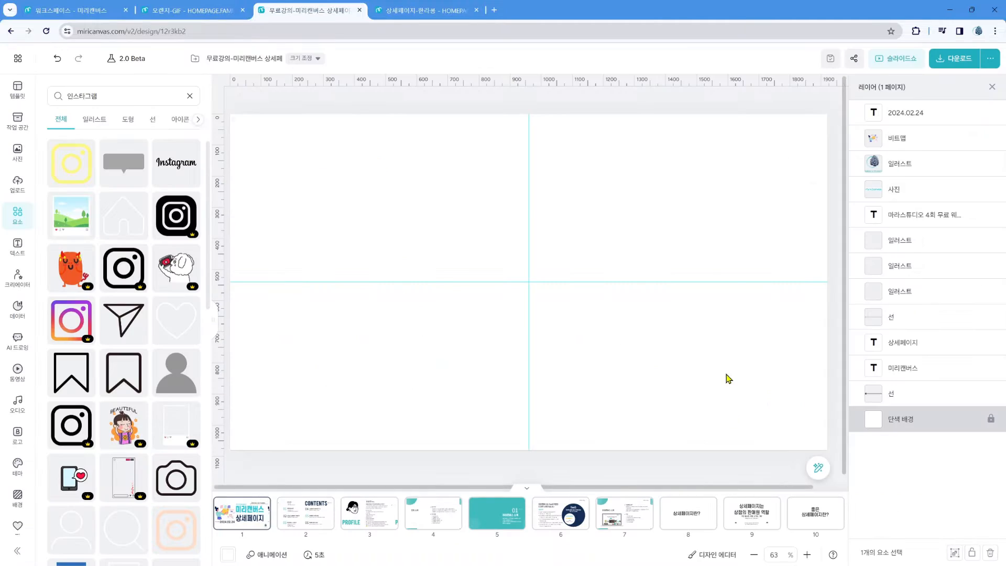
Step: Close the 무료강의-미리캔버스 상세페이지 design and view the first page of the 상세페이지-한라봉 design
key(ctrl+w)
scroll(718, 212, up, 8)
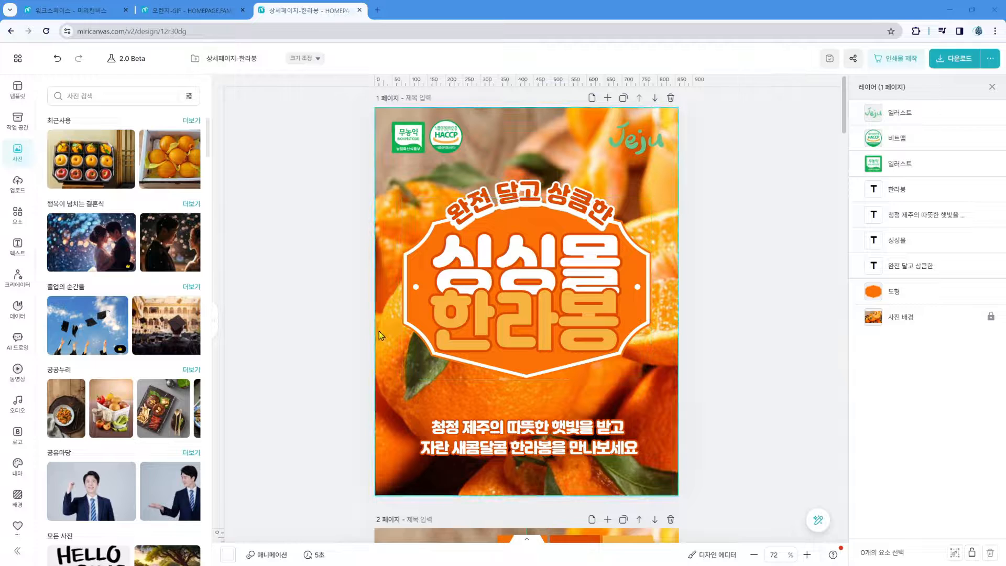
Step: In the other browser window showing the Miricanvas home page, create a new design with the 상세페이지 web size of 860 x 1100px
click(946, 16)
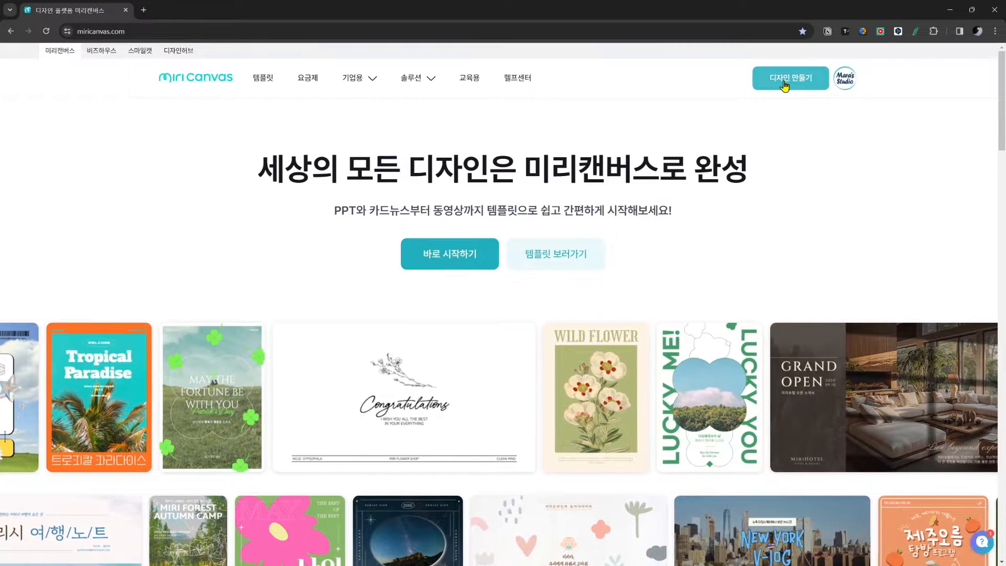
click(785, 84)
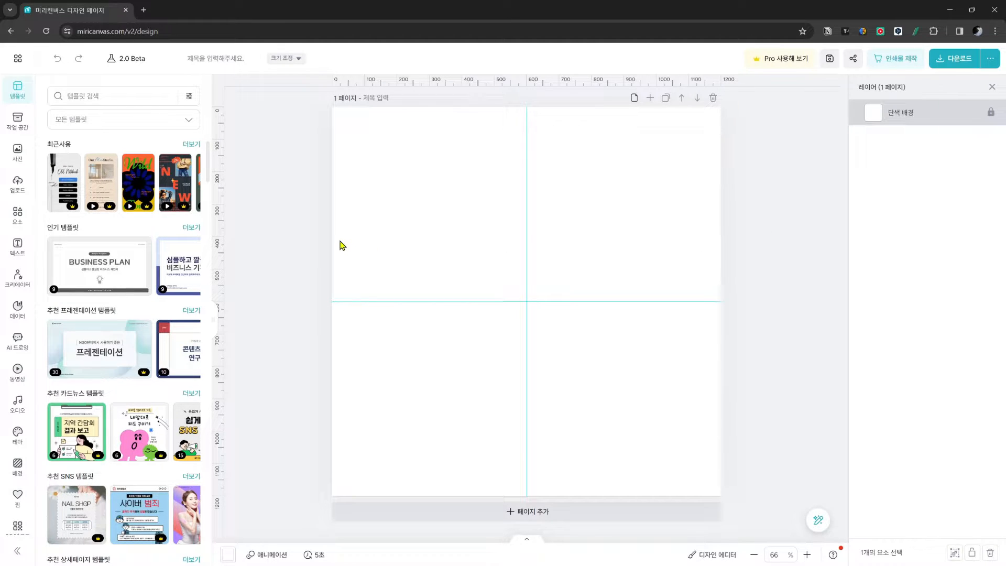
click(286, 62)
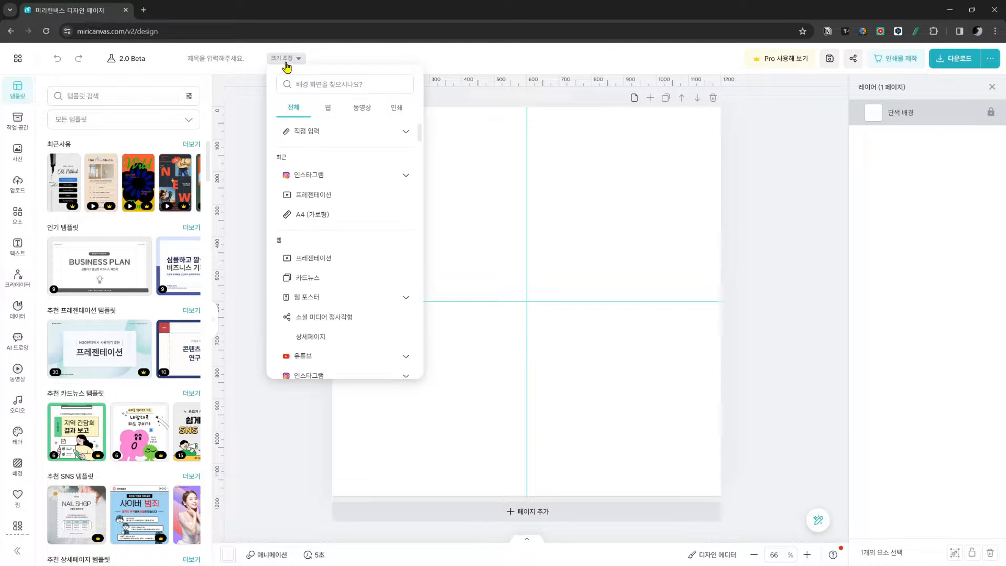
click(331, 111)
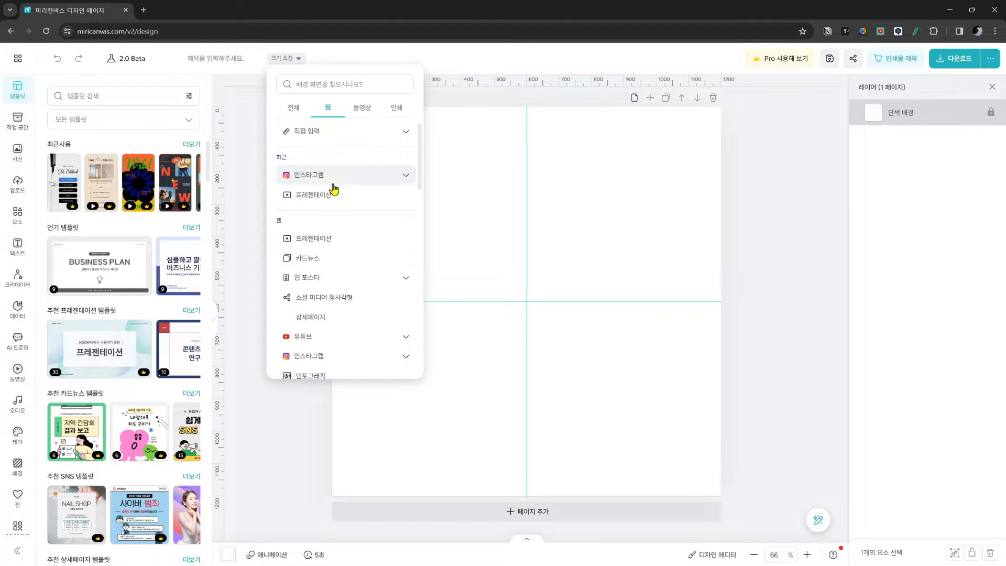
scroll(379, 246, down, 1)
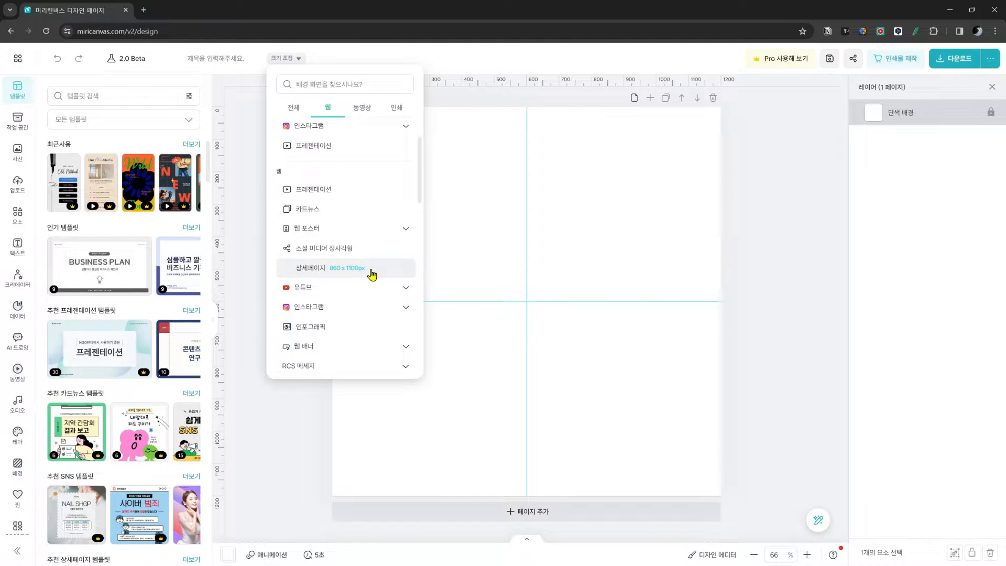
click(370, 271)
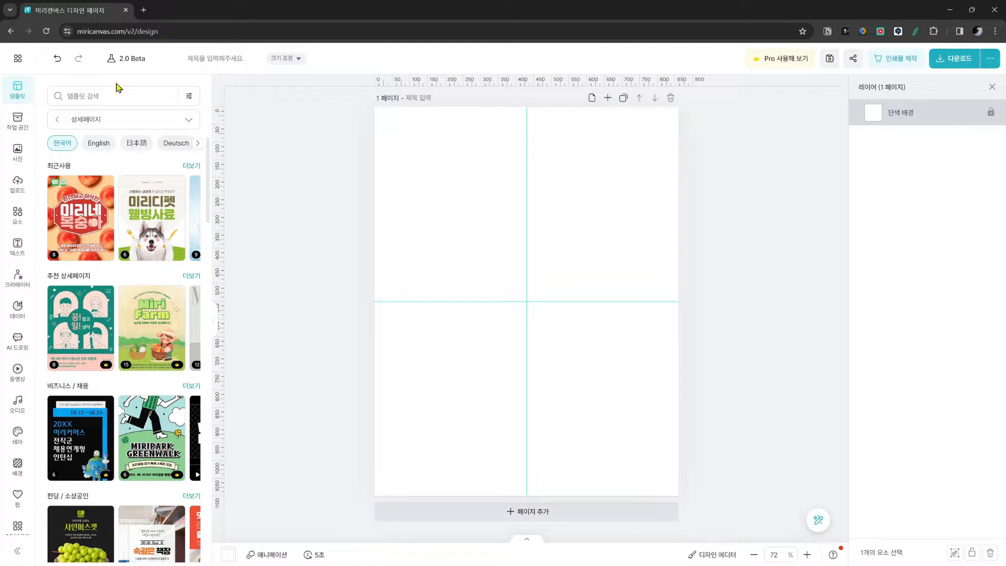
Step: Search the 상세페이지 templates for 과일
scroll(191, 427, down, 3)
scroll(157, 314, up, 3)
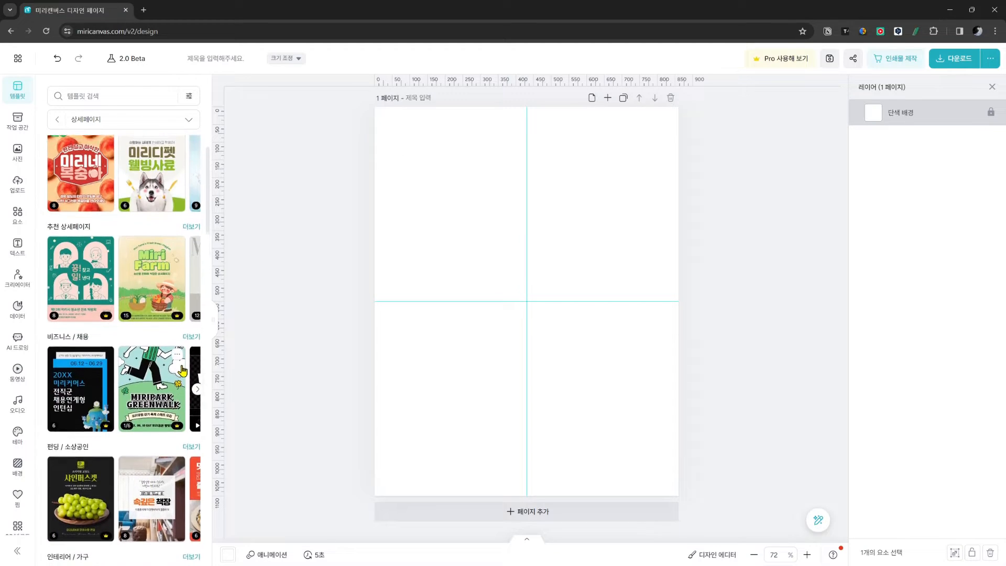
click(105, 95)
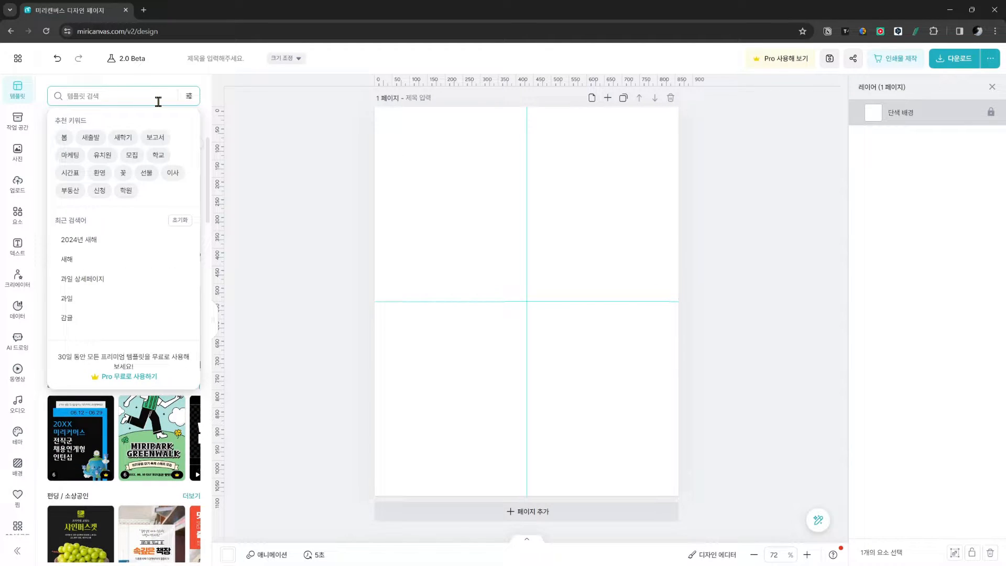
text(과일)
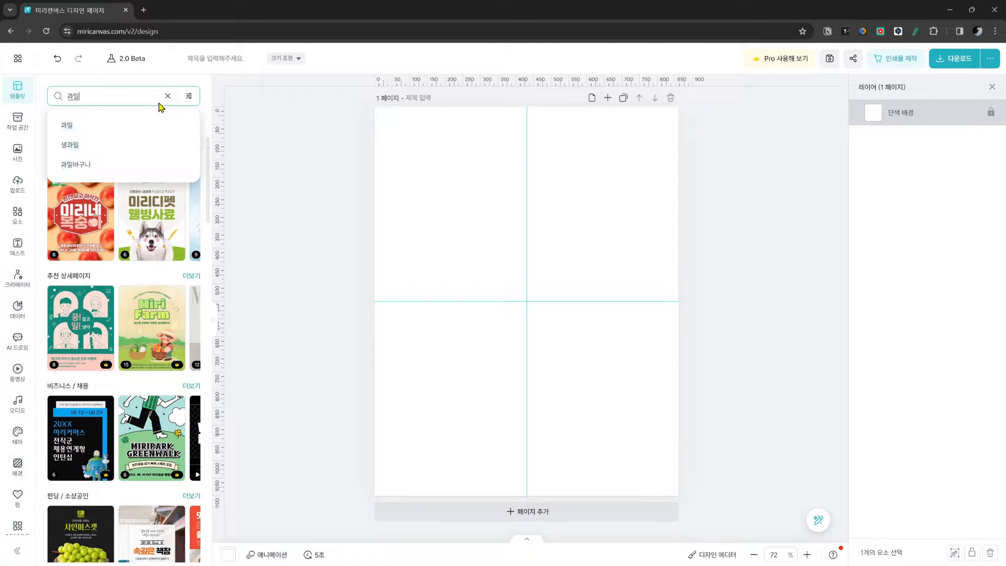
key(Return)
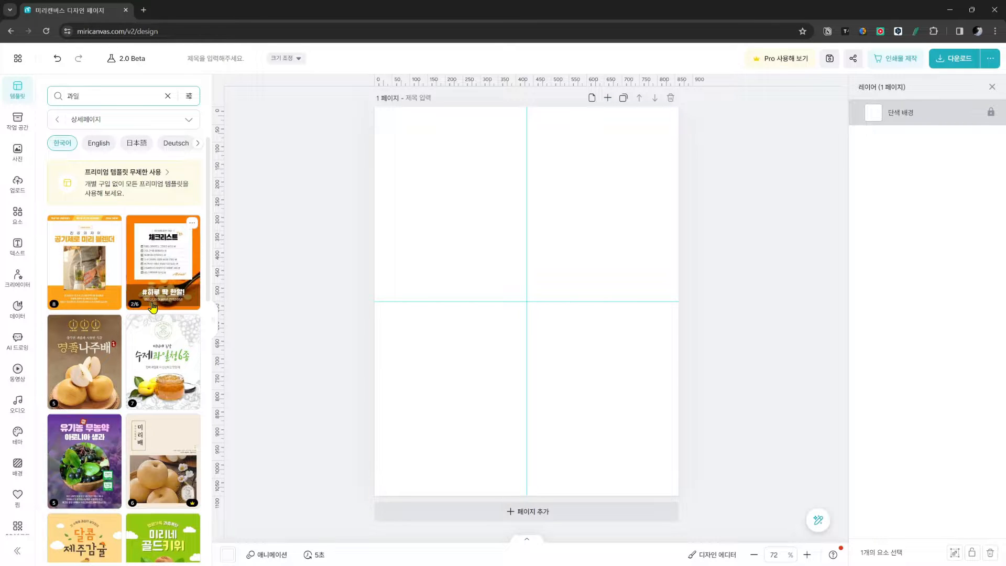
Step: Browse the fruit templates and open the 미리네 복숭아 peach detail-page template
scroll(153, 307, down, 10)
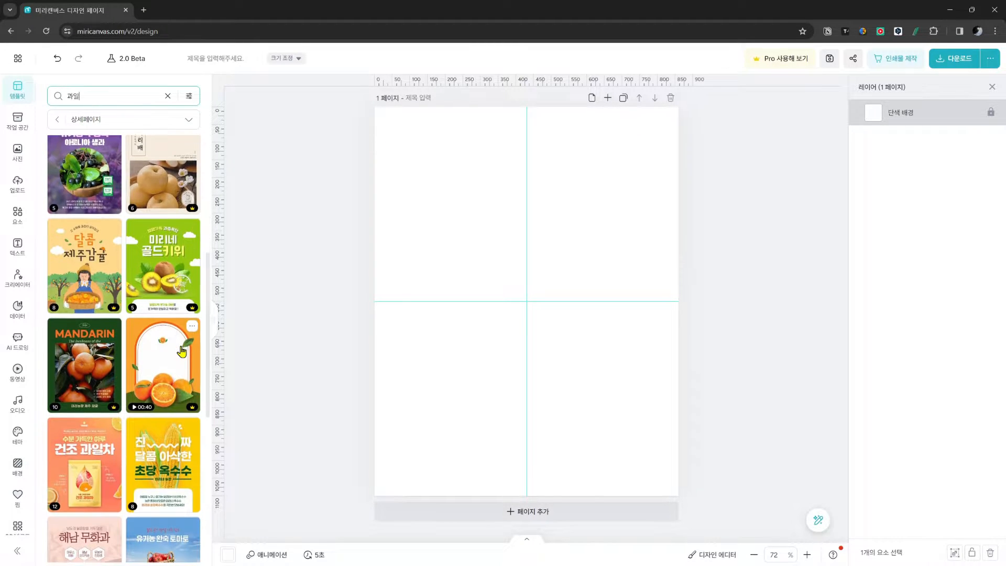
scroll(179, 346, down, 15)
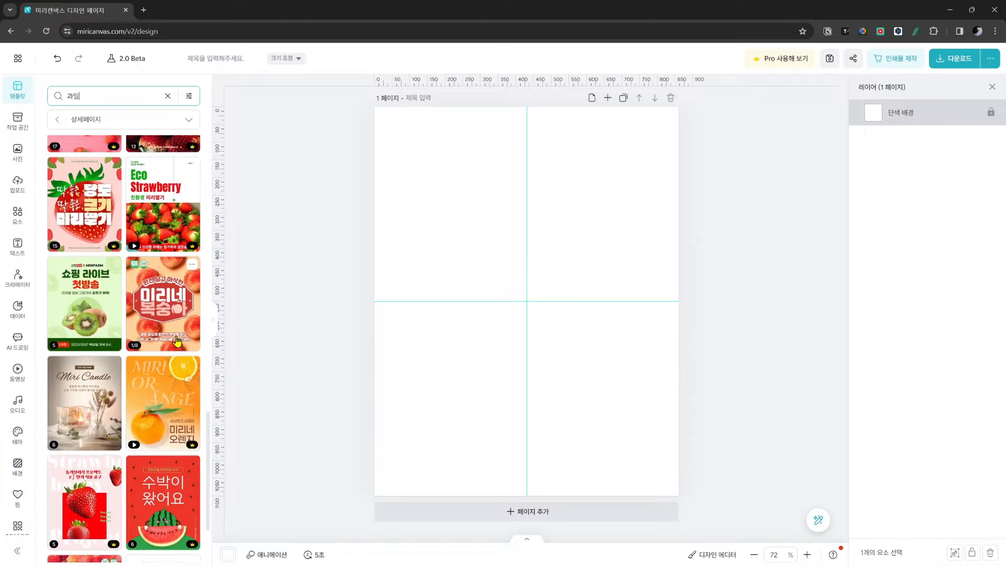
scroll(173, 336, down, 10)
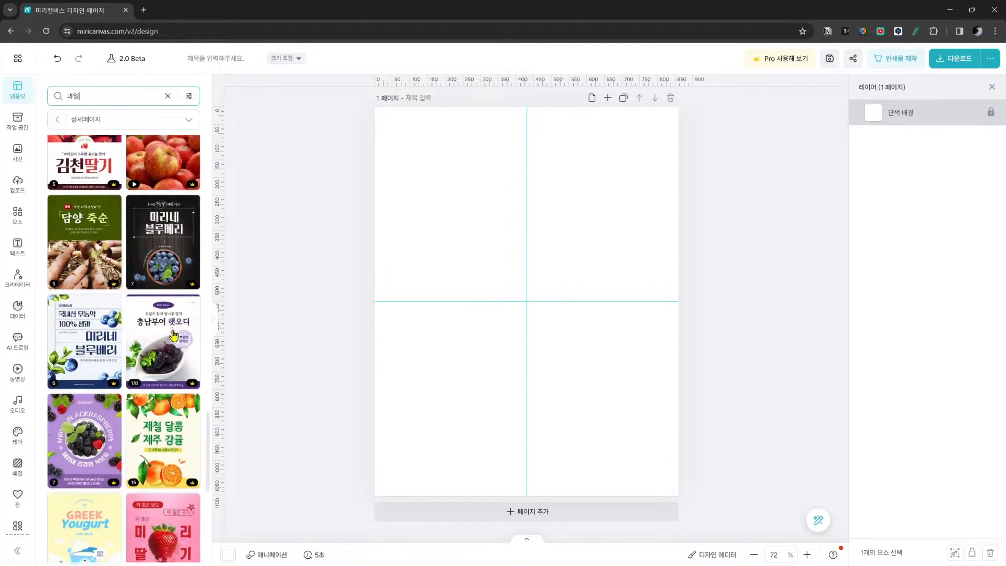
scroll(170, 327, down, 1)
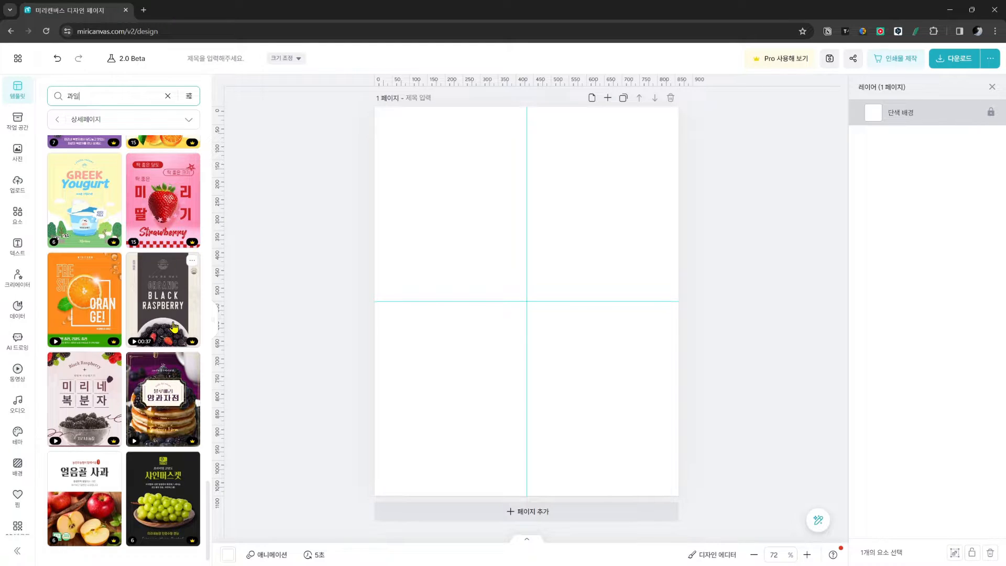
scroll(175, 325, up, 4)
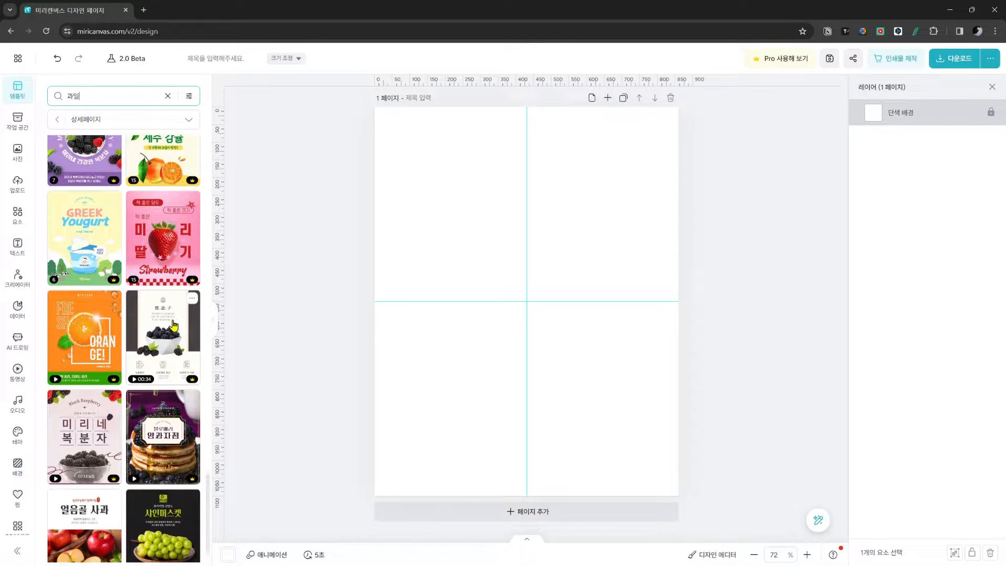
scroll(184, 336, up, 2)
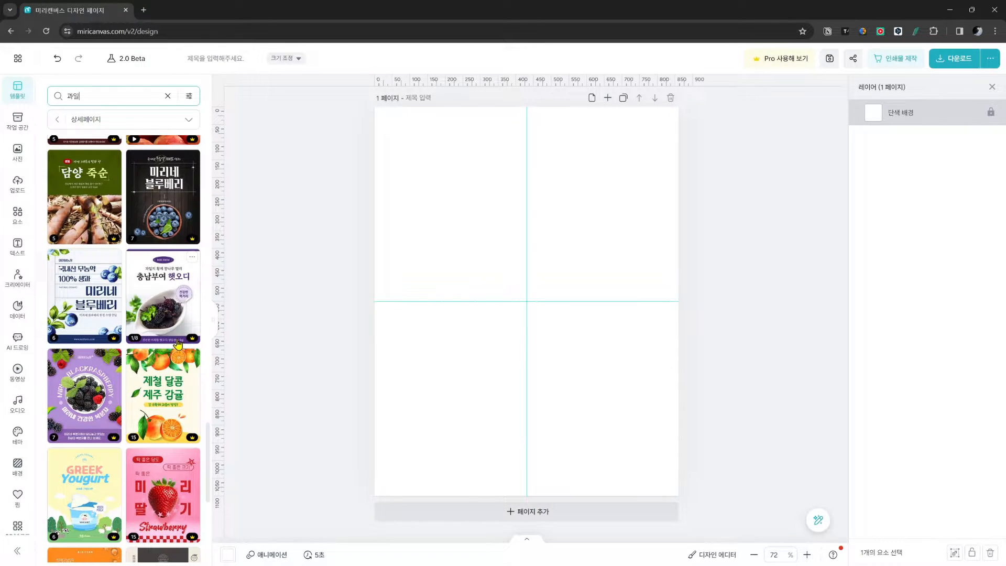
scroll(178, 343, up, 9)
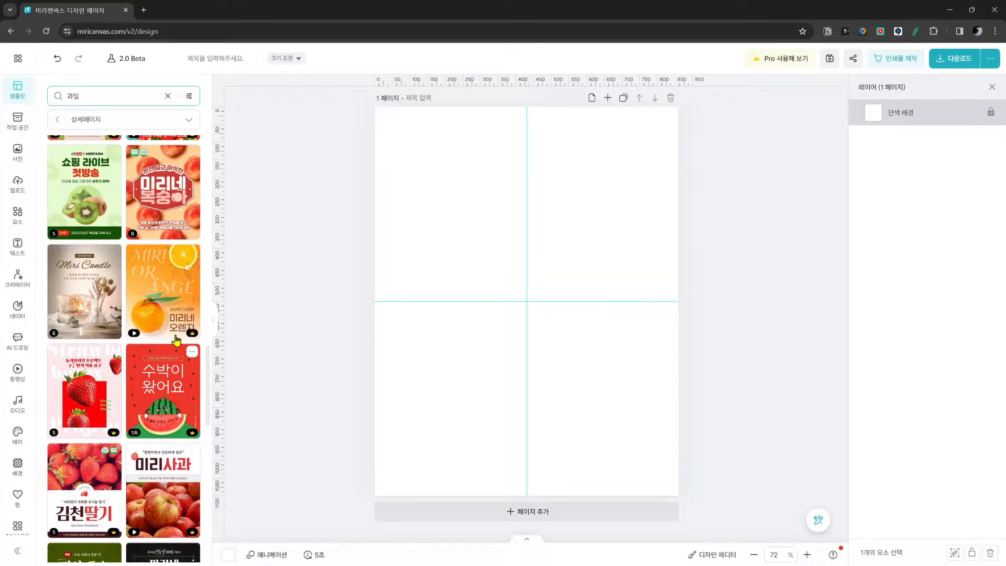
scroll(177, 341, up, 3)
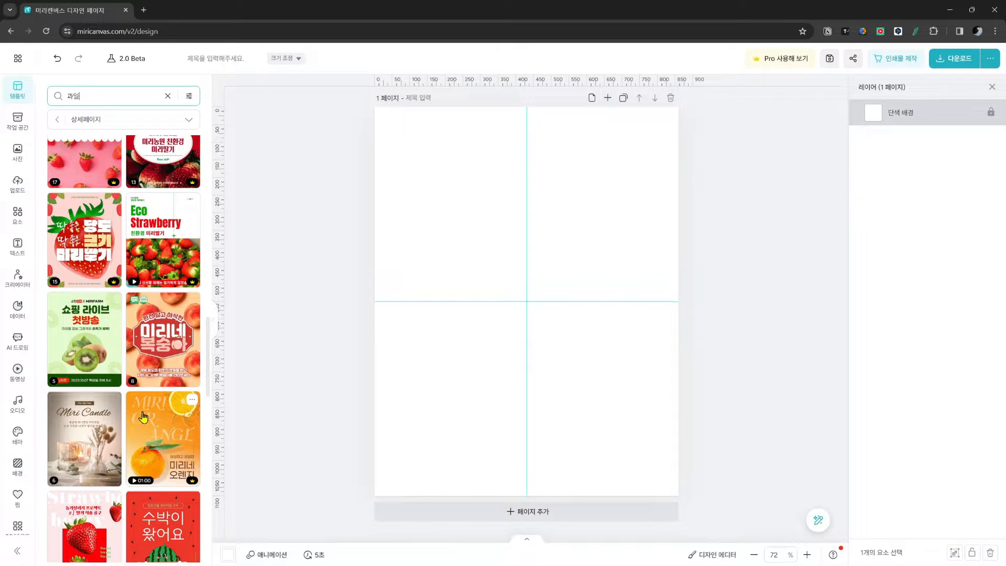
click(173, 357)
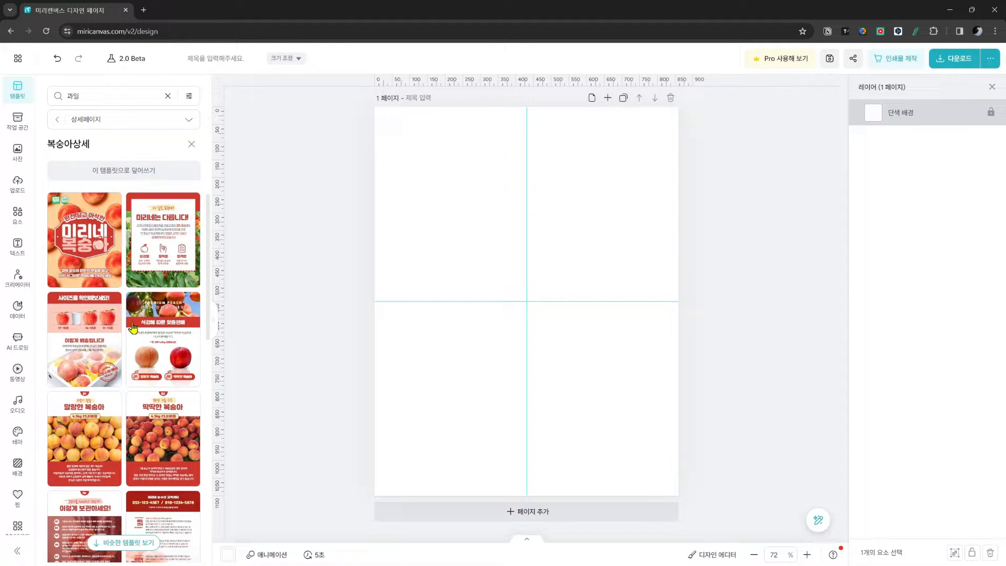
Step: Look through the pages of the 복숭아상세 template and overwrite the blank design with the whole template
scroll(160, 413, down, 2)
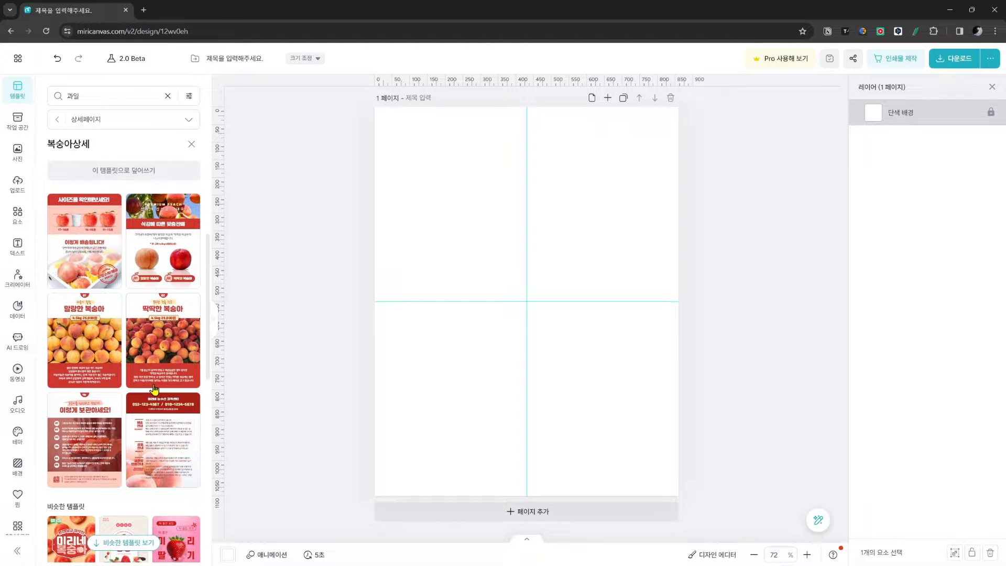
scroll(154, 388, down, 3)
scroll(146, 380, up, 5)
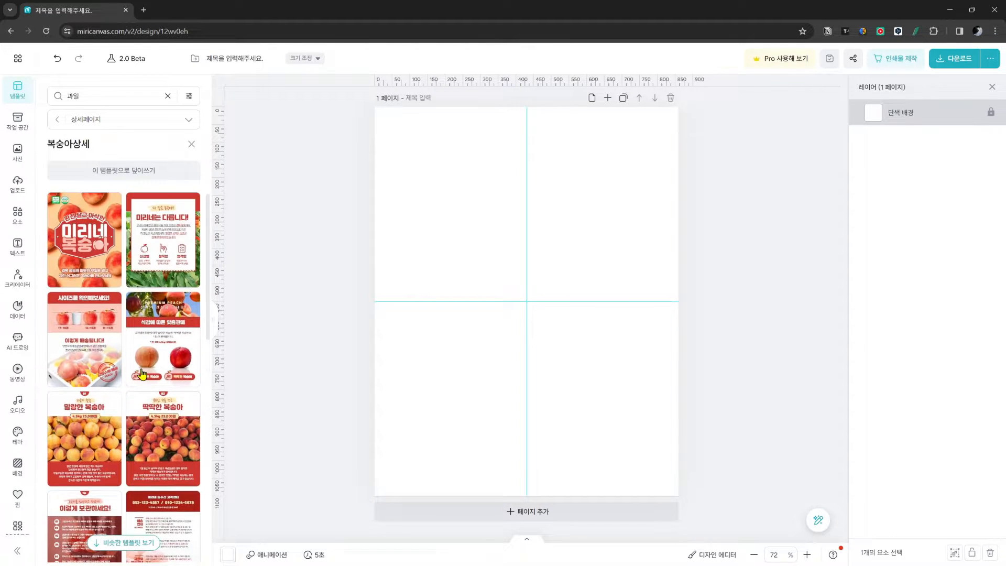
click(131, 175)
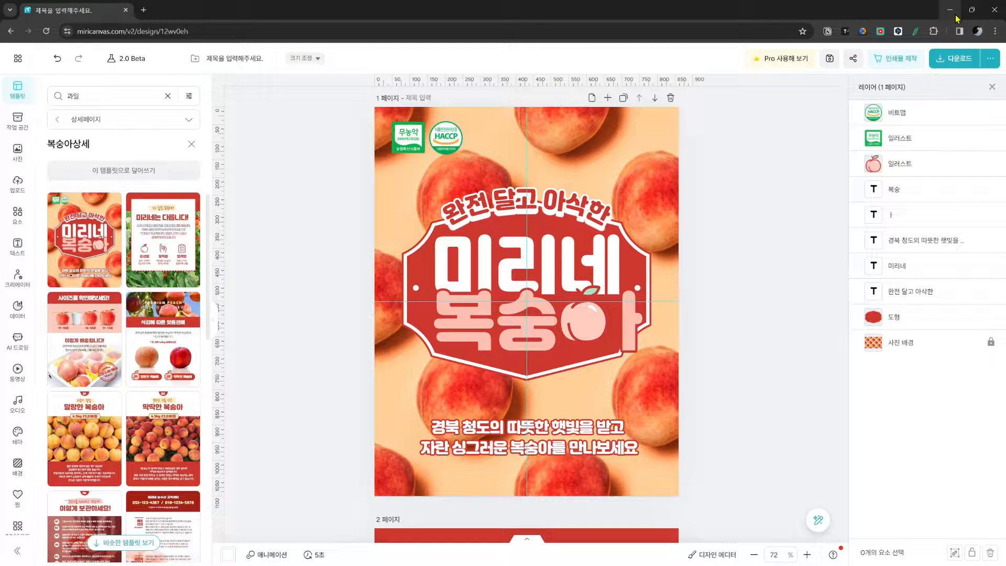
Step: Open the 복숭아 템플릿 design from the workspace in the first browser window and move the 상세페이지-한라봉 tab directly beside it
mouse_move(968, 15)
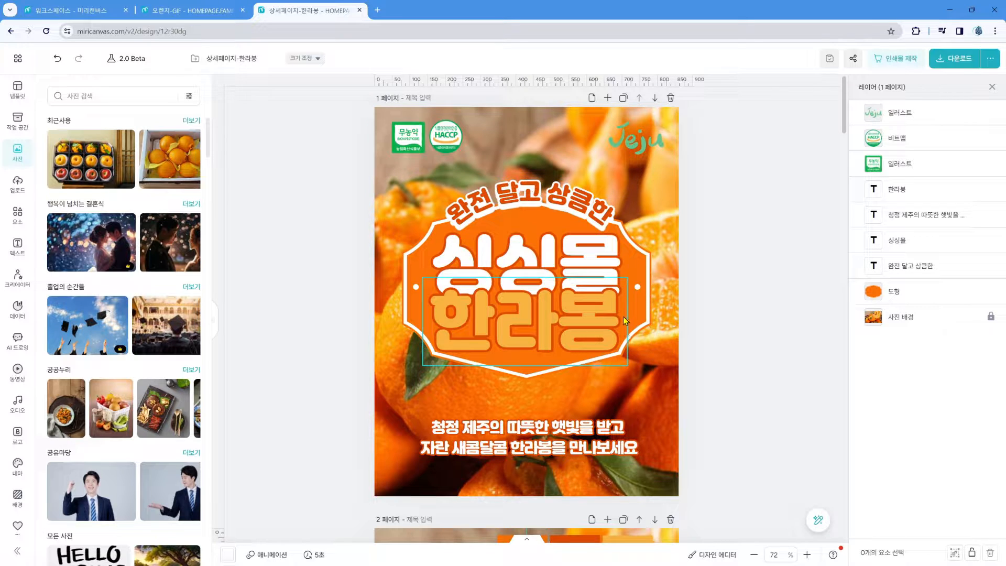
click(73, 10)
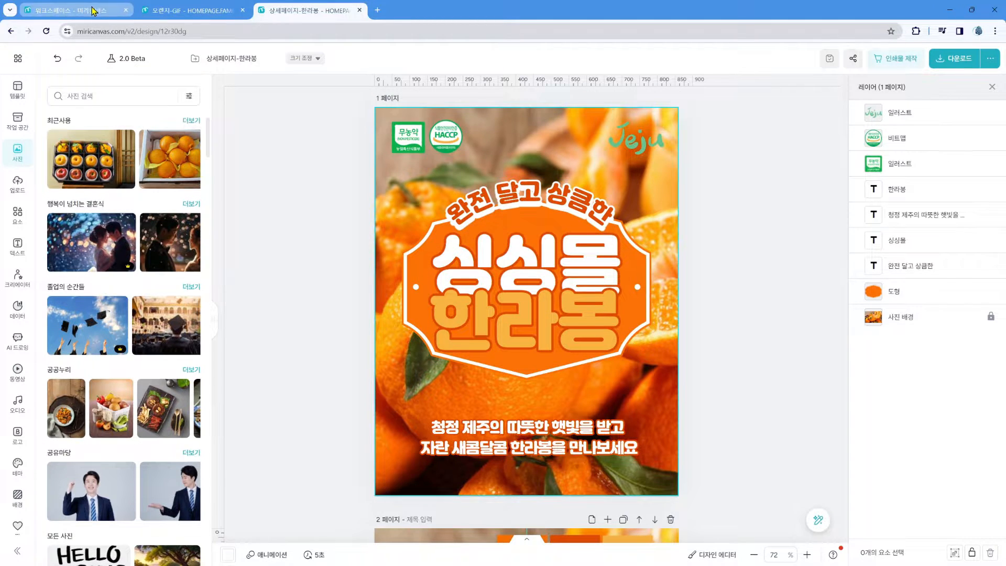
click(299, 226)
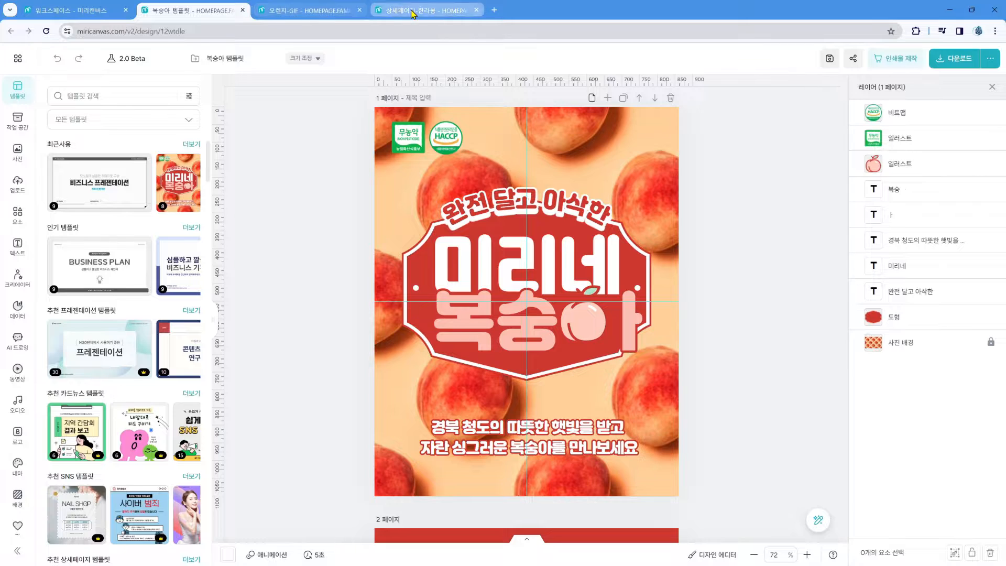
drag(409, 12, 314, 14)
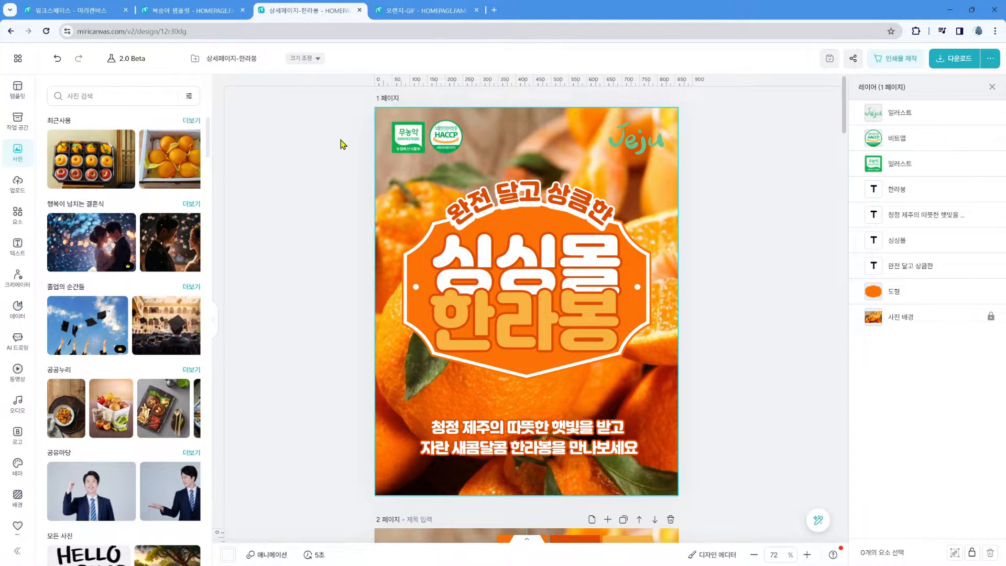
key(ctrl+shift+Tab)
Step: Search the photo library for 한라봉 in the 복숭아 템플릿 design
click(17, 159)
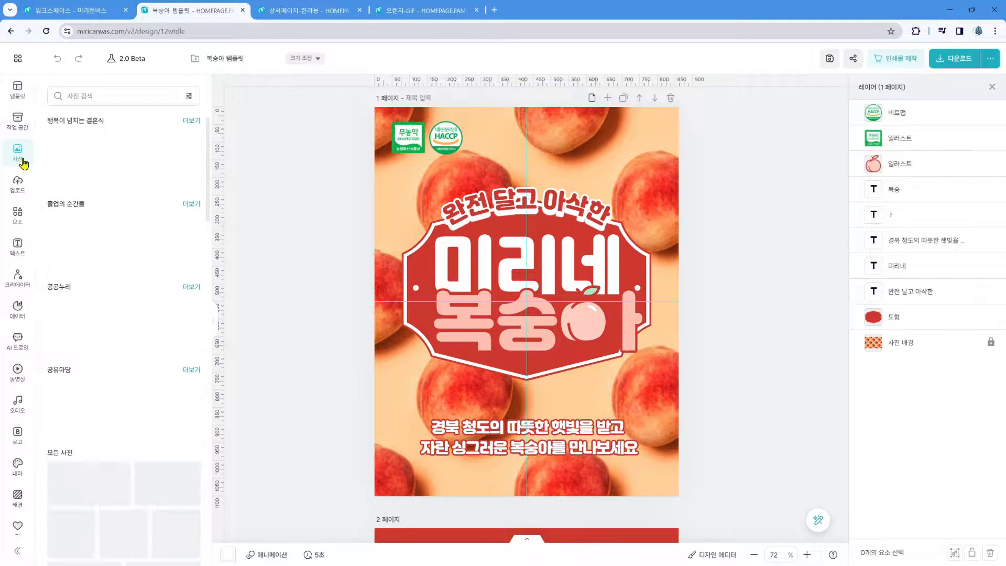
click(78, 99)
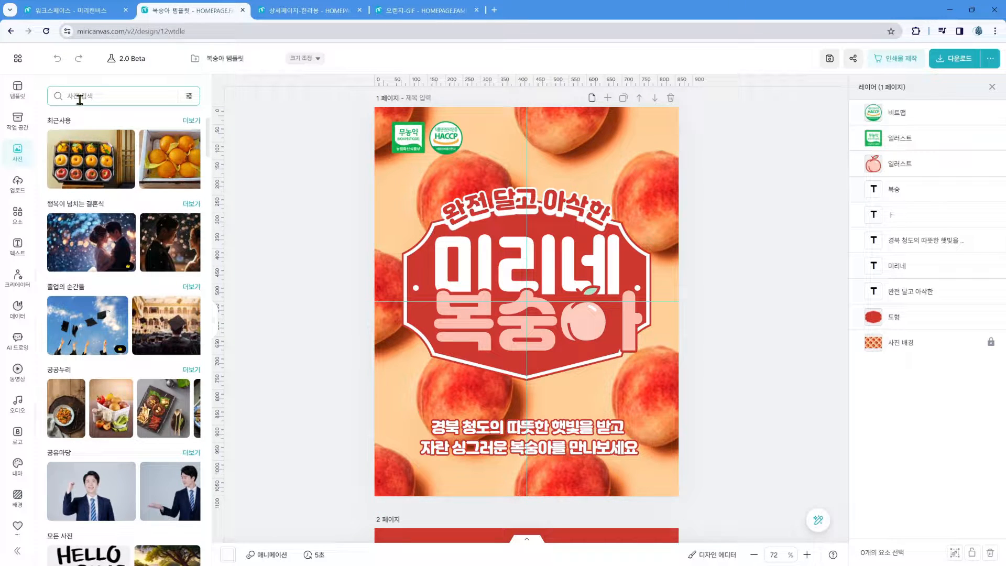
click(80, 99)
text(한라봉)
key(Return)
Step: Try adding the portrait photo of a fruit basket with juice and a halved 한라봉 to page 1, and undo it
scroll(161, 279, down, 4)
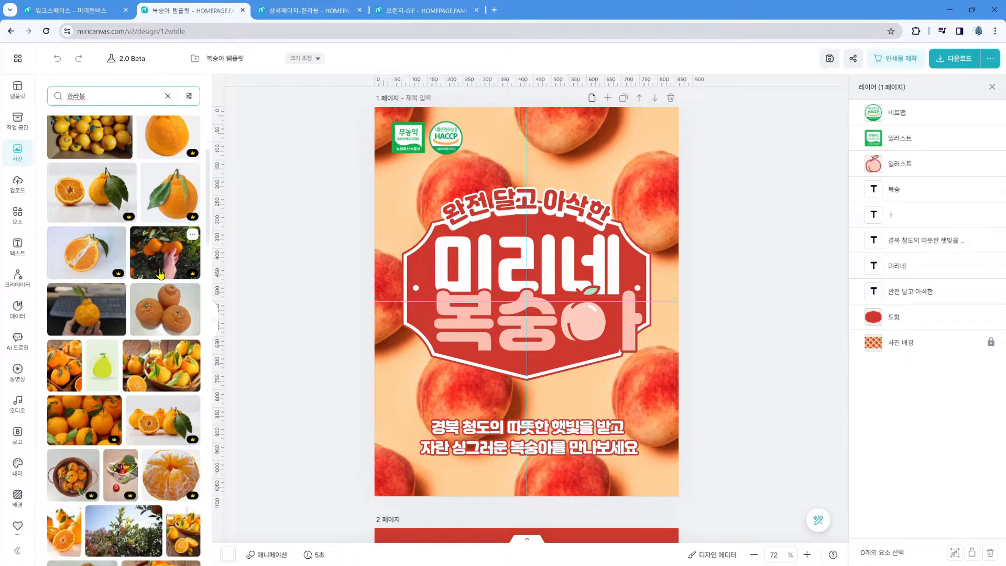
scroll(173, 315, down, 2)
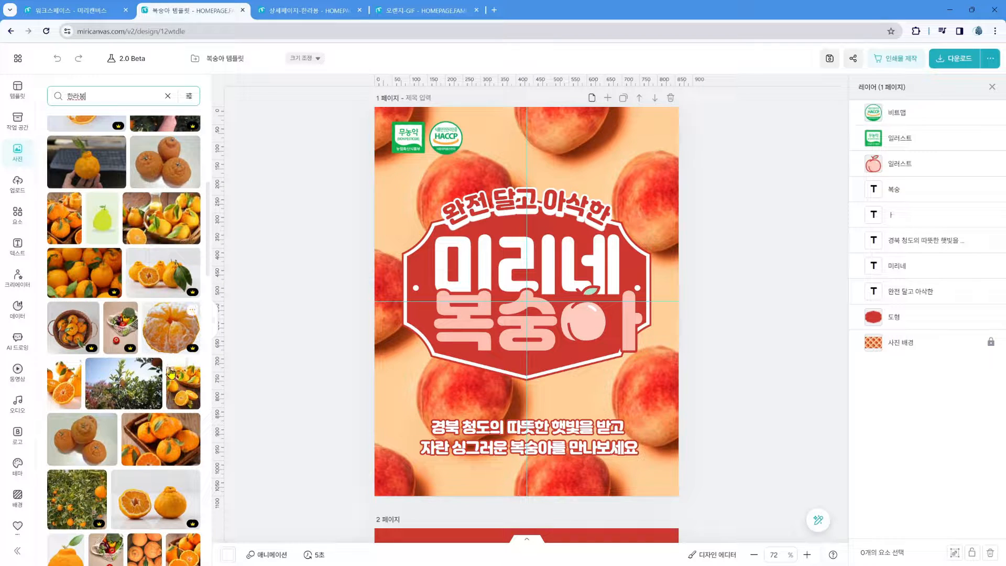
scroll(162, 422, down, 2)
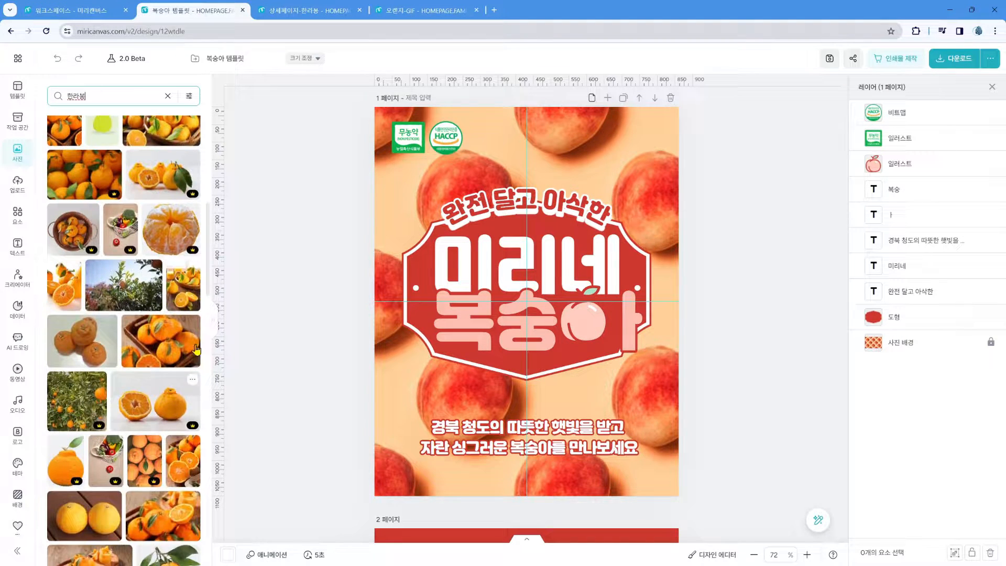
click(182, 290)
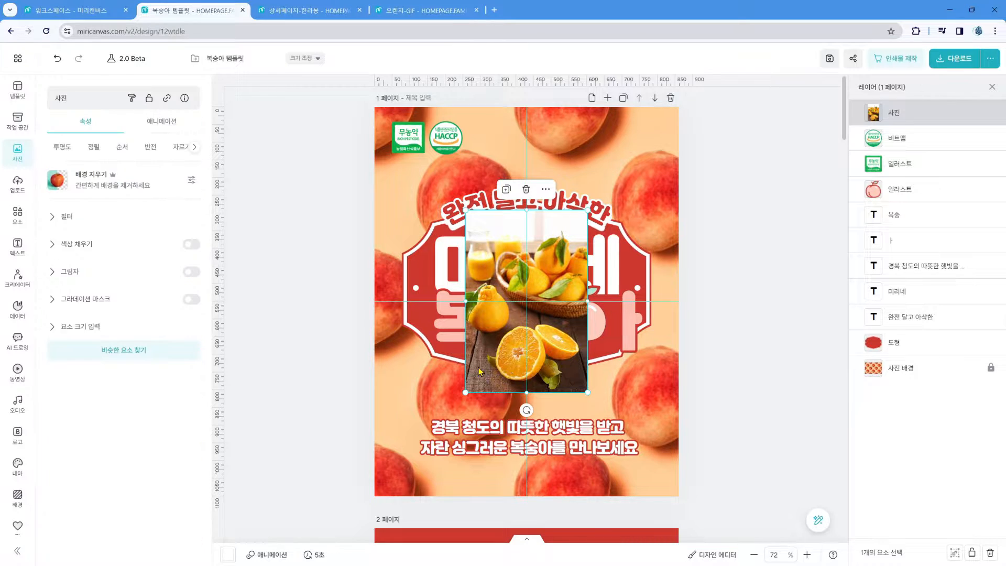
key(ctrl+z)
Step: Add the landscape photo of leafy 한라봉 with a cut half and juice glasses behind to page 1
scroll(152, 373, down, 2)
scroll(152, 374, down, 2)
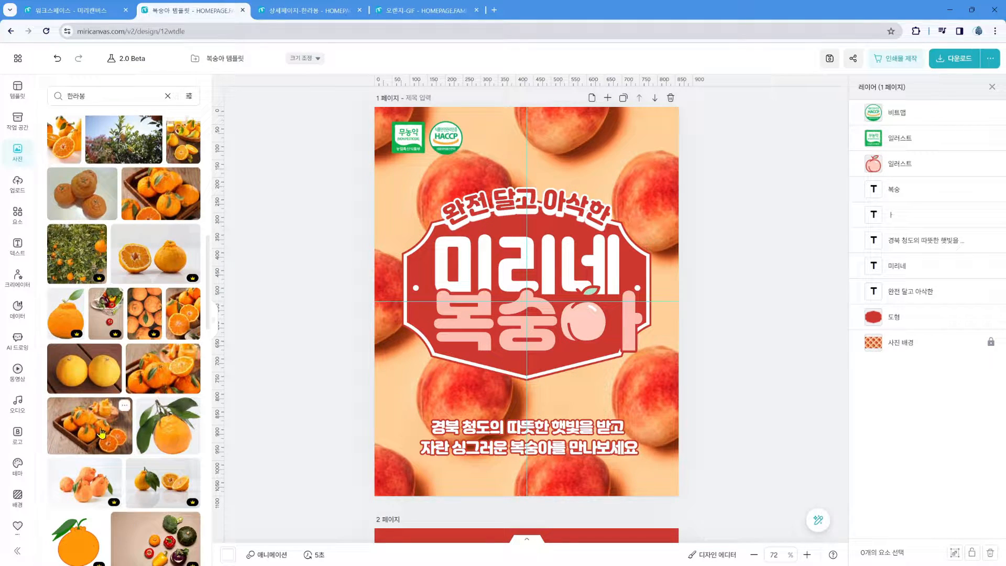
click(155, 384)
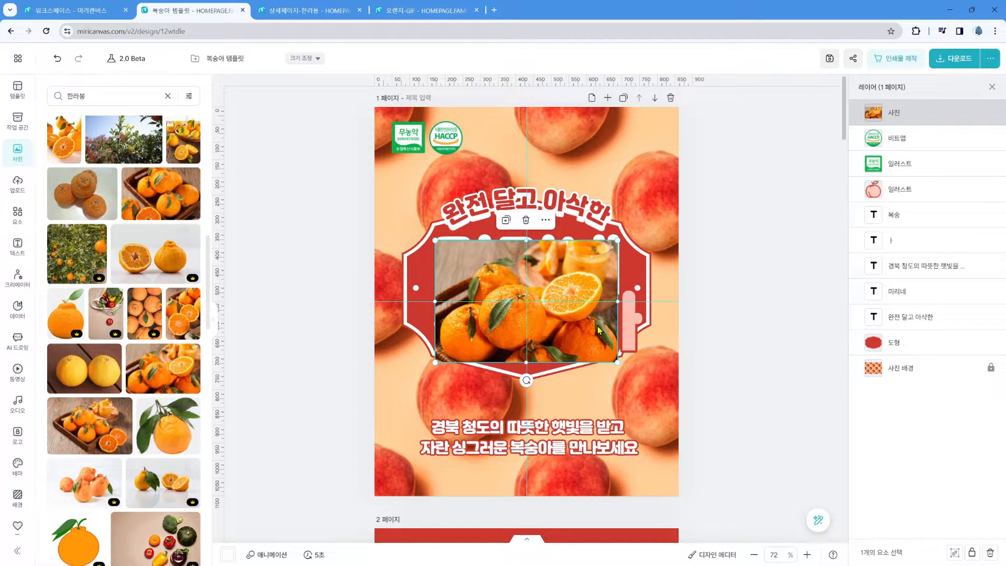
Step: Make the added 한라봉 photo the background of page 1
right_click(589, 275)
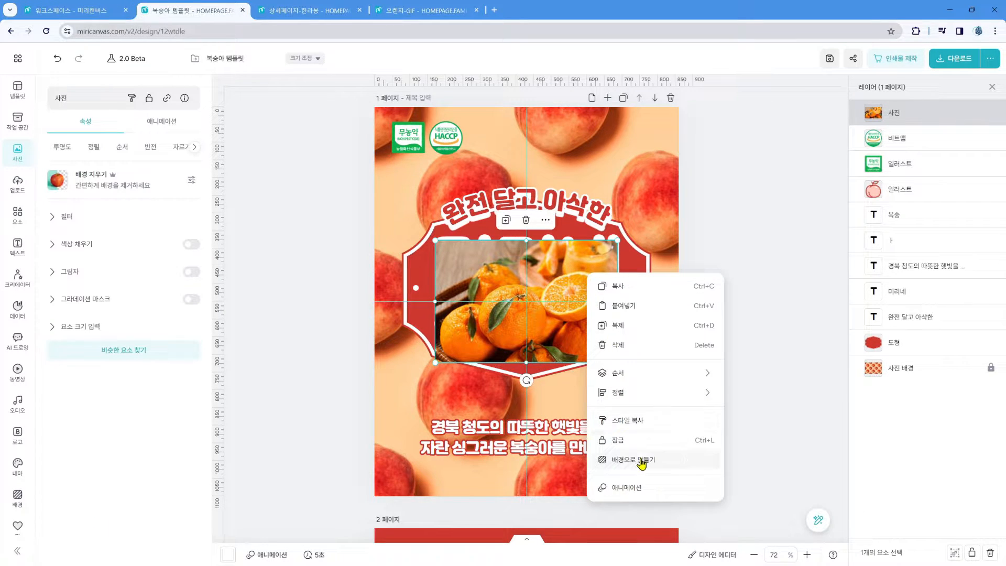
click(548, 328)
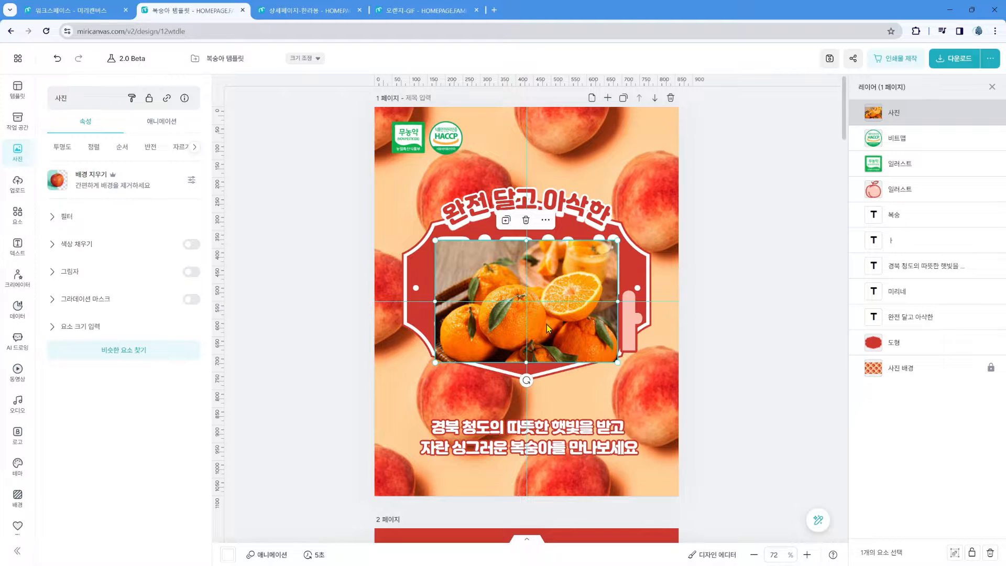
click(194, 147)
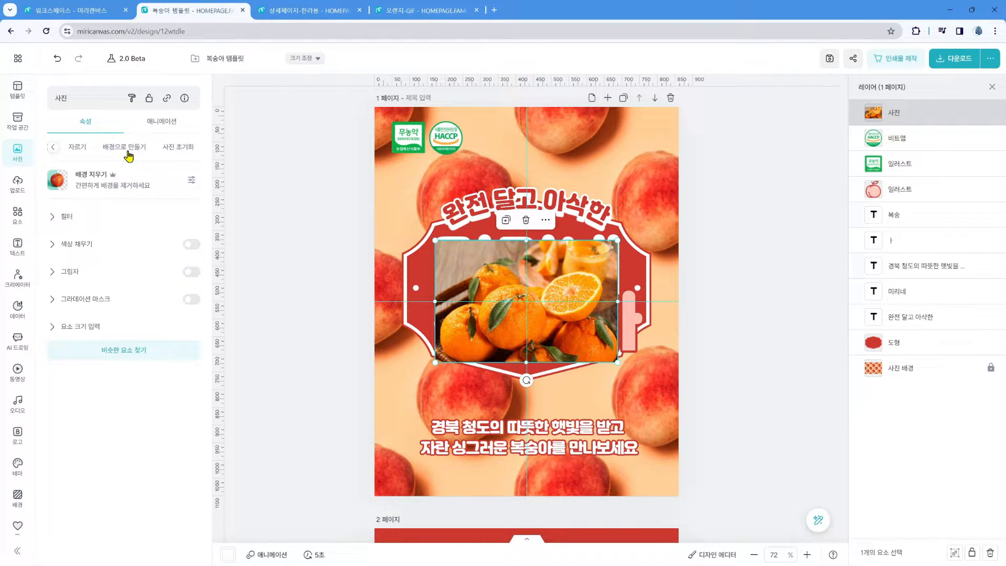
right_click(546, 331)
click(603, 521)
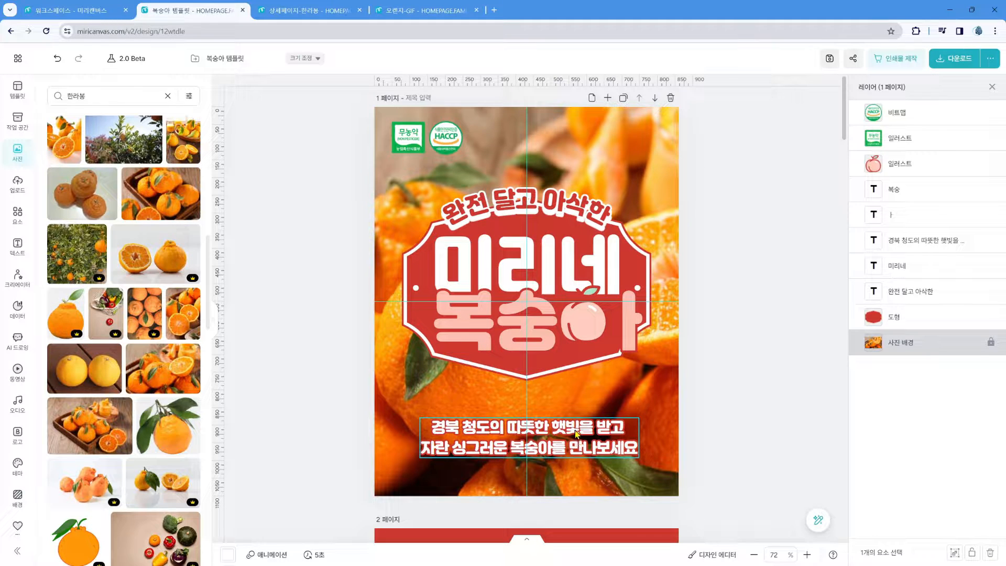
click(783, 414)
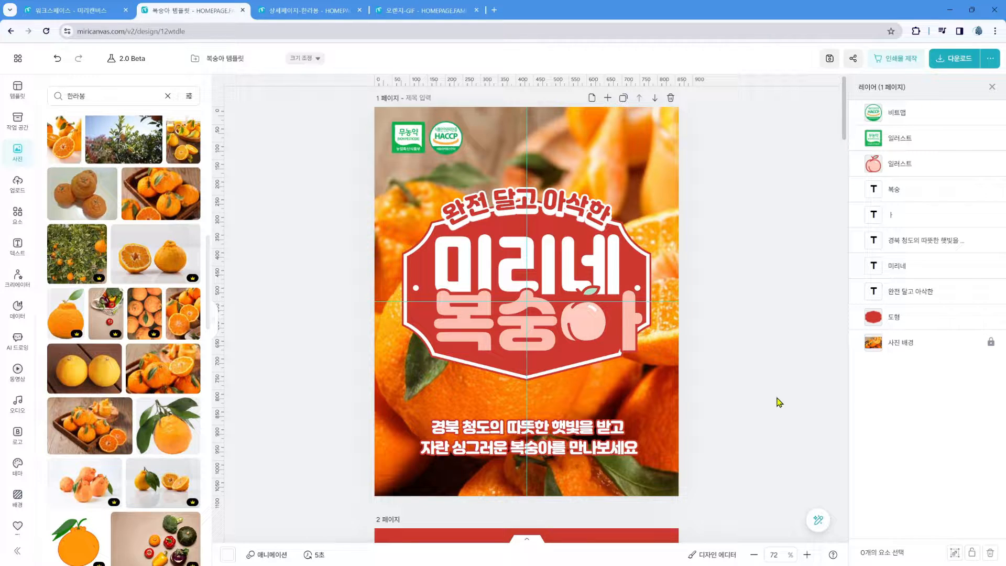
Step: Place a small basic square in page 1's upper-right area and duplicate it twice to form a row of three swatches
click(17, 215)
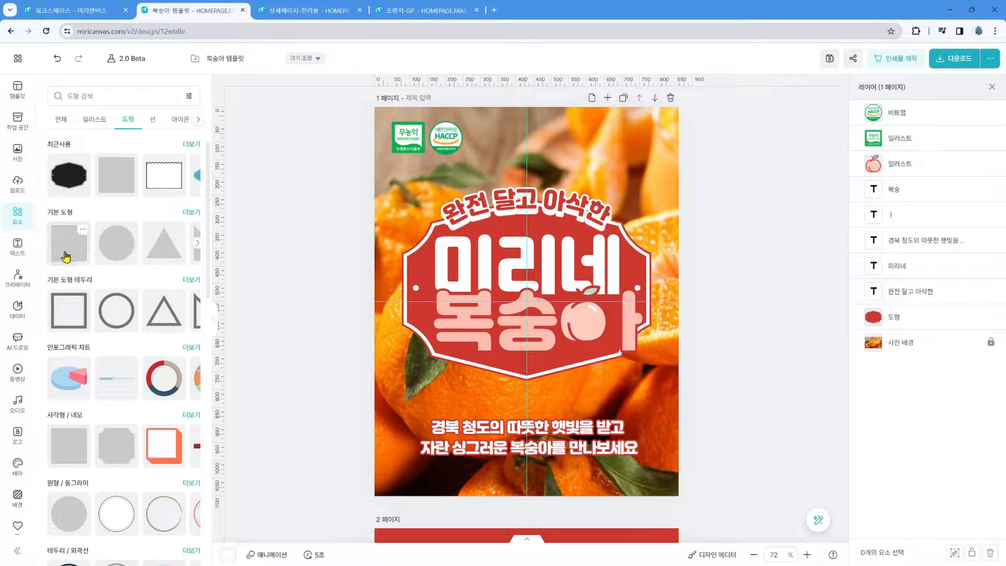
click(64, 257)
drag(549, 337, 541, 257)
drag(445, 302, 582, 171)
drag(614, 138, 576, 136)
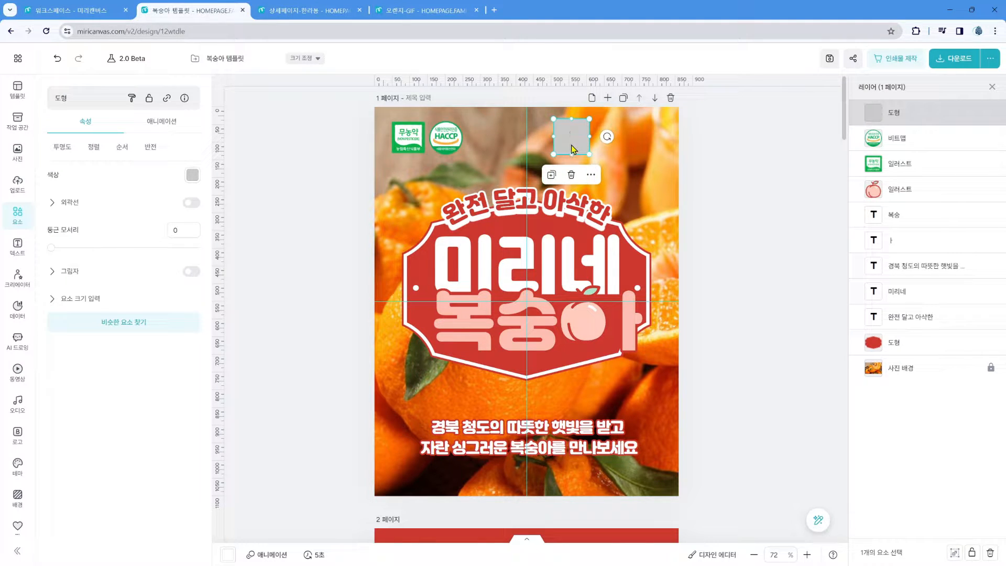
drag(574, 148, 611, 147)
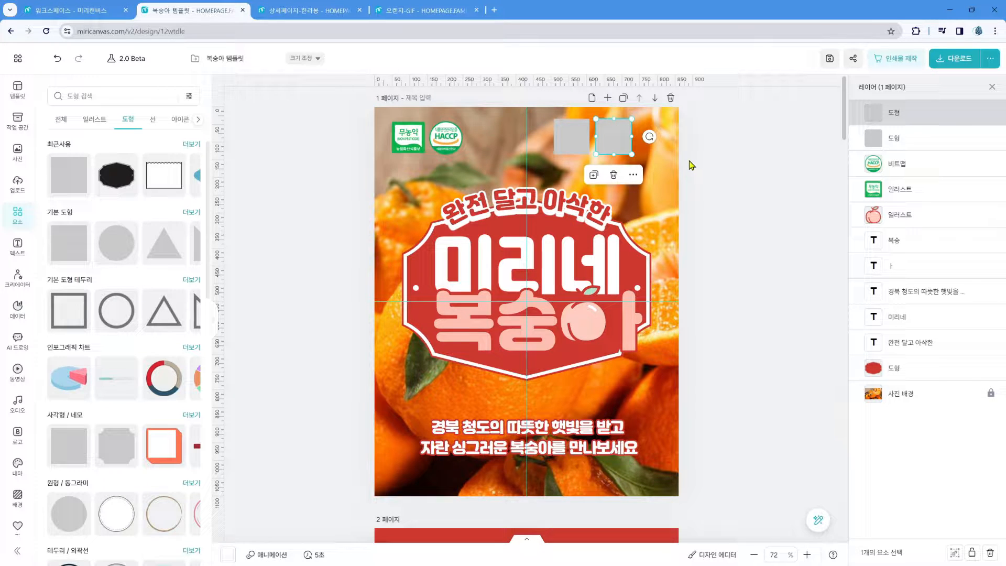
drag(613, 140, 657, 143)
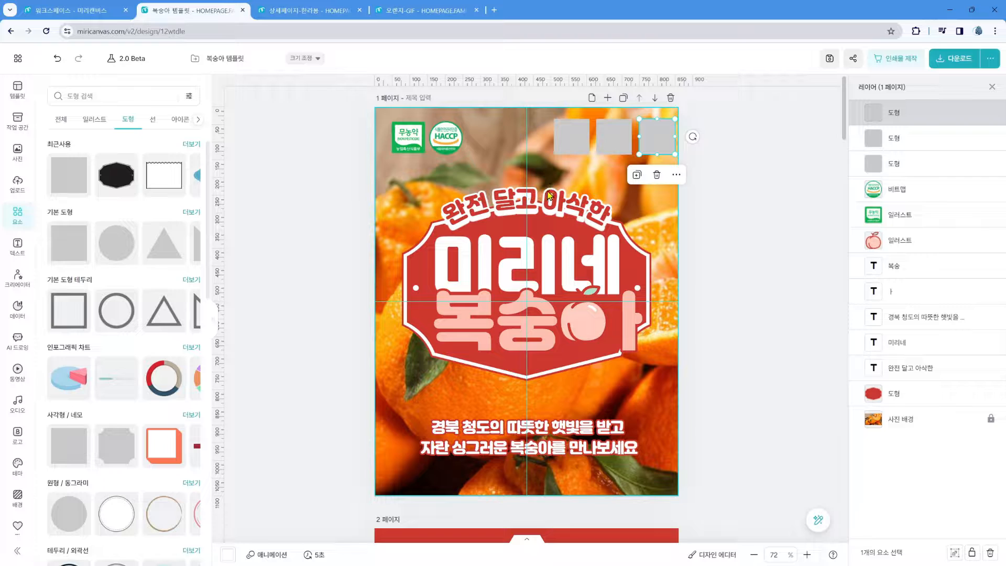
Step: Colour the leftmost swatch square #C33300, sampled from a dark orange area of the background photo
click(575, 148)
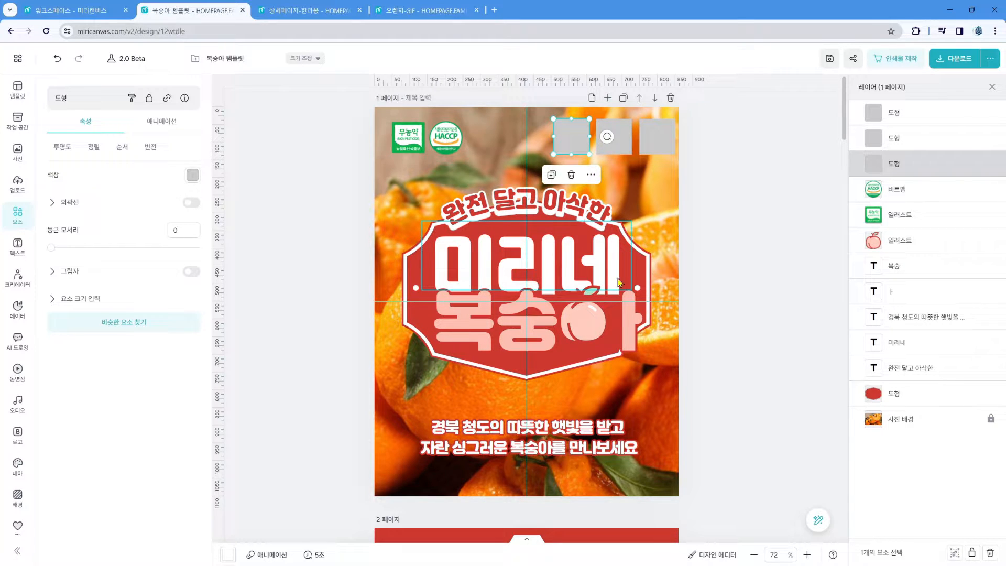
click(648, 276)
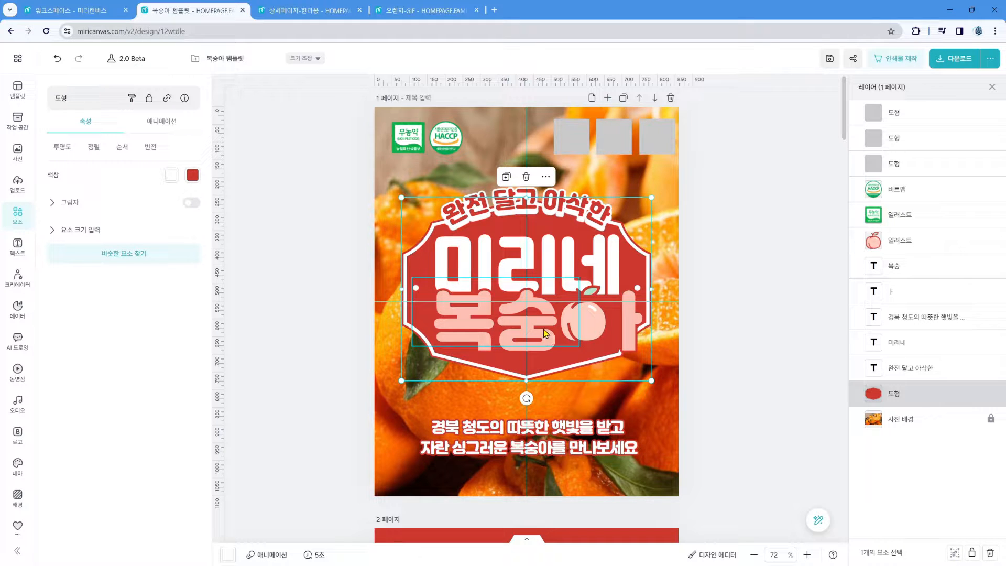
click(192, 175)
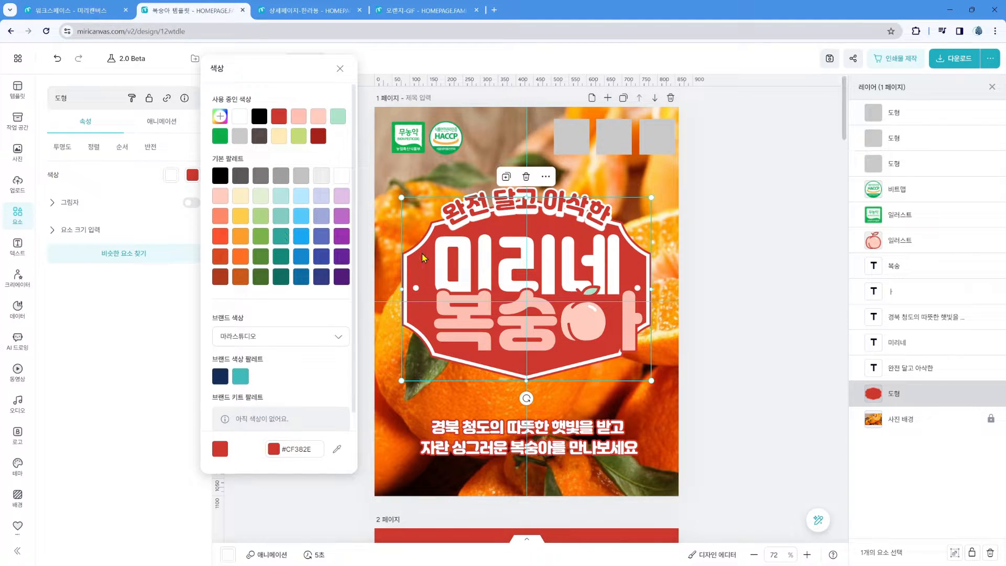
click(576, 145)
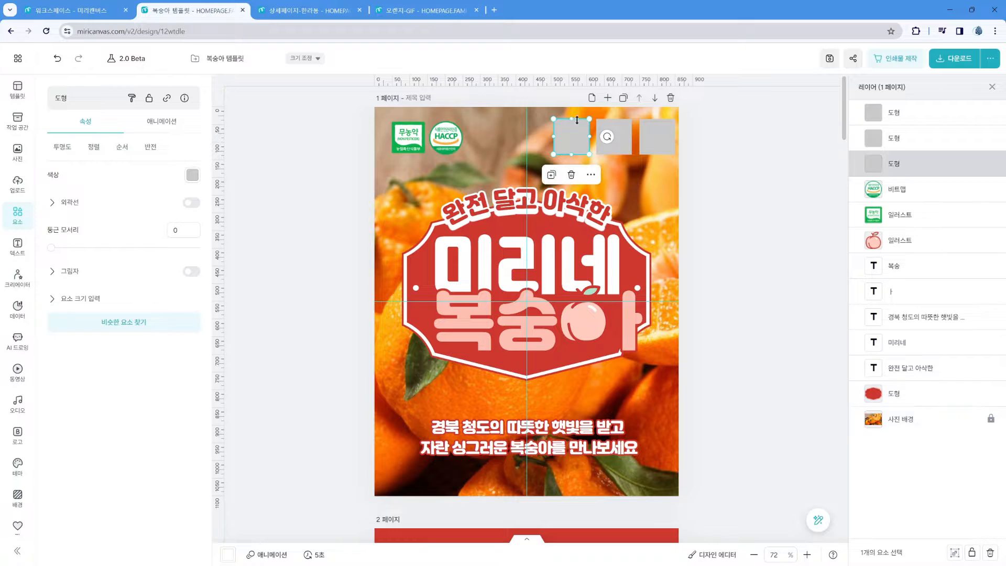
click(193, 174)
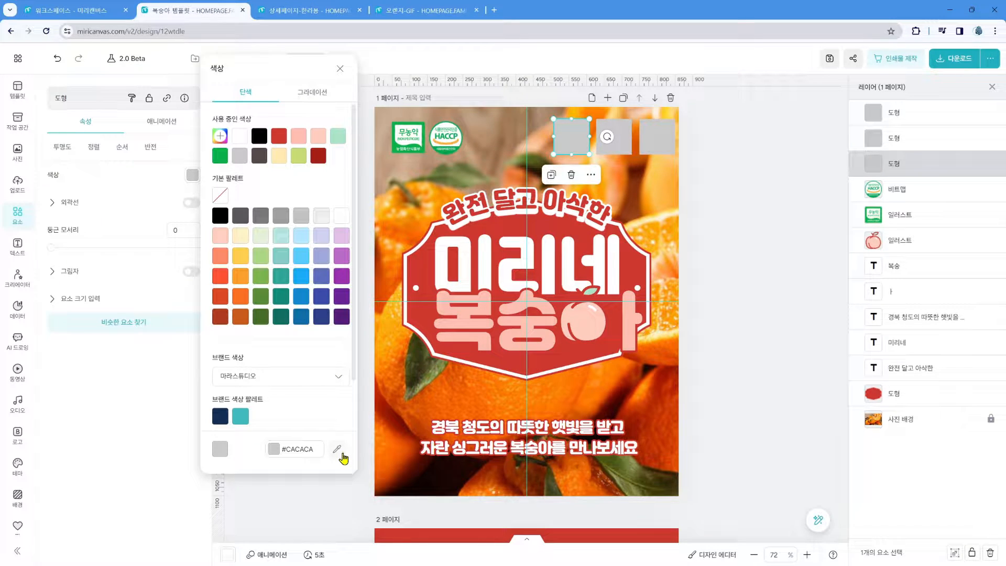
click(337, 449)
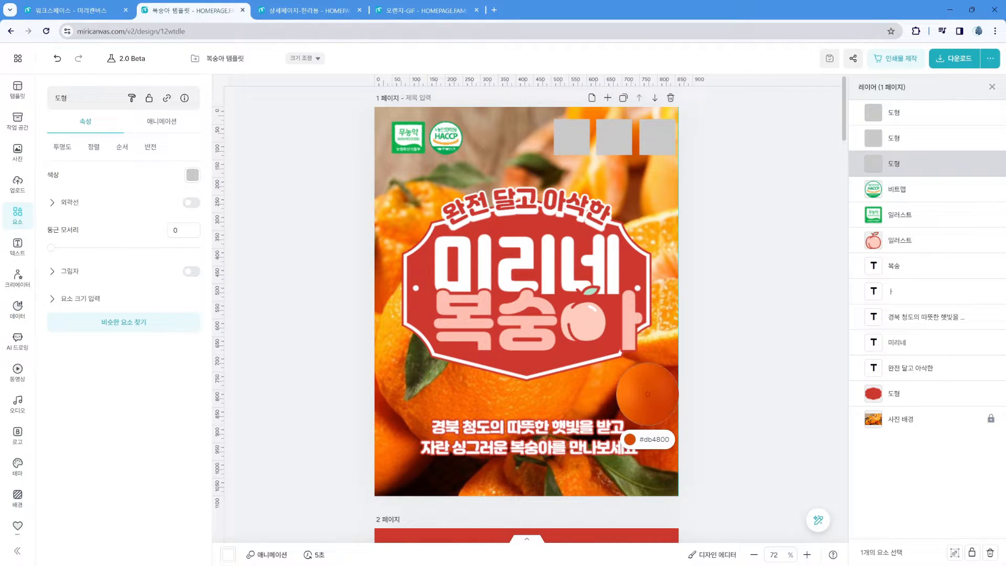
click(664, 437)
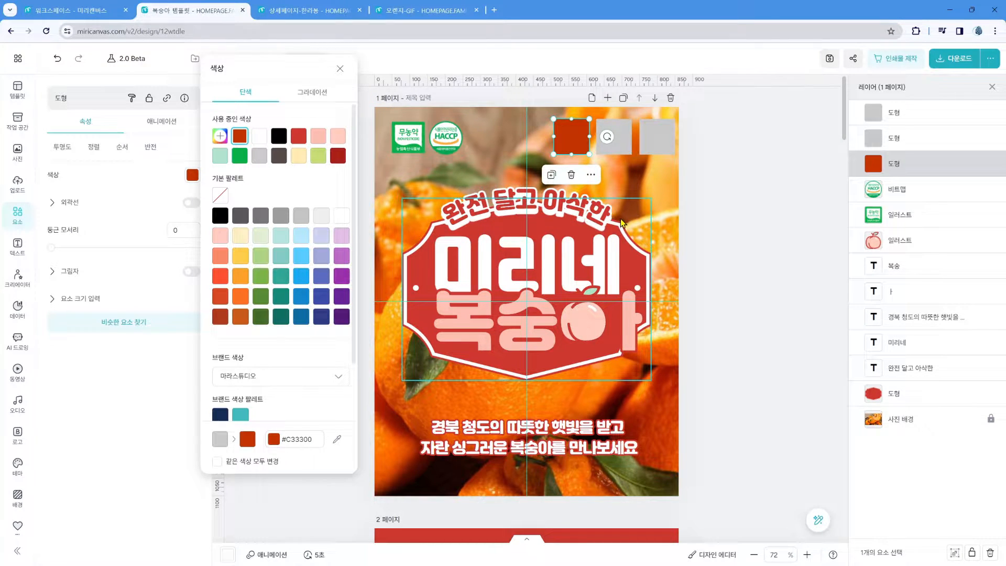
Step: Colour the middle swatch square #F56406, sampled from the bright orange peel in the background photo
click(615, 137)
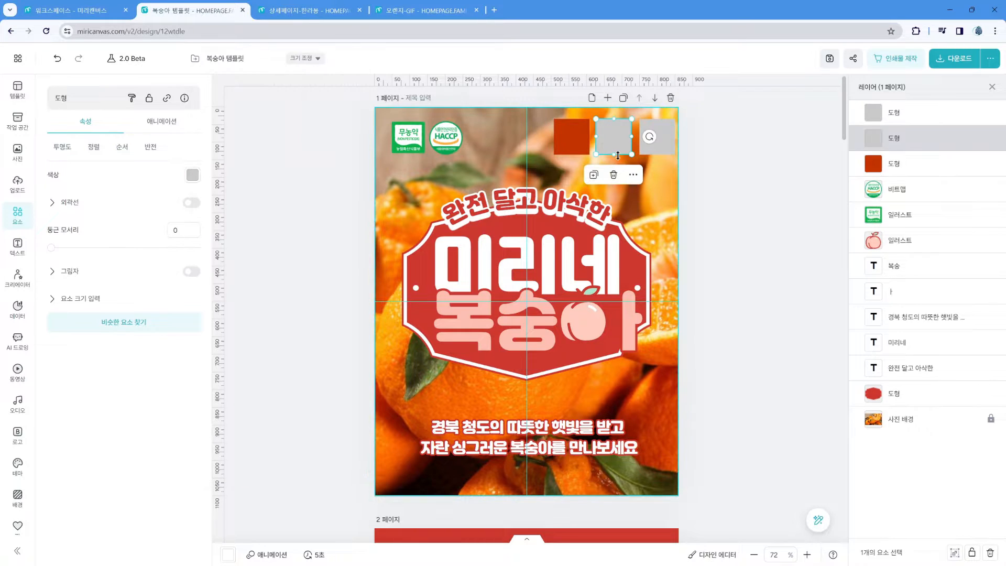
click(192, 175)
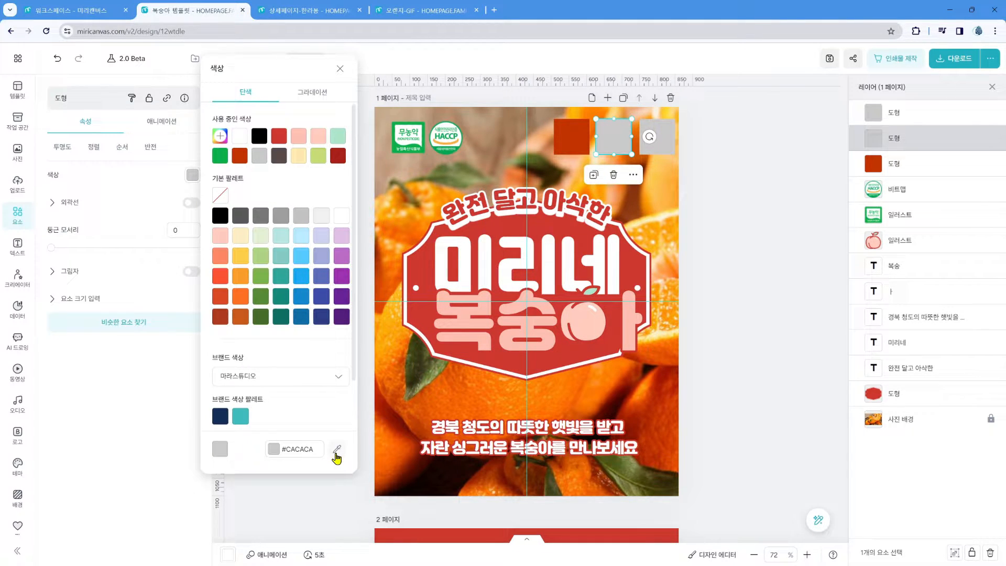
click(336, 452)
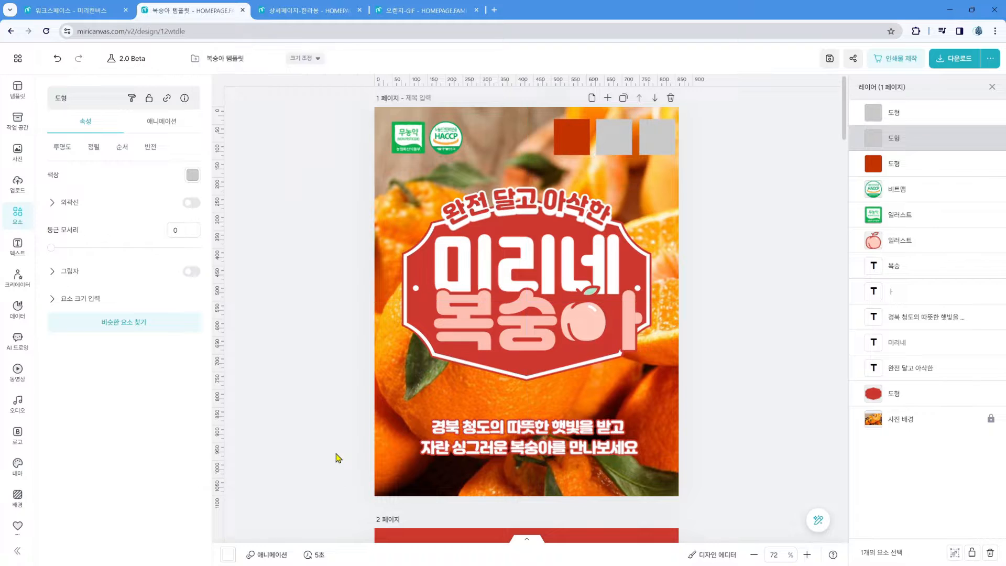
click(463, 391)
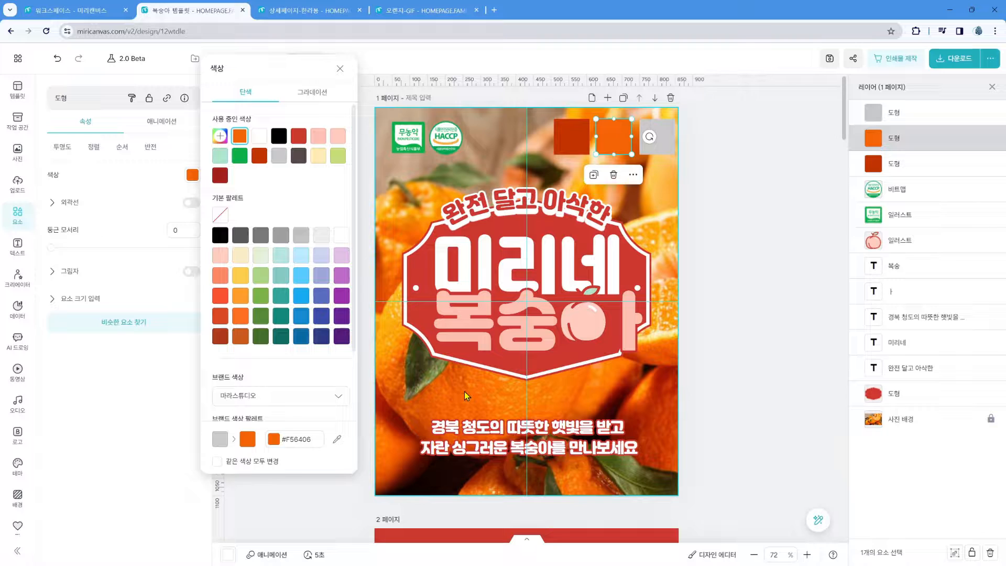
Step: Colour the rightmost swatch square yellow-orange, sampled from the cut fruit in the background photo
click(666, 136)
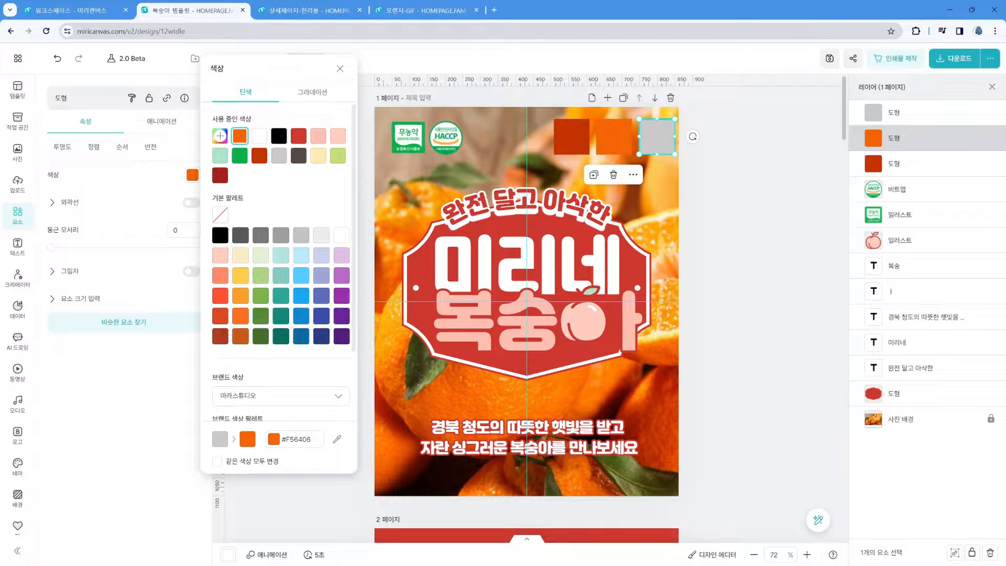
click(195, 176)
click(337, 439)
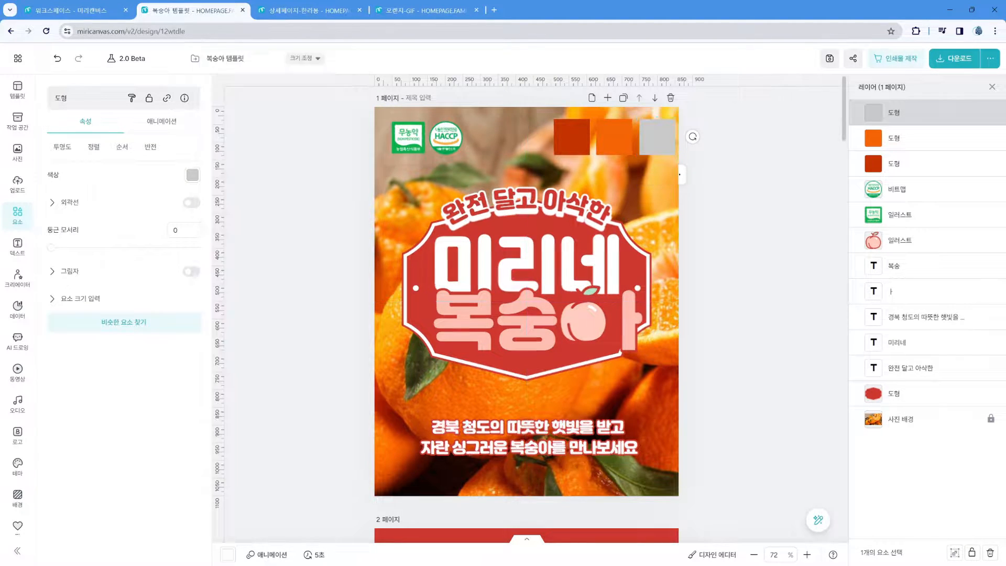
click(656, 234)
click(726, 281)
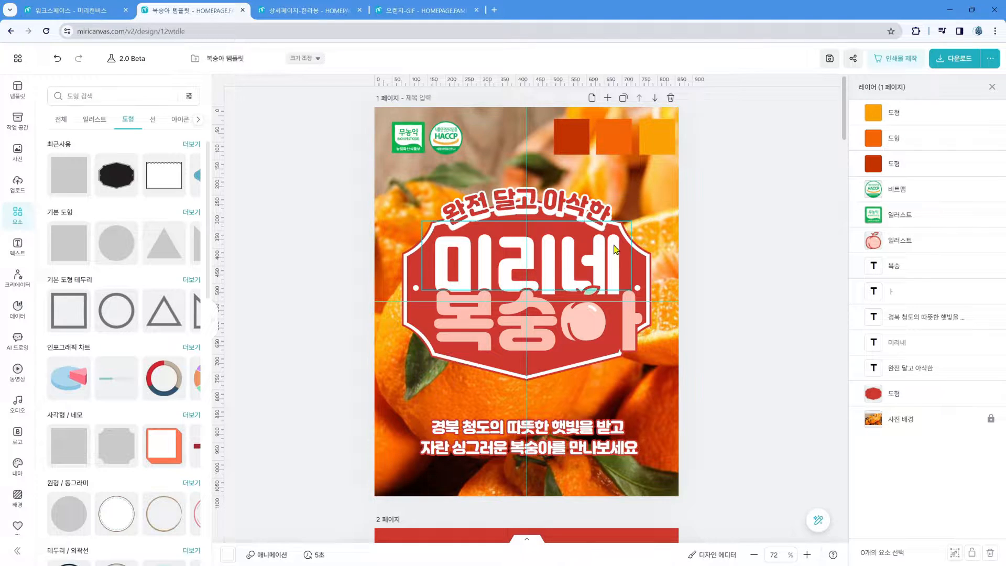
Step: Check the 레이어 순서 option in the design's advanced settings
click(643, 258)
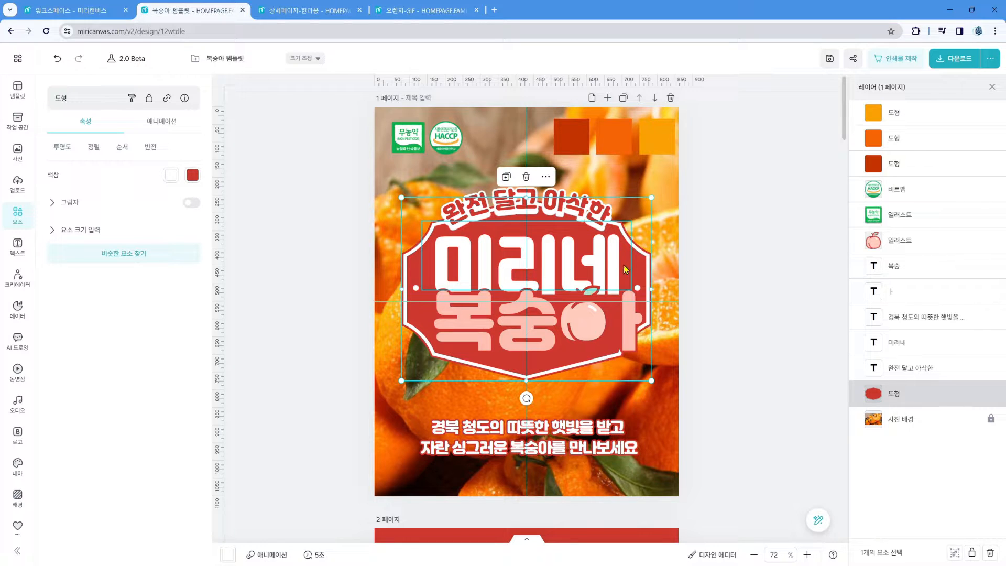
click(756, 336)
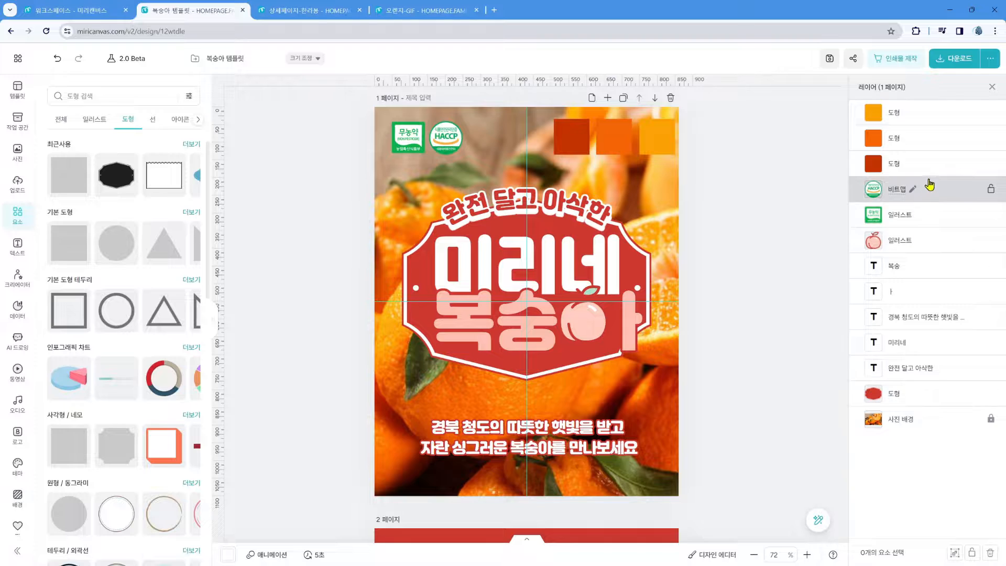
click(15, 62)
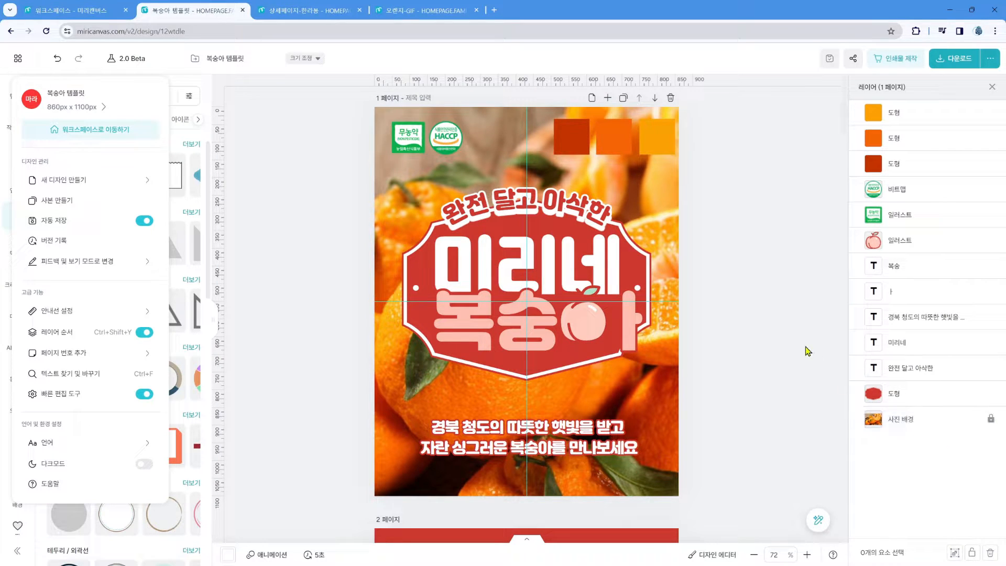
Step: Recolour the red badge shape behind the title to #C33300, sampled from the darkest swatch square
click(922, 404)
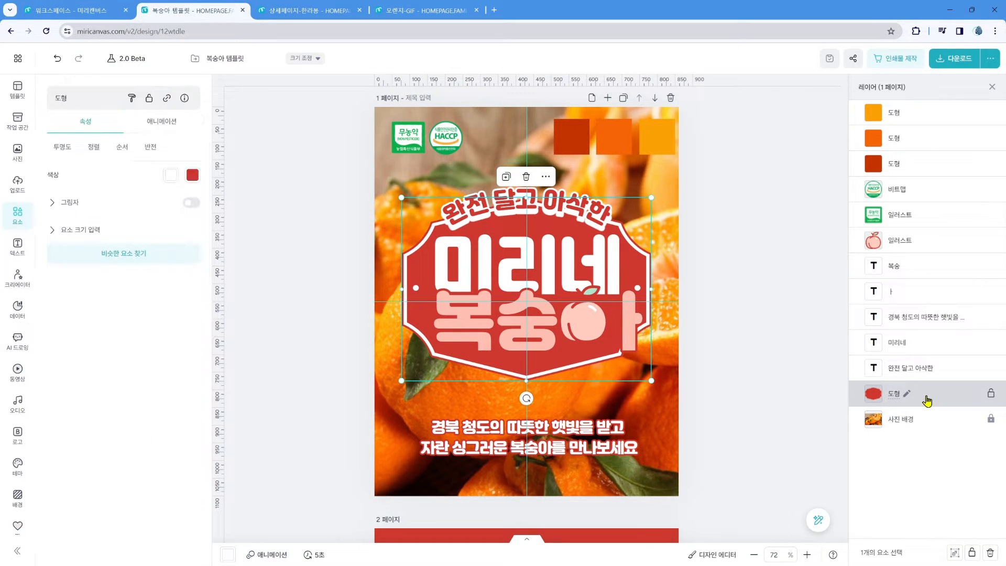
click(193, 175)
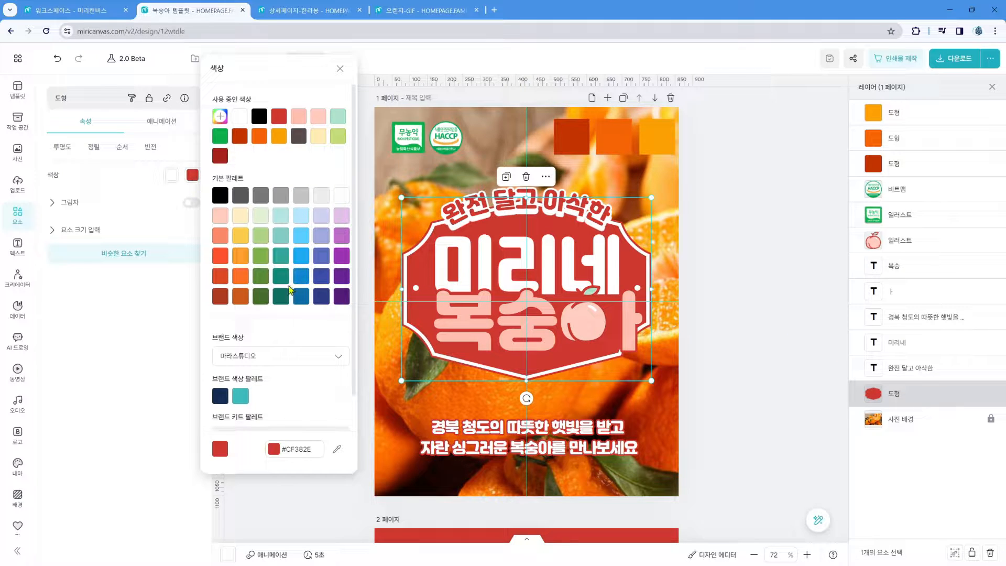
click(336, 449)
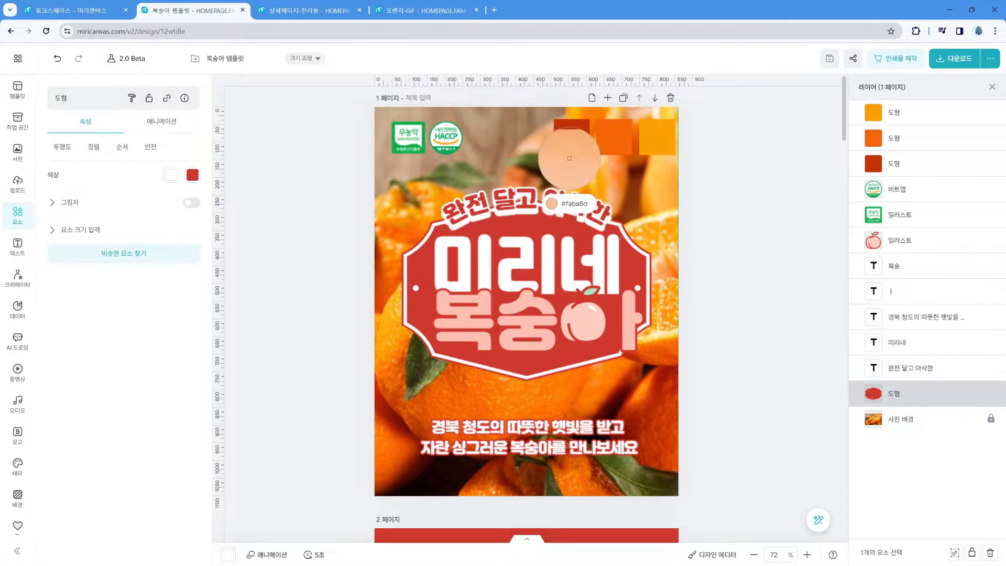
click(569, 141)
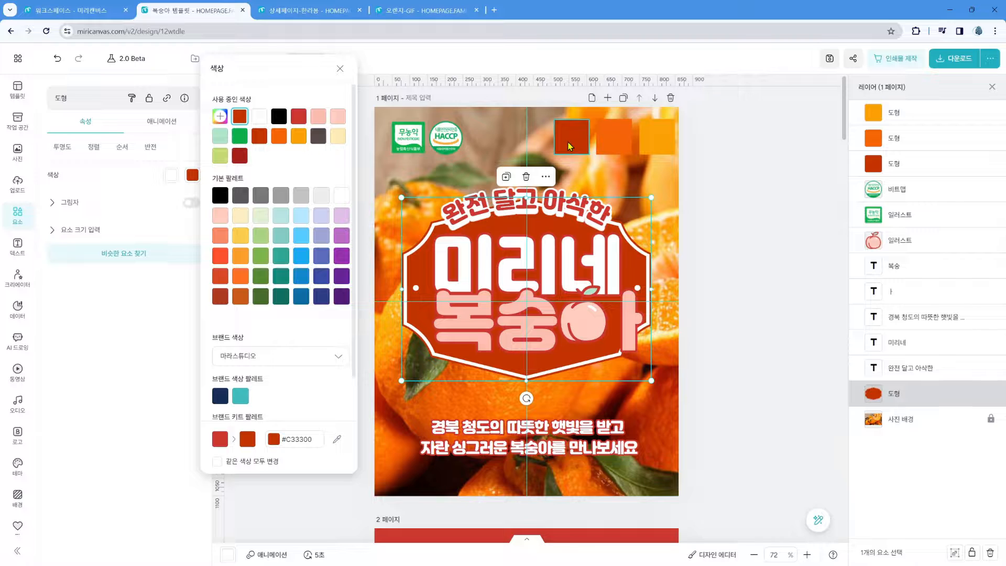
key(Escape)
key(Escape)
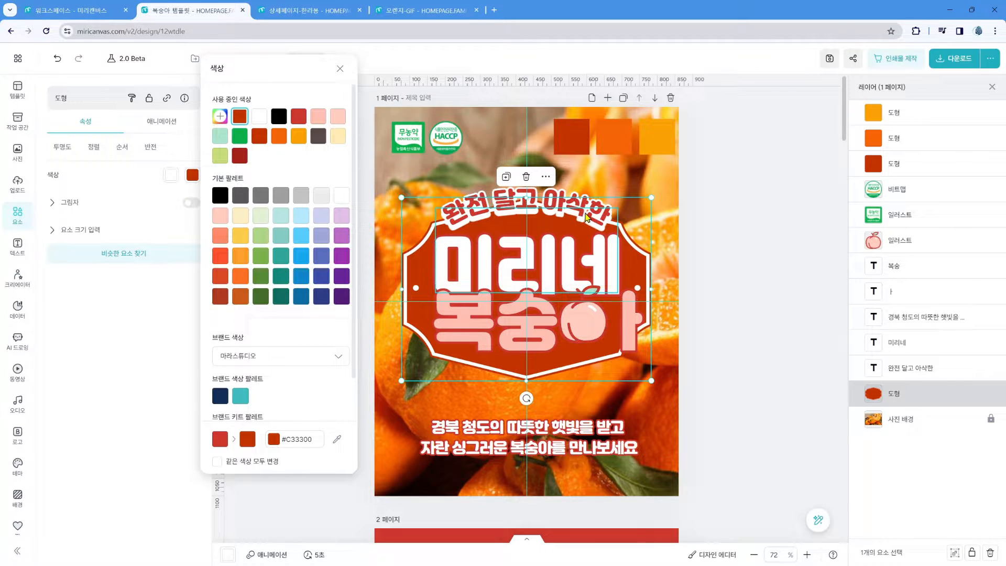
key(Escape)
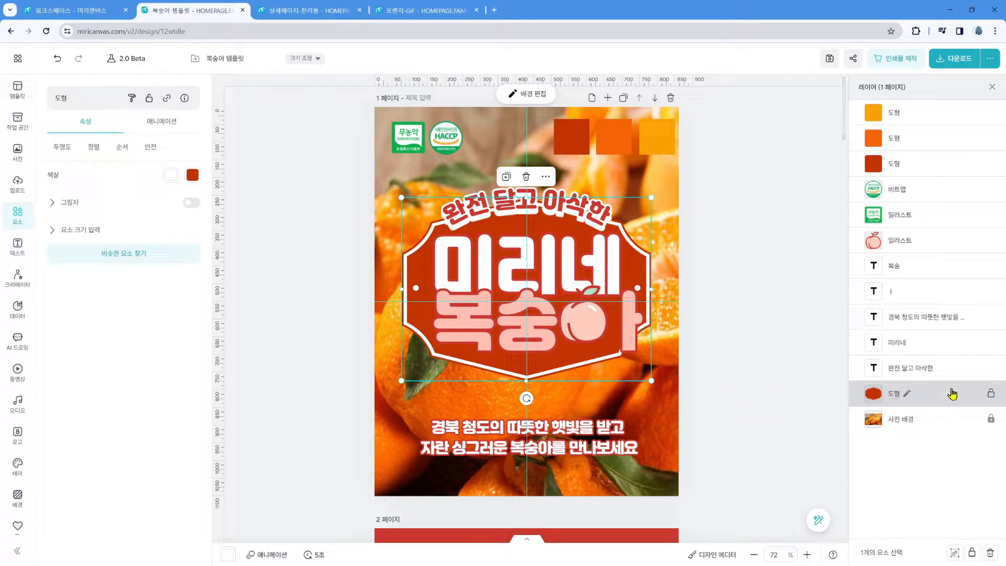
Step: Recolour the 완전 달고 아삭한 tagline text #C33300, sampled from the darkest swatch square
click(956, 372)
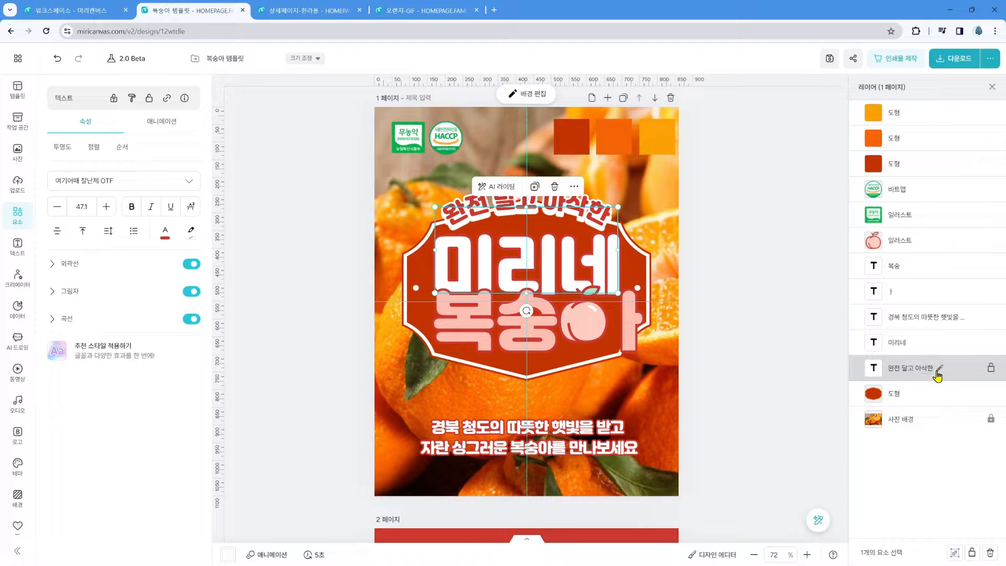
click(165, 231)
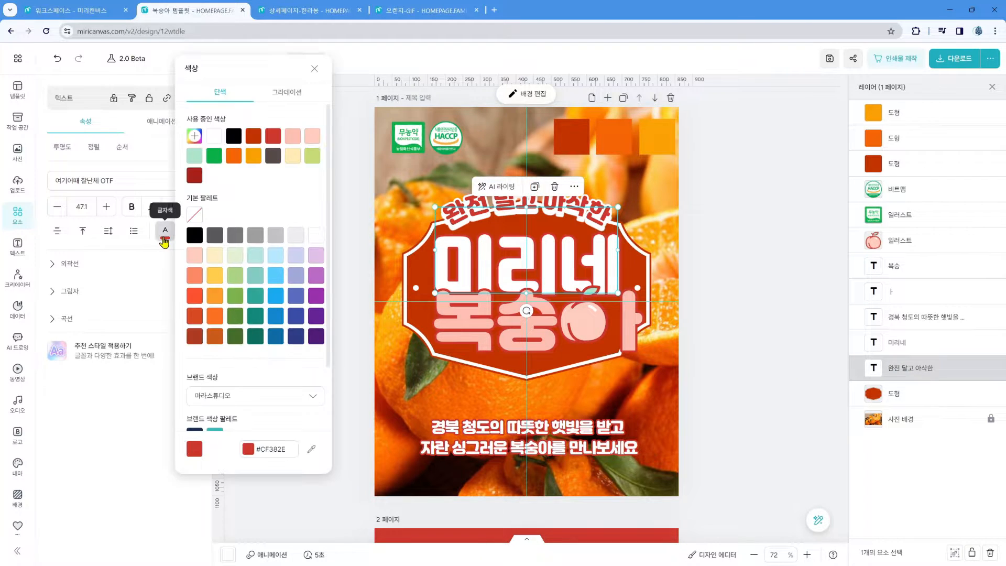
click(309, 451)
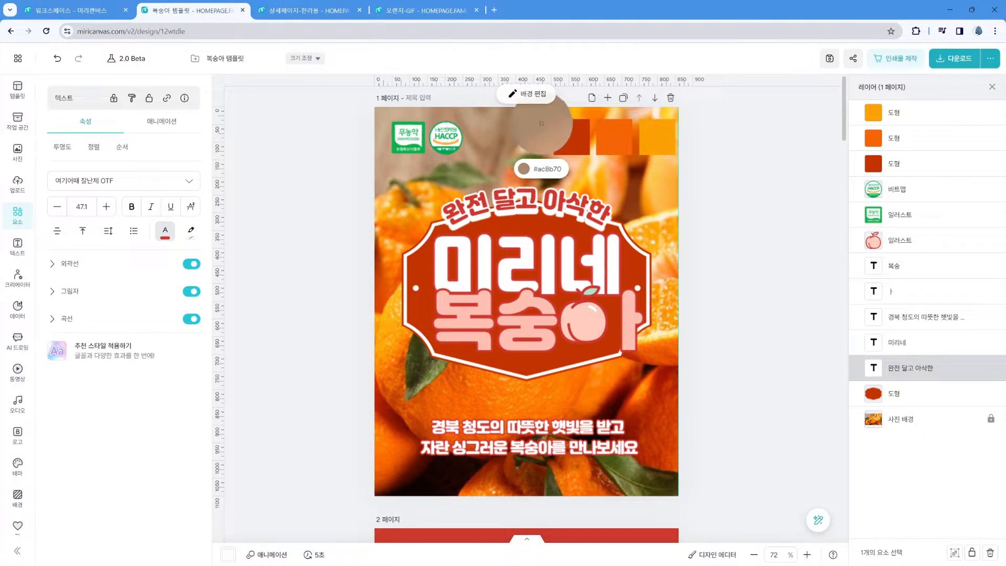
click(567, 137)
click(750, 182)
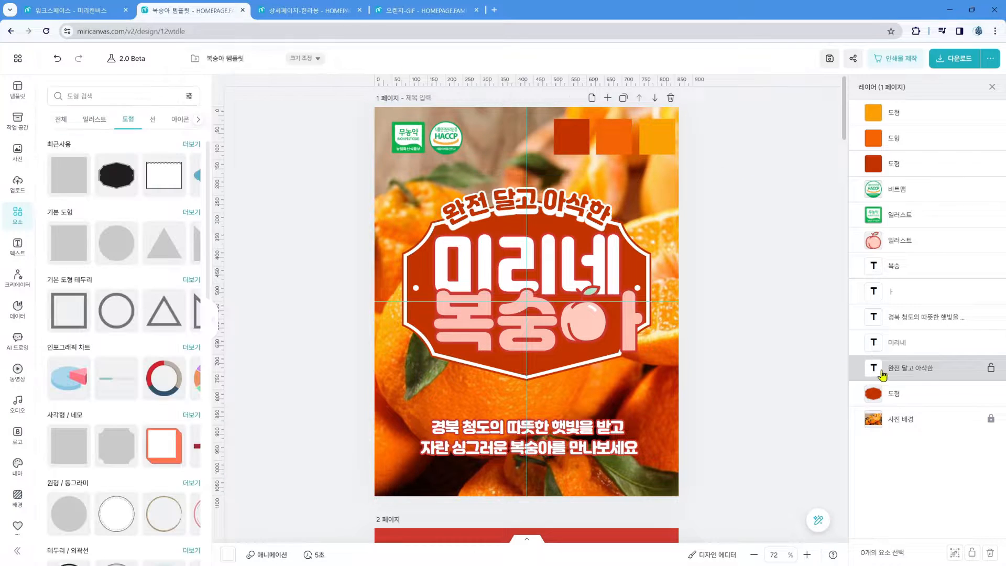
Step: Turn off the curve effect on the 완전 달고 아삭한 tagline
click(963, 372)
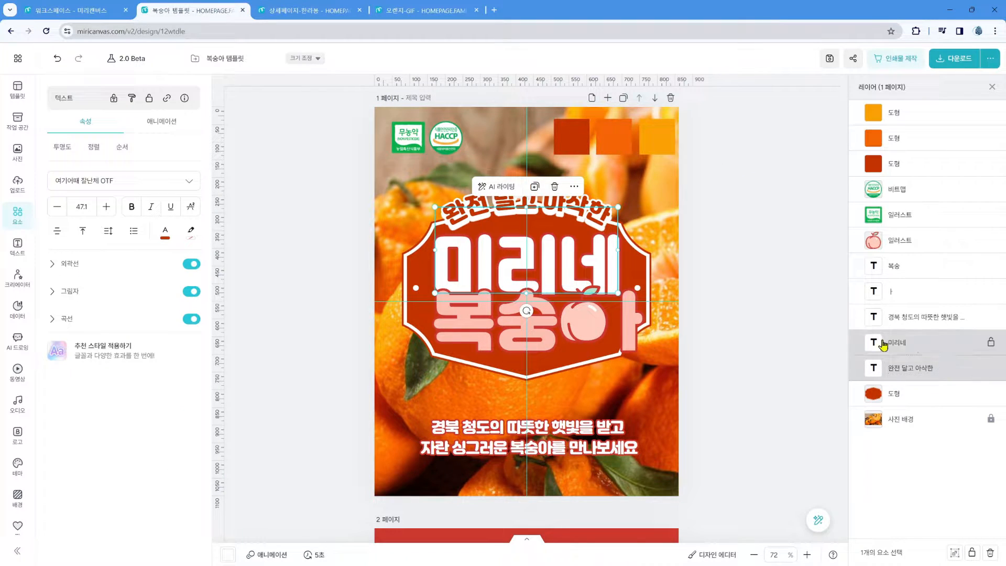
double_click(563, 211)
drag(562, 211, 544, 218)
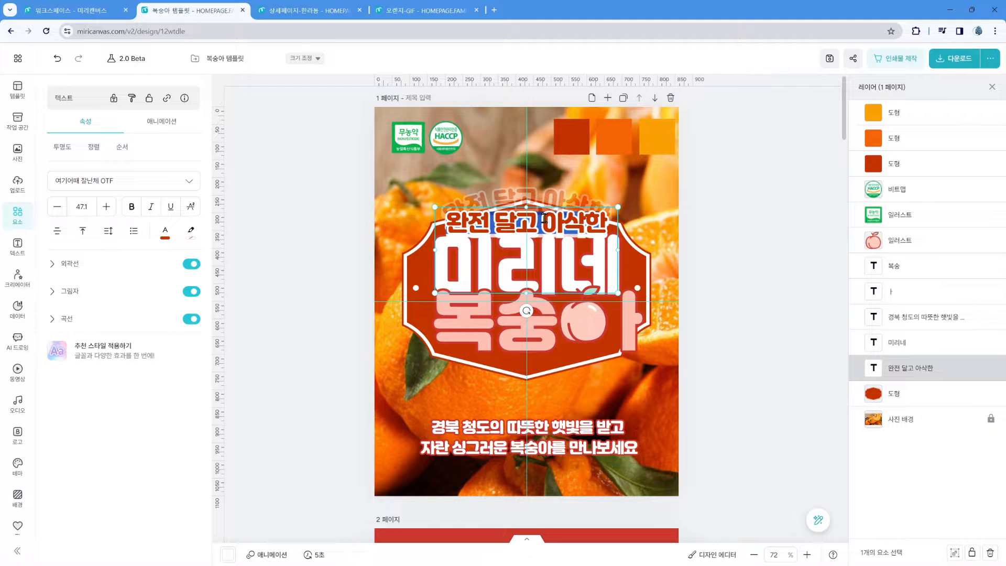
key(Escape)
click(729, 247)
click(930, 373)
double_click(553, 212)
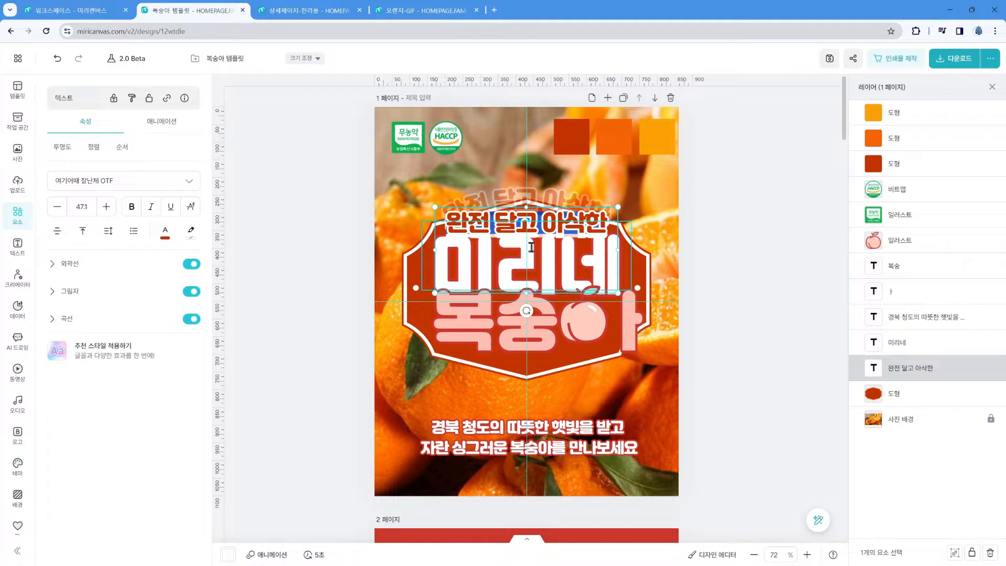
click(191, 320)
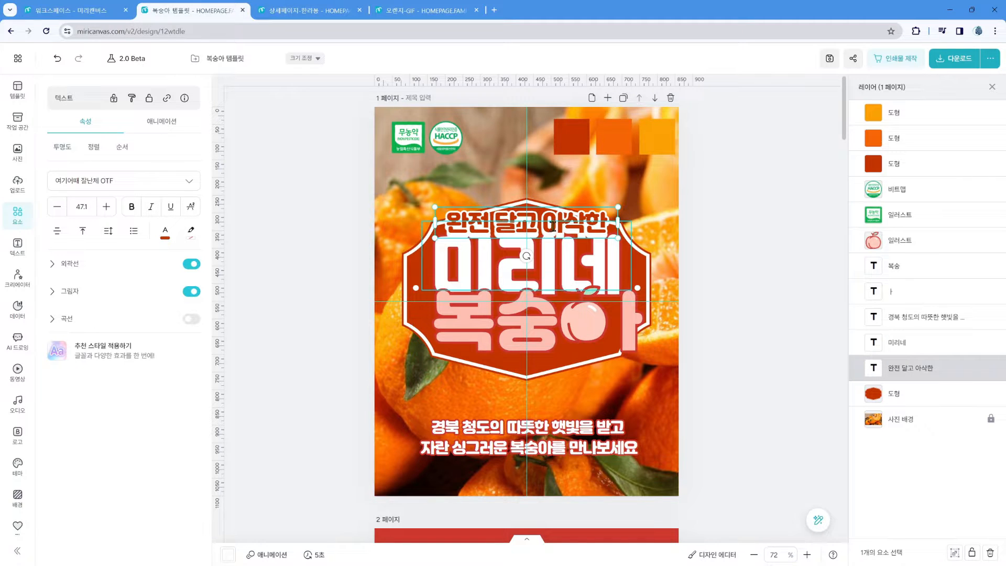
Step: Place the straightened tagline above the badge and change its word 아삭한 to 상큼한
drag(549, 218, 613, 219)
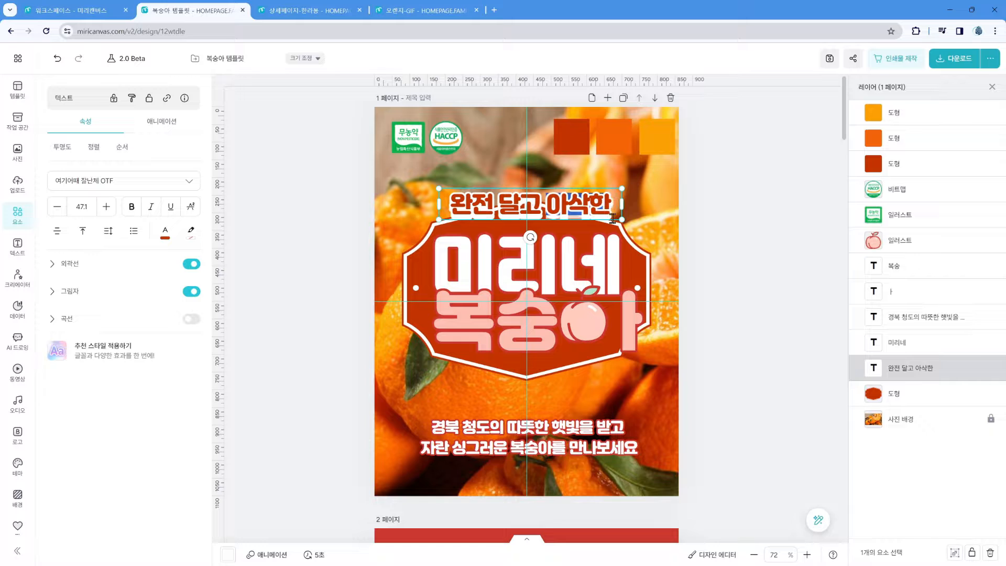
text(상큼한)
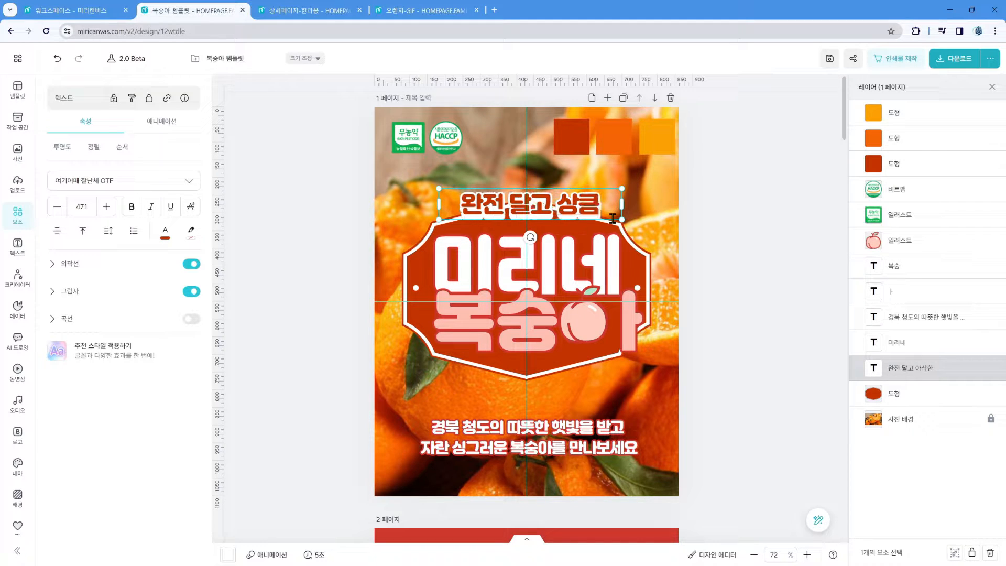
click(790, 224)
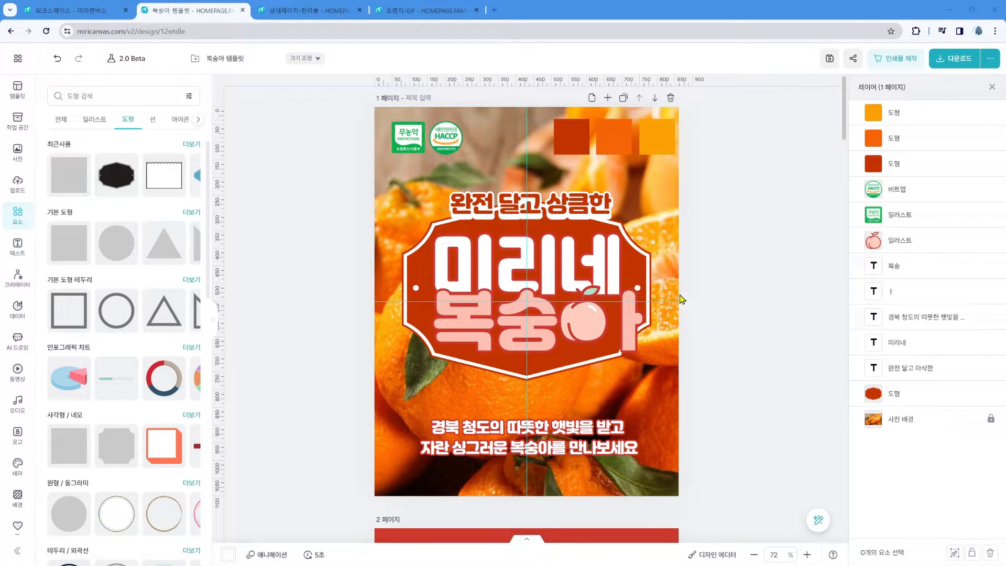
Step: Try the curve effect on the 완전 달고 상큼한 tagline and switch it back off
click(577, 212)
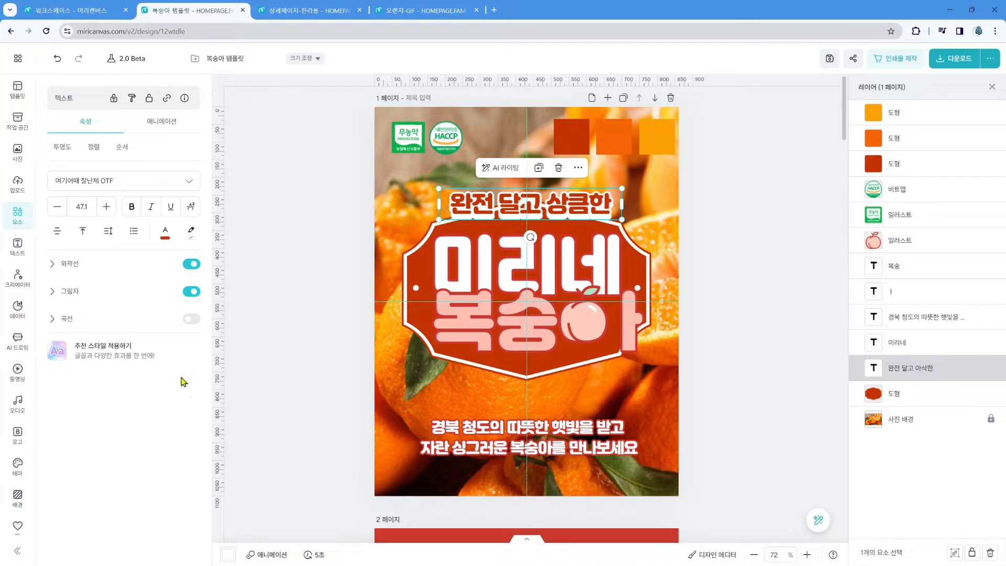
click(191, 319)
click(192, 321)
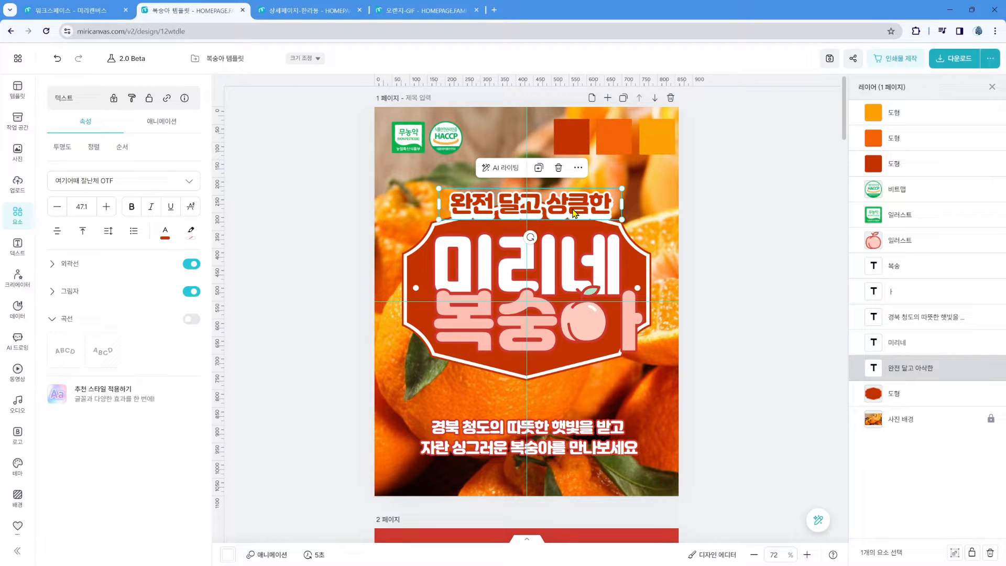
click(554, 211)
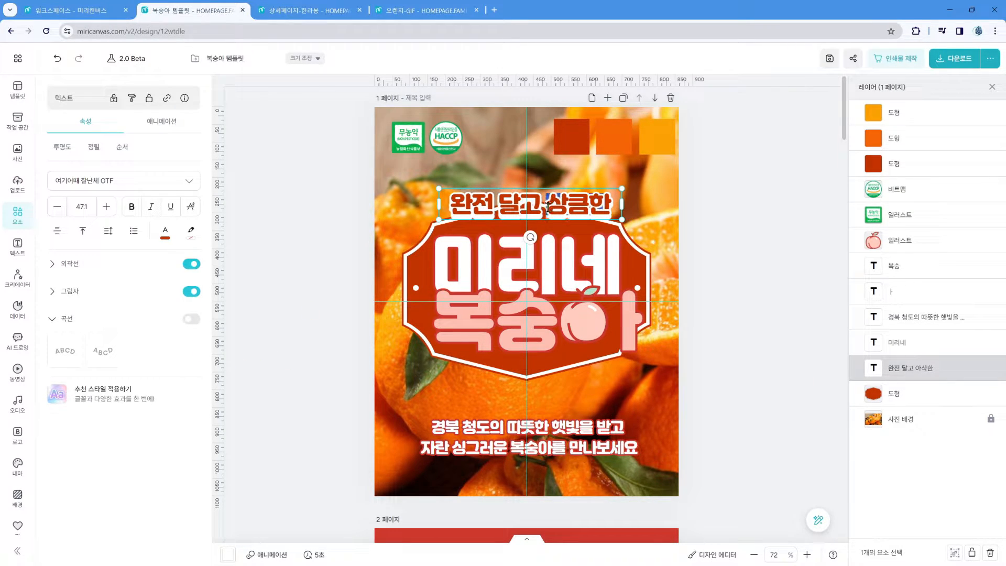
drag(550, 205, 593, 216)
click(578, 210)
click(574, 205)
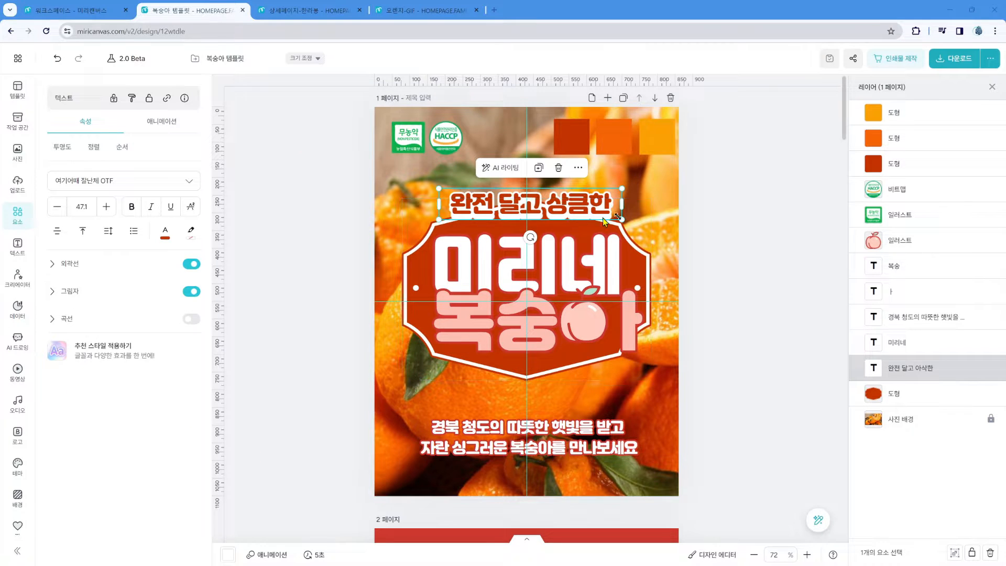
Step: Reapply #C33300 to the 완전 달고 상큼한 tagline text by sampling the darkest swatch square
double_click(578, 215)
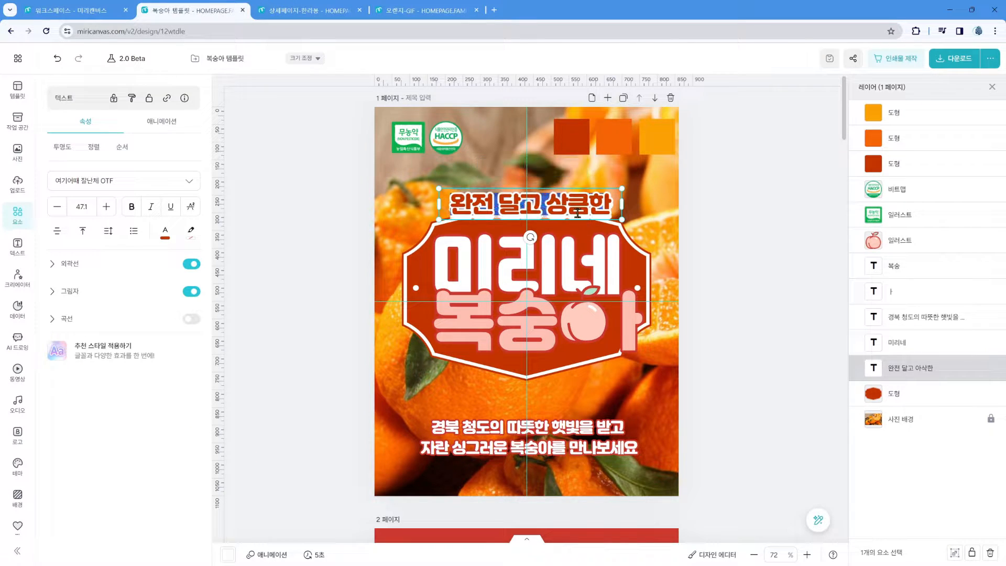
click(165, 230)
click(314, 449)
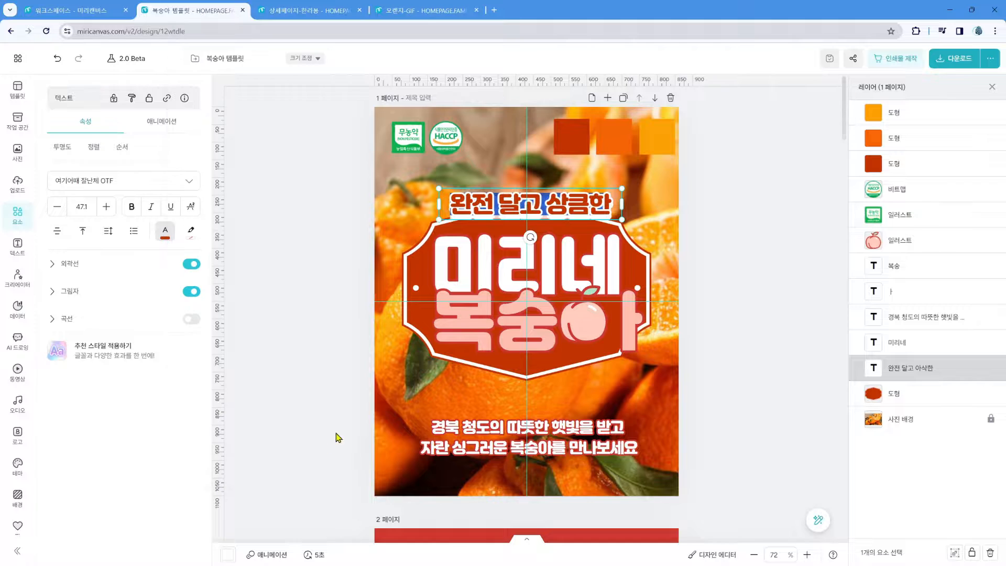
click(565, 140)
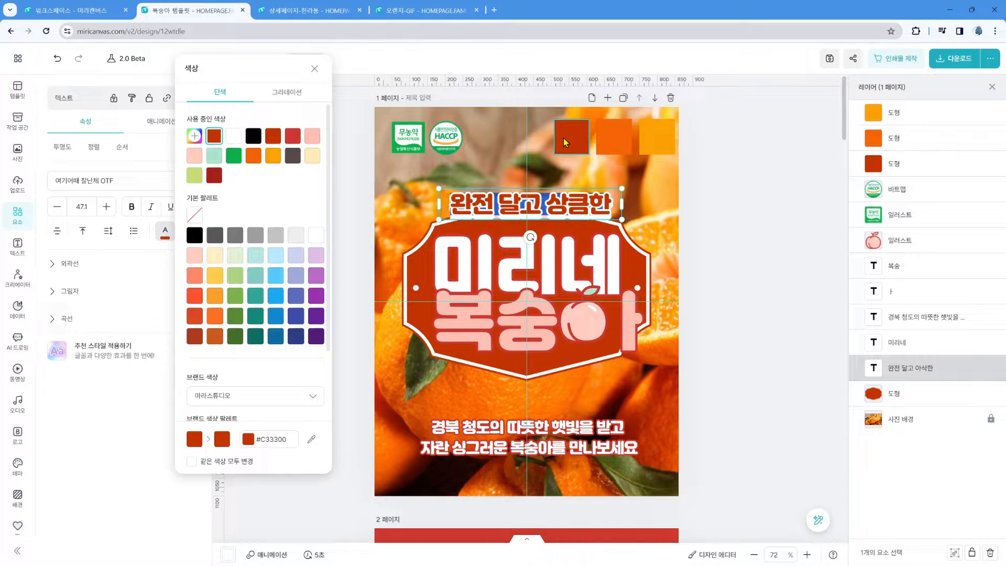
click(741, 315)
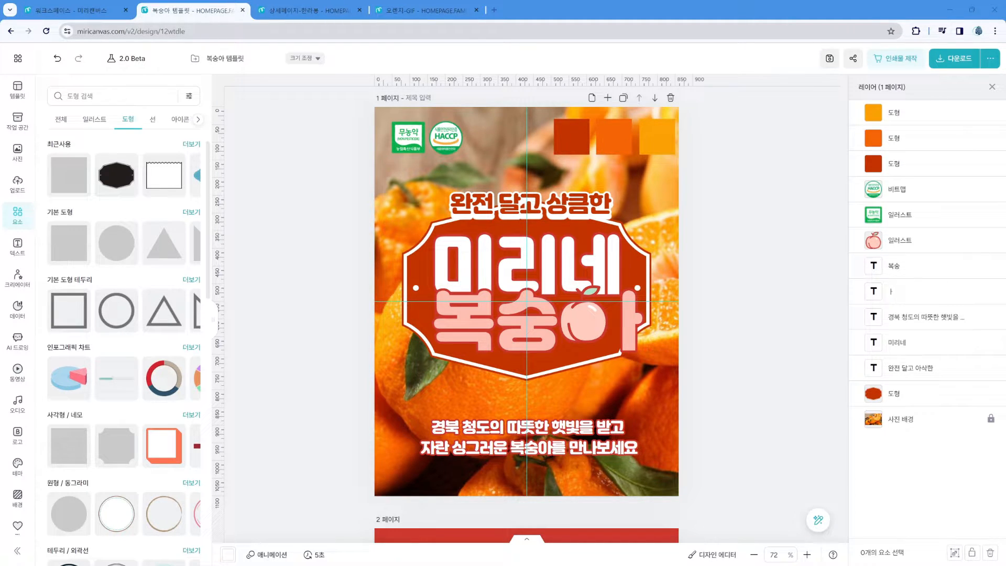
click(772, 312)
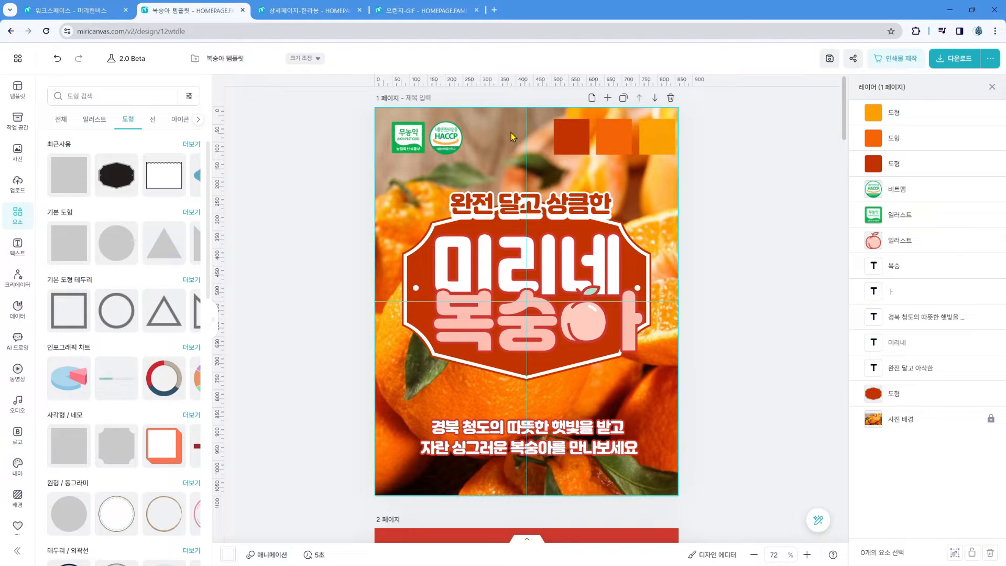
Step: Recolour the three swatch squares, from left to right, #FC7105, #E04B01 and #F9B341
click(575, 128)
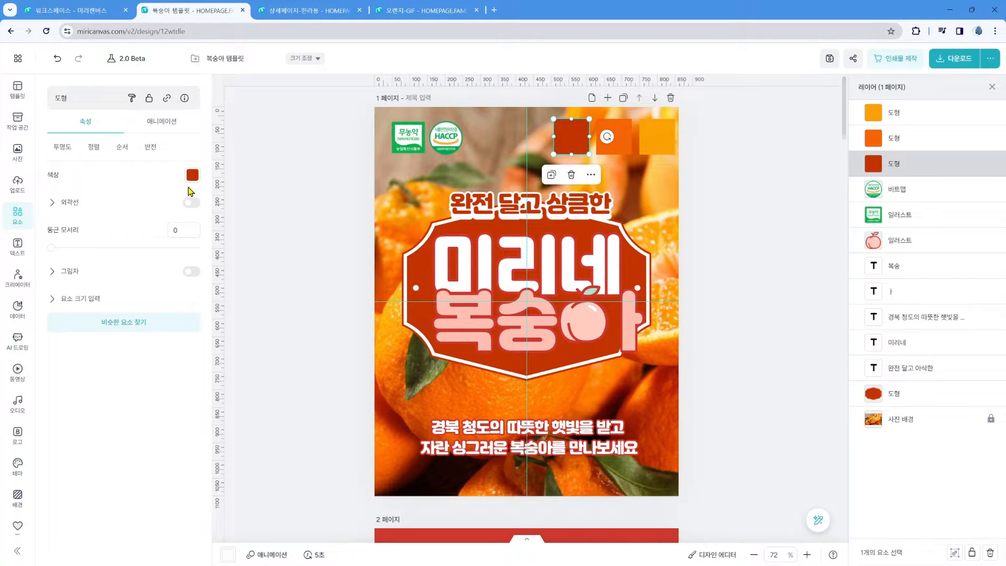
click(192, 175)
text(#FC7105)
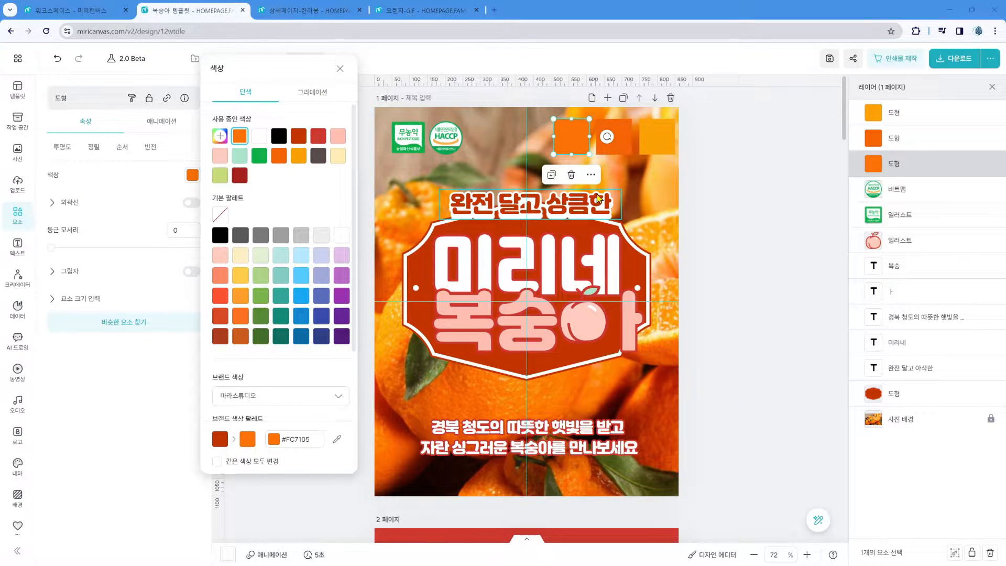
click(614, 136)
click(193, 178)
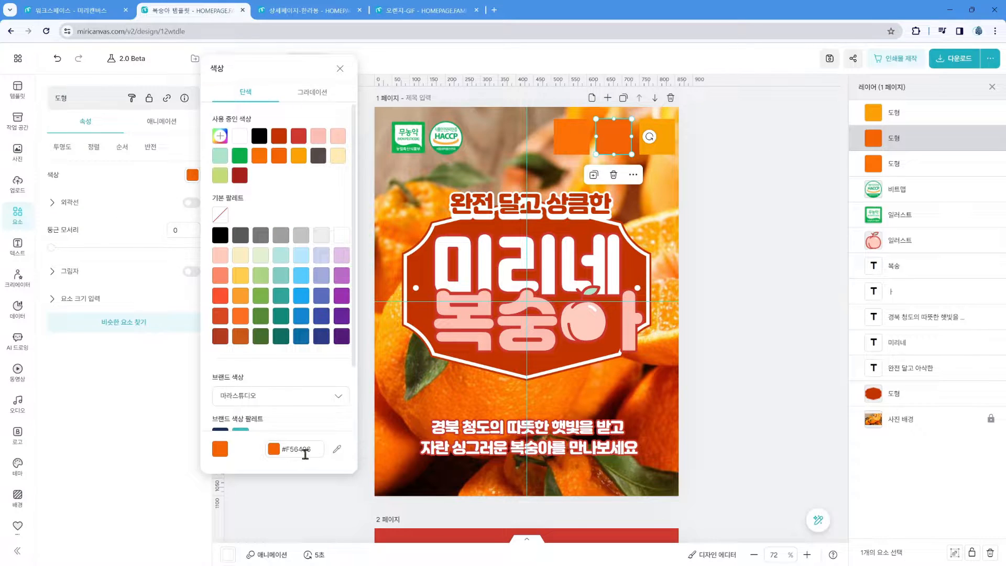
drag(314, 449, 282, 449)
text(#E04B01)
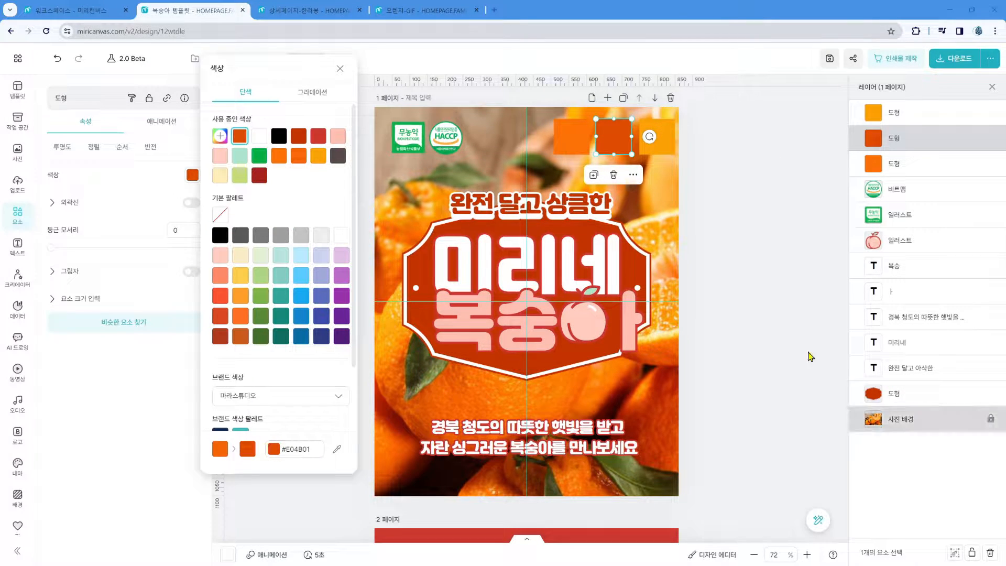
click(668, 142)
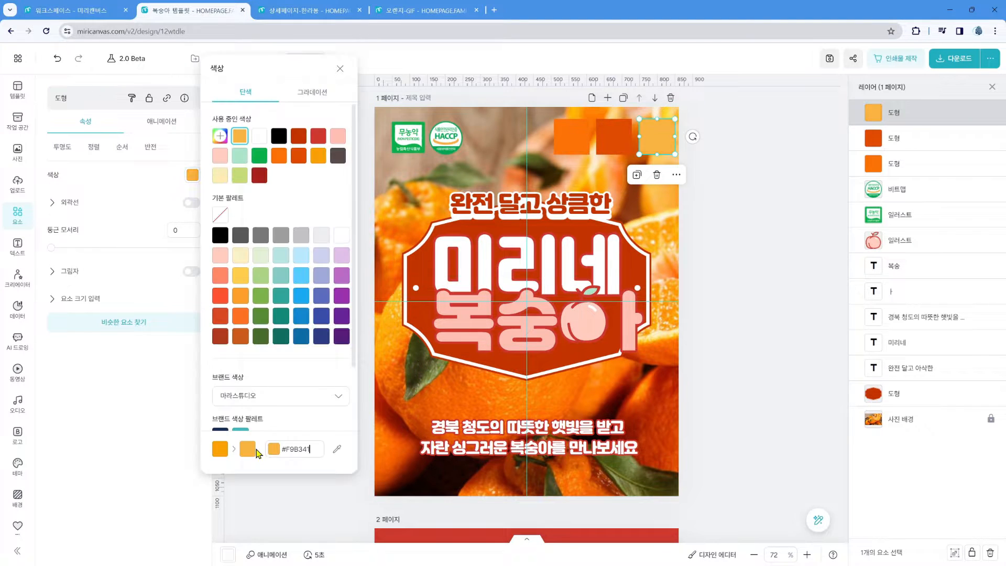
click(794, 337)
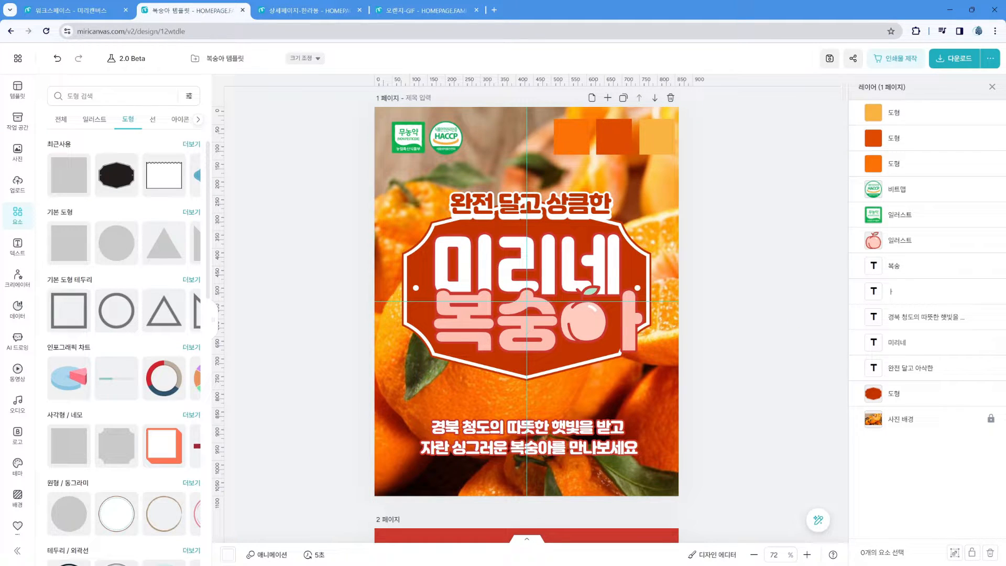
click(894, 163)
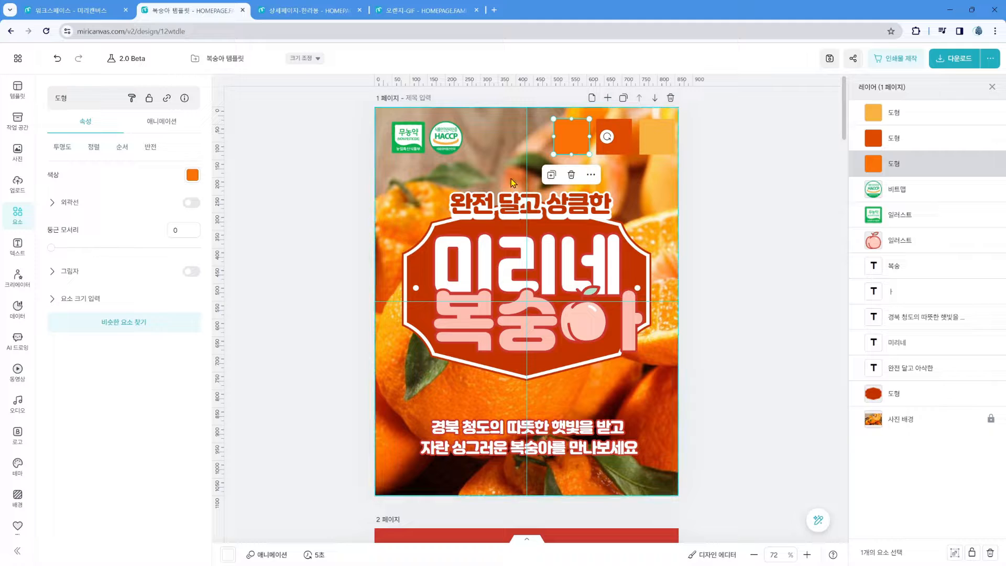
click(193, 174)
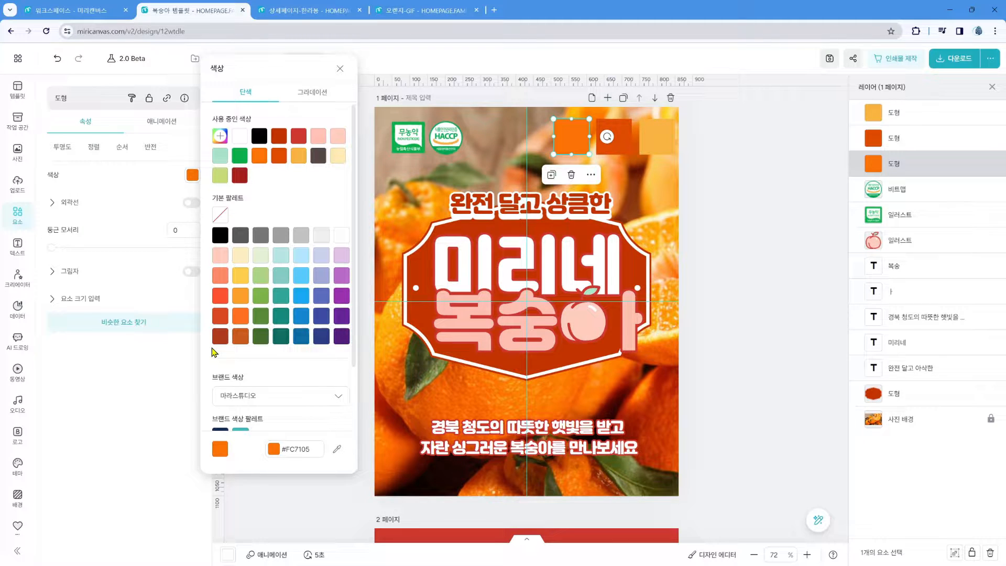
key(Escape)
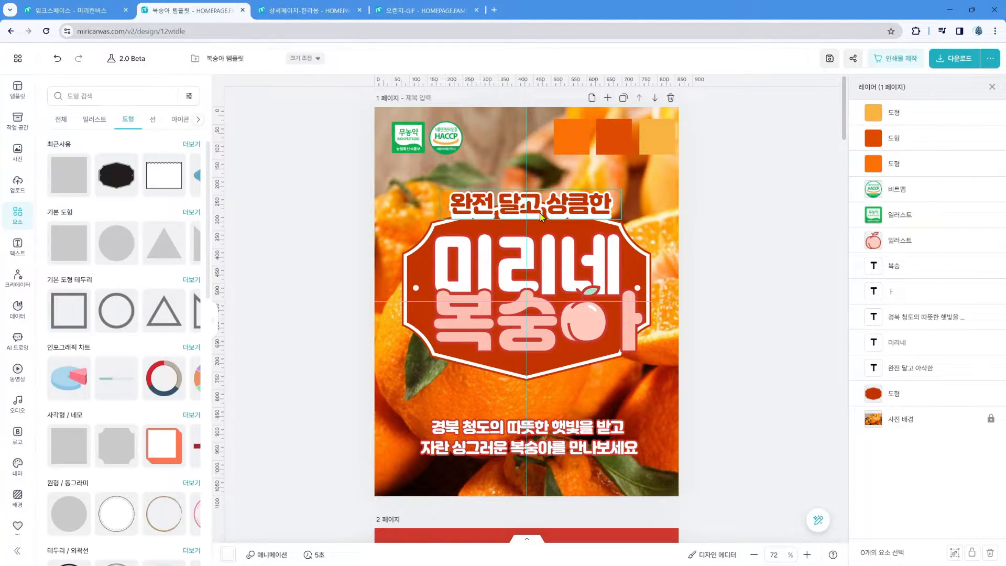
Step: Recolour the 완전 달고 상큼한 tagline text #E04B01, sampled from the middle swatch square
click(541, 216)
click(165, 231)
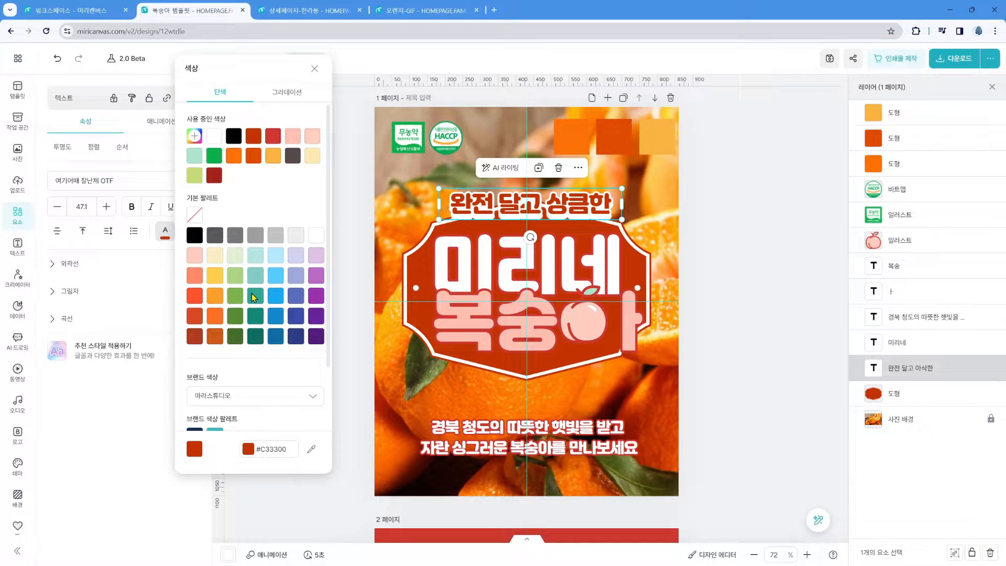
click(312, 450)
click(611, 147)
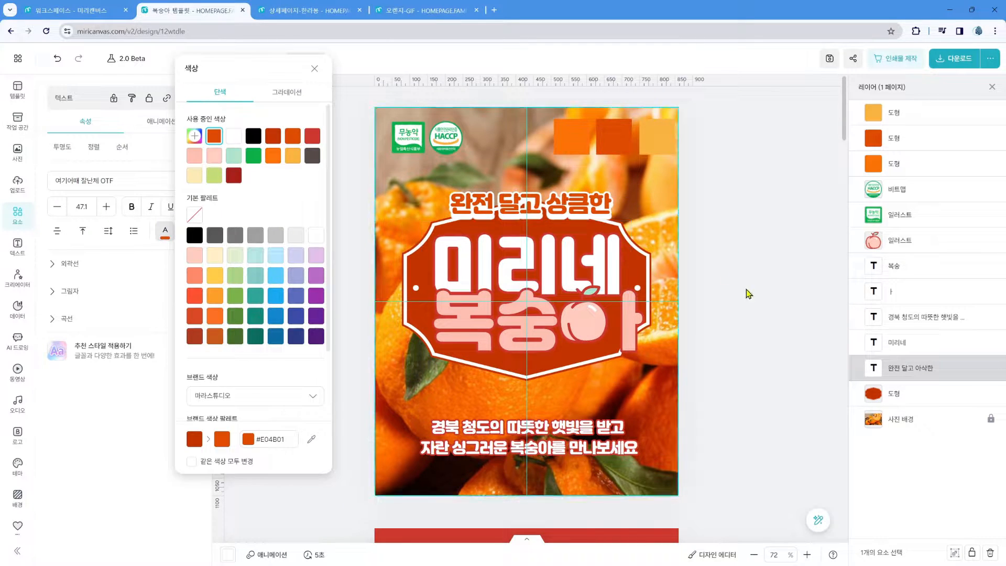
Step: Recolour the badge shape behind the title #E04B01, sampled from the middle swatch square
click(637, 252)
click(193, 175)
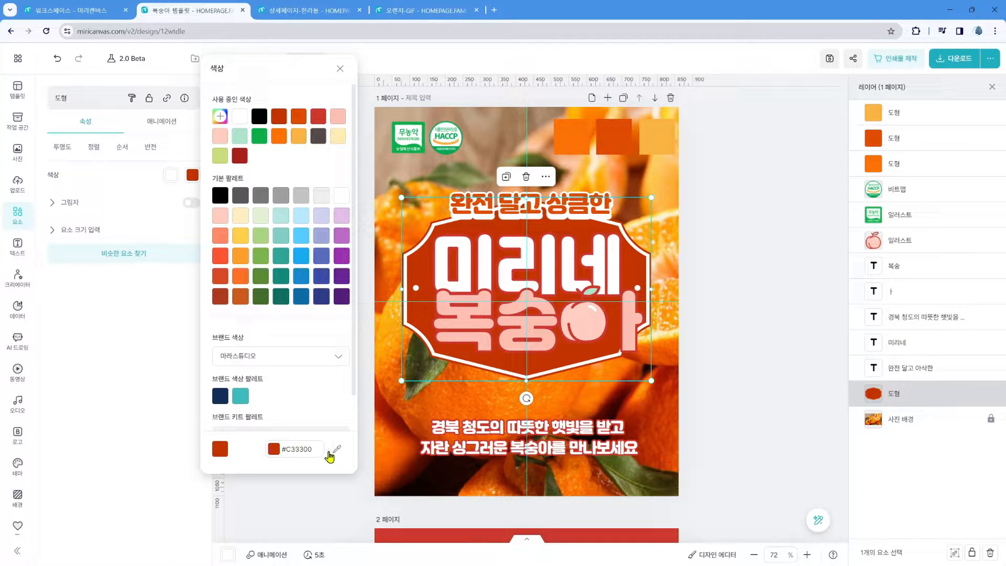
click(337, 449)
click(611, 139)
click(811, 241)
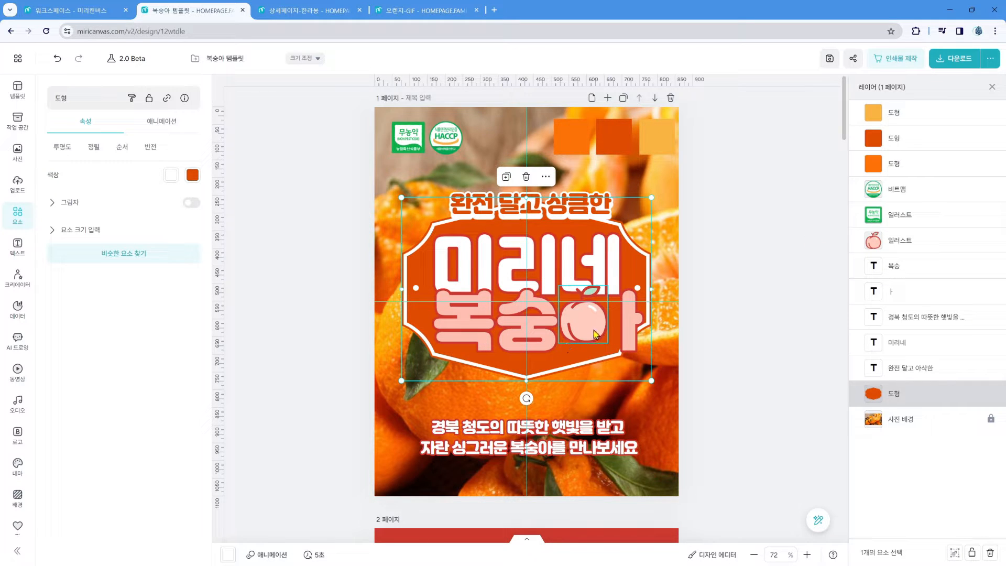
Step: Replace the brand name 미리네 in the badge title with 싱싱몰
click(556, 274)
double_click(526, 266)
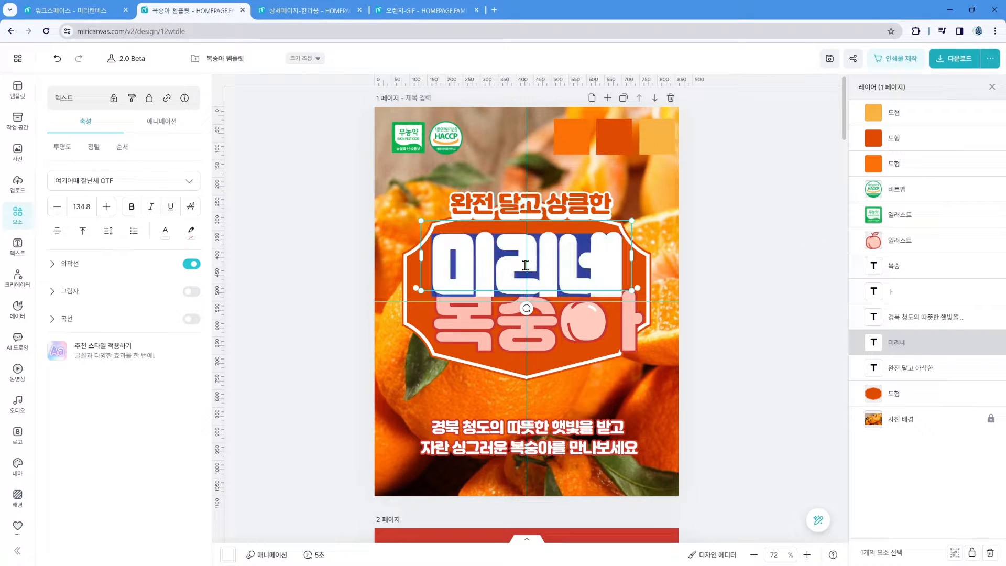
text(싱싱물)
click(657, 317)
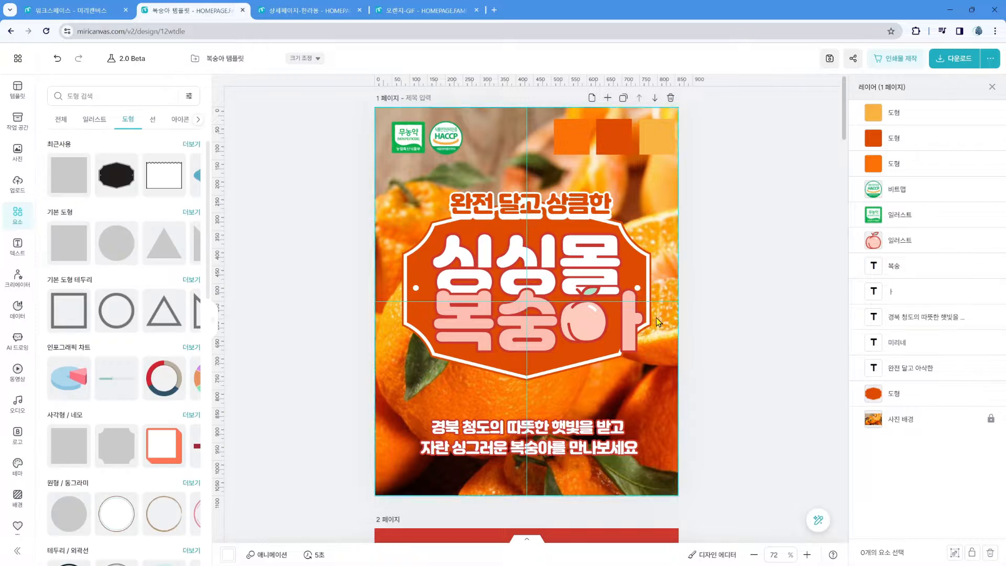
Step: Delete the peach illustration and the separate ㅏ letter from the cover's badge title
click(587, 326)
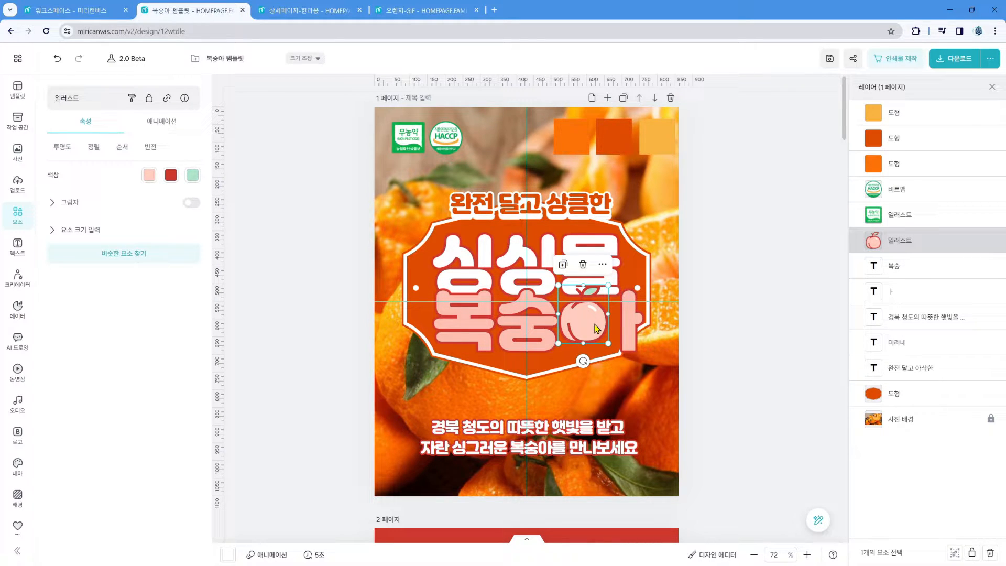
key(Delete)
click(624, 327)
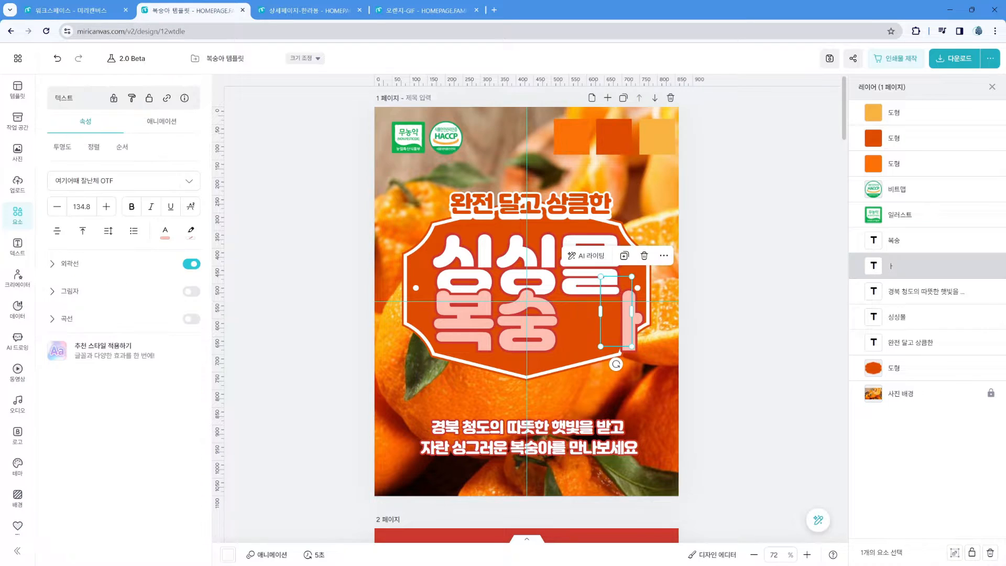
key(Delete)
Step: Replace 복숭 in the badge title with 한라봉 and widen its text box so the word fits on one line
double_click(525, 330)
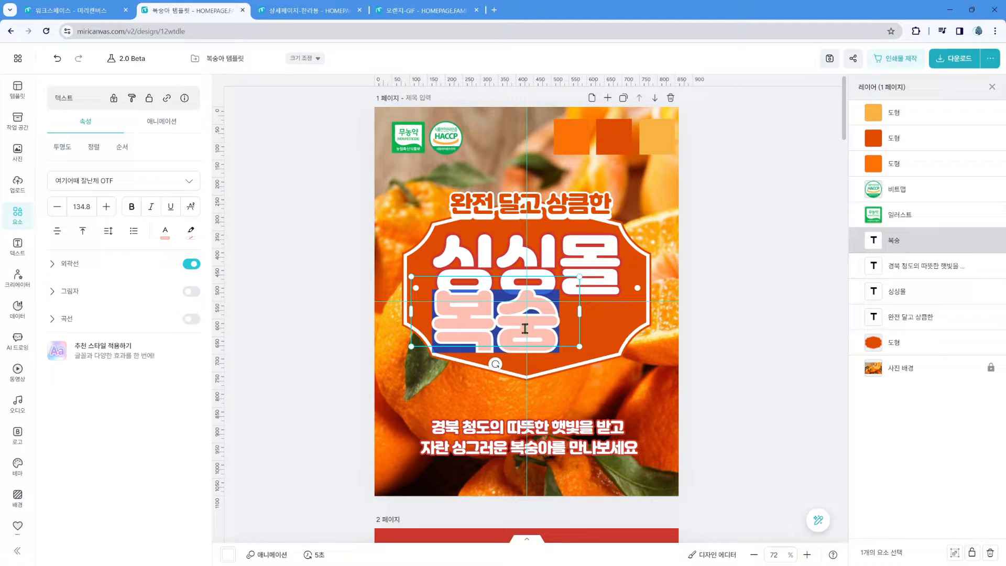
text(한라봉)
click(809, 220)
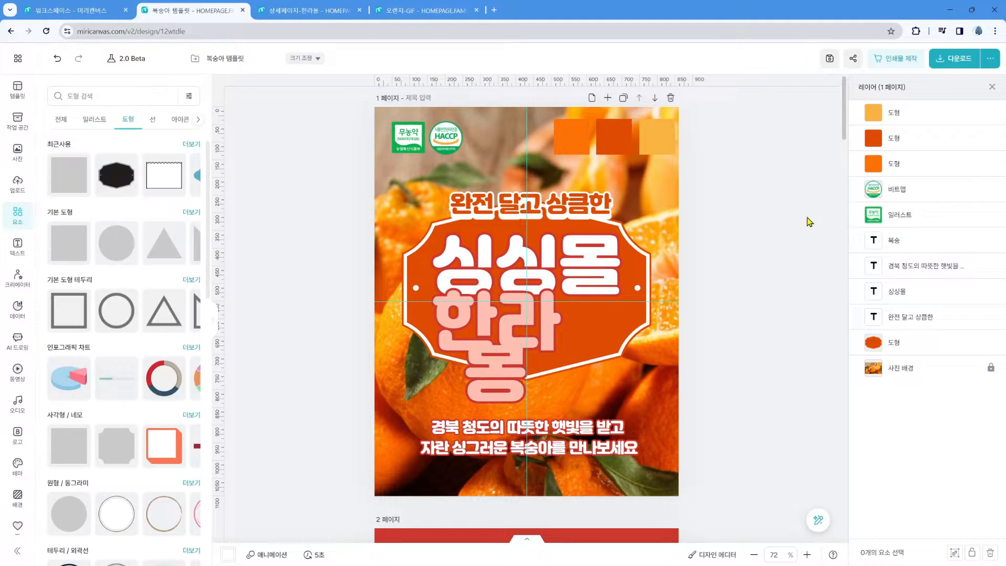
click(543, 334)
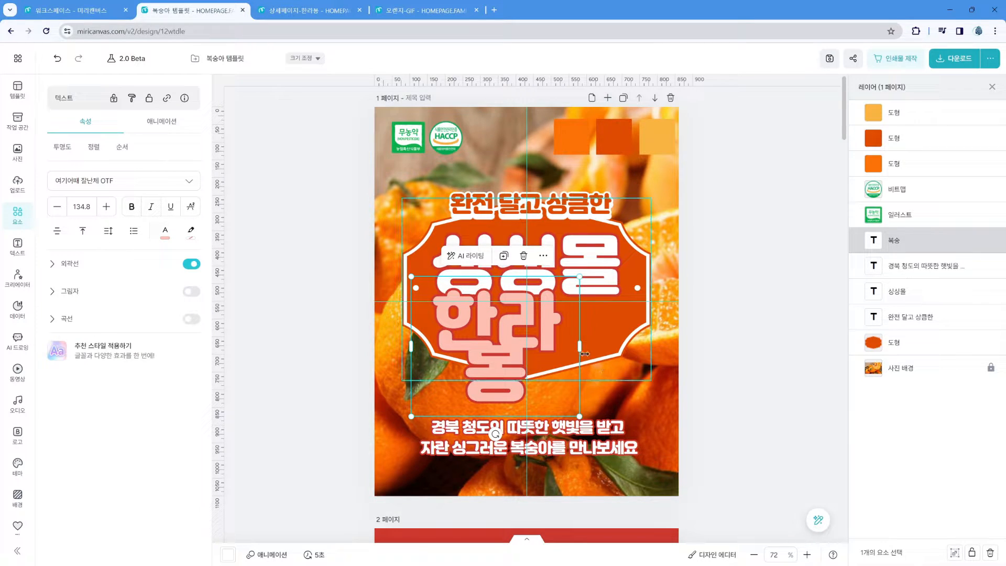
drag(580, 346, 639, 326)
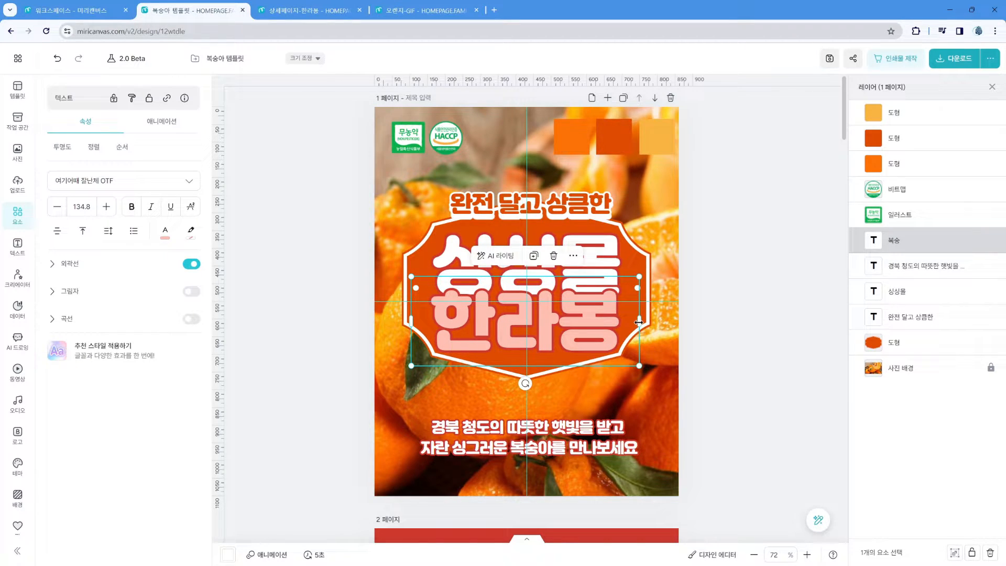
mouse_move(639, 321)
mouse_down()
mouse_move(660, 322)
mouse_move(637, 326)
mouse_up()
click(724, 298)
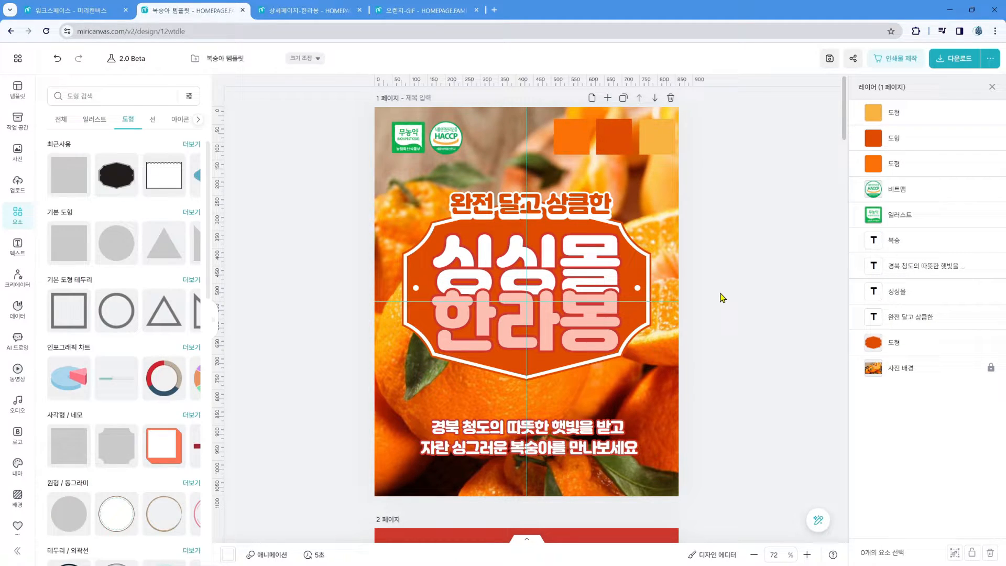
click(565, 265)
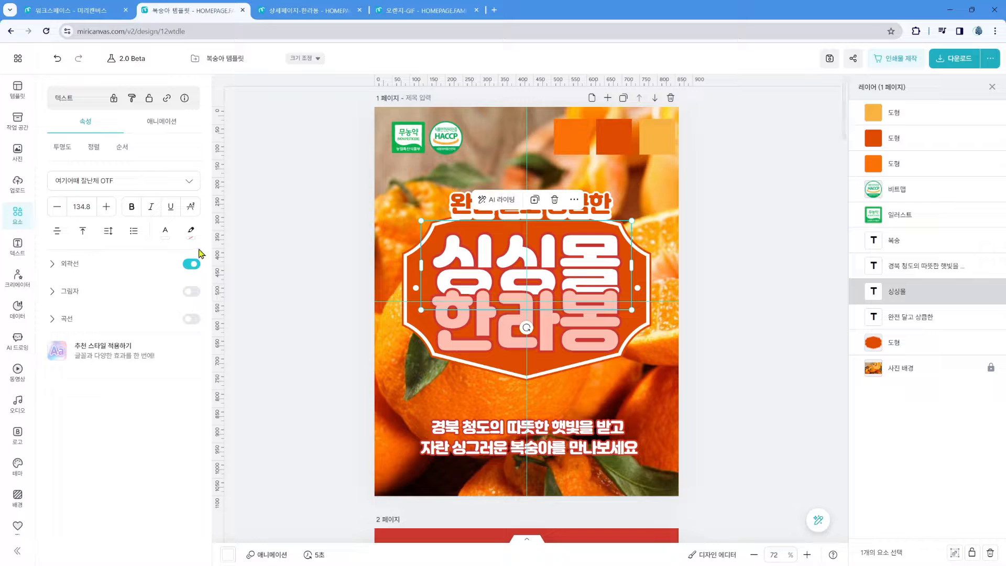
click(165, 231)
click(312, 452)
key(ctrl+z)
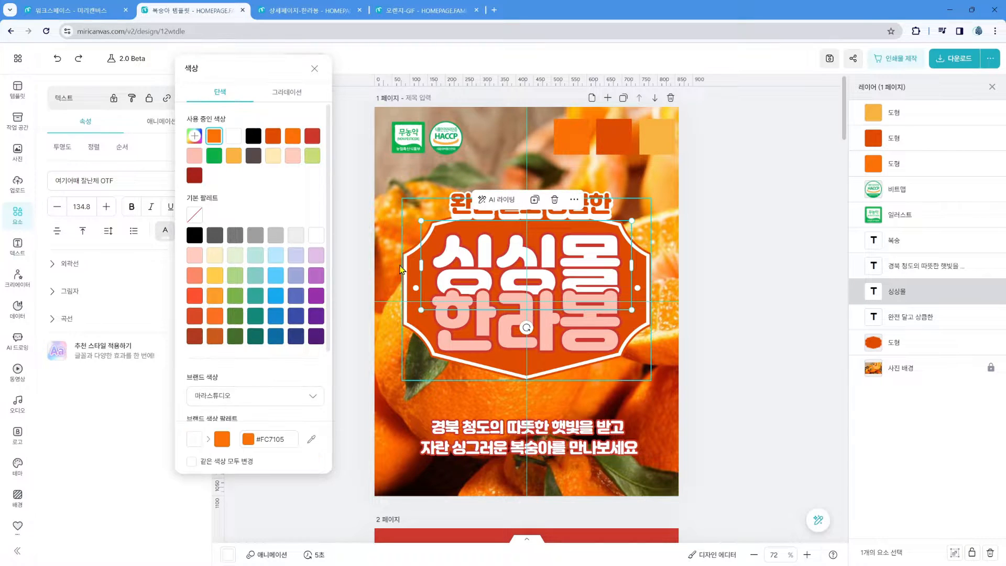
click(366, 282)
Step: Recolour the outlines of the 싱싱몰 and 한라봉 title texts #FC7105, sampled from the leftmost swatch square
click(451, 279)
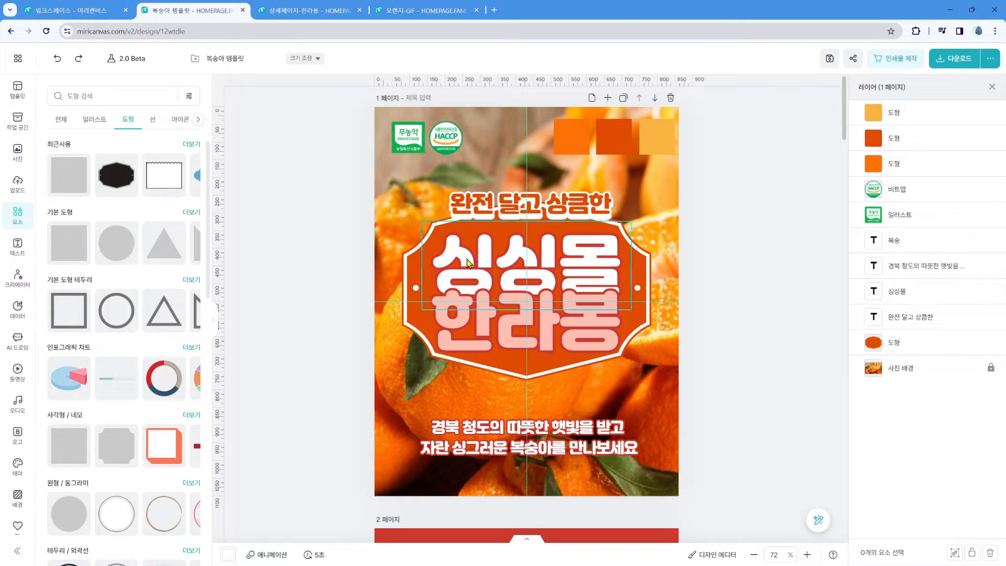
click(51, 264)
click(193, 286)
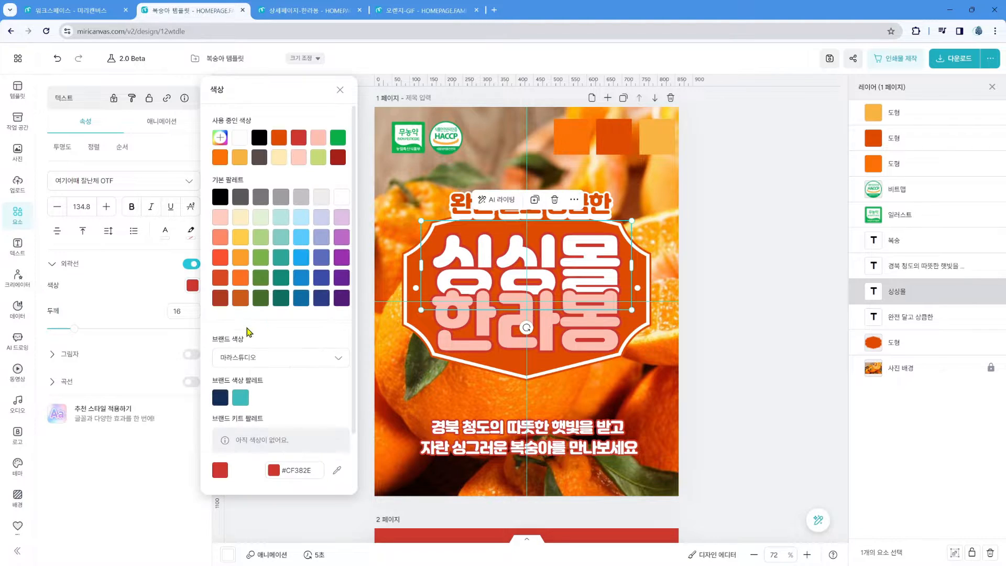
click(334, 470)
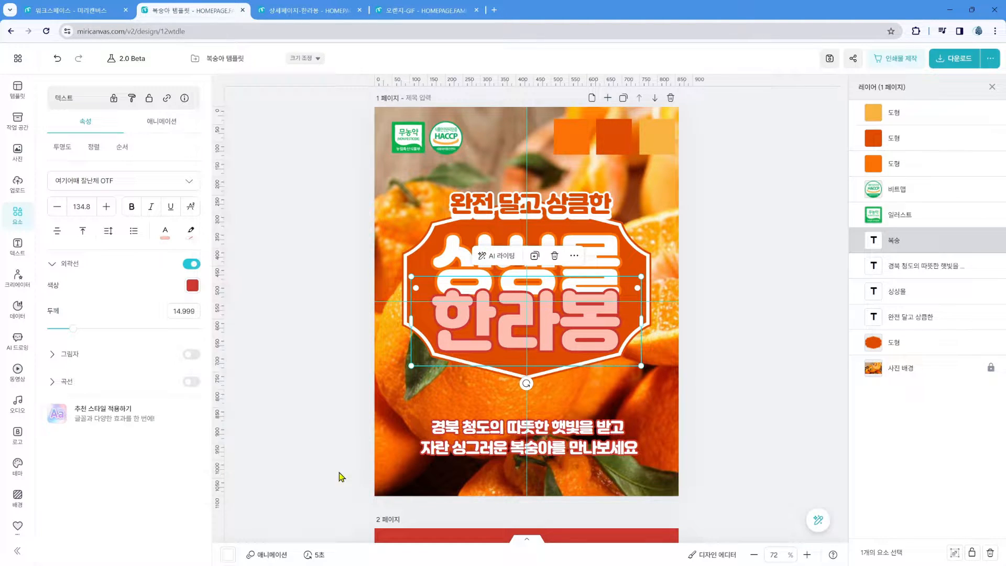
click(573, 147)
key(Escape)
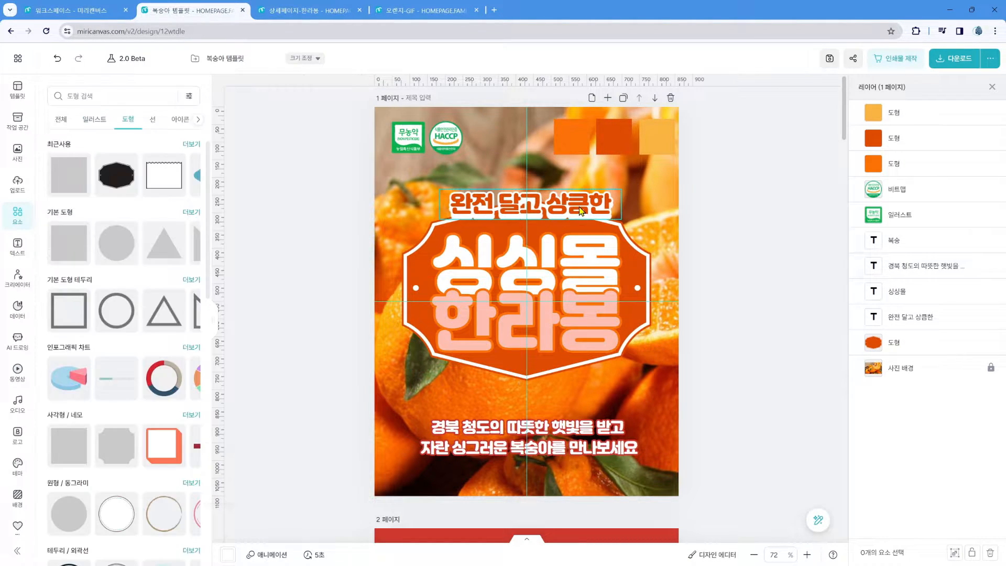
Step: Apply an upward curve to the 완전 달고 상큼한 tagline and move it up to sit above the badge
click(525, 206)
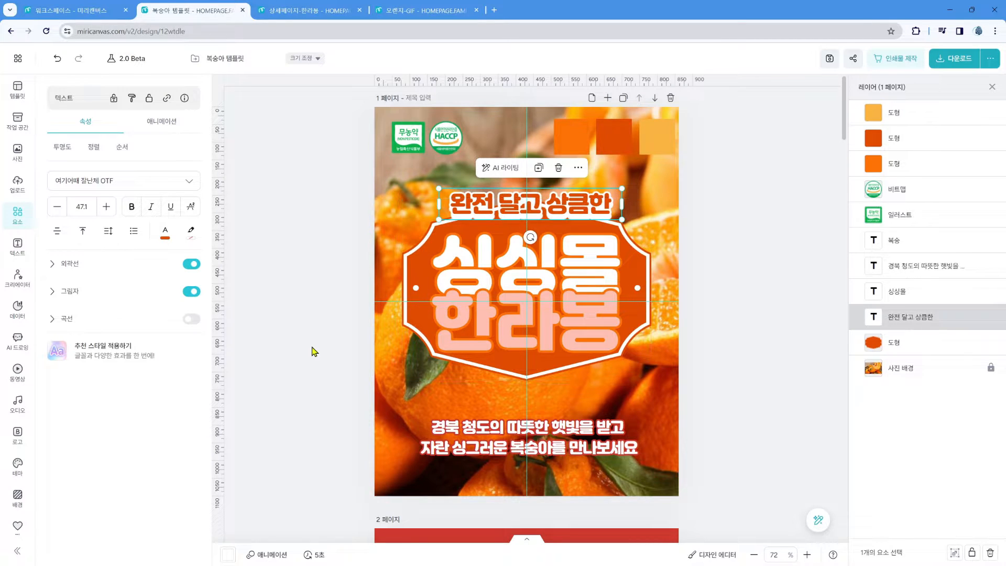
click(192, 319)
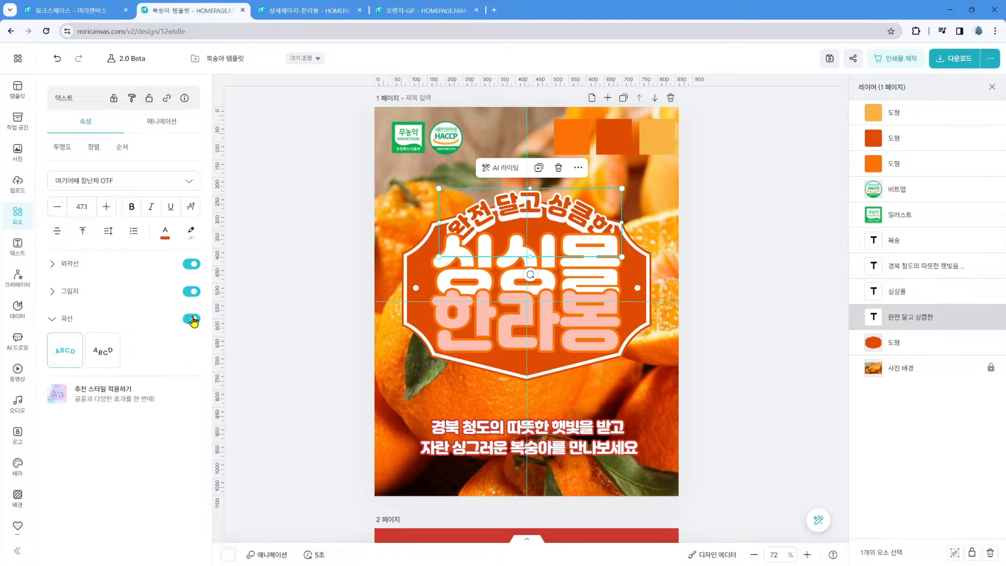
drag(567, 210, 566, 196)
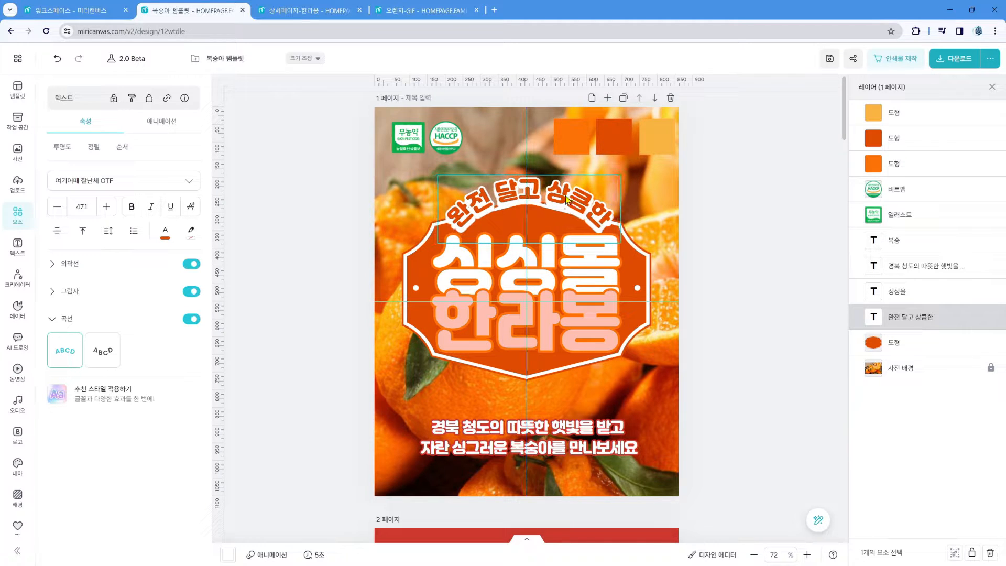
click(747, 409)
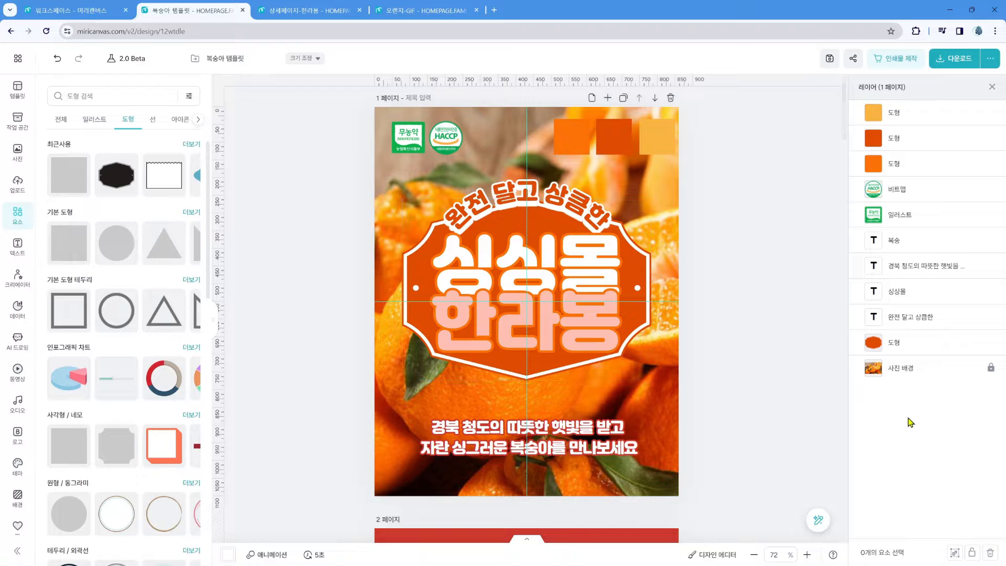
Step: Examine the badge shape's element information for the keywords that describe it
click(932, 346)
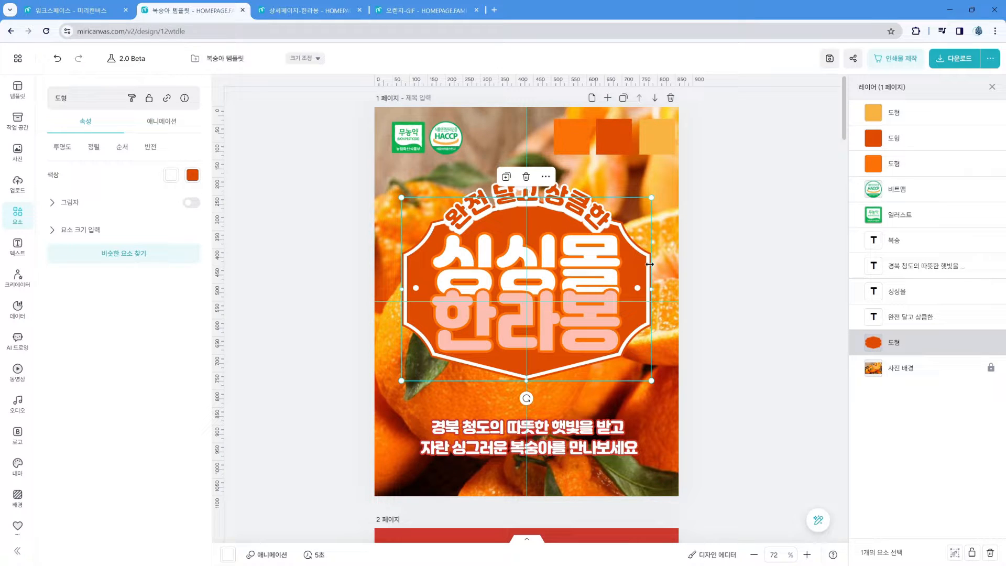
click(19, 230)
click(167, 96)
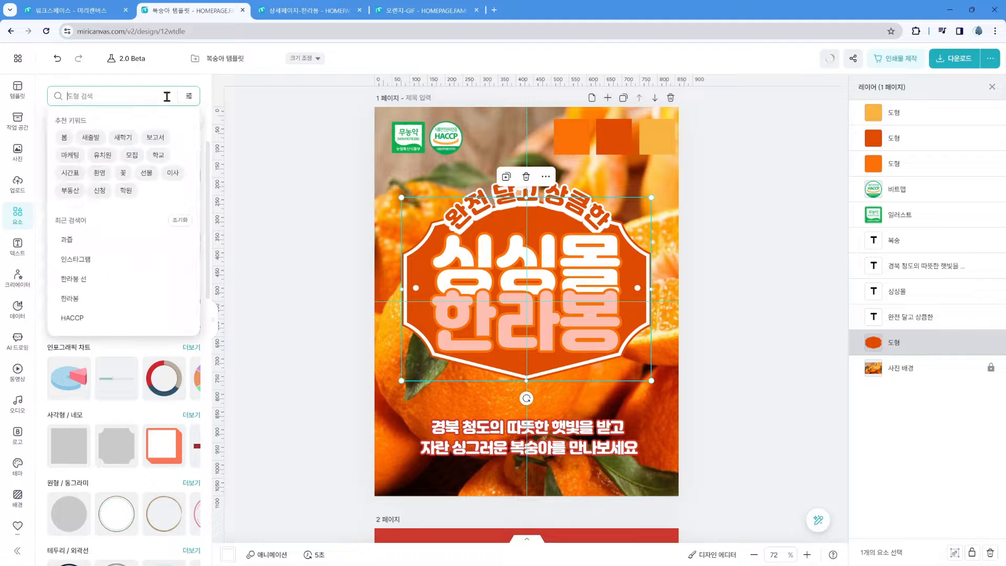
click(651, 275)
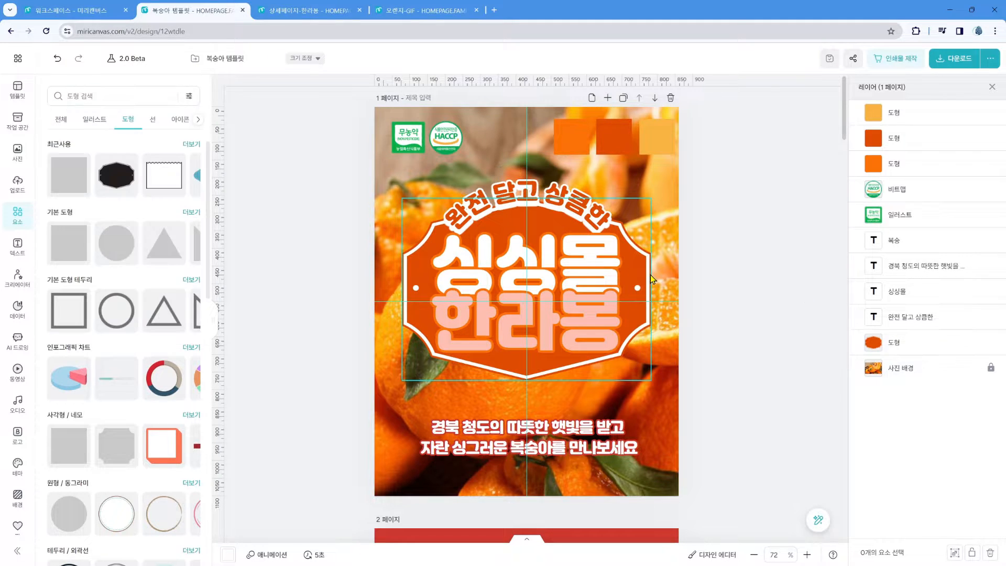
click(650, 273)
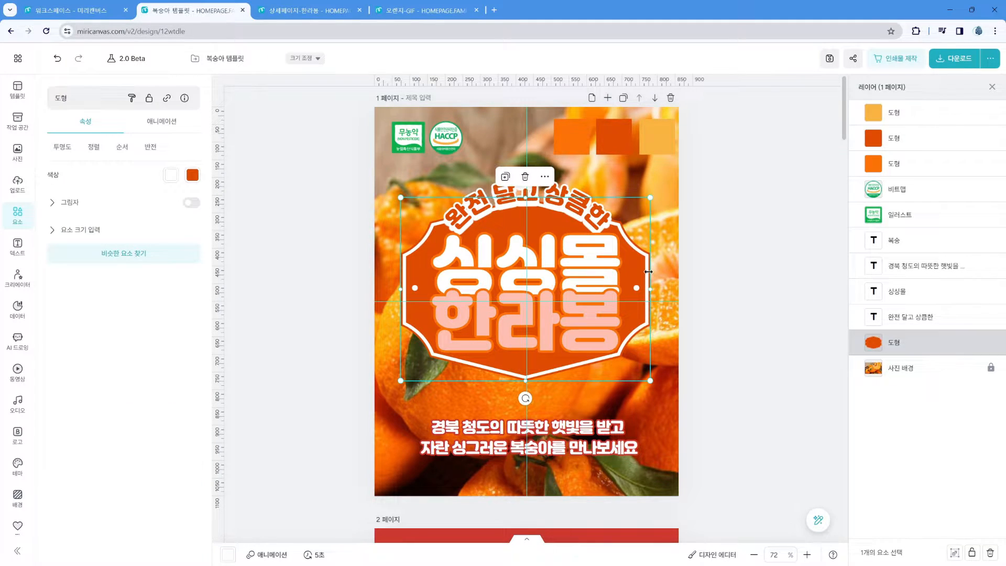
click(184, 99)
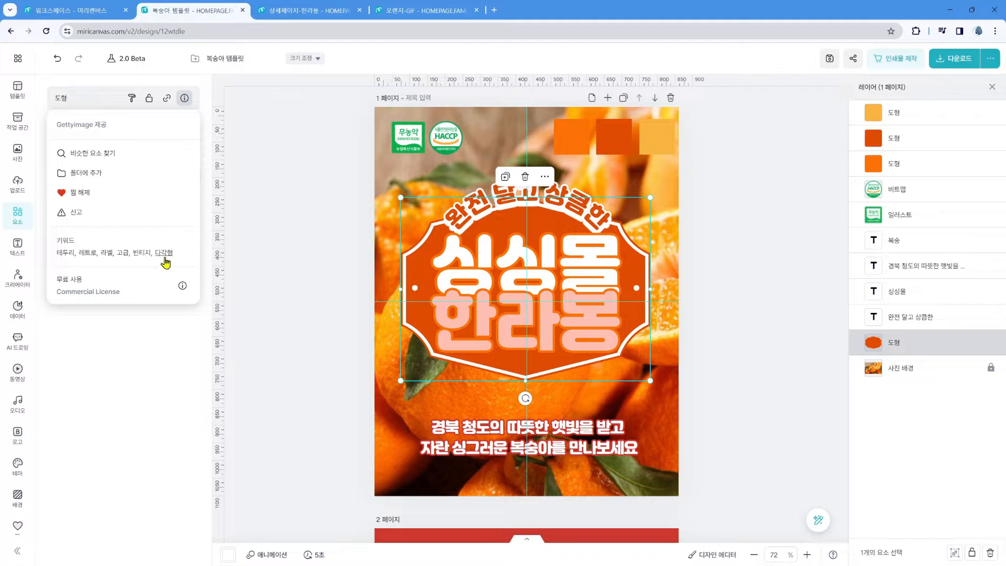
click(317, 205)
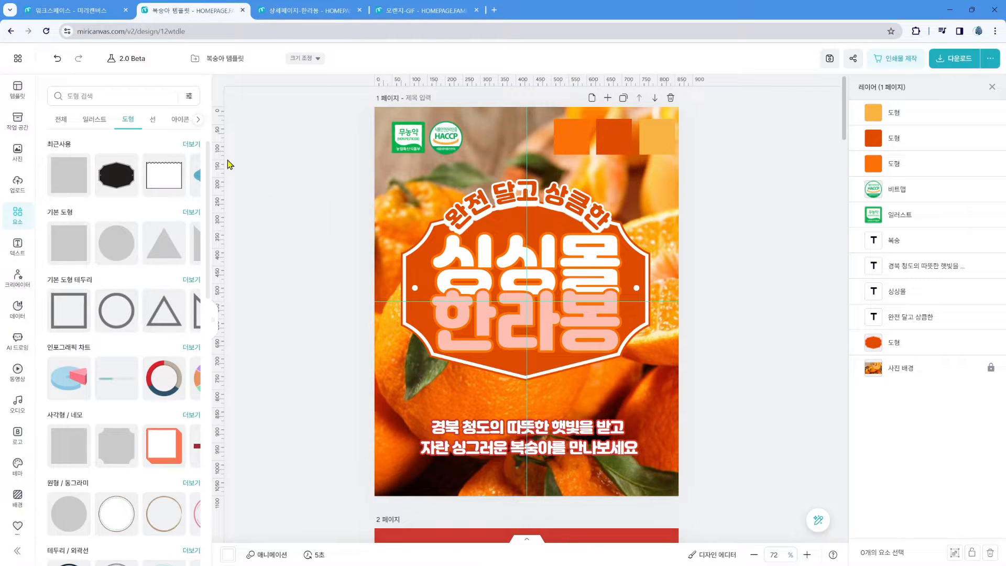
Step: Search the shape library for 테두리 다각형 and browse the results for badge-like shapes
click(92, 101)
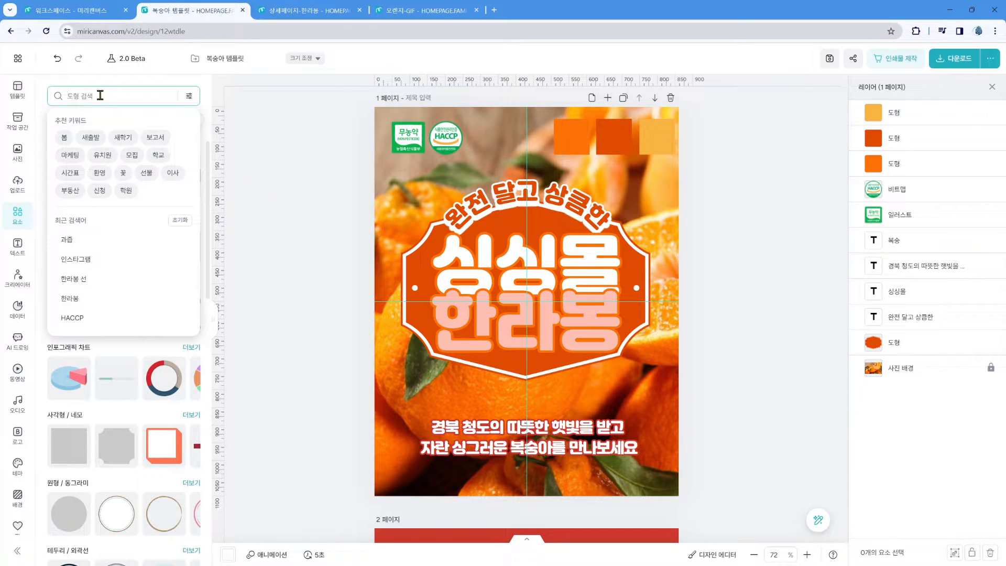
text(테두리)
key(Return)
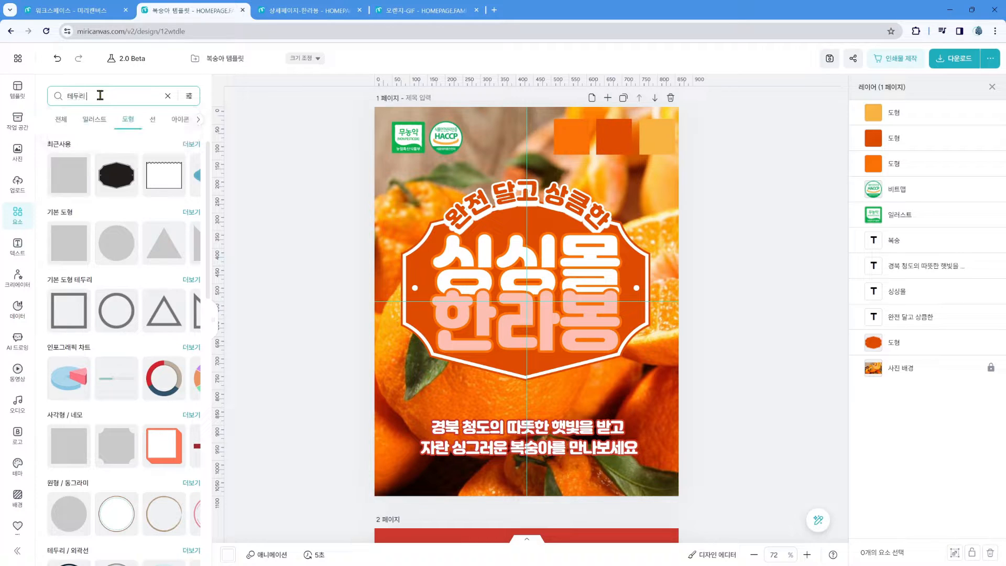
key(Return)
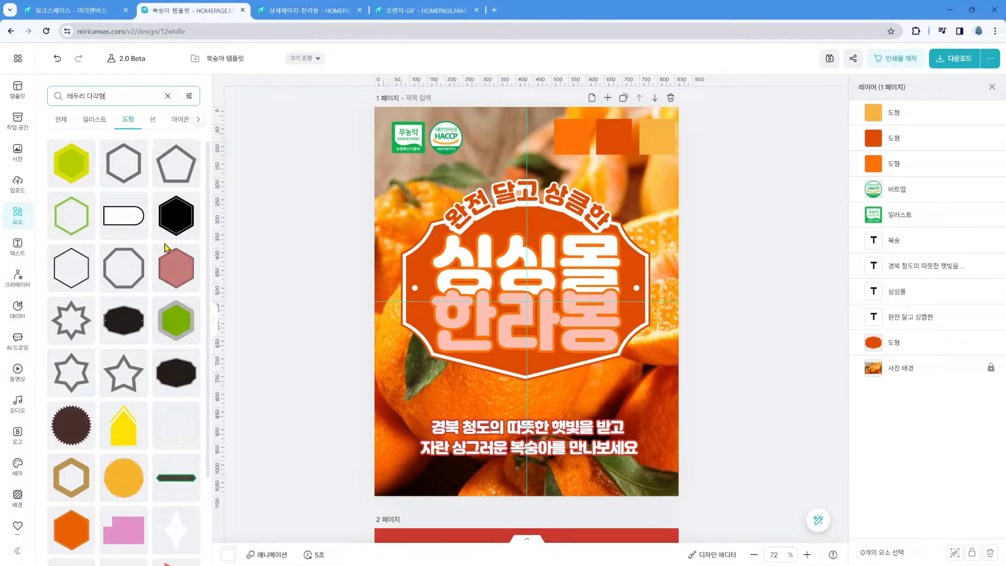
scroll(164, 247, down, 1)
scroll(164, 247, down, 5)
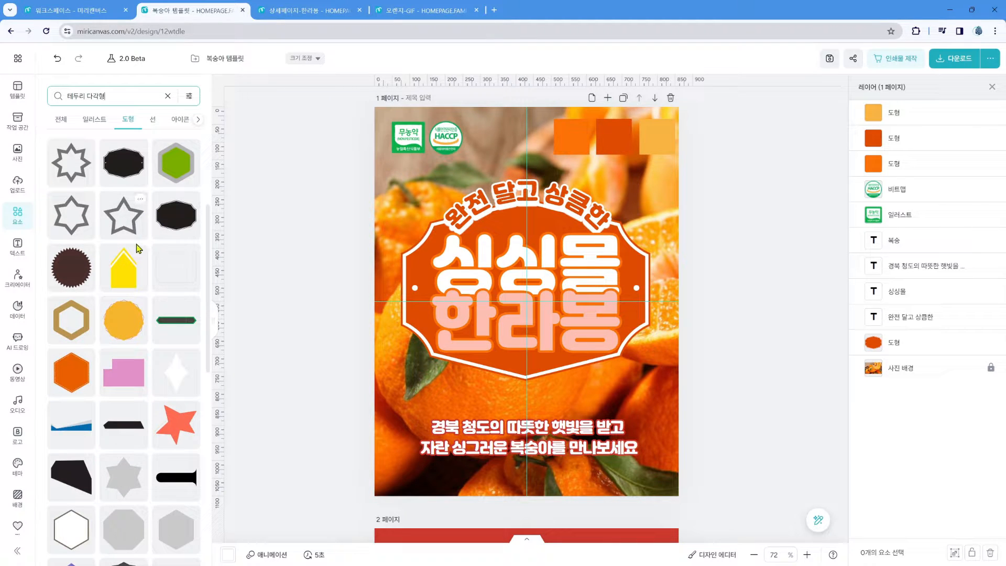
scroll(139, 250, down, 3)
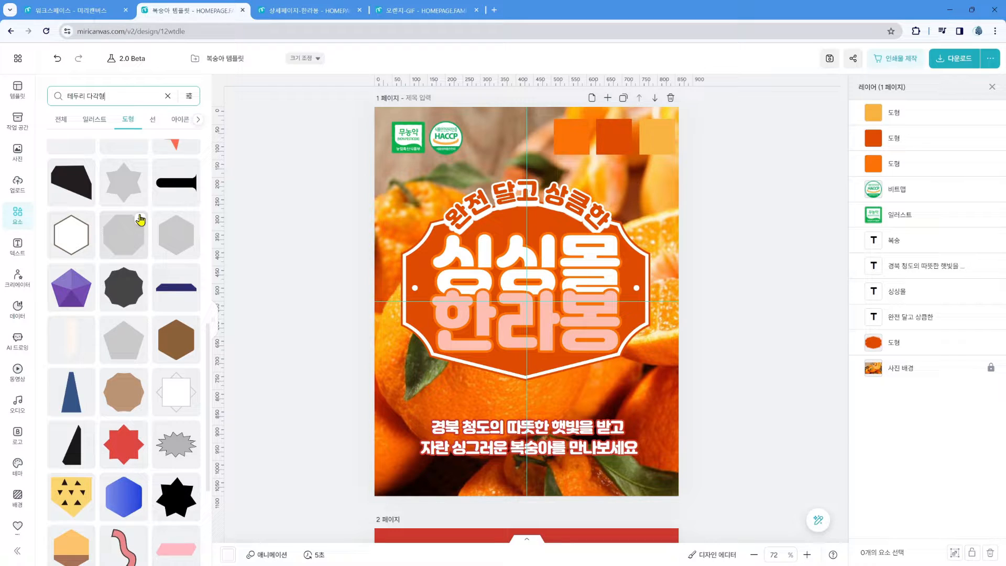
click(269, 196)
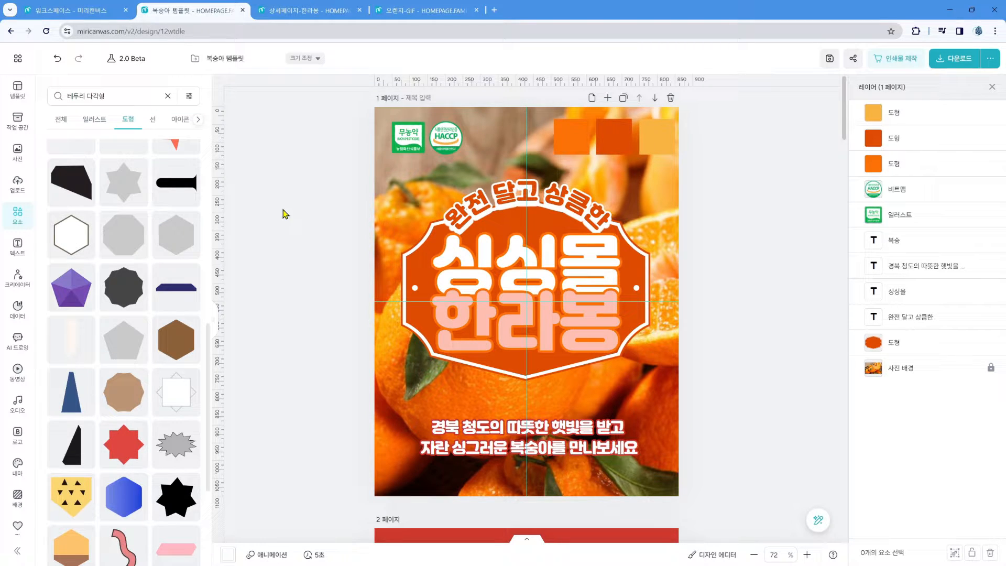
Step: Review the badge shape's element information again, checking its favourite, folder and similar-element options
click(629, 267)
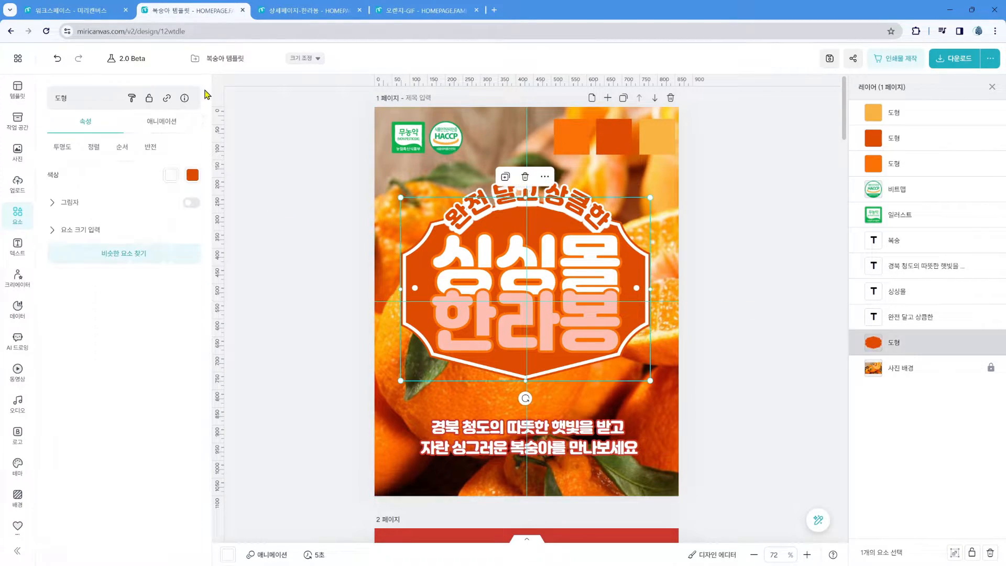
click(184, 98)
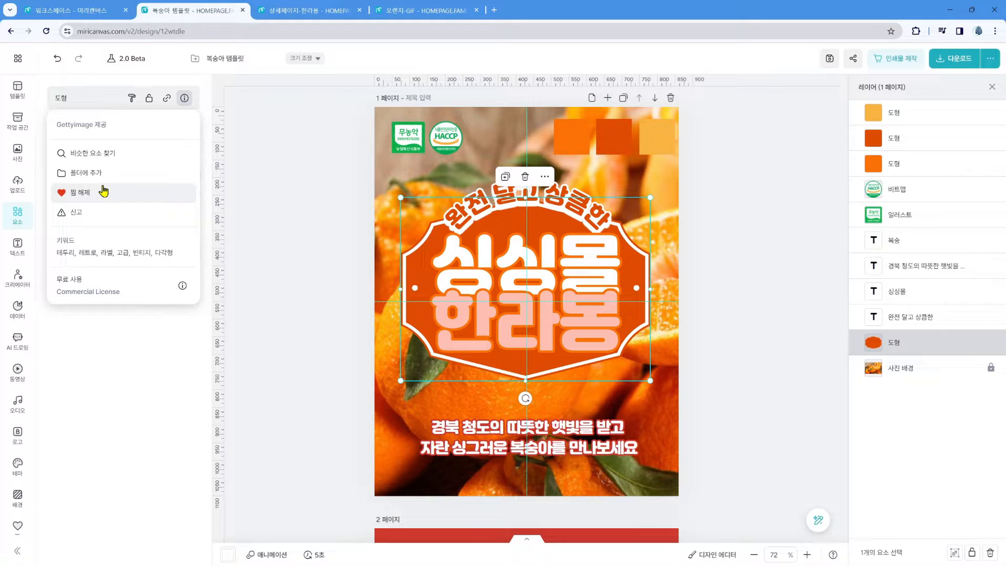
click(346, 229)
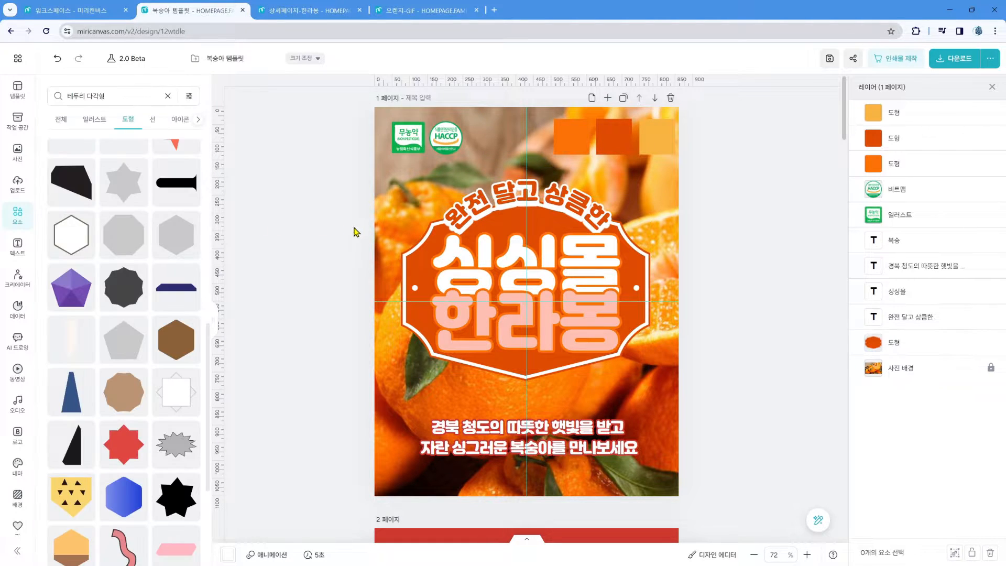
click(960, 345)
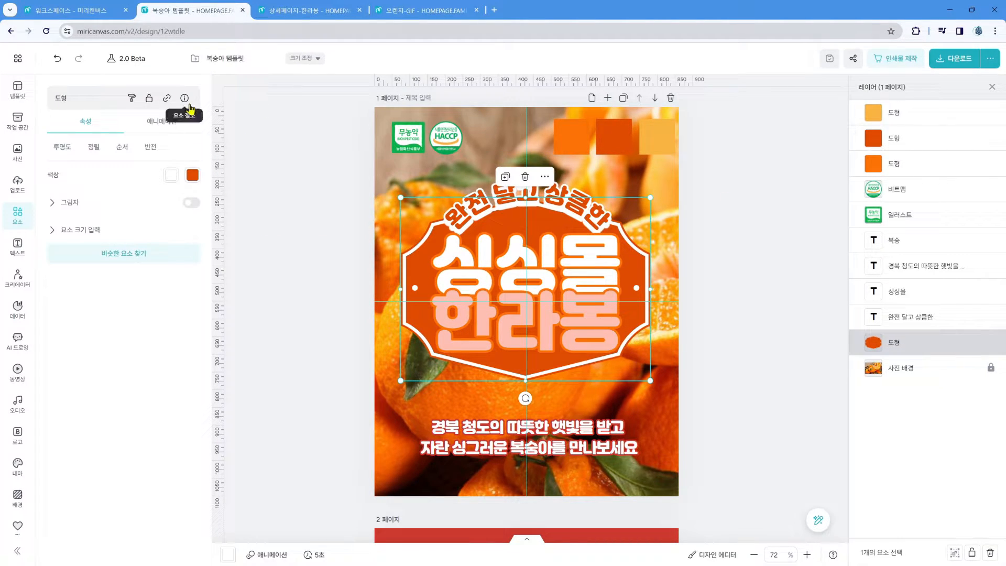
click(186, 101)
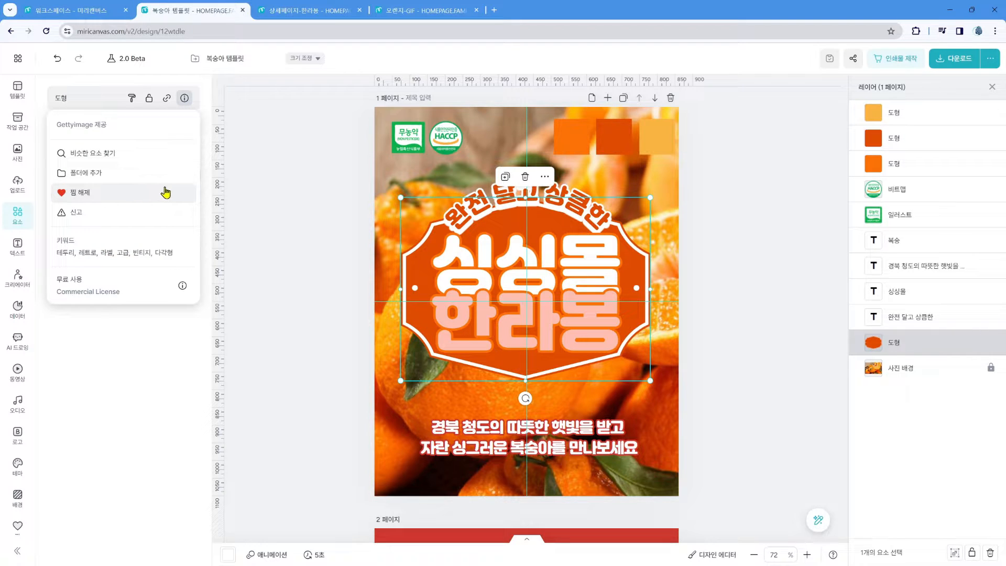
click(343, 190)
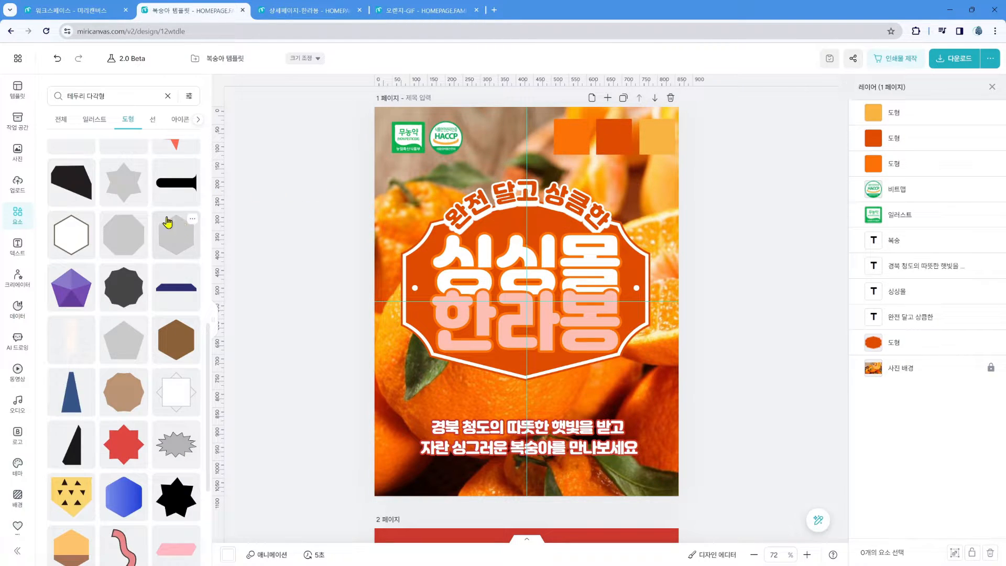
Step: Insert the black bordered badge shape from the search results onto the cover and recolour its fill to #E04B01
scroll(135, 263, up, 1)
scroll(157, 325, up, 6)
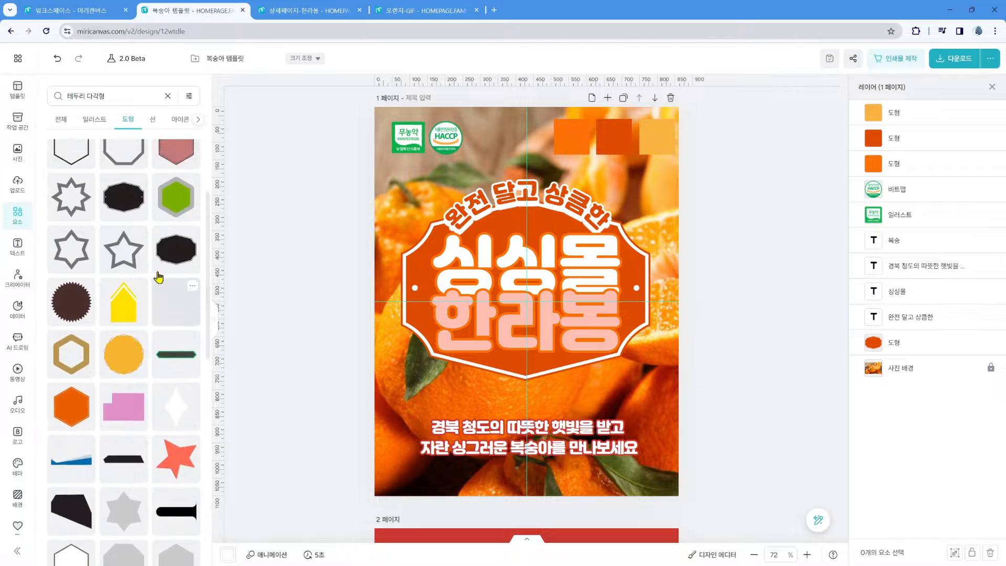
click(140, 333)
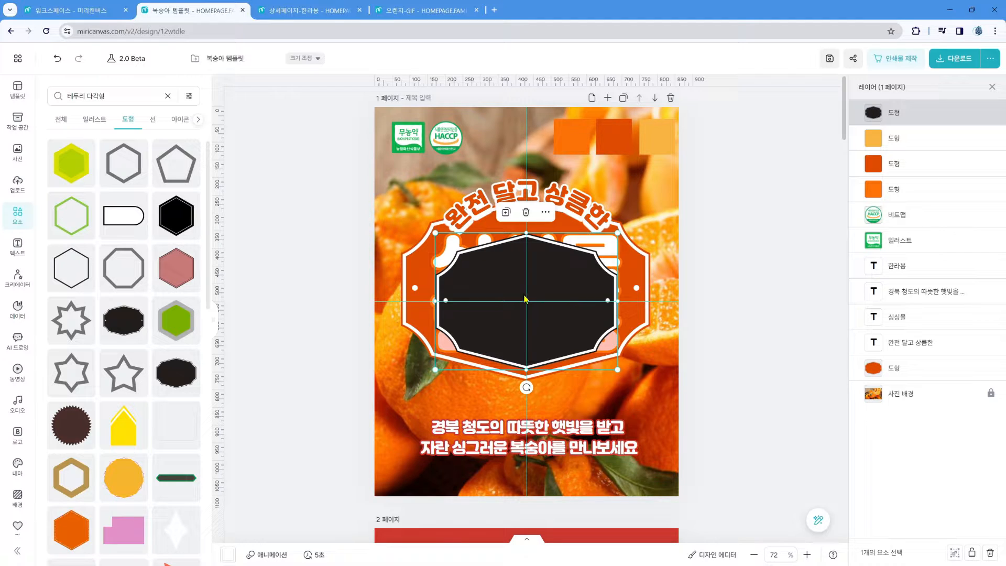
click(559, 307)
click(193, 176)
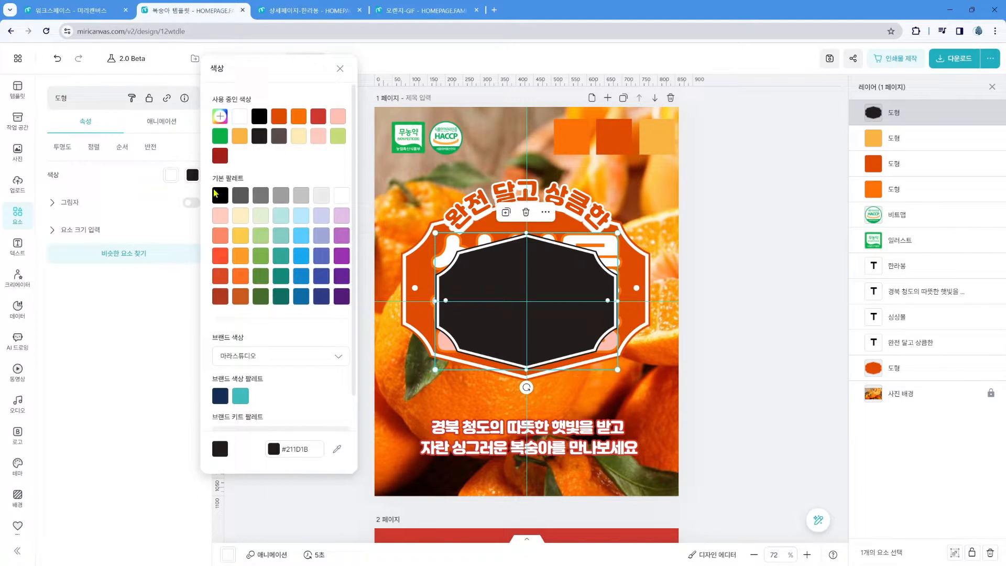
click(319, 116)
click(299, 117)
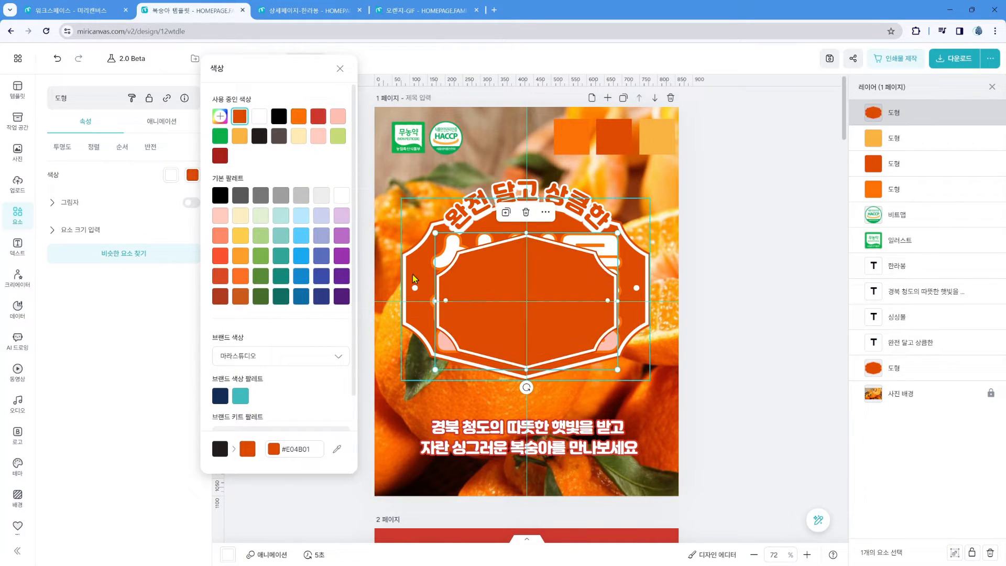
Step: Delete the newly inserted badge shape covering the cover's title
click(577, 303)
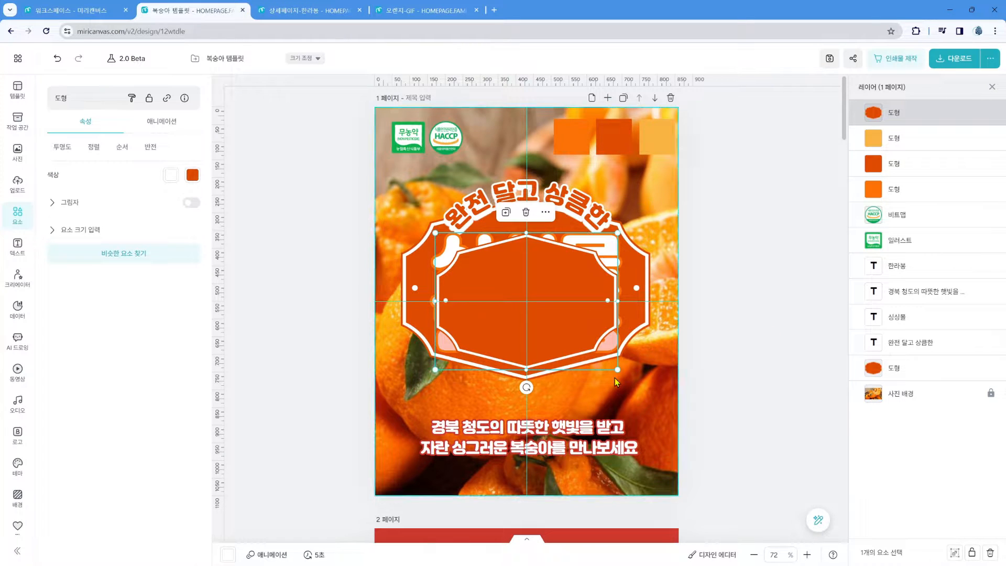
drag(535, 229, 535, 181)
key(Delete)
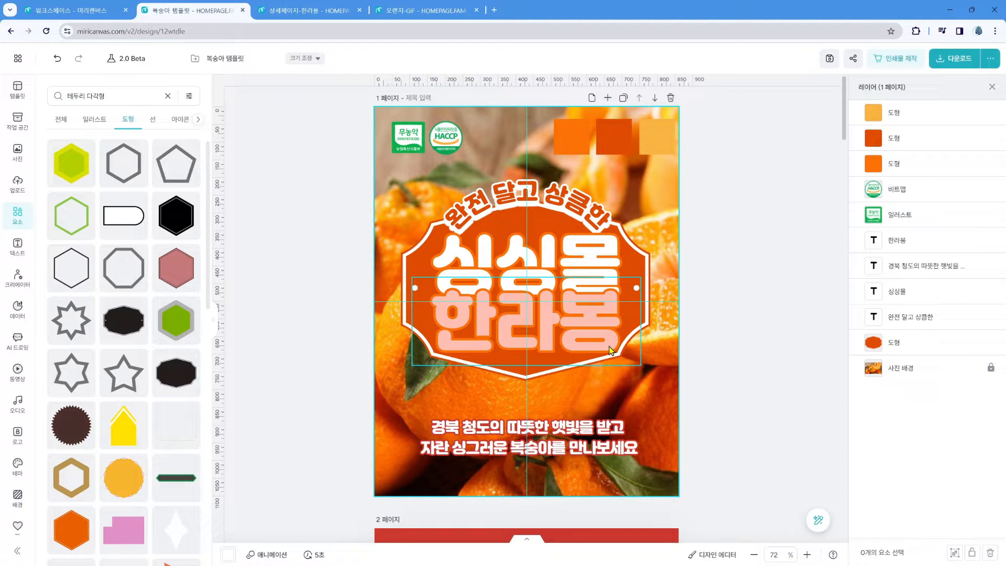
Step: Replace 경북 청도 with 청정 제주 in the first line of the cover's description text
click(467, 433)
double_click(446, 432)
click(442, 427)
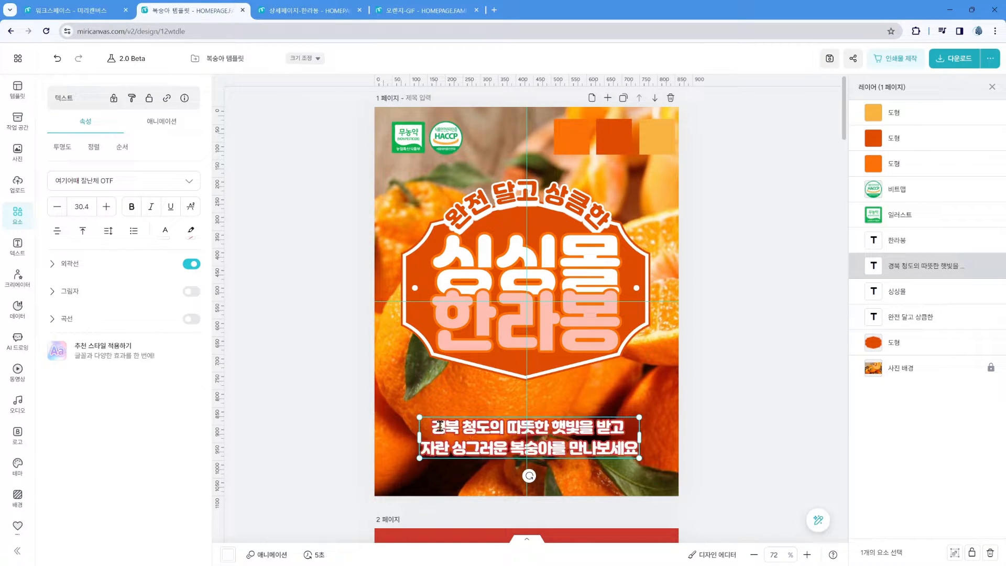
drag(485, 426, 426, 428)
text(청정 )
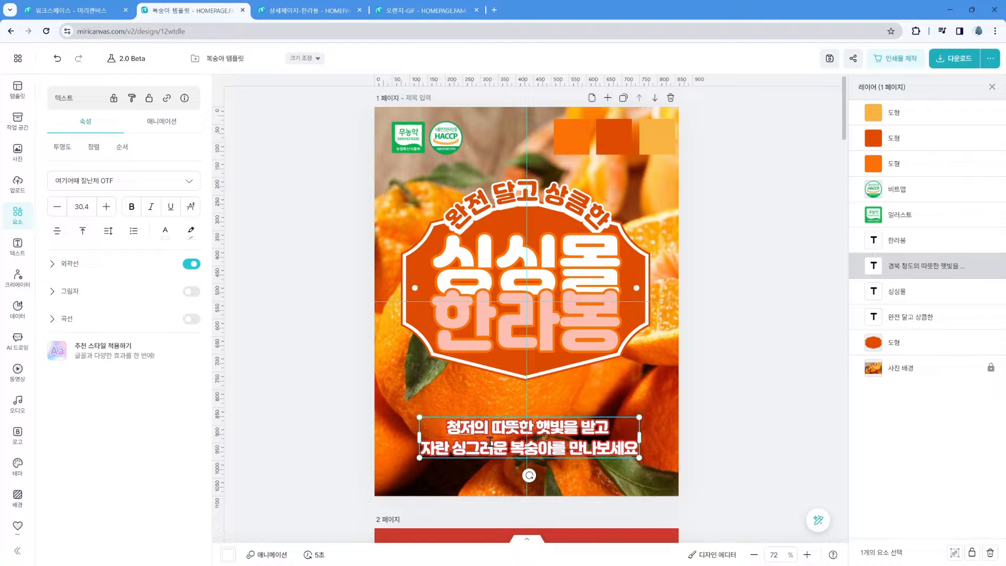
text(제주)
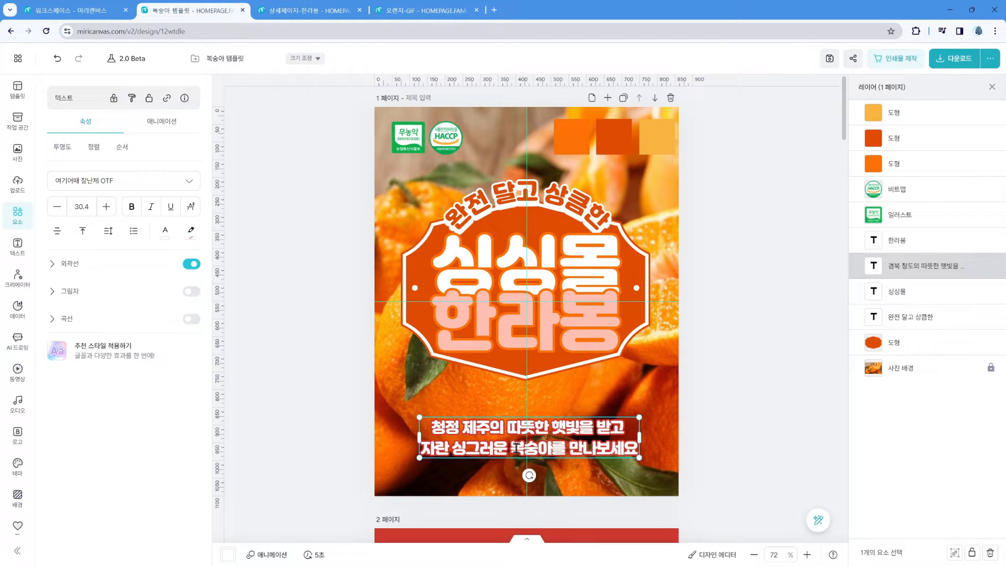
Step: Replace 복숭아를 with 한라봉을 in the second line of the cover's description text
drag(514, 447, 547, 446)
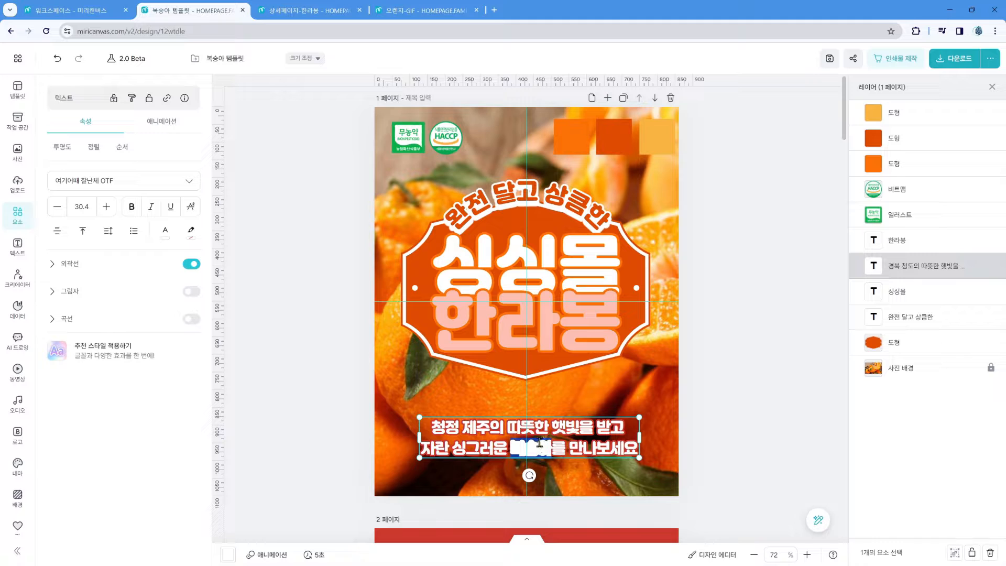
text(한라봉)
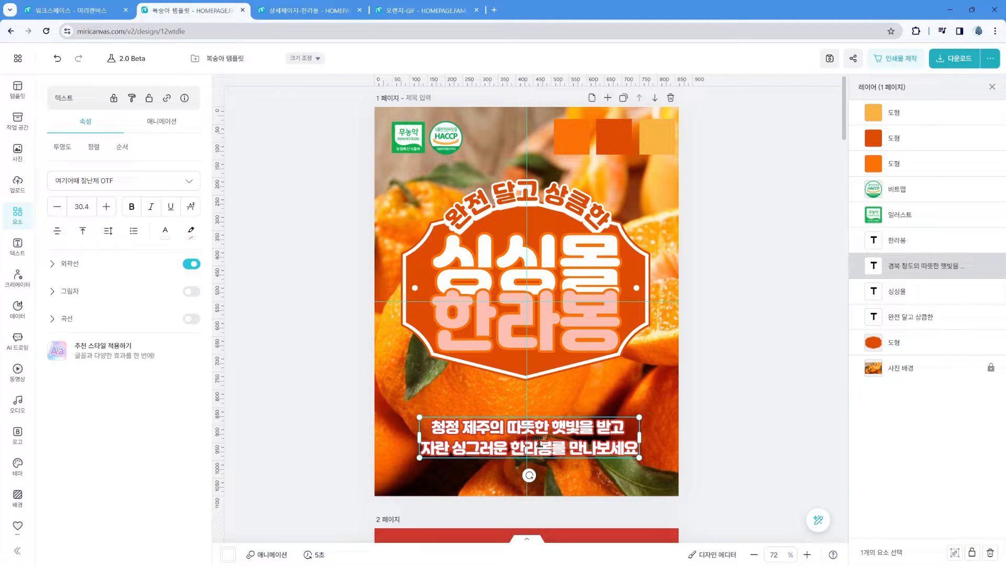
key(BackSpace)
text(을)
key(Escape)
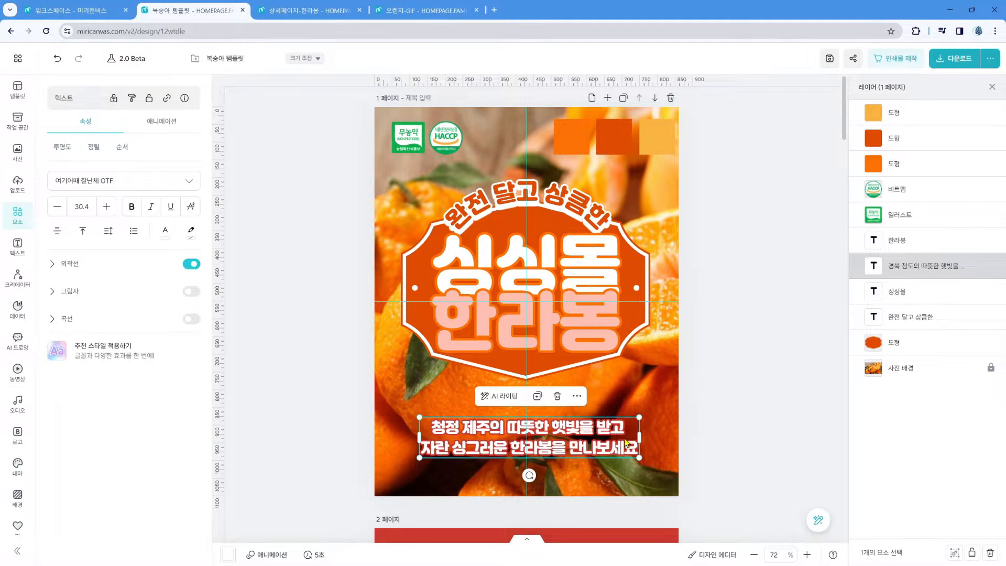
Step: Change the outline colour of the cover's description text to dark orange
click(55, 264)
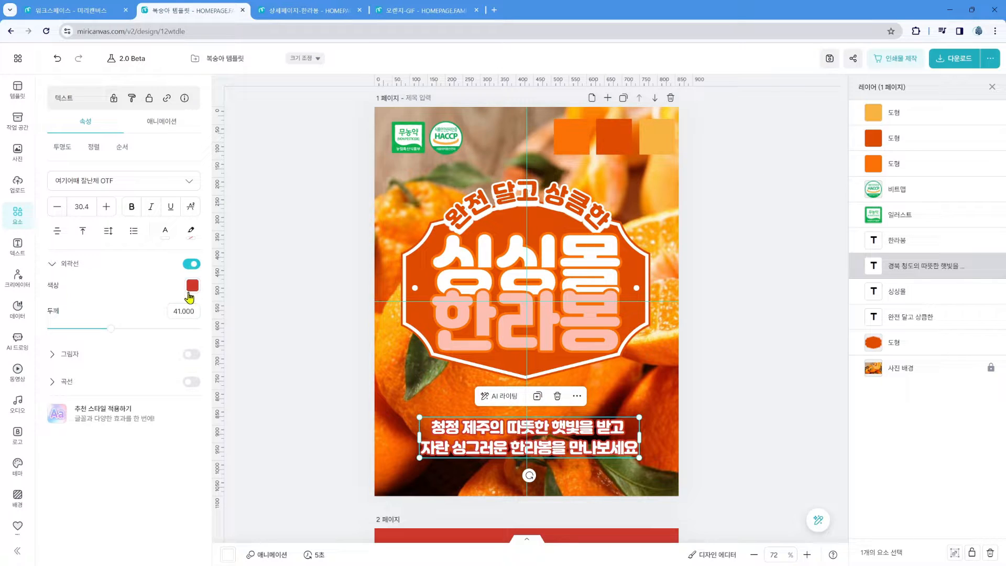
click(192, 286)
click(760, 197)
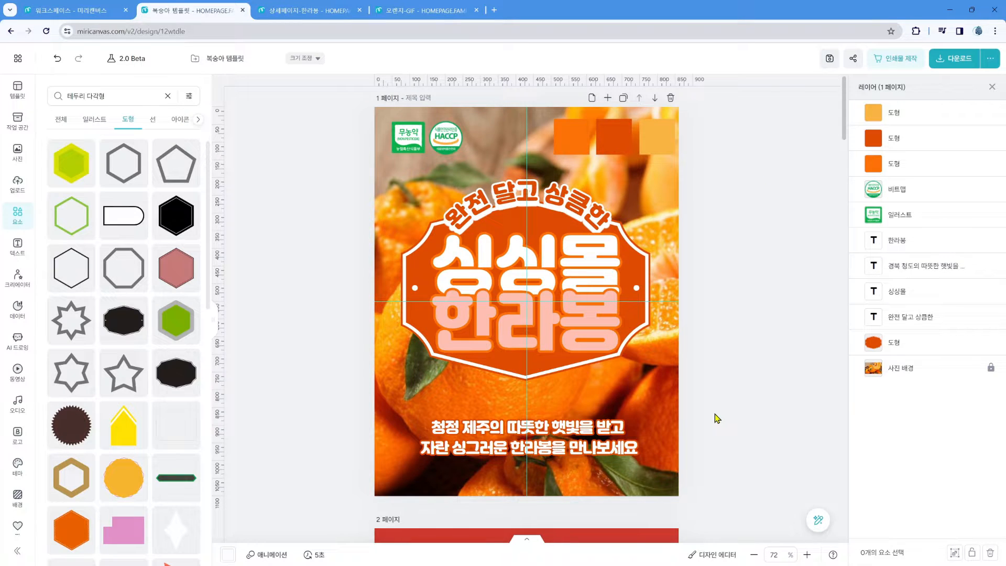
Step: Inspect the cover's 무농약 and HACCP certification marks and search the illustration library for 무농약
click(403, 144)
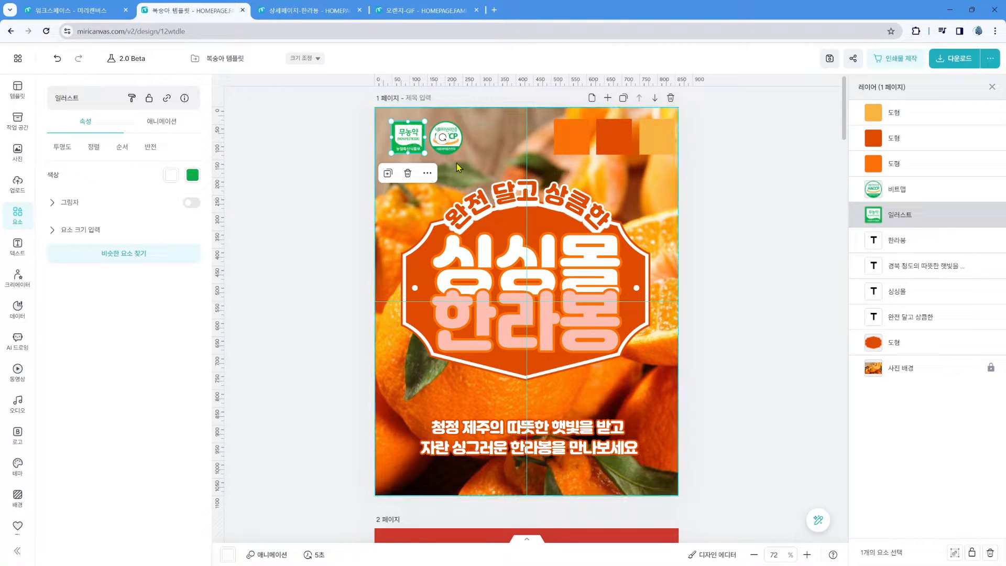
click(449, 149)
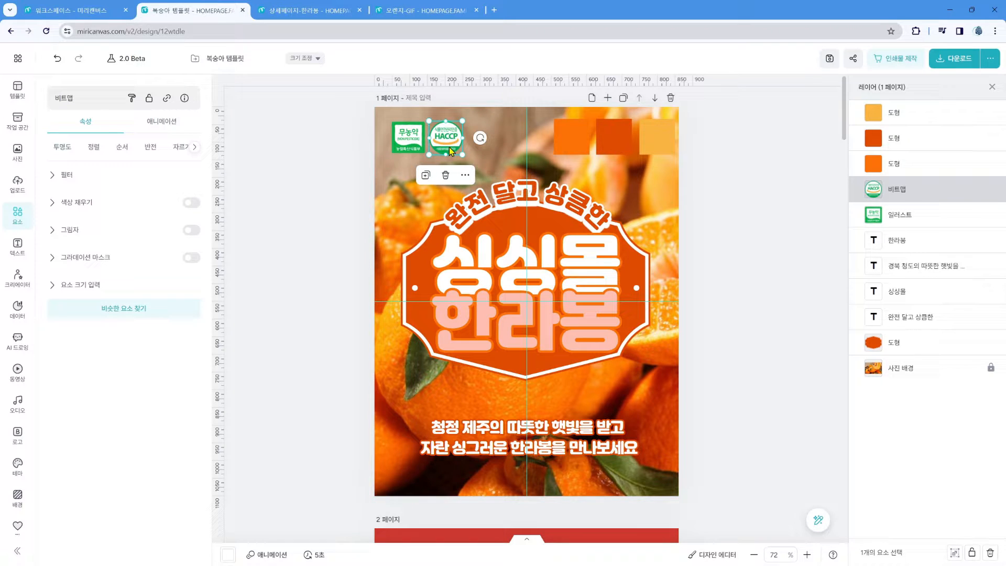
click(413, 141)
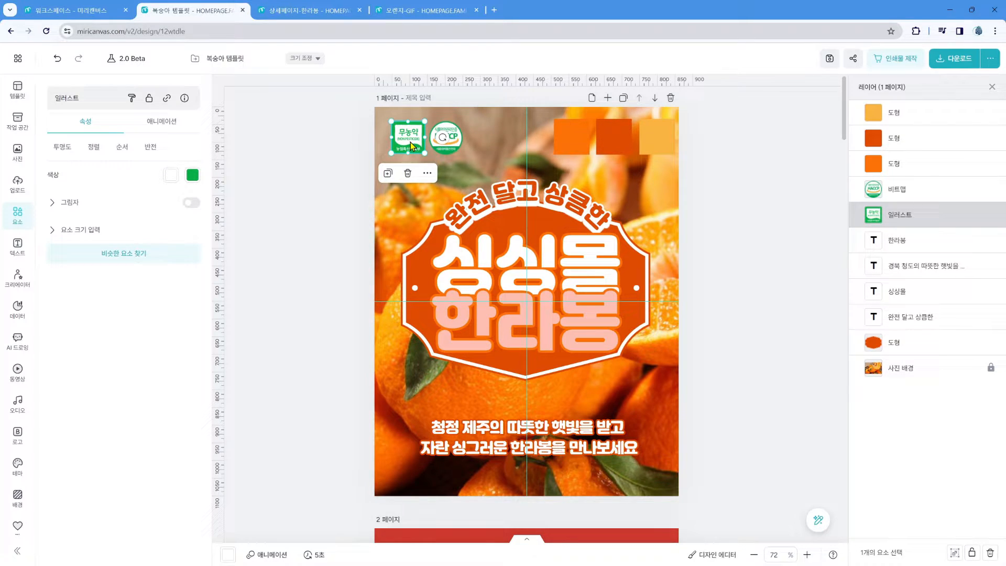
click(334, 143)
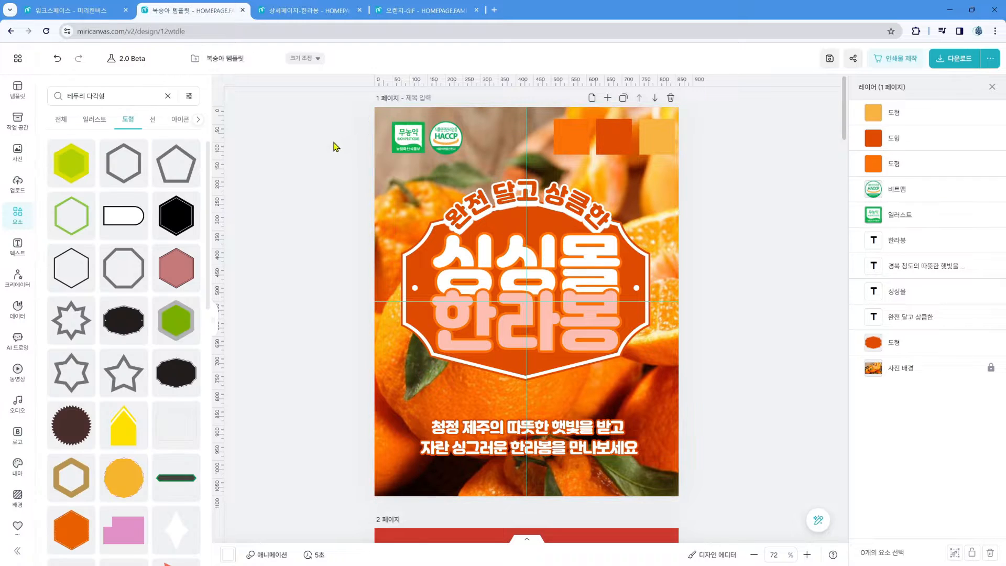
click(167, 96)
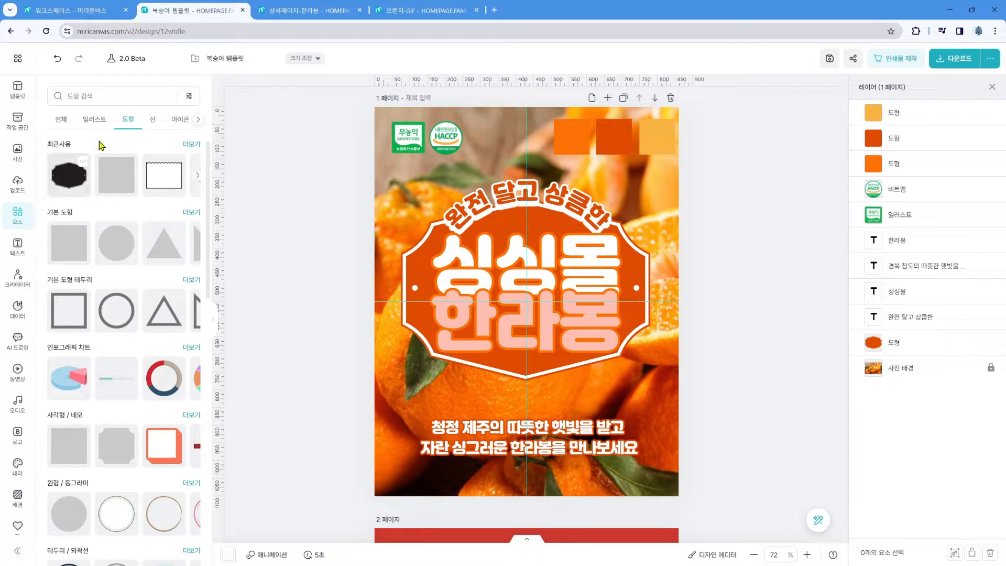
click(96, 120)
click(125, 94)
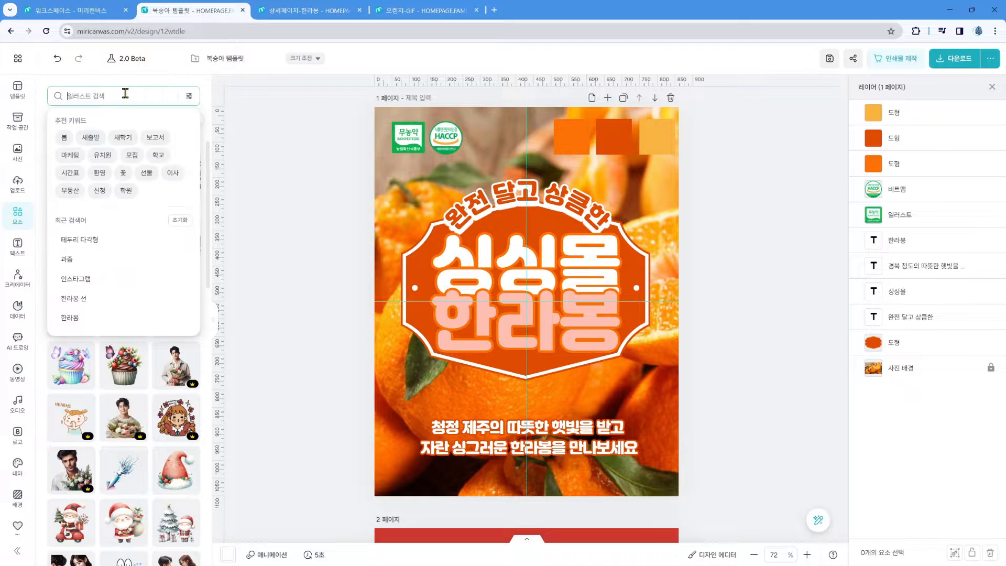
text(무농야)
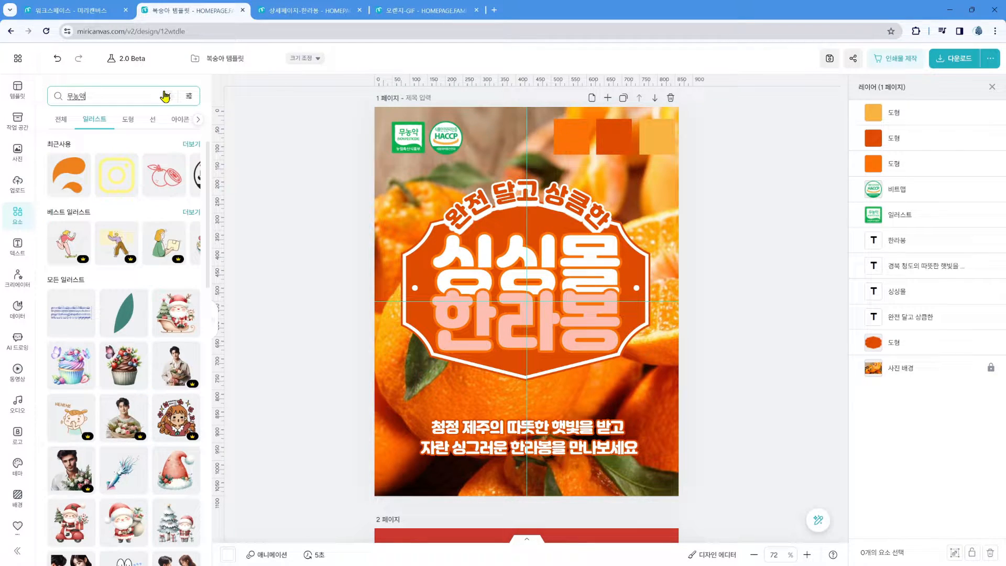
key(Return)
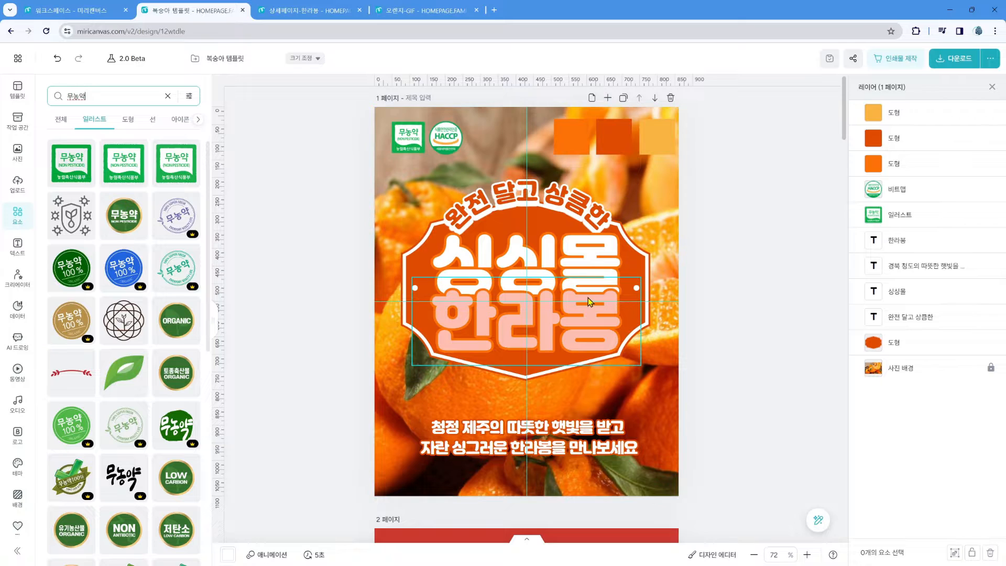
Step: Move the three orange reference colour squares from the cover to page 2
click(583, 135)
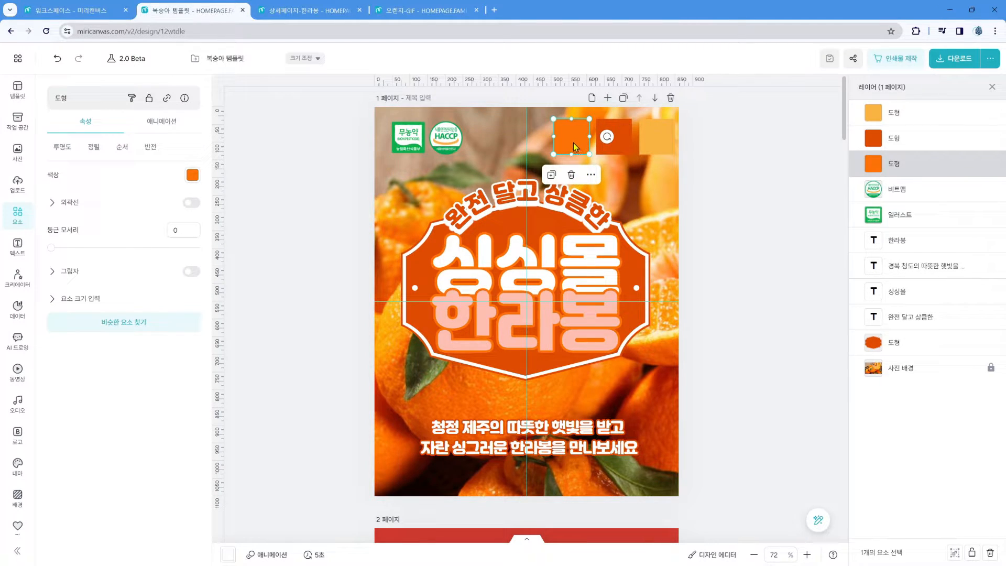
shift+click(624, 146)
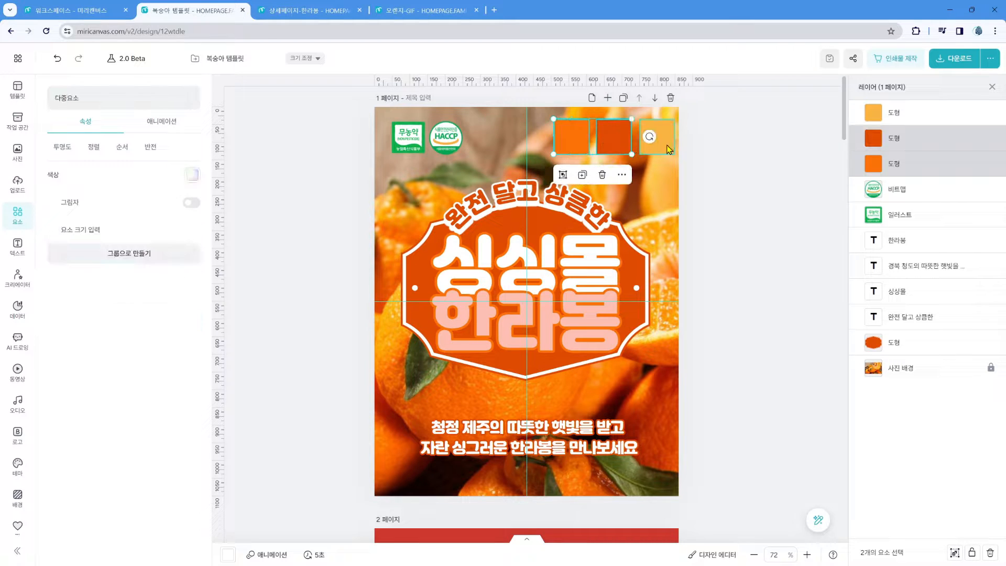
shift+click(667, 145)
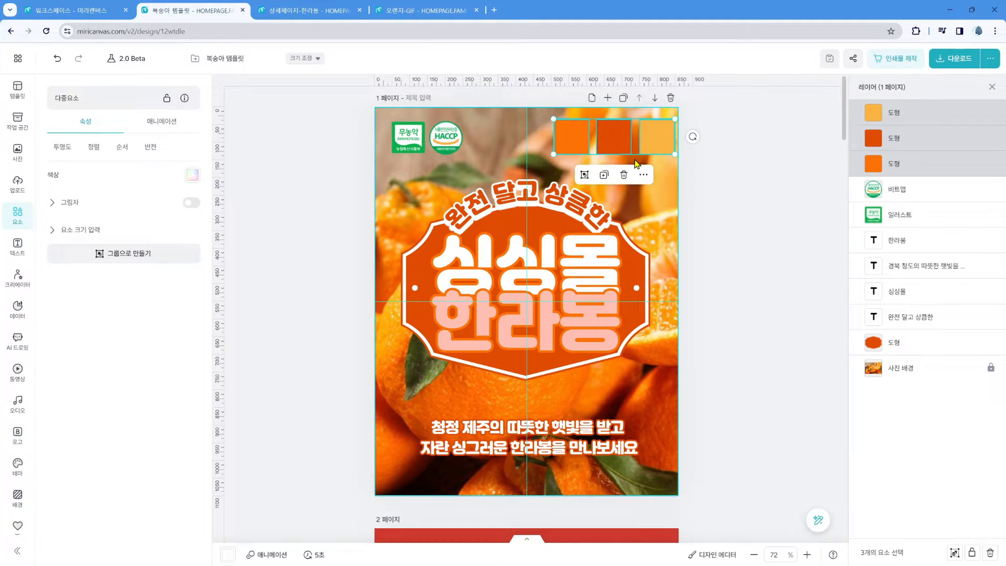
key(Delete)
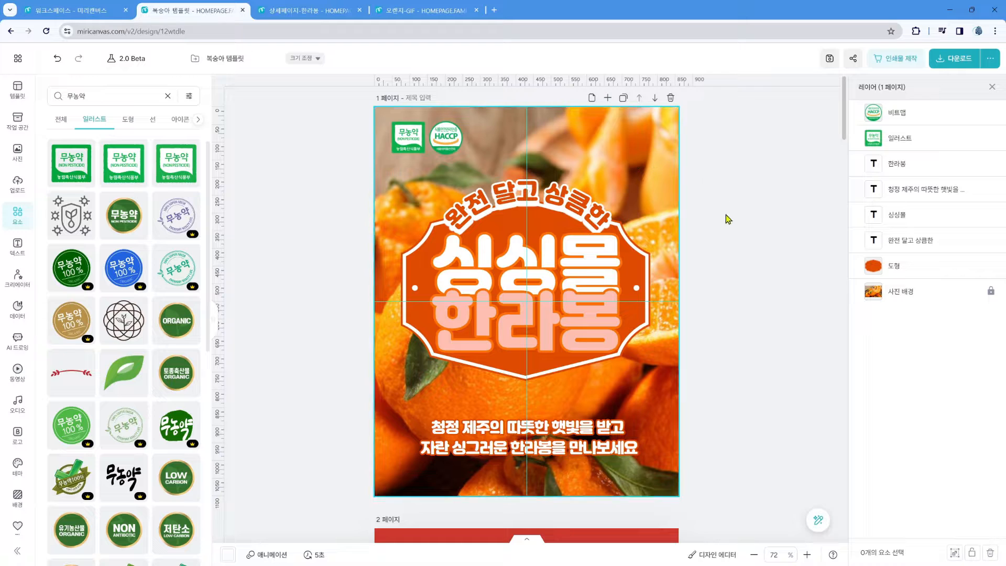
scroll(723, 174, down, 9)
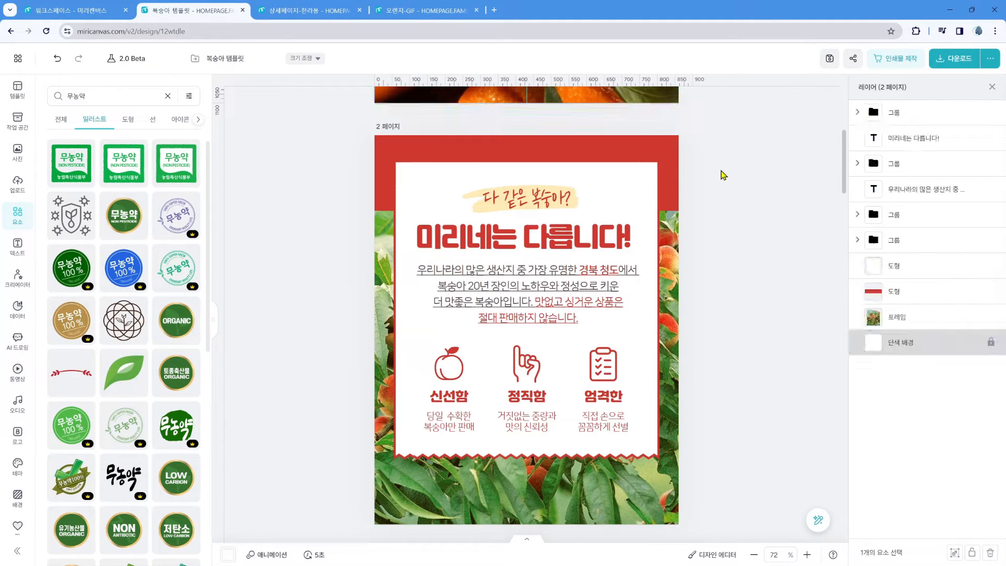
key(ctrl+v)
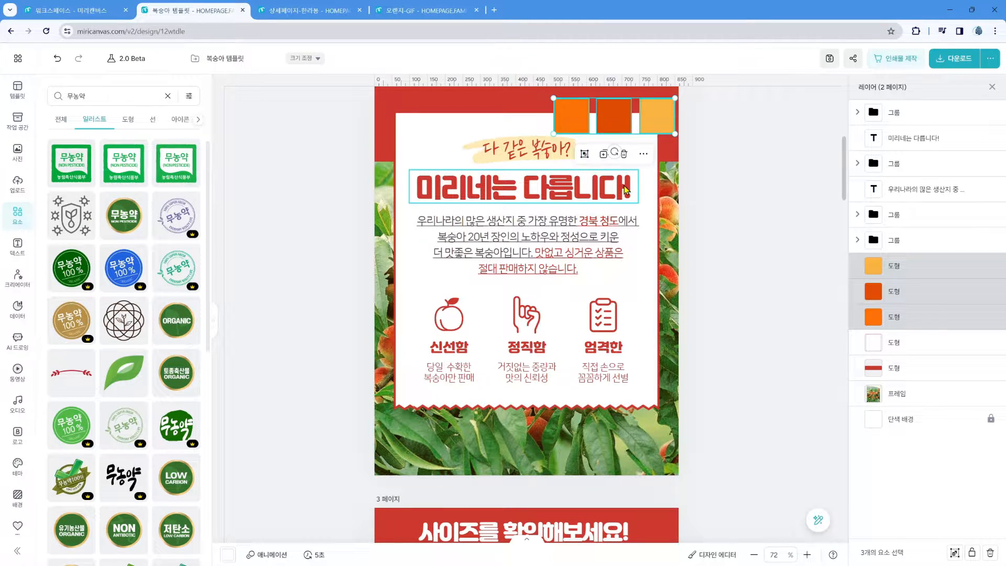
Step: Recolour the red band behind the top of page 2 with the dark orange sampled from the middle reference square
click(387, 129)
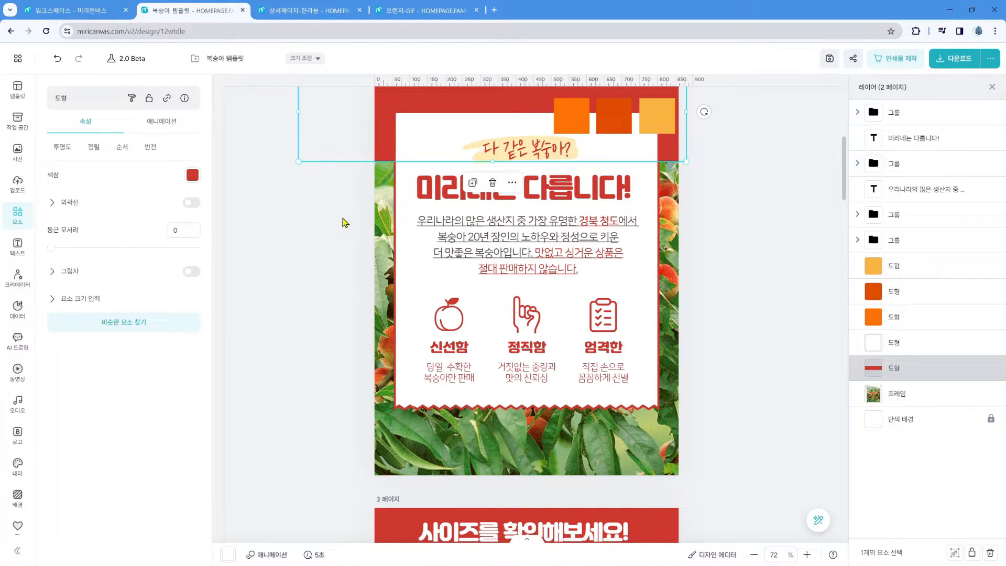
scroll(346, 221, up, 2)
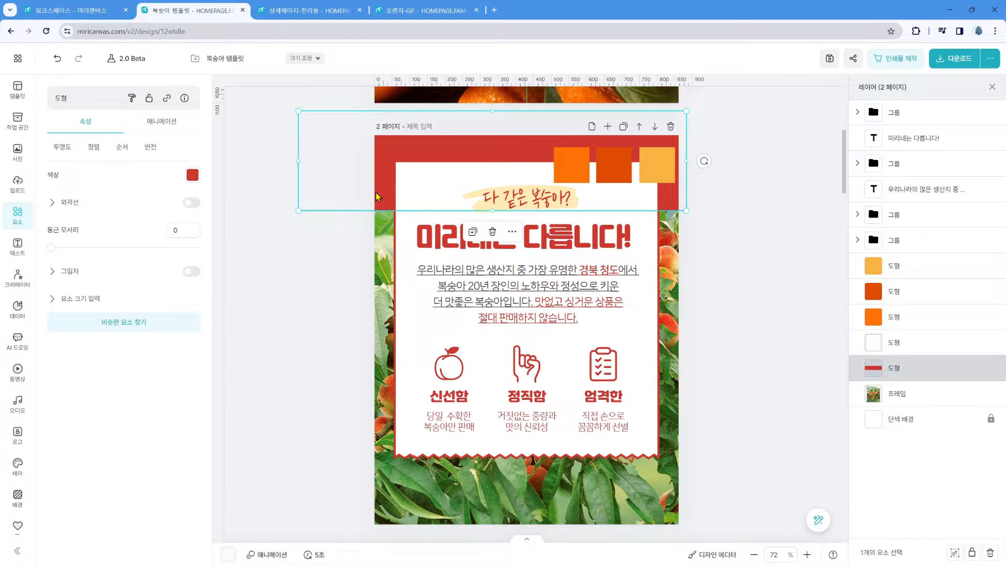
scroll(724, 287, down, 5)
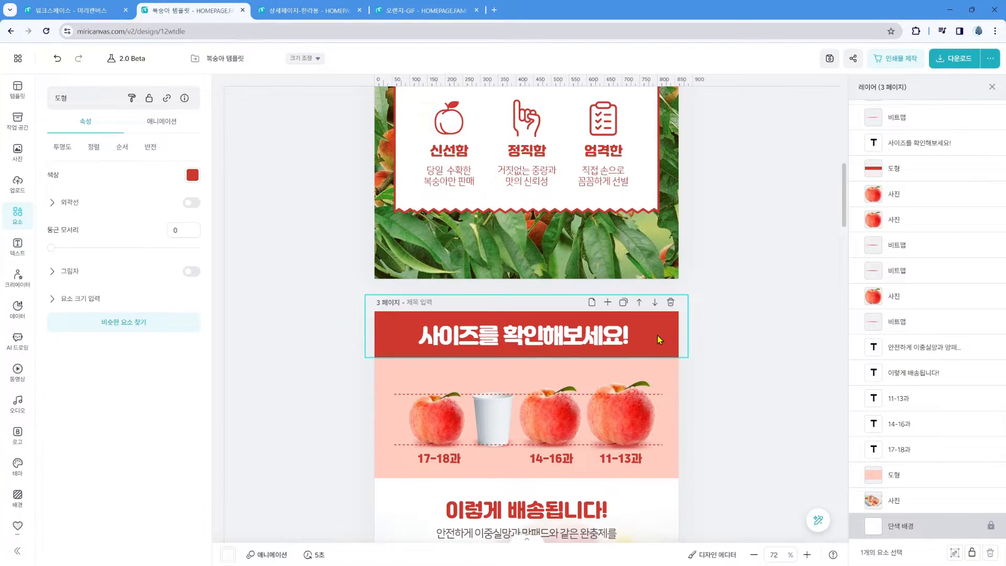
scroll(690, 288, up, 5)
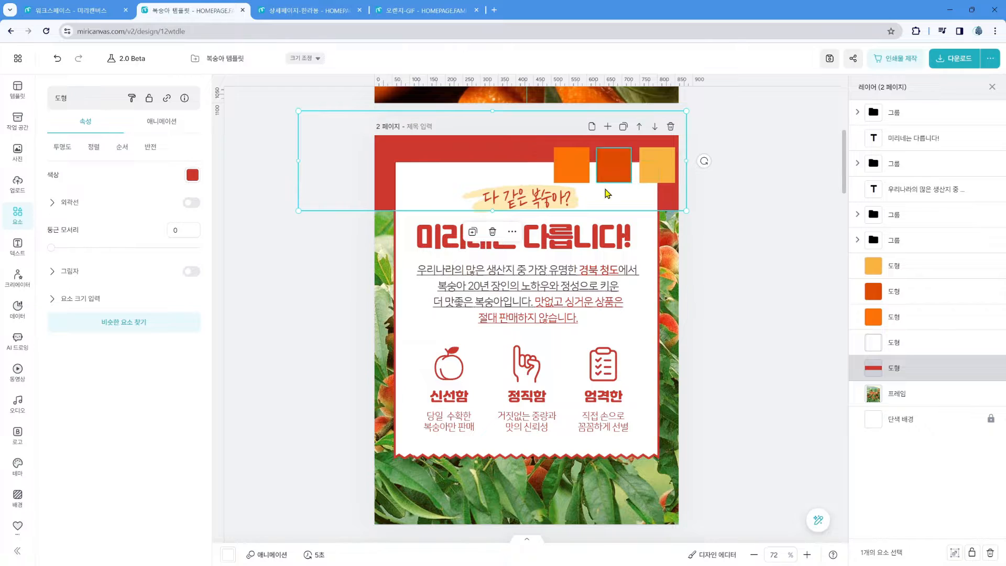
click(196, 178)
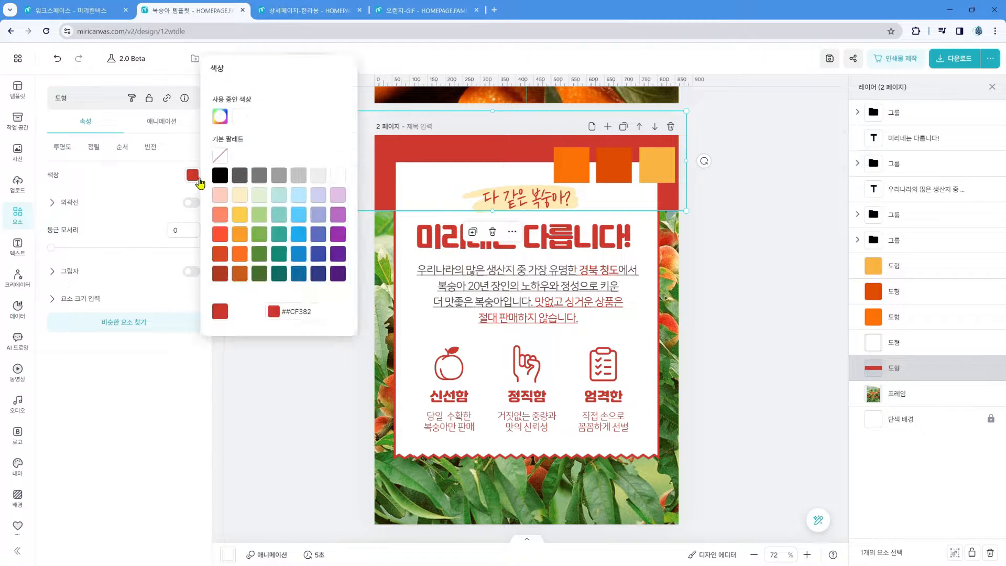
key(i)
click(613, 167)
click(706, 226)
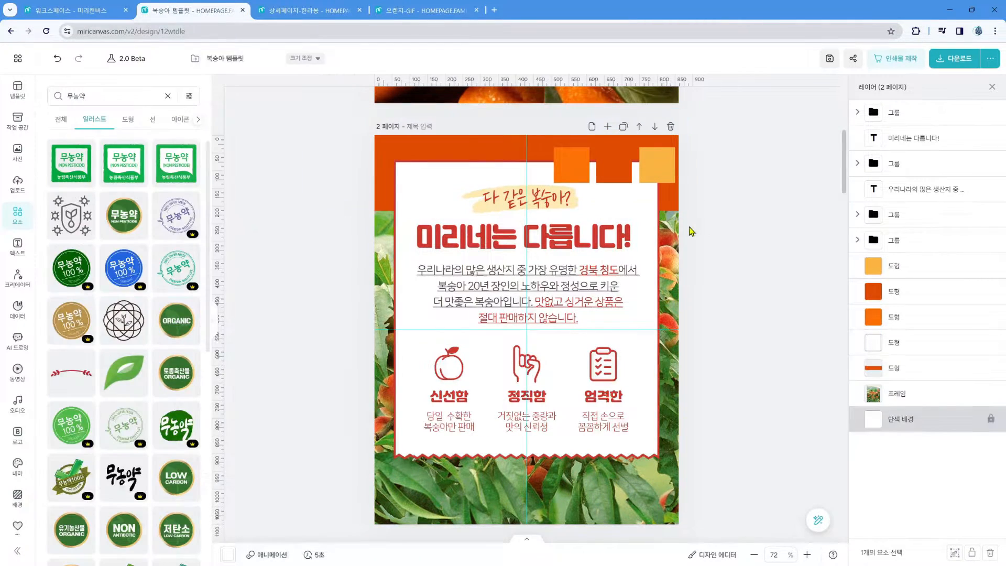
Step: Change 복숭아 to 한라봉 in page 2's handwritten heading so it reads 다 같은 한라봉?
click(535, 199)
double_click(535, 199)
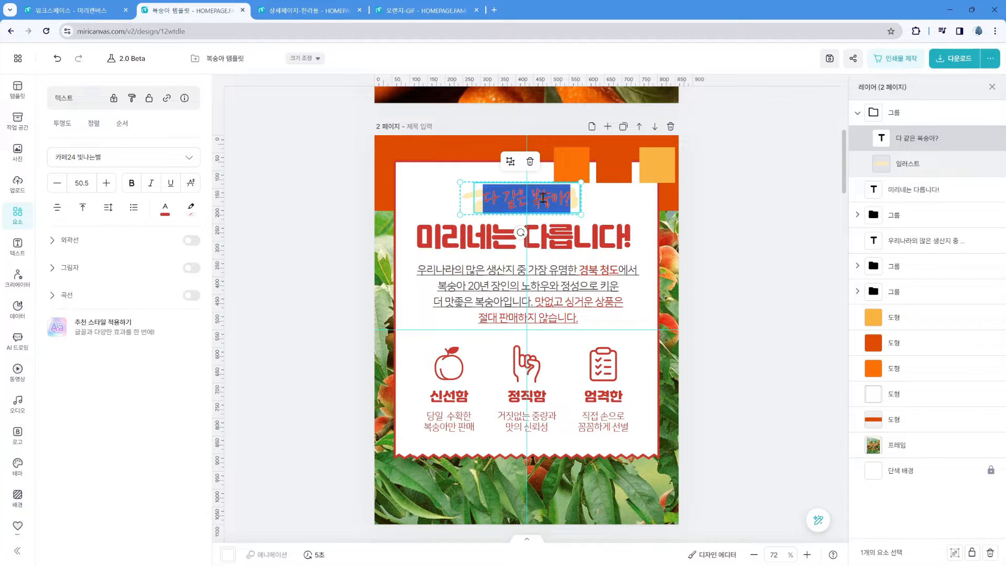
drag(529, 199, 565, 202)
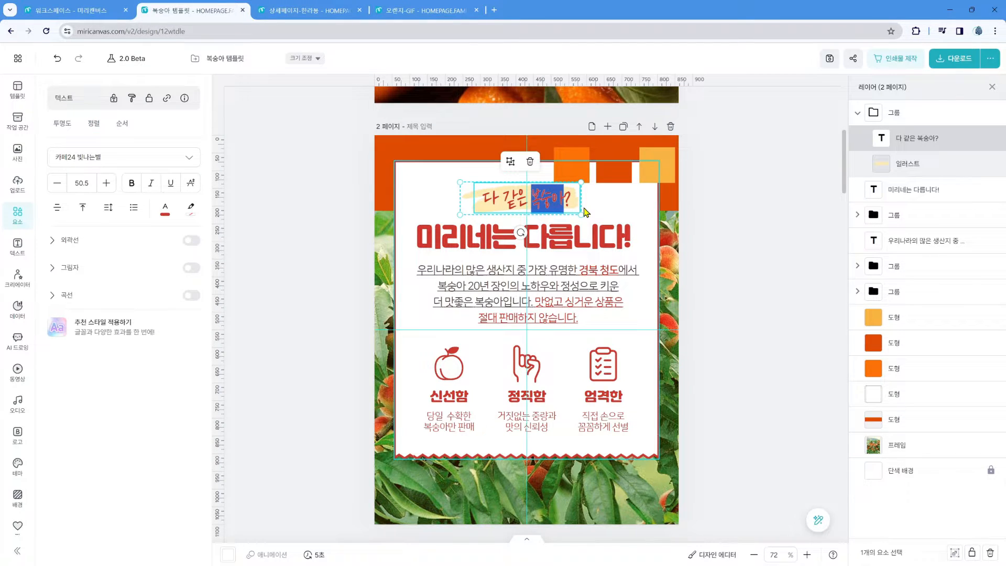
text(한라봉)
key(Escape)
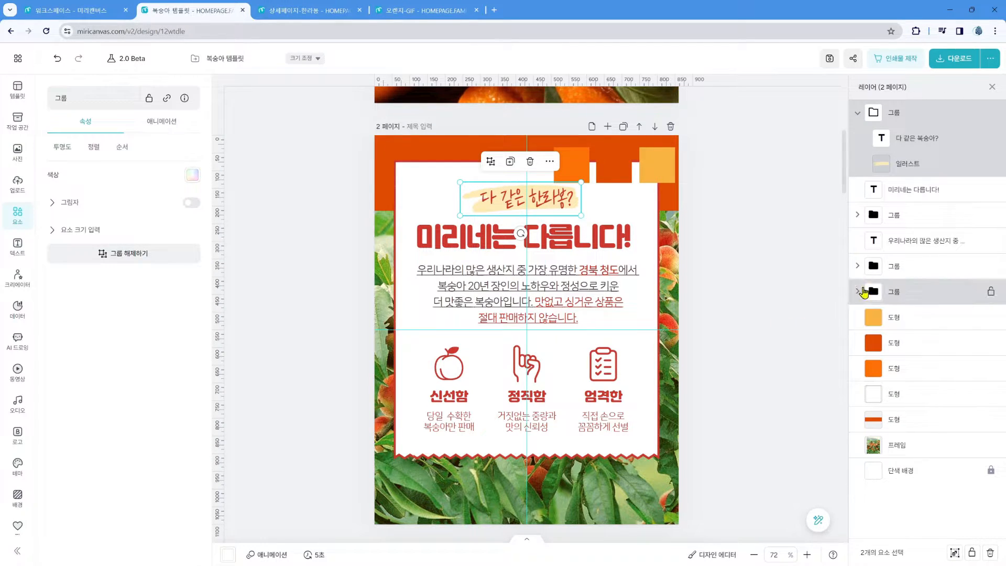
Step: Recolour the handwritten 다 같은 한라봉? text with the dark orange #E04B01 sampled from the middle reference square
click(956, 142)
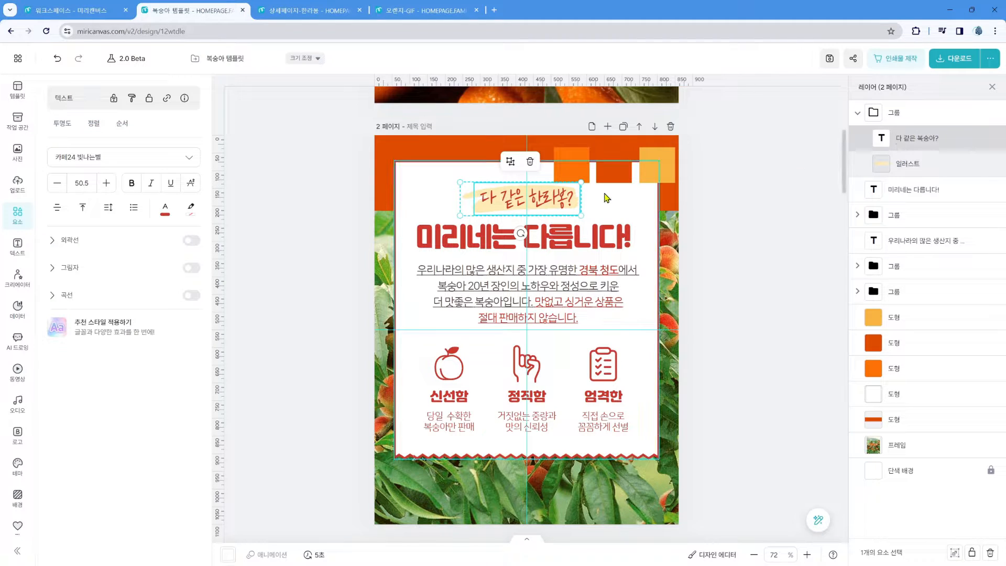
click(165, 209)
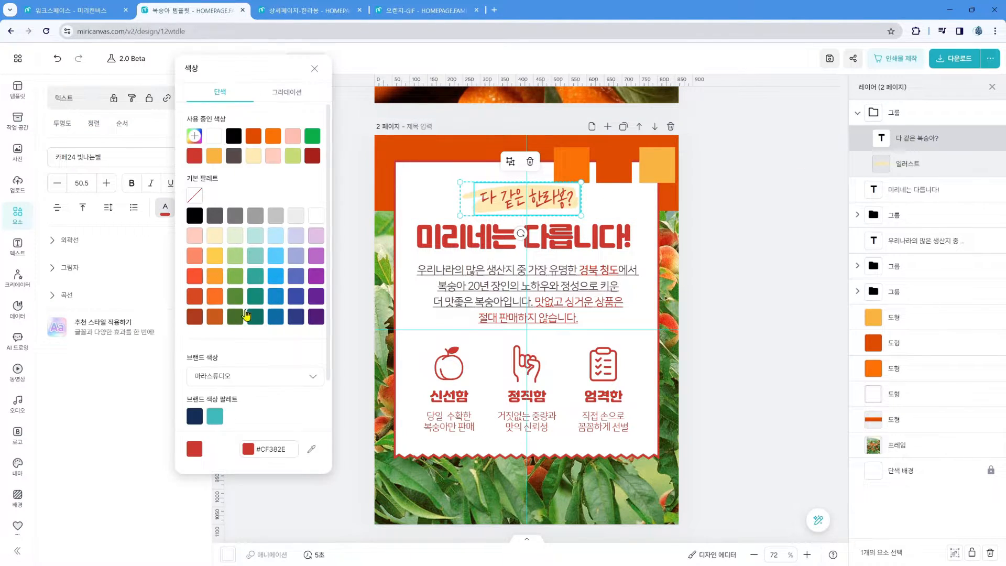
click(312, 450)
click(614, 165)
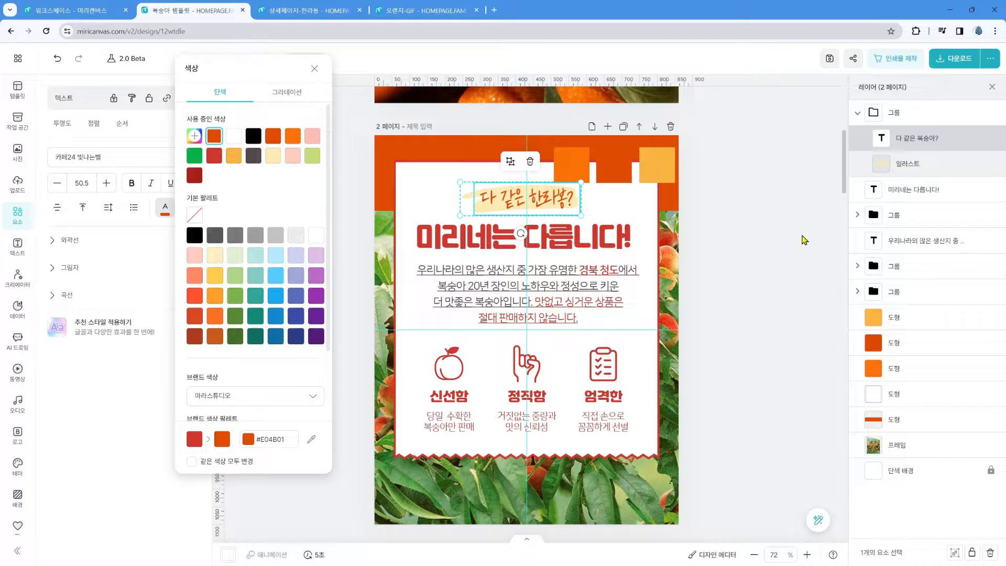
click(805, 240)
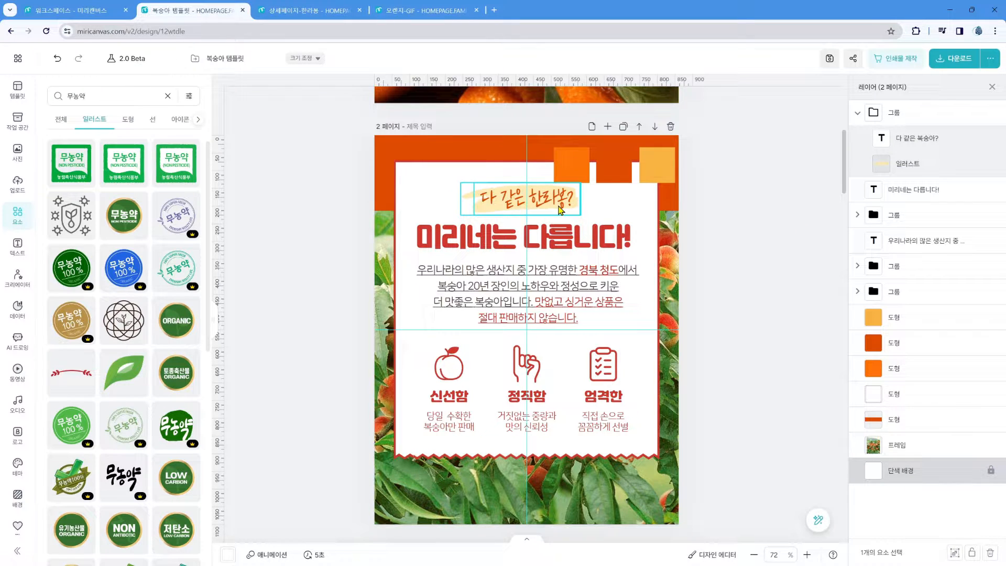
click(559, 208)
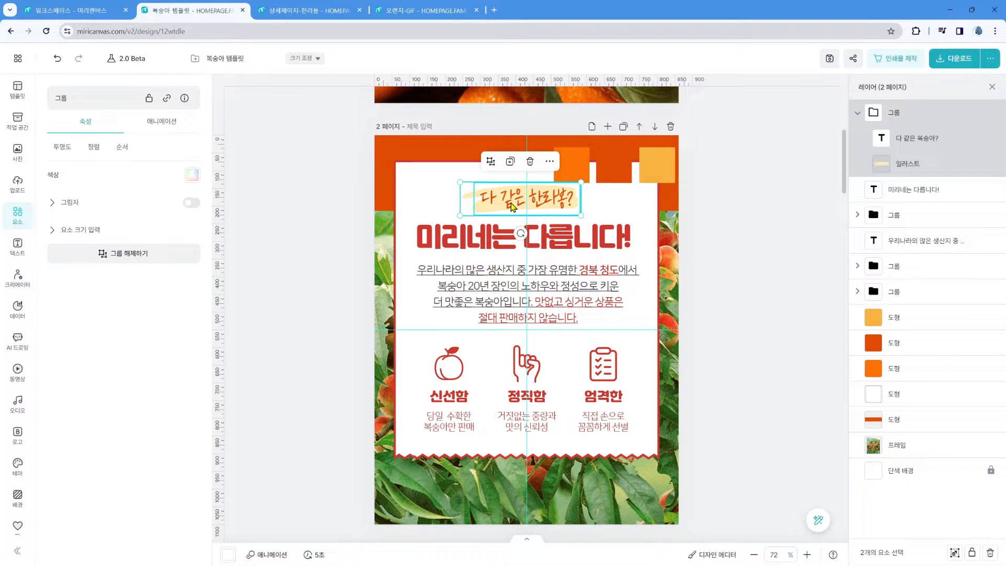
click(513, 206)
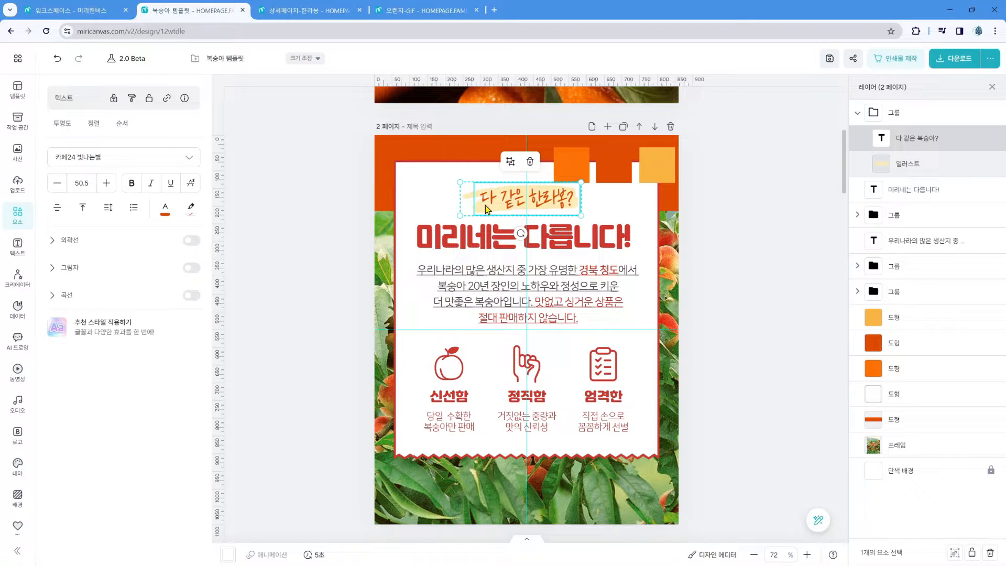
click(810, 205)
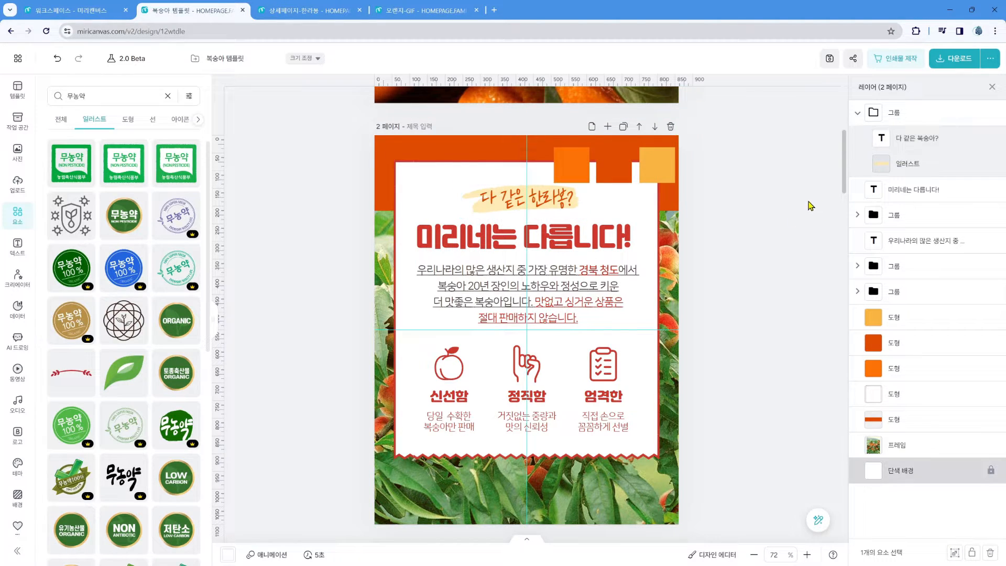
click(962, 140)
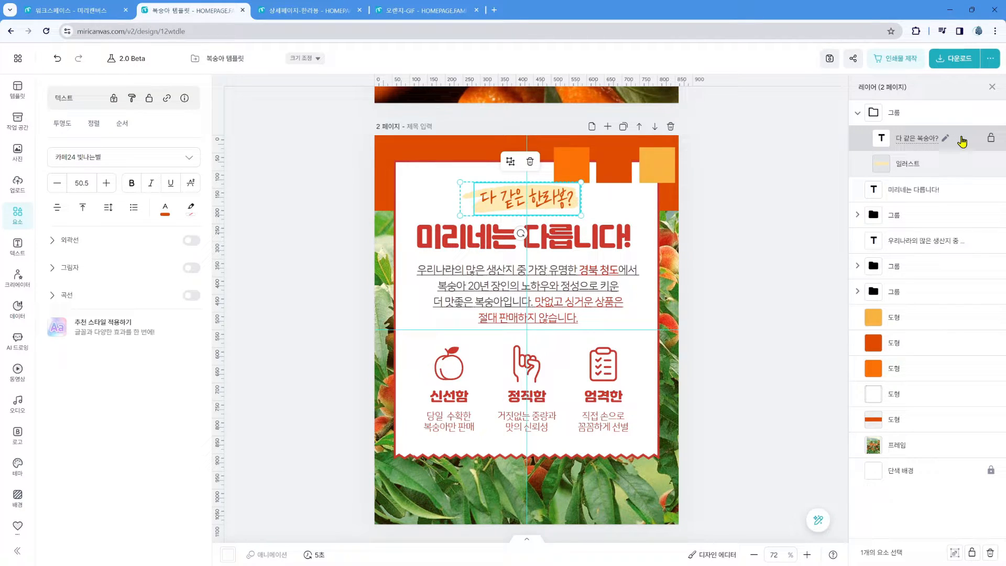
click(741, 147)
click(542, 205)
click(542, 204)
click(744, 218)
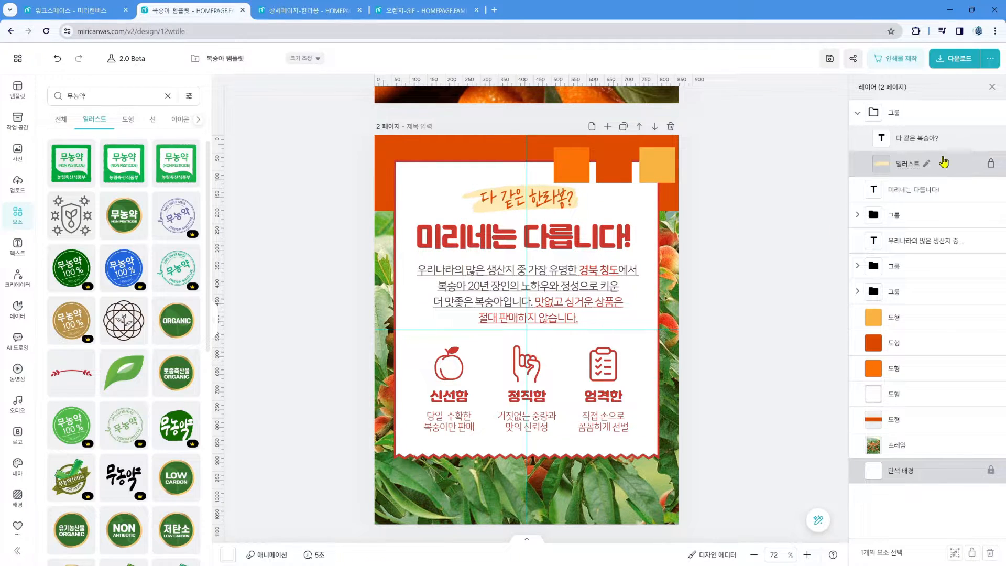
click(952, 140)
Step: Recolour the large 미리네는 다릅니다! title with the dark orange #E04B01 sampled from the middle reference square
click(490, 244)
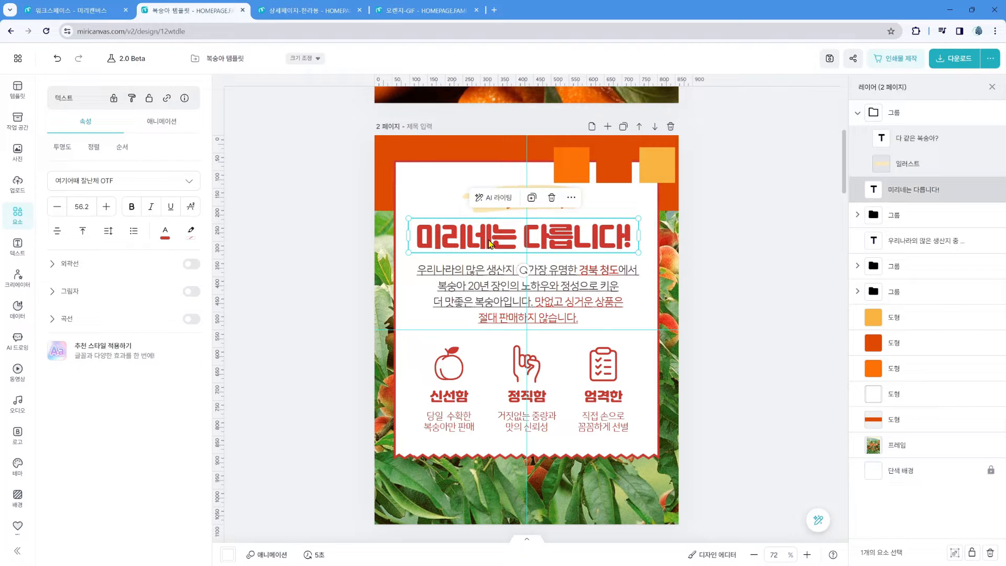
click(166, 231)
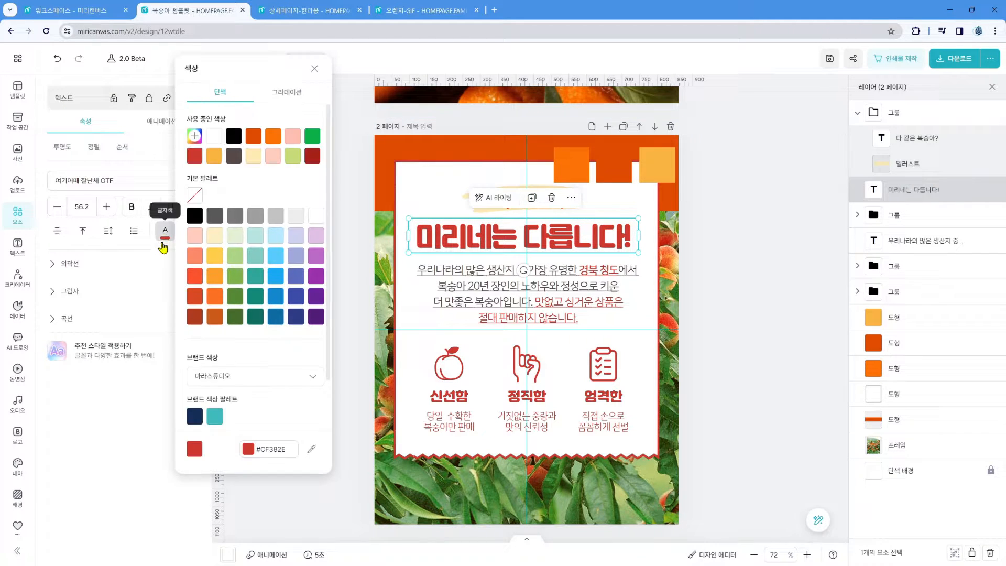
click(316, 446)
click(604, 151)
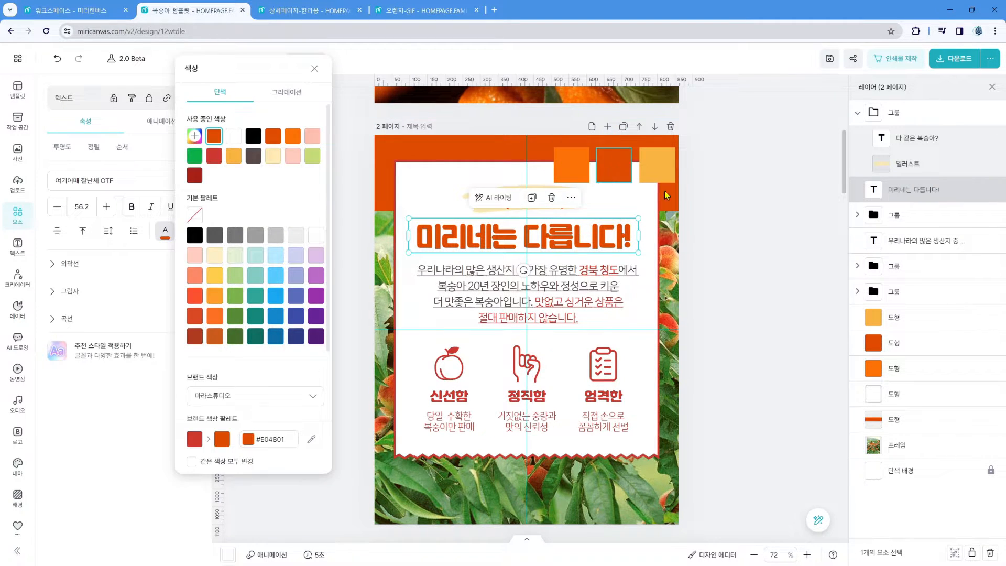
Step: Replace 미리네는 with 싱싱몰은 in the large title so it reads 싱싱몰은 다릅니다!
double_click(570, 242)
click(487, 240)
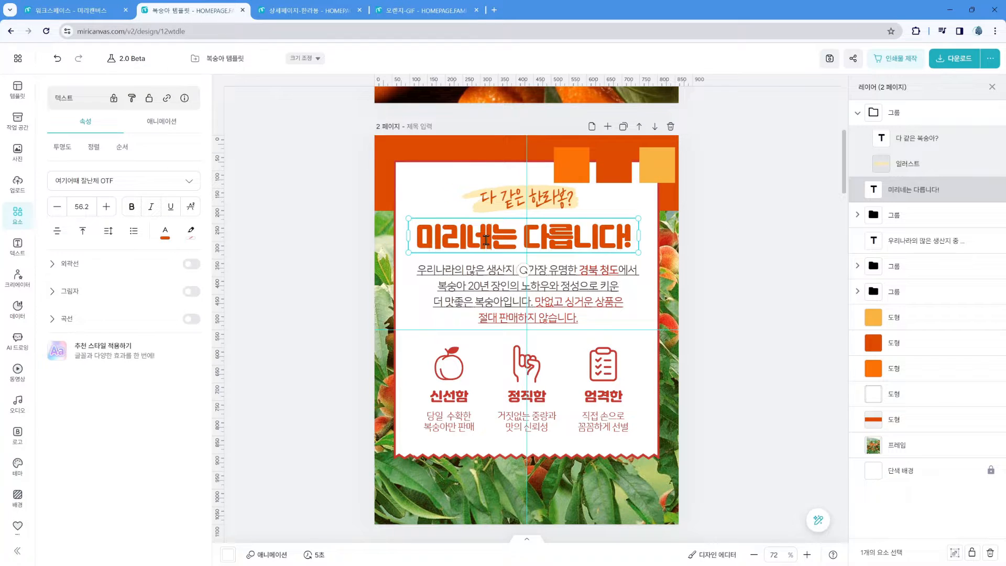
drag(486, 240, 424, 235)
text(싱싱몰)
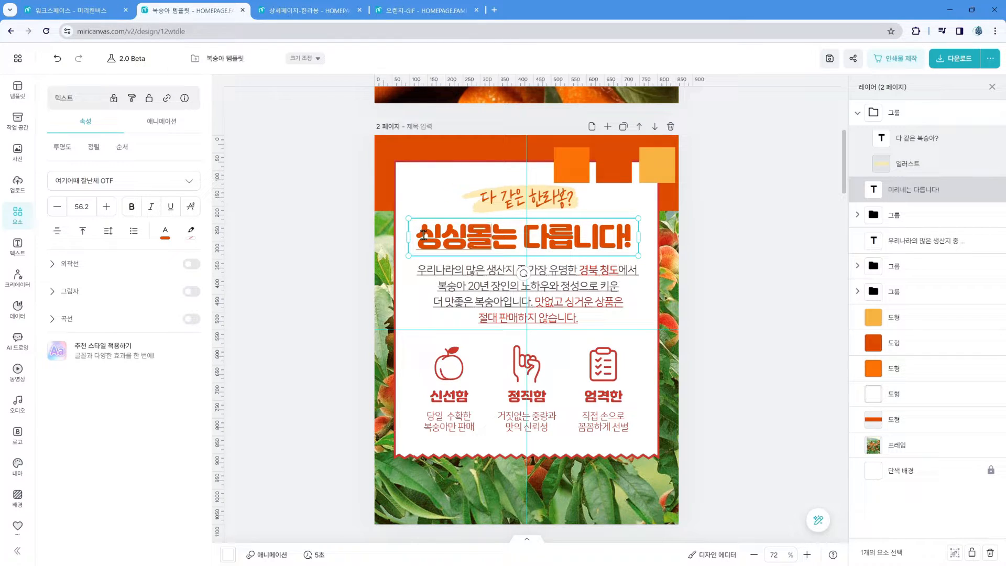
key(Delete)
text(은)
click(733, 250)
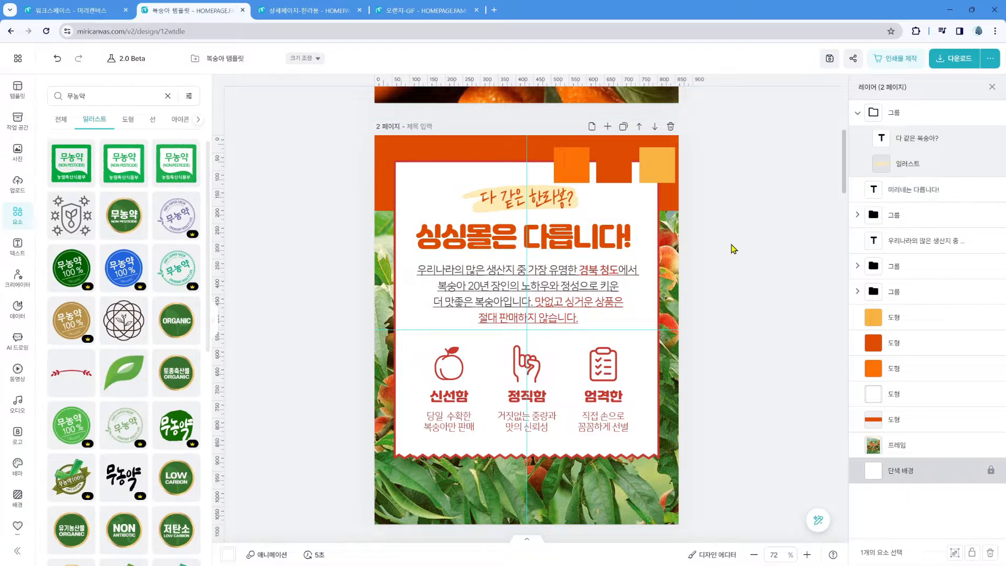
Step: Replace the region name 경북 청도 with 청정 제주 in the description paragraph below the title
click(550, 280)
double_click(544, 276)
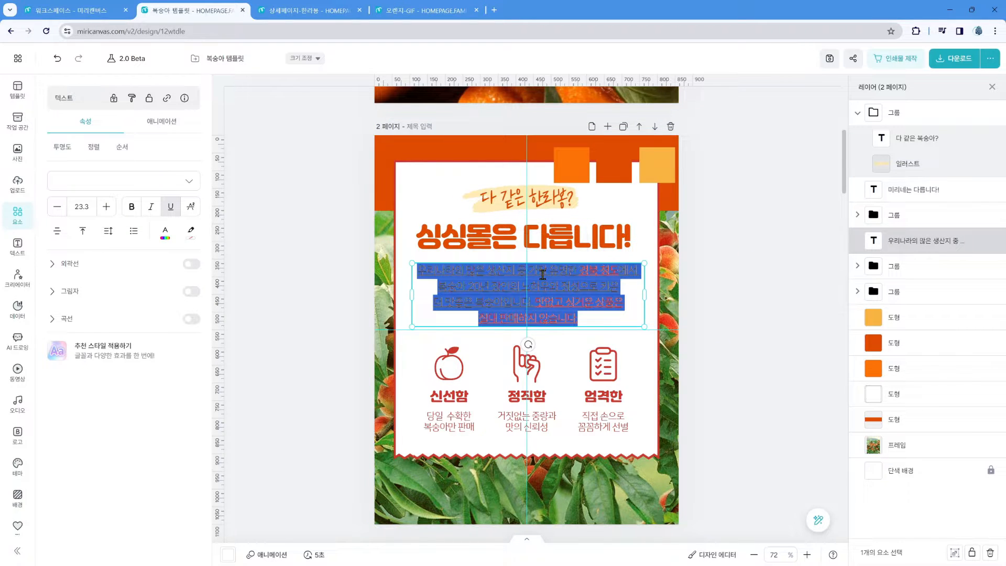
click(592, 281)
drag(579, 271, 618, 270)
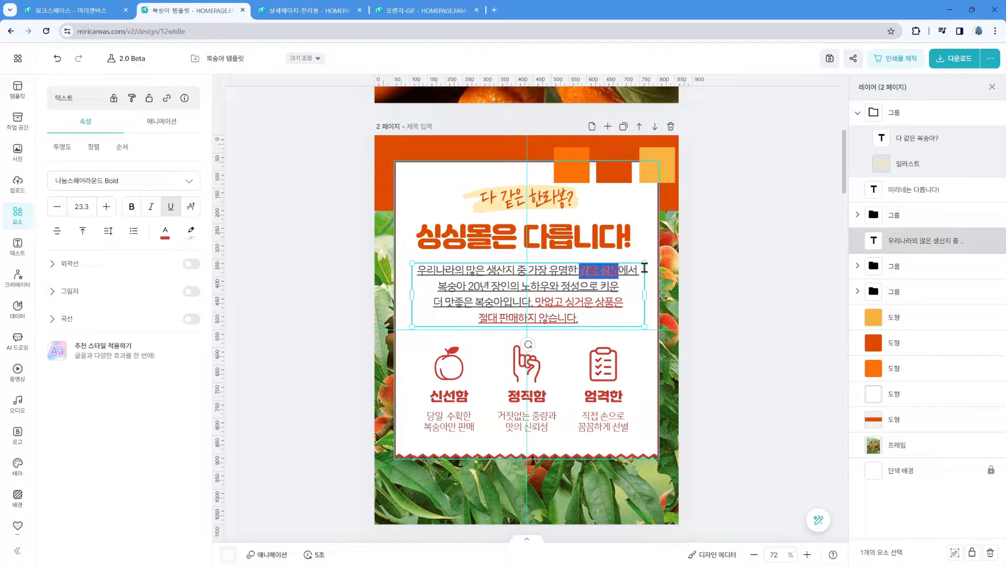
text(청정 제주)
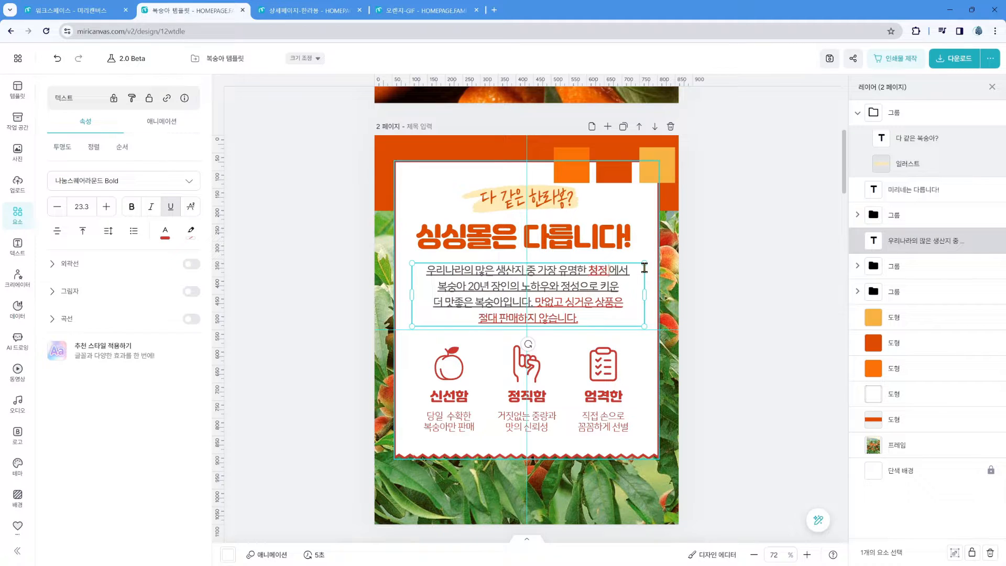
Step: Replace both mentions of 복숭아 with 한라봉 and 장인 with 농가 in the description paragraph
double_click(464, 284)
text(한라봉)
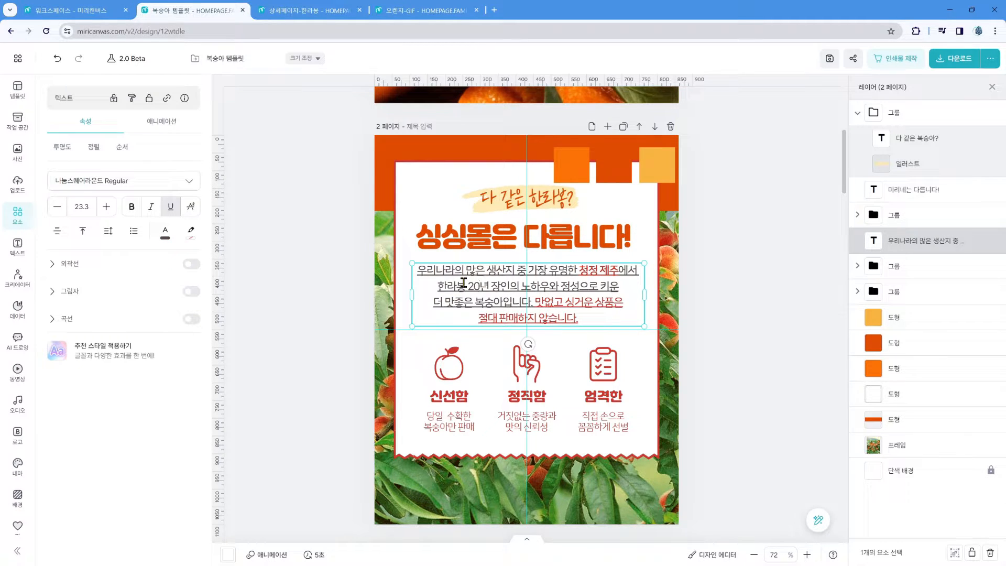
key(Delete)
key(Delete)
text(ㄴ)
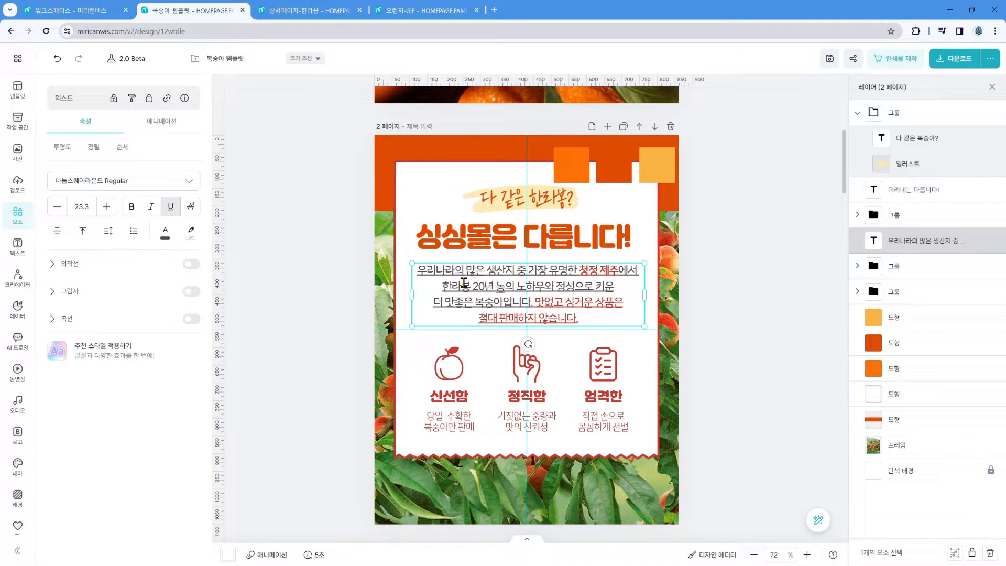
text(농가)
drag(473, 302, 506, 302)
text(한라봉)
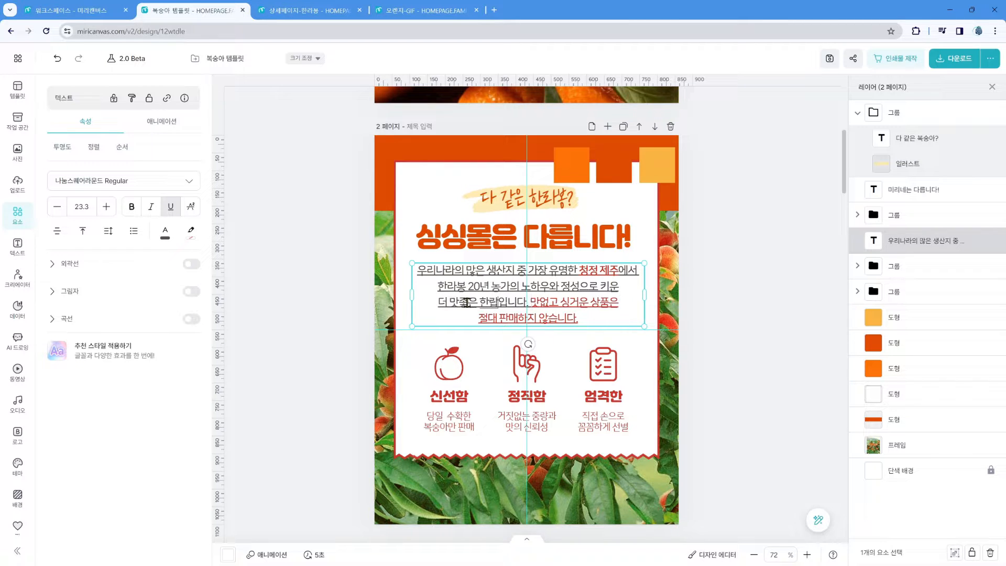
text(ㅗㅇ)
click(536, 302)
Step: Recolour 청정 제주 and the closing sentence 맛없고 싱거운 상품은 절대 판매하지 않습니다. in the description paragraph orange
drag(579, 271, 621, 271)
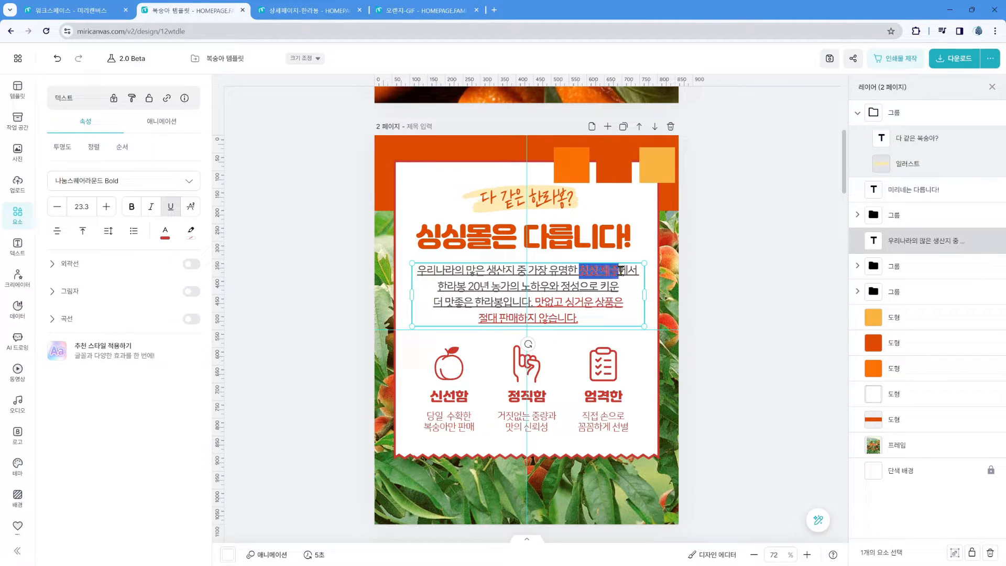
click(564, 302)
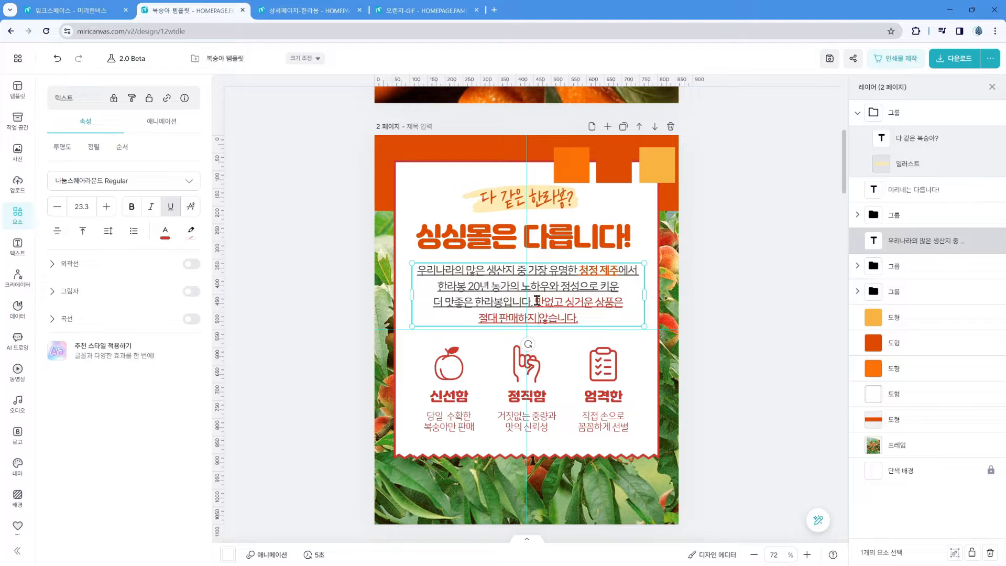
drag(535, 302, 578, 319)
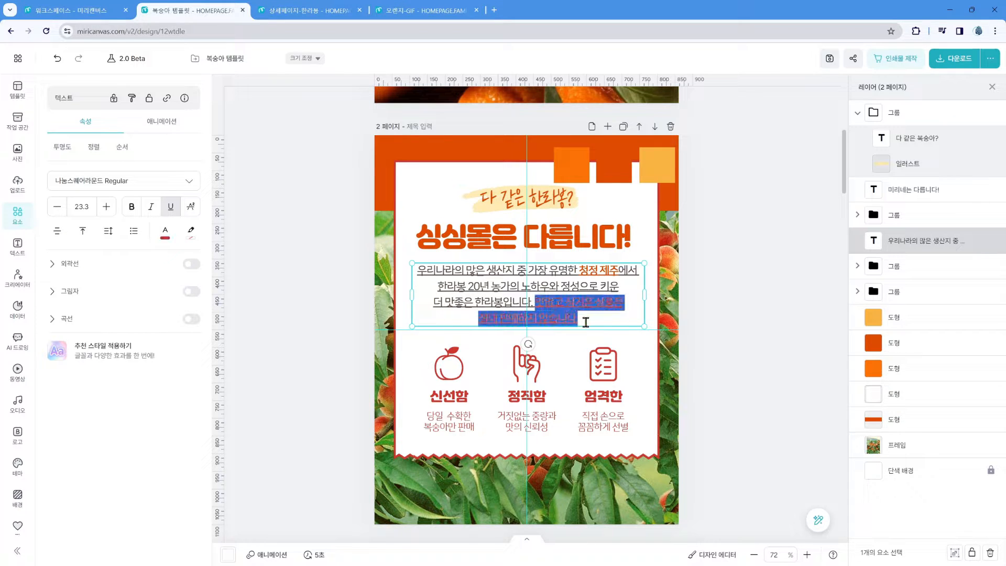
click(340, 442)
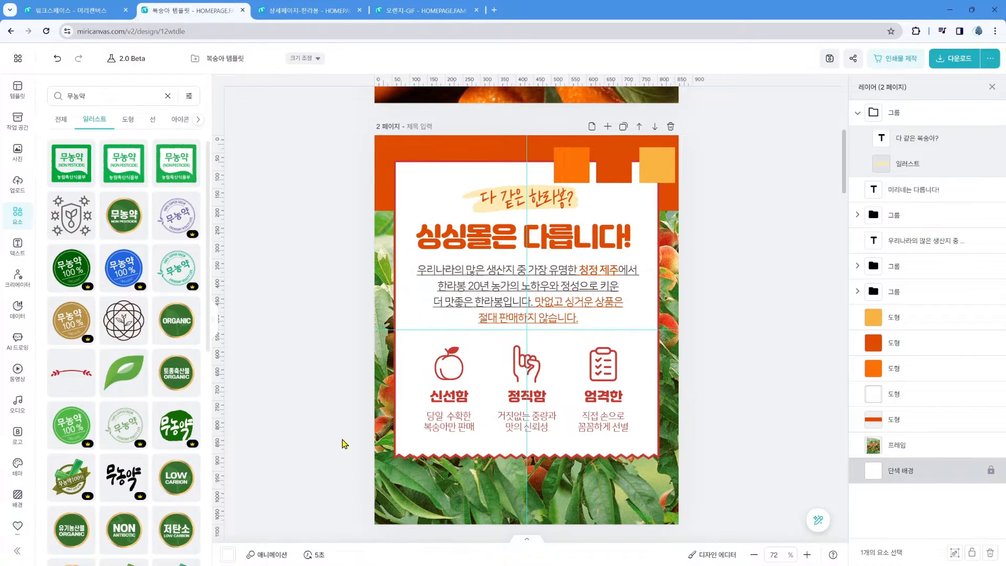
Step: Ungroup the 신선함 feature block and delete its peach icon
click(448, 370)
click(457, 325)
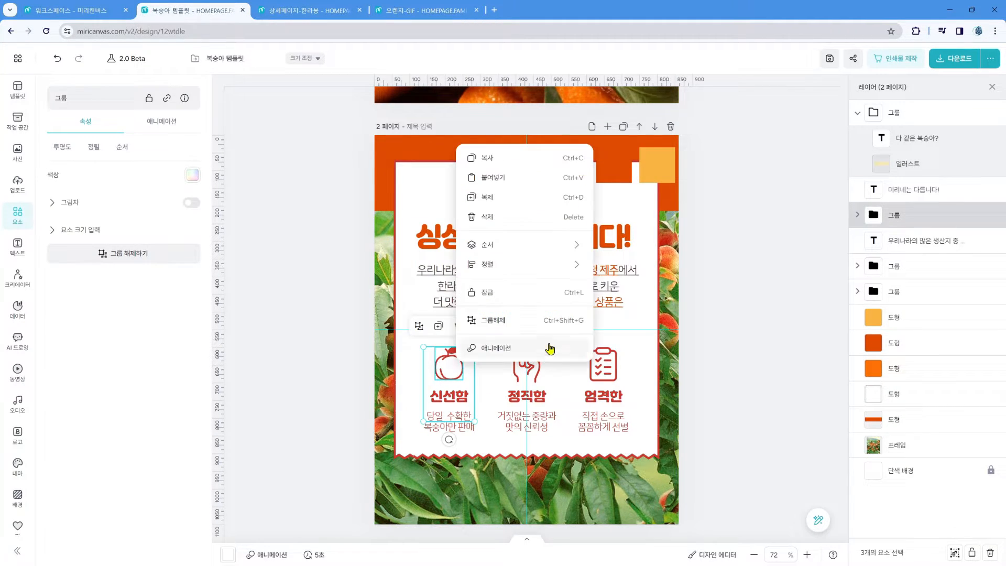
click(526, 322)
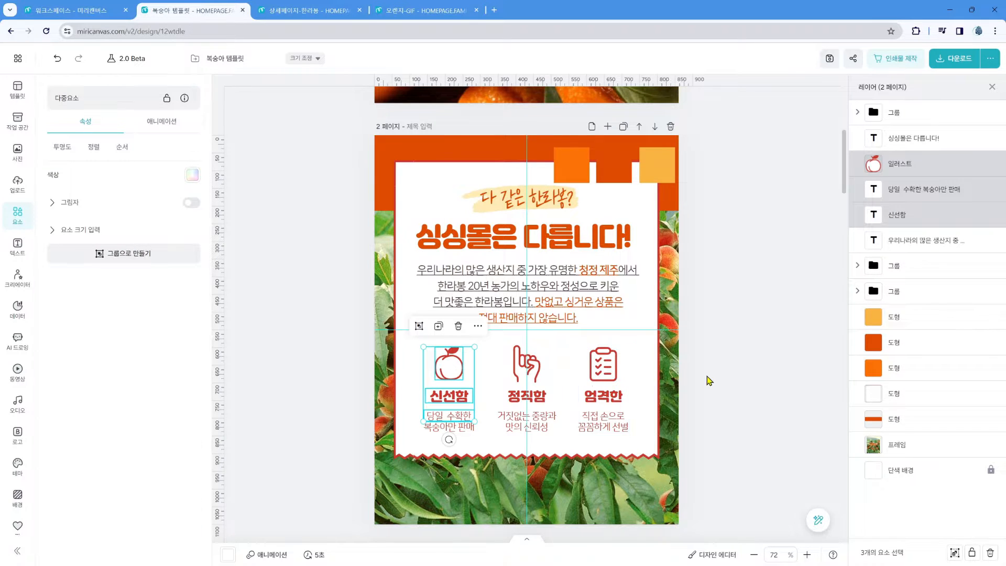
right_click(524, 366)
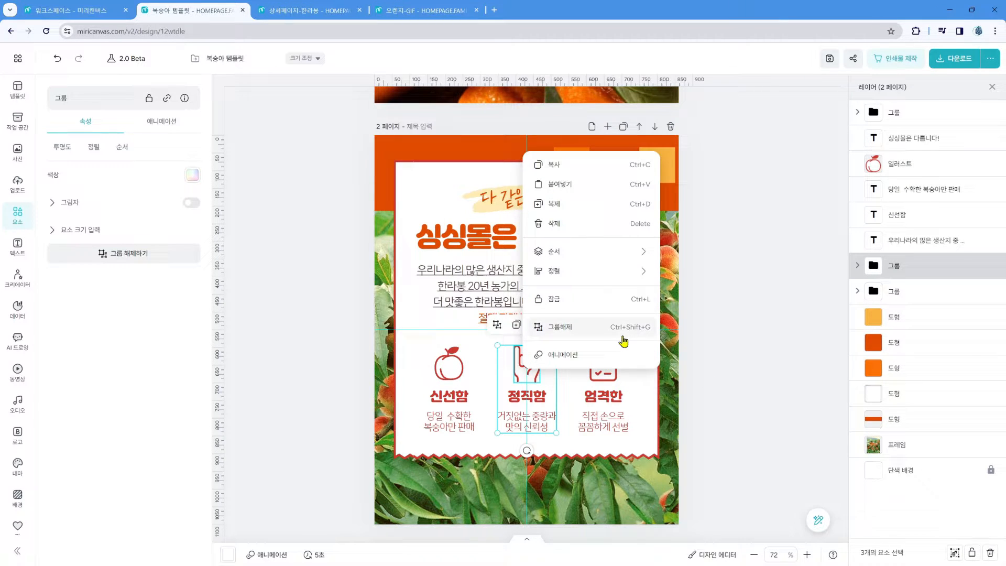
click(453, 369)
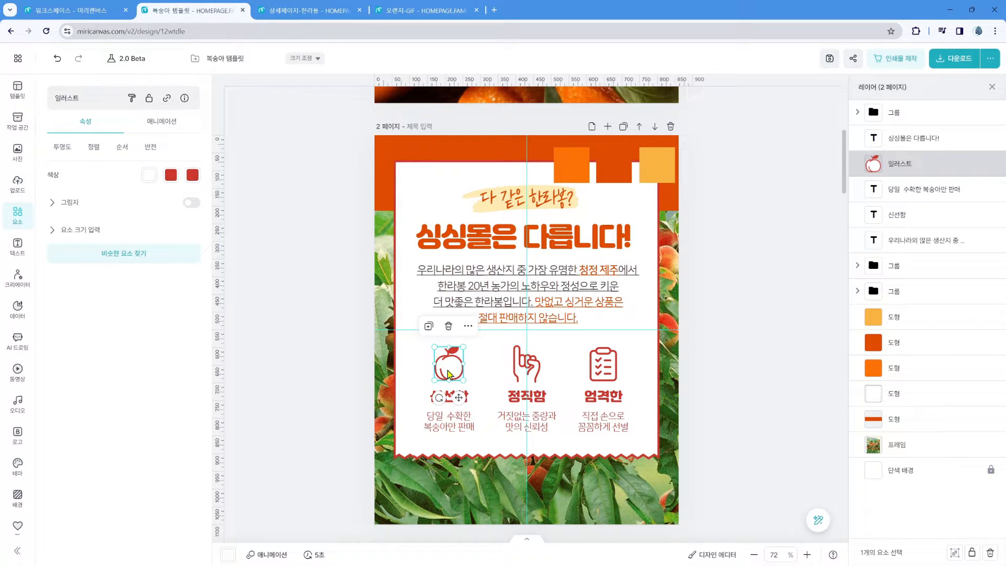
key(Delete)
Step: Replace 복숭아 with 한라봉 in the caption of the 신선함 feature block so it reads 당일 수확한 한라봉만 판매
click(450, 434)
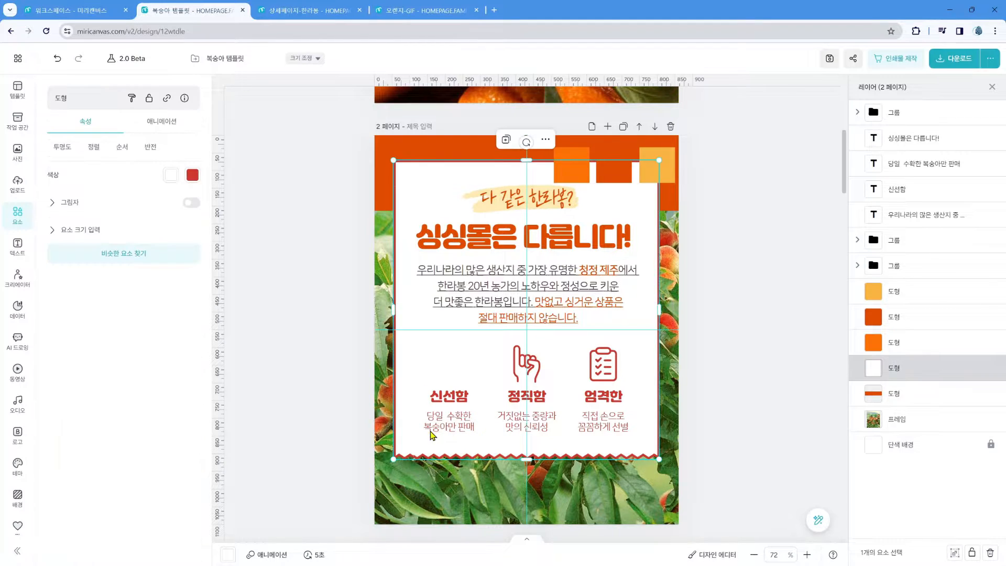
click(454, 422)
double_click(455, 421)
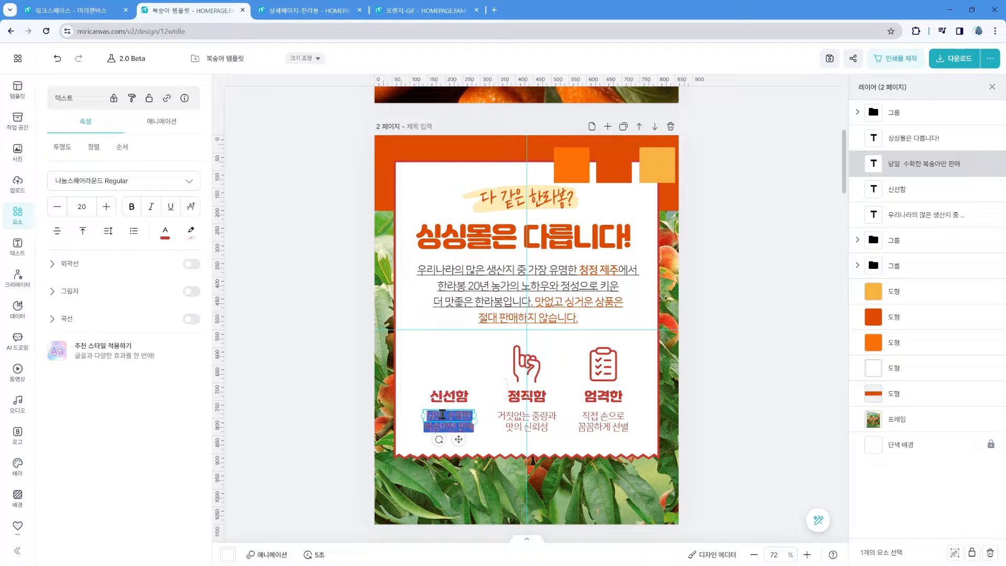
click(471, 415)
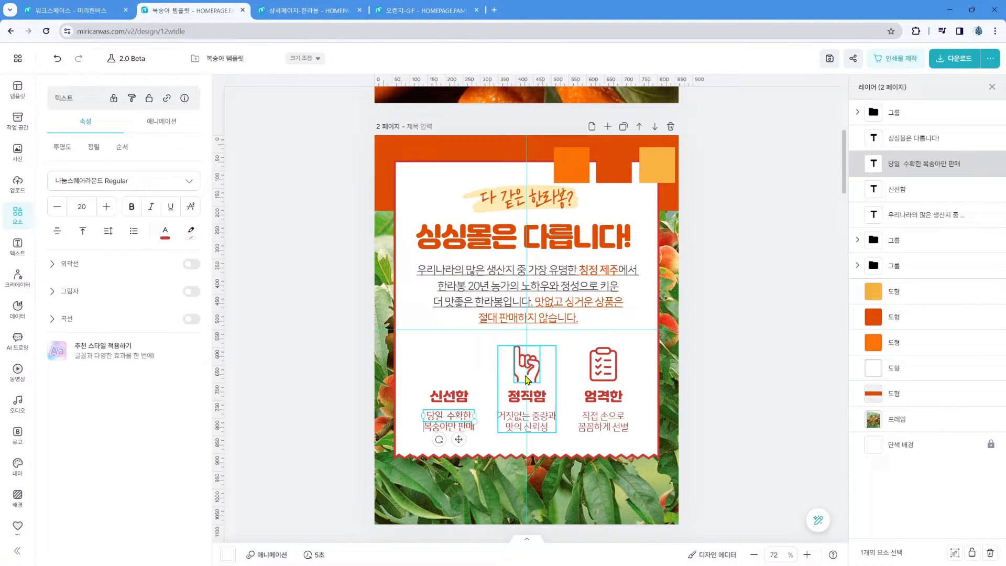
key(BackSpace)
key(BackSpace)
key(BackSpace)
text(한라봉)
click(385, 325)
click(294, 287)
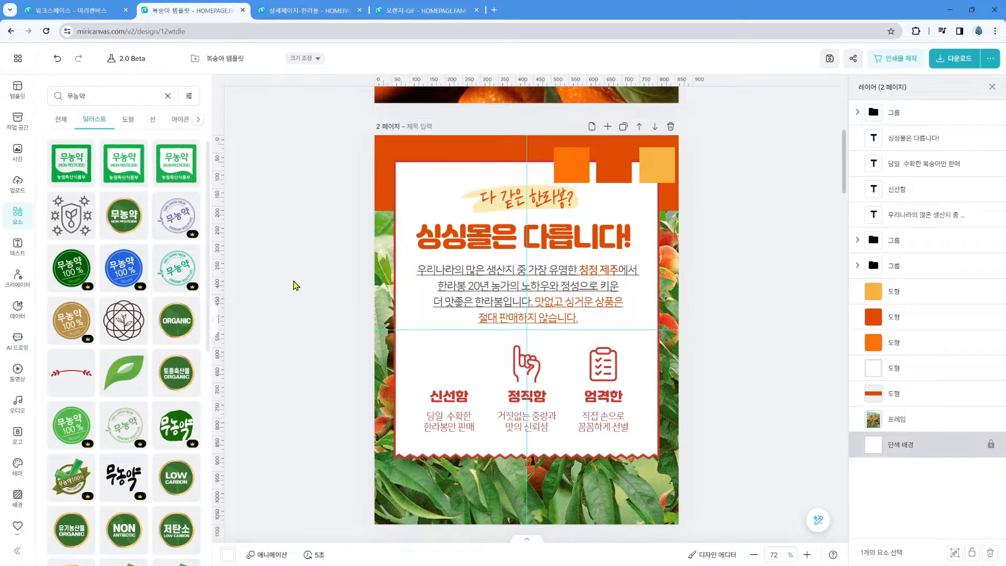
Step: Search the illustration elements for 한라봉 and browse the results for an icon matching the line style
click(11, 227)
click(114, 99)
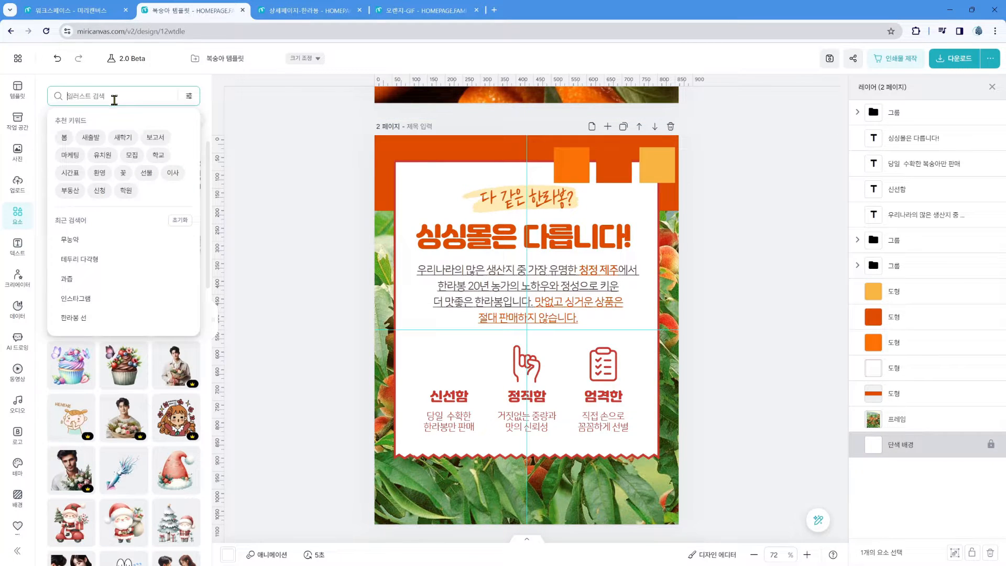
text(한라봉)
key(Return)
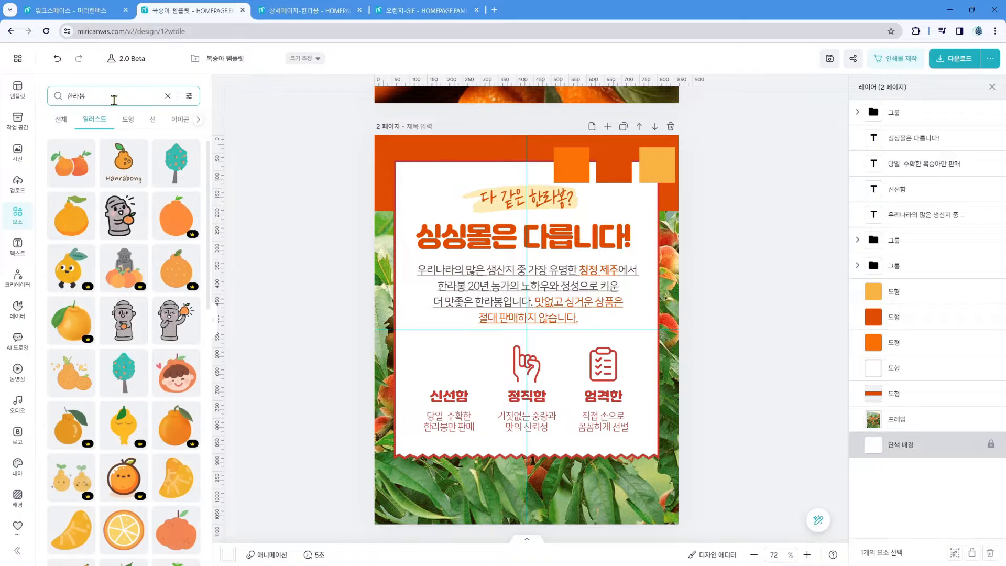
scroll(155, 254, down, 10)
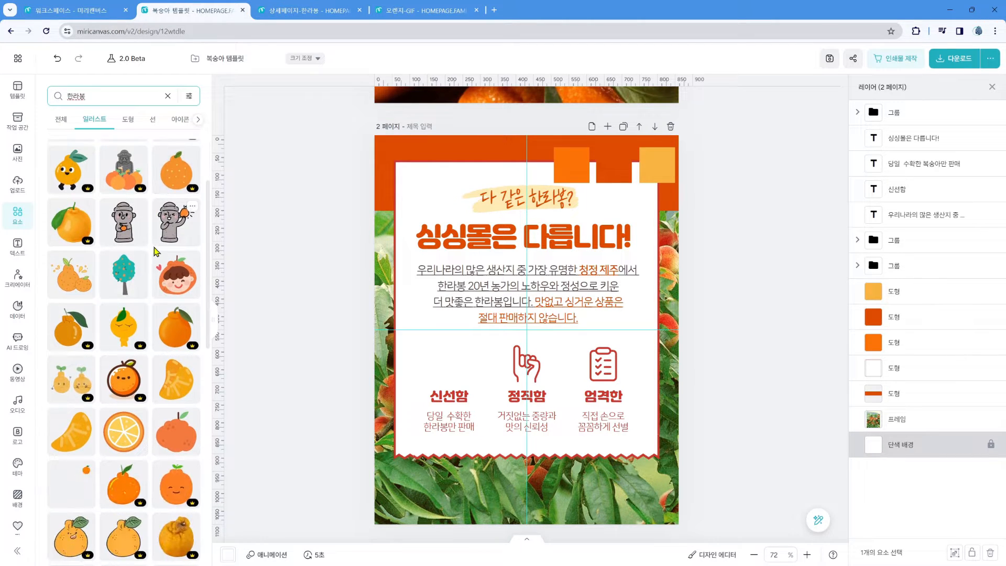
scroll(153, 252, down, 10)
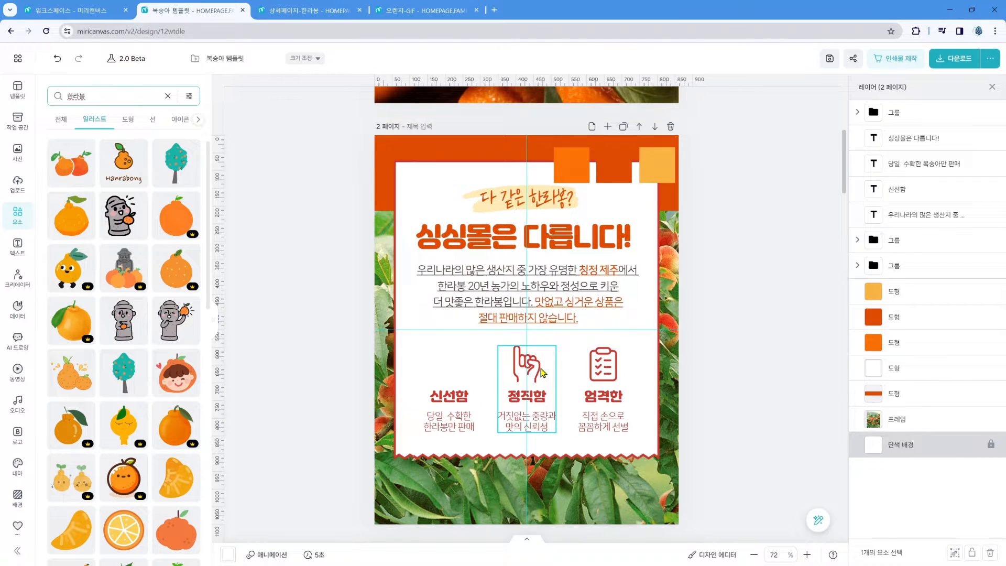
Step: Search the illustrations for 한라봉 선, insert the red line drawing of a whole and halved fruit, and fit it above the 신선함 title
click(114, 103)
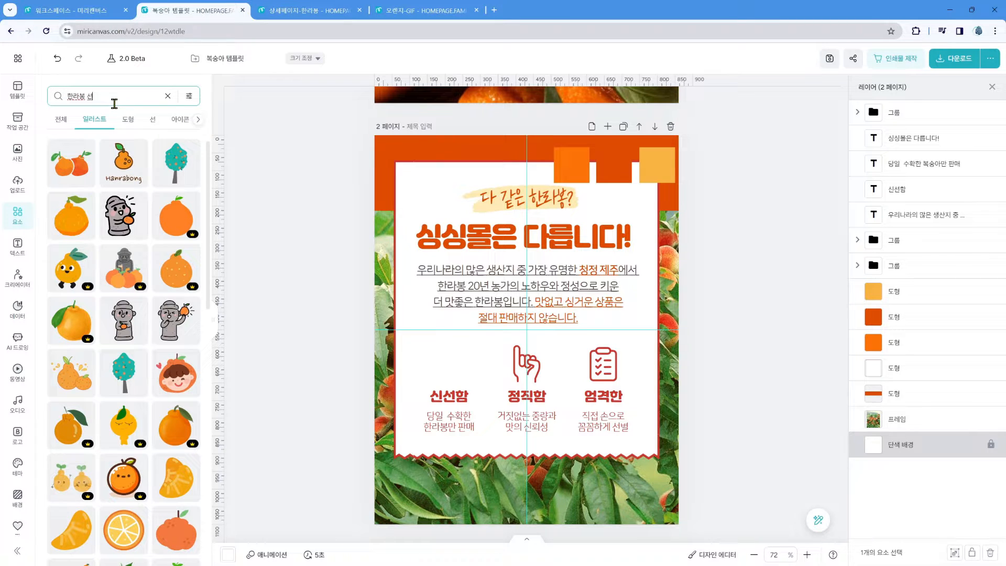
key(Return)
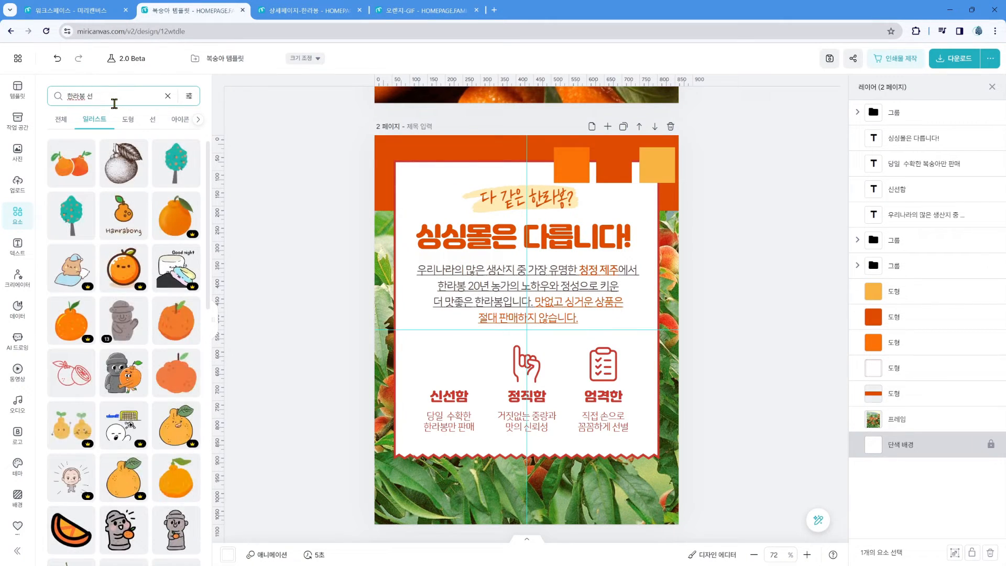
click(87, 388)
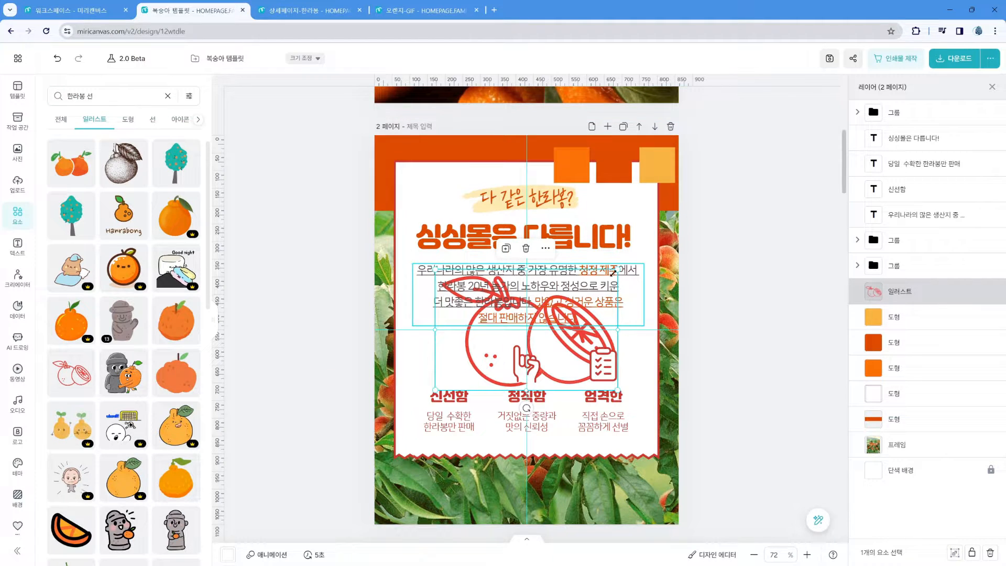
drag(611, 290, 487, 322)
mouse_move(474, 379)
mouse_down()
mouse_move(462, 367)
mouse_move(470, 377)
mouse_up()
shift+click(456, 397)
shift+click(466, 427)
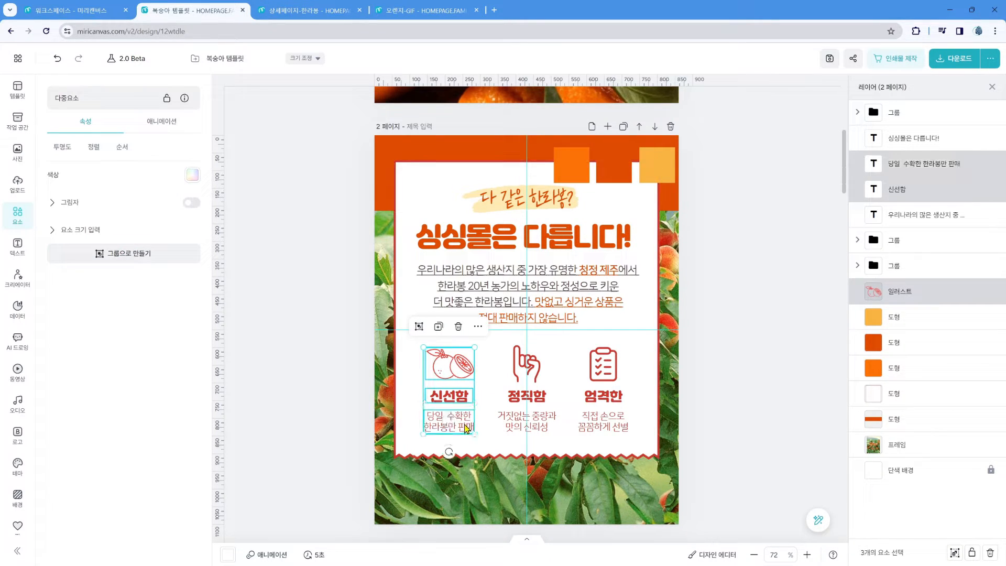
click(487, 443)
Step: Recolour the title, caption and fruit icon of the 신선함 feature block in the page's dark orange
click(449, 396)
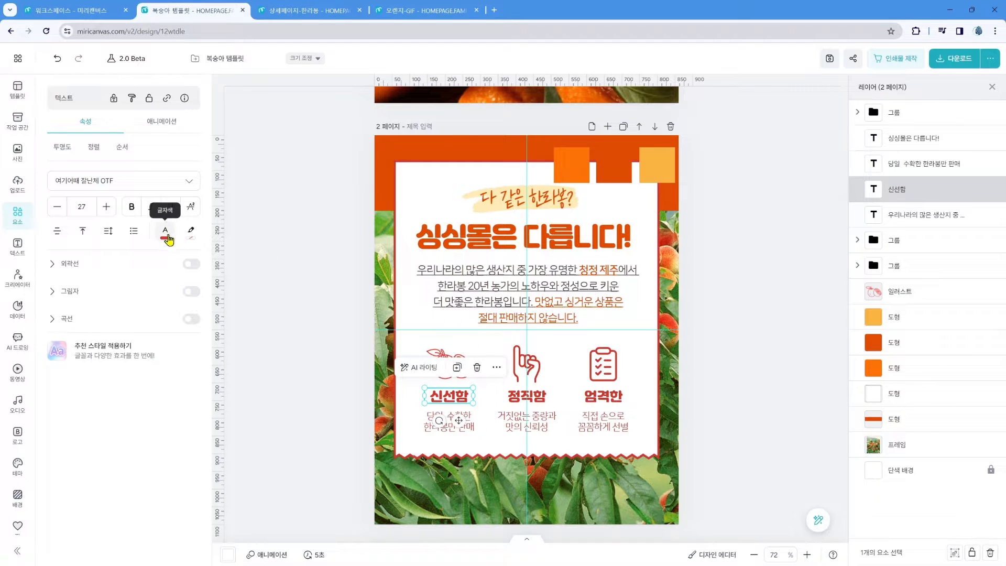
click(451, 367)
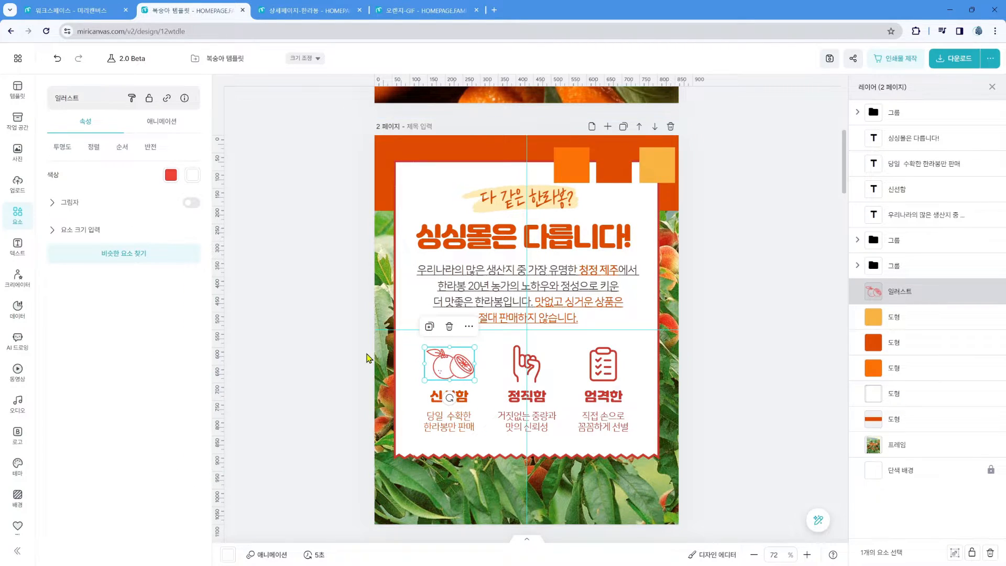
click(172, 177)
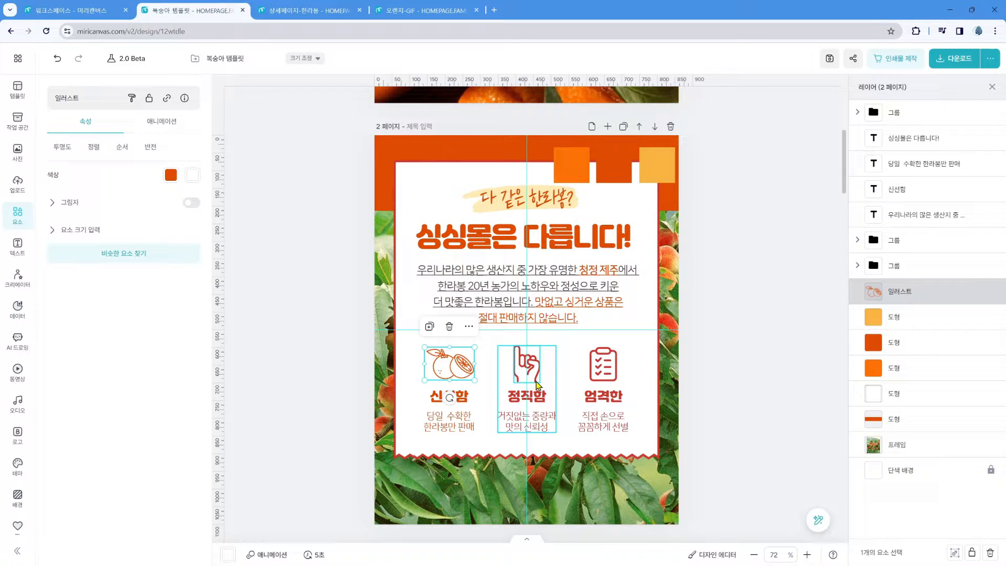
Step: Ungroup the 정직함 feature block and recolour its hand icon, title and caption in dark orange #E04B01
click(534, 376)
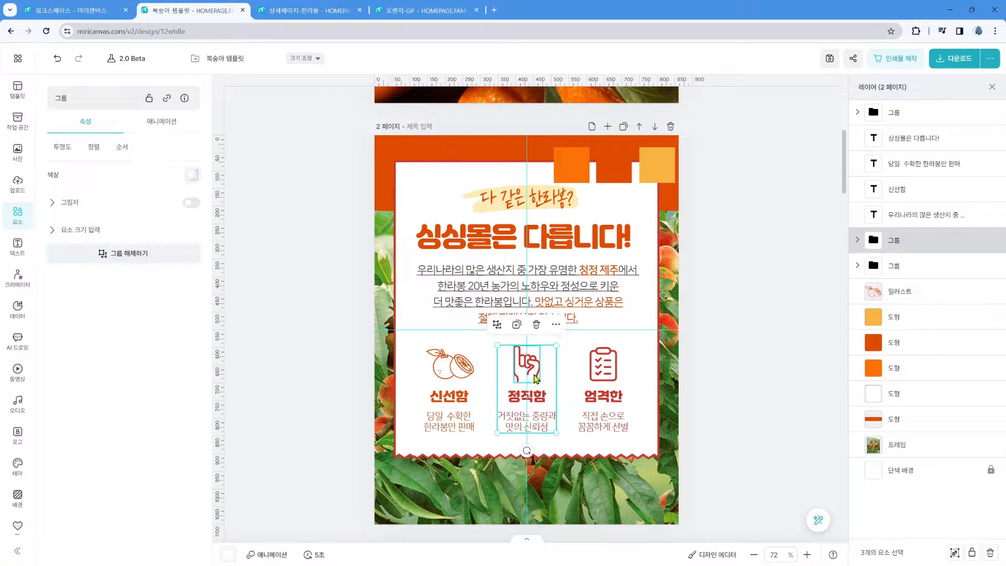
right_click(534, 375)
click(613, 348)
click(193, 175)
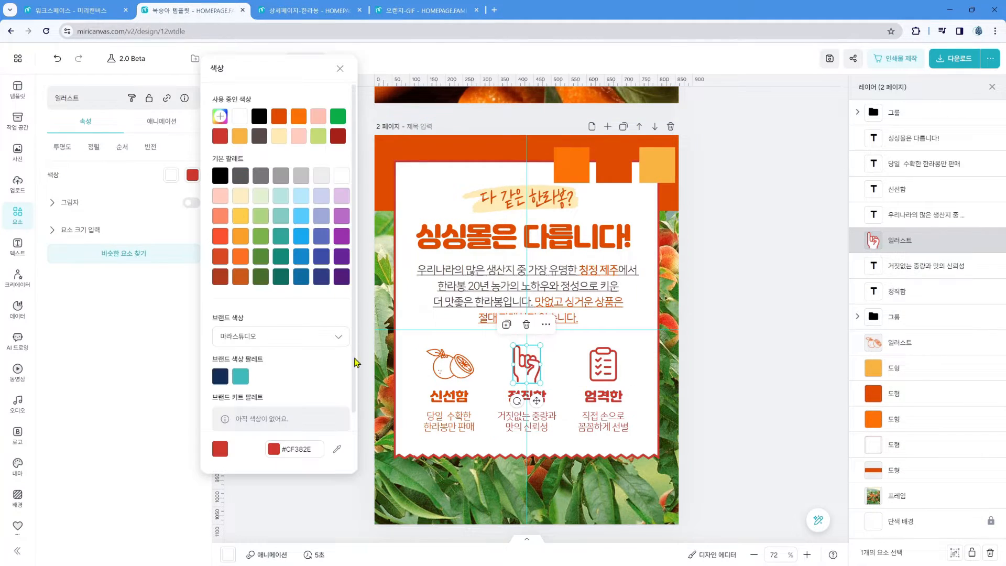
click(337, 449)
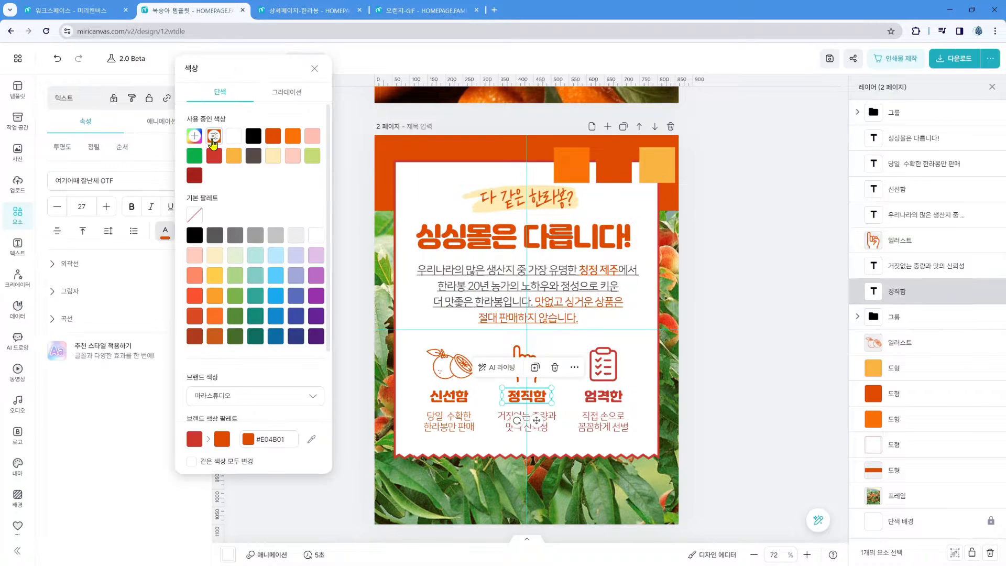
click(527, 420)
Step: Ungroup the 엄격한 feature block and recolour its clipboard icon, title and caption in dark orange #E04B01
click(607, 371)
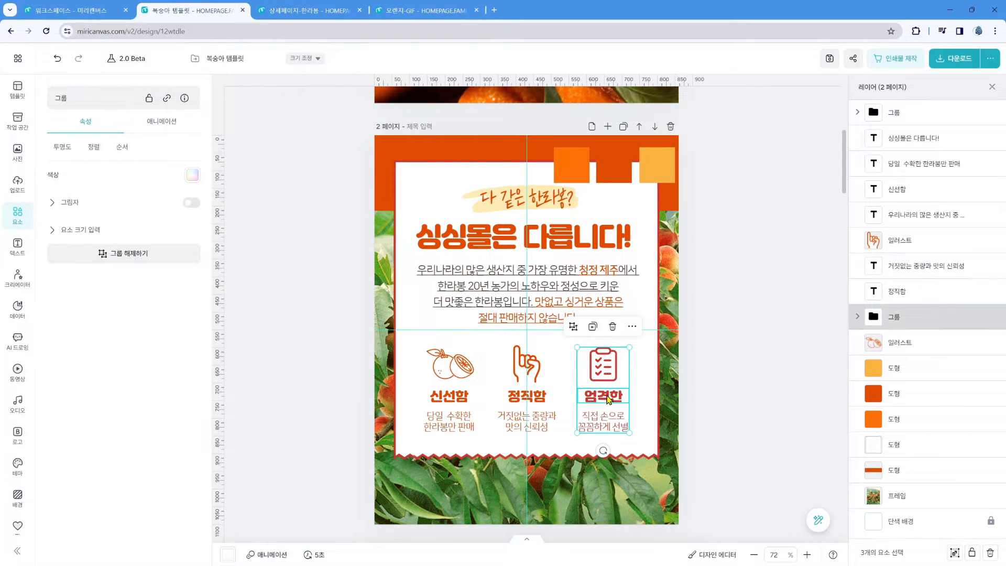
right_click(607, 371)
click(690, 353)
click(603, 365)
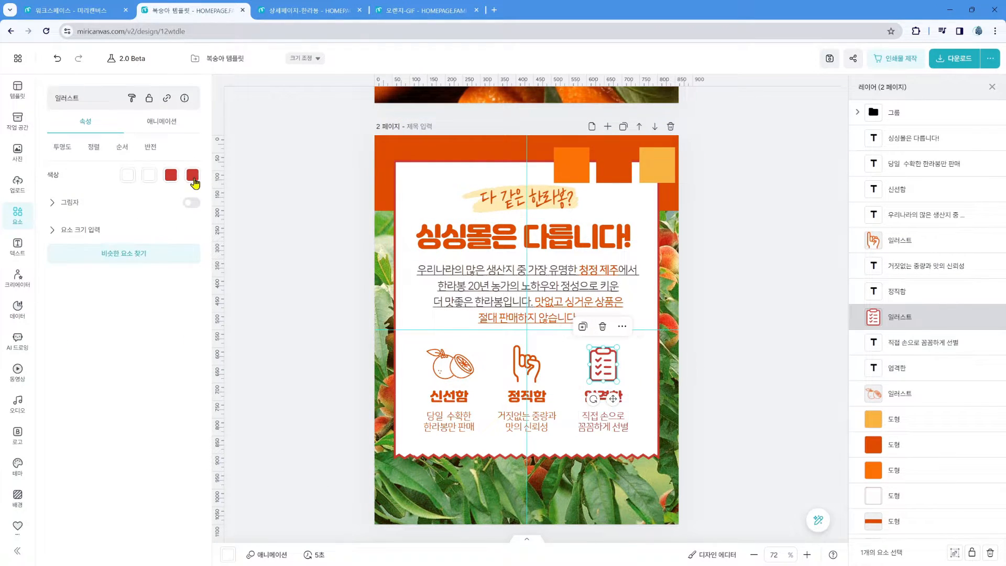
click(192, 175)
click(280, 122)
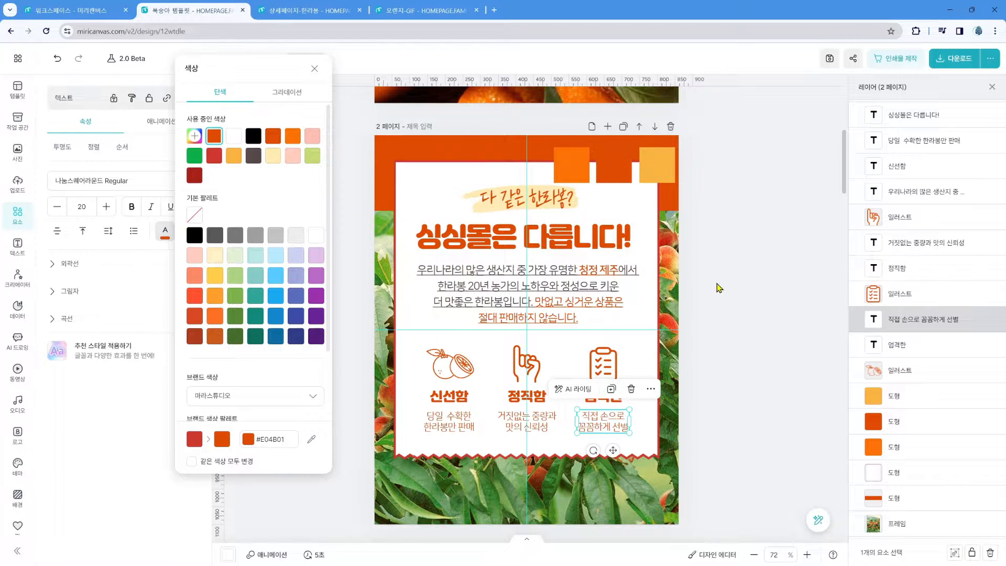
click(741, 315)
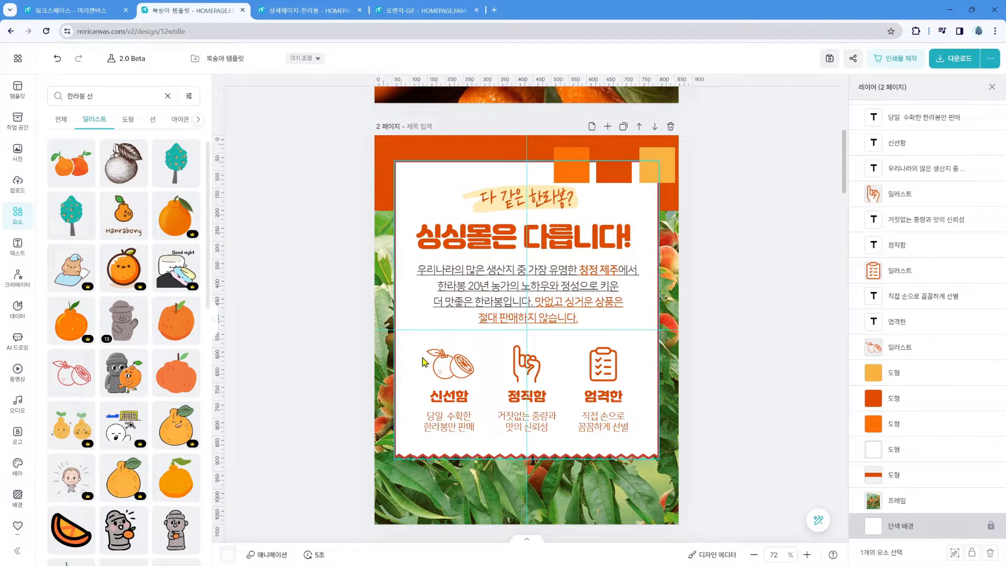
Step: Group the fruit icon, title and caption of the 신선함 feature block
click(456, 364)
shift+click(462, 396)
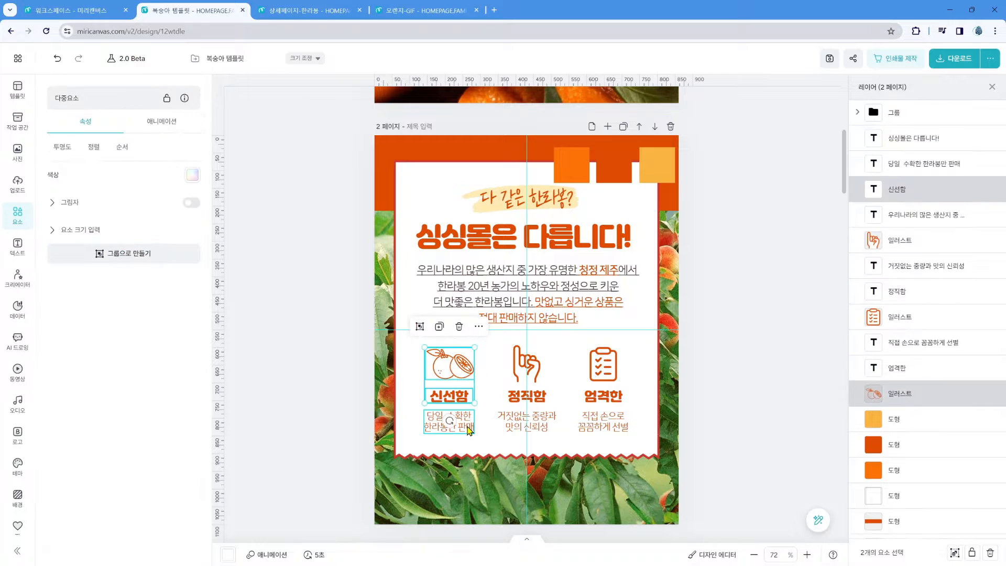
shift+click(467, 427)
click(418, 326)
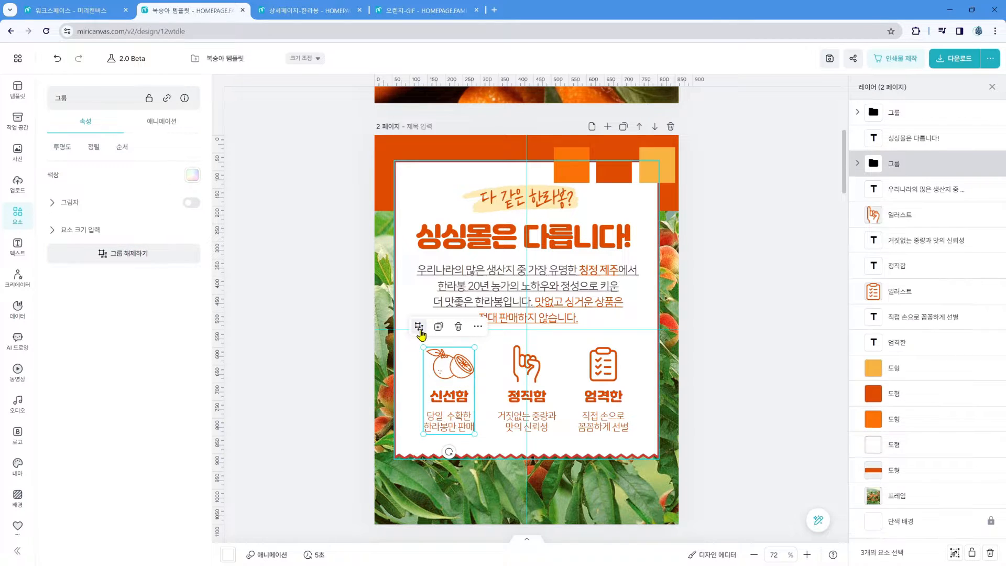
Step: Try to select the icon, title and caption of the 정직함 feature block together
click(525, 374)
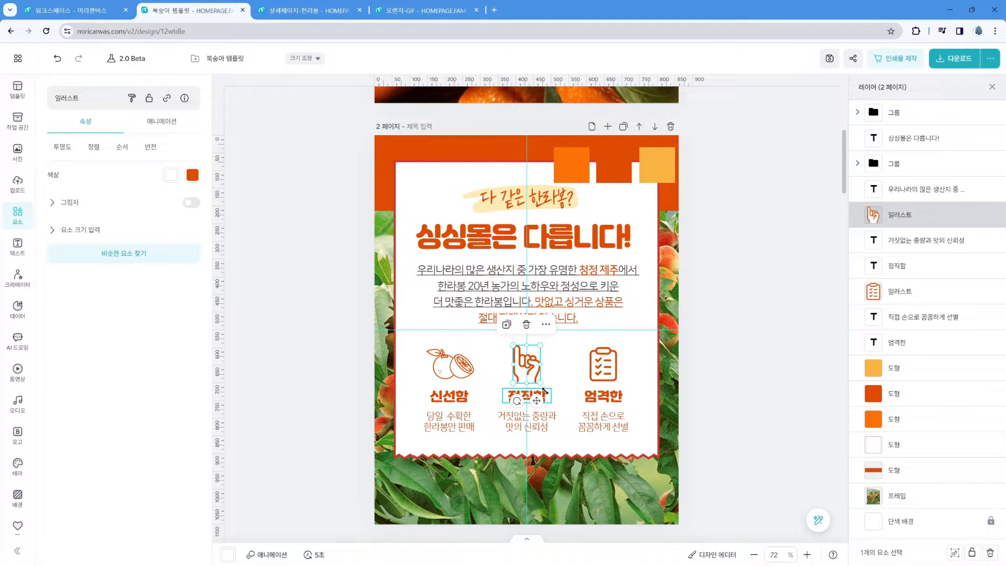
shift+click(550, 425)
click(539, 401)
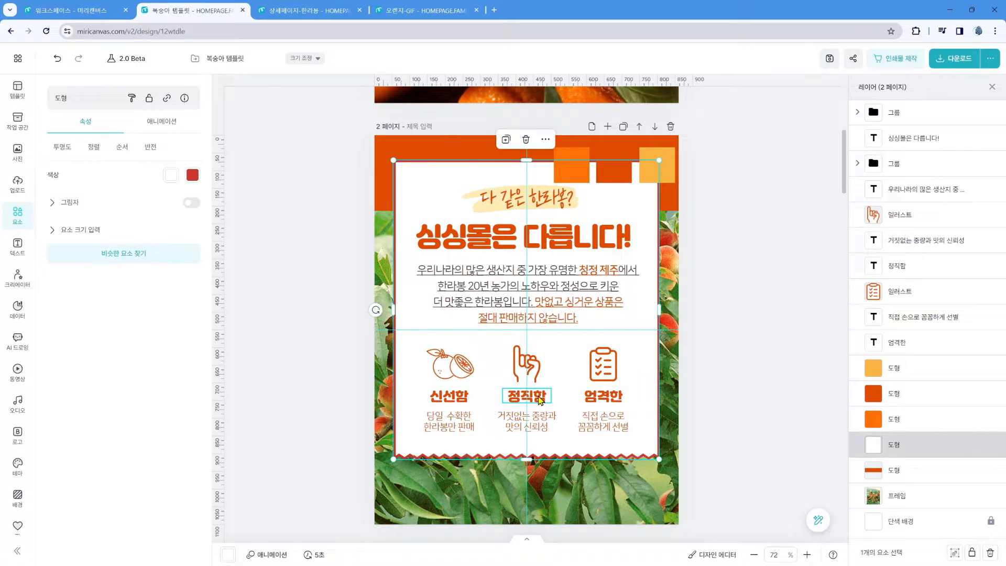
click(527, 364)
drag(494, 355, 556, 380)
key(ctrl+z)
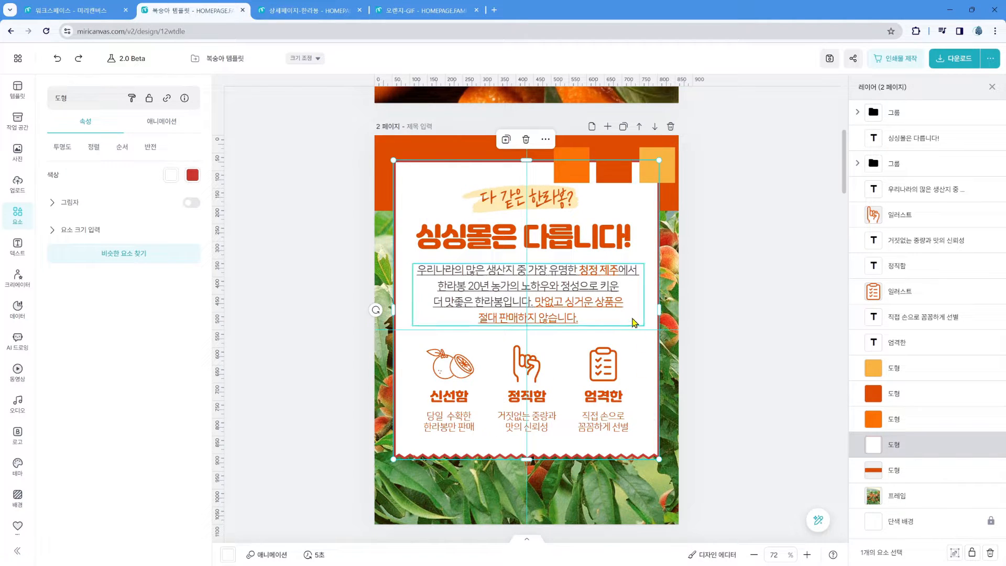
Step: Lock the white zigzag-edged card shape behind the text on page 2
mouse_move(994, 449)
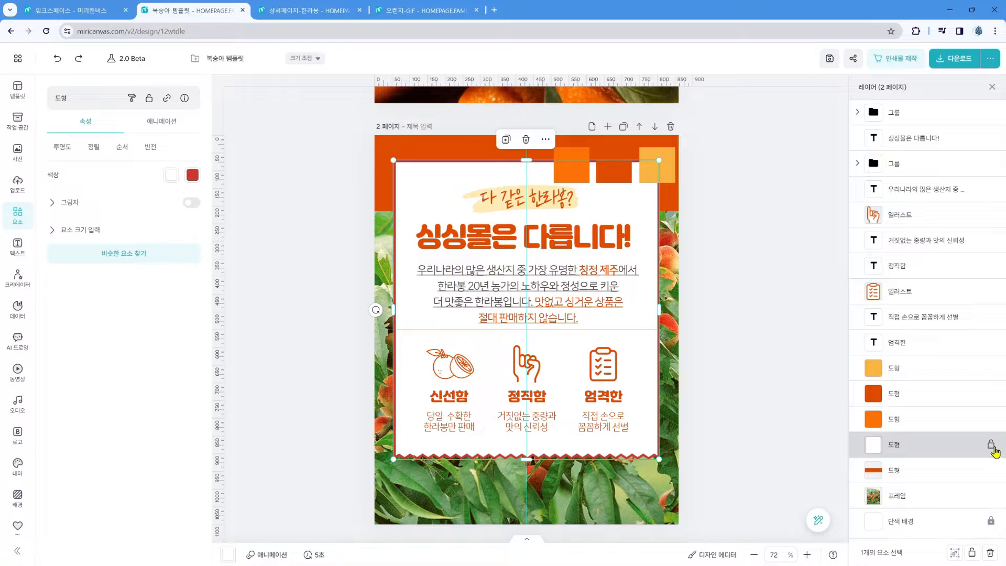
click(991, 446)
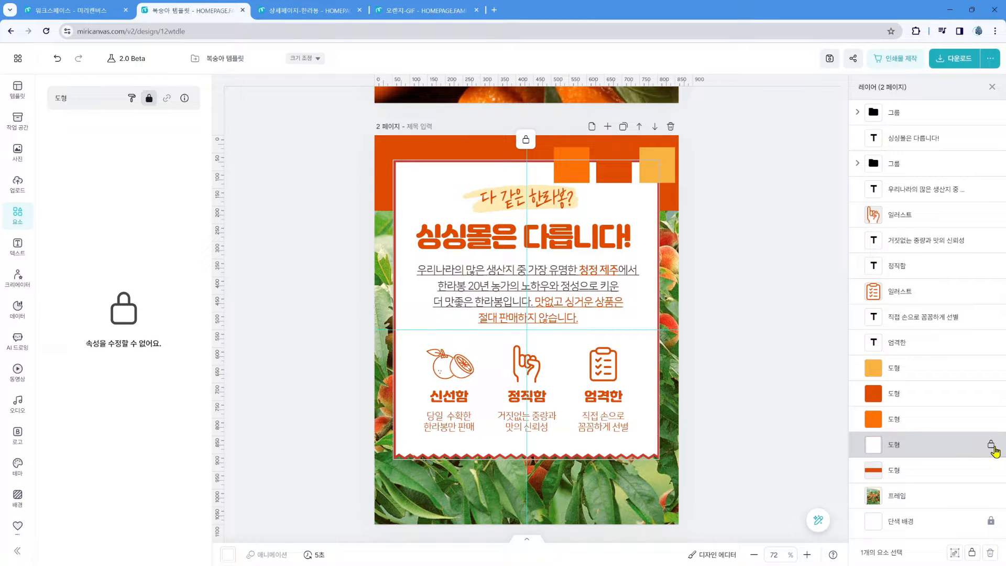
click(993, 447)
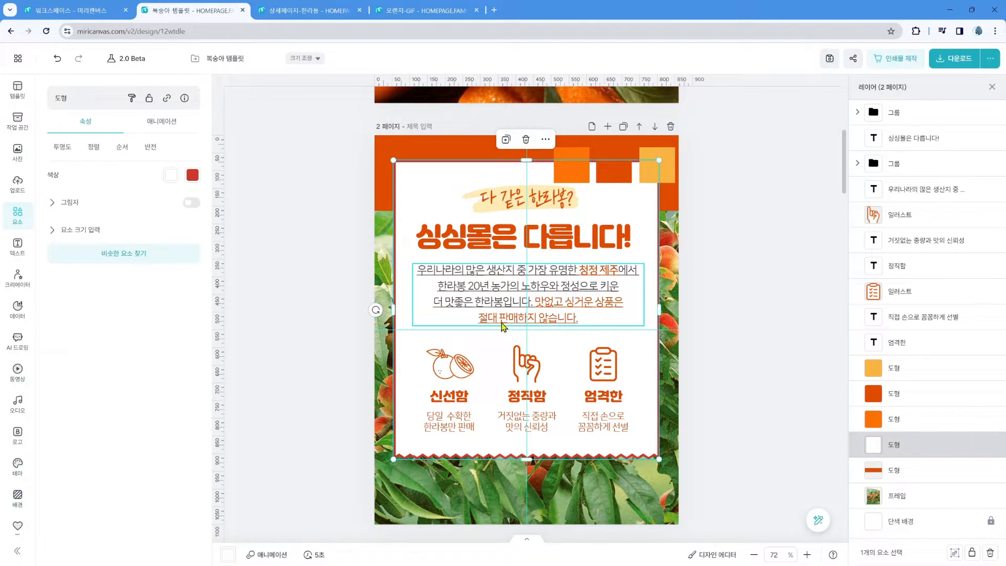
drag(497, 345, 522, 403)
key(ctrl+z)
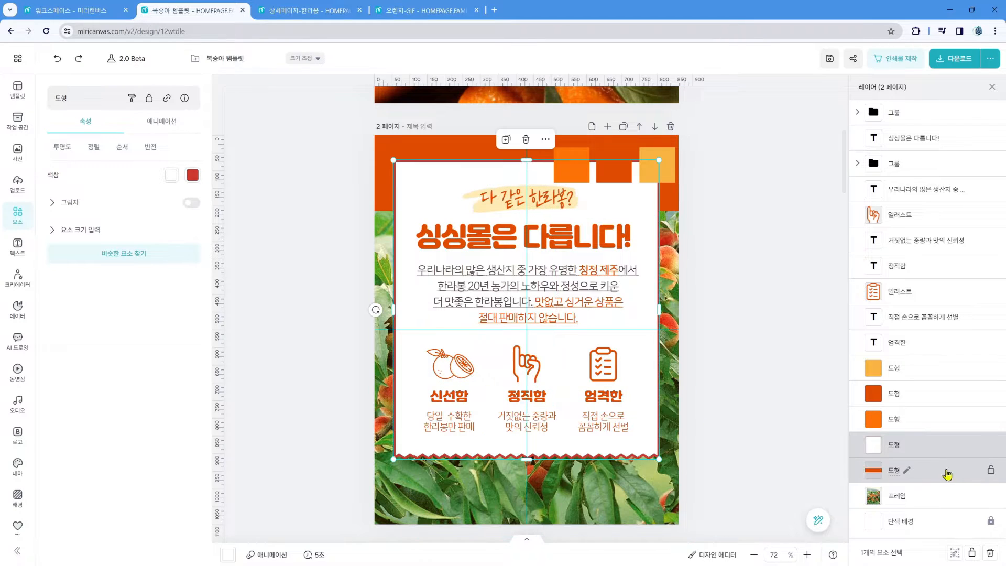
click(991, 447)
Step: Group the hand icon, title and caption of the 정직함 feature block
click(534, 422)
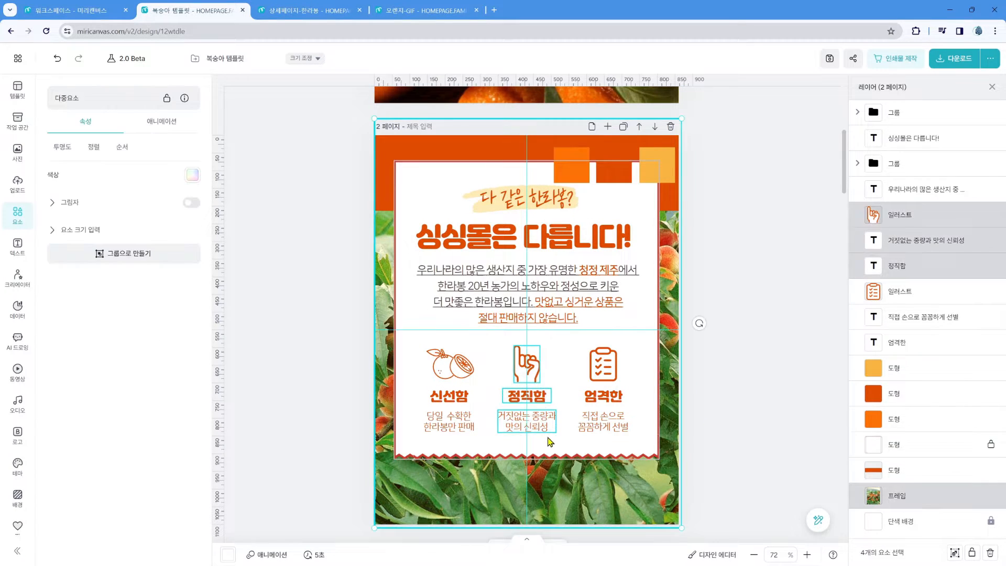
key(ctrl+z)
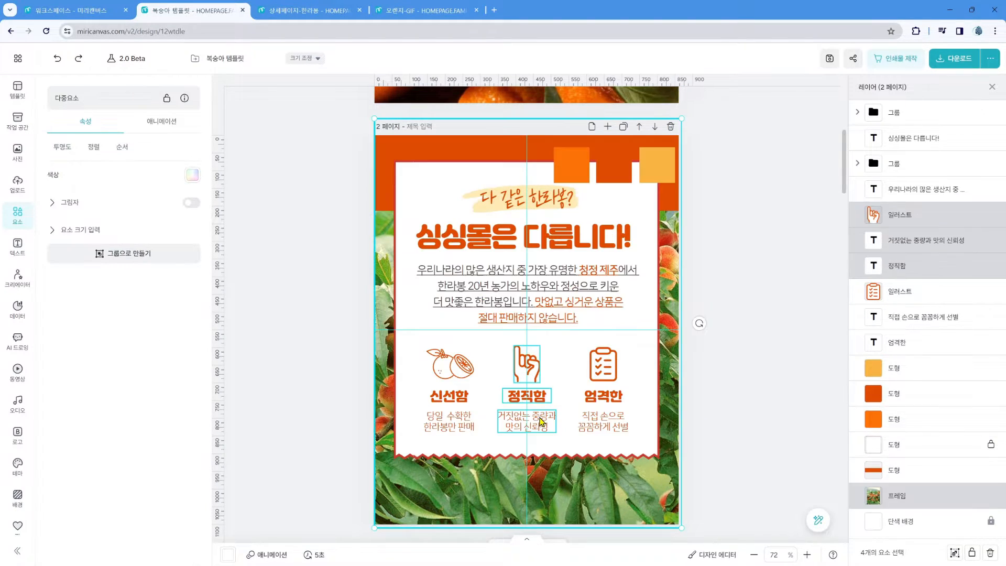
click(597, 374)
drag(562, 362, 513, 426)
key(ctrl+g)
Step: Group the clipboard icon, title and caption of the 엄격한 feature block on page 2
click(605, 362)
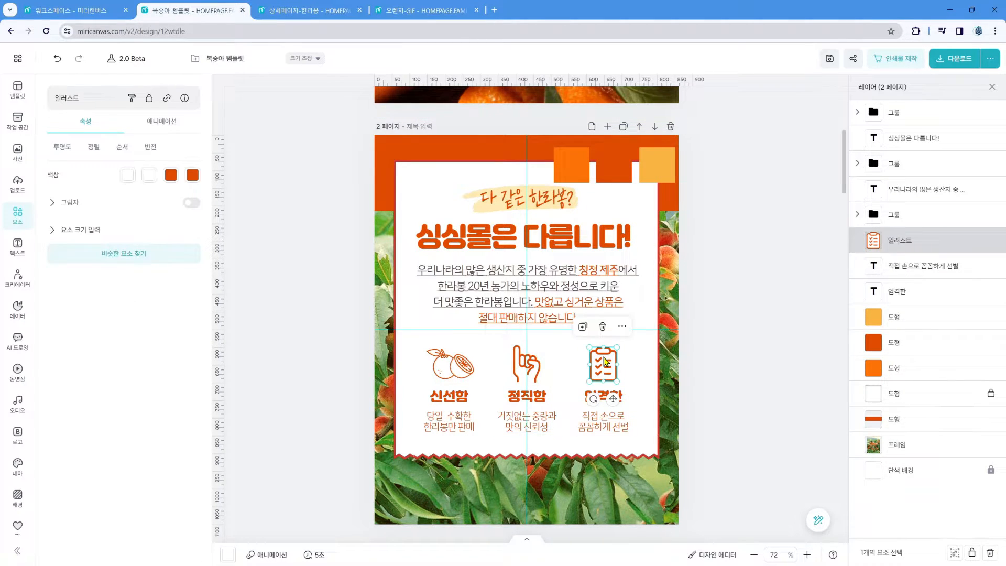
shift+click(603, 397)
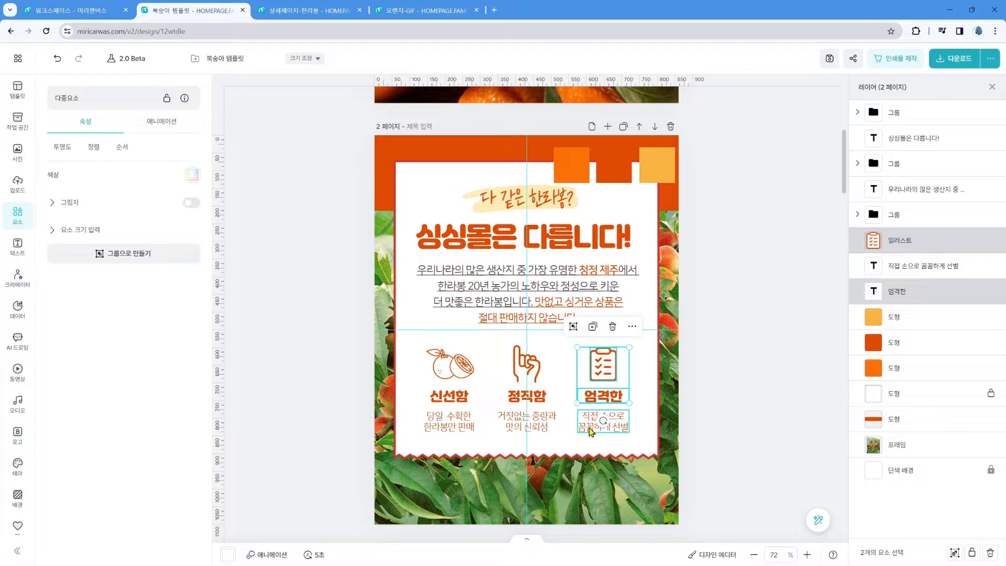
shift+click(602, 421)
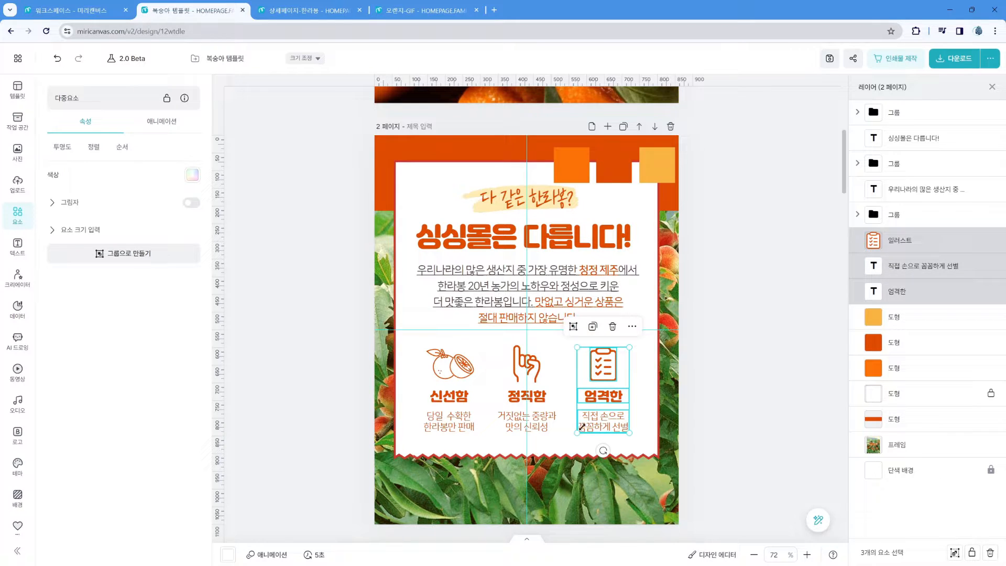
key(ctrl+g)
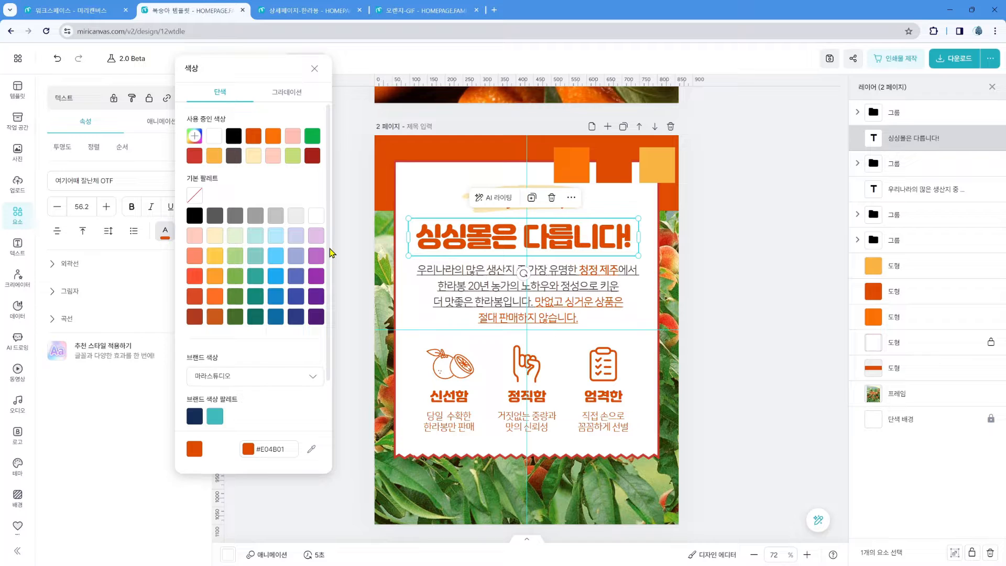
click(690, 268)
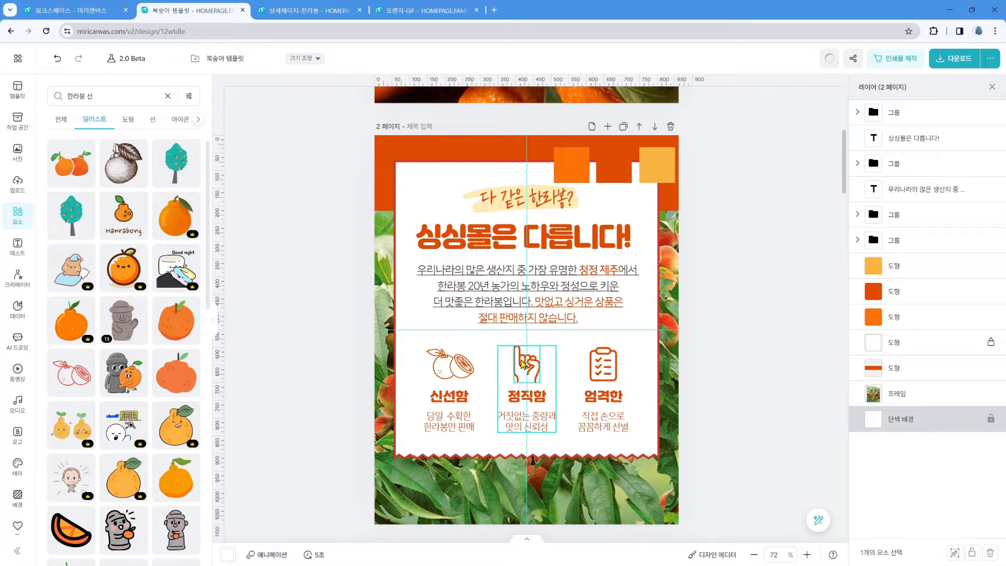
Step: Shift the peach-tree photo frame behind the card so that it covers page 2
click(530, 502)
drag(532, 504, 593, 502)
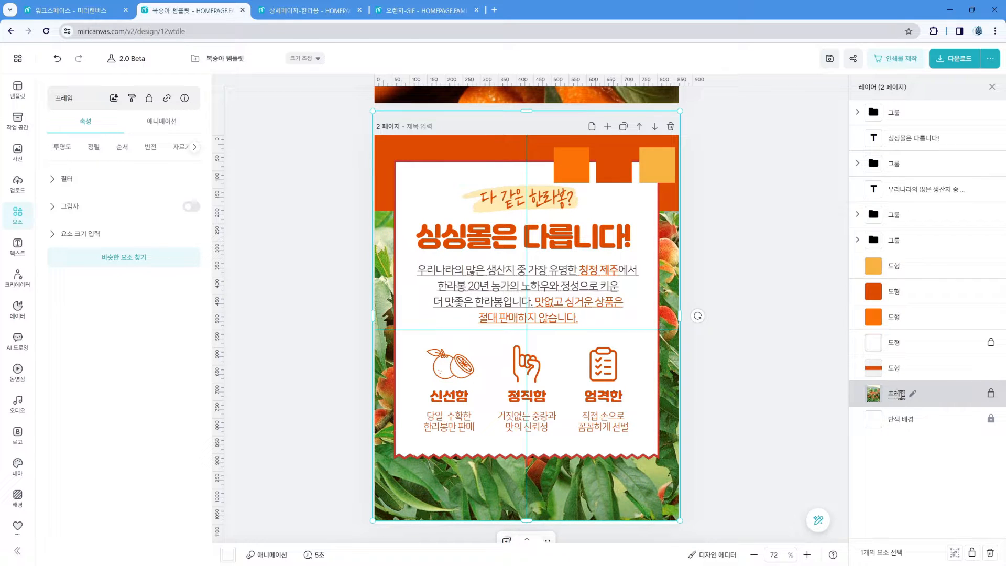
click(678, 431)
click(678, 430)
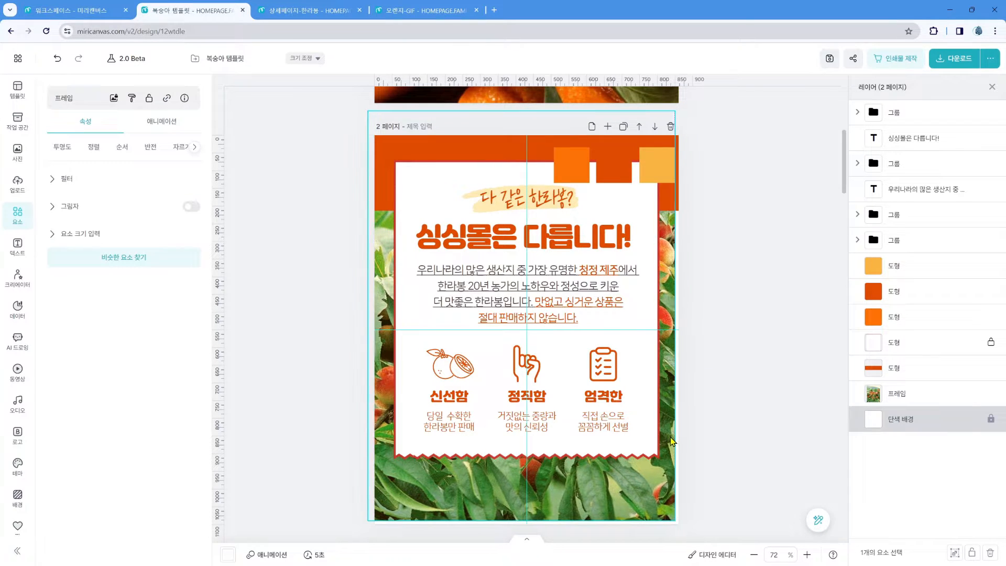
click(683, 428)
click(683, 427)
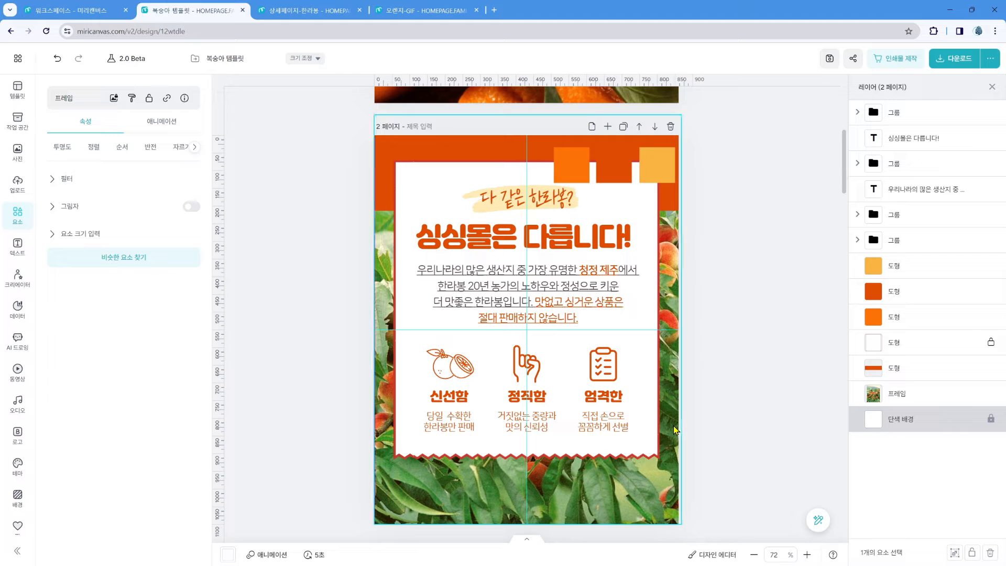
Step: Replace the peach-tree photo in page 2's background frame with the dark-leaved 한라봉 tree photo from the photo library
click(346, 341)
click(18, 151)
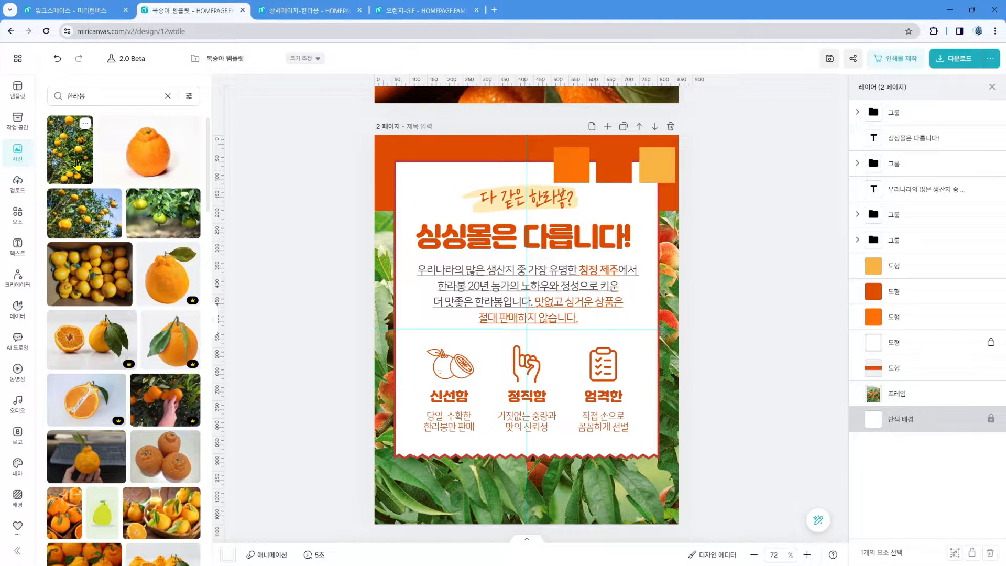
drag(76, 164, 389, 494)
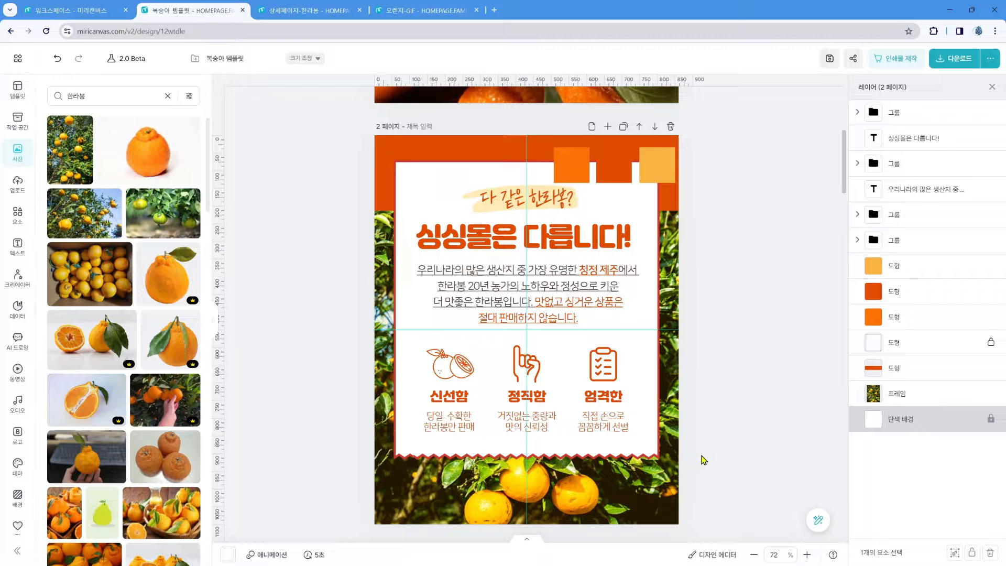
Step: Unlock the white zigzag-edged card and recolour its red border with #E04B01 sampled from the dark orange square
click(649, 434)
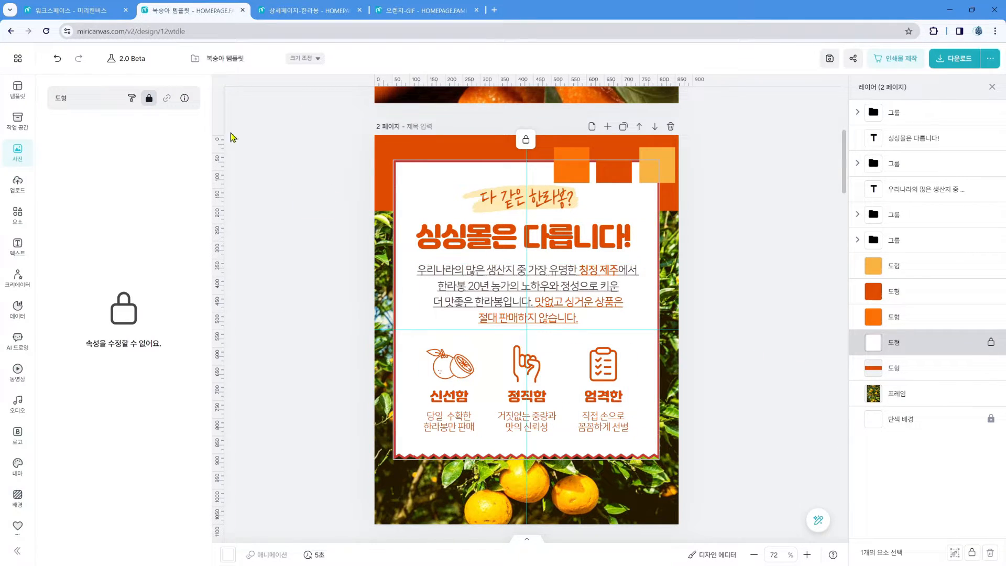
click(150, 98)
click(193, 174)
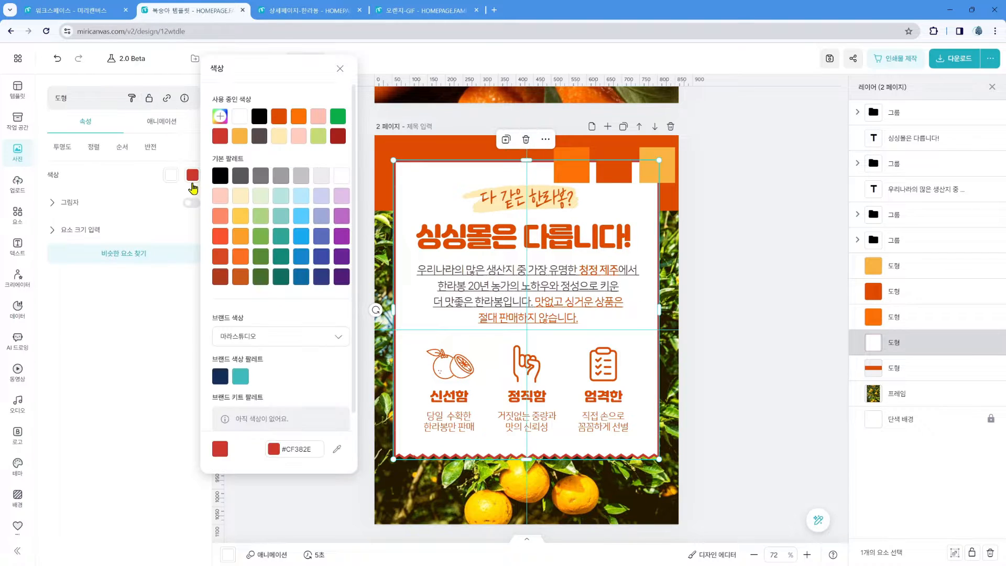
click(341, 452)
click(605, 185)
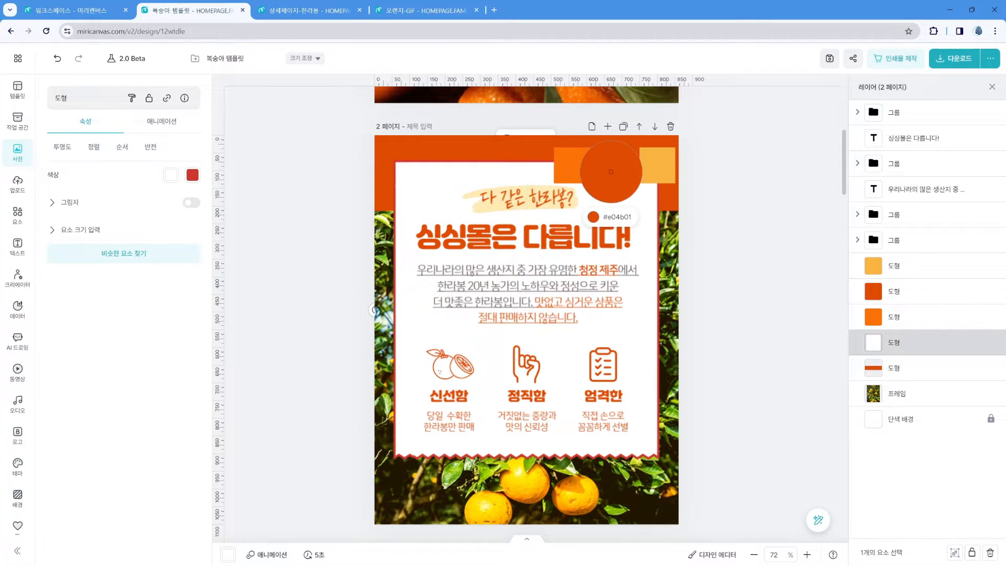
click(761, 202)
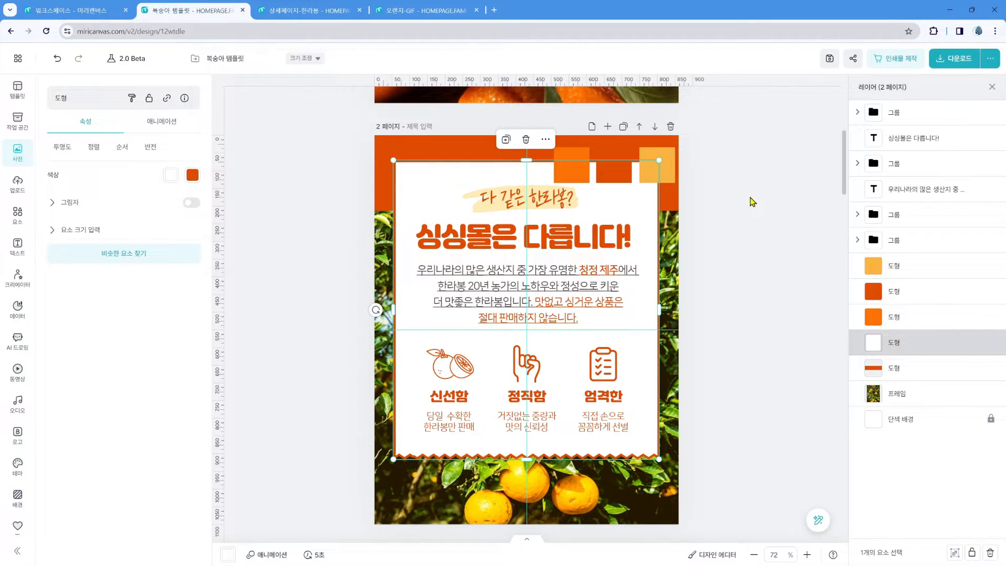
click(718, 200)
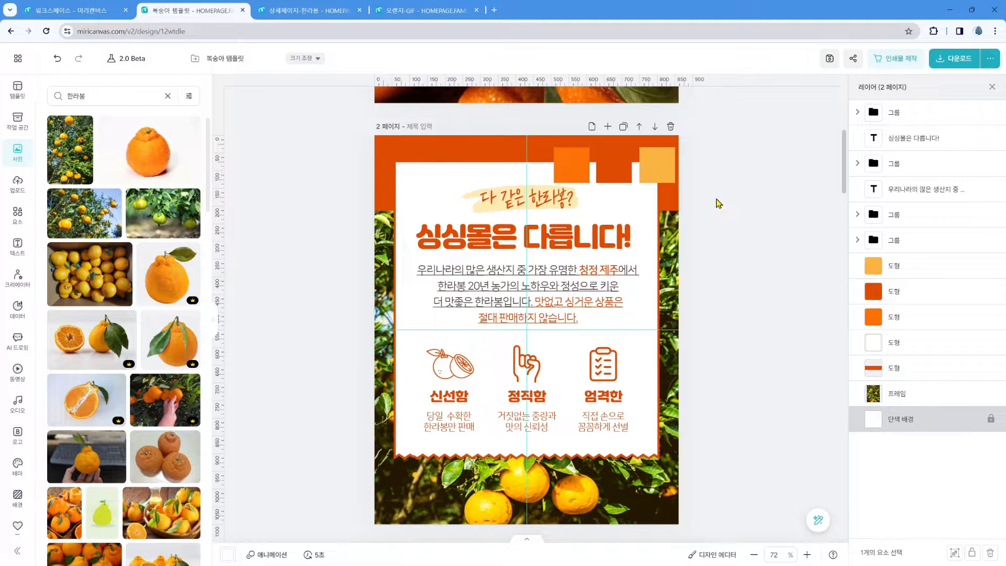
click(643, 340)
key(Escape)
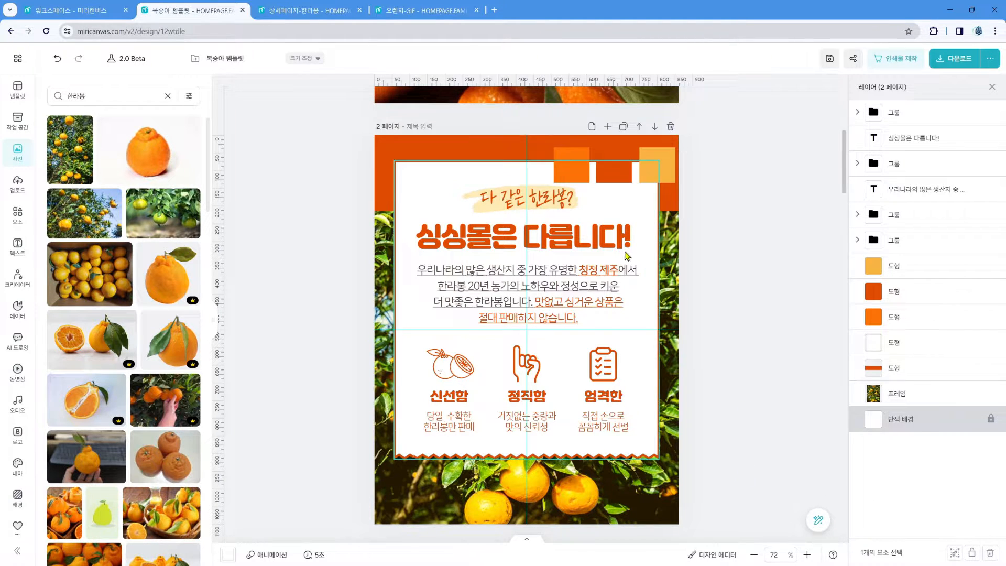
Step: Cut the three orange sample squares from page 2 and paste them onto page 3
click(569, 172)
shift+click(614, 167)
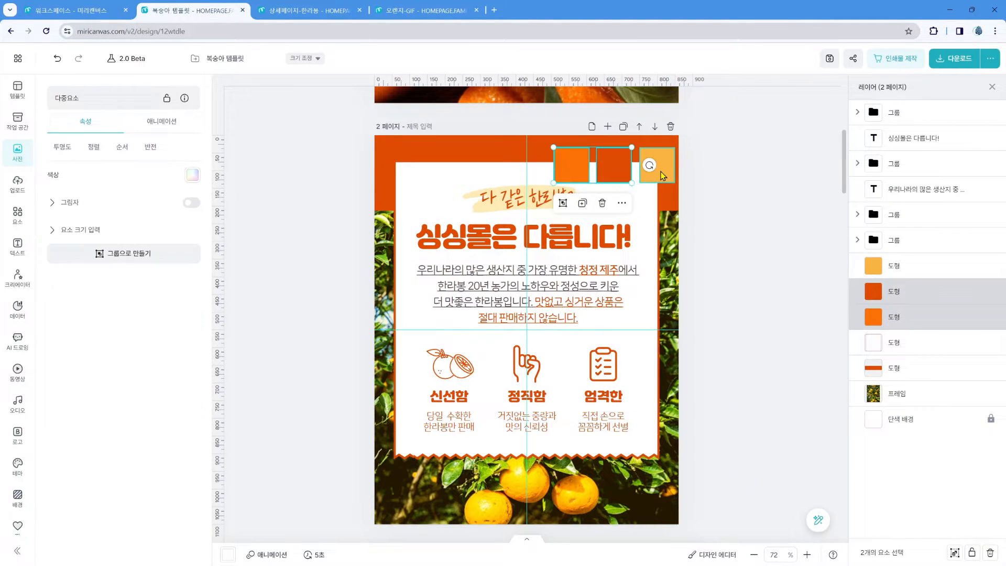
shift+click(662, 174)
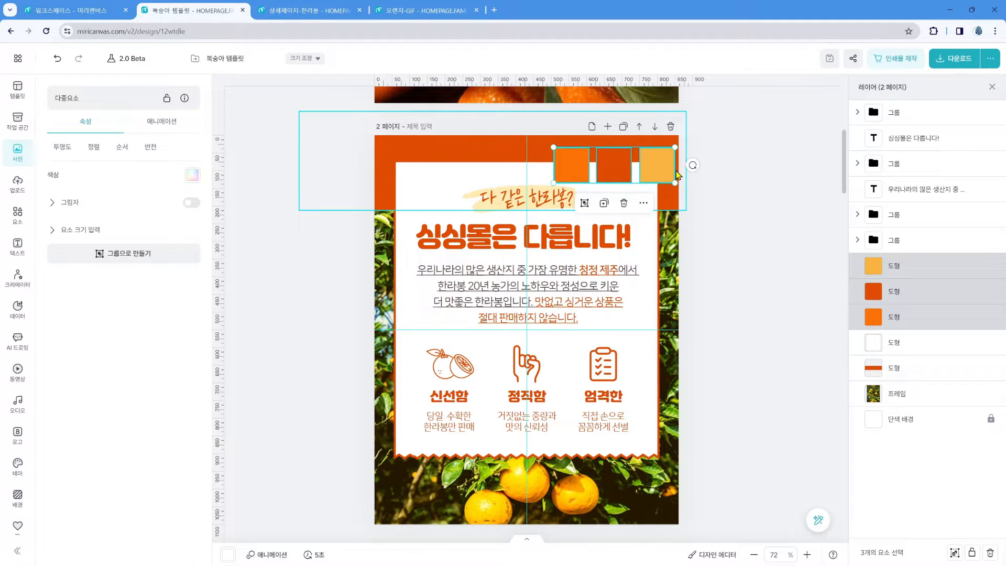
key(Delete)
scroll(736, 192, down, 5)
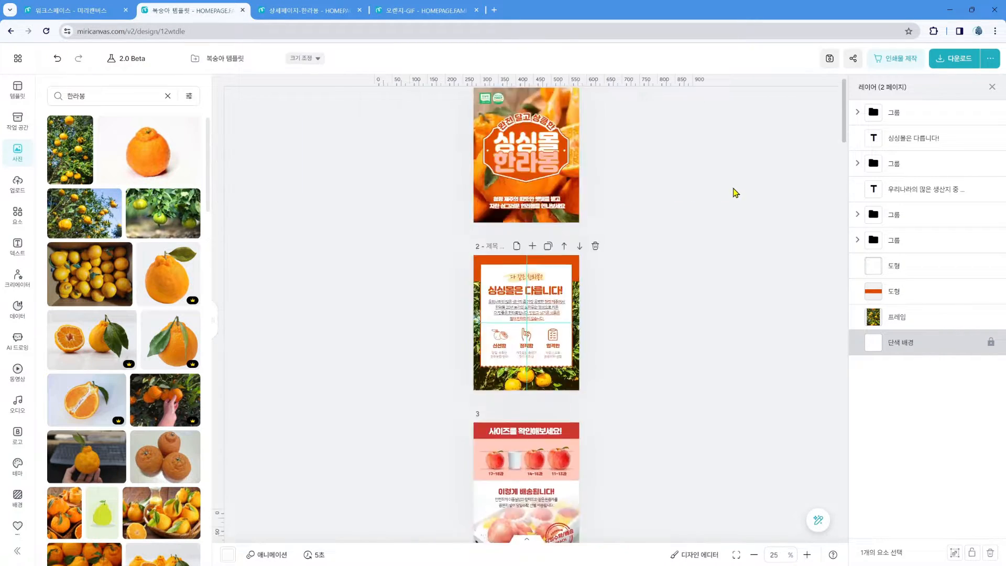
scroll(736, 193, down, 5)
scroll(713, 329, up, 5)
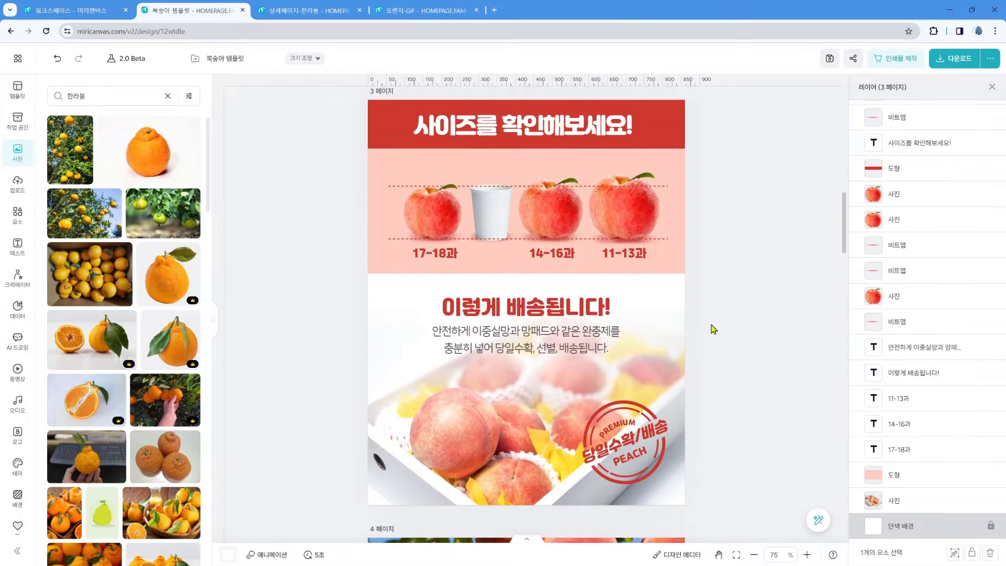
key(ctrl+v)
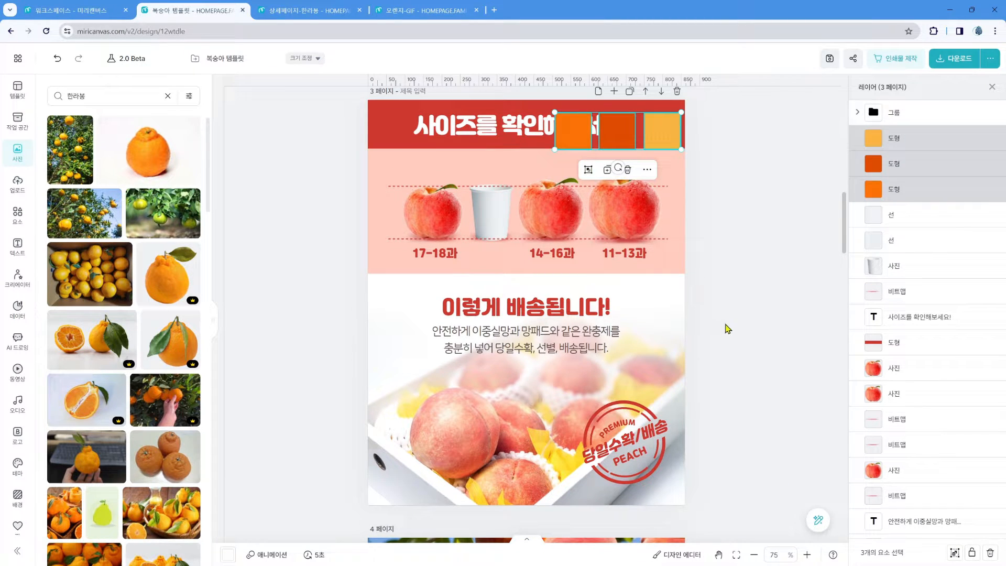
click(719, 286)
Step: Recolour the red heading band on page 3 with #E04B01 sampled from the dark orange square
click(388, 131)
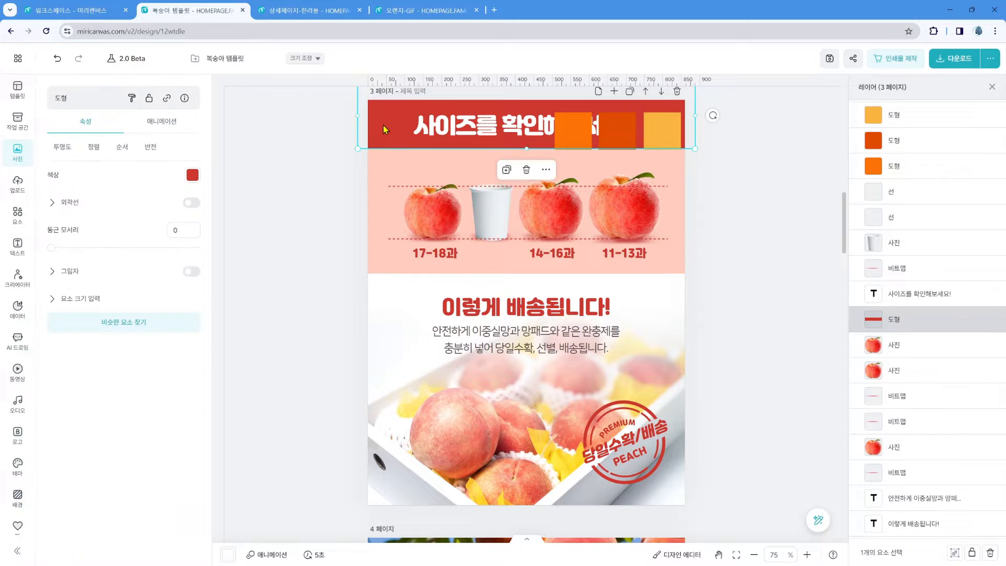
click(192, 175)
click(337, 439)
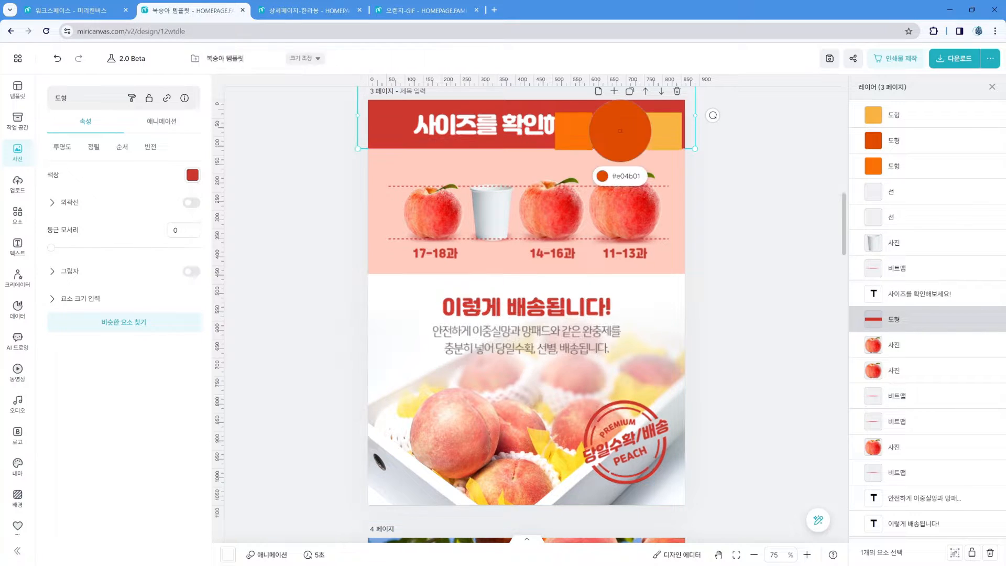
click(621, 136)
click(779, 229)
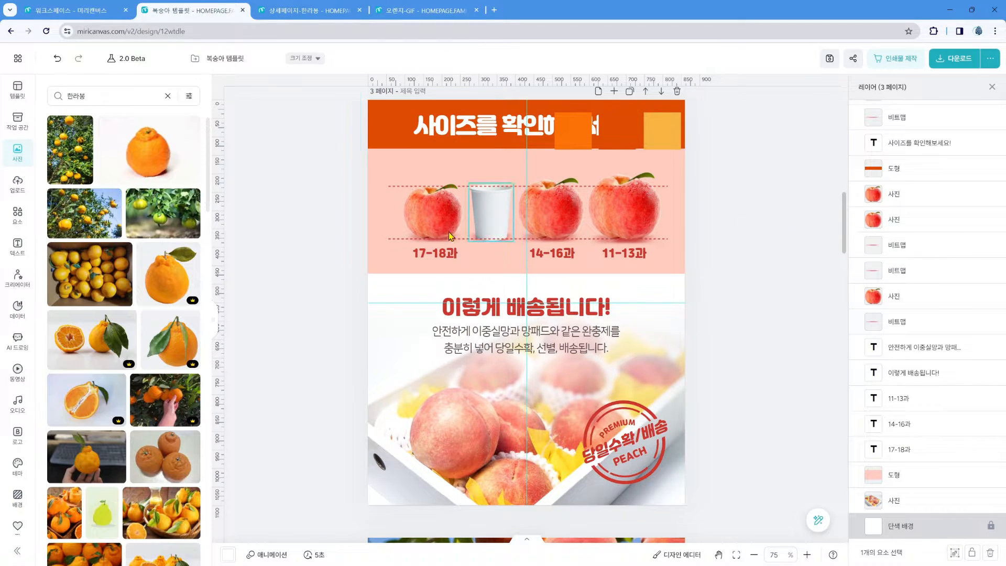
Step: Recolour the pink size-comparison panel on page 3 with the sampled #F9B341, and adjust the hue to pale yellow #FEEFBE
click(383, 192)
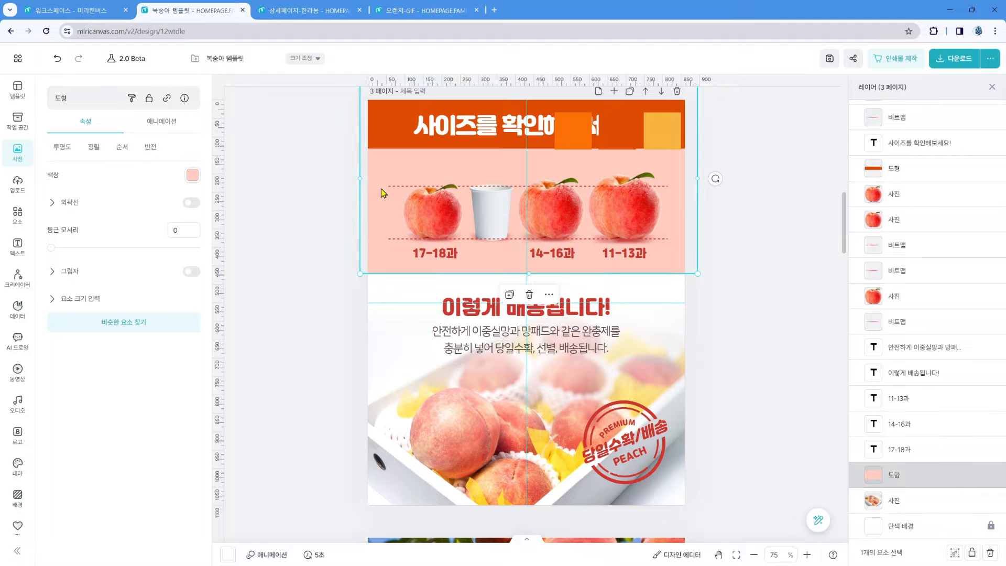
click(192, 176)
click(337, 448)
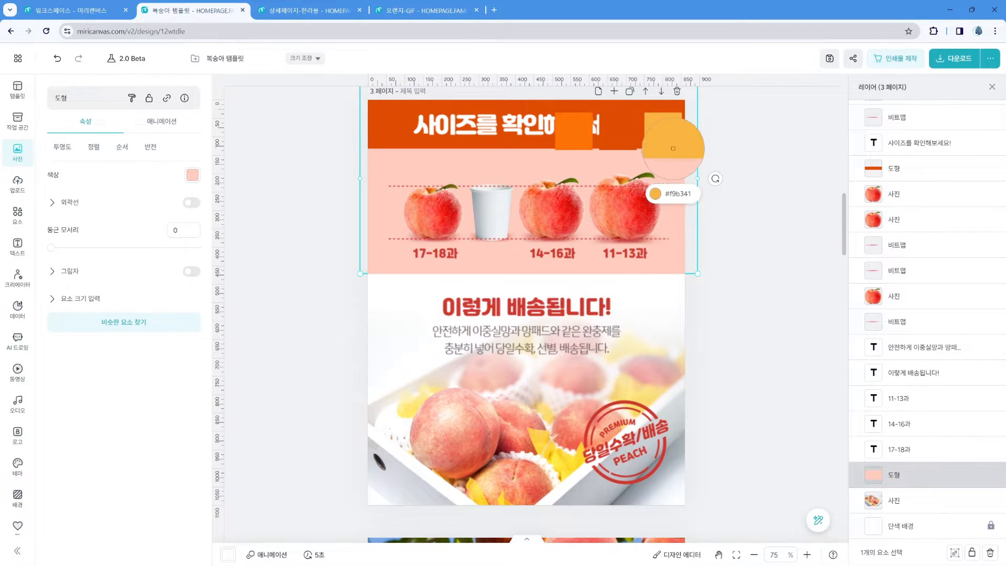
click(662, 131)
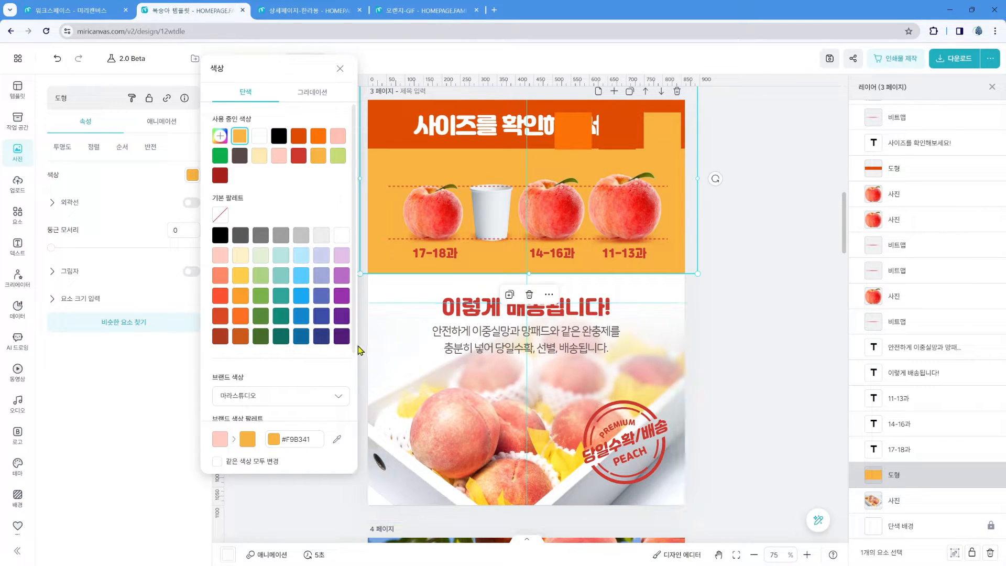
click(221, 140)
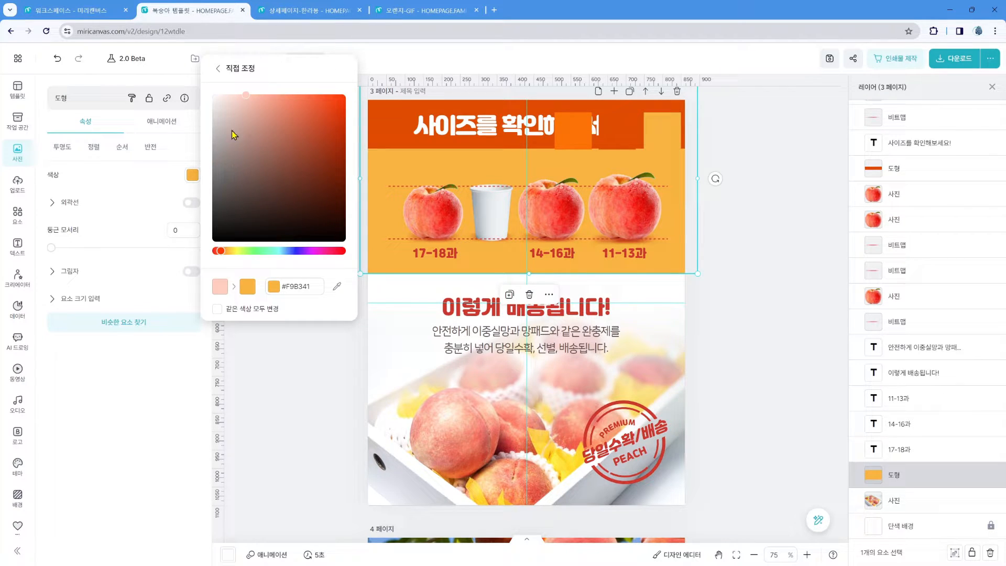
drag(230, 254, 233, 255)
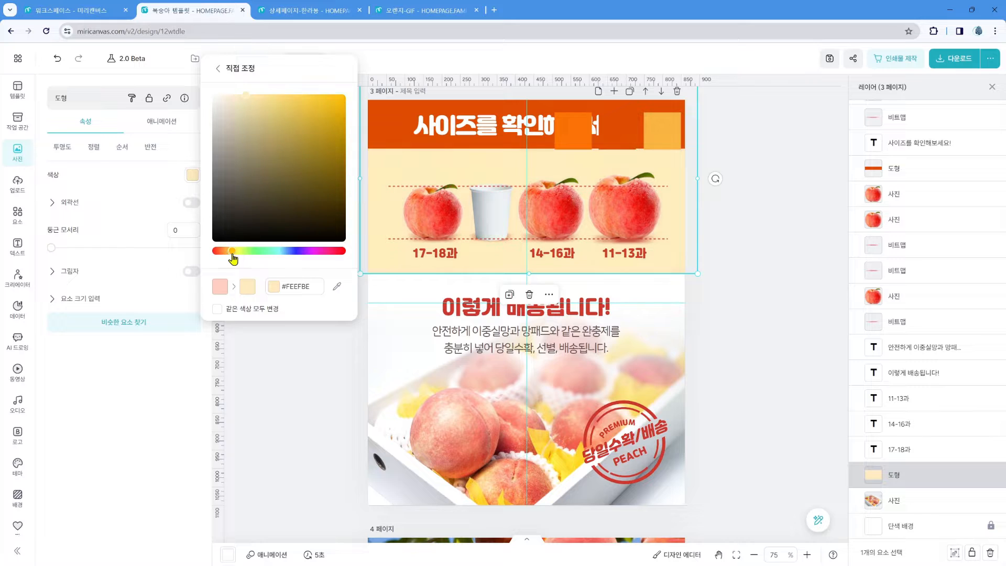
click(750, 232)
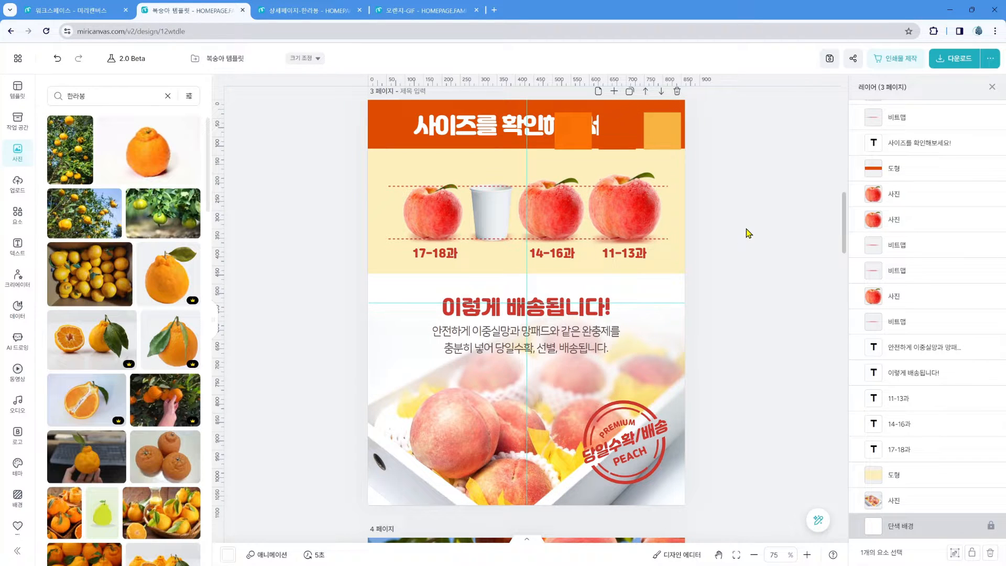
Step: Resample #F9B341 for the size-comparison panel and fine-tune its custom colour to pale yellow #FEF3BE
click(377, 182)
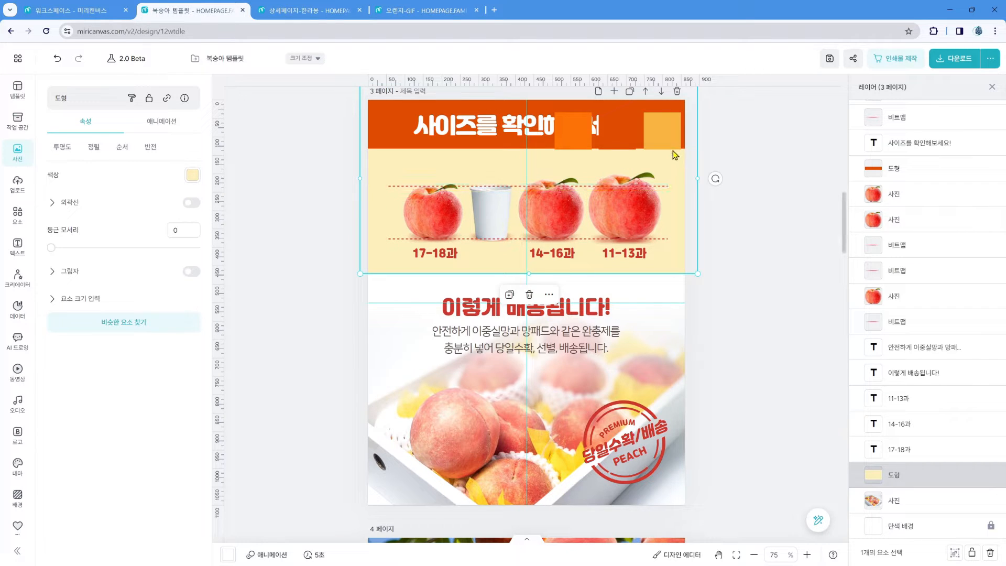
key(i)
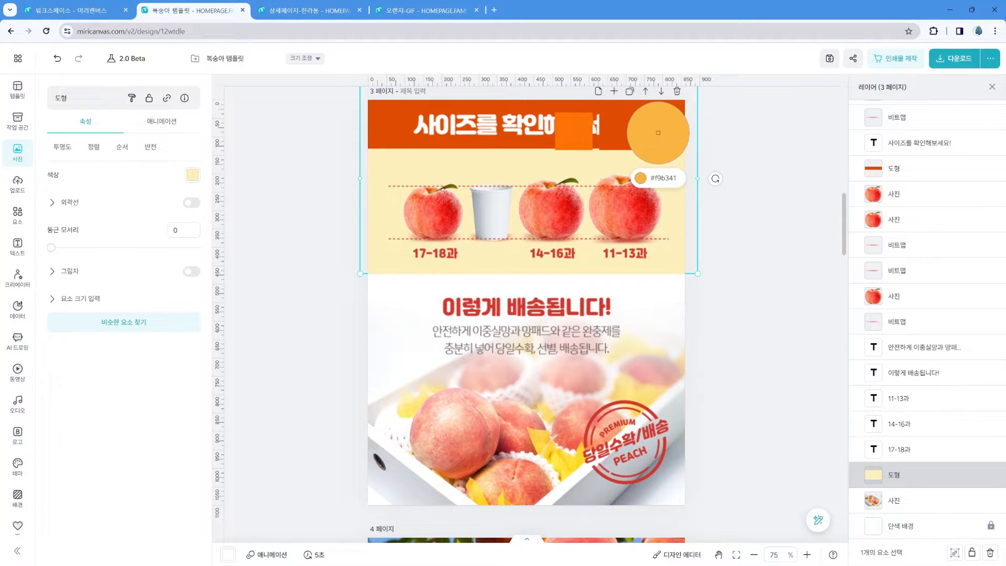
click(661, 138)
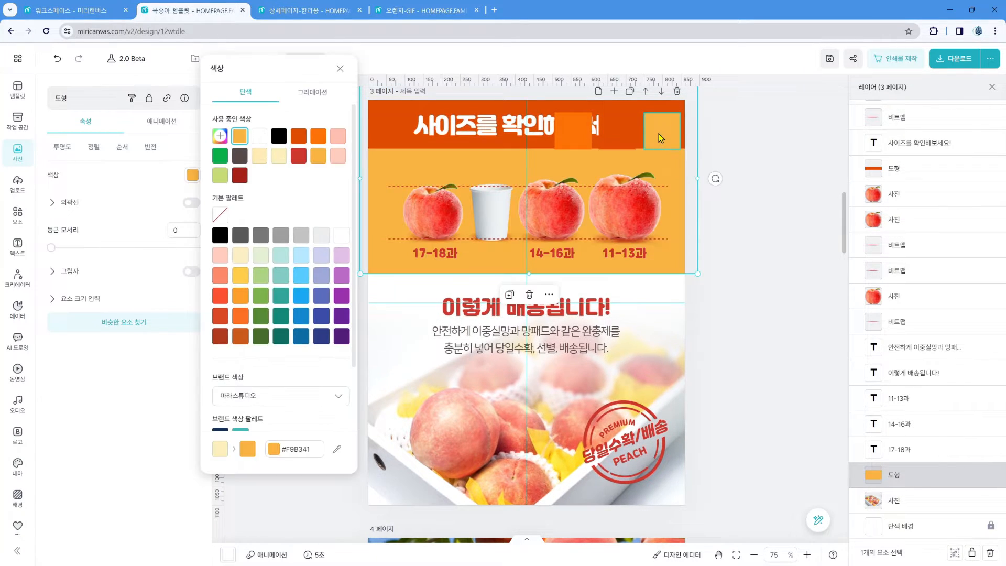
click(220, 136)
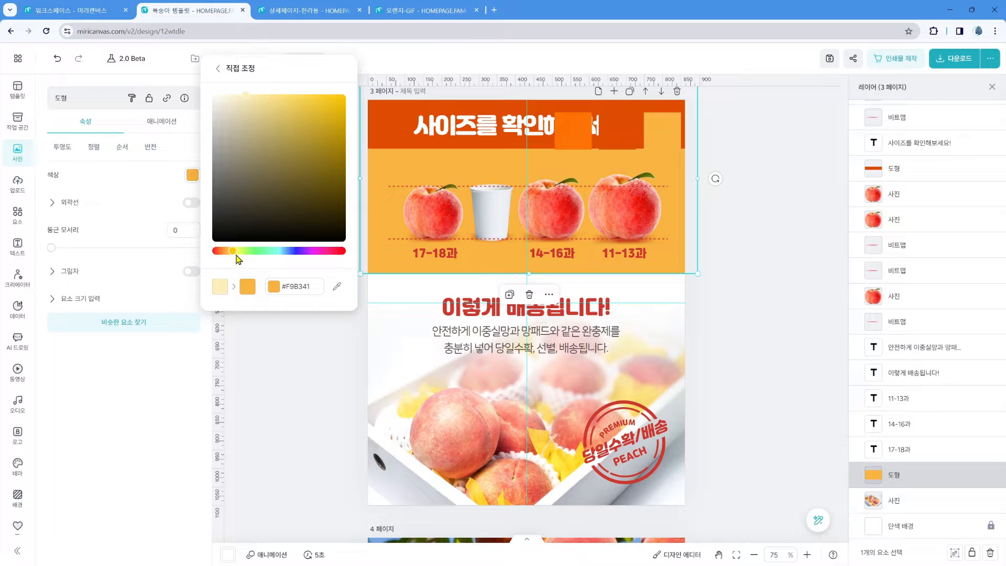
mouse_move(237, 251)
mouse_down()
mouse_move(218, 252)
mouse_move(233, 252)
mouse_up()
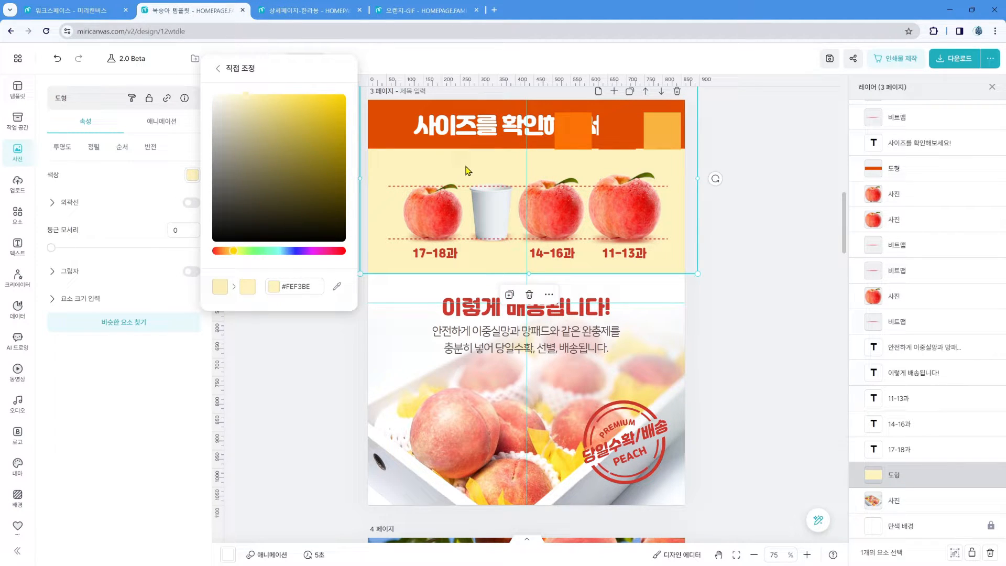
click(722, 207)
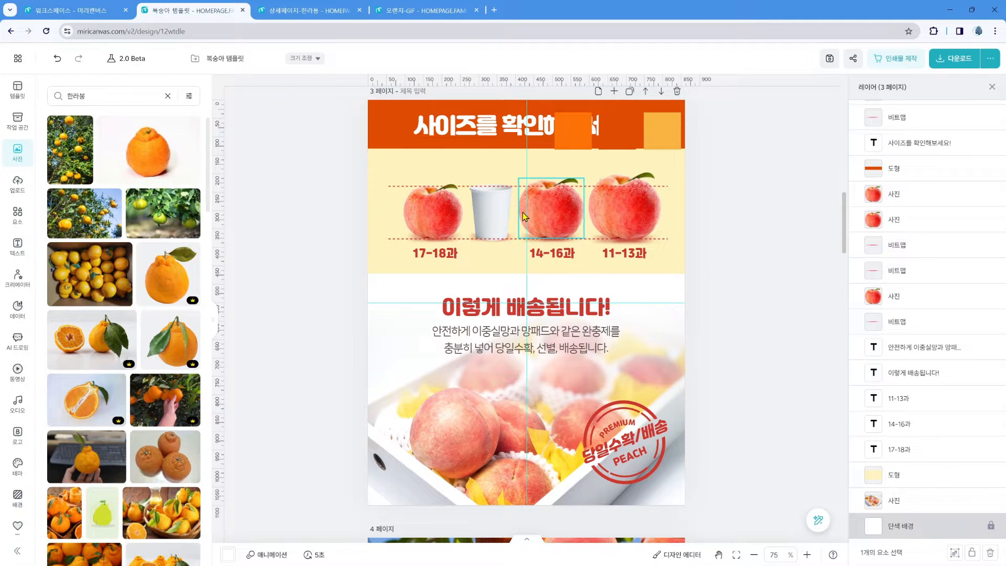
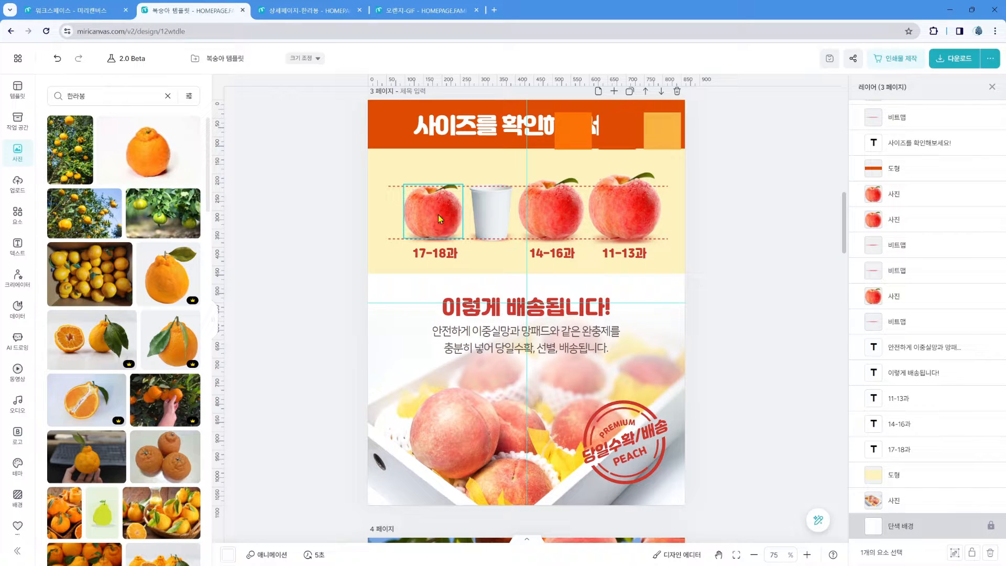
click(151, 166)
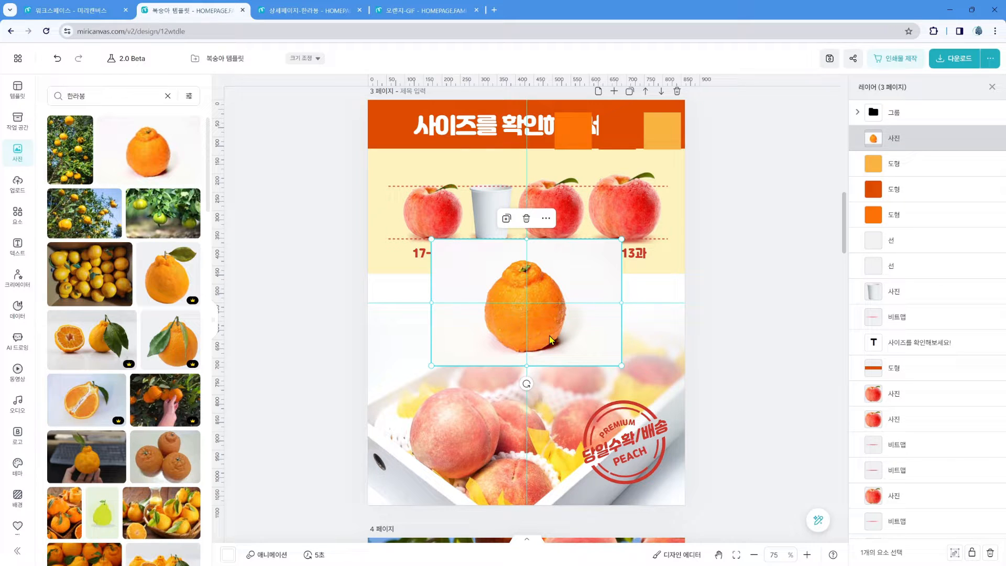
key(Delete)
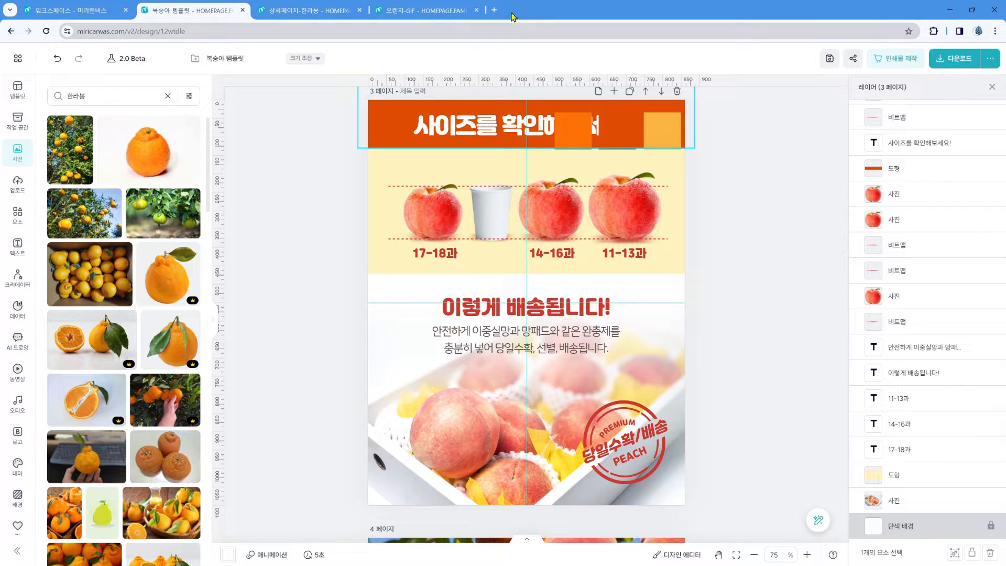
Step: Open the Pexels stock photo site in a new browser tab
click(495, 10)
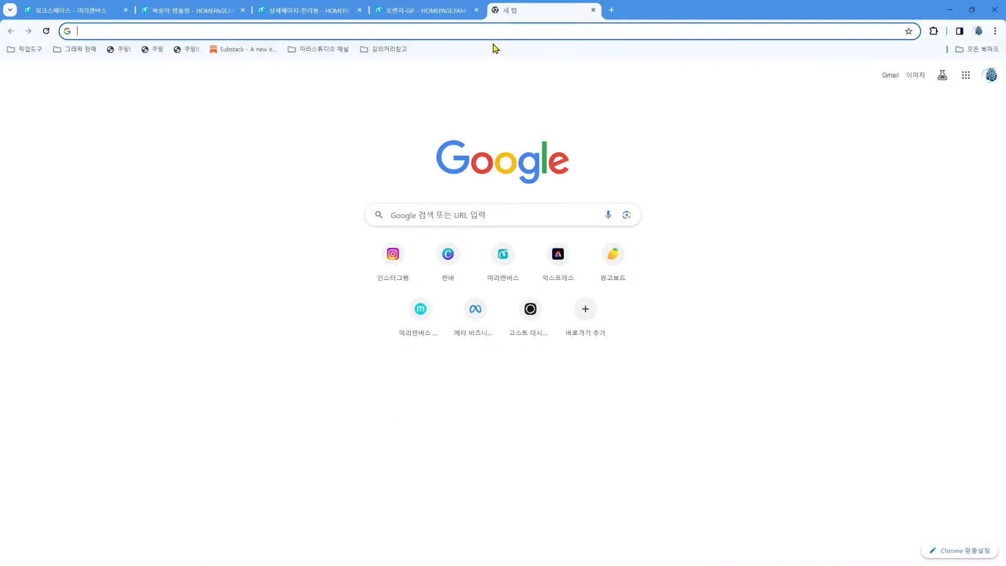
click(495, 31)
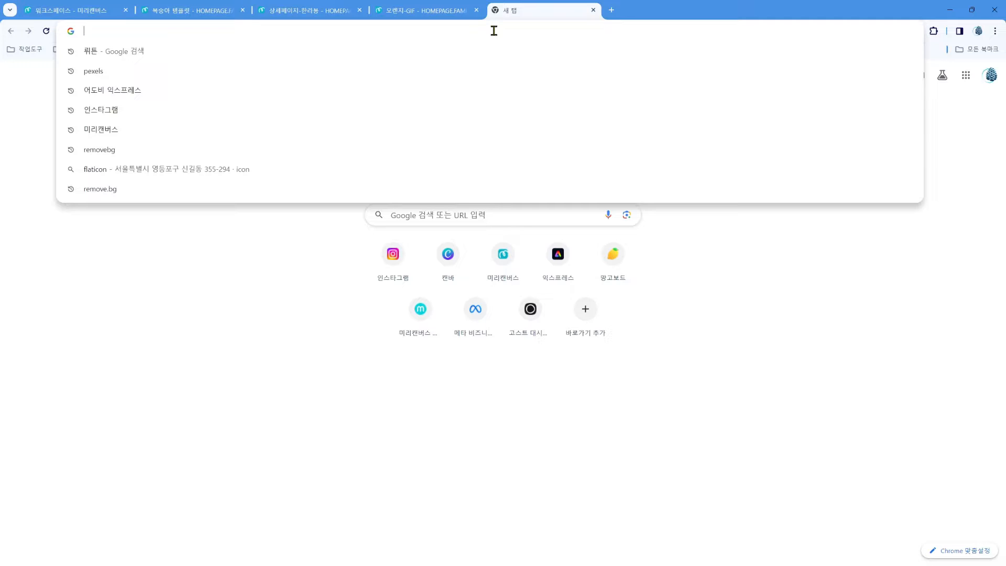
text(ㅔㄷ)
key(BackSpace)
key(BackSpace)
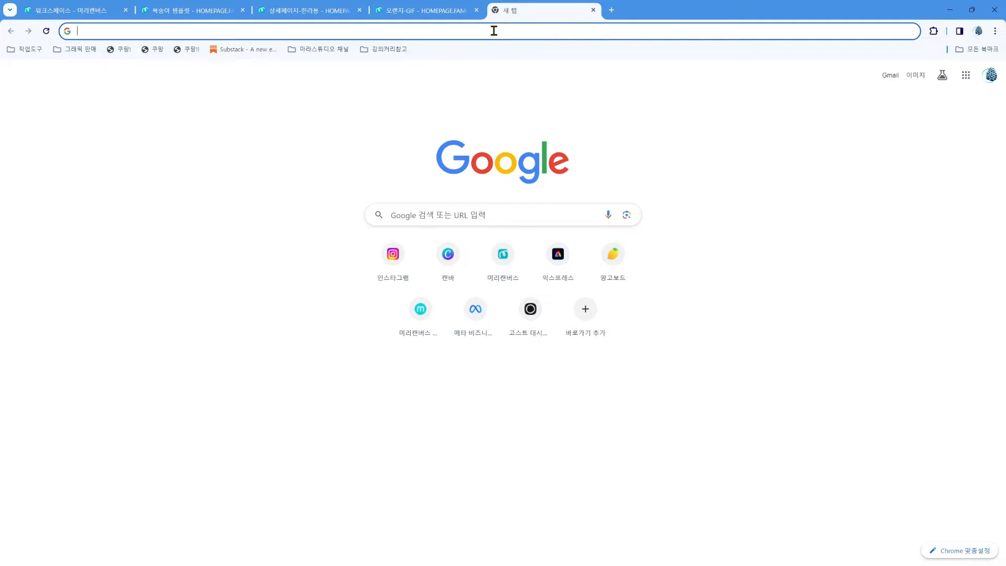
text(pex)
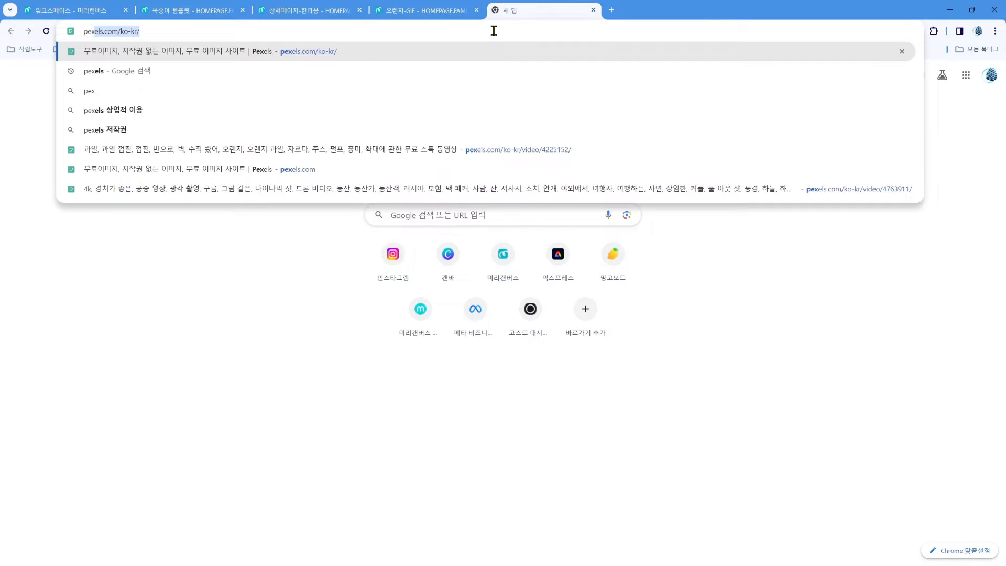
key(Return)
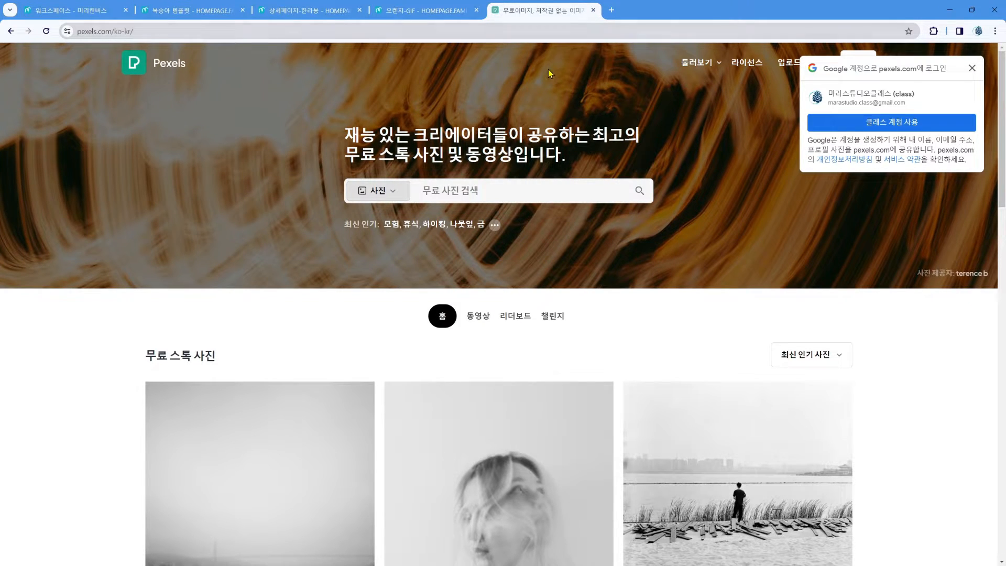
Step: Search Pexels for 오렌지 photos
drag(152, 31, 82, 41)
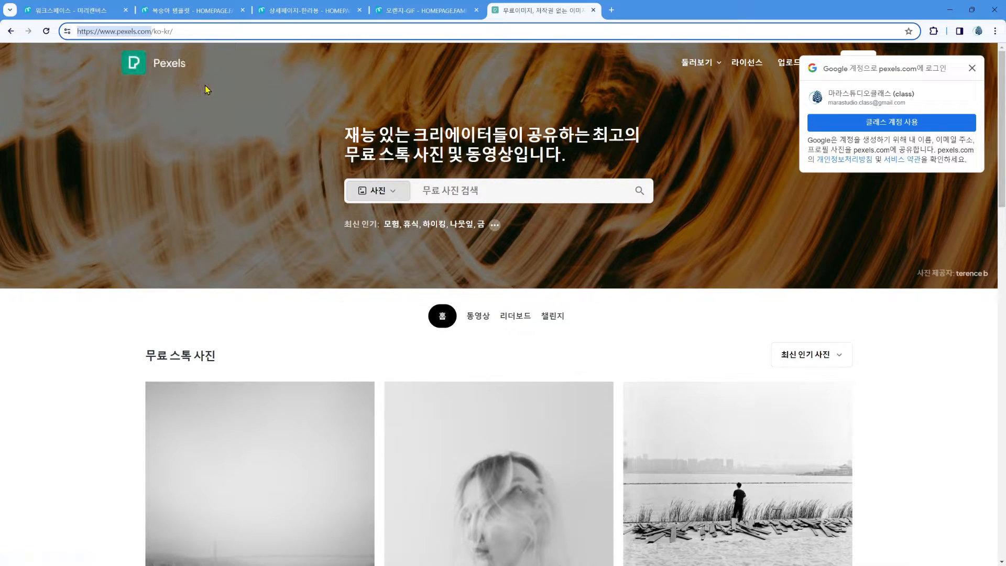
click(462, 193)
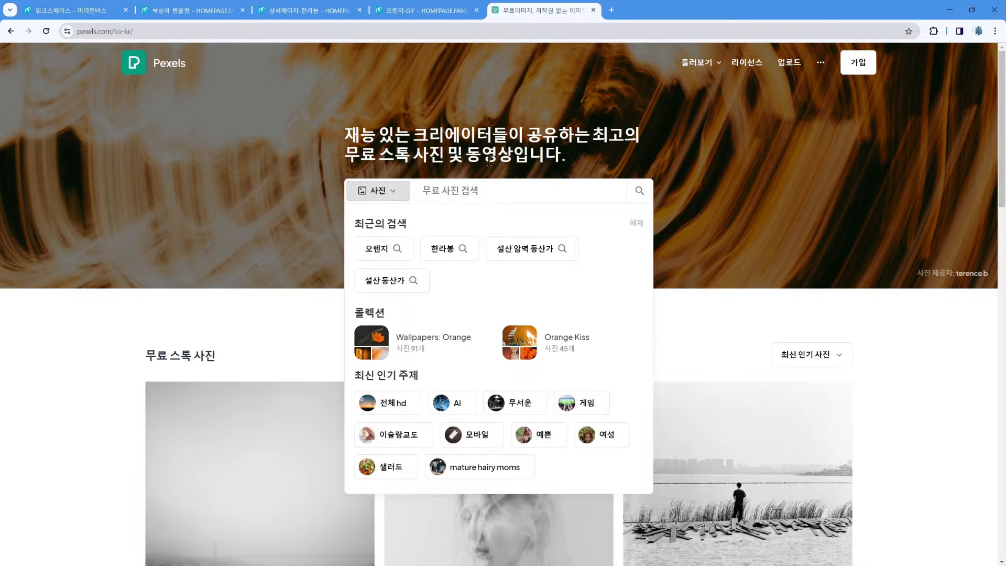
text(dhfpswl)
key(ctrl+a)
text(오렌지)
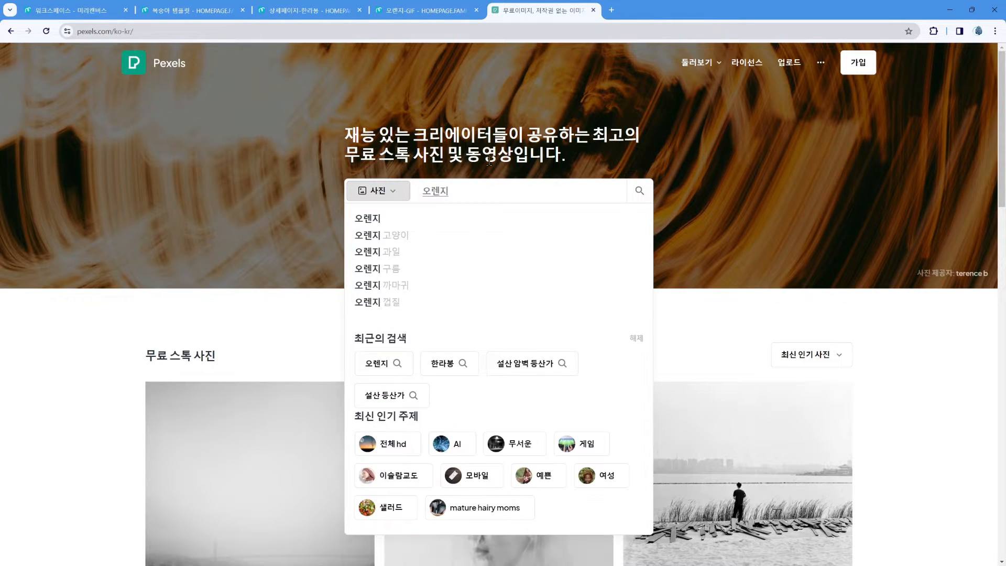
key(Return)
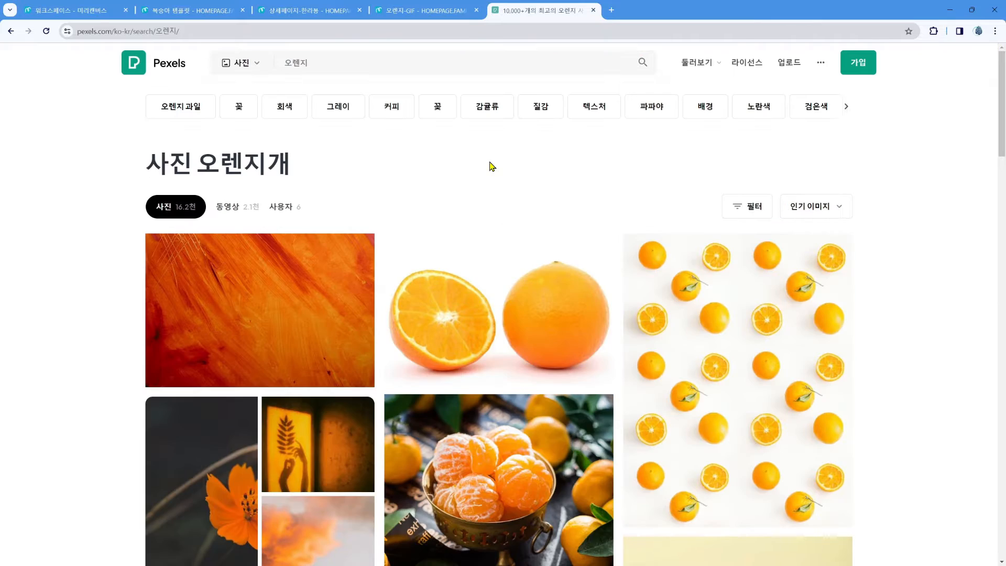
Step: Download the Pixabay photo of a halved and a whole orange on white, and dismiss the thank-you dialog
mouse_move(768, 366)
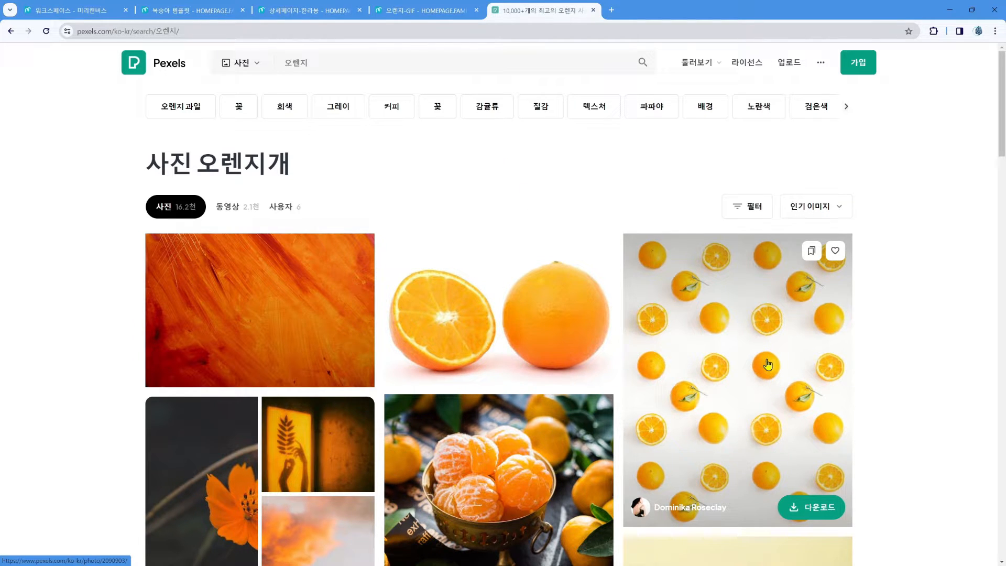
mouse_move(575, 327)
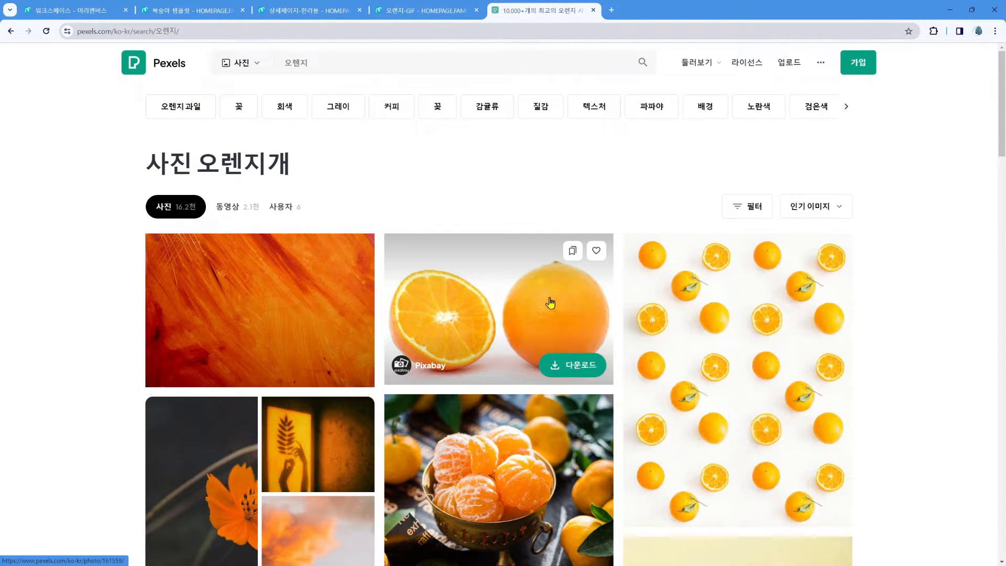
mouse_move(664, 435)
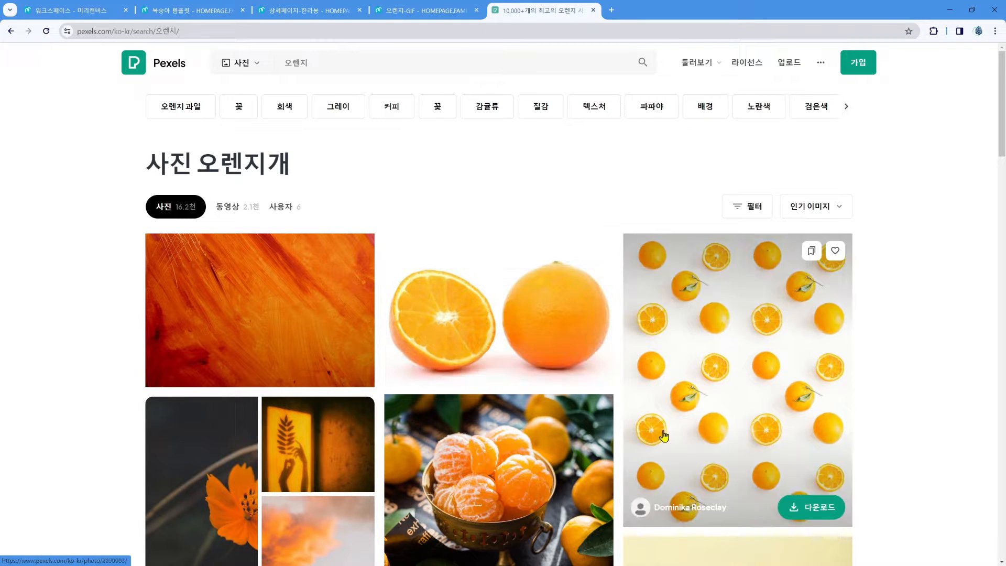
click(583, 366)
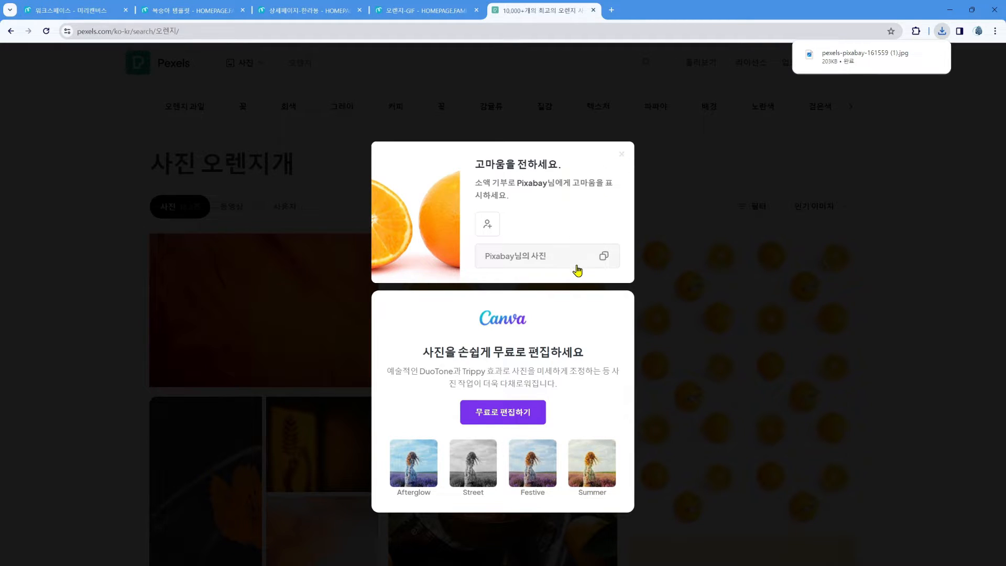
click(622, 155)
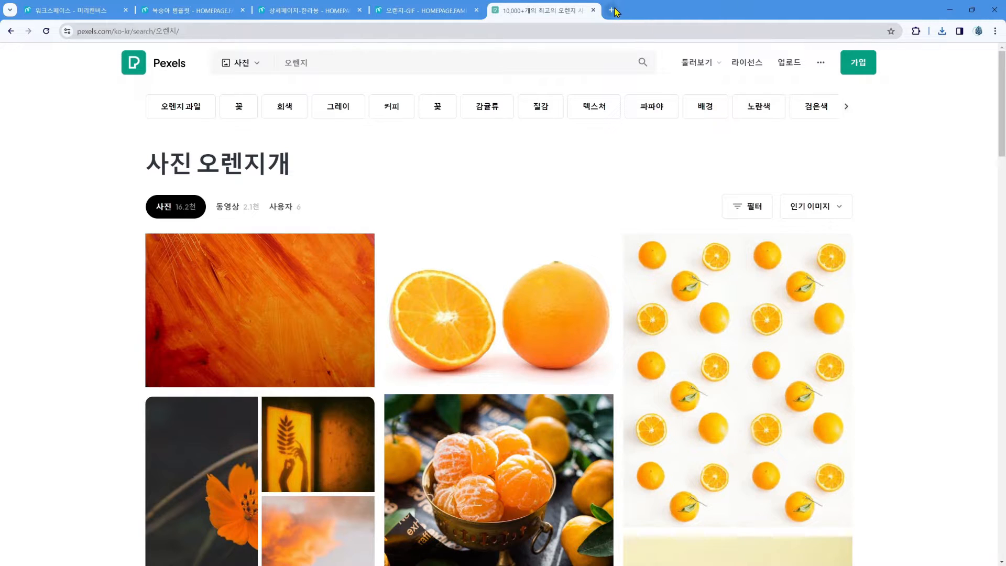
Step: Find remove.bg through Google in a new tab and upload the downloaded orange photo for background removal
click(612, 10)
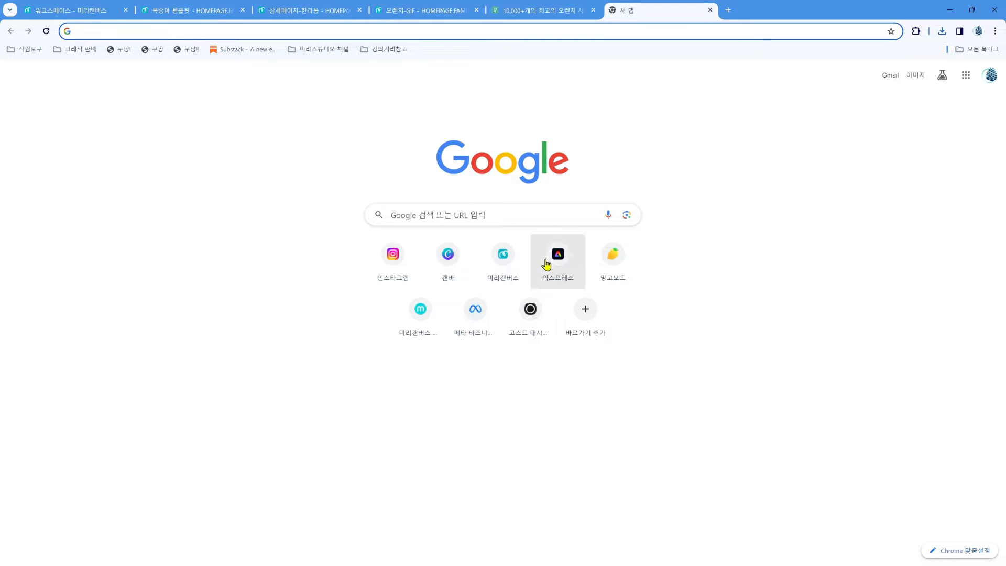
click(552, 213)
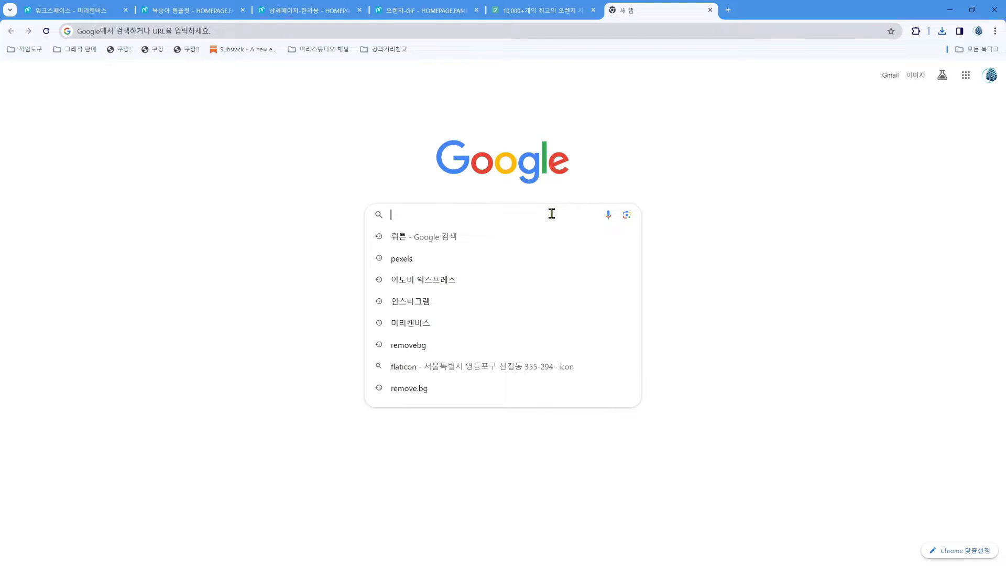
click(474, 347)
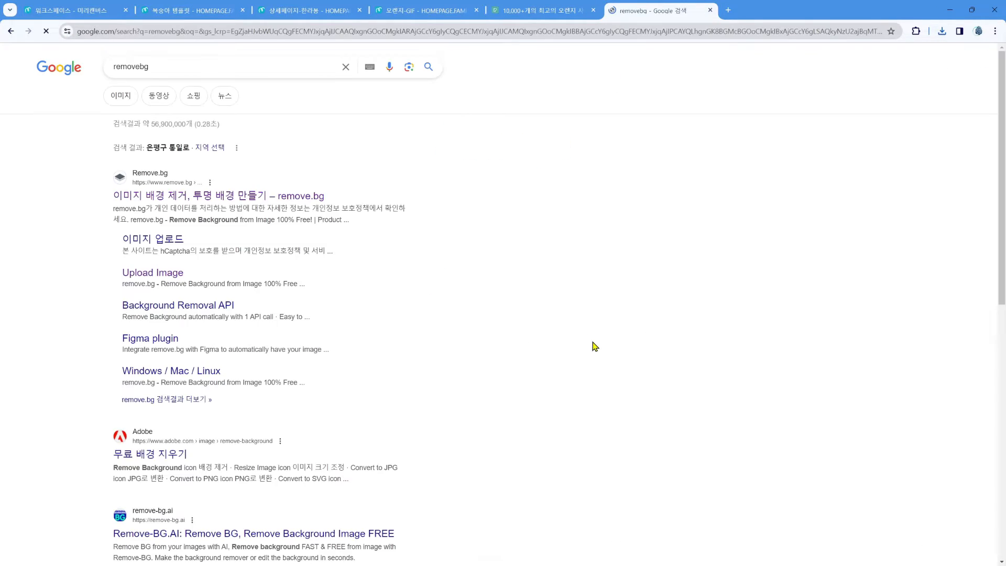
click(218, 199)
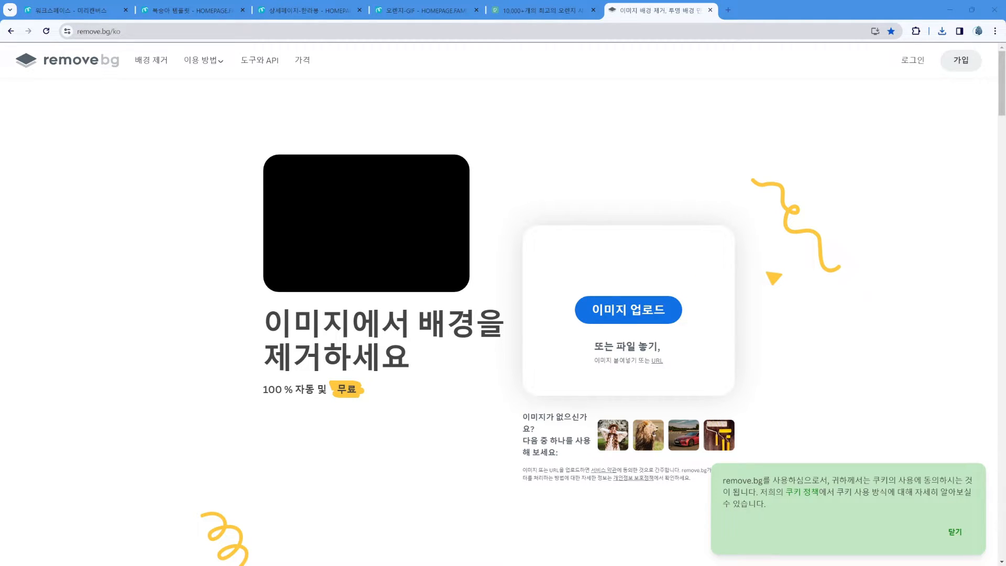
drag(939, 288, 661, 283)
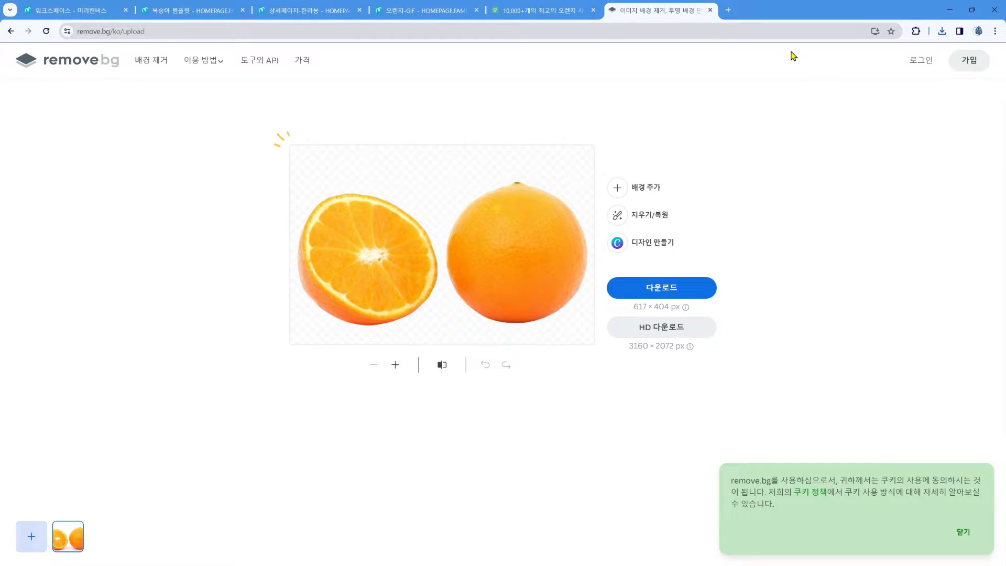
Step: Open Adobe Express in a new tab and try to launch its 배경 제거 quick action
click(728, 10)
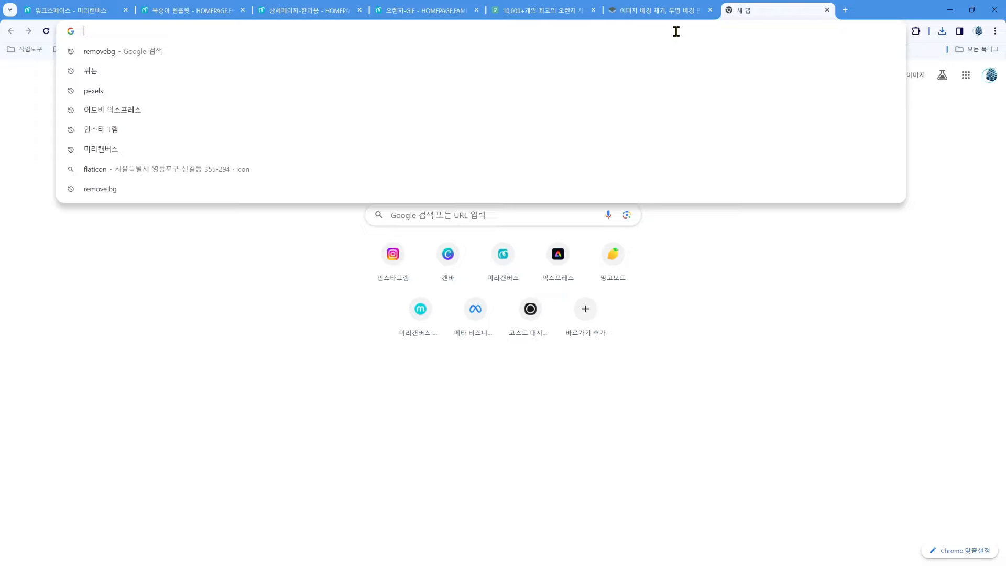
click(567, 269)
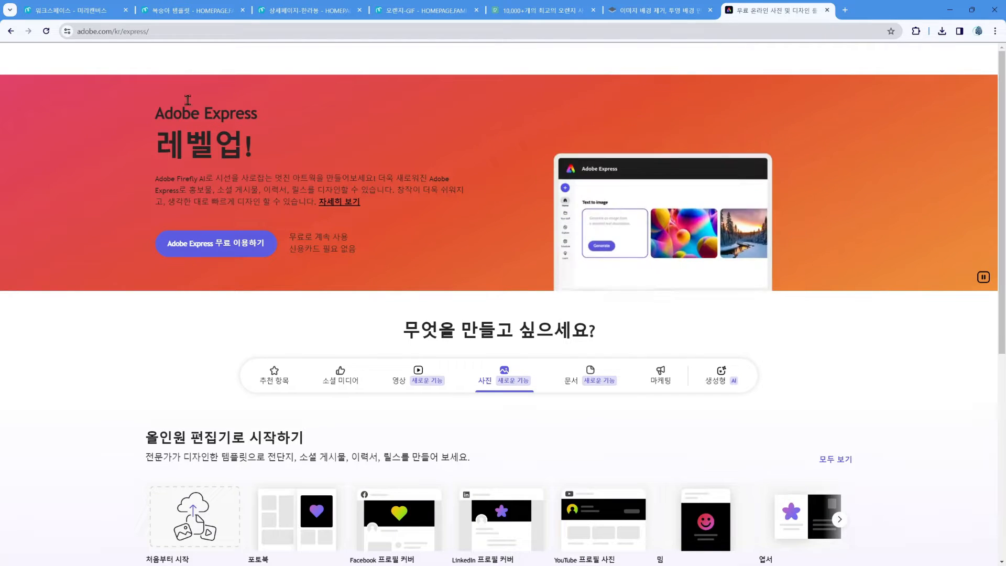
scroll(537, 288, down, 2)
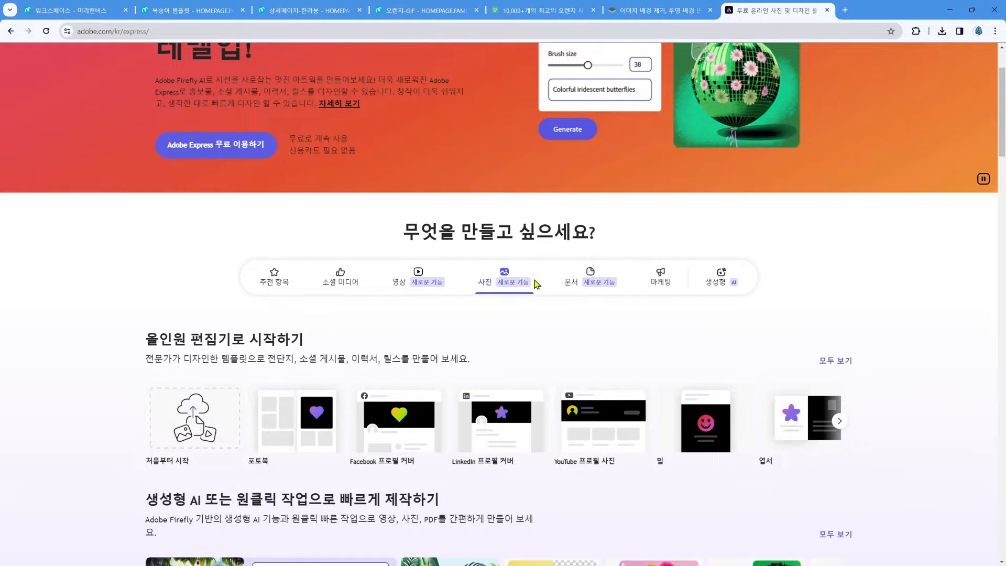
scroll(537, 286, down, 1)
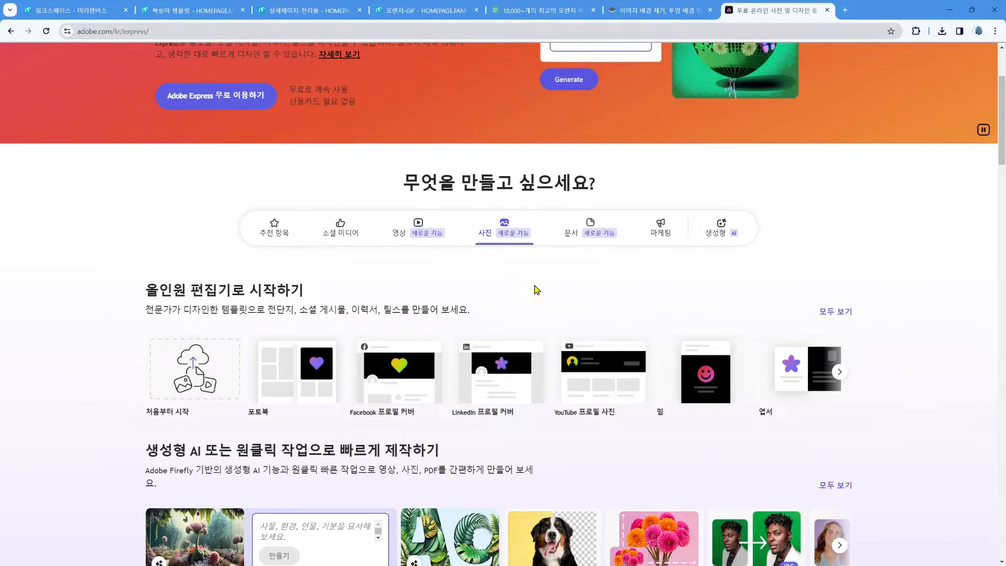
scroll(536, 290, down, 1)
scroll(537, 290, down, 3)
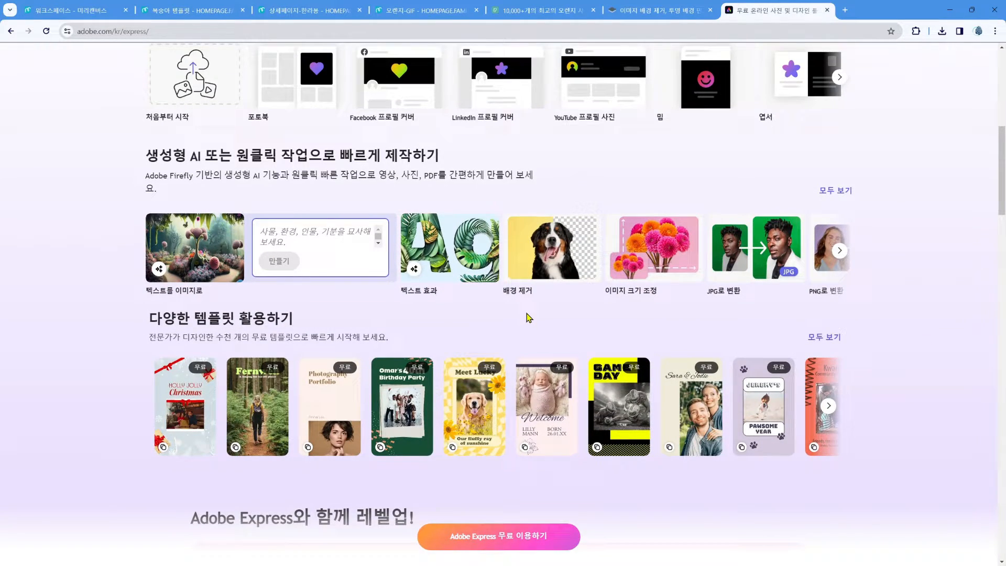
click(565, 281)
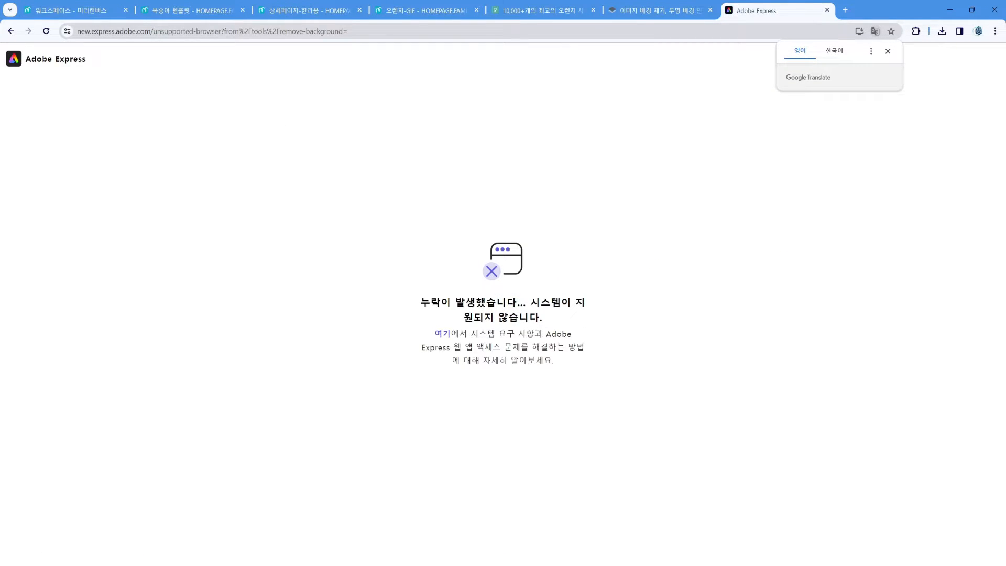
Step: Reload the Adobe Express background removal page and try to reach it again from a fresh start page
click(46, 31)
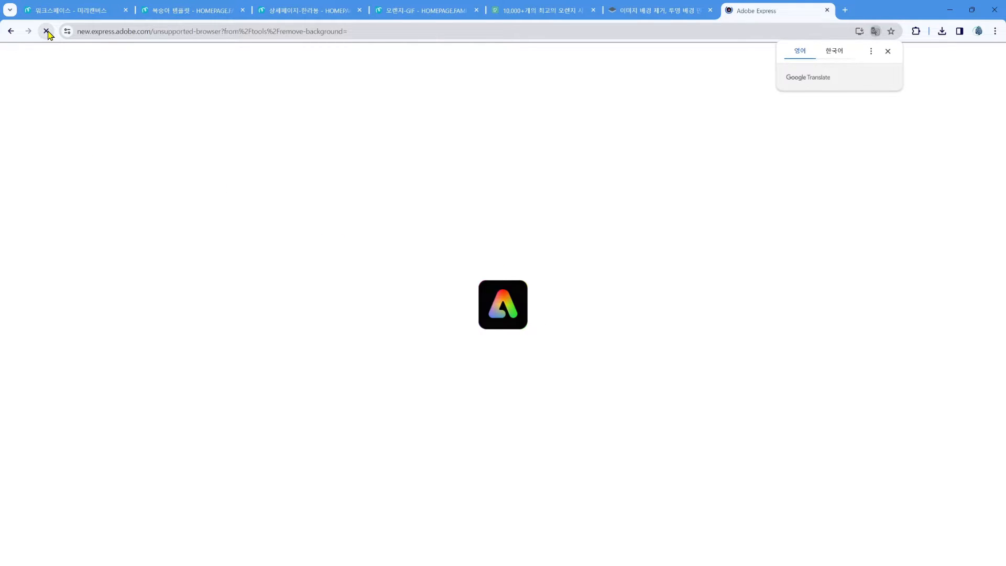
click(47, 32)
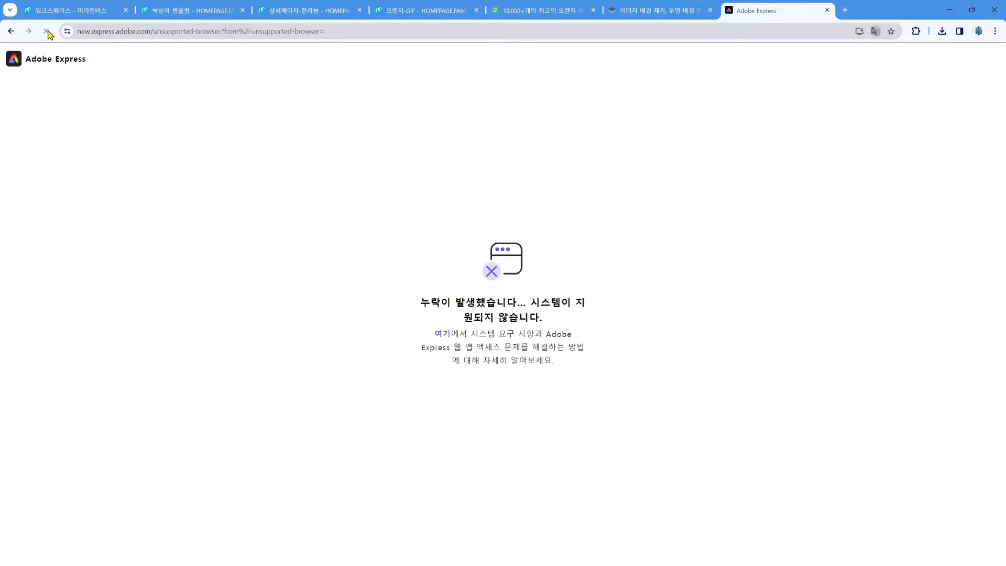
click(47, 32)
click(11, 31)
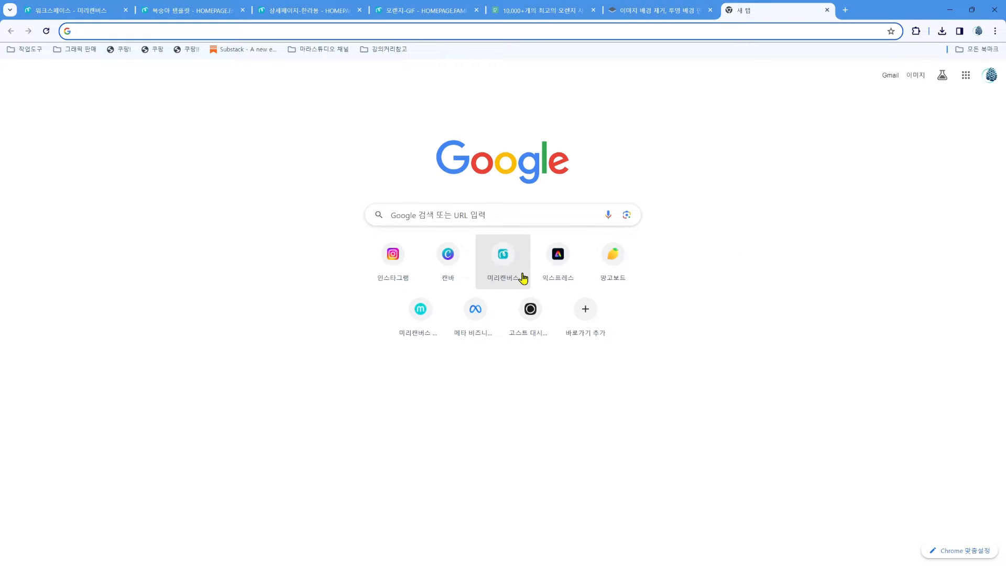
click(521, 276)
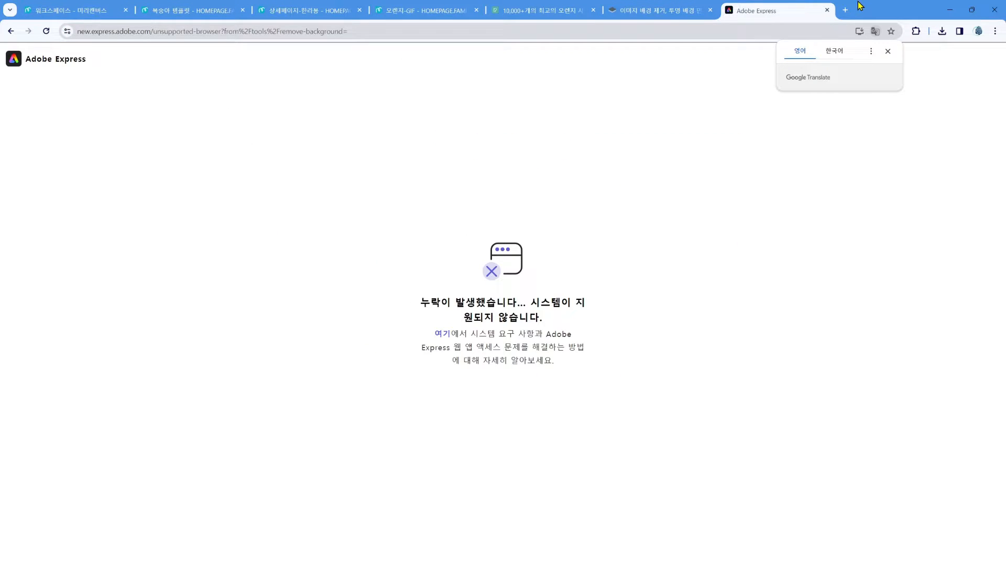
Step: Close the Adobe Express tab and download the standard-resolution orange cut-out from remove.bg
click(828, 10)
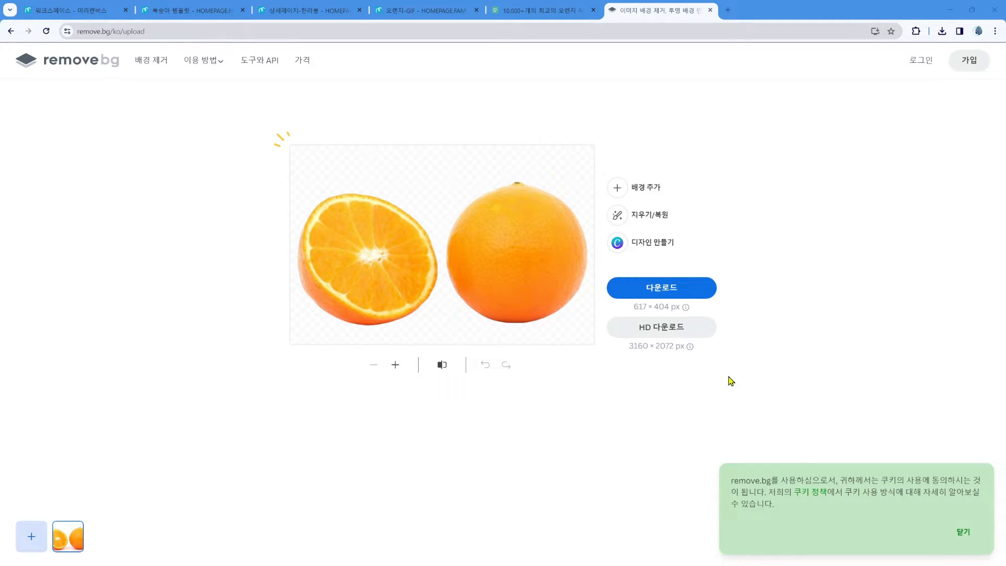
click(682, 294)
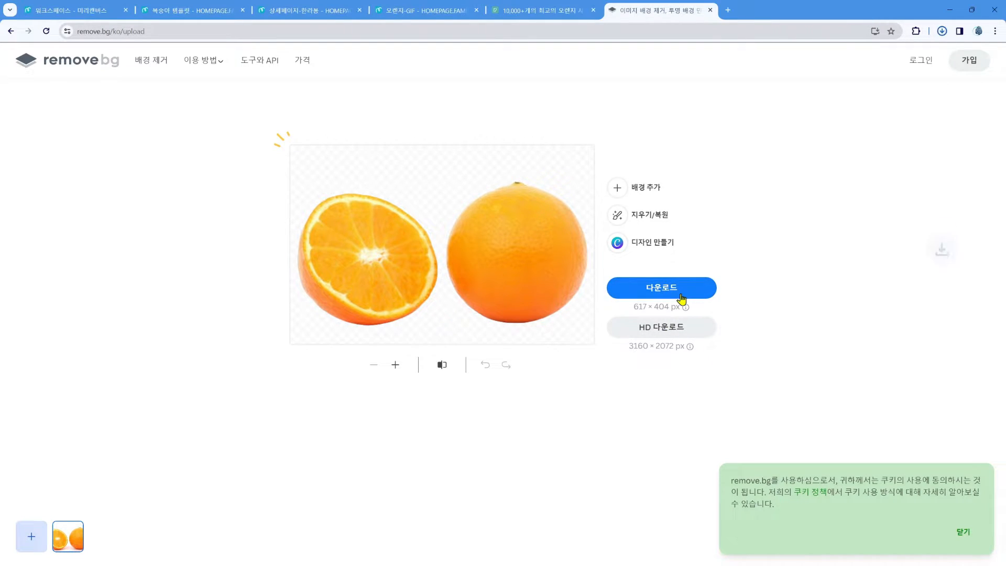
Step: Check the HD download option for the orange cut-out, close the remove.bg tab and return to the 복숭아 템플릿 design
click(665, 332)
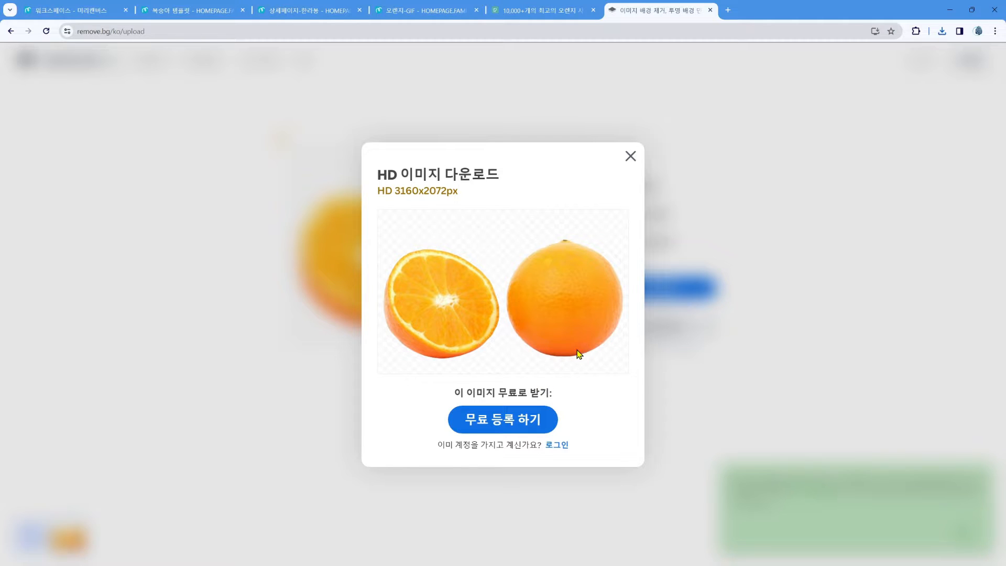
click(666, 231)
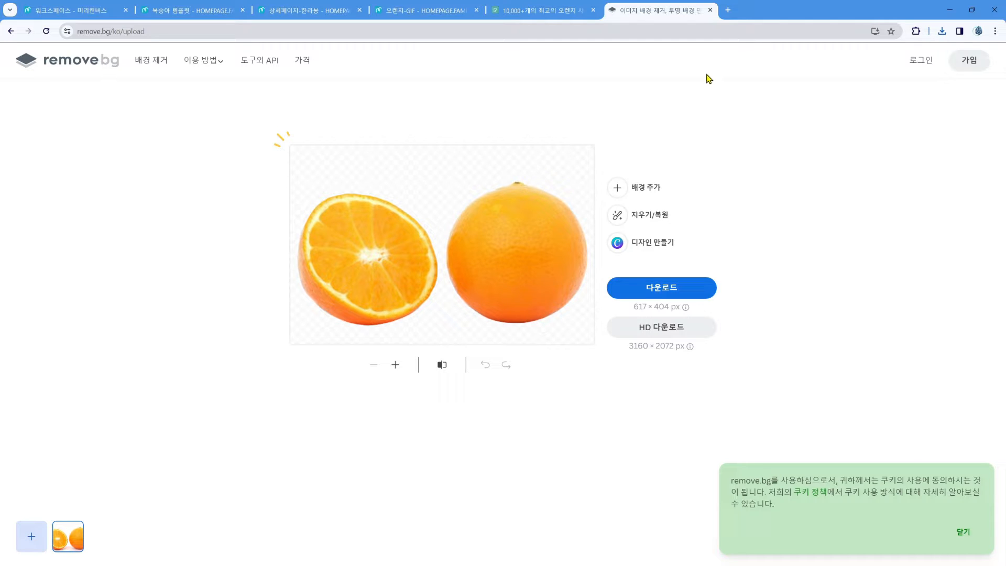
click(710, 10)
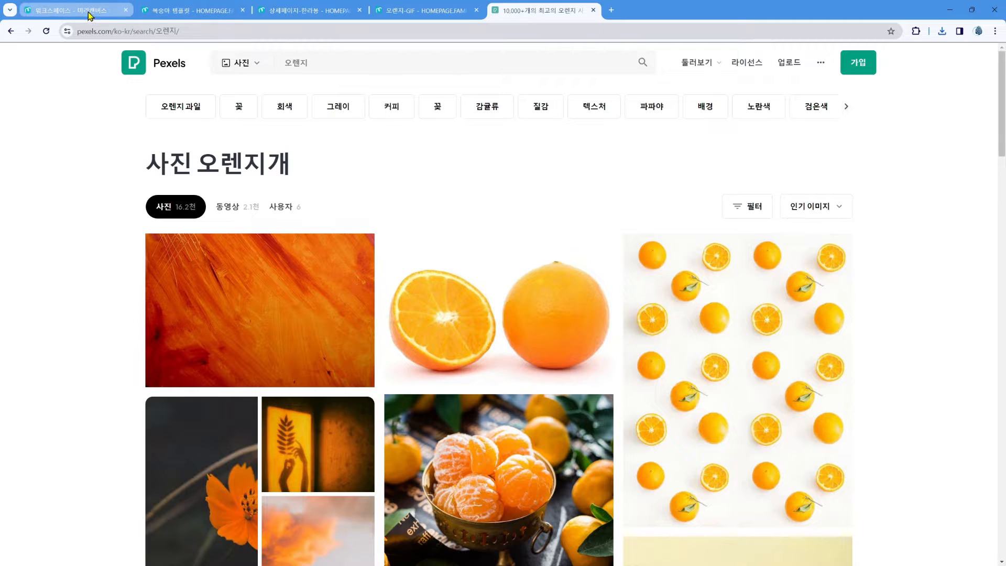
click(156, 15)
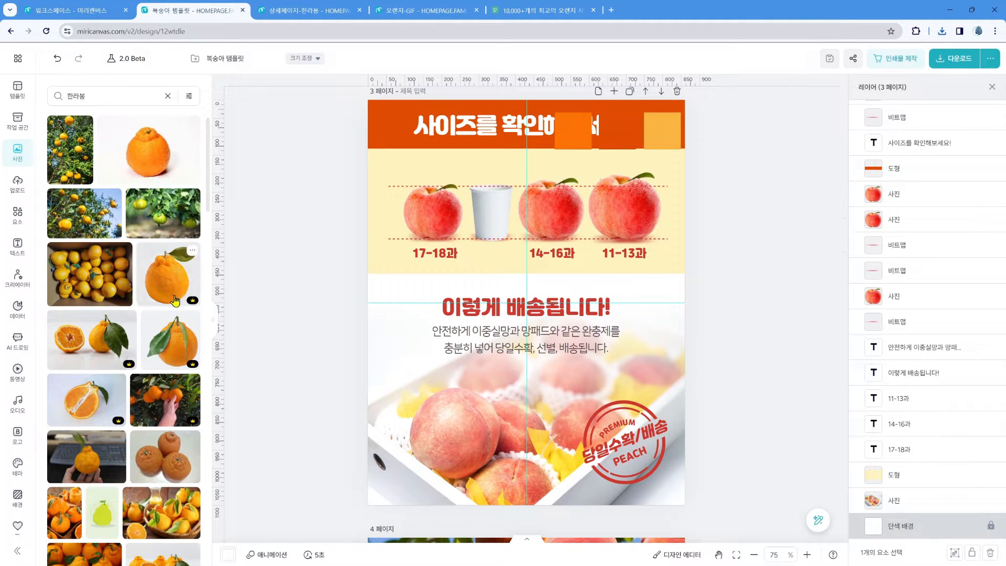
Step: Try the 한라봉 photo with the leafy branch on page 3 and delete it again
scroll(176, 340, down, 1)
scroll(179, 346, down, 6)
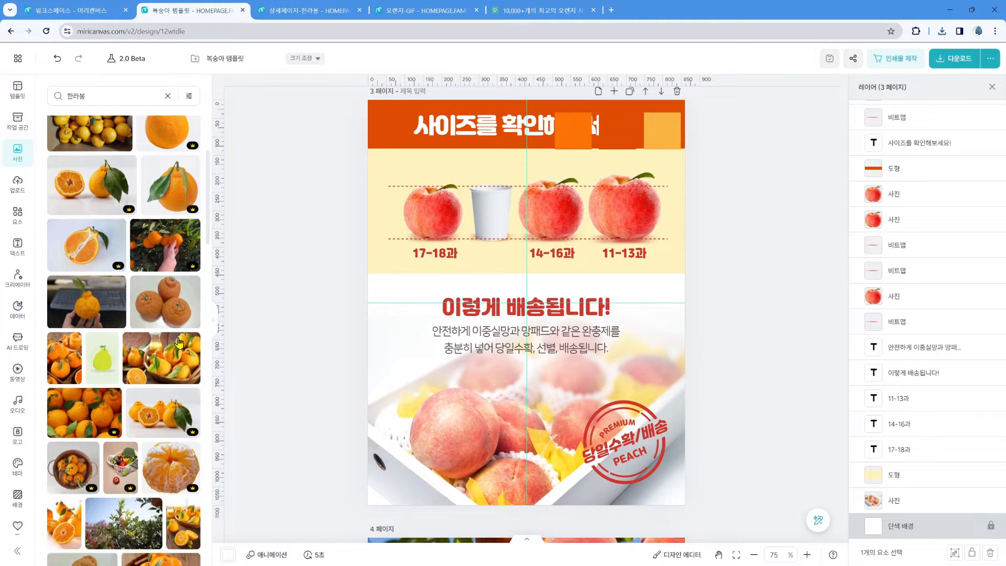
scroll(180, 342, down, 6)
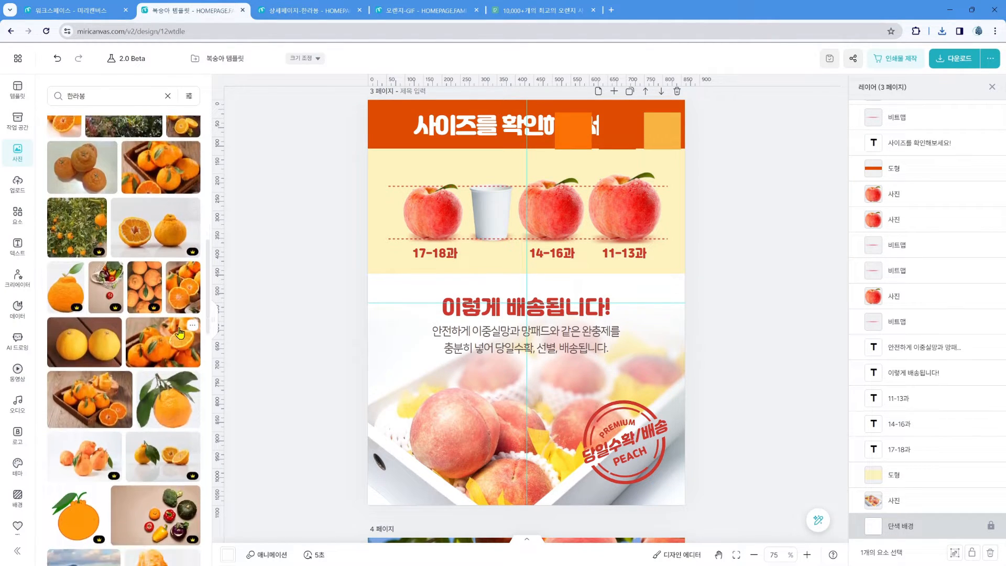
scroll(178, 331, down, 3)
click(169, 255)
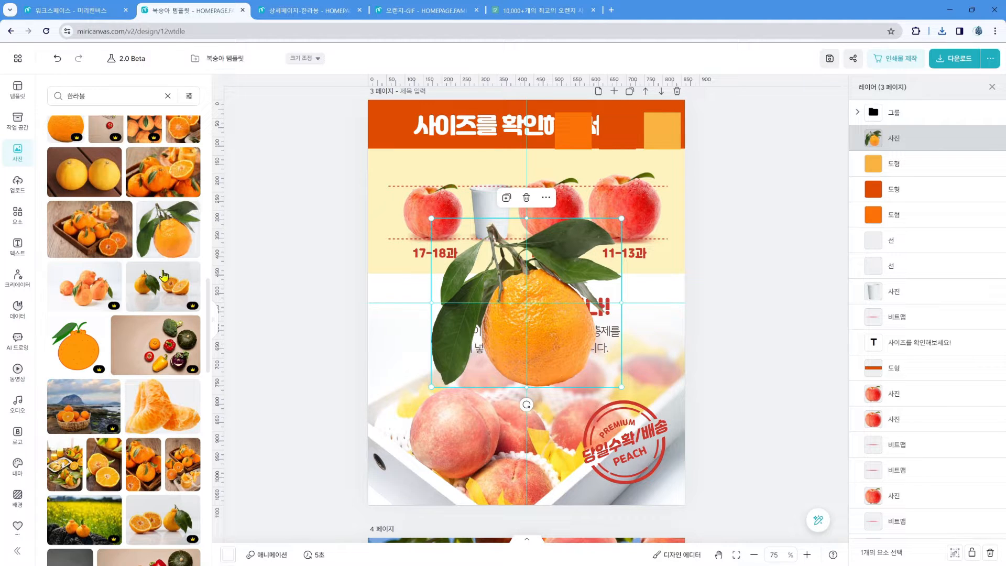
key(Delete)
Step: Add the round background-free orange photo with a single leaf to page 3 and delete the peach above 17-18과
scroll(173, 315, down, 5)
click(177, 364)
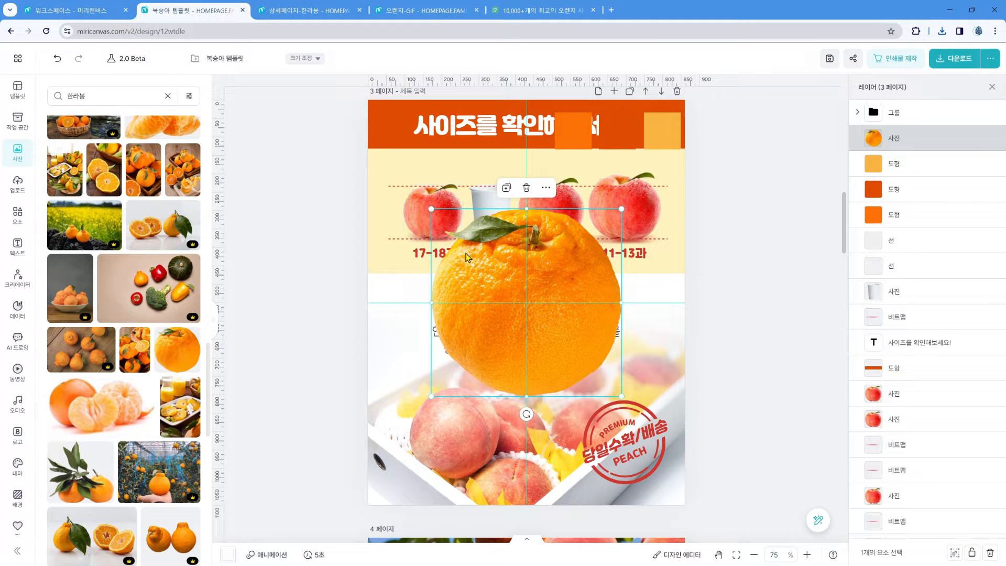
click(417, 218)
key(Delete)
Step: Shrink the orange and place it above the 17-18과 label so it fits between the two dashed lines
click(537, 309)
drag(537, 309, 511, 238)
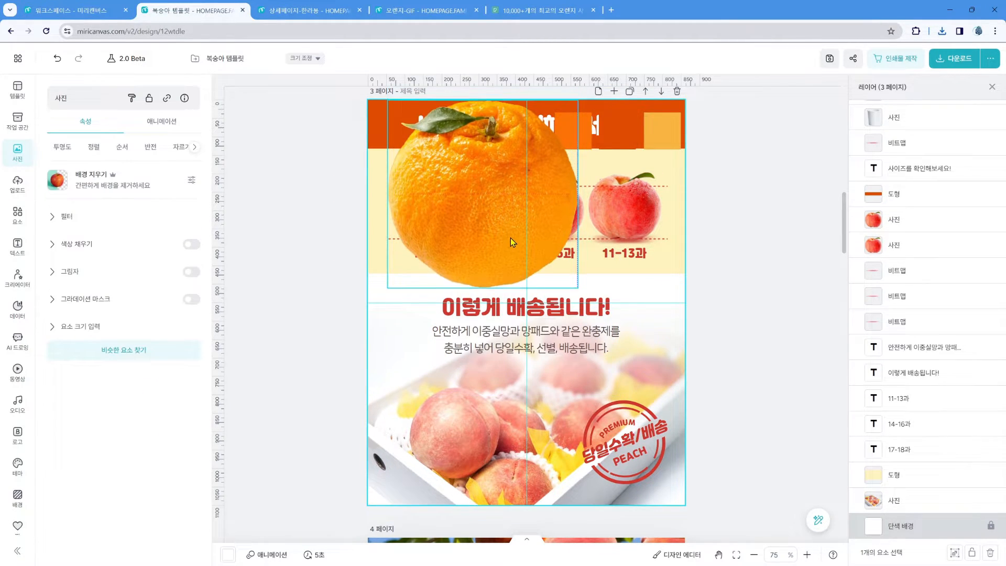
drag(575, 102, 444, 232)
drag(419, 282, 434, 234)
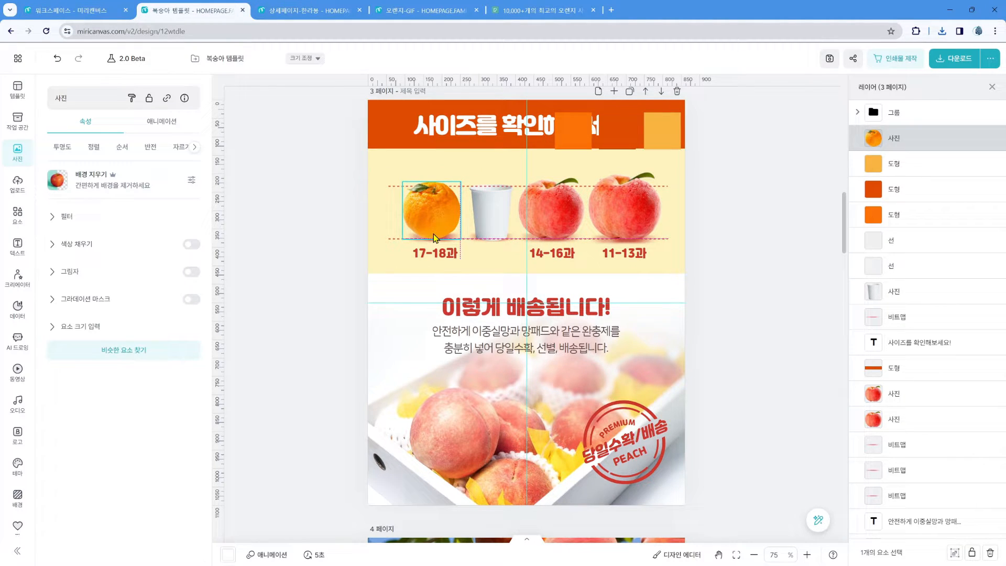
drag(461, 182, 456, 186)
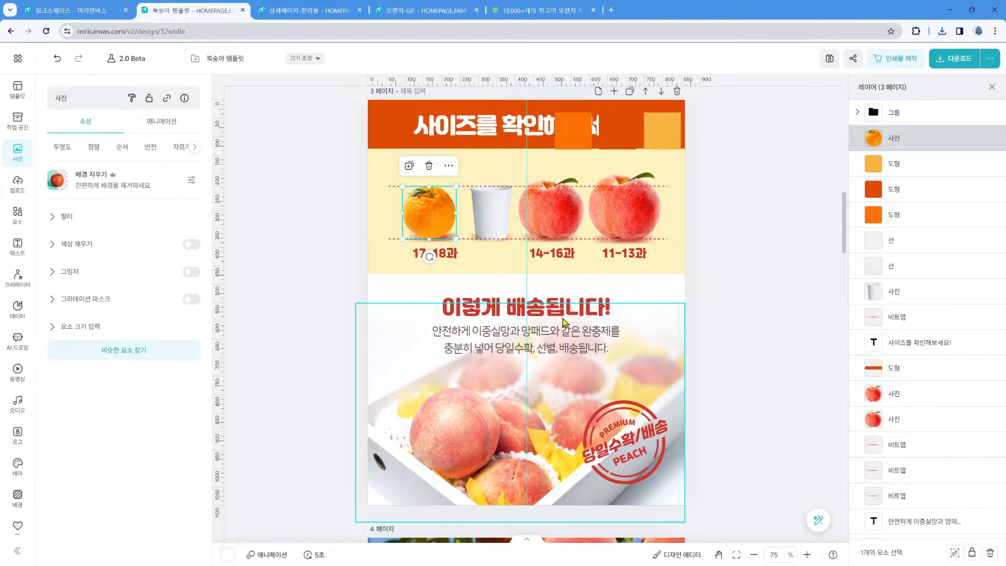
Step: Add two horizontal guides on page 3 marking the top heights of the 14-16과 and 11-13과 peaches
click(561, 214)
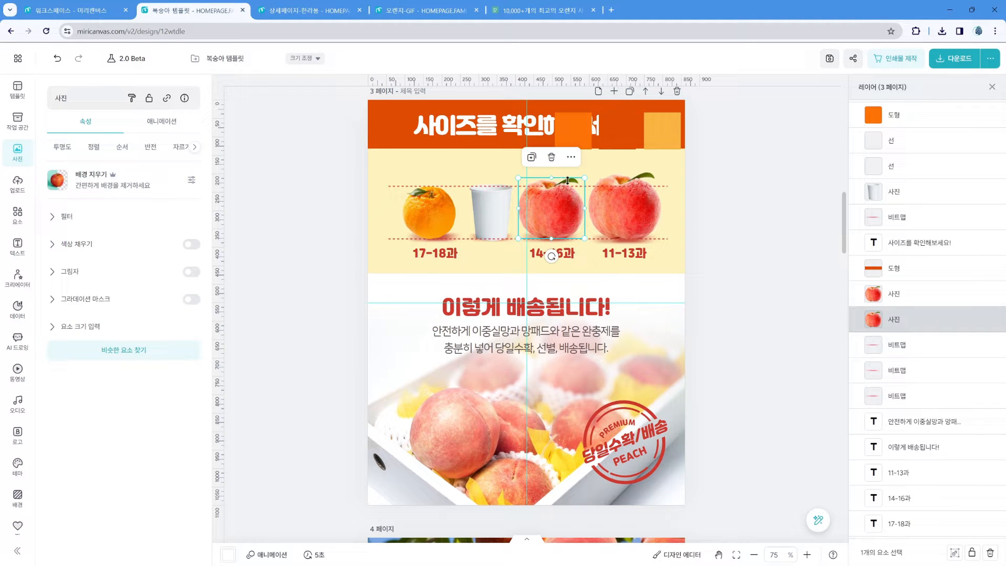
click(619, 179)
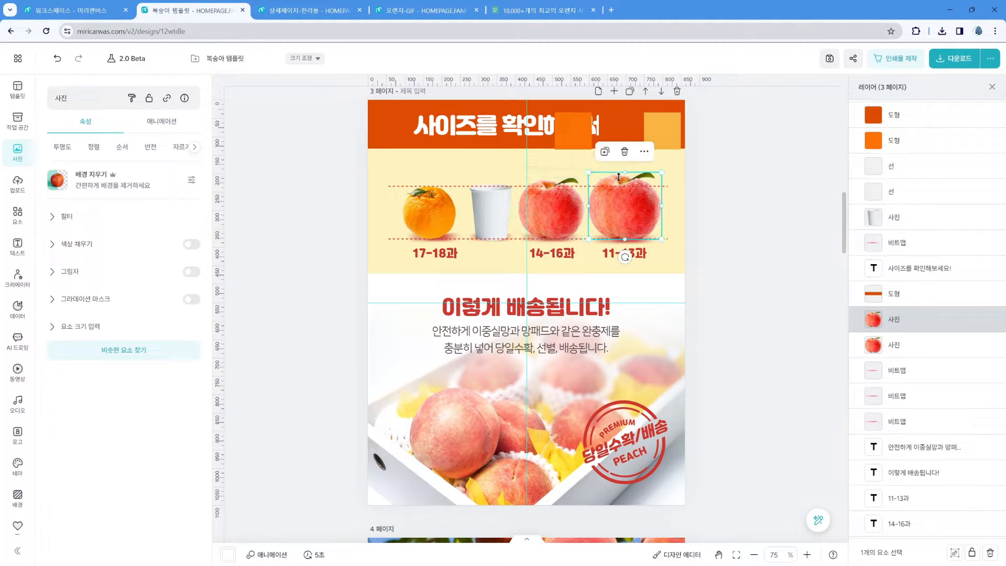
click(746, 182)
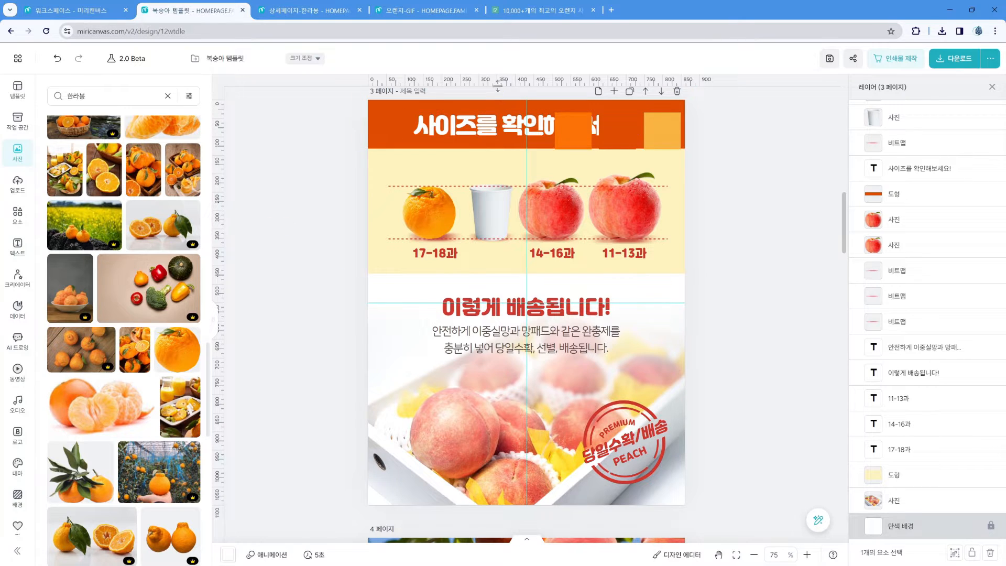
drag(499, 81, 487, 179)
click(18, 59)
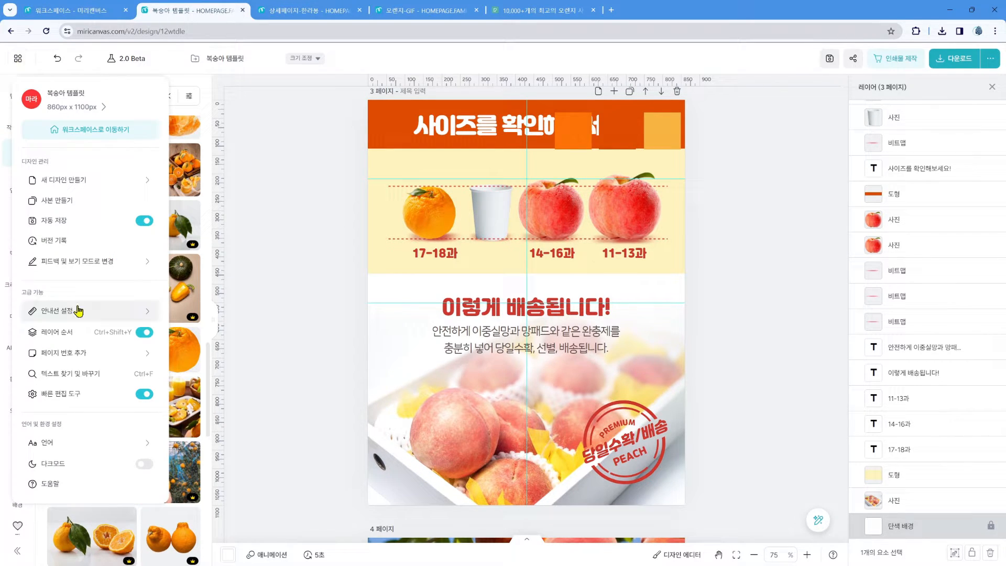
mouse_move(83, 310)
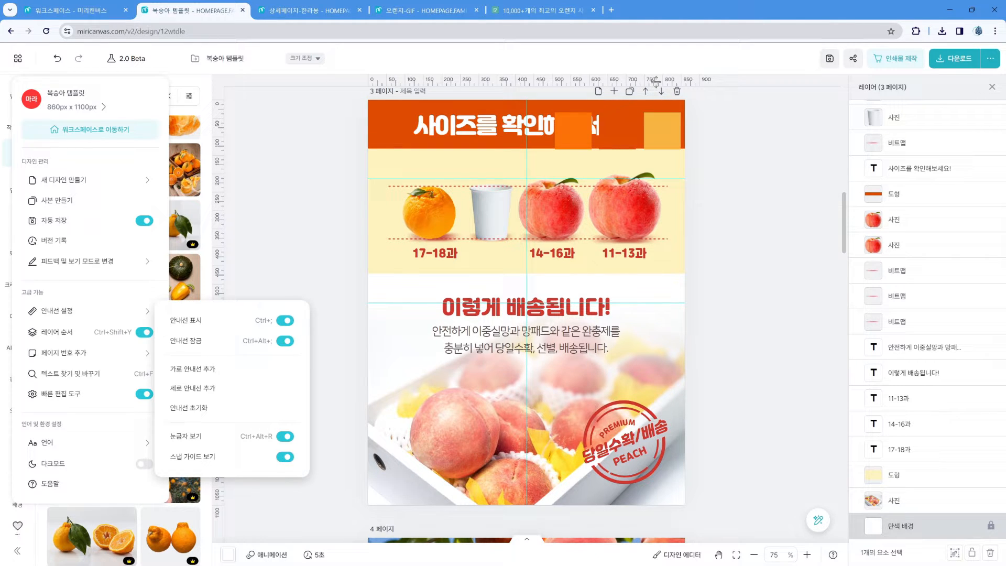
drag(656, 79, 643, 176)
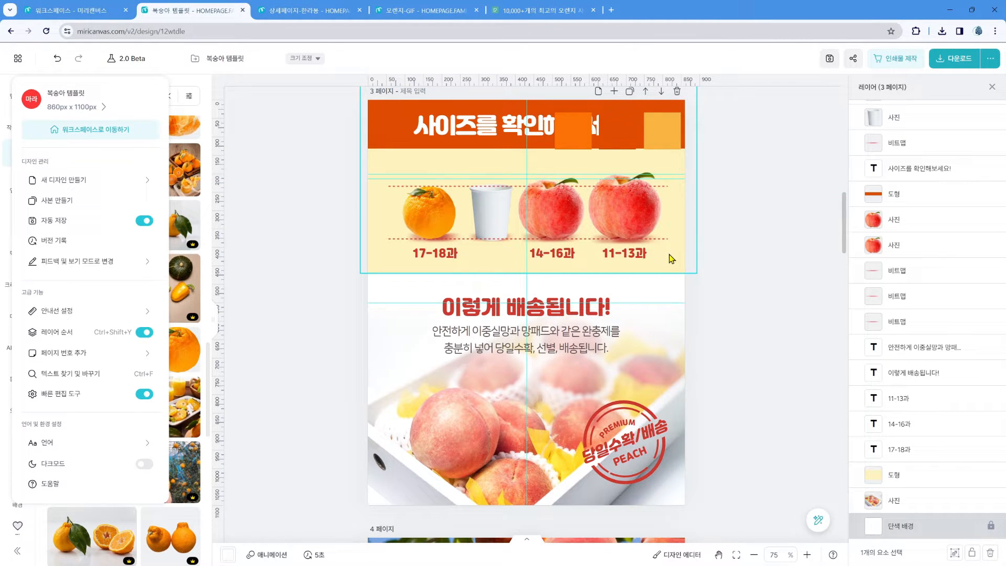
Step: Delete the 14-16과 and 11-13과 peaches and place a slightly larger copy of the orange above 14-16과
click(566, 231)
key(Delete)
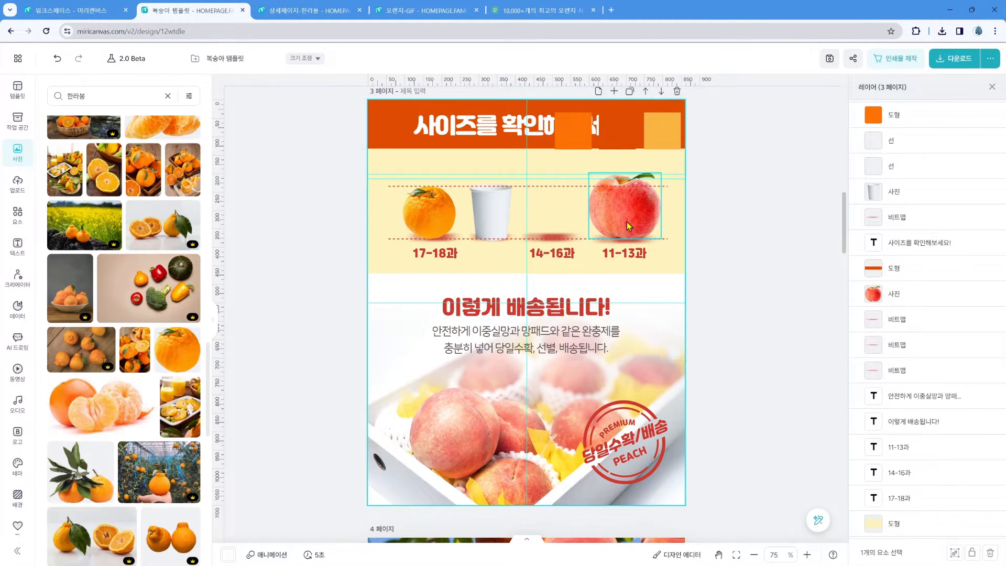
click(627, 220)
key(Delete)
click(436, 216)
drag(435, 214, 573, 182)
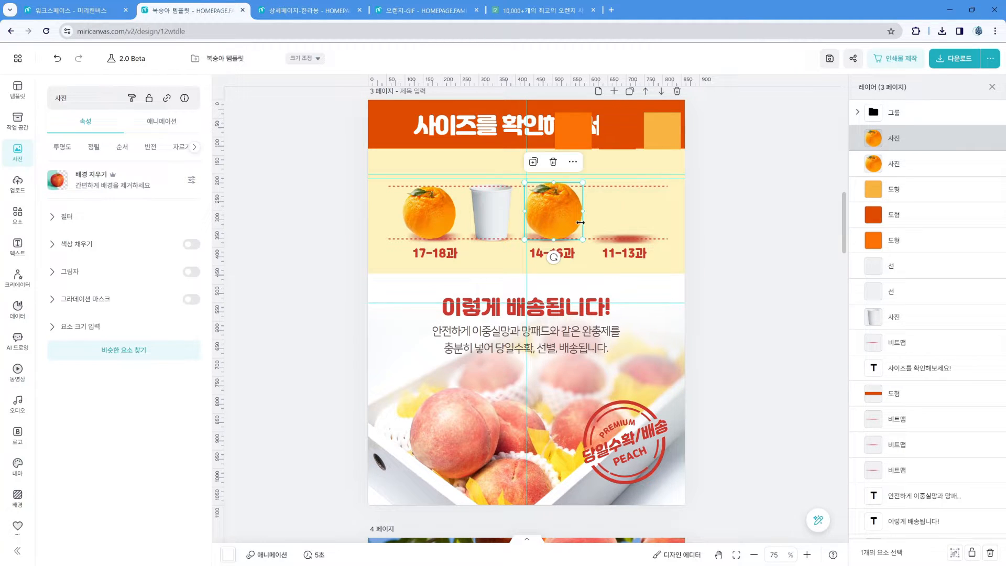
Step: Turn off 스냅 가이드 보기 and place a larger orange copy above 11-13과, reaching up to the highest guide
click(18, 58)
mouse_move(142, 318)
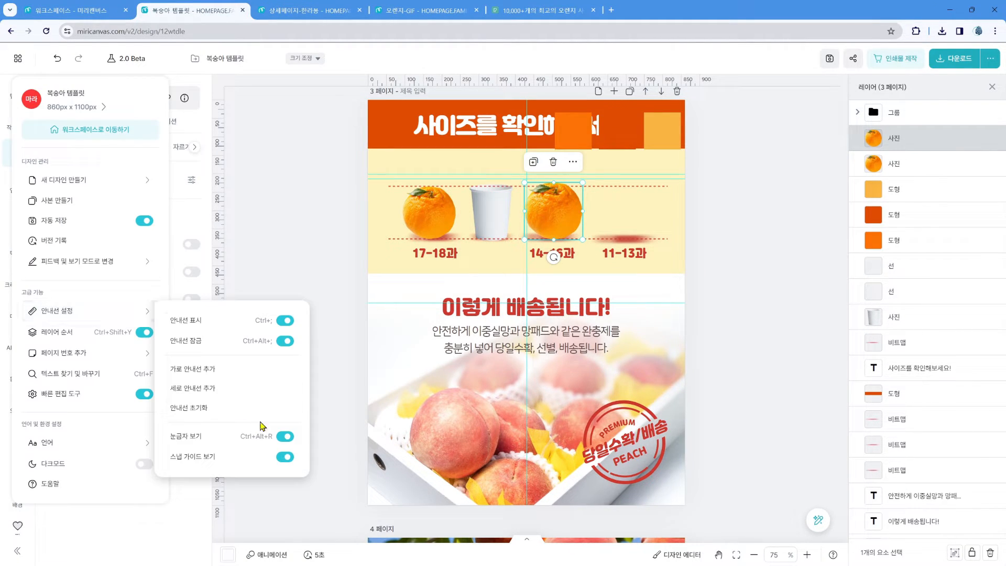
click(283, 458)
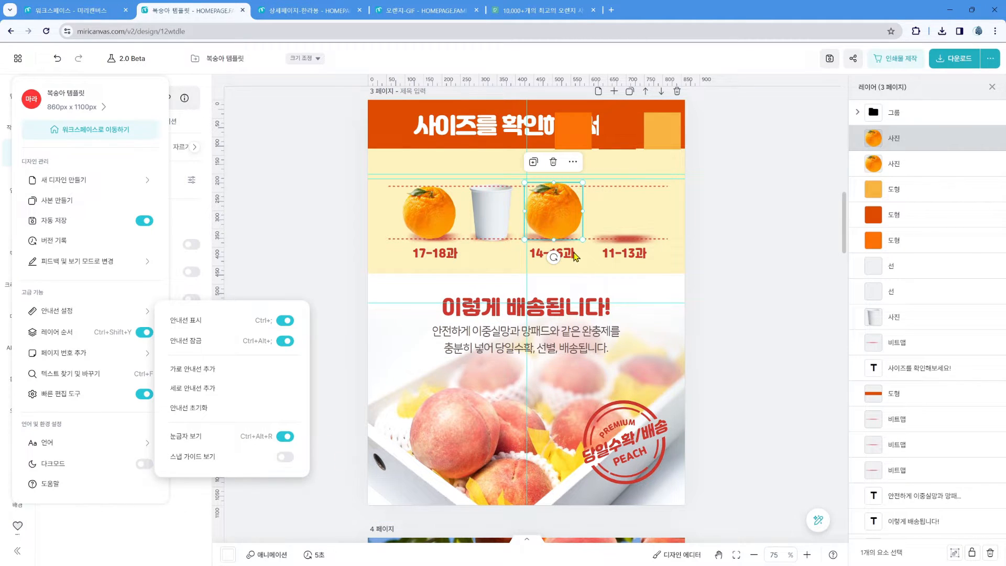
drag(546, 219, 619, 215)
drag(654, 182, 659, 174)
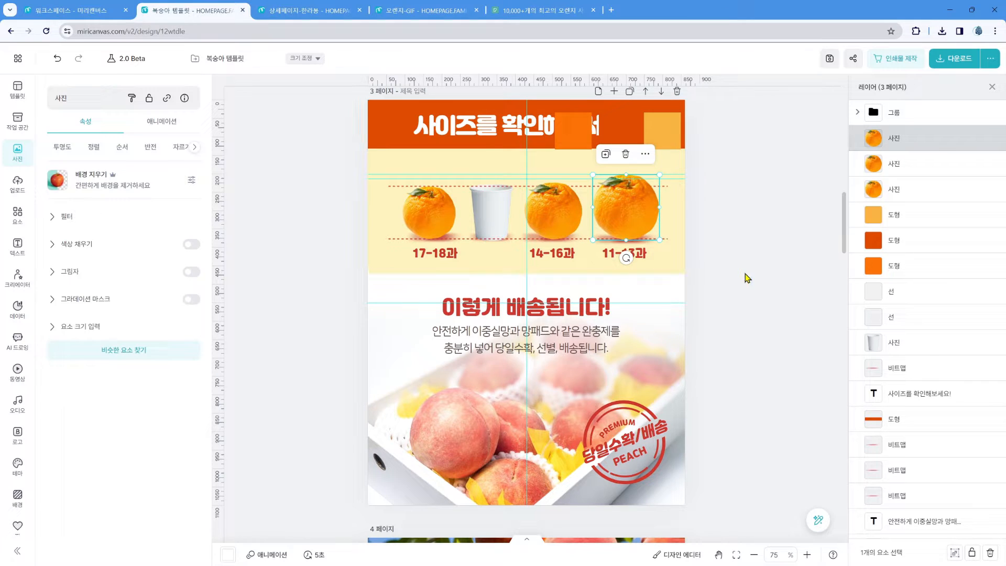
click(18, 58)
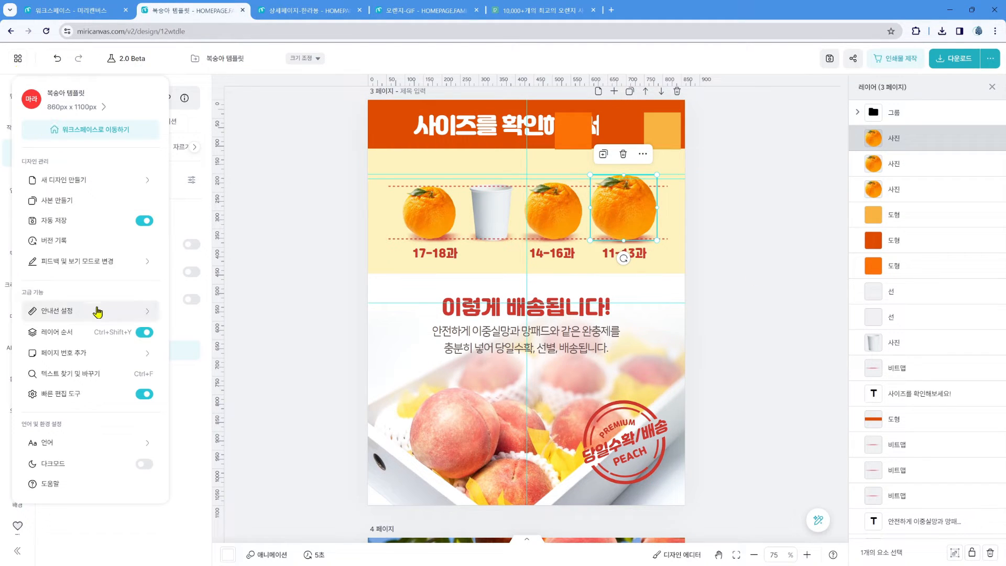
click(139, 314)
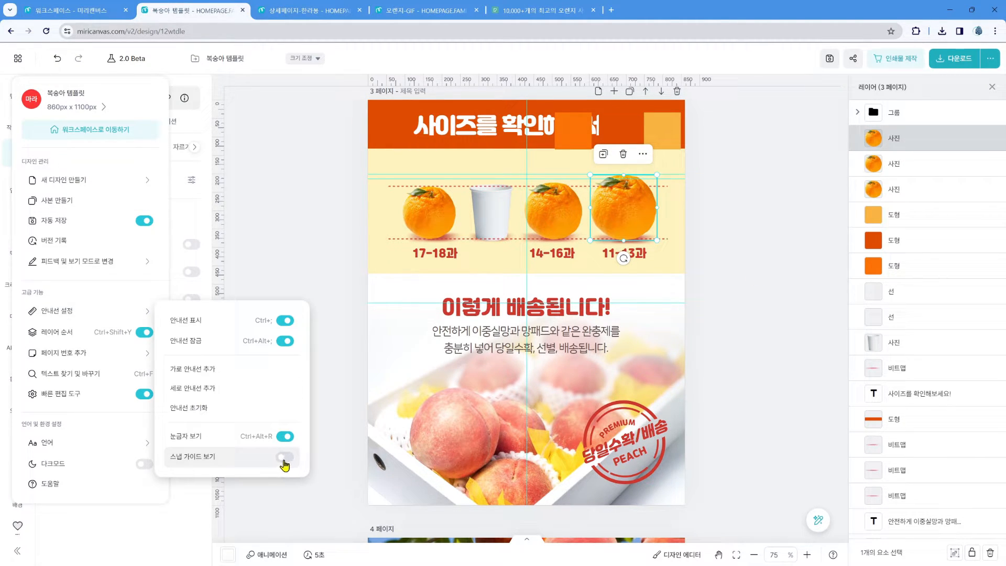
Step: Recolour both red dashed lines of the size comparison to #FC7105, sampled from the orange swatch
click(395, 192)
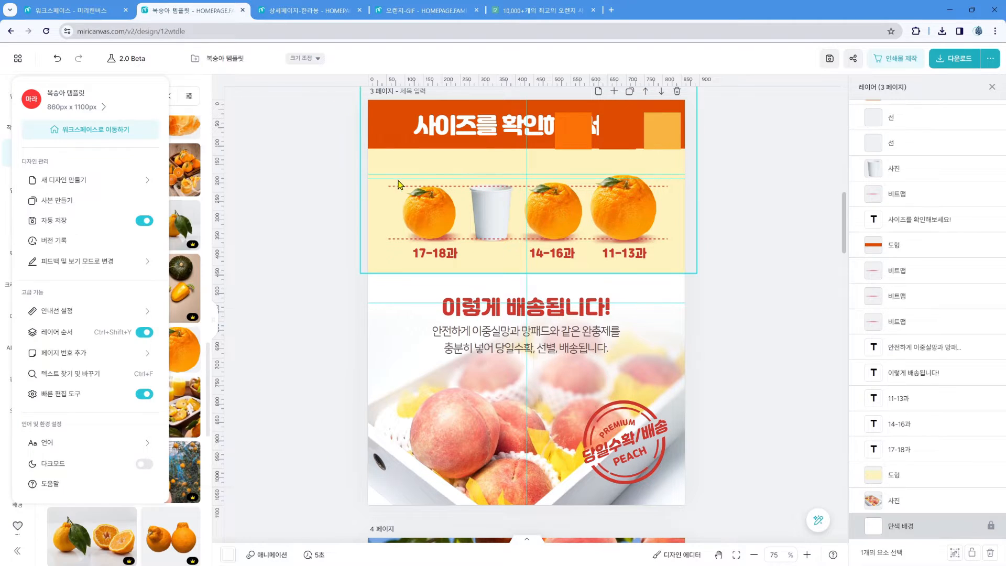
click(394, 188)
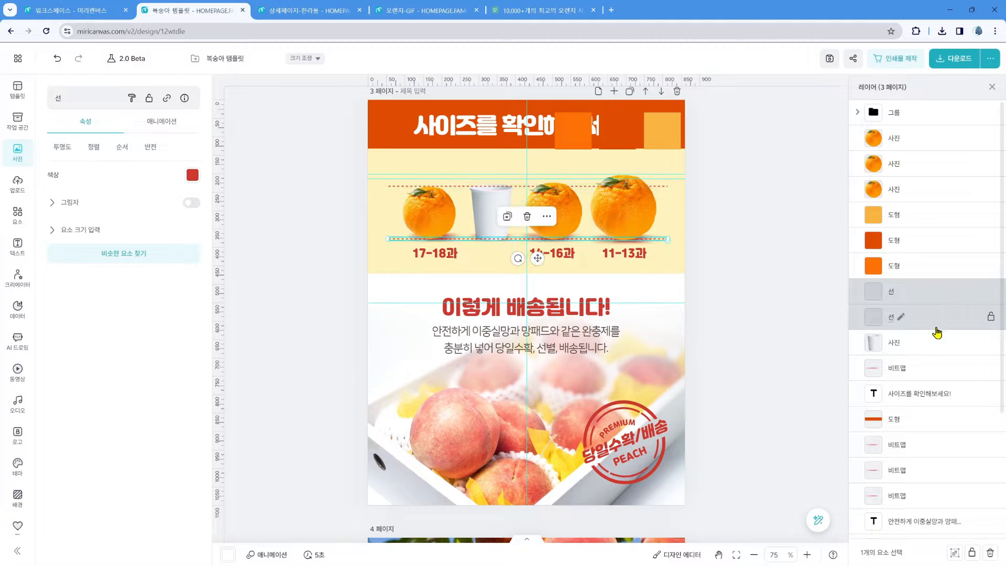
click(192, 175)
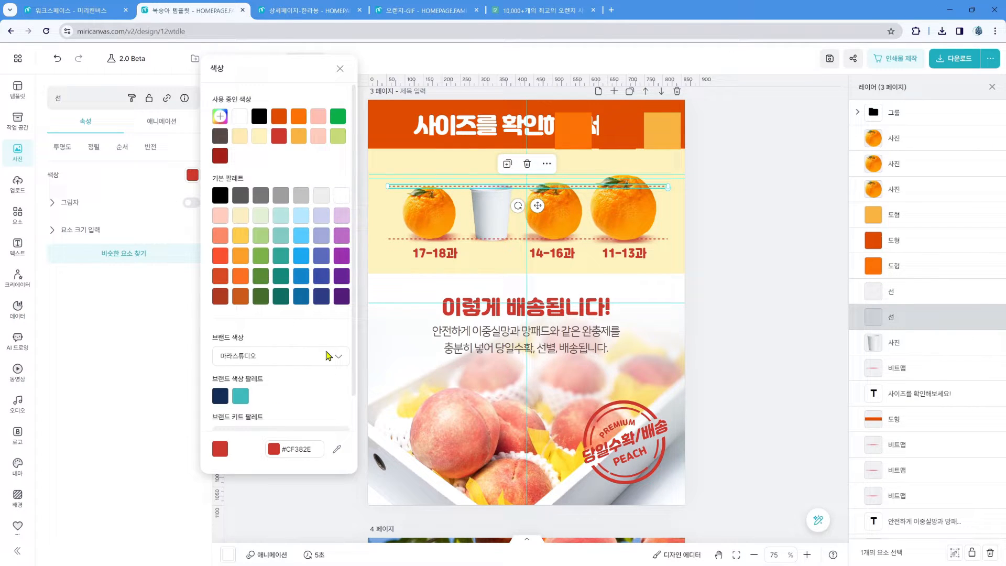
click(337, 450)
click(576, 135)
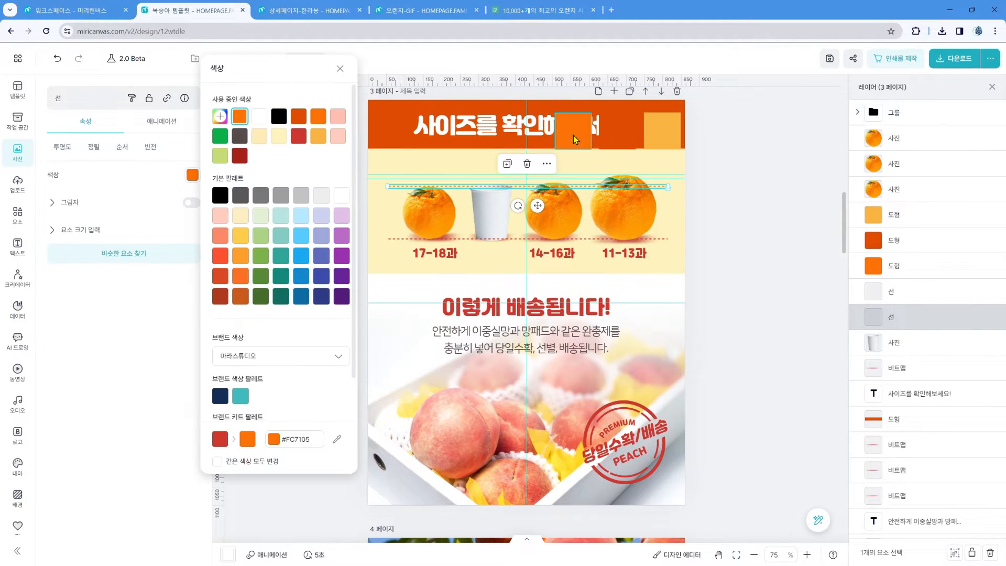
click(881, 291)
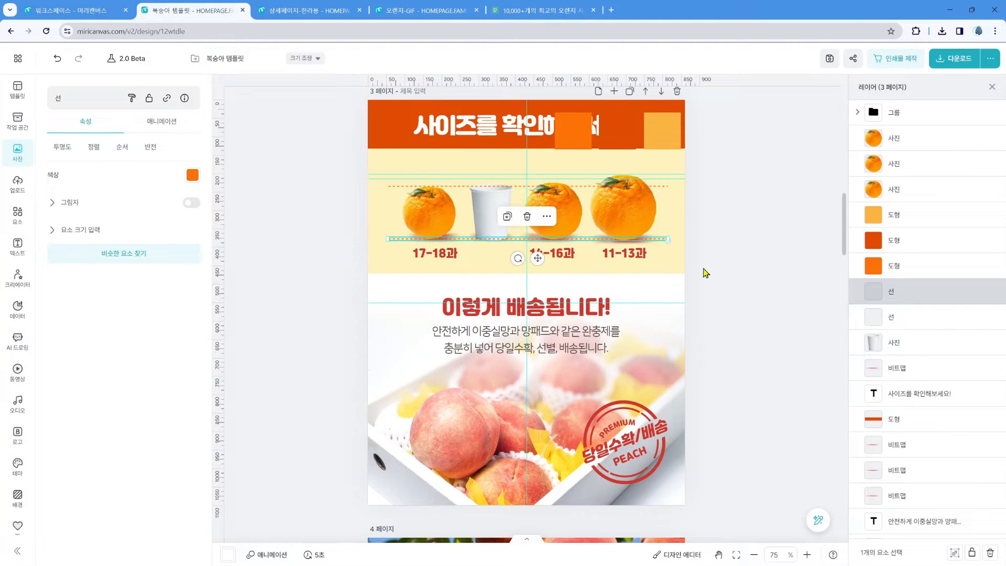
Step: Try moving and enlarging the red shadow bitmap under the 17-18과 orange, and undo it
click(944, 497)
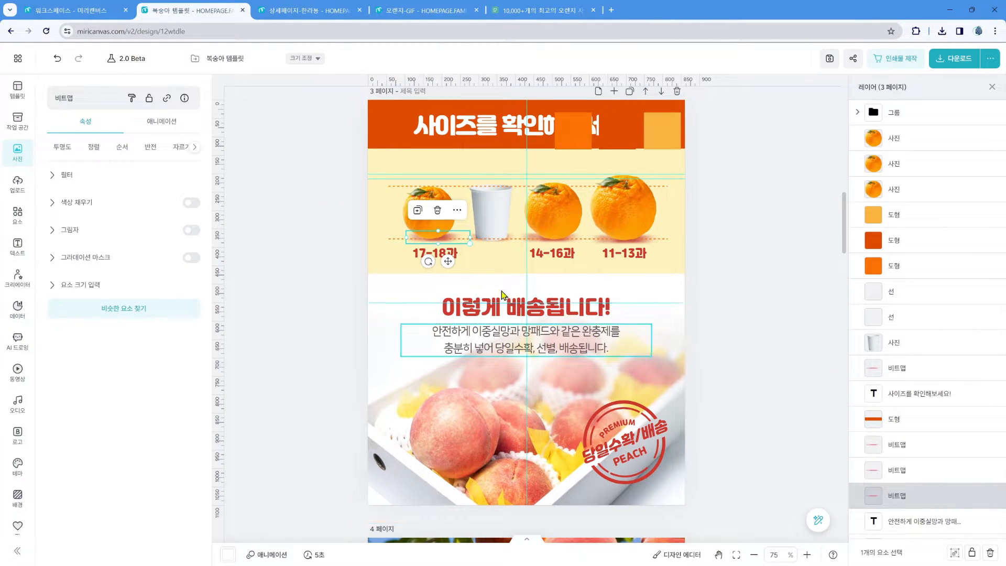
drag(434, 244, 402, 271)
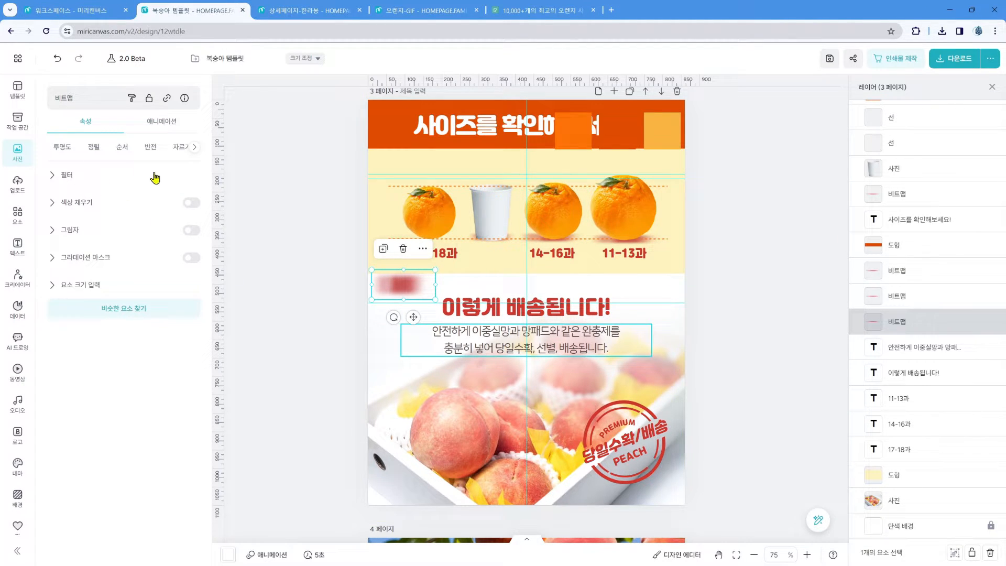
key(ctrl+z)
key(ctrl+z)
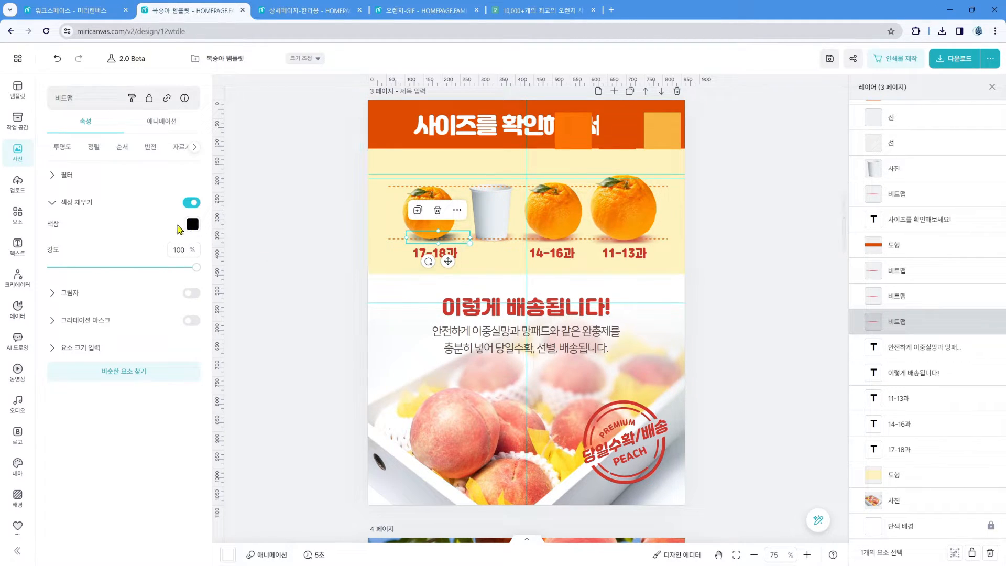
Step: Set the fill colour of the shadow under the 17-18과 orange to #E04B01, sampled from the dark orange swatch
click(192, 224)
click(337, 449)
click(617, 132)
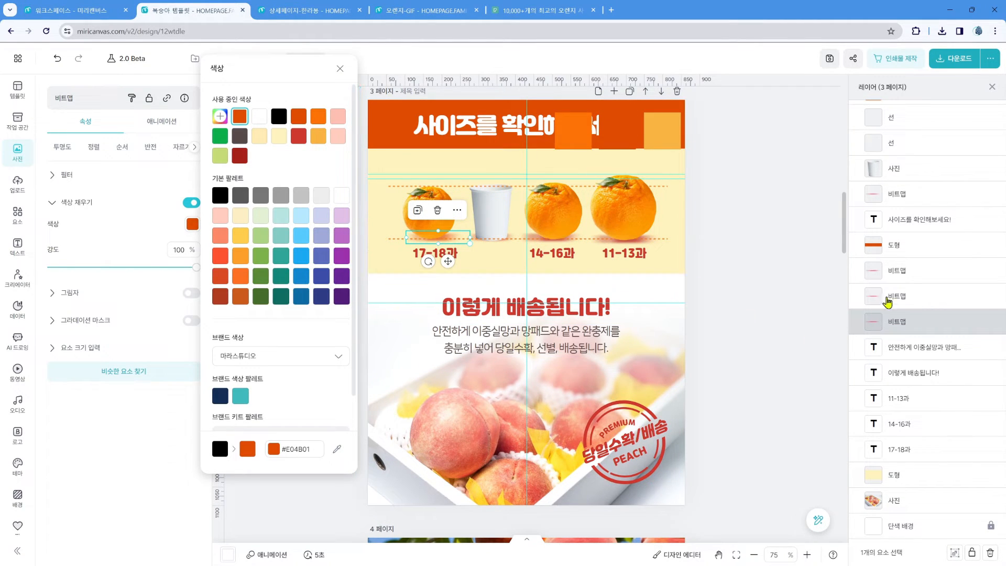
Step: Set the fill colour of the shadows under the 14-16과 and 11-13과 oranges to #E04B01, sampled from the dark orange swatch
click(945, 296)
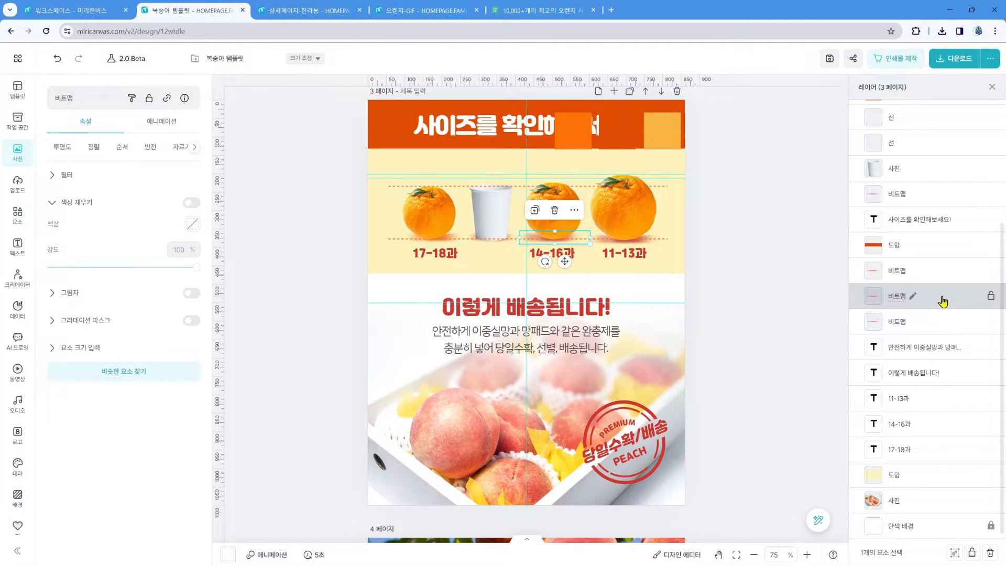
click(193, 225)
click(337, 450)
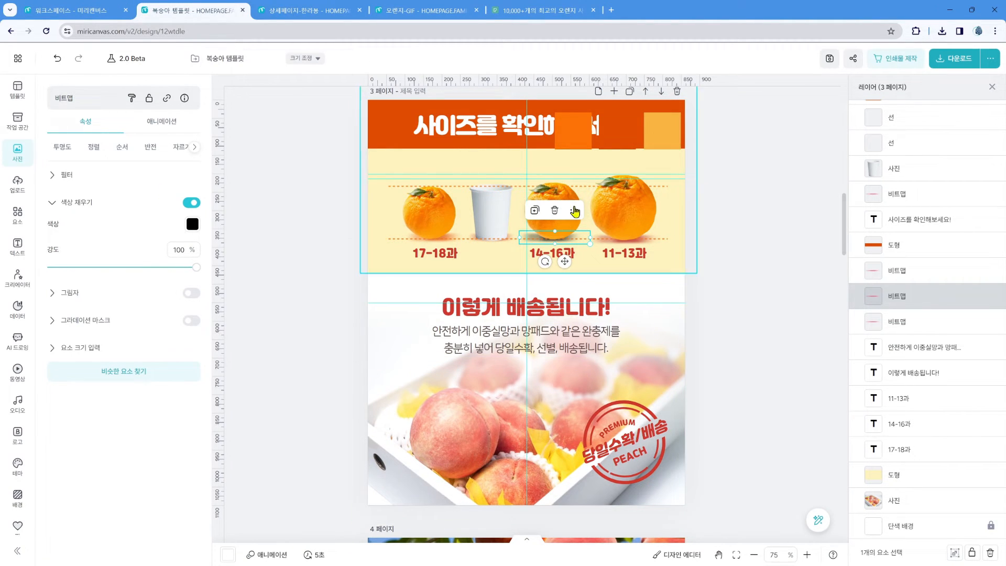
click(615, 130)
click(937, 272)
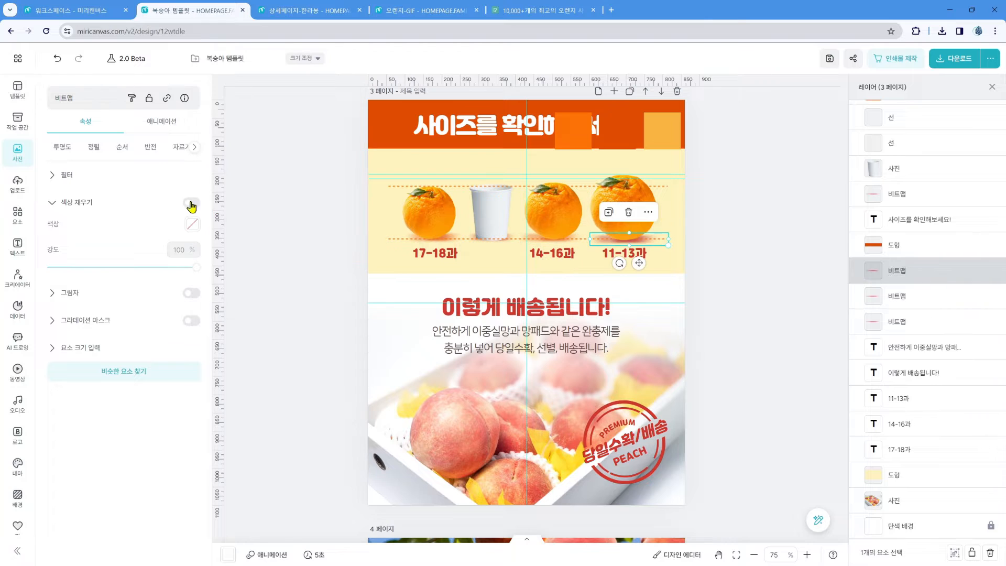
click(192, 224)
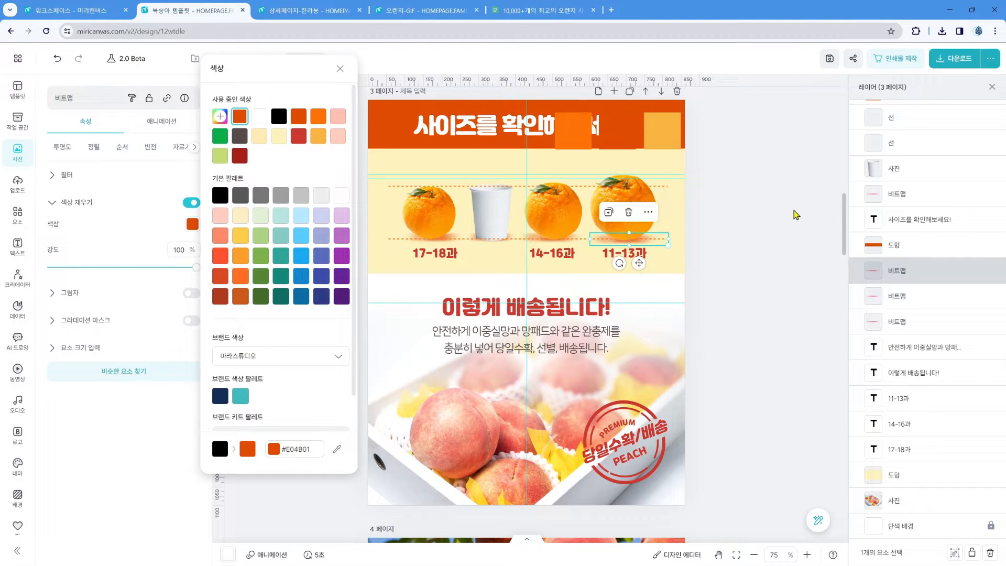
Step: Recolour the 17-18과 size label and the 이렇게 배송됩니다! heading to orange from the colours already in use
click(436, 254)
click(167, 230)
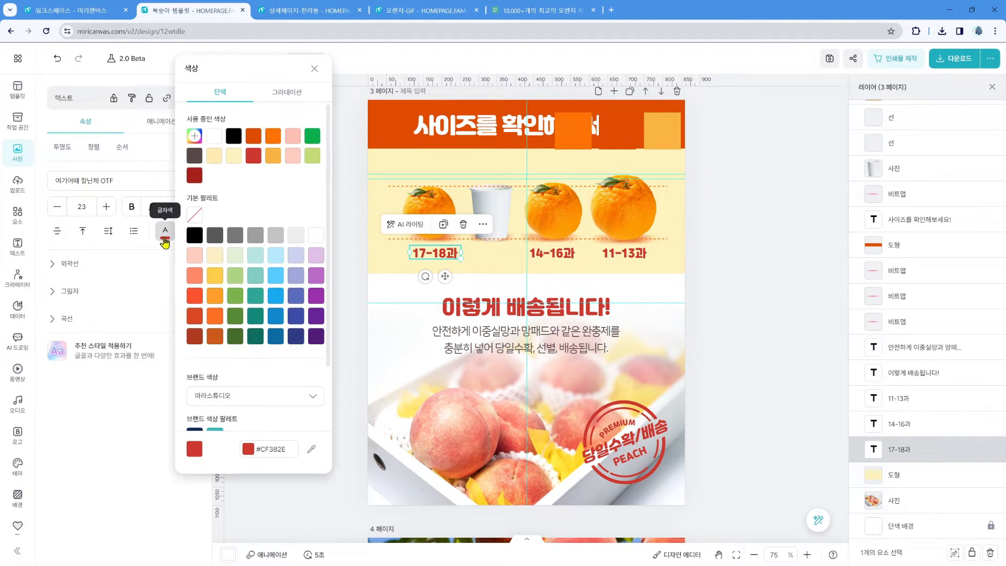
click(272, 138)
click(487, 307)
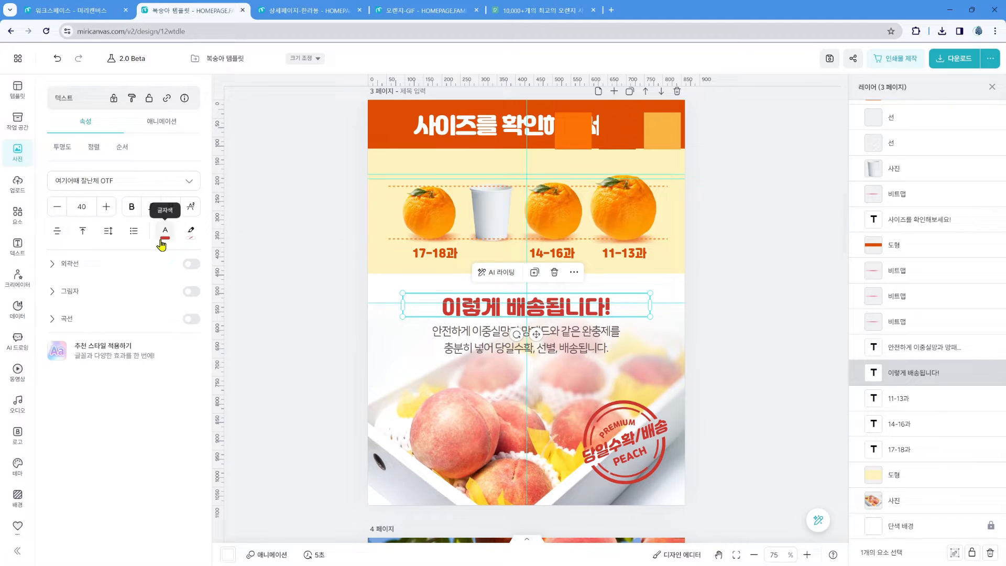
click(165, 231)
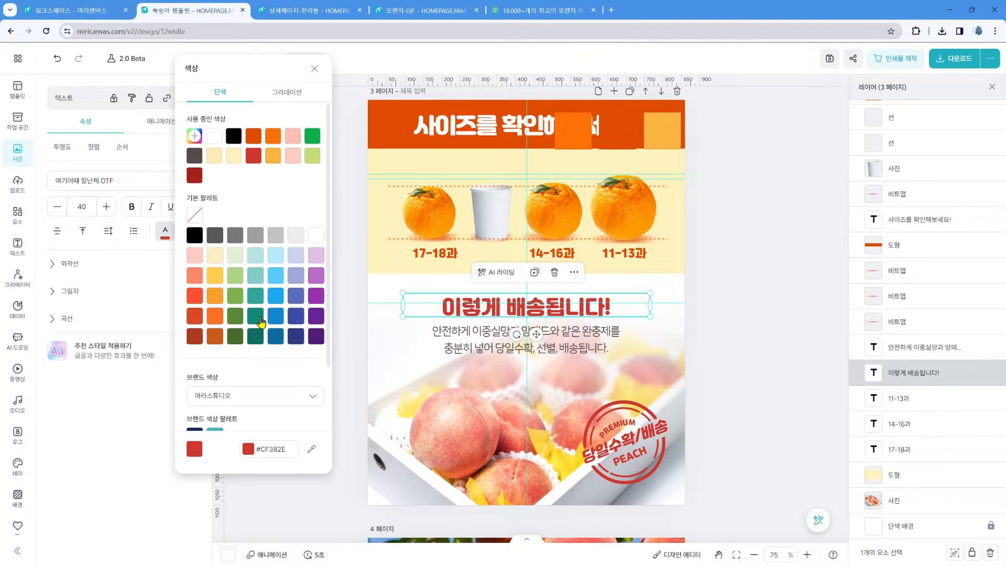
click(271, 138)
click(599, 358)
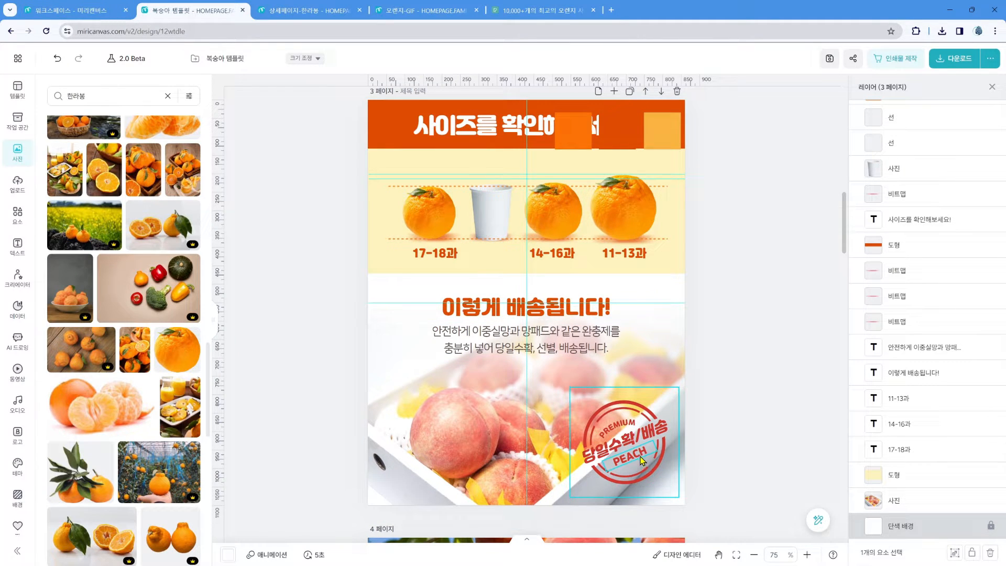
Step: Replace PEACH with 한라봉 inside the grouped 당일수확/배송 stamp
click(640, 455)
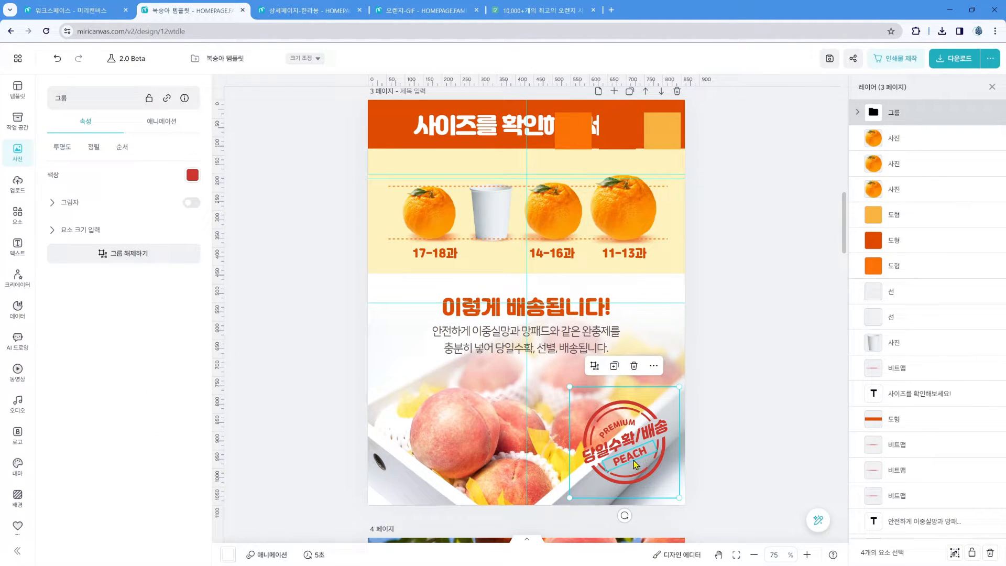
click(857, 113)
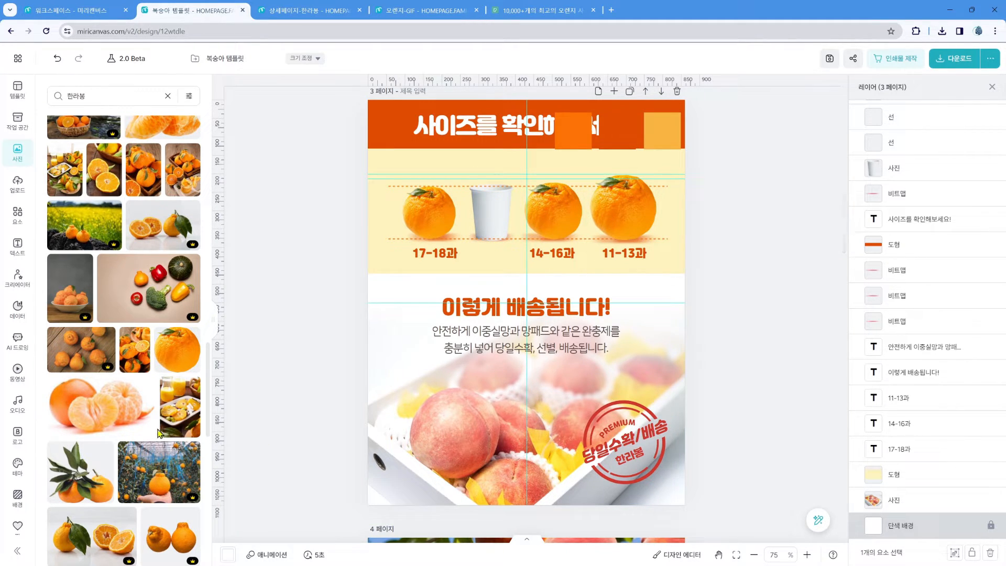
Step: Browse further through the 한라봉 photo results for a picture to replace the peach photo in the delivery section
scroll(159, 425, down, 10)
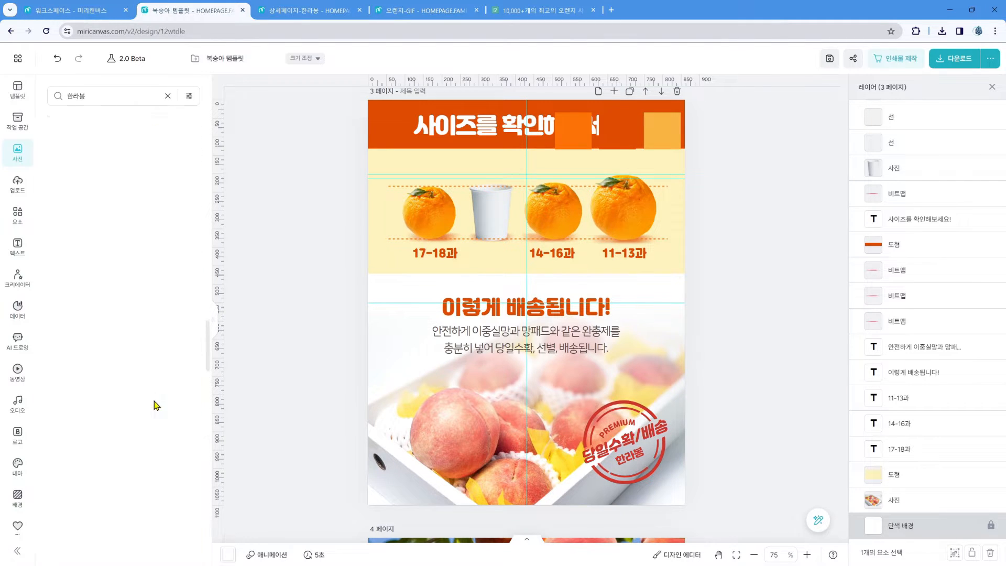
scroll(156, 405, down, 5)
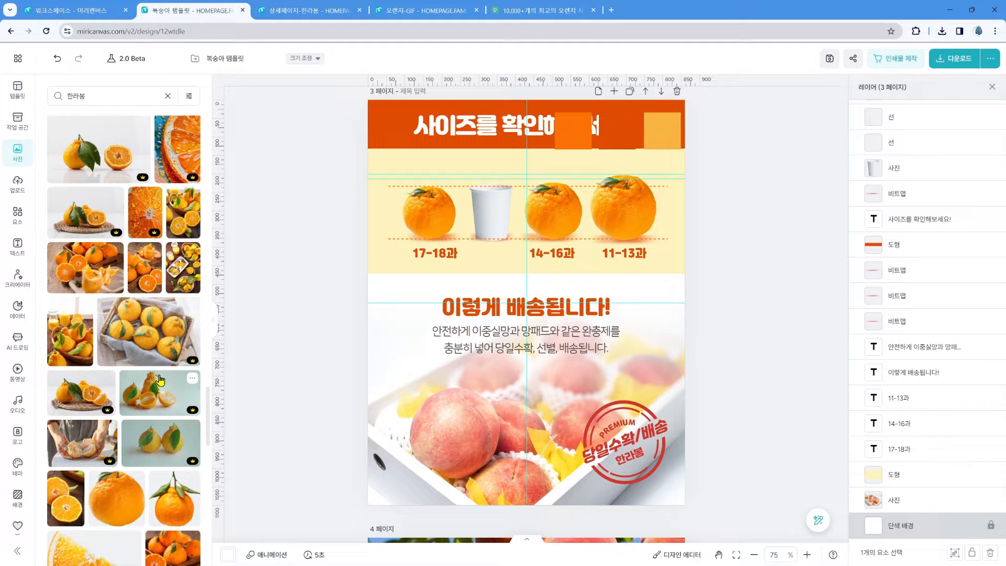
scroll(162, 359, down, 3)
scroll(161, 359, down, 5)
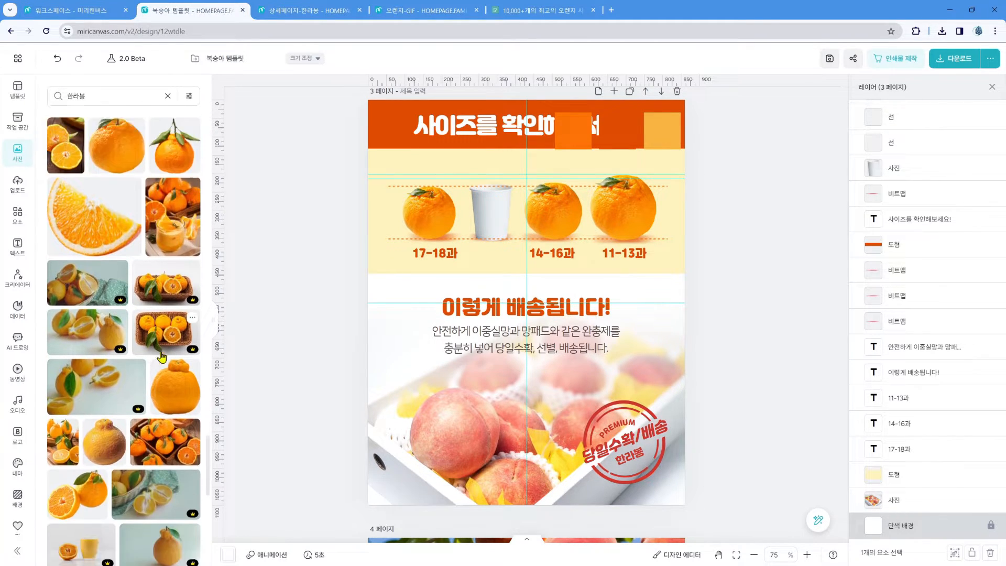
Step: Add the hallabong photo with leafy fruit in a dark crate to page 3, over the peach photo's area
scroll(192, 377, down, 2)
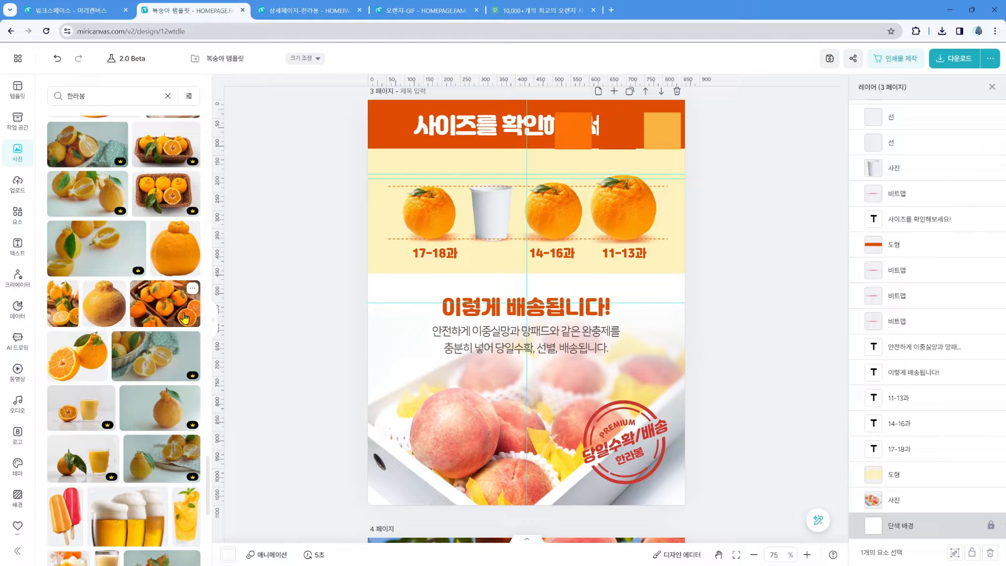
scroll(181, 314, down, 5)
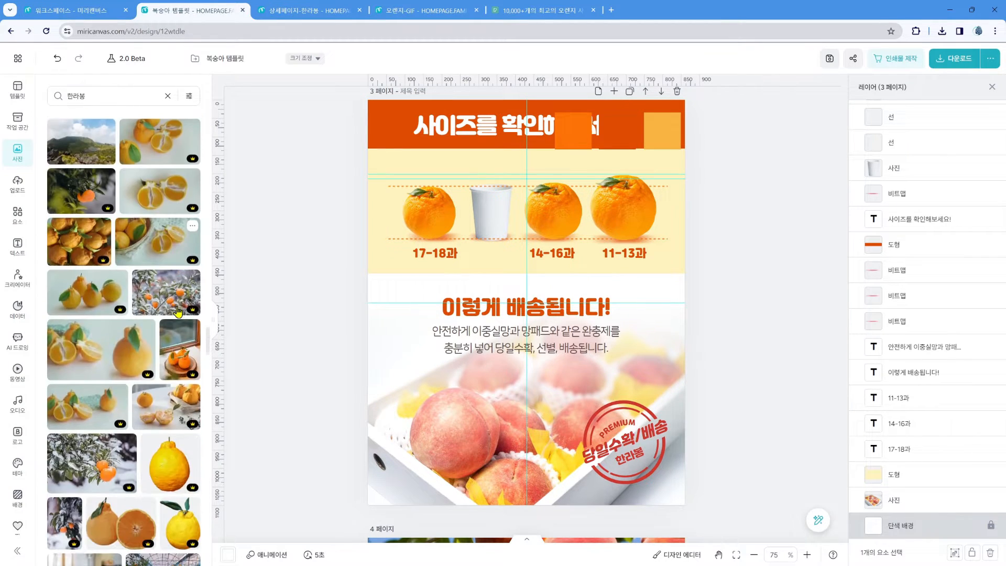
scroll(101, 281, down, 8)
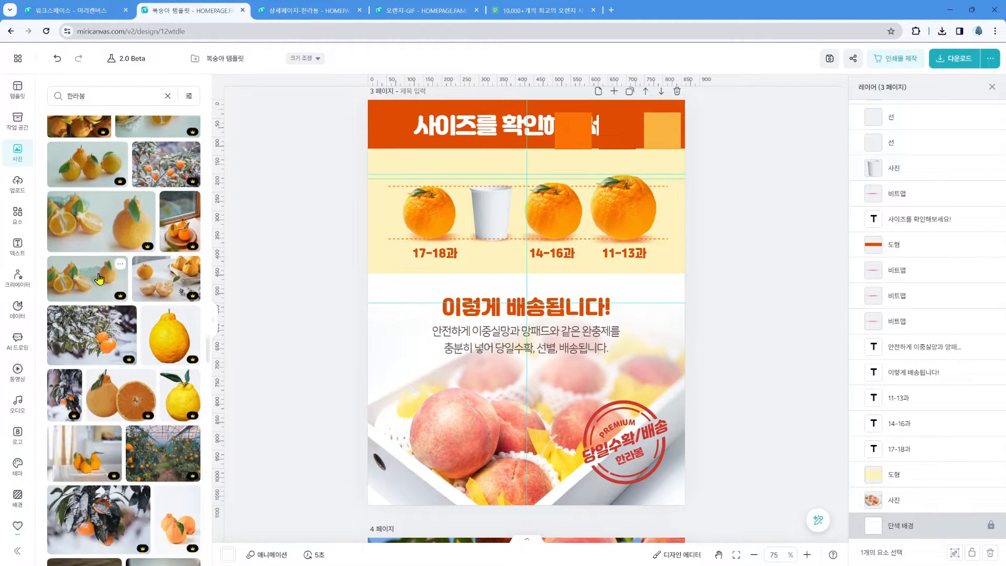
scroll(102, 280, down, 8)
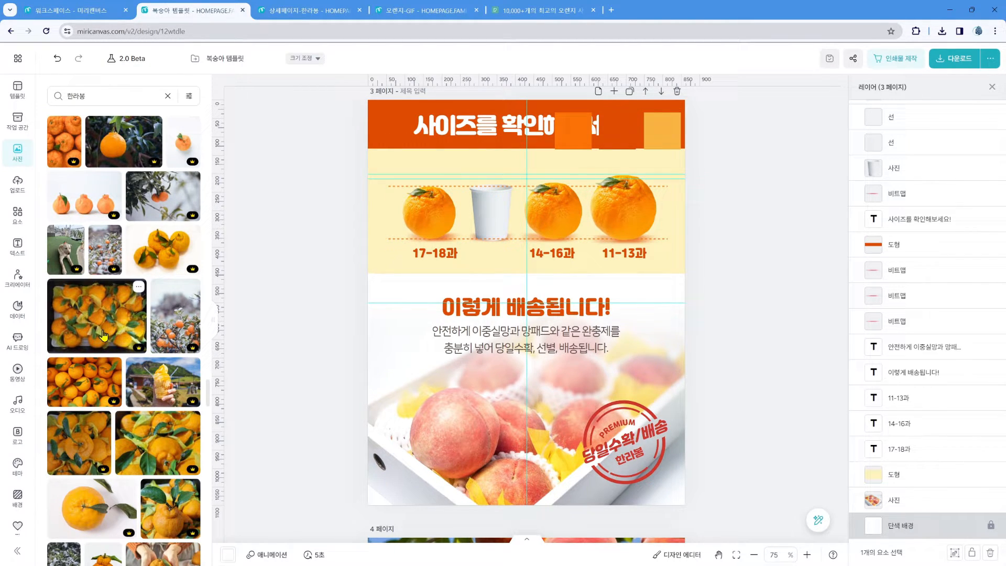
click(104, 336)
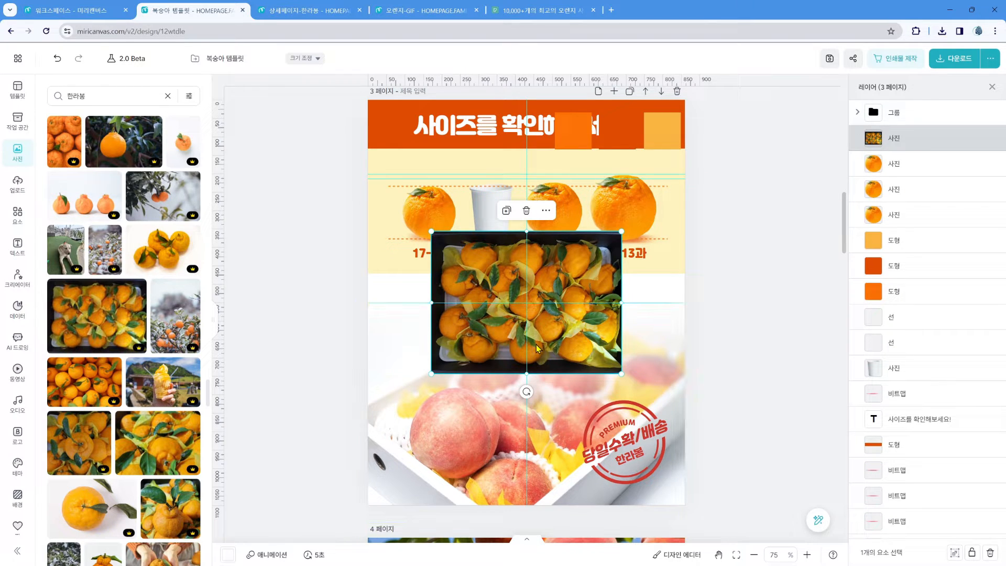
drag(569, 330, 508, 420)
Step: Delete the peach box photo and put the hallabong crate photo in its place, enlarged to page width behind the text and stamp
click(654, 359)
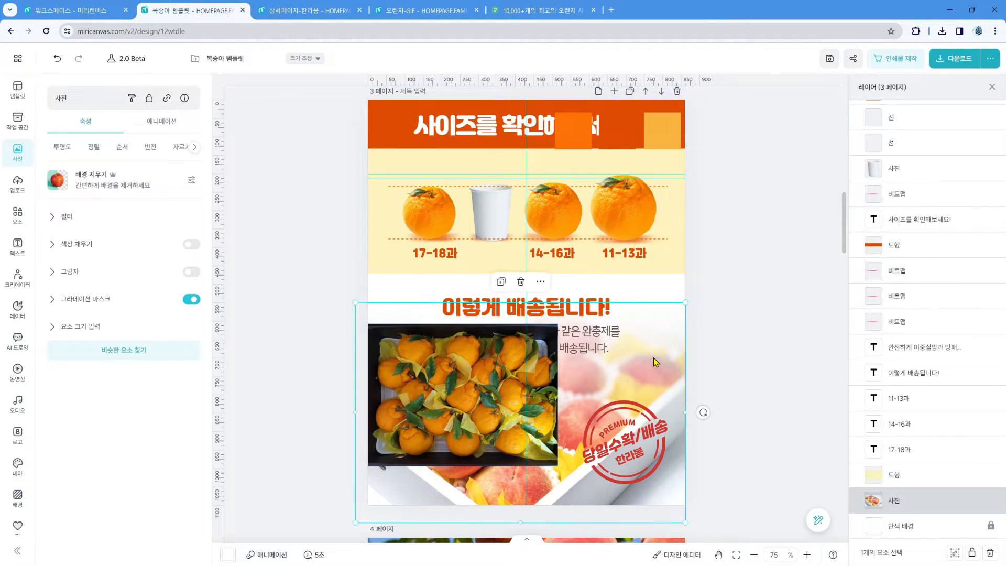
key(Delete)
click(482, 303)
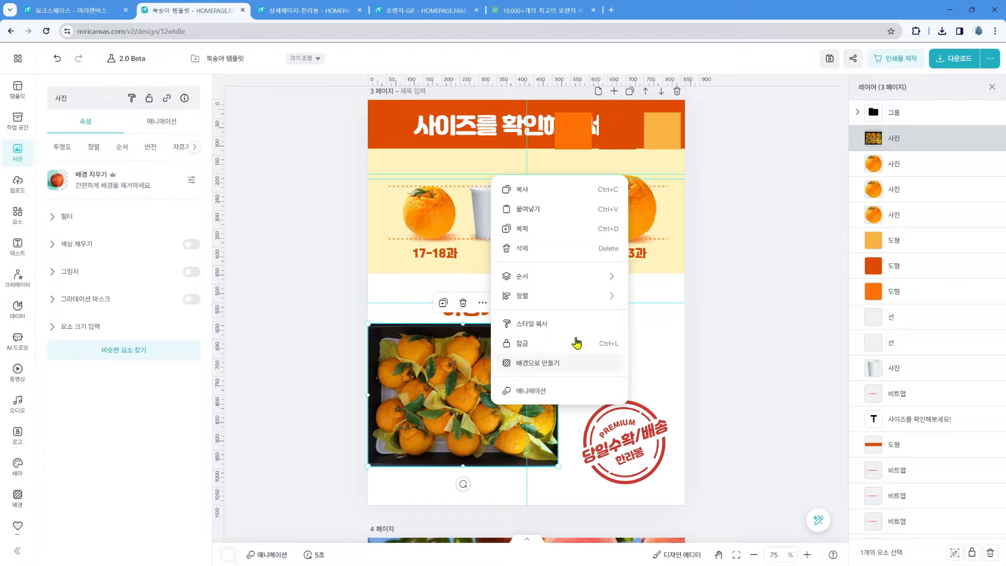
mouse_move(577, 276)
click(705, 340)
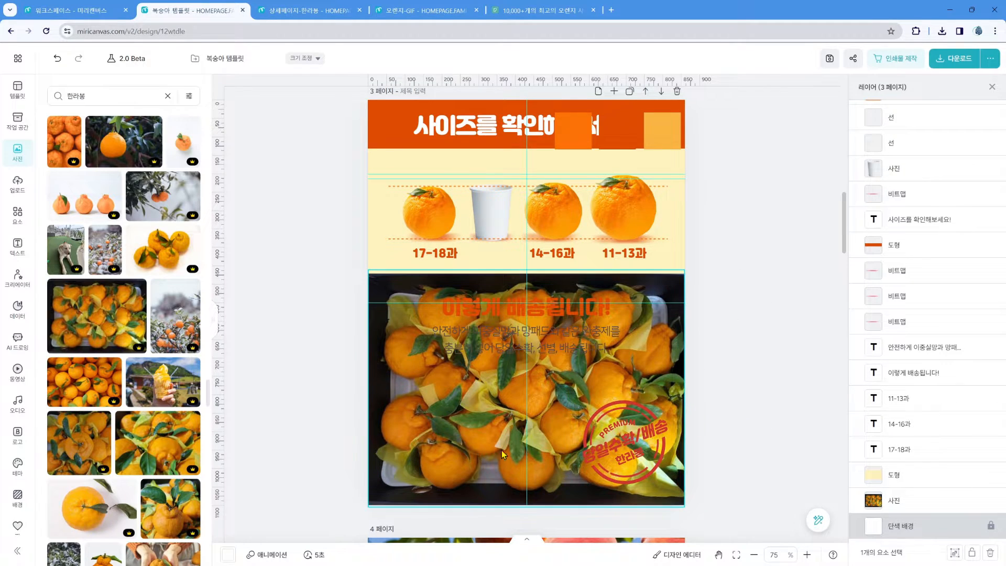
Step: Apply a linear gradient mask to the hallabong crate photo with a range of 71%
click(387, 434)
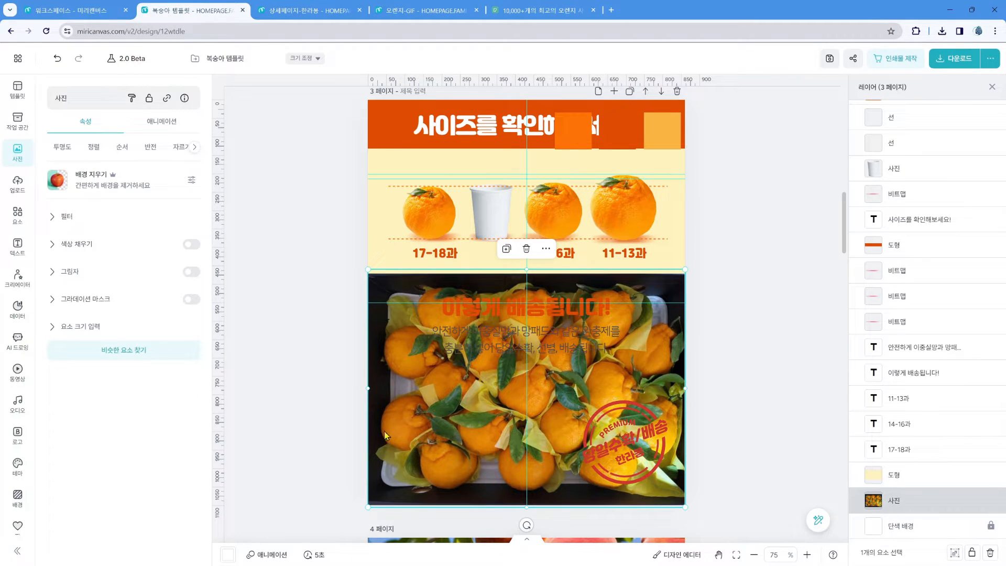
click(193, 299)
click(190, 323)
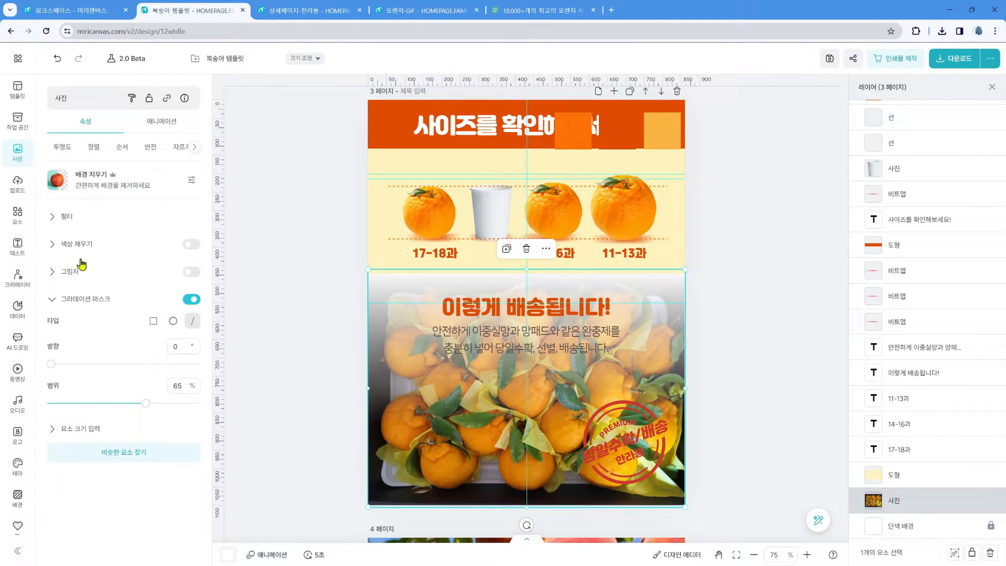
drag(144, 403, 154, 403)
Step: Lower the hallabong crate photo's opacity to 46%
click(62, 147)
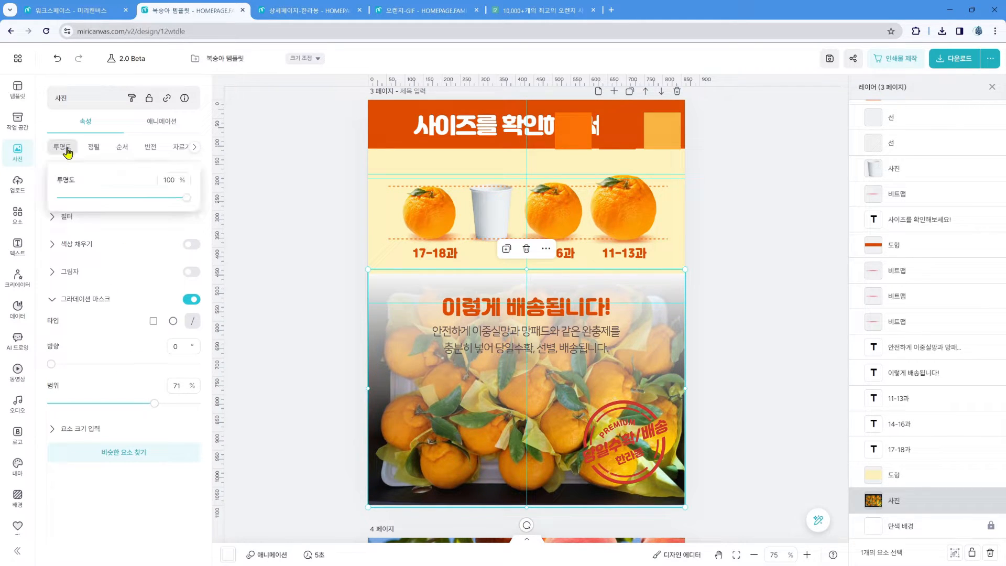
click(118, 197)
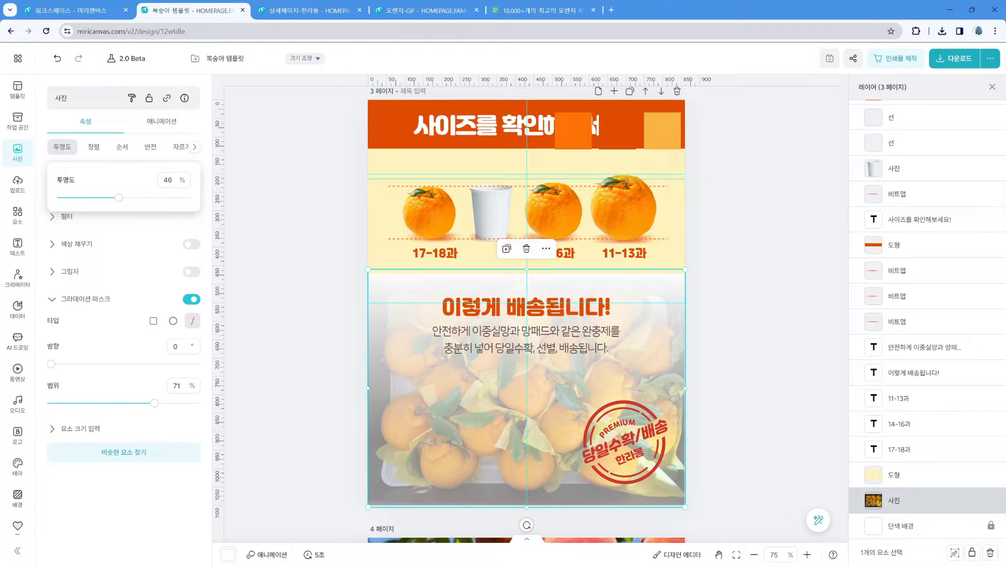
key(Escape)
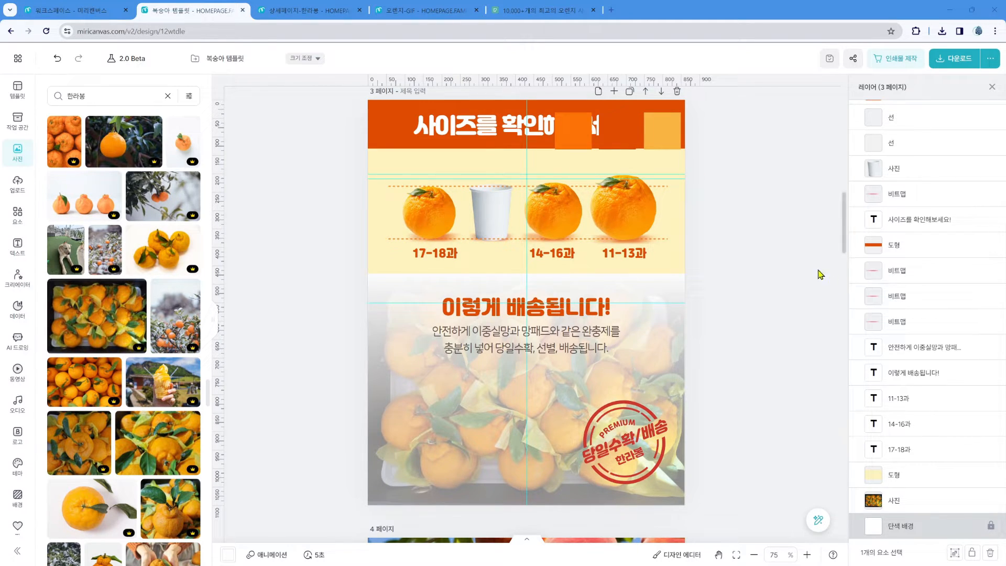
Step: Move the three orange colour reference squares from page 3 to page 4
click(584, 141)
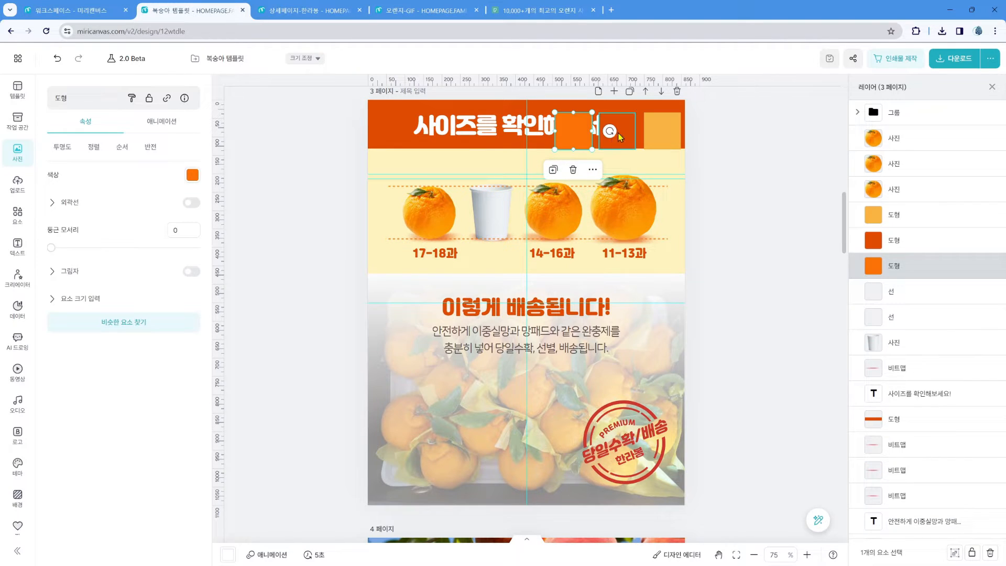
shift+click(618, 137)
shift+click(678, 143)
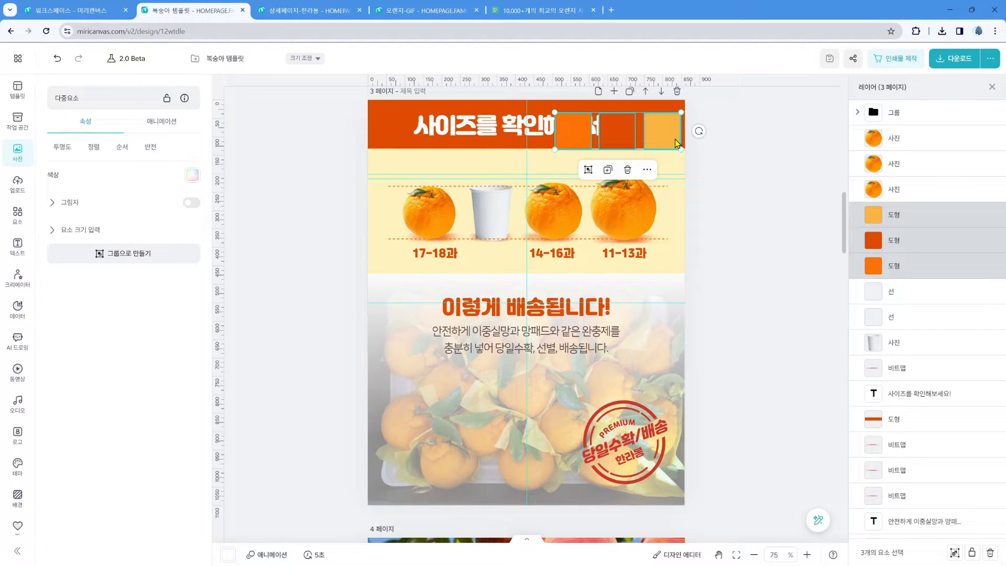
key(Delete)
scroll(713, 173, down, 5)
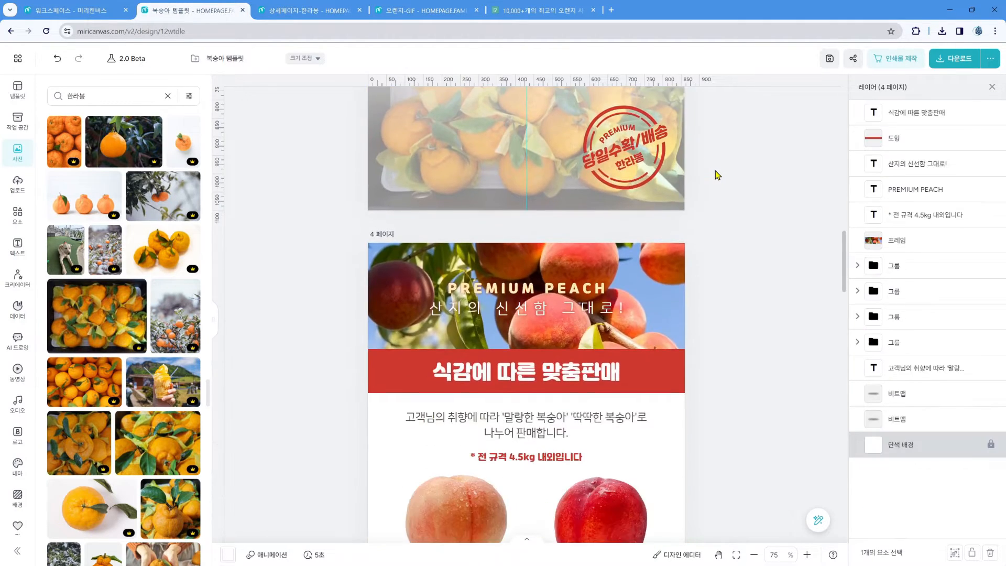
scroll(717, 174, down, 2)
key(ctrl+v)
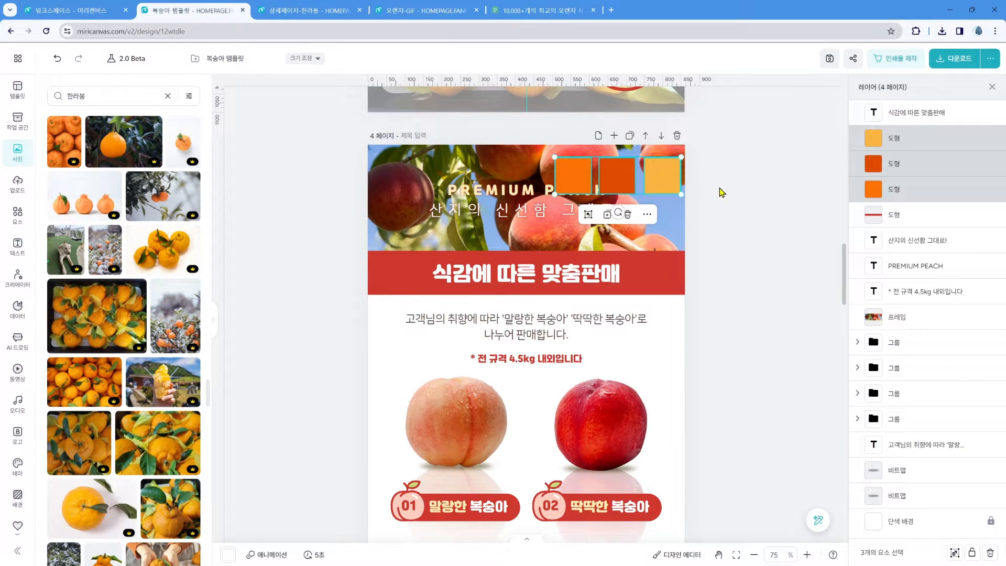
click(722, 191)
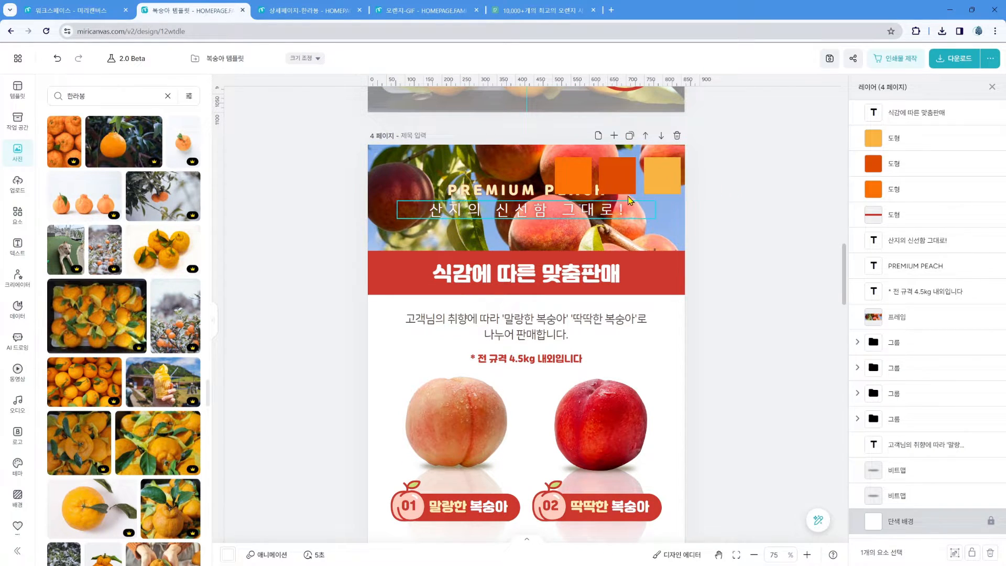
Step: Replace the peach tree picture in page 4's header frame with the photo of hallabong on a tree against blue sky
click(422, 226)
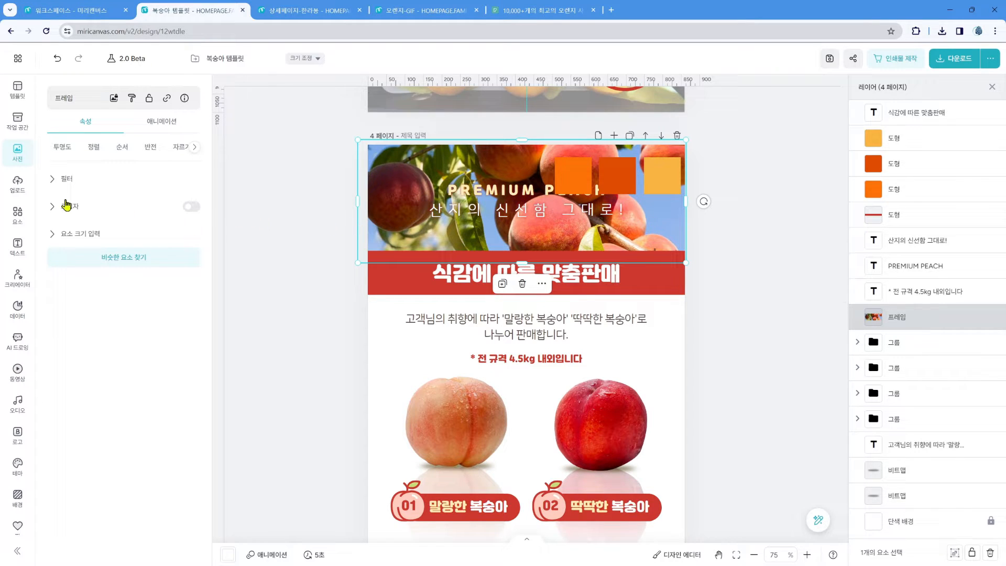
click(15, 159)
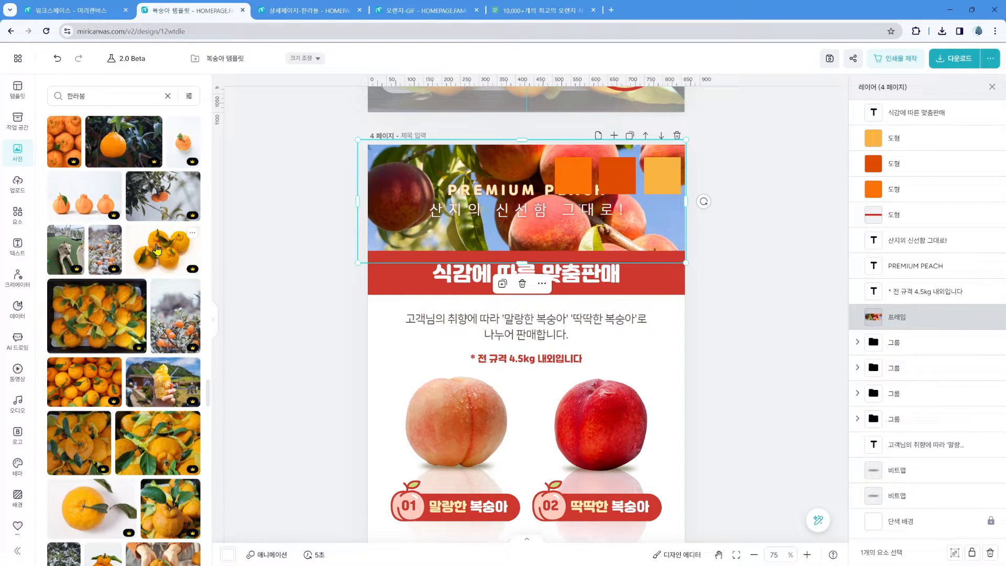
scroll(153, 244, down, 10)
scroll(153, 245, down, 10)
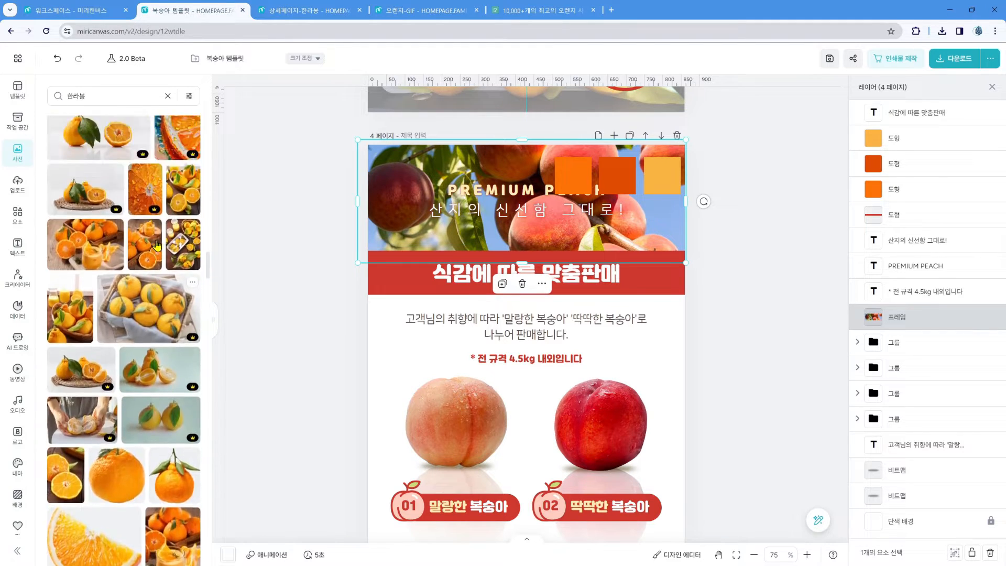
scroll(89, 218, up, 10)
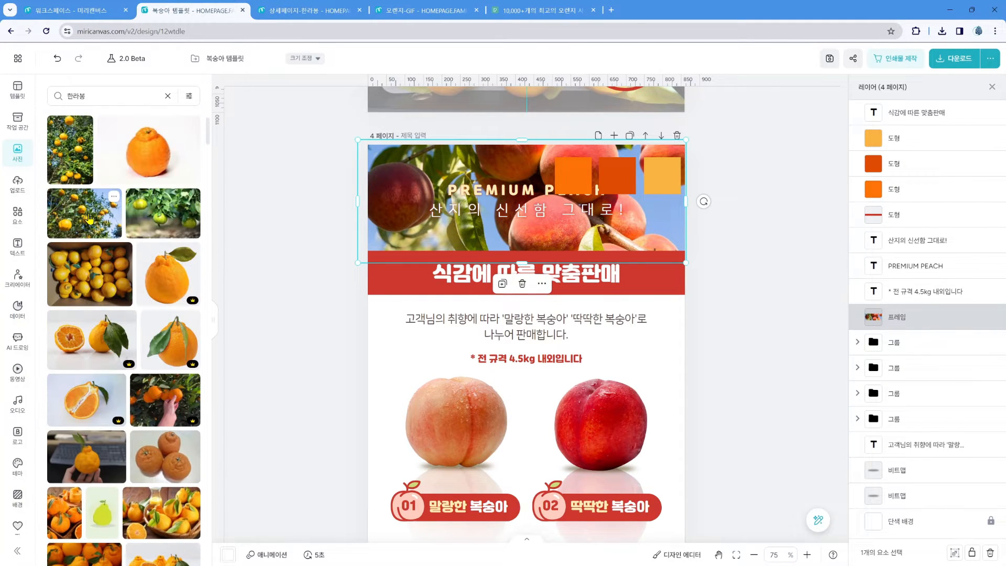
drag(89, 218, 362, 235)
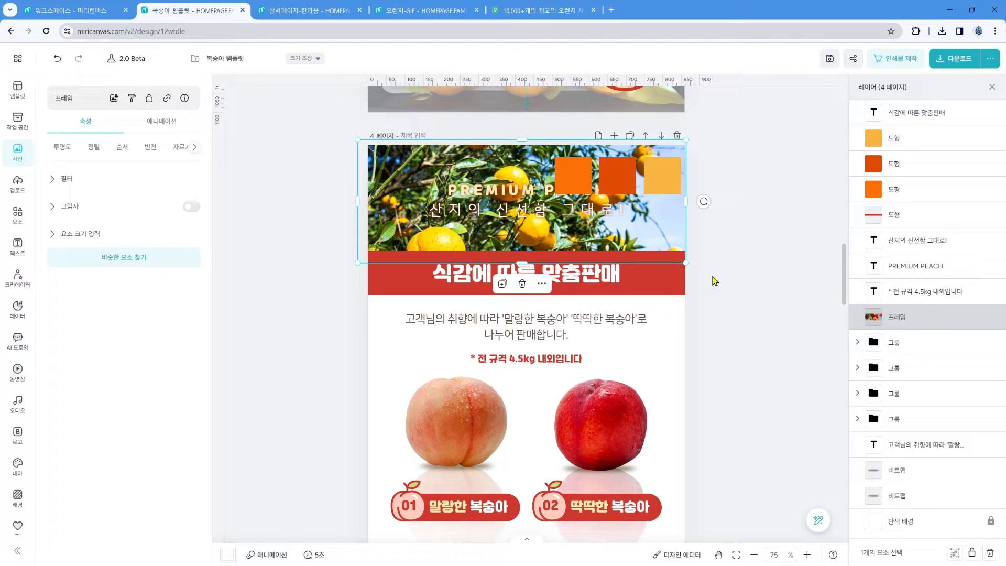
Step: Give the text "산지의 신선함 그대로!" an outline in the dark orange sampled from the middle reference square
click(563, 216)
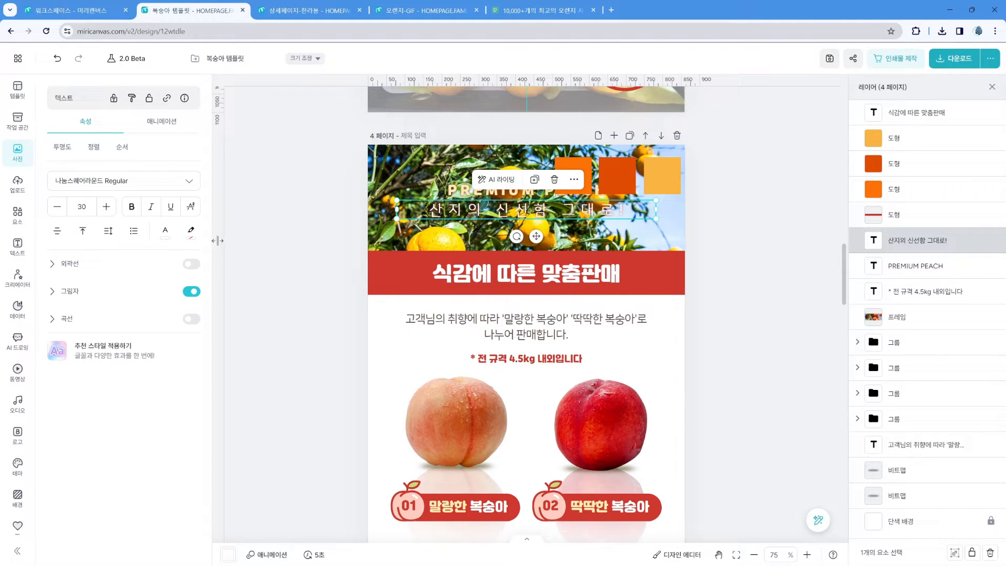
click(192, 264)
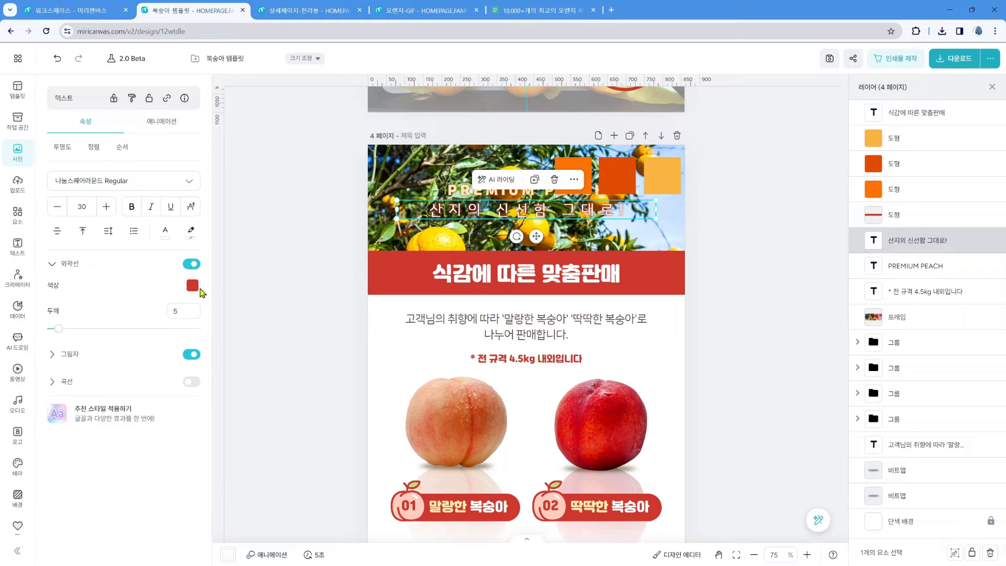
click(192, 286)
click(335, 474)
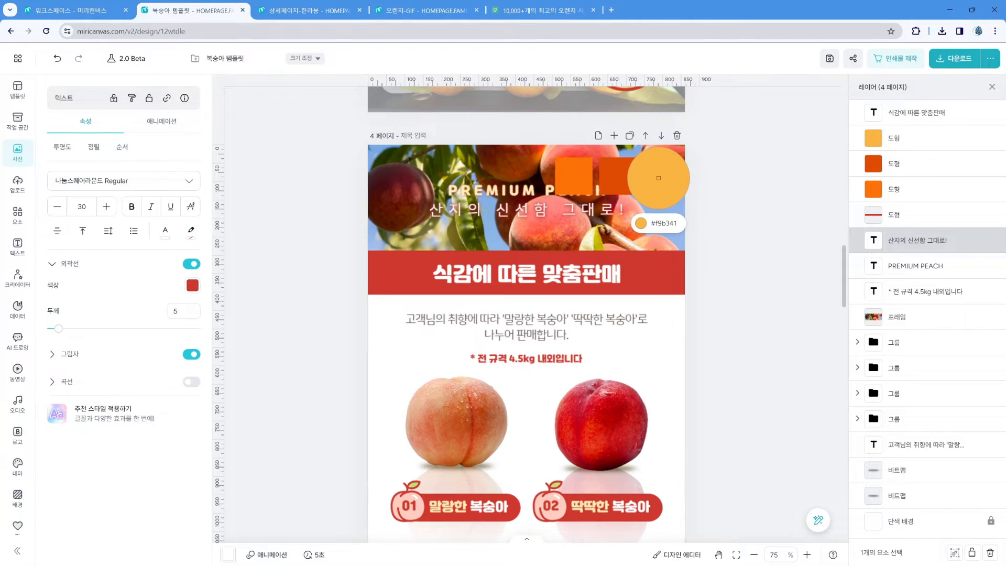
click(625, 172)
click(570, 224)
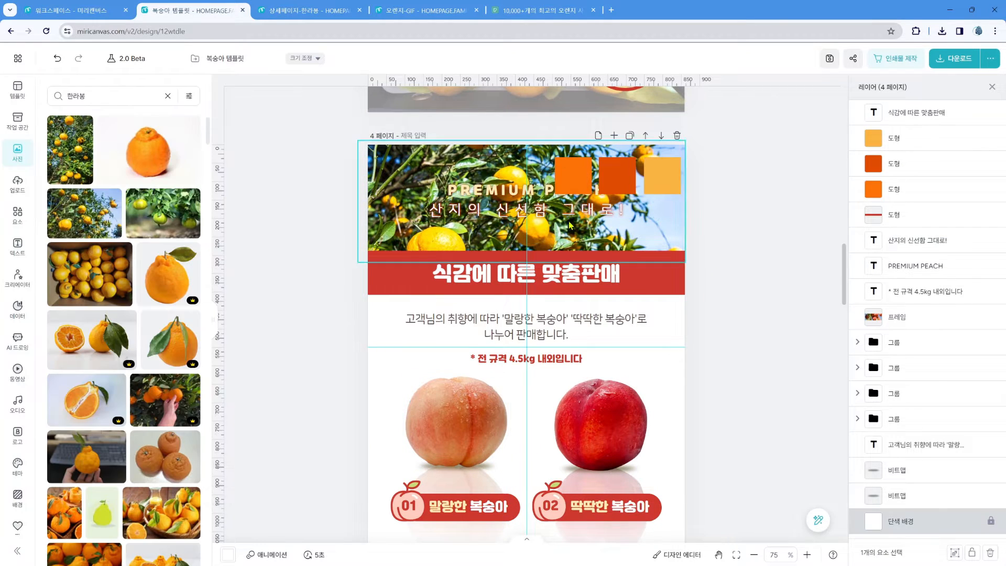
Step: Move the three colour reference squares side by side above the left half of the page 4 header title
drag(571, 176, 400, 167)
drag(624, 176, 482, 168)
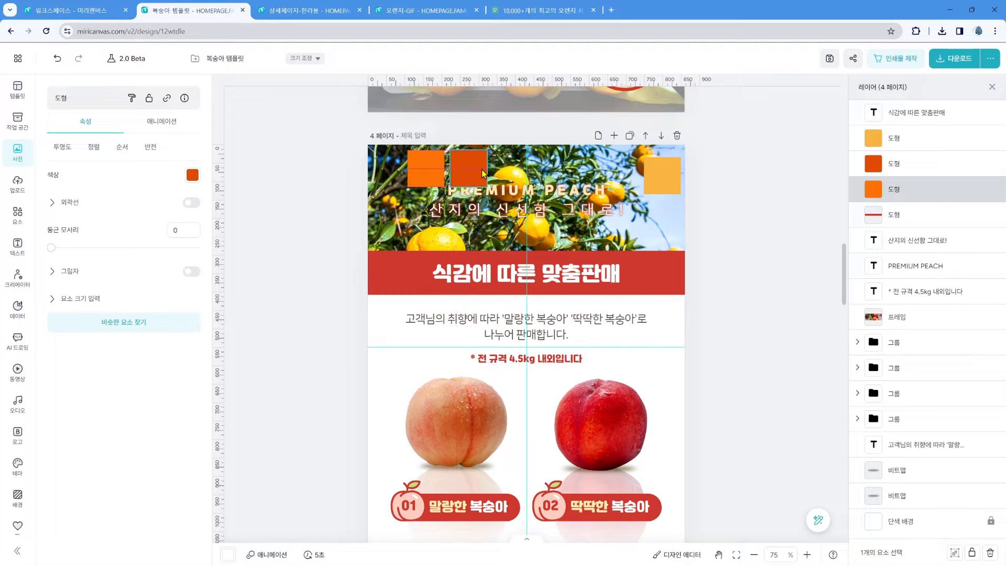
drag(658, 178, 506, 169)
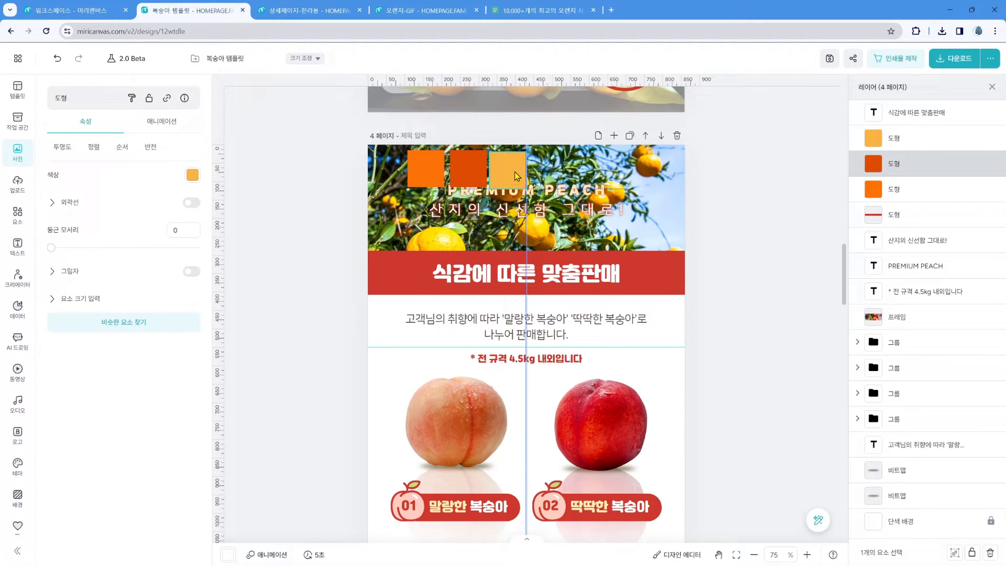
Step: Change the page 4 header title from "PREMIUM PEACH" to "PREMIUM HANLABONG"
click(587, 193)
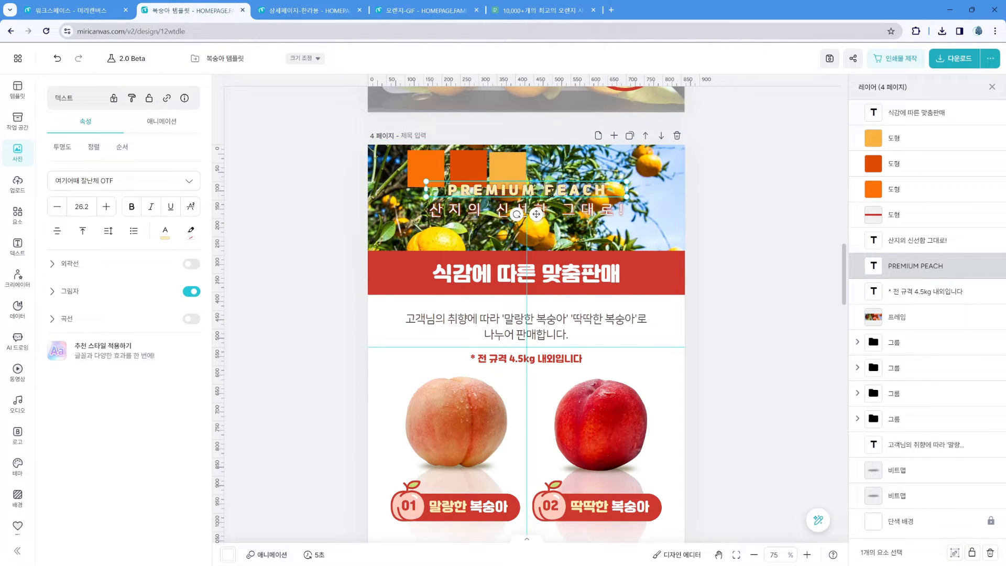
drag(546, 191, 608, 191)
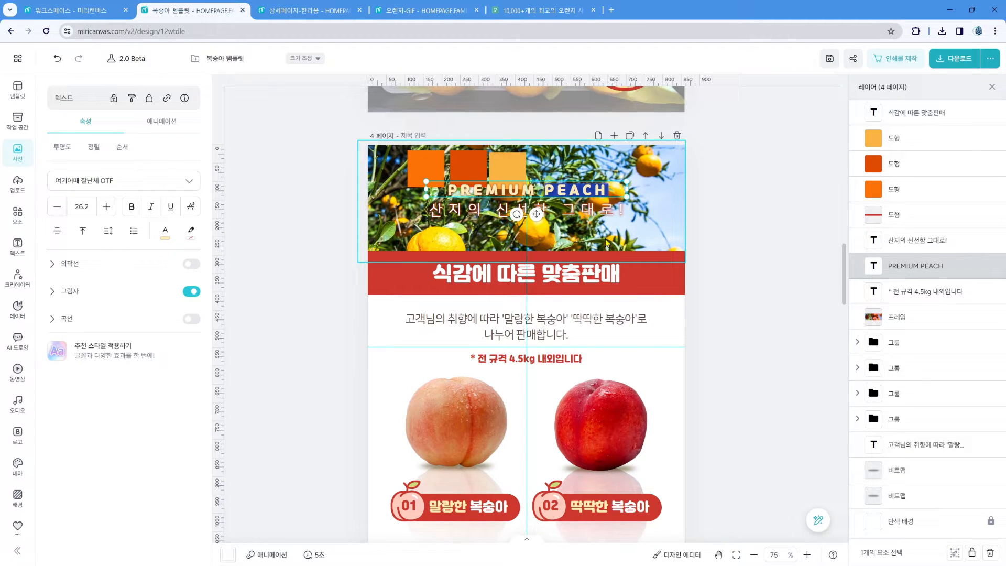
text(ㅗ)
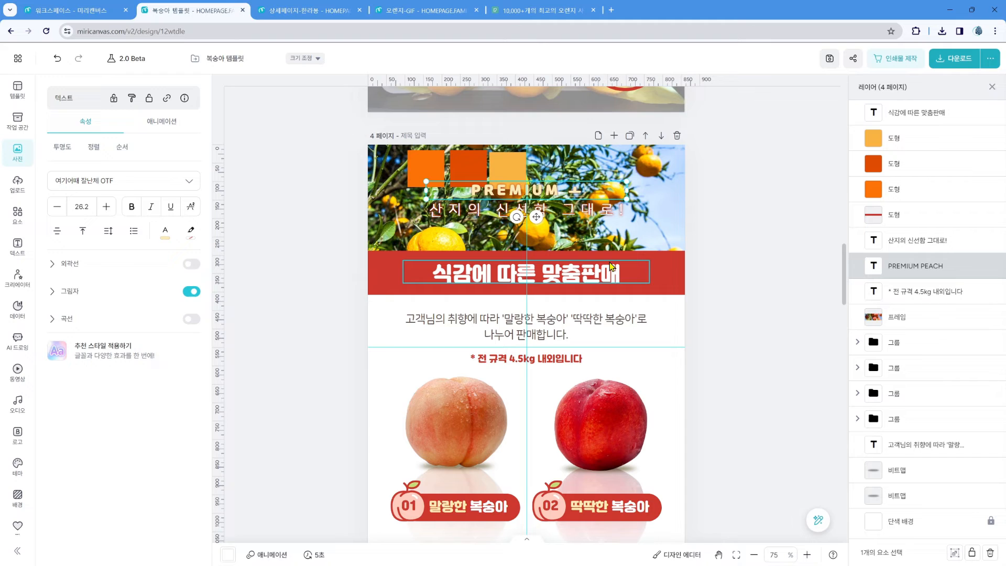
key(BackSpace)
text(HA)
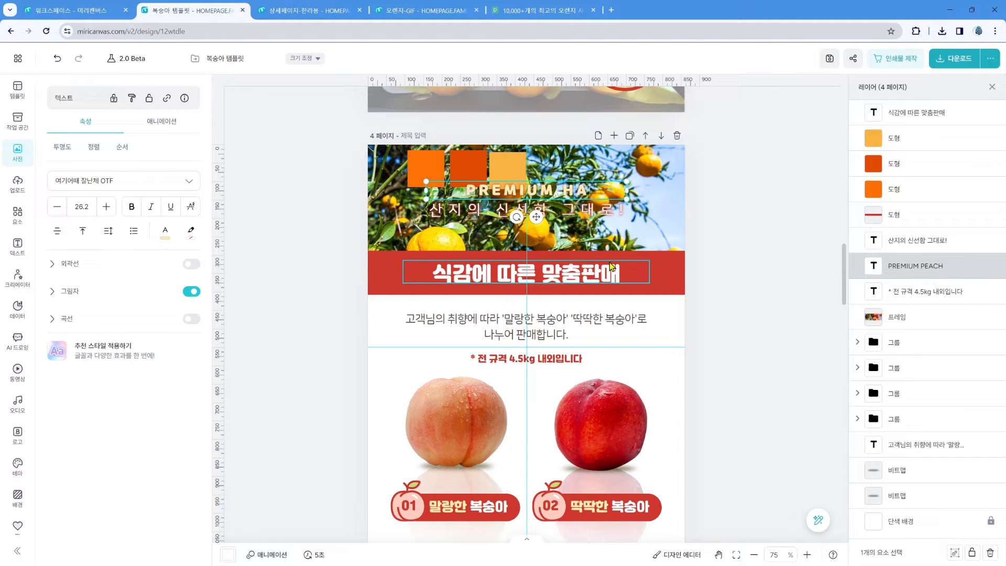
text(NLABONG)
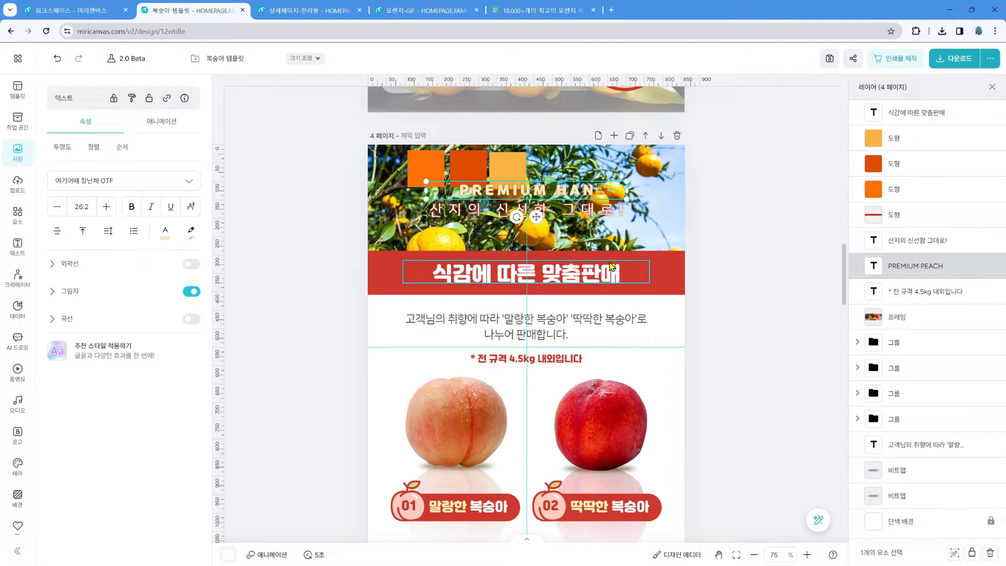
click(752, 242)
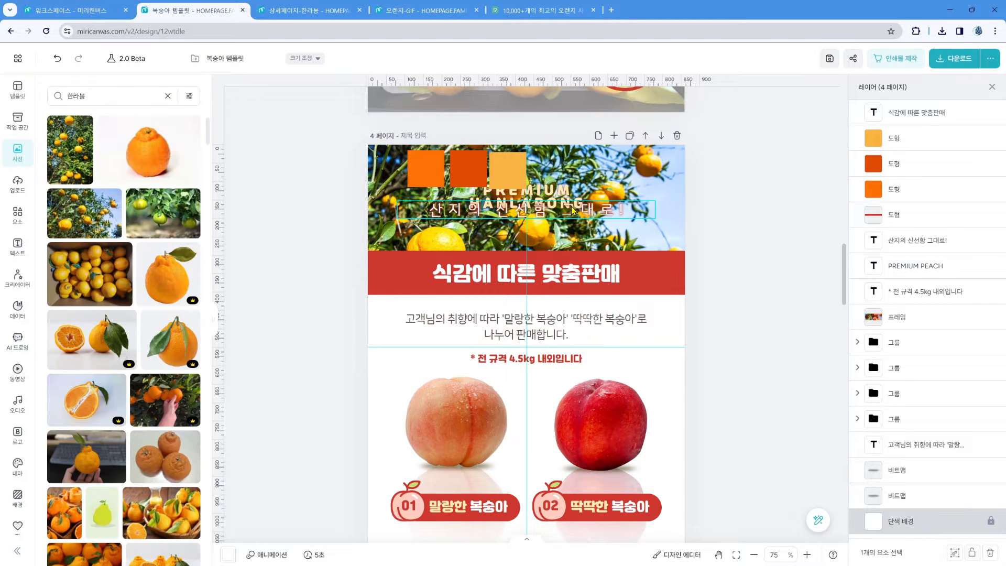
Step: Move the three colour reference squares to the upper-right corner of page 4's header picture, clear of the title
click(562, 195)
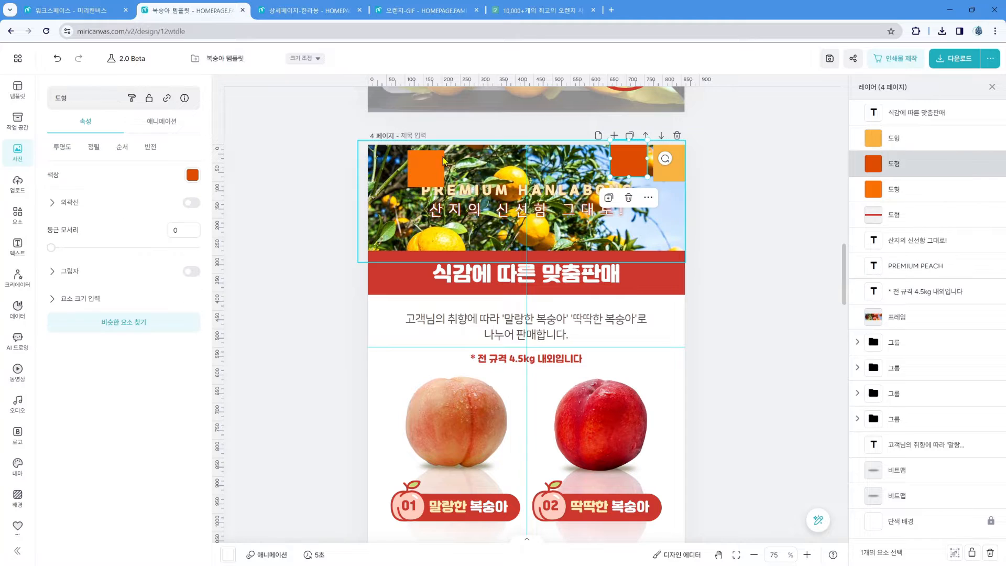
drag(427, 169, 586, 155)
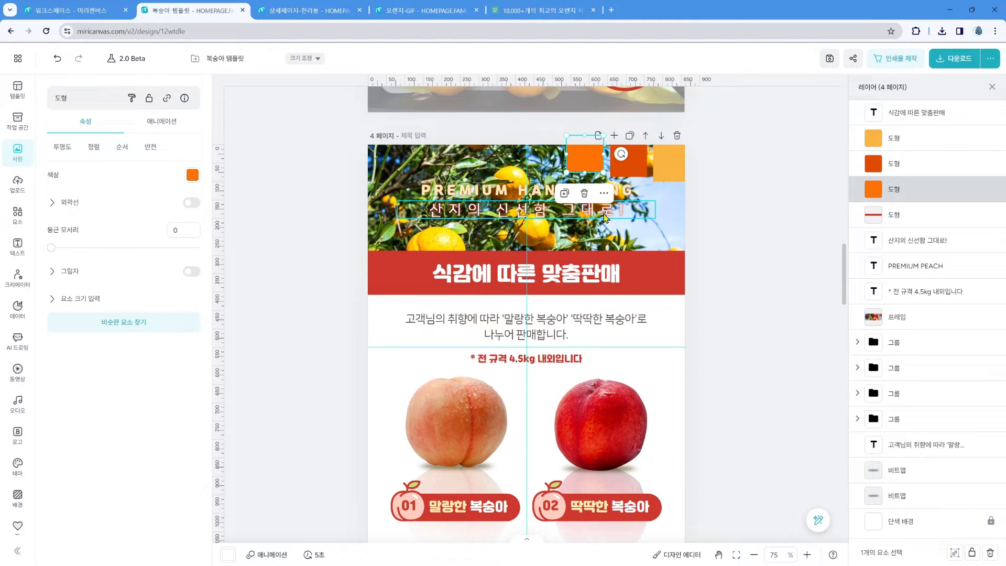
click(718, 233)
Step: Recolour the red band under page 4's header picture with the dark orange sampled from the middle reference square
click(602, 275)
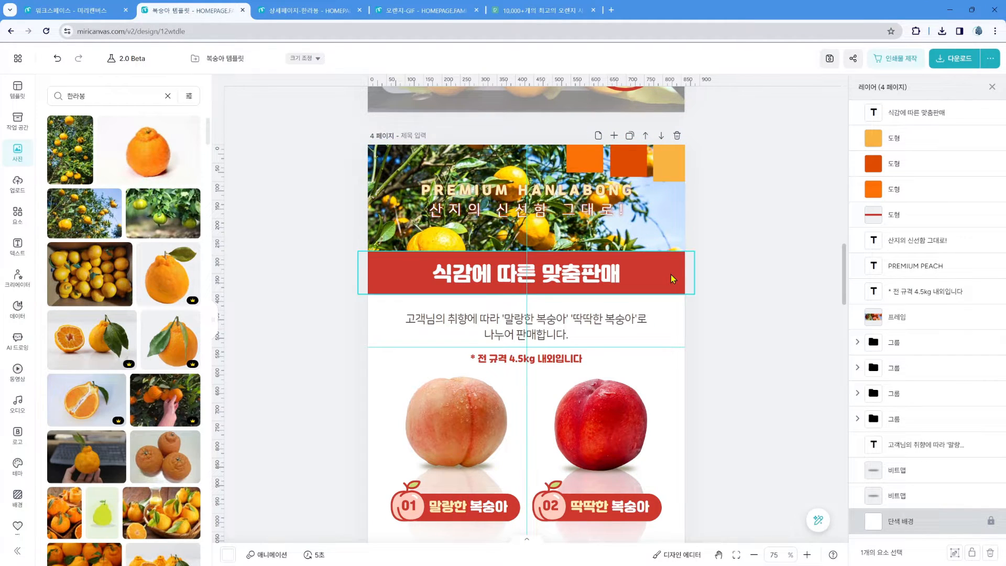
click(192, 174)
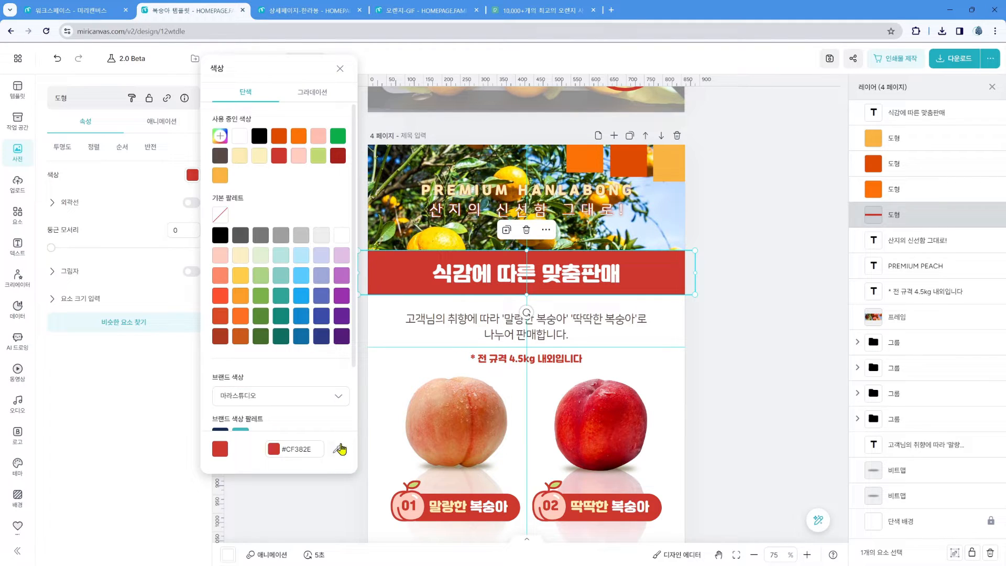
click(337, 449)
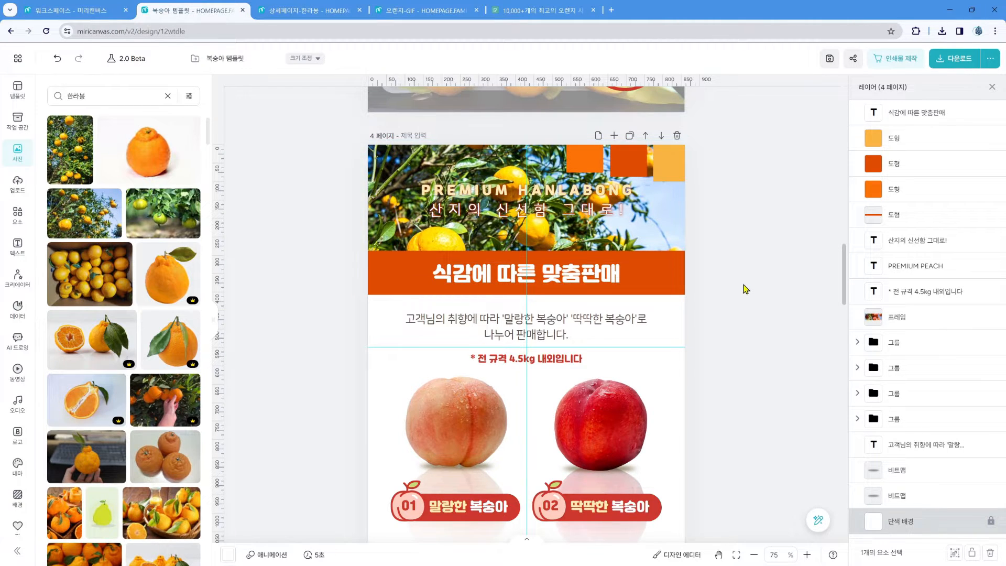
Step: Change the title on page 4's dark orange band to "선물용, 실속형 맞춤판매"
scroll(539, 262, down, 1)
click(539, 283)
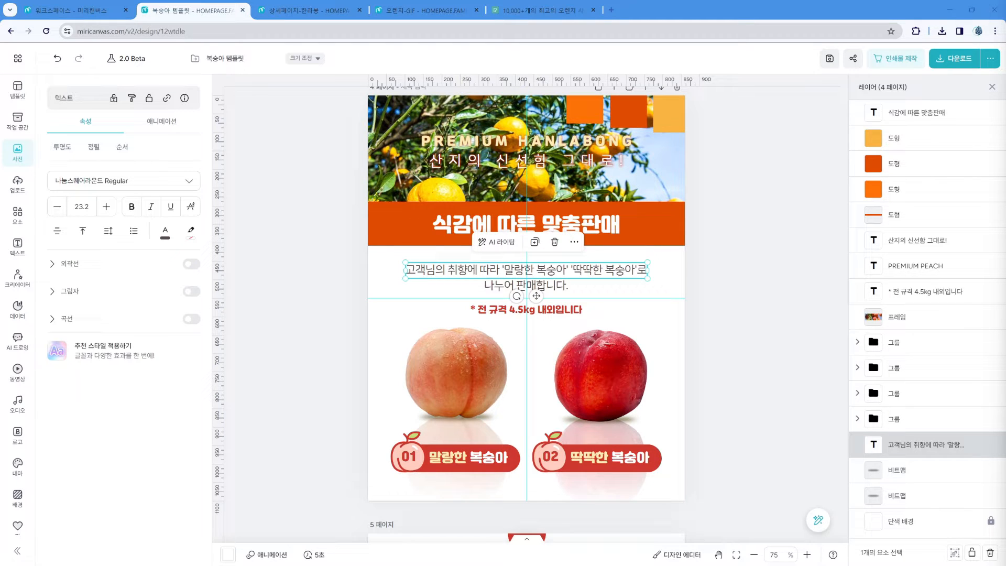
click(621, 226)
double_click(577, 225)
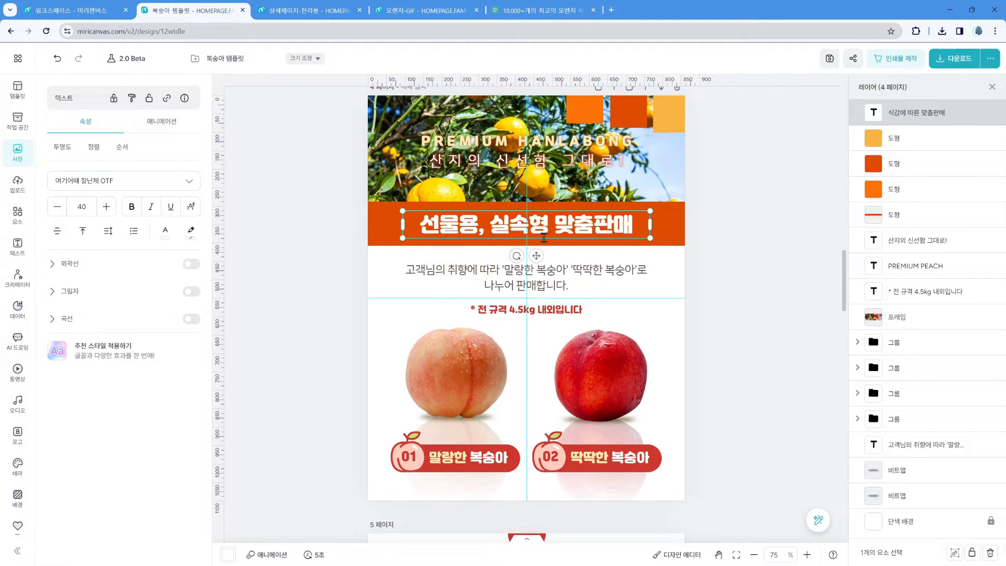
Step: Replace the description below the band with "고객님의 선택에 따라 선물용 6~14과 상품과 10kg 실속형 상품으로 나누어 판매됩니다."
click(602, 270)
double_click(602, 270)
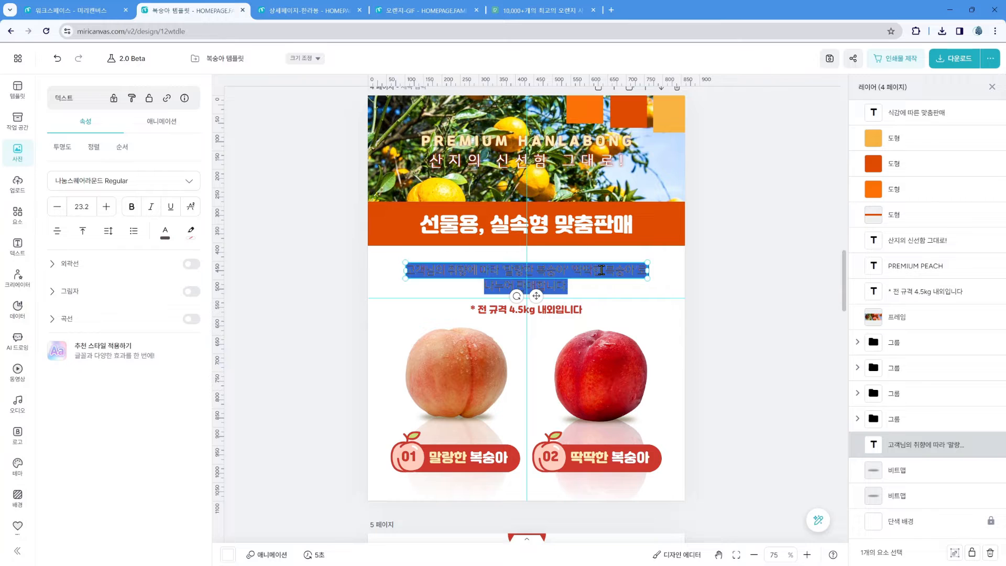
text(고객님의 선택에 따라 선물용 6~14과 상품과 10kg 실속형 상품으로 나누어 판매됩니다.)
Step: Try replacing the entire red note, asterisk included, with "명품과일 한라봉으로 건강을 챙기면서 맛있게 즐겨보세요!"
click(525, 310)
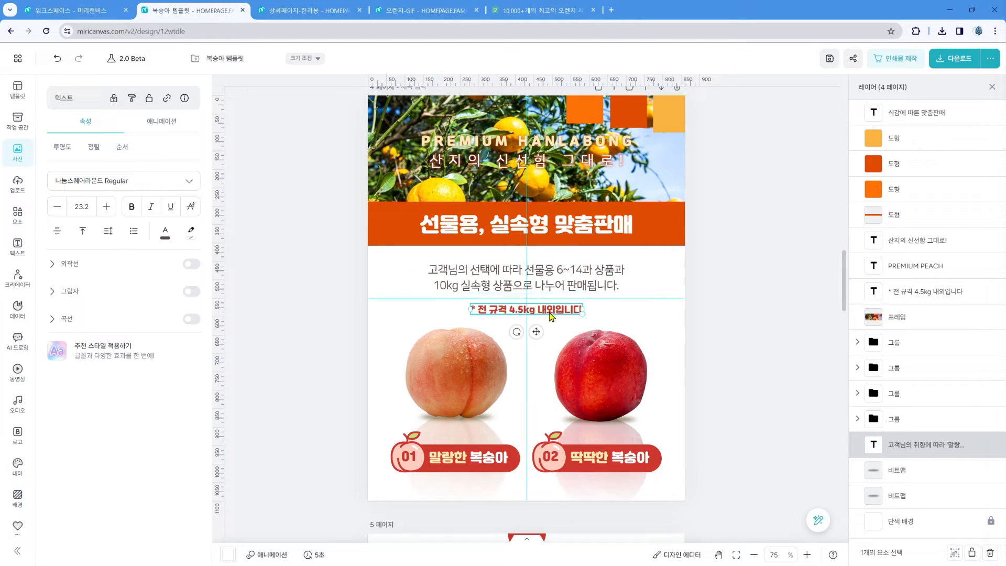
double_click(524, 310)
text(명품과일 한라봉으로 건강을 챙기면서 맛있게 즐겨보세요!)
click(728, 317)
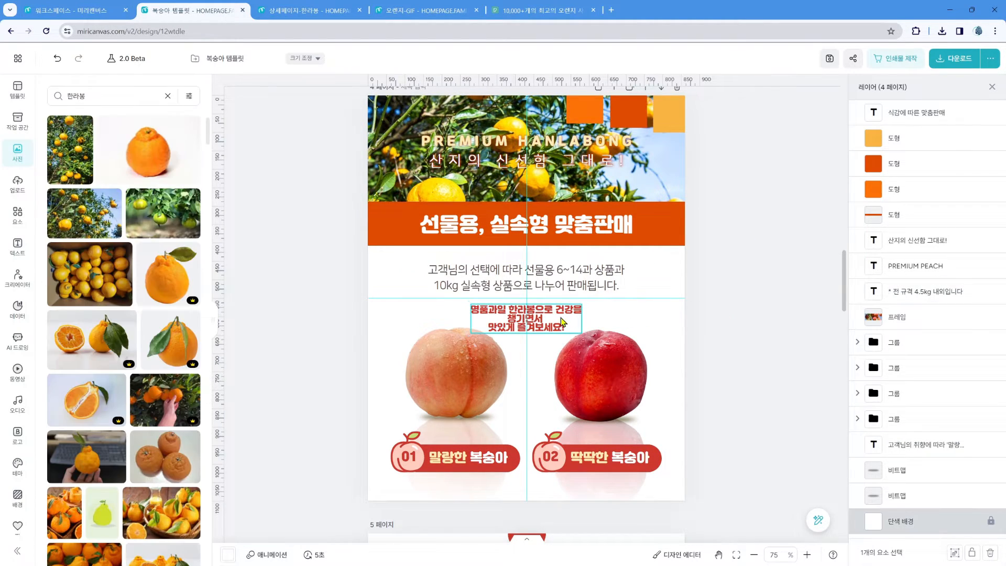
key(ctrl+z)
Step: Replace the red note after its asterisk with "명품과일 한라봉으로 건강을 챙기면서 맛있게 즐겨보세요!" and widen the text box to fit two lines
click(536, 322)
click(524, 310)
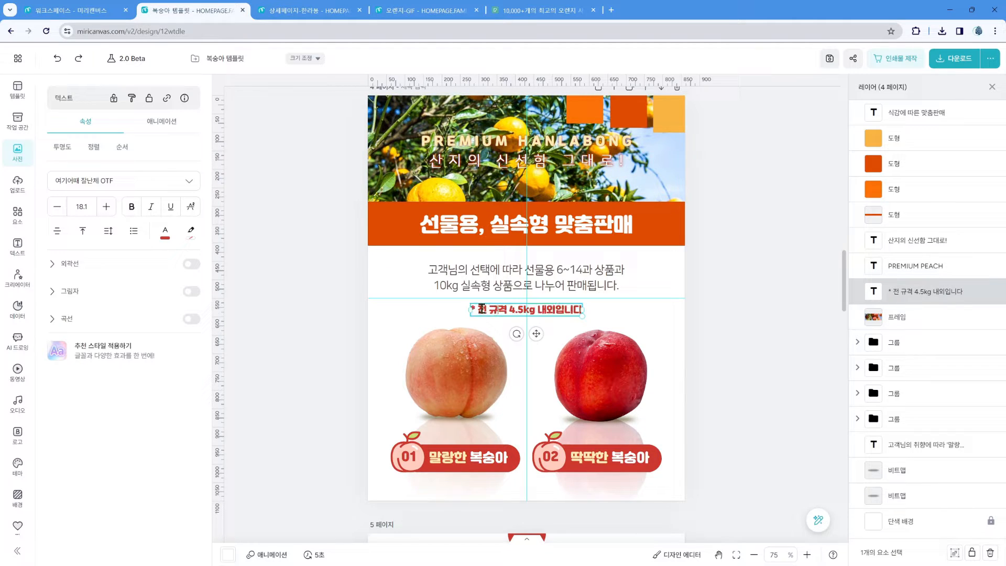
drag(480, 309, 597, 315)
text(명품과일 한라봉으로 건강을 챙기면서 맛있게 즐겨보세요!)
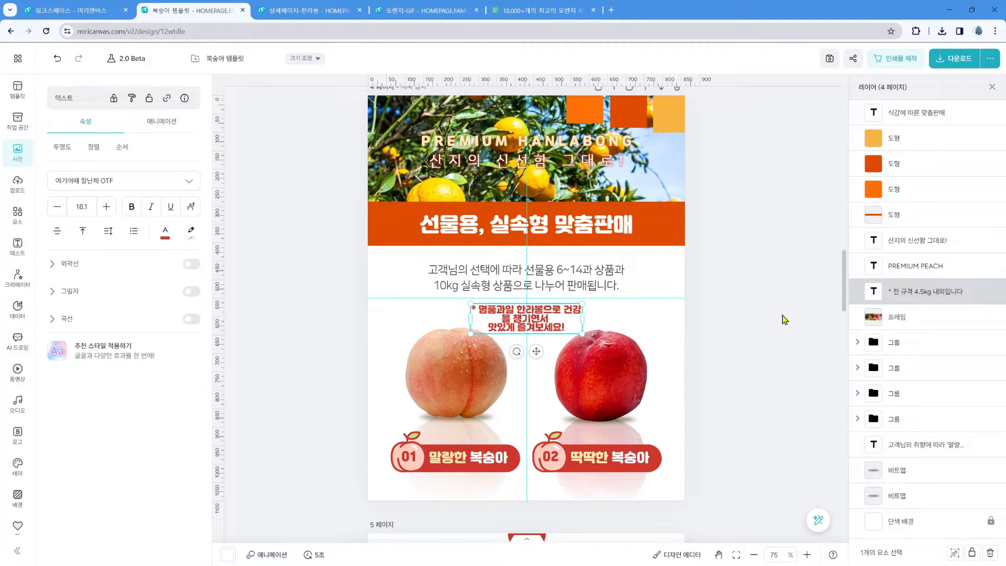
drag(582, 317, 634, 315)
drag(471, 314, 428, 314)
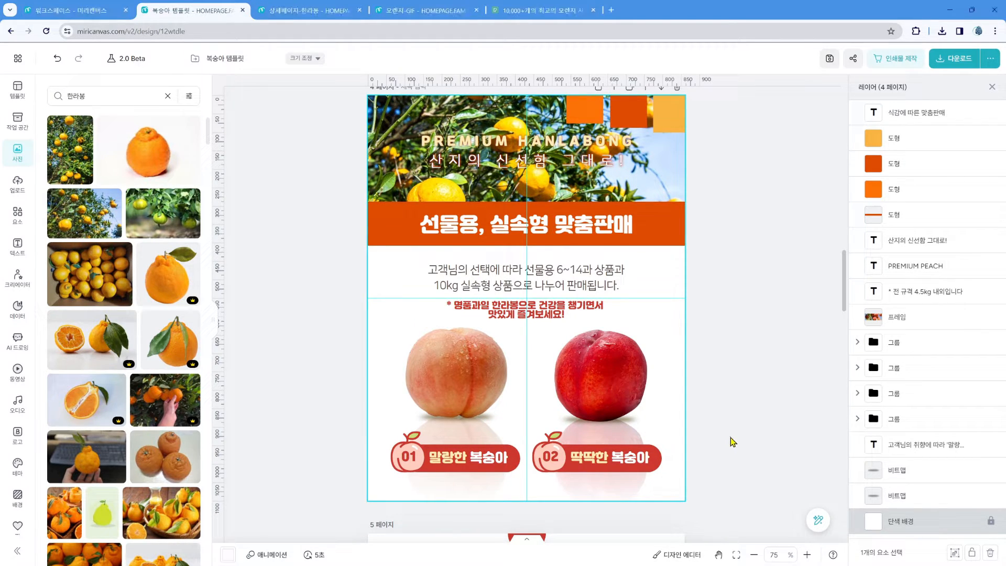
click(478, 385)
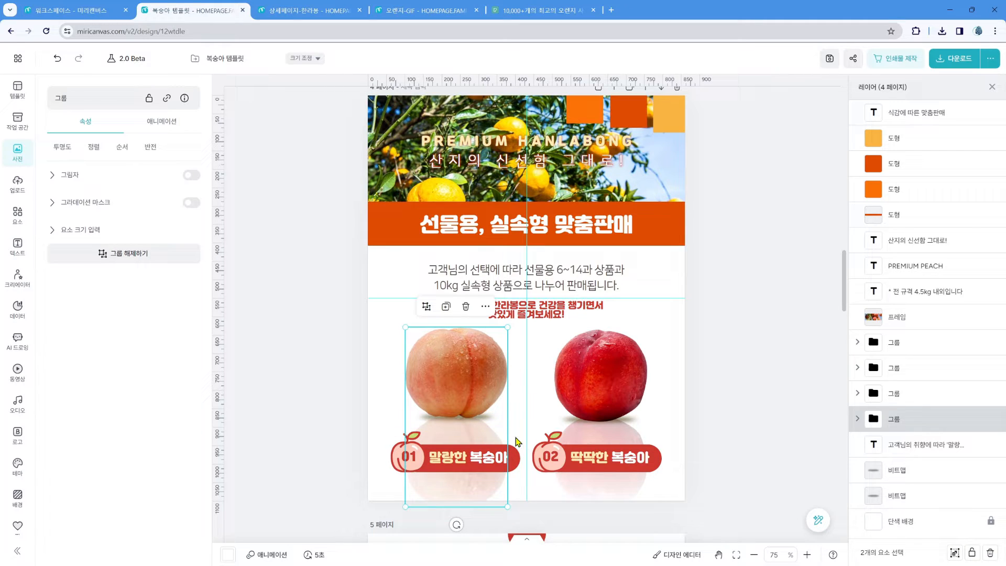
click(755, 317)
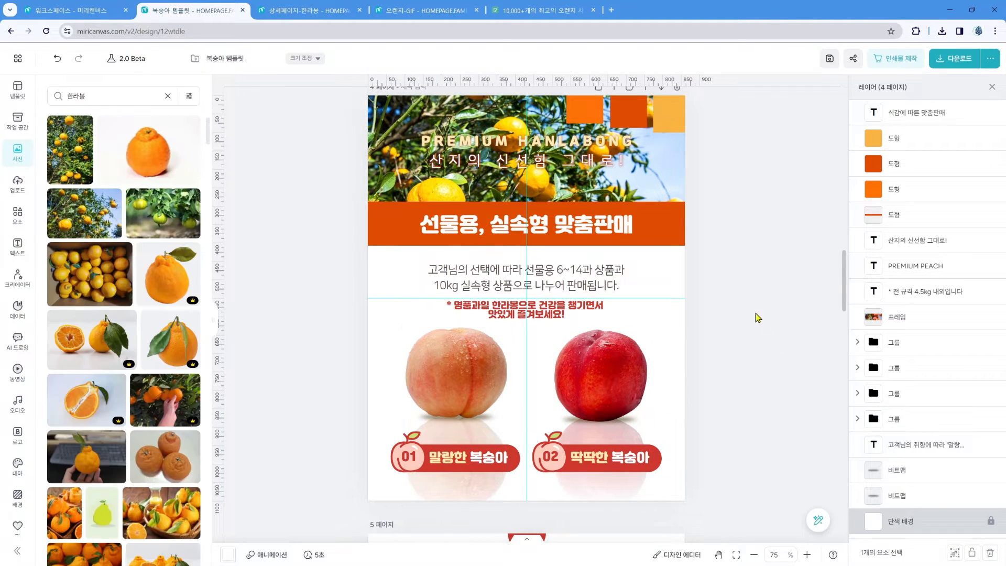
Step: Add a blank page after page 4 and place the cut-out photo of a leafy hallabong in its upper half
scroll(818, 209, up, 1)
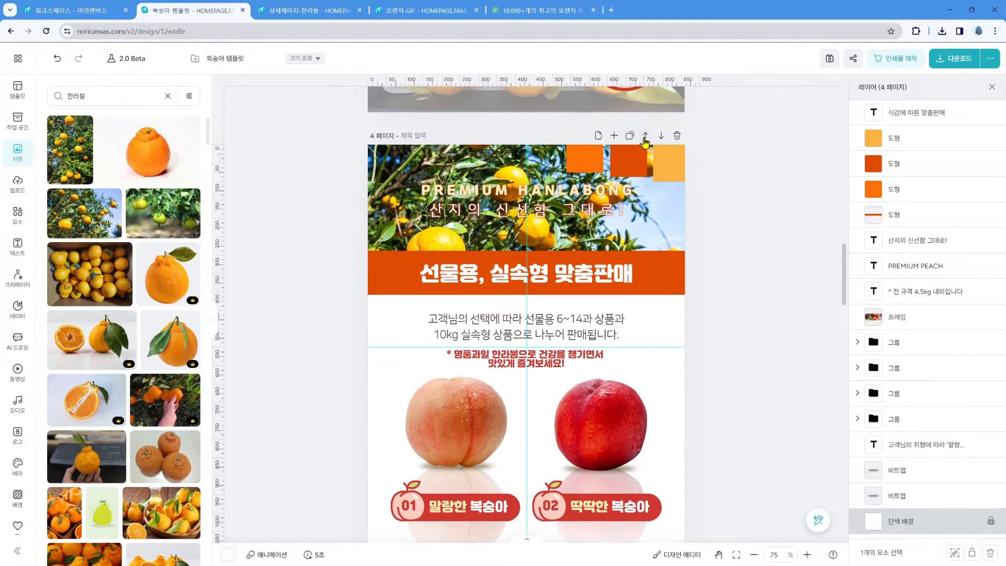
click(614, 136)
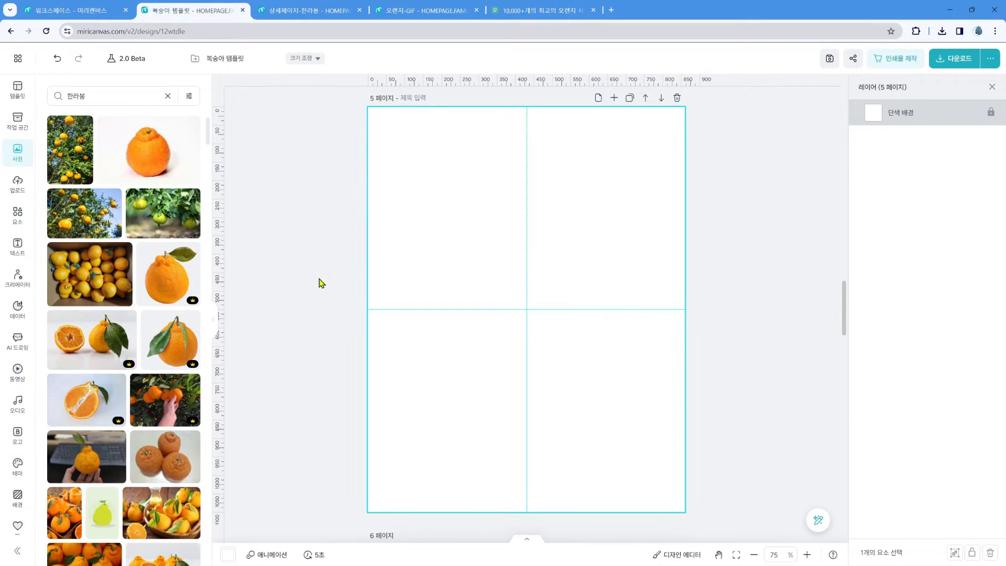
scroll(167, 420, down, 8)
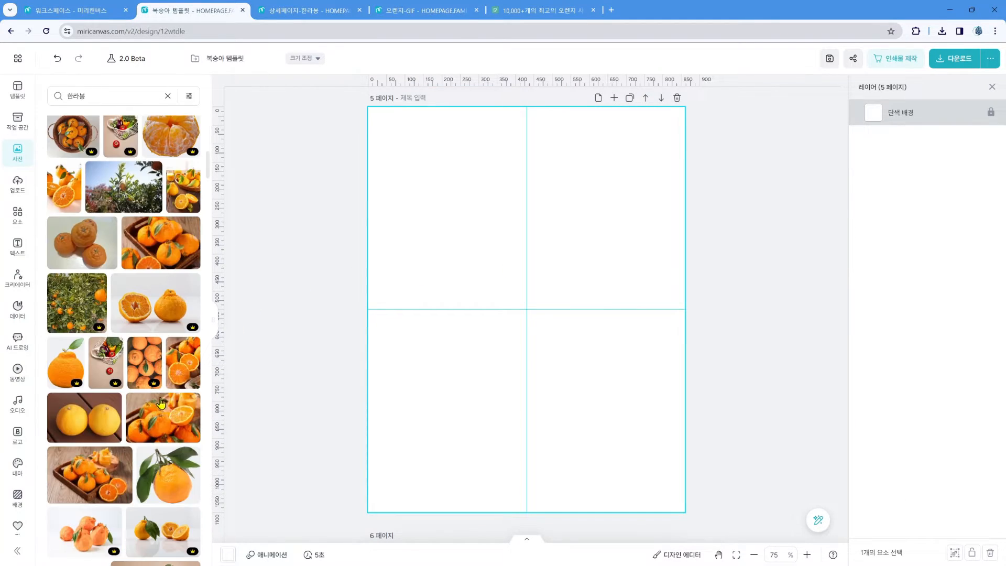
click(168, 376)
drag(575, 370, 563, 285)
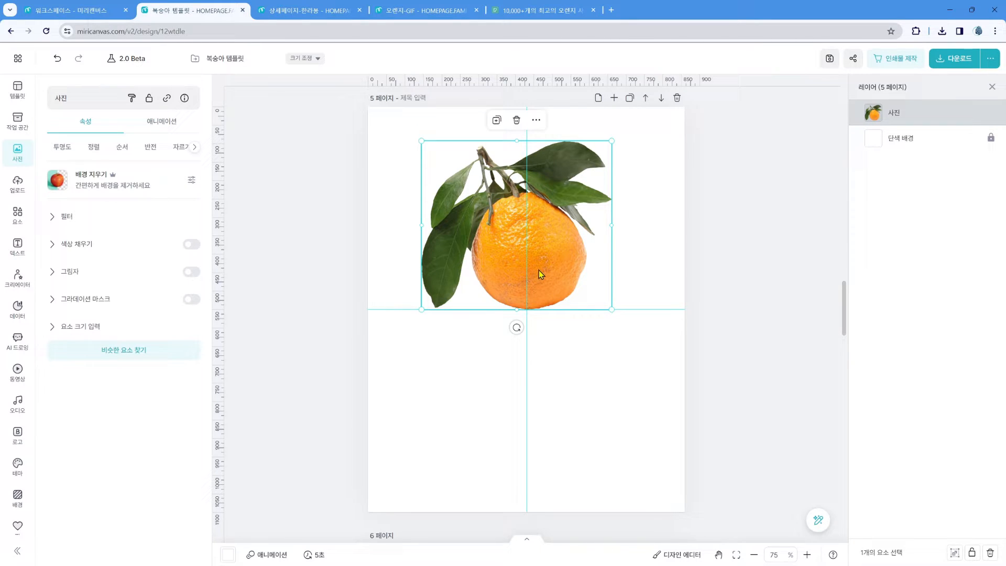
Step: Duplicate the hallabong photo, flip the copy vertically and place it directly beneath the original like a reflection
key(ctrl+d)
click(150, 147)
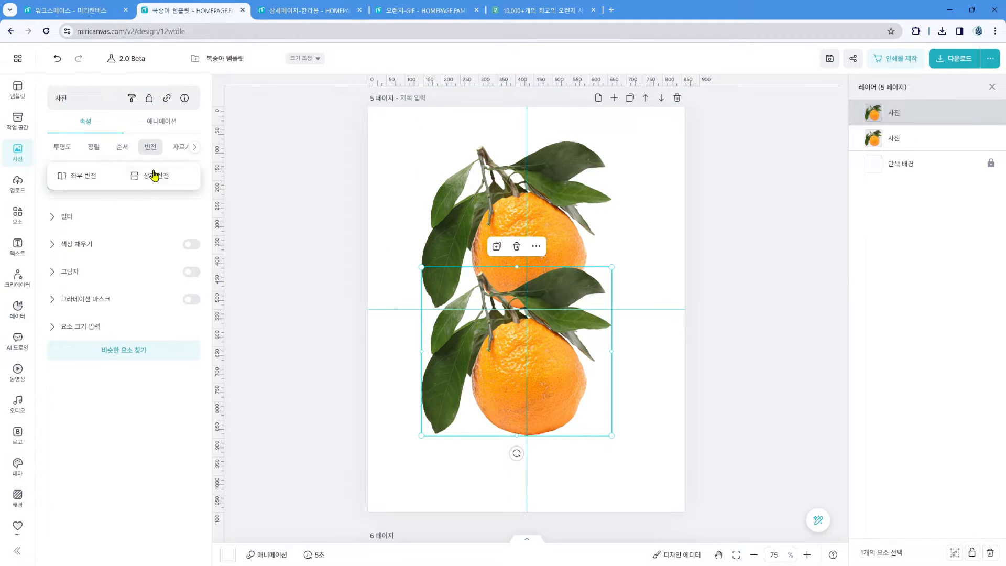
click(154, 175)
drag(543, 330, 544, 368)
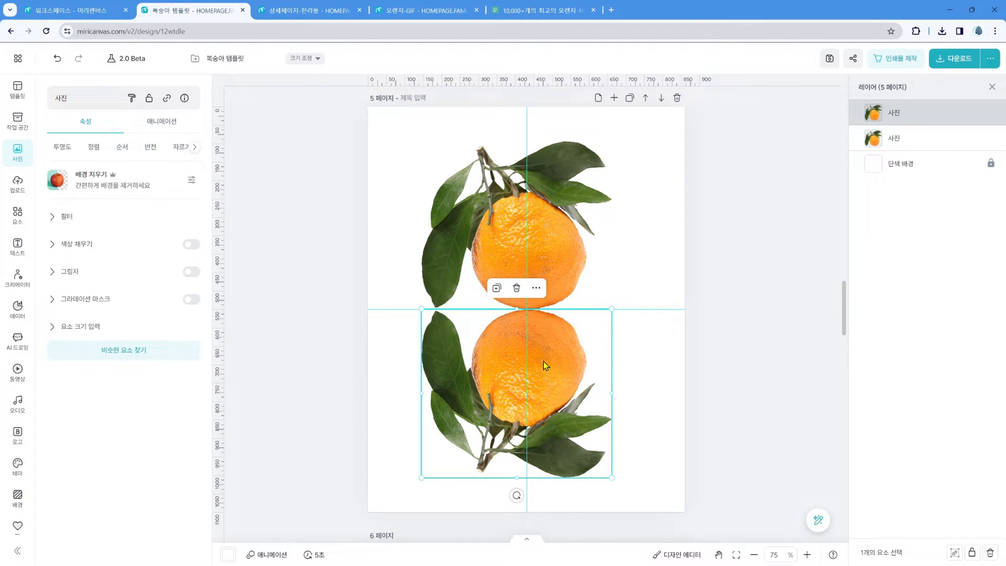
Step: Align the hallabong photo and its flipped copy to each other's horizontal centre
click(652, 374)
drag(635, 274, 528, 402)
click(94, 150)
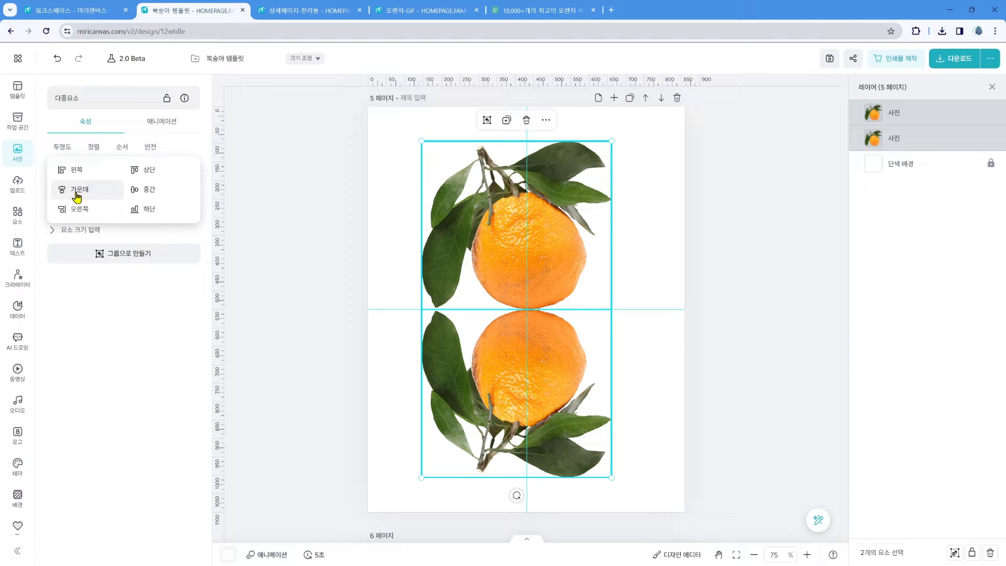
click(662, 374)
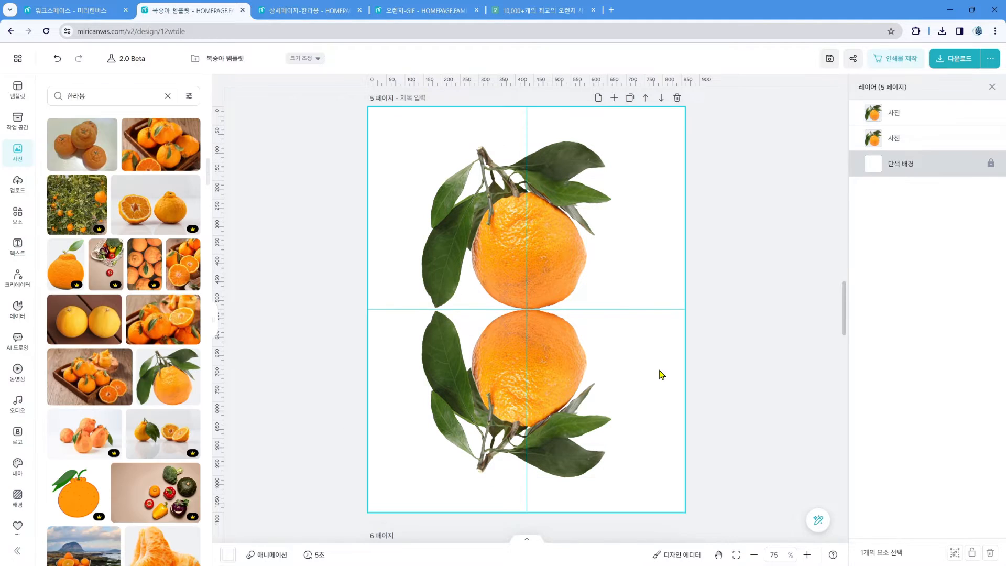
Step: Apply a linear gradient mask to the flipped hallabong copy with a direction of 182° and a range of 80%
click(528, 403)
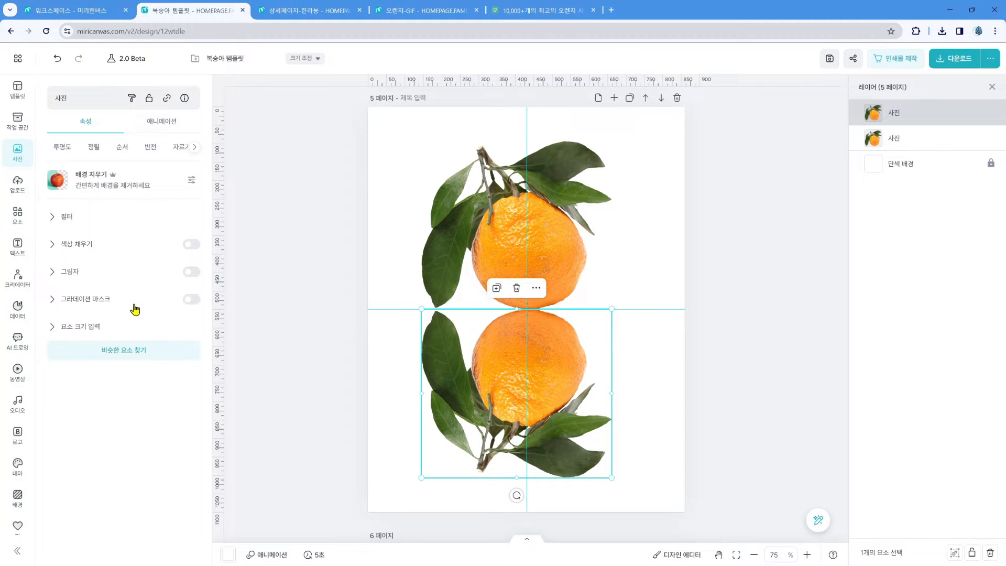
click(192, 306)
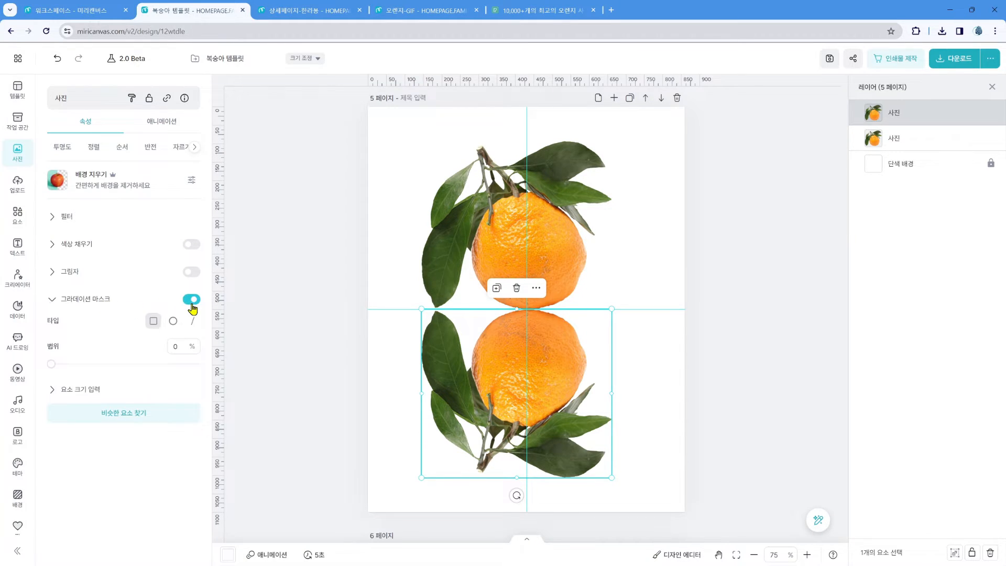
click(192, 321)
drag(128, 361, 125, 363)
drag(89, 403, 167, 403)
Step: Set the opacity of the flipped hallabong copy to 48%
click(66, 148)
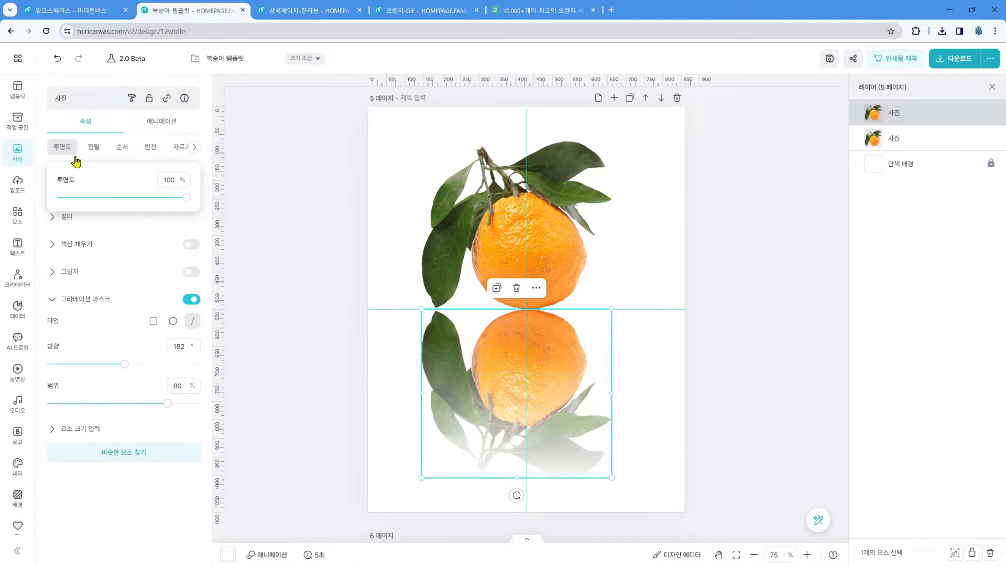
click(153, 196)
drag(152, 196, 121, 198)
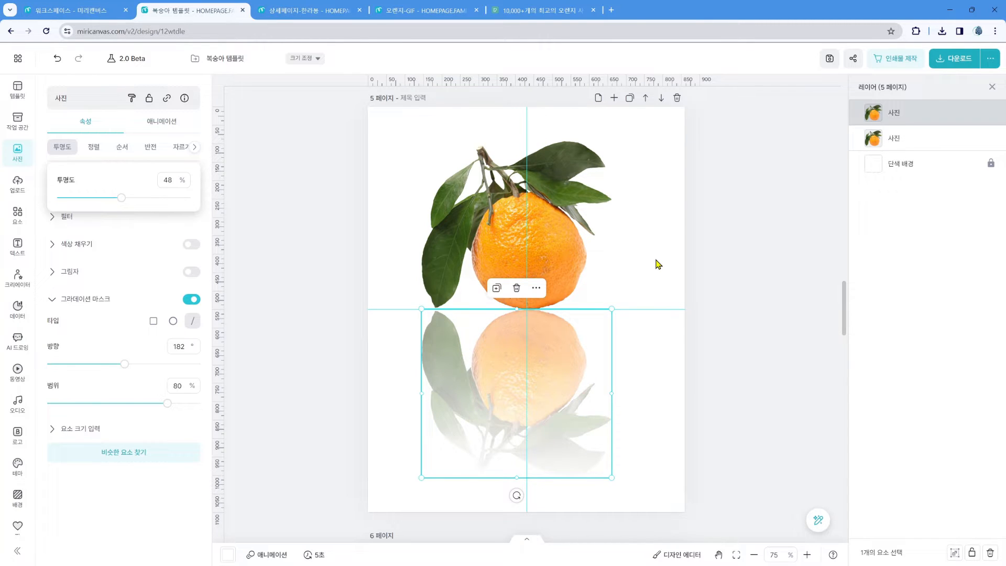
click(659, 264)
Step: Delete the two peach picture groups with their reflections from page 4
scroll(662, 265, up, 5)
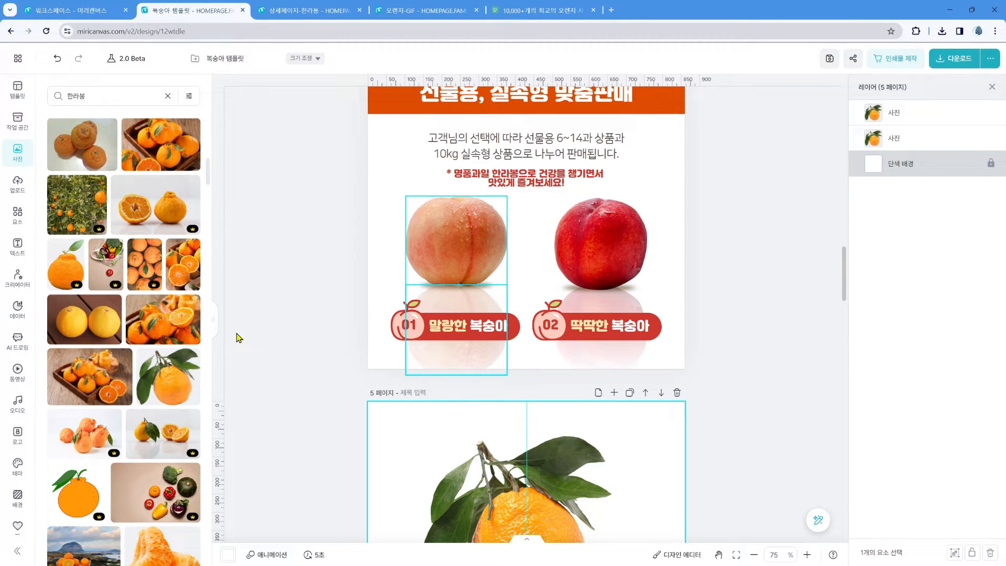
click(589, 156)
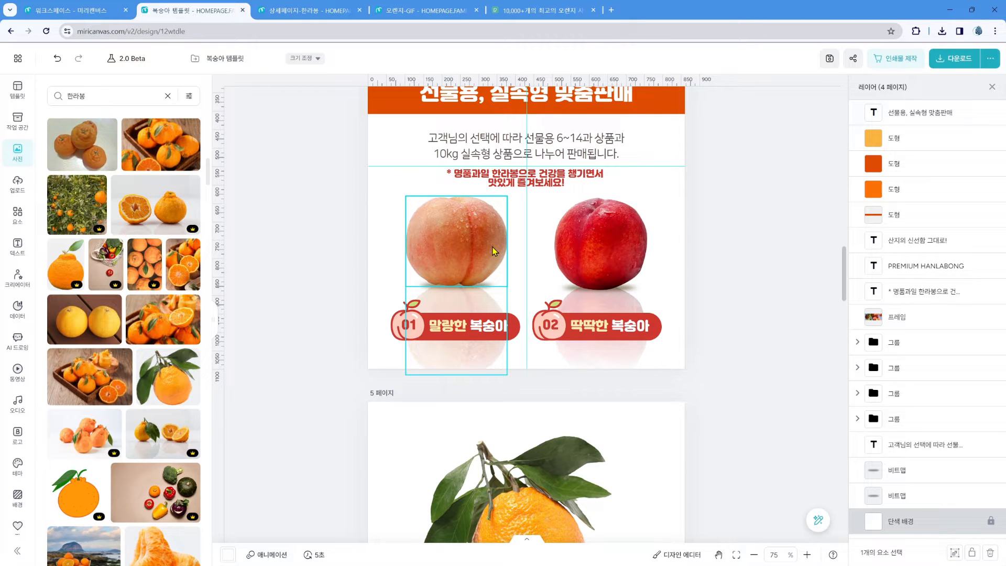
click(470, 256)
key(Delete)
click(605, 256)
key(Delete)
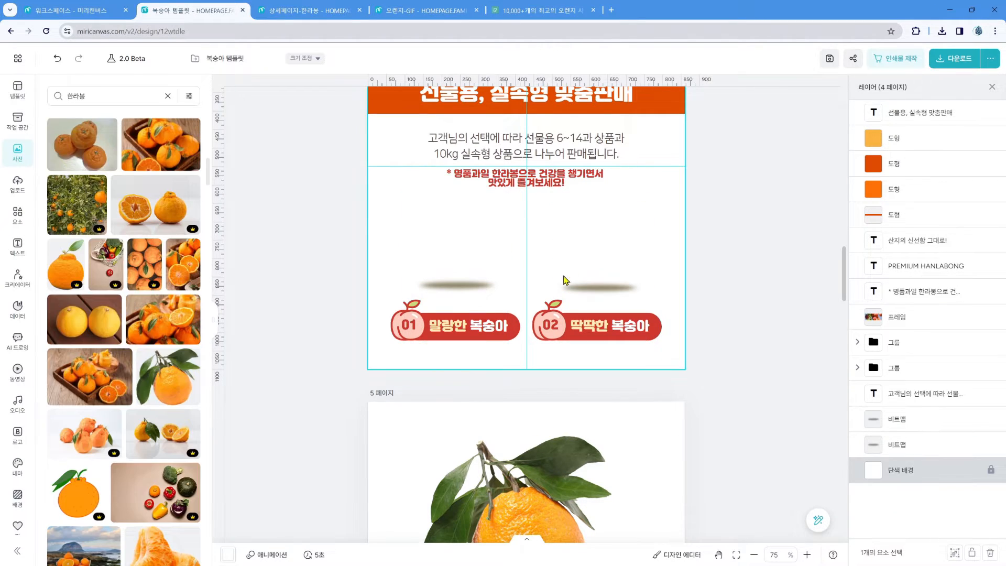
Step: Delete the two leftover oval shadows above the numbered labels on page 4
click(482, 288)
key(Delete)
click(600, 288)
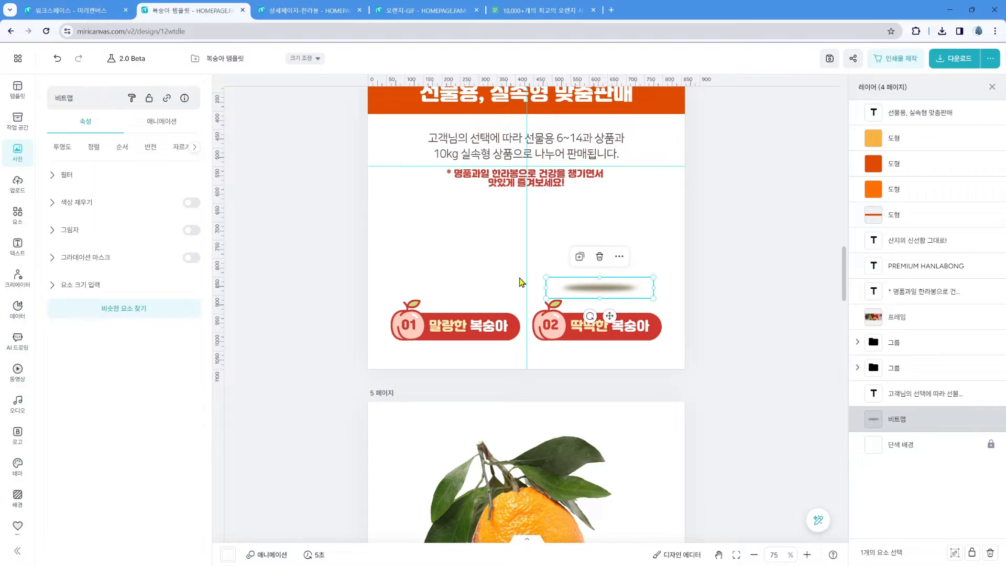
key(Delete)
Step: Search the photos for "한라봉 박스" and add the picture of a cardboard box full of hallabong to page 4
click(142, 97)
text(박스)
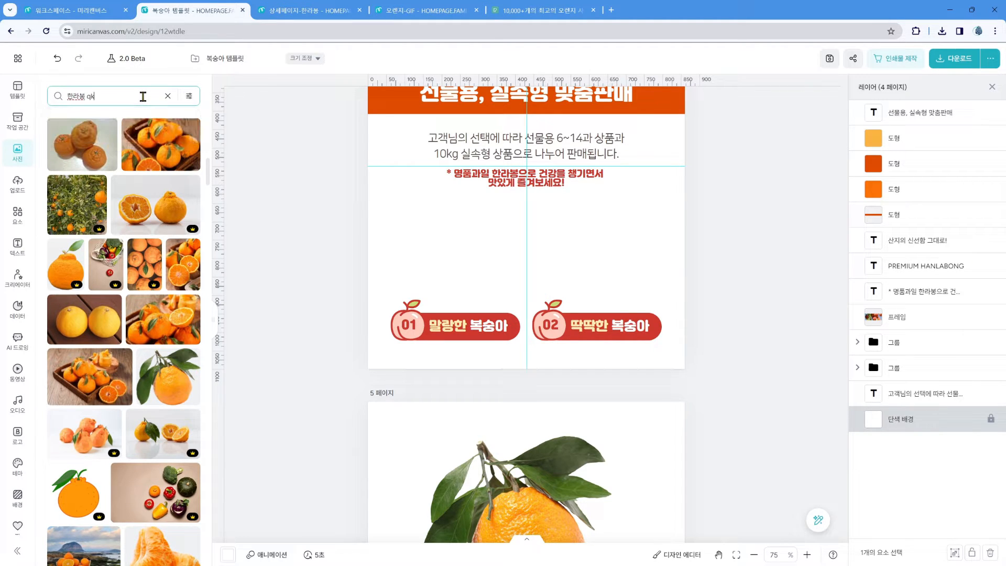
key(Return)
scroll(135, 298, down, 10)
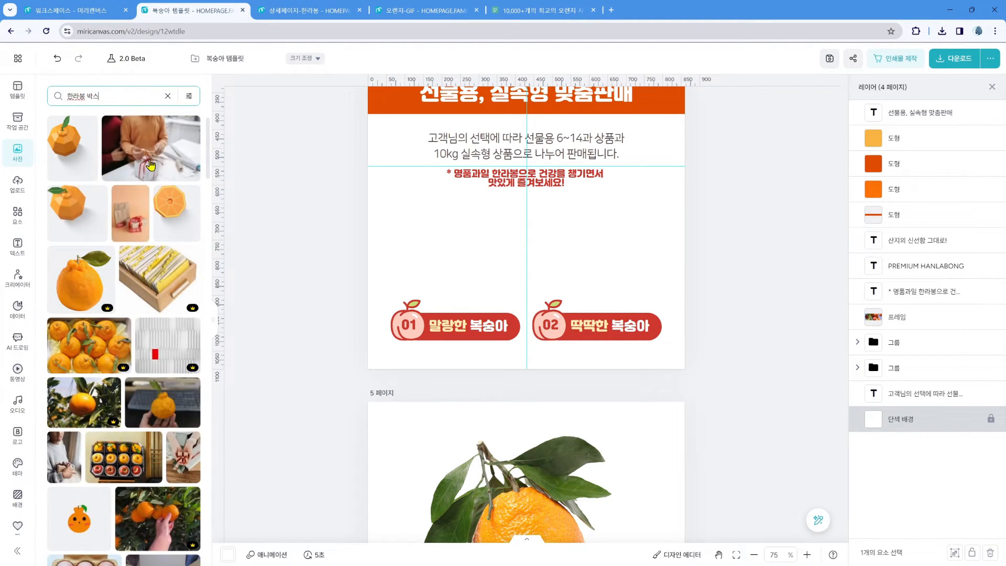
scroll(135, 298, down, 4)
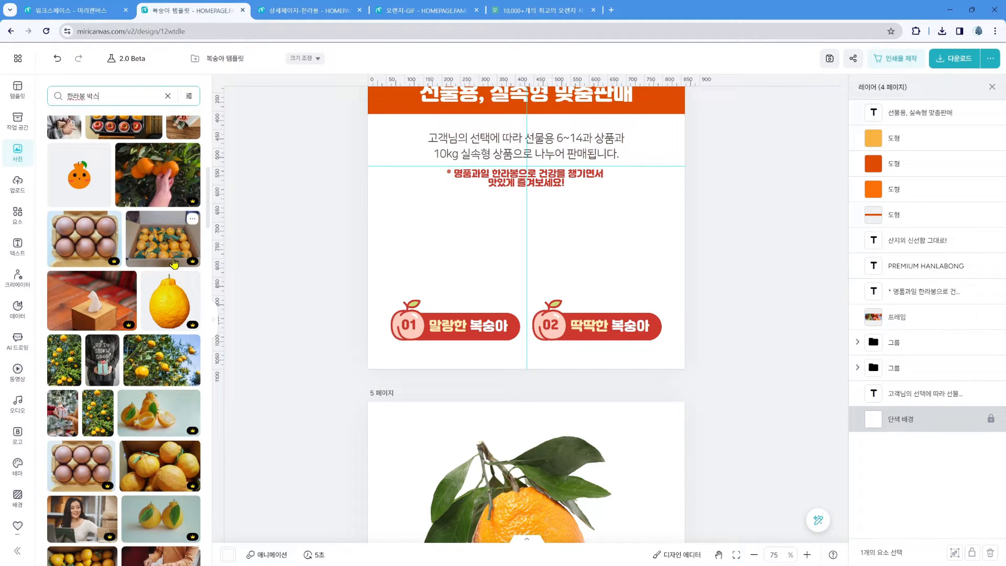
scroll(174, 264, down, 5)
click(93, 346)
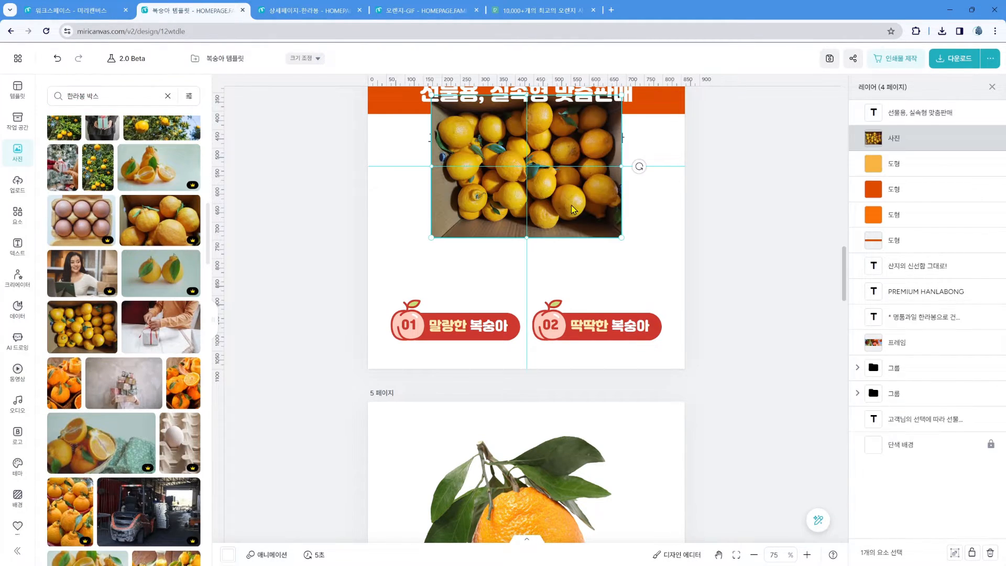
Step: Place the cardboard box photo directly above label 02 on page 4 and scale it to about 352 × 264 px
drag(573, 210, 657, 297)
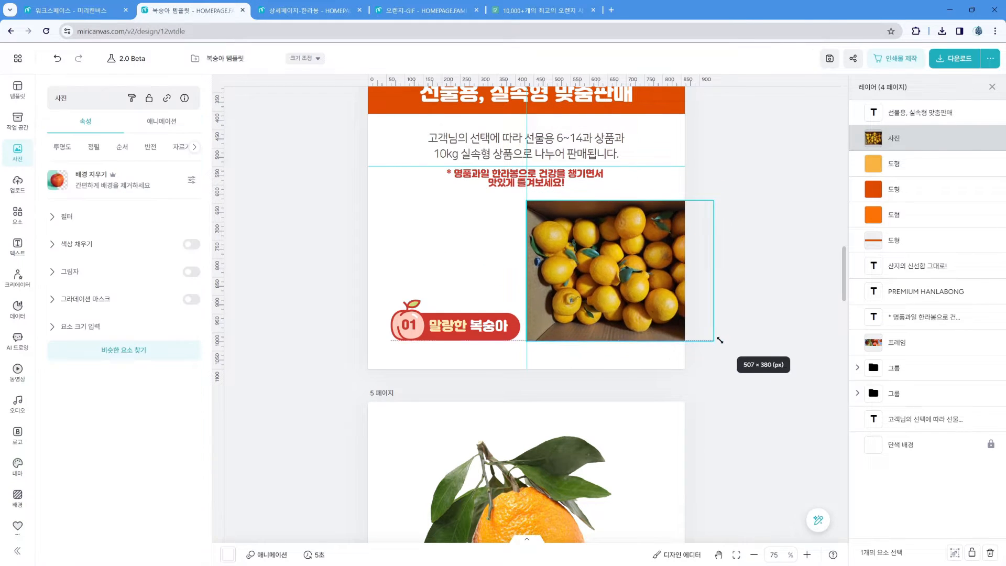
drag(721, 340, 662, 308)
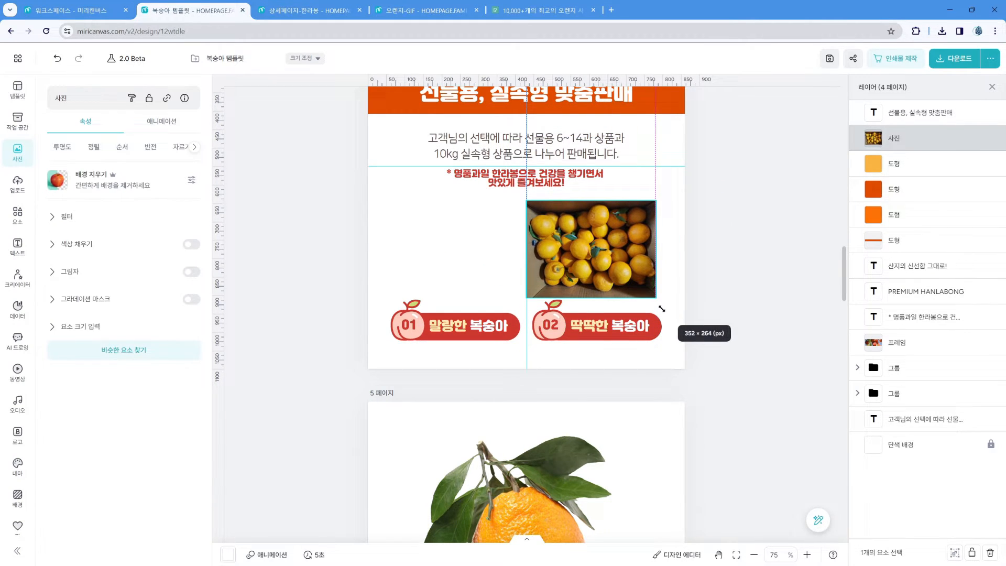
drag(643, 266, 647, 266)
click(300, 258)
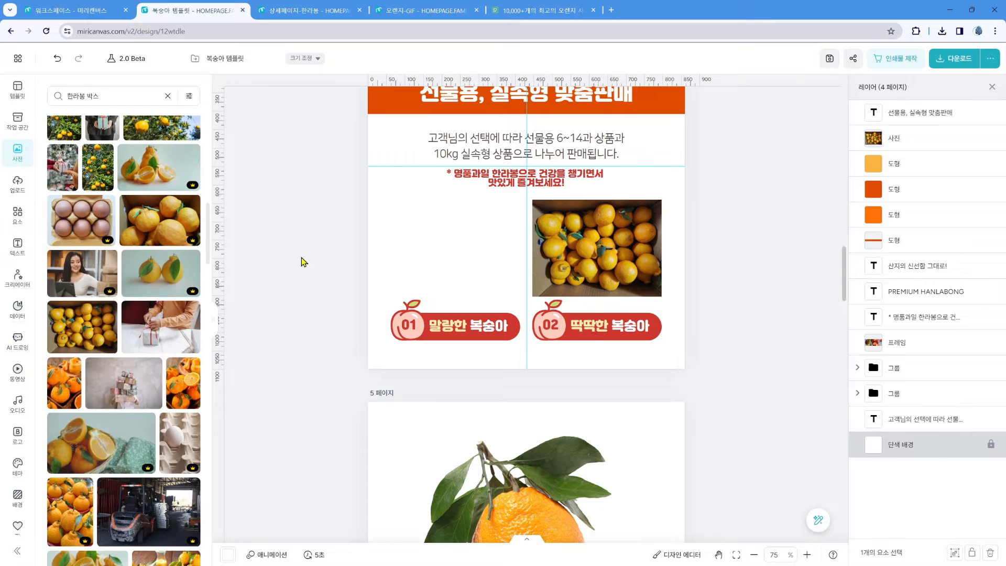
Step: Add the photo of a white box holding seven hallabong above label 01 and scale it to the label's width
scroll(96, 284, down, 5)
scroll(96, 283, down, 10)
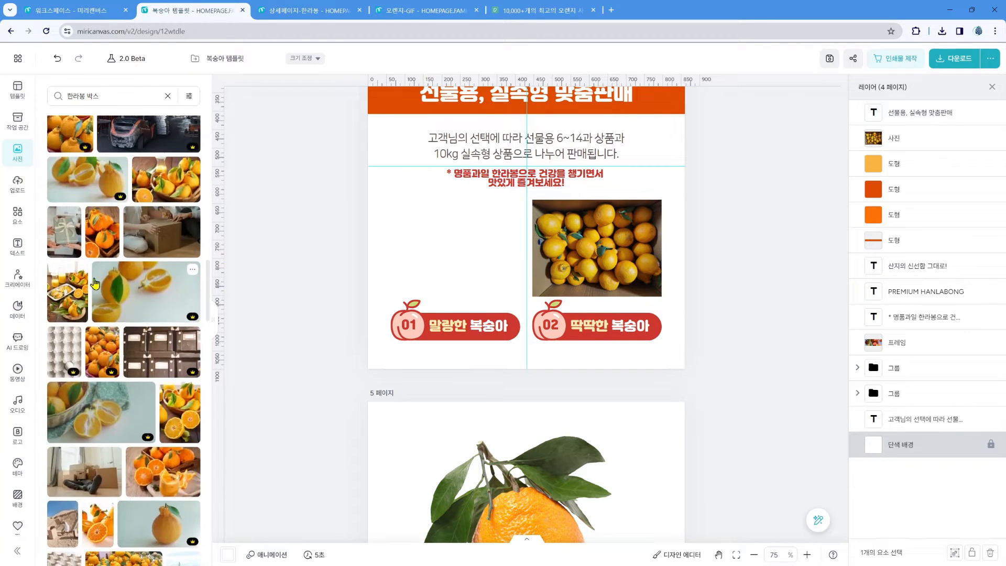
scroll(95, 283, down, 10)
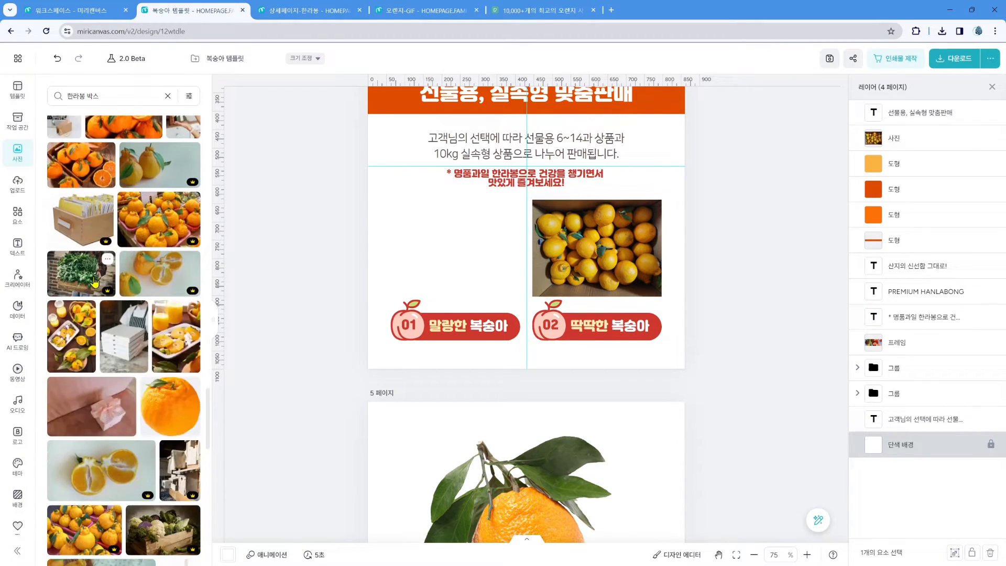
scroll(94, 281, down, 3)
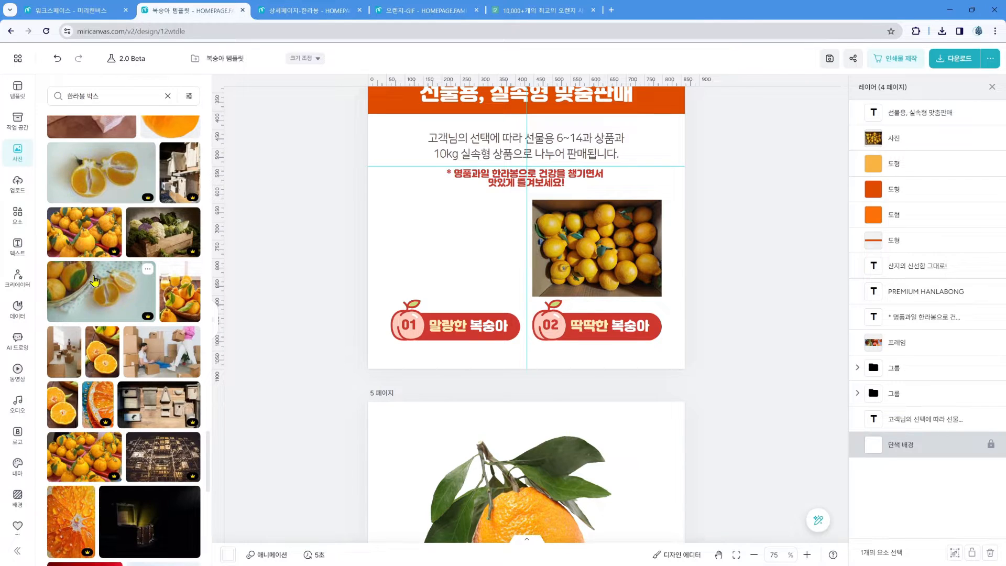
scroll(95, 281, down, 6)
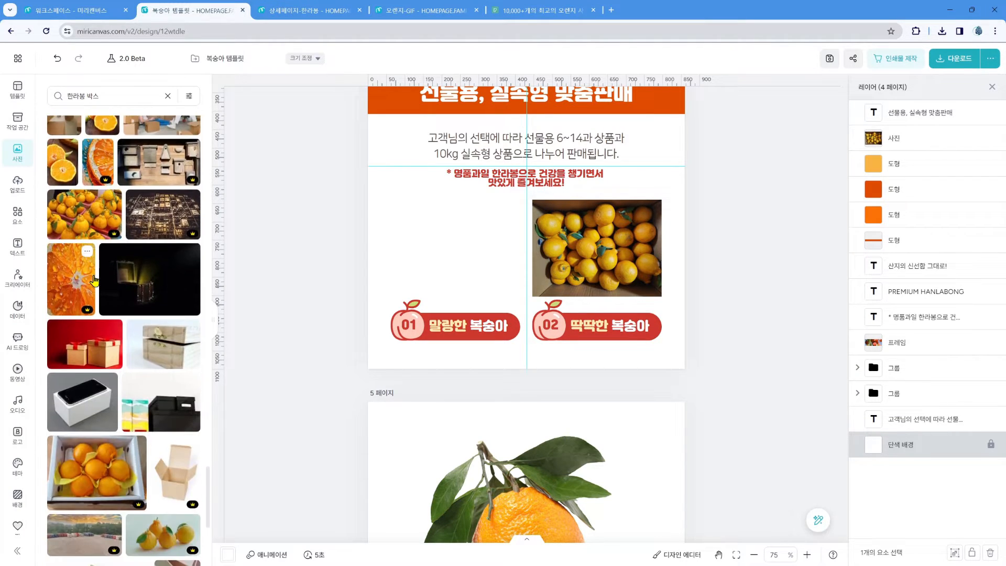
drag(105, 367, 545, 230)
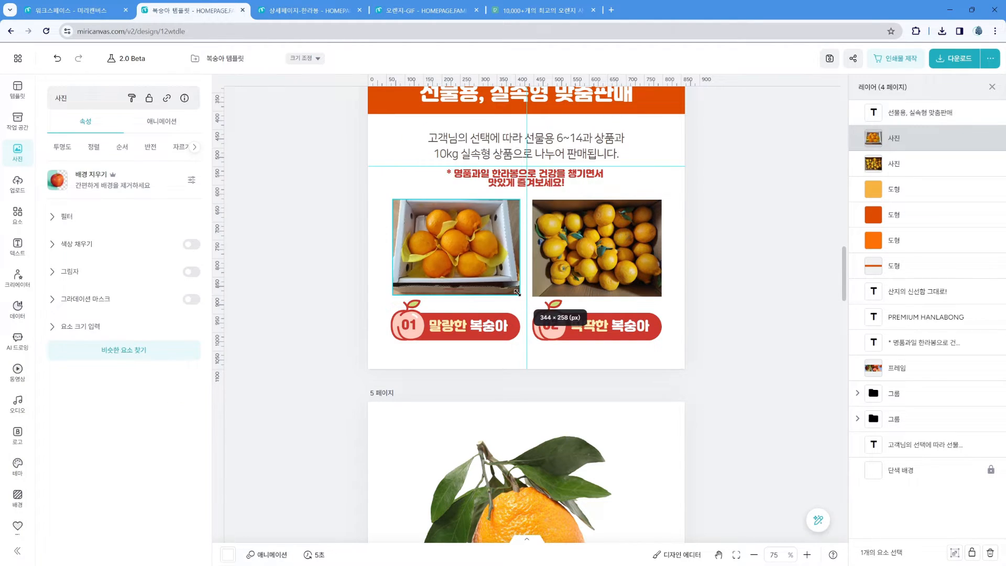
drag(515, 293, 517, 295)
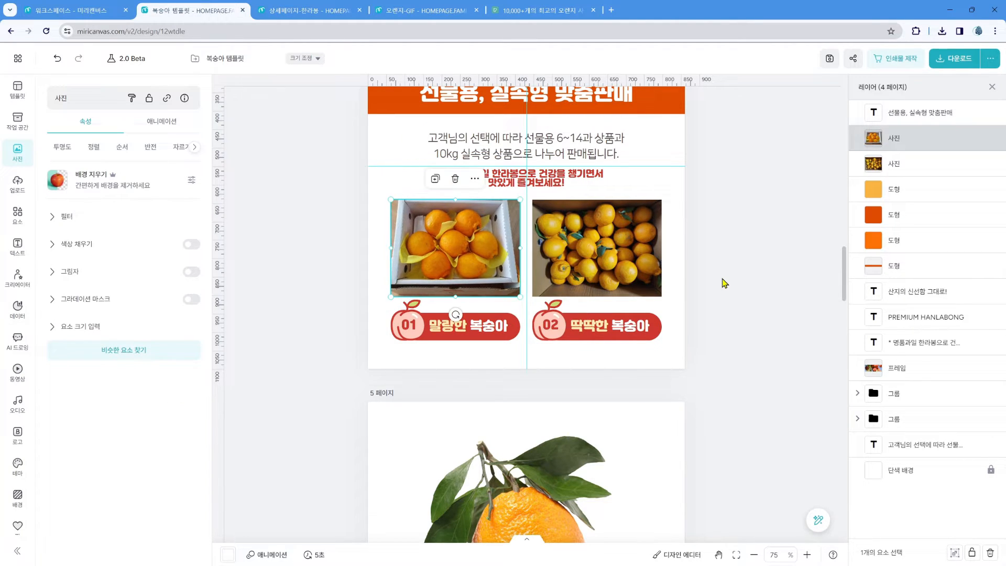
Step: Change the label texts to "선물용 한라봉" for 01 and "실속형 한라봉" for 02
click(724, 283)
drag(466, 326, 430, 326)
text(선물용)
drag(509, 326, 471, 326)
text(한라봉)
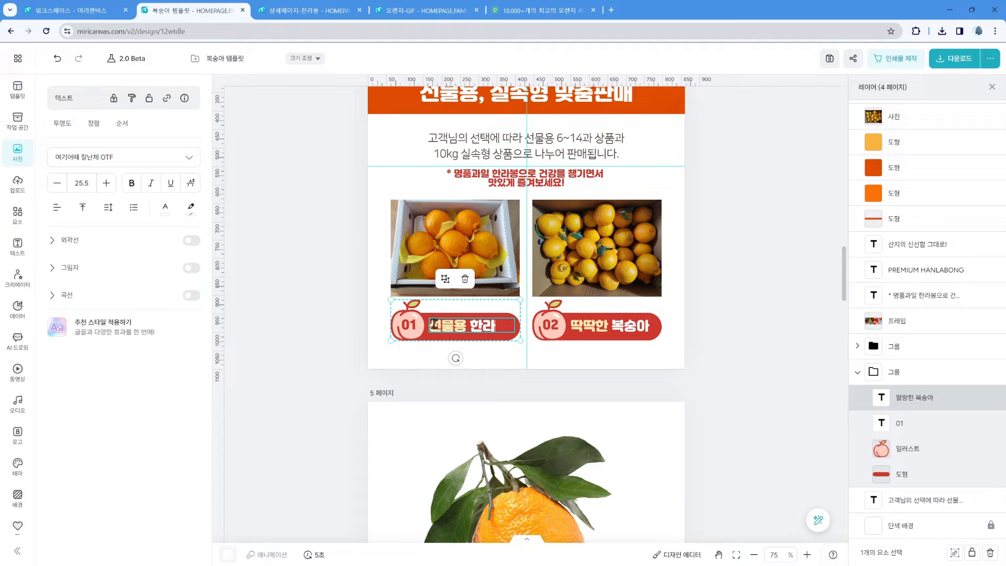
double_click(609, 326)
drag(610, 326, 572, 326)
text(시)
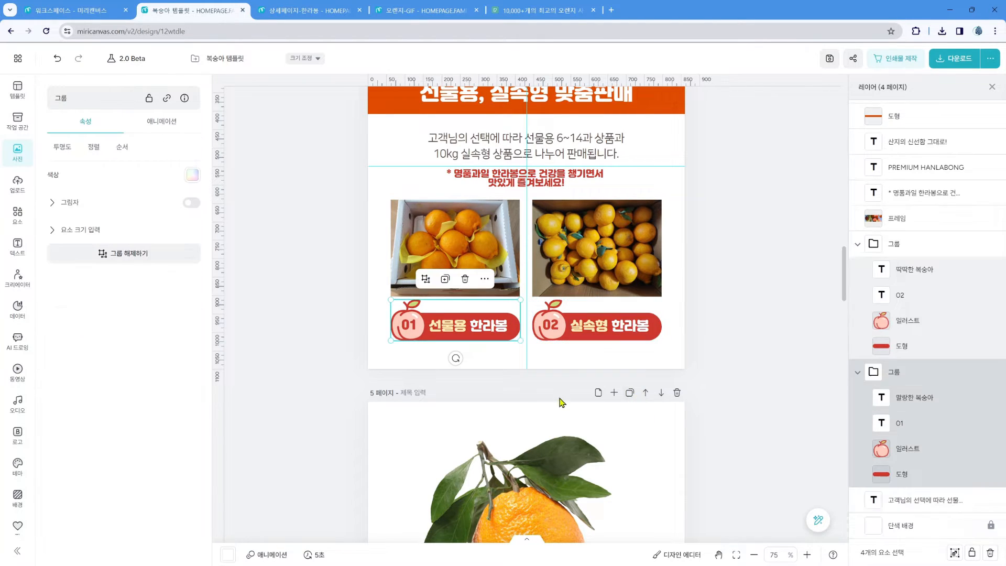
Step: Ungroup the 01 label and delete its peach illustration
click(405, 335)
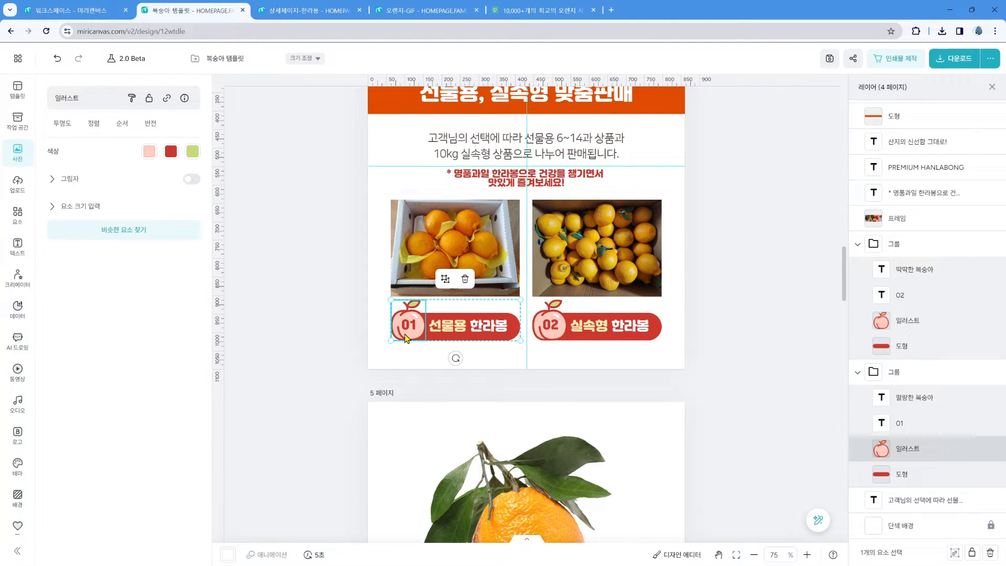
right_click(405, 335)
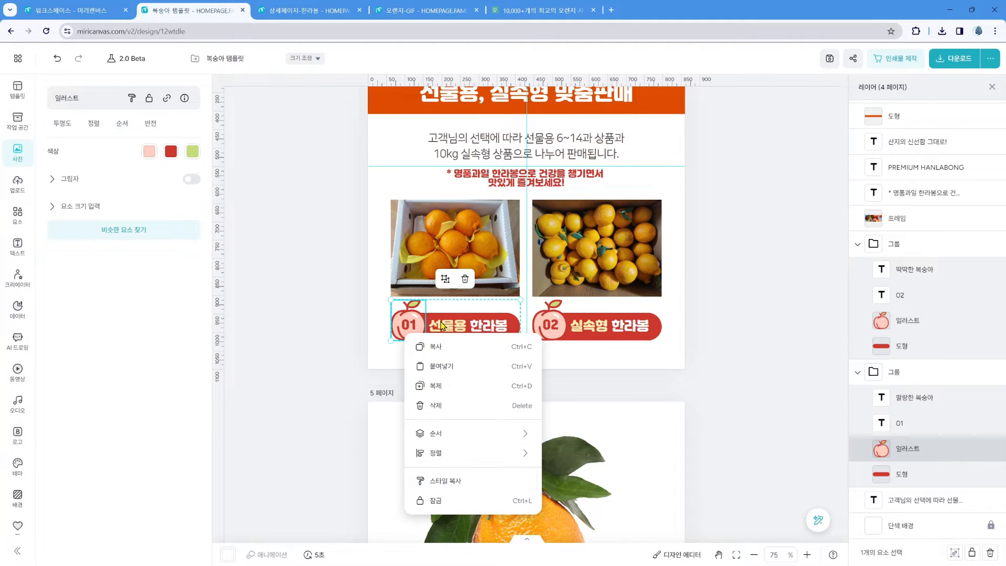
click(525, 293)
click(504, 315)
click(502, 355)
click(493, 333)
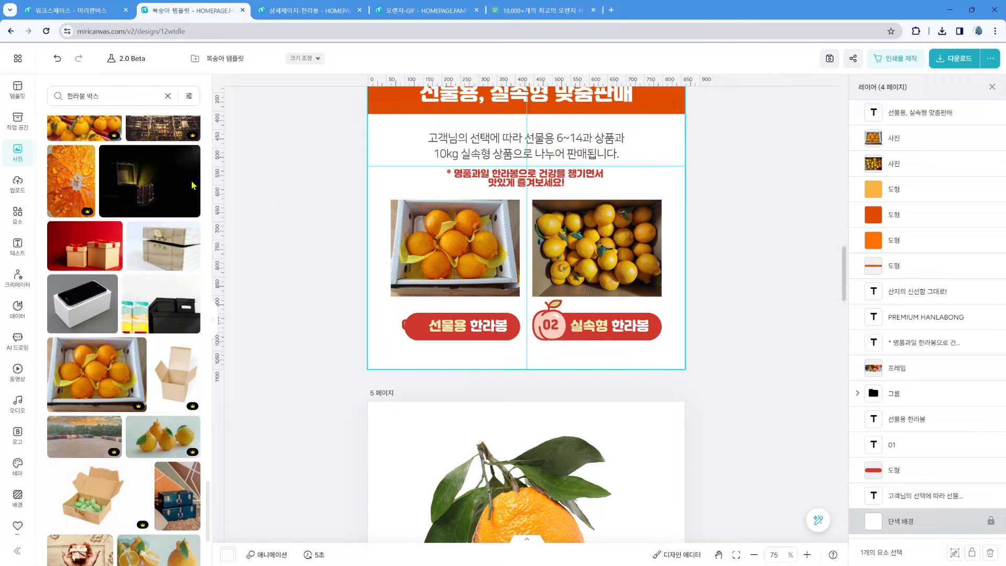
click(19, 214)
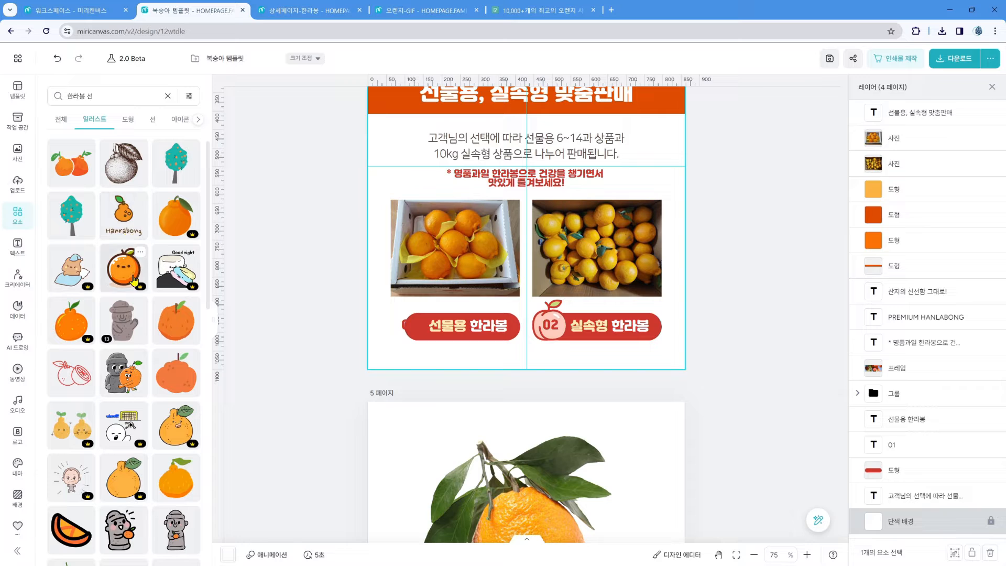
scroll(178, 283, down, 1)
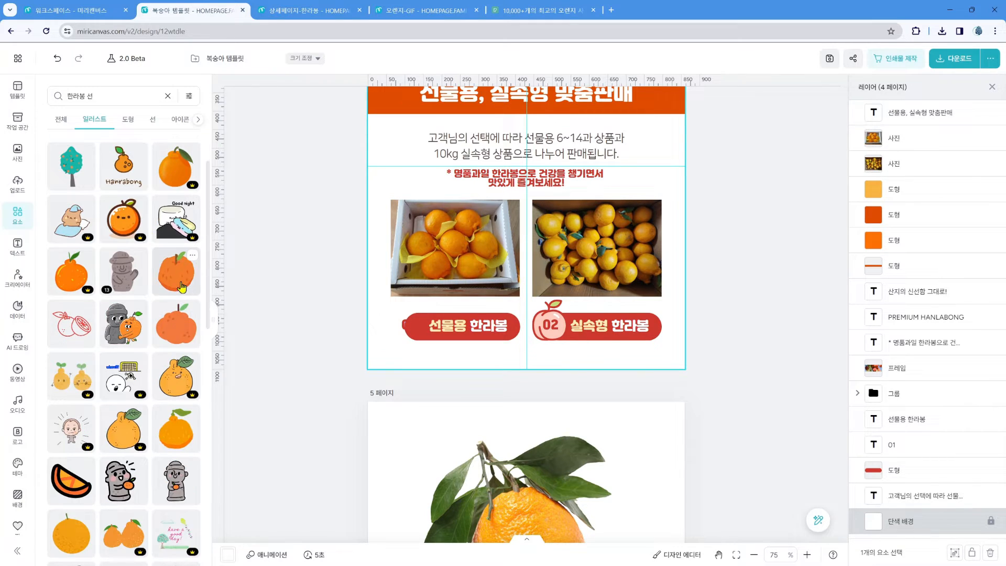
click(182, 287)
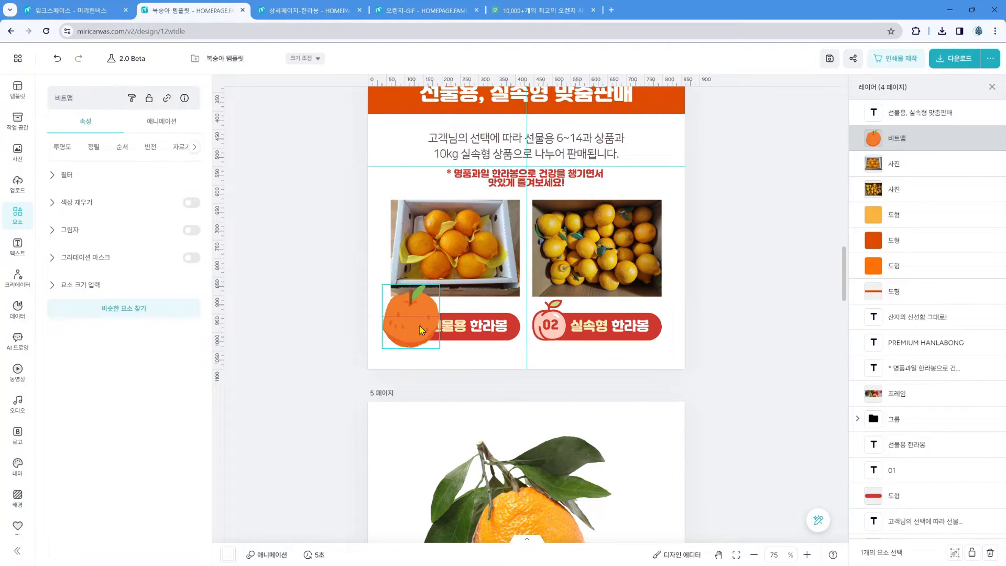
key(Delete)
Step: Search the illustrations for "한라봉", place the leafy hallabong on label 01 and layer it just behind the "01" text
scroll(155, 307, down, 2)
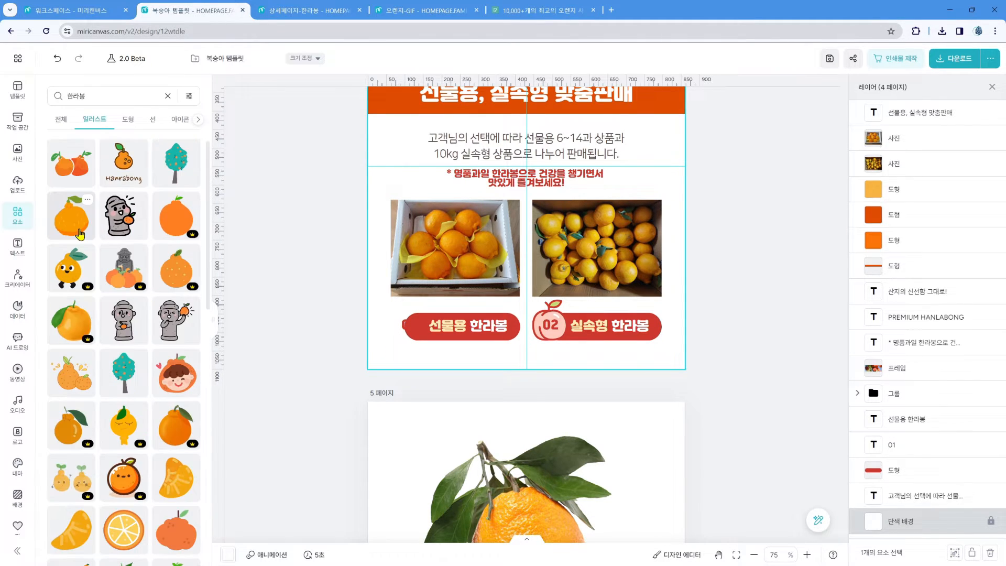
click(167, 267)
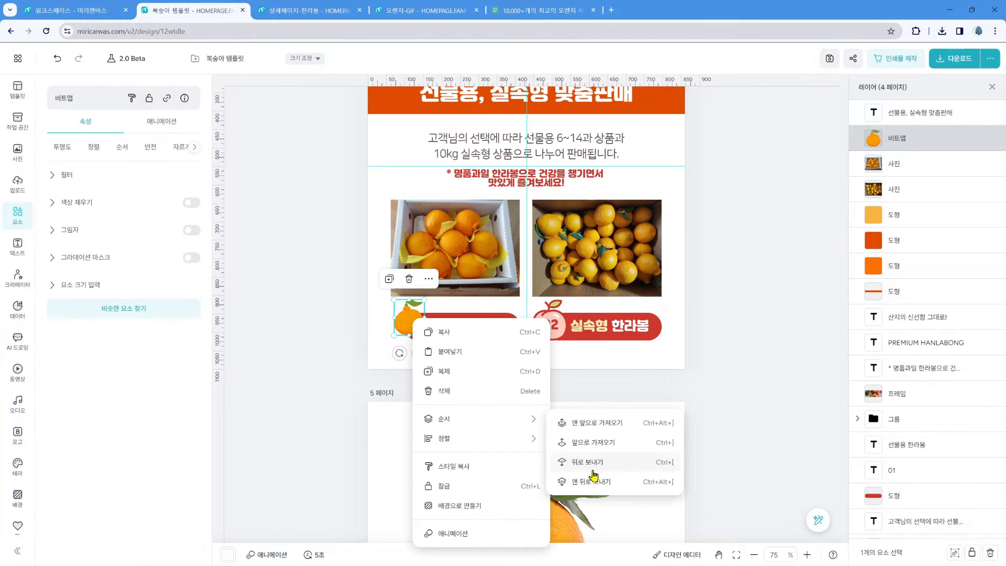
click(594, 469)
drag(894, 163, 895, 475)
Step: Ungroup the 02 label and delete its peach illustration
click(569, 325)
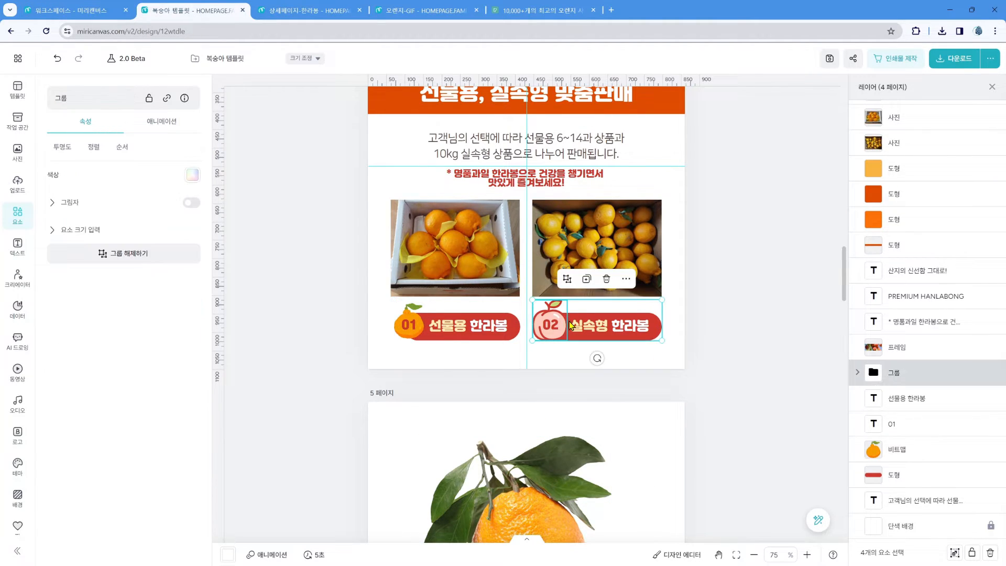
key(ctrl+shift+g)
key(Delete)
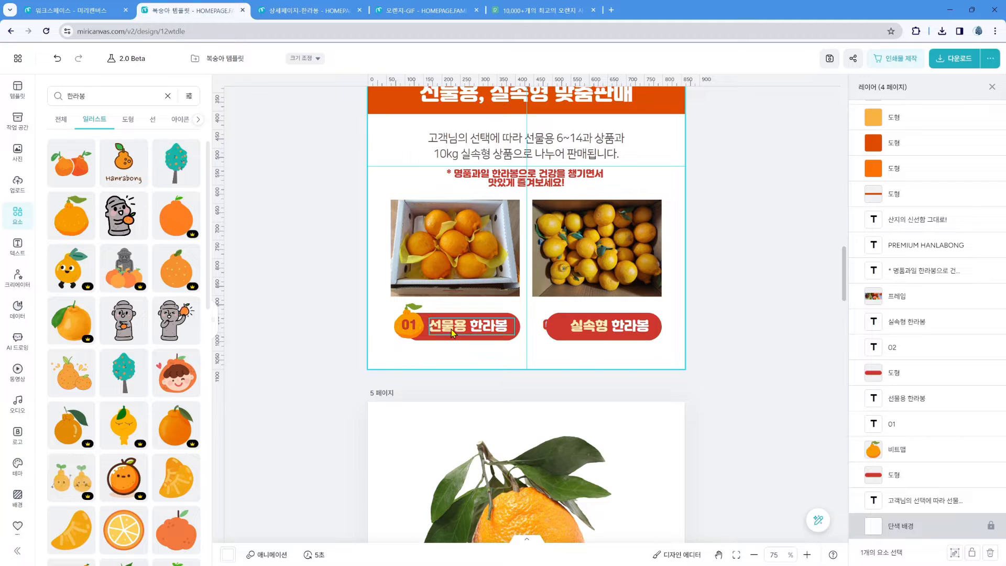
Step: Duplicate the hallabong illustration onto label 02, layer it just behind the "02" text and nudge it up level with the first one
click(403, 331)
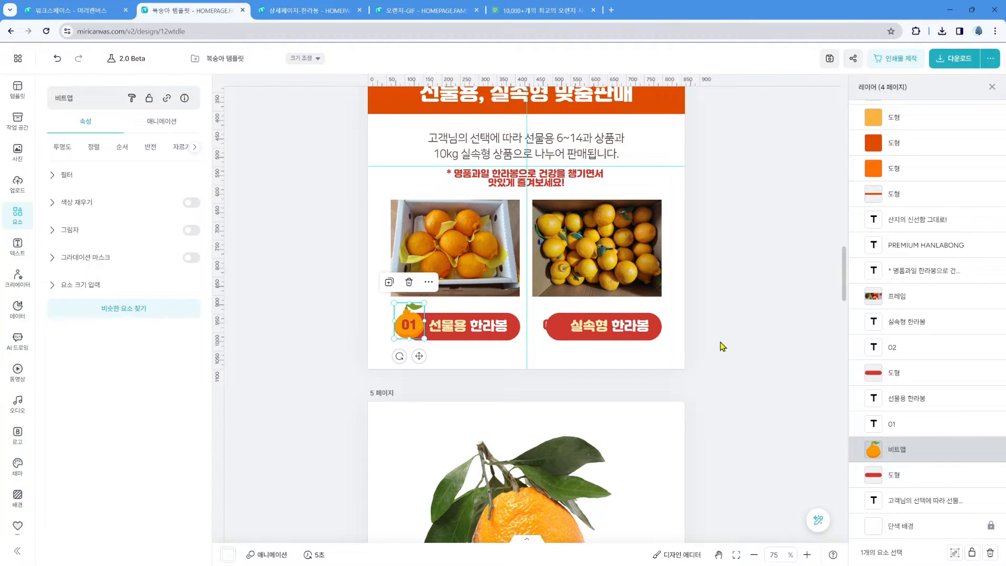
key(ctrl+d)
drag(418, 335, 556, 336)
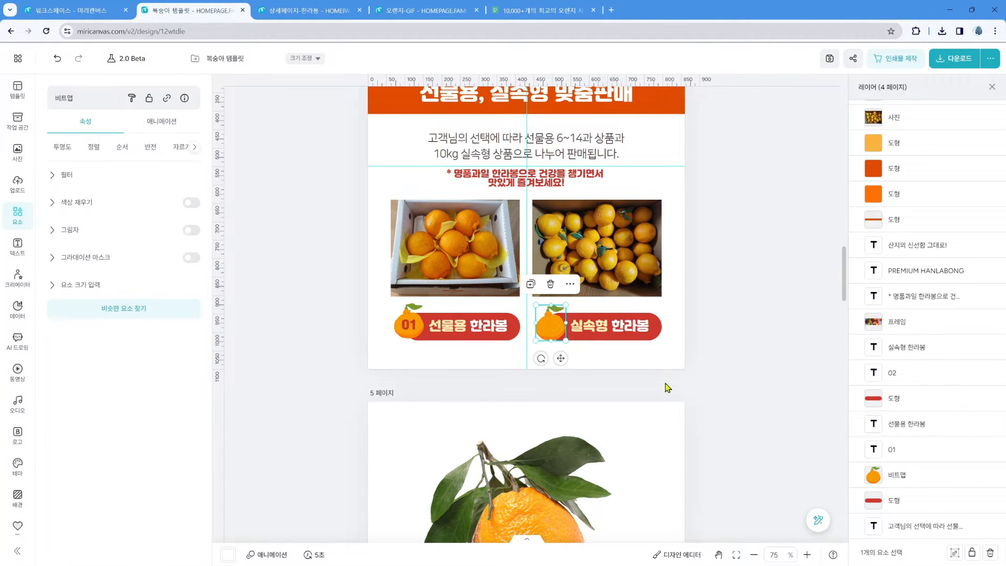
scroll(890, 423, up, 2)
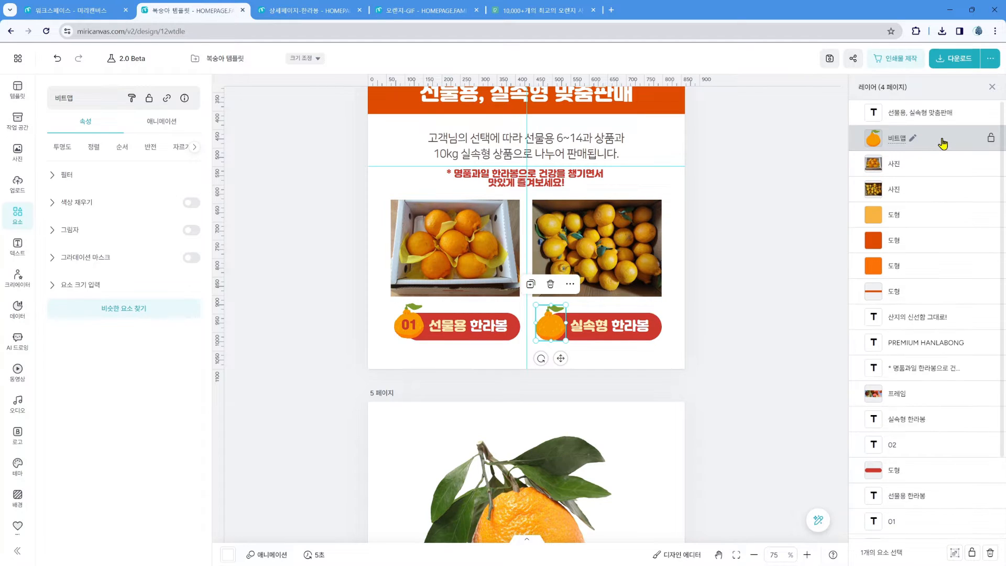
drag(944, 143, 952, 453)
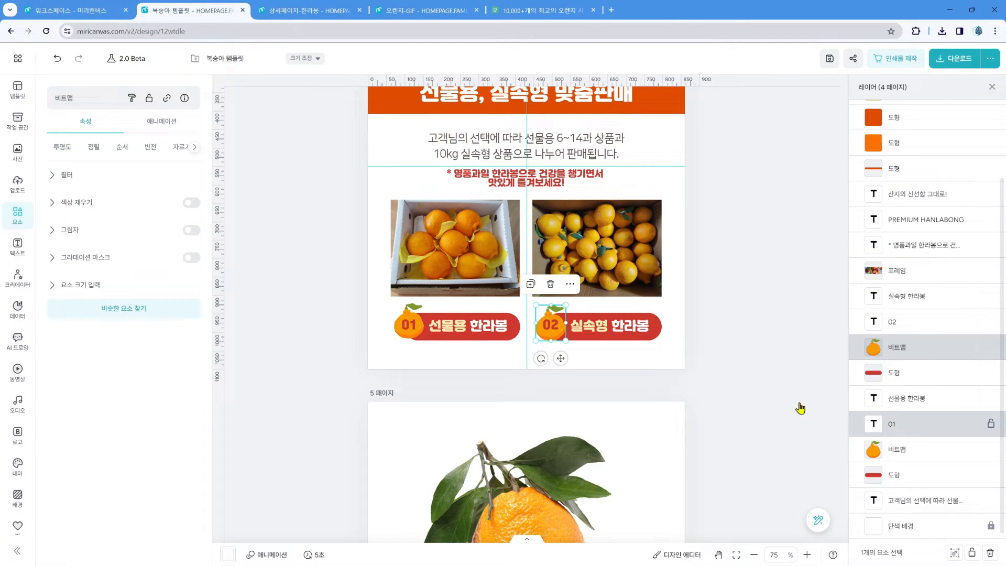
key(Up)
key(Up)
key(Up)
key(Up)
key(Up)
key(Up)
click(760, 371)
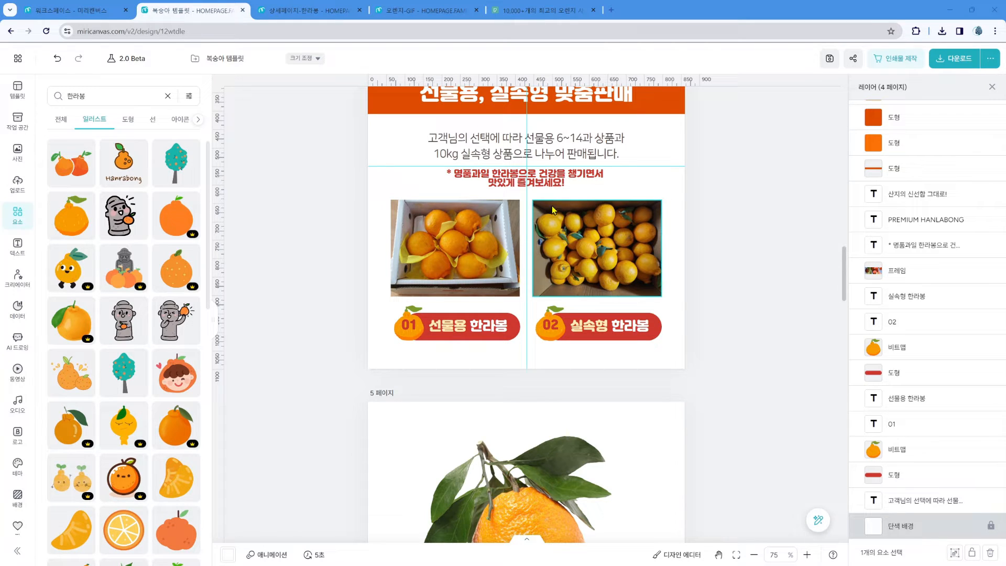
Step: Recolour the "* 명품과일 한라봉으로 건강을 챙기면서 맛있게 즐겨보세요!" note on page 4 to the banner's dark orange
click(923, 245)
scroll(612, 187, up, 1)
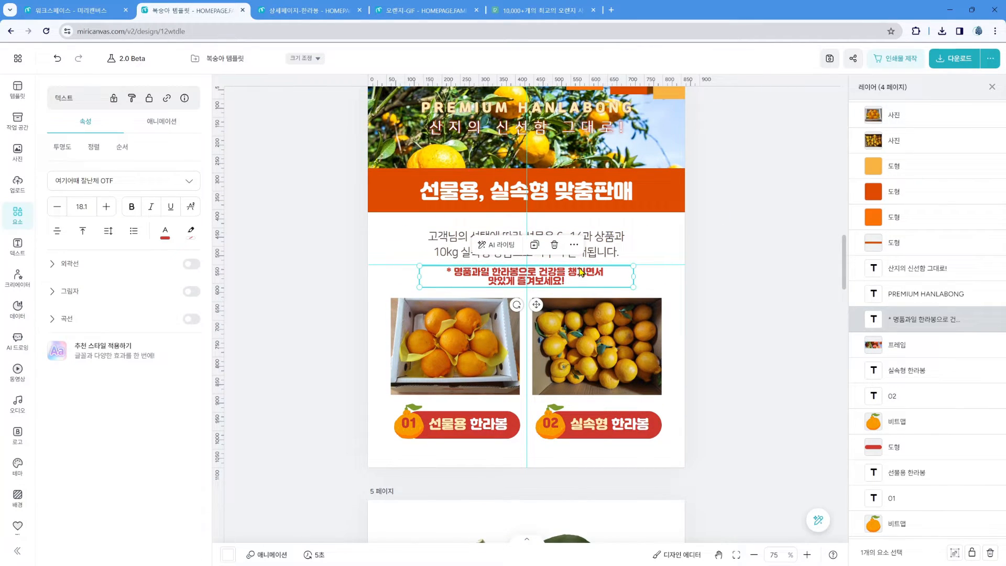
scroll(582, 272, up, 2)
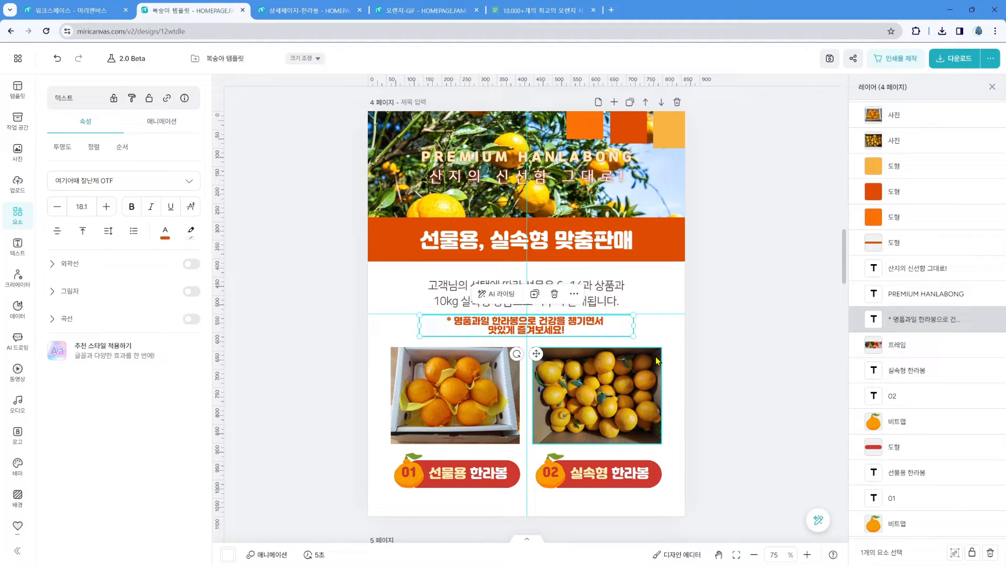
click(725, 388)
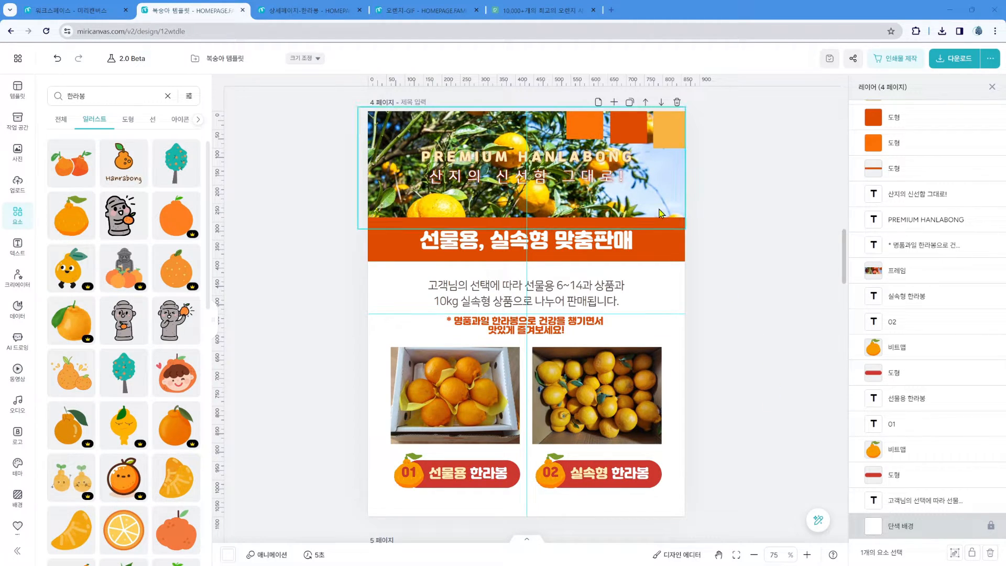
Step: Delete the three orange colour sample squares from the top photo of page 4
click(598, 131)
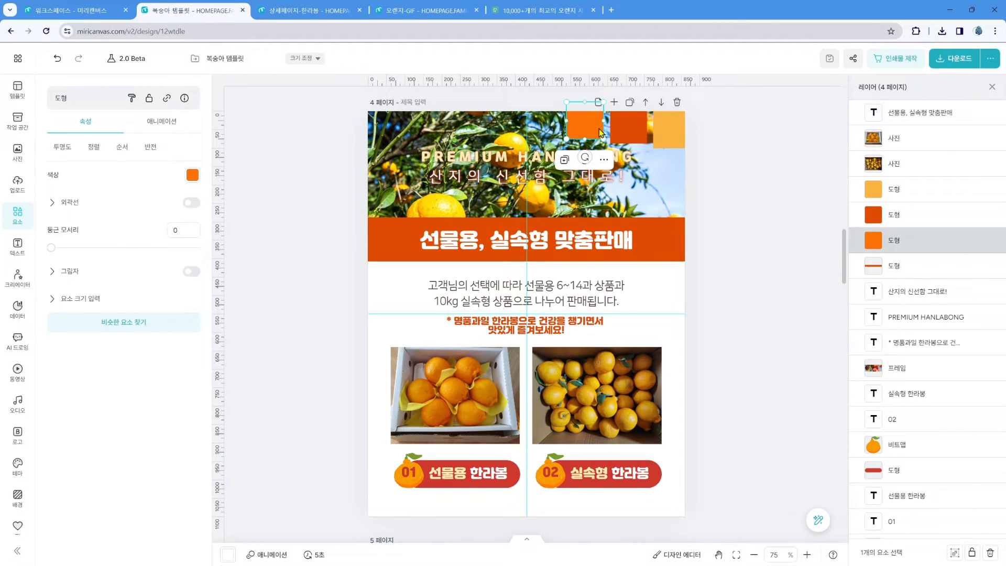
shift+click(629, 131)
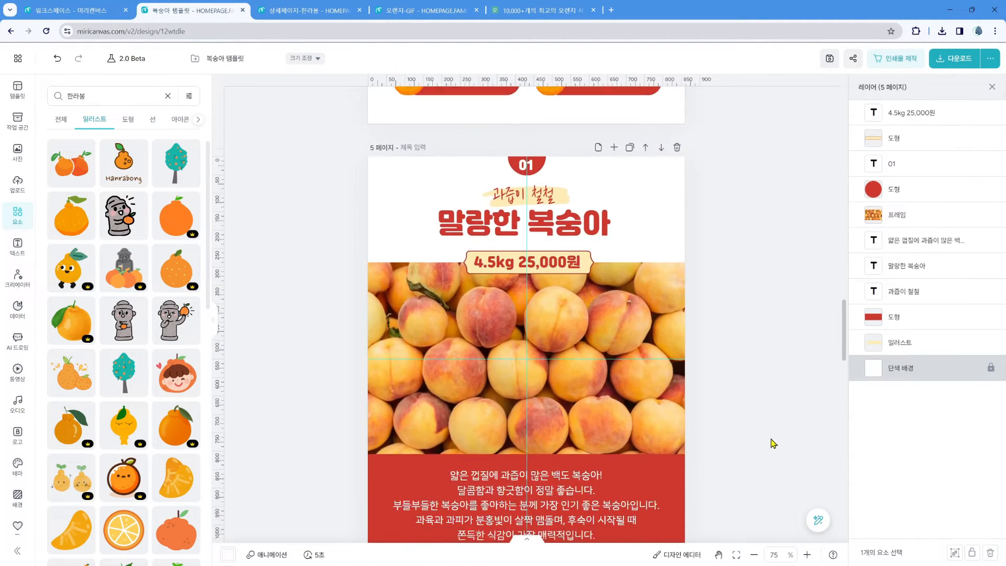
scroll(774, 443, down, 2)
scroll(774, 407, up, 1)
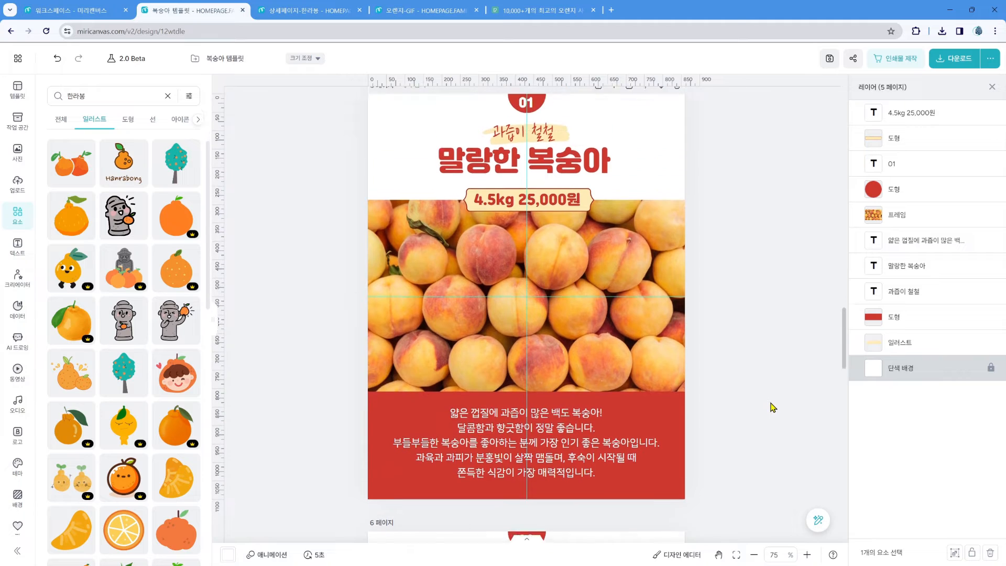
scroll(774, 406, up, 5)
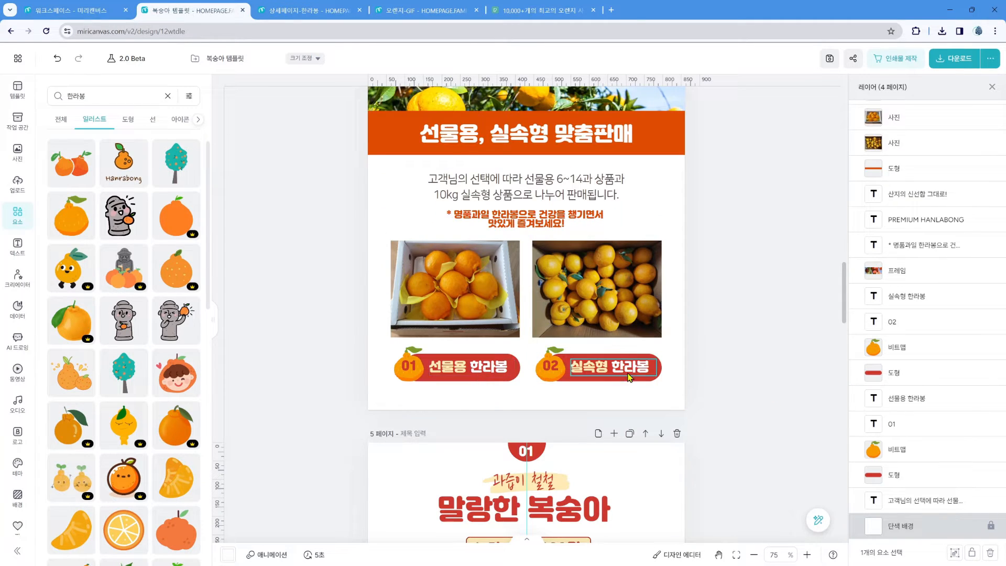
scroll(681, 383, down, 2)
scroll(693, 386, down, 3)
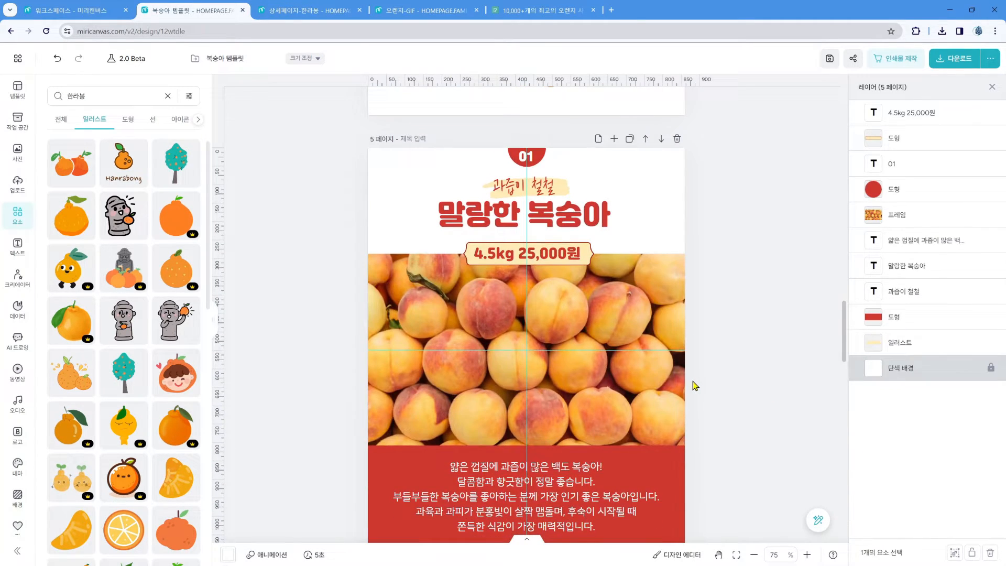
scroll(694, 386, down, 1)
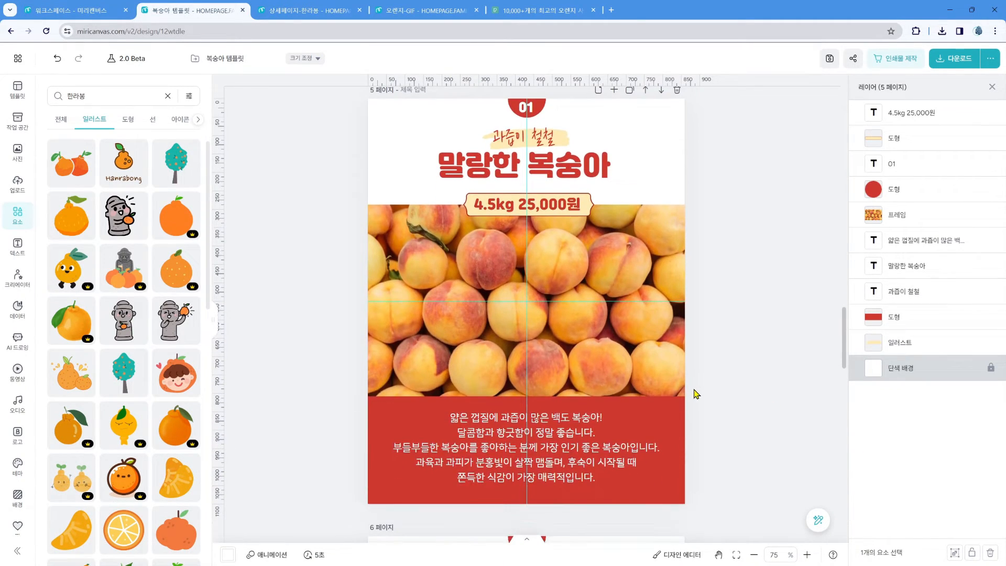
Step: Paste the three orange colour sample squares at the top of page 5
click(497, 179)
scroll(581, 239, down, 7)
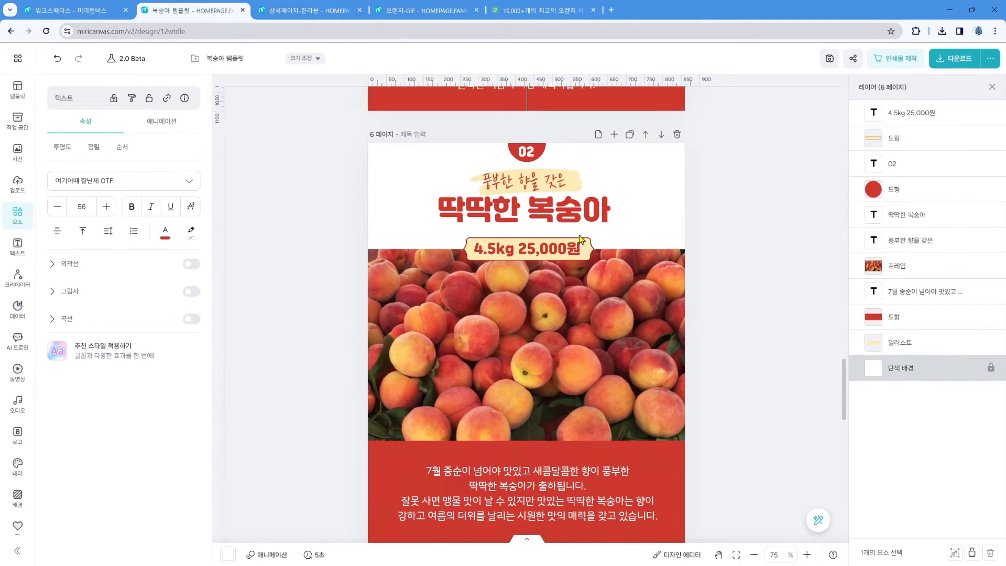
scroll(580, 236, up, 7)
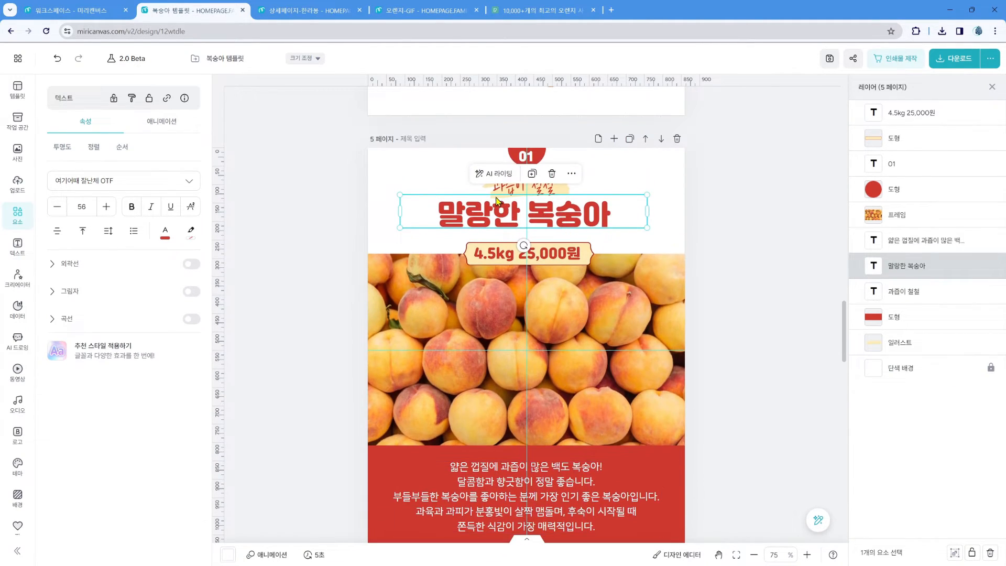
click(695, 246)
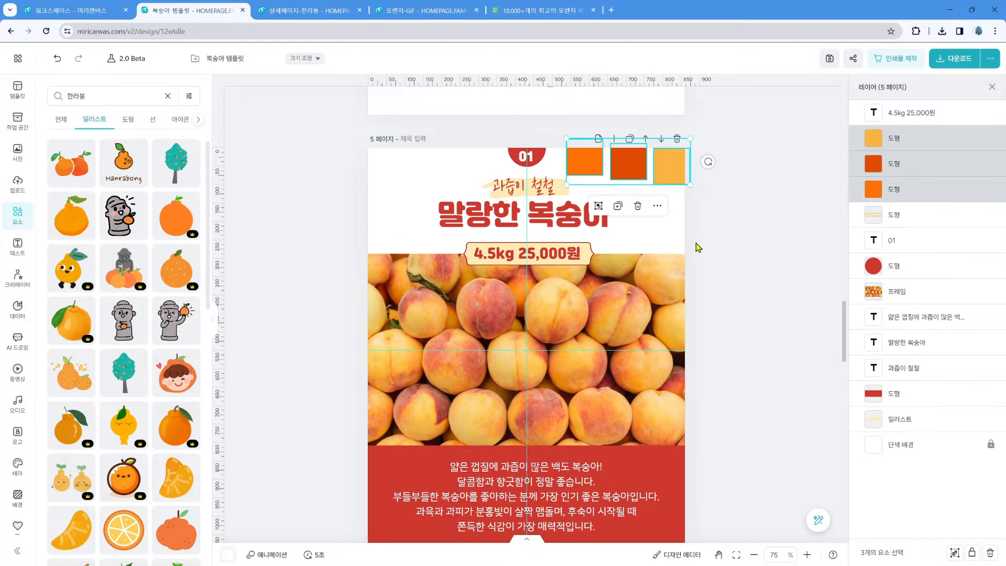
key(ctrl+v)
Step: Recolour the circle behind "01" on page 5 to the dark orange of the middle sample square
click(516, 158)
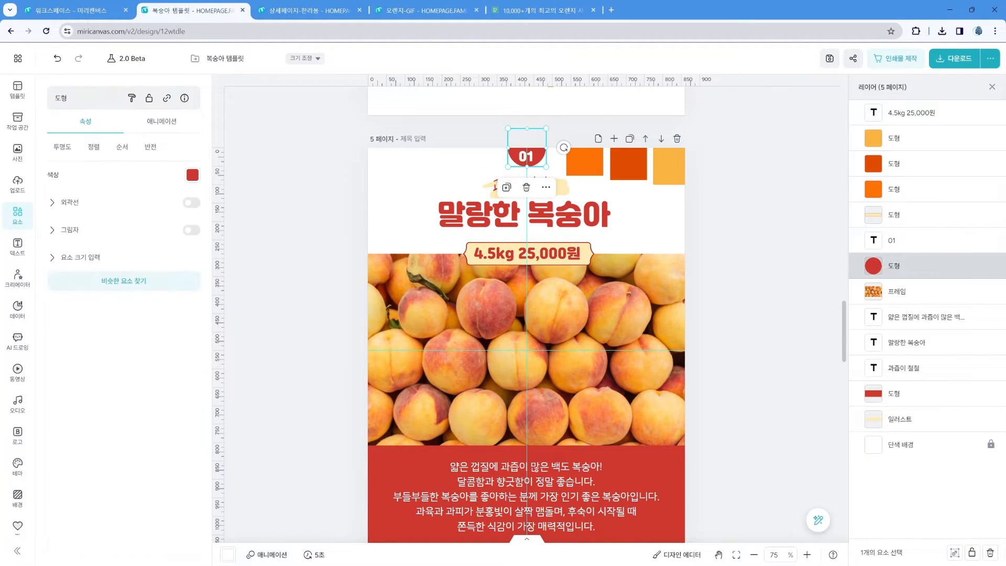
click(193, 175)
click(219, 448)
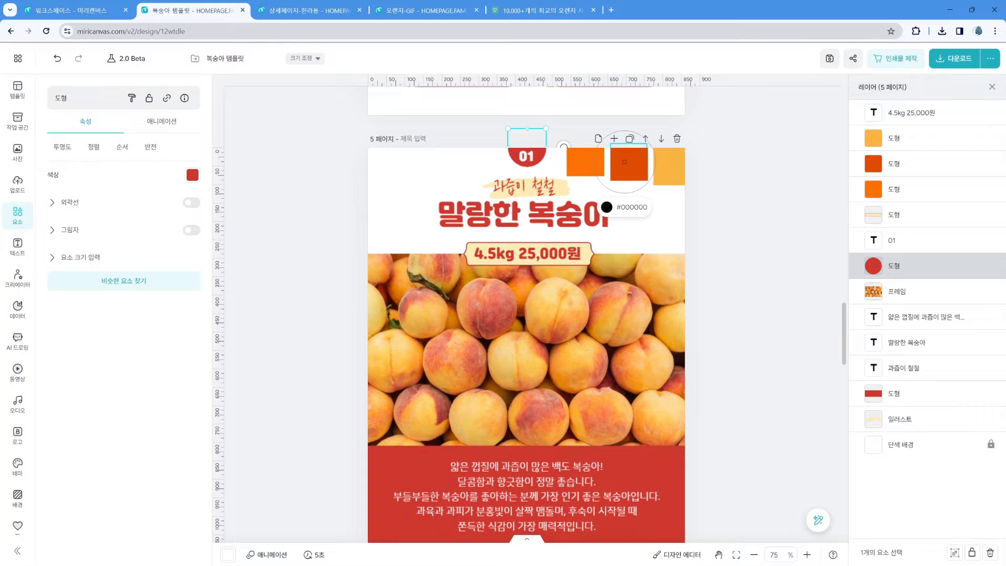
click(628, 162)
Step: Recolour the red description banner at the bottom of page 5 to the sampled dark orange
click(661, 460)
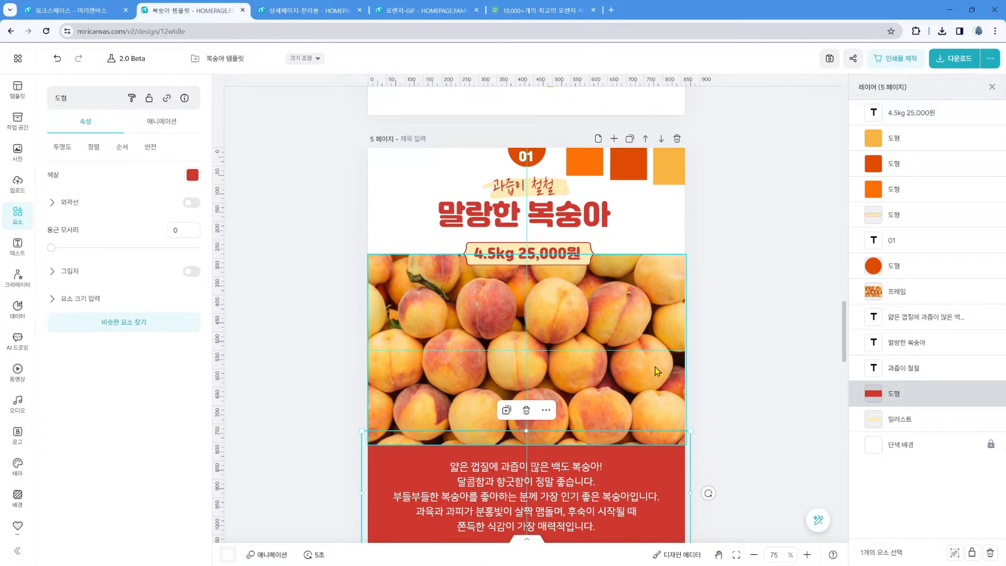
click(192, 175)
click(337, 451)
click(628, 165)
click(751, 393)
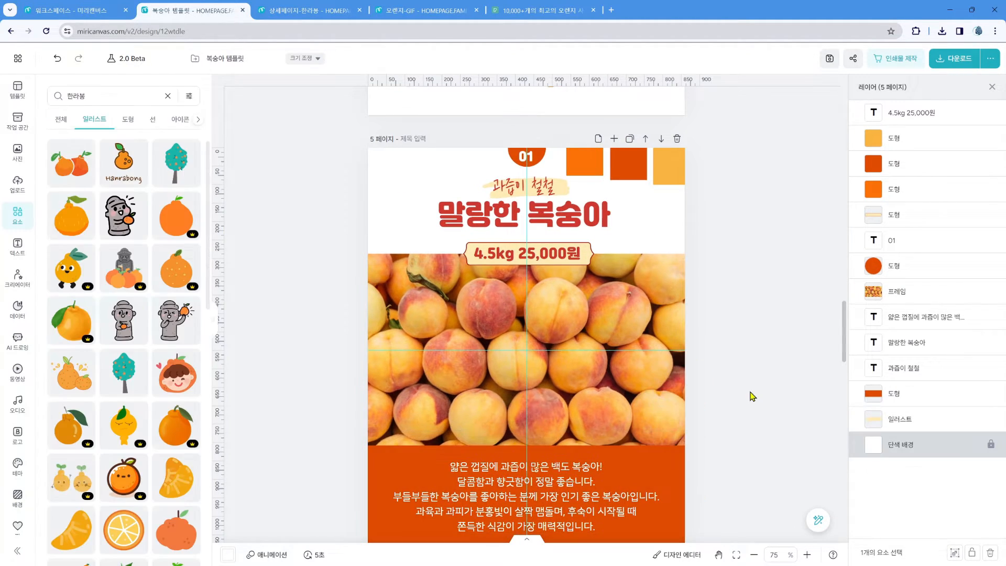
Step: Recolour the "4.5kg 25,000원" price text on page 5 to the sampled dark orange
click(540, 254)
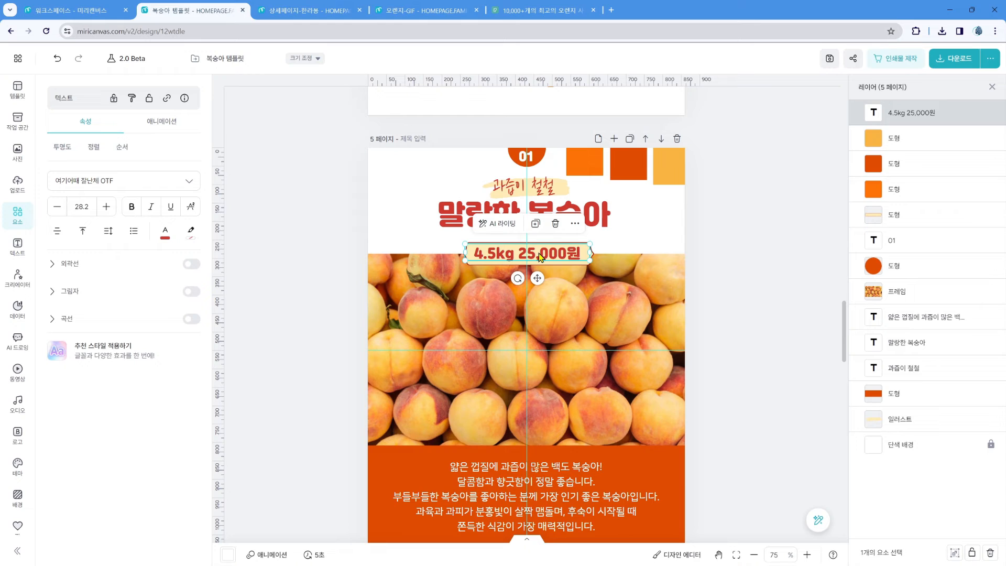
click(165, 232)
click(311, 451)
click(627, 172)
click(291, 238)
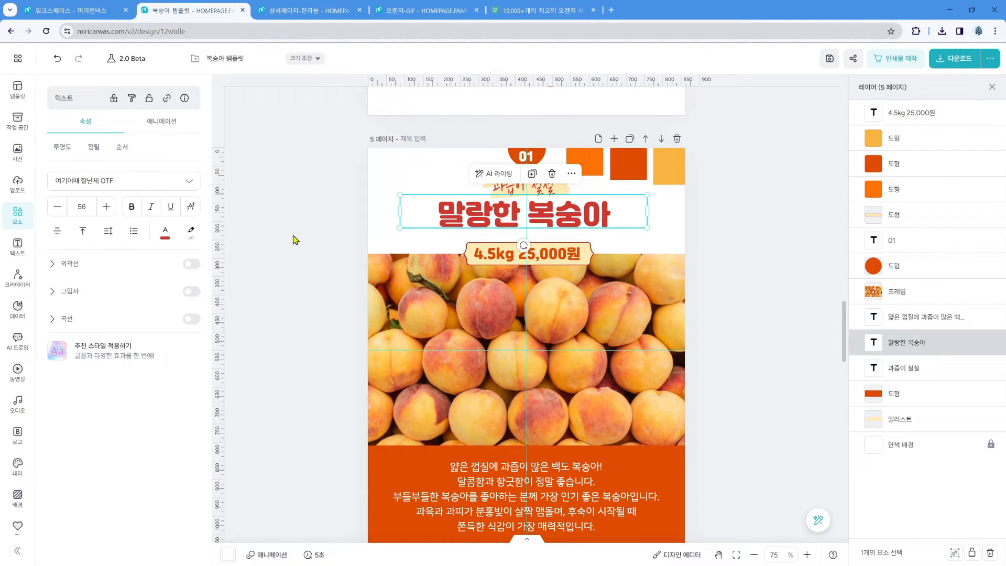
Step: Make the page 5 title dark orange and replace its text with "선물용 한라봉"
click(801, 256)
click(539, 225)
double_click(524, 214)
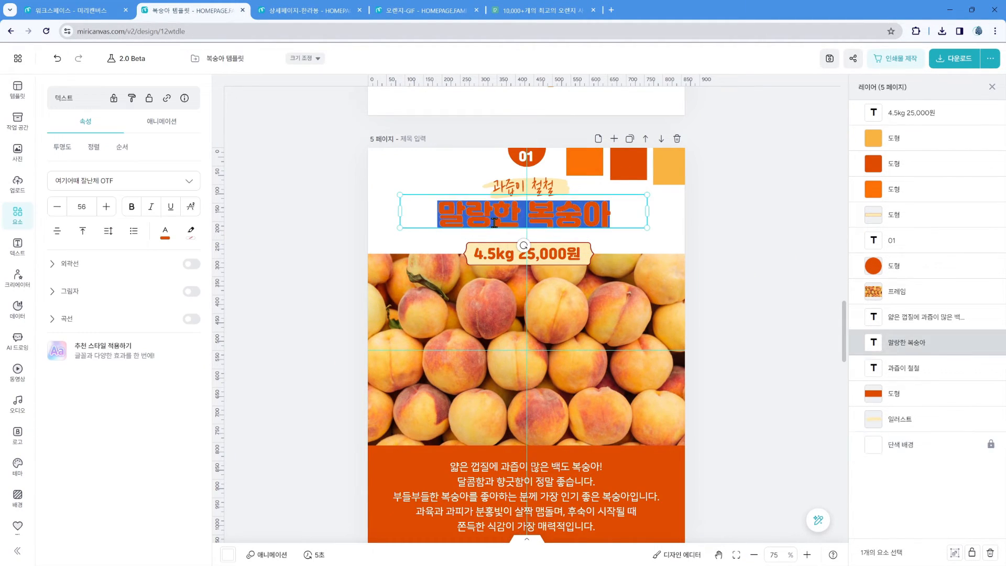
click(491, 215)
double_click(451, 219)
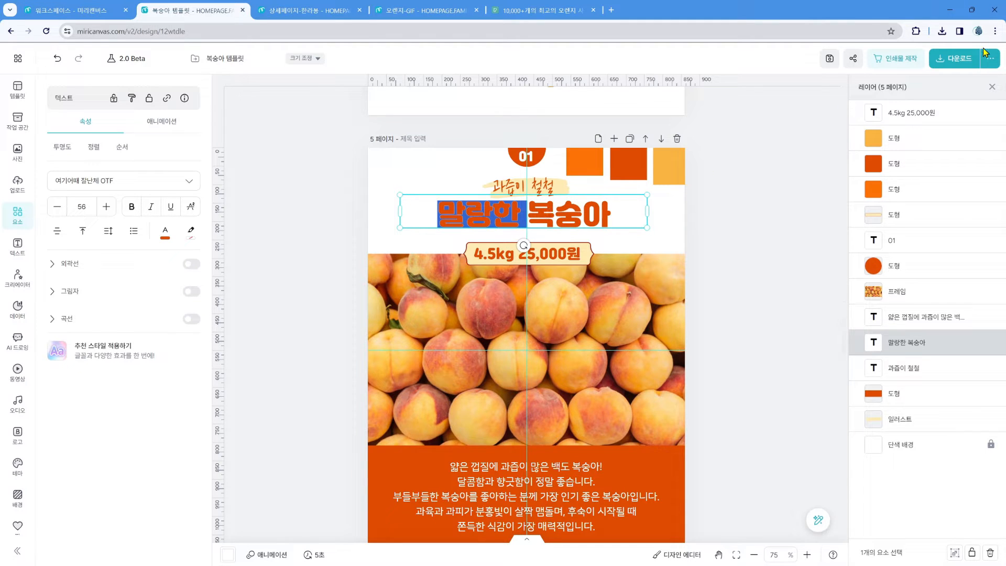
drag(610, 215, 442, 212)
text(선물용 한라봉)
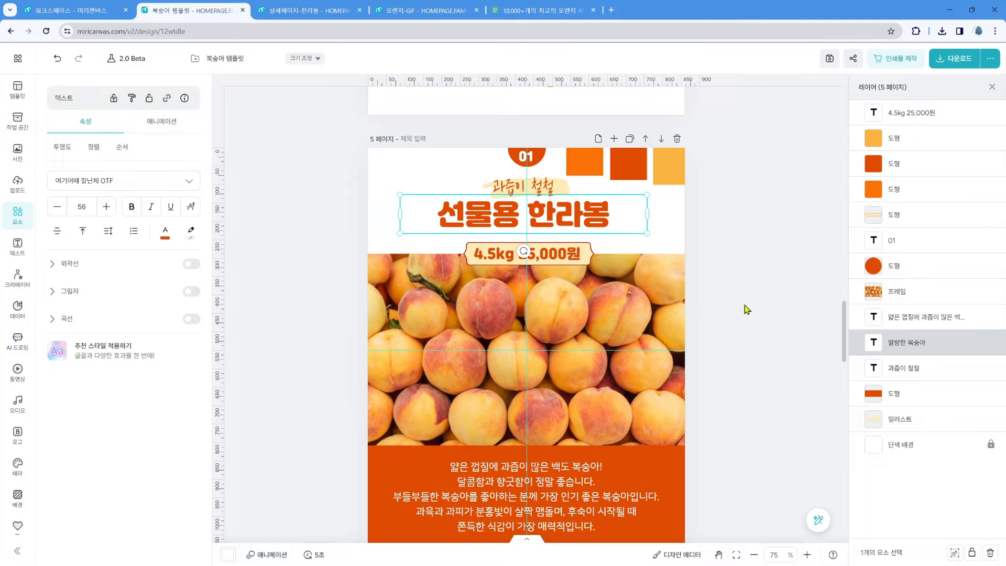
click(766, 294)
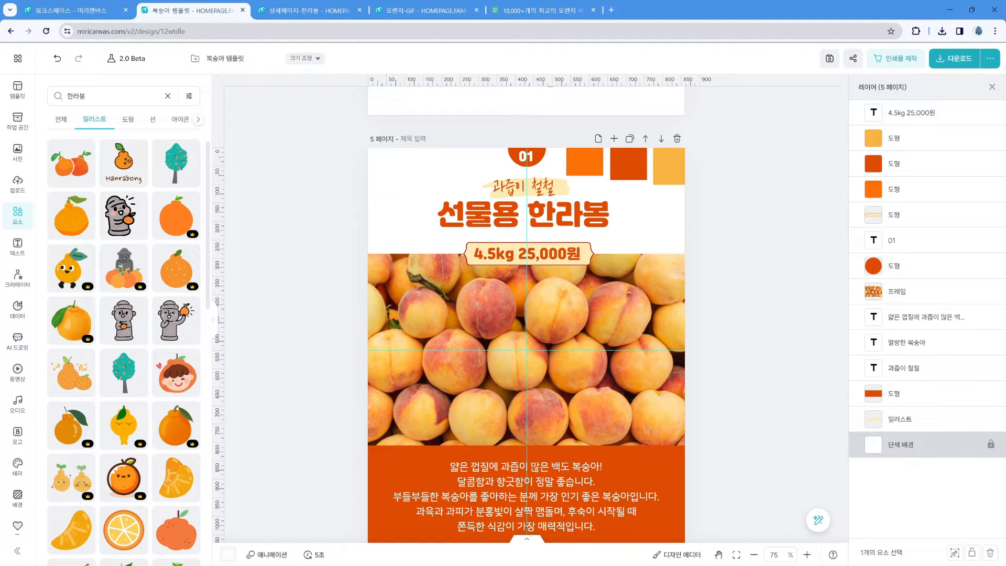
click(532, 258)
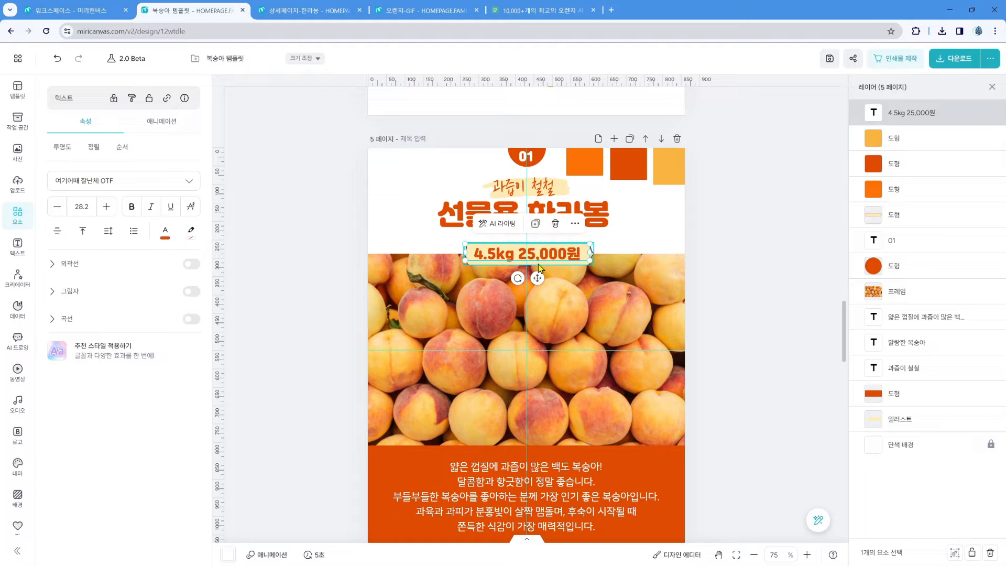
click(652, 356)
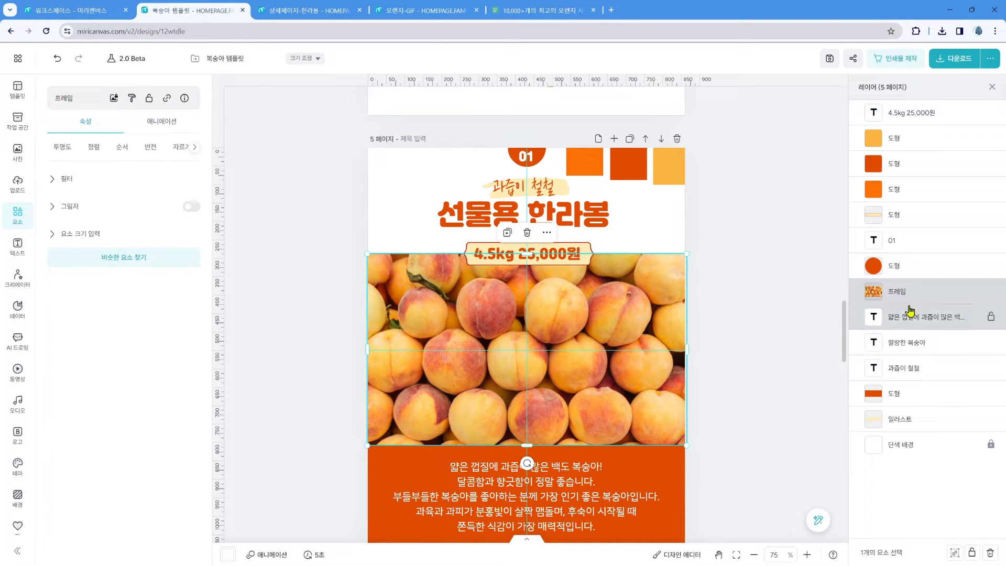
click(272, 276)
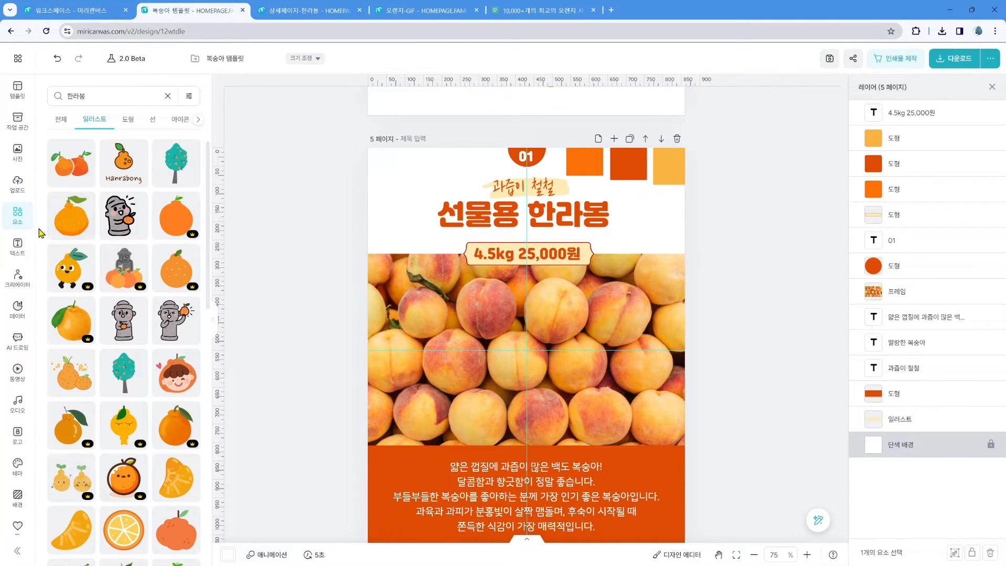
Step: Search the photos for "한라봉 선물" and replace the page 5 peach photo with the hallabong basket picture
click(20, 156)
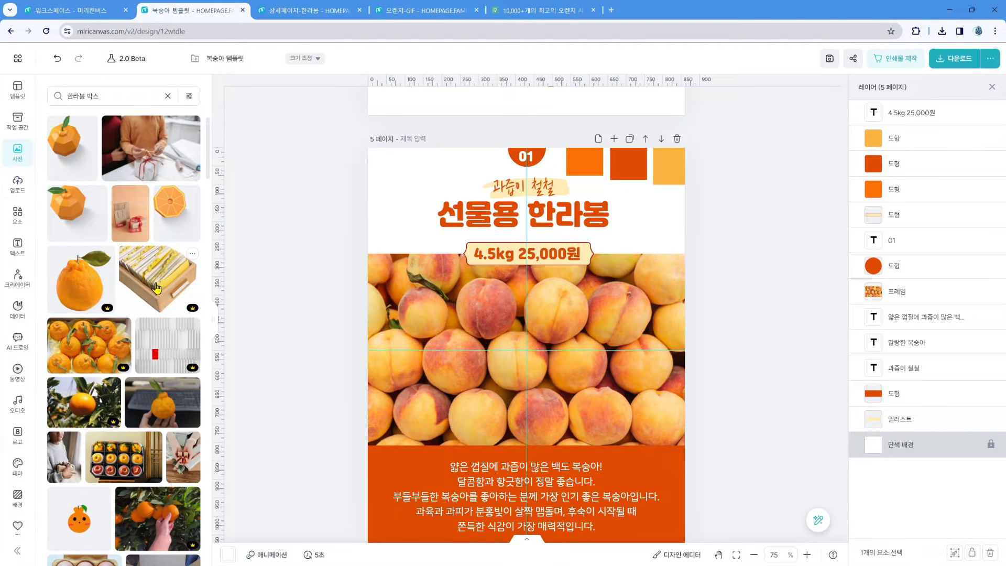
click(135, 98)
key(BackSpace)
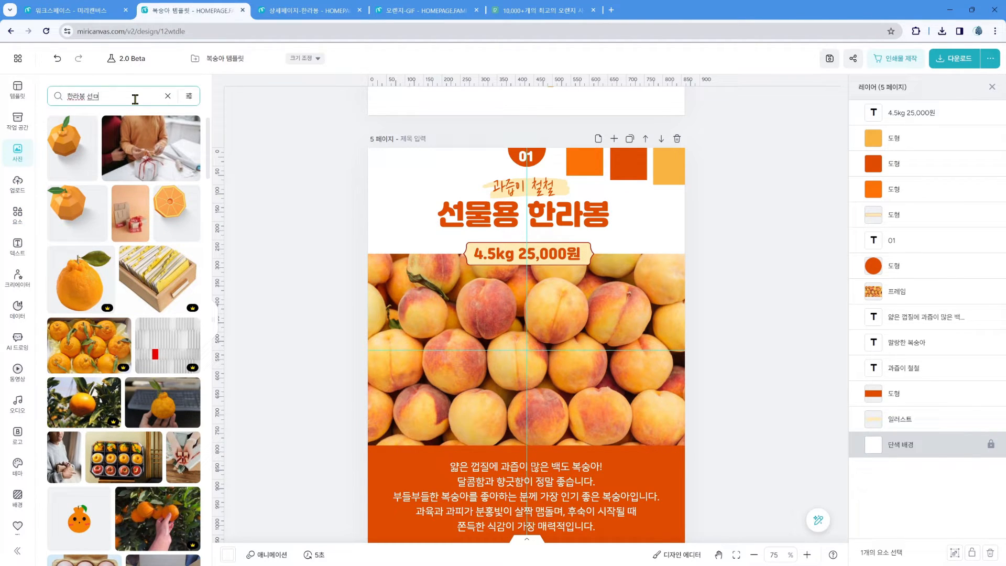
text(선물)
key(Return)
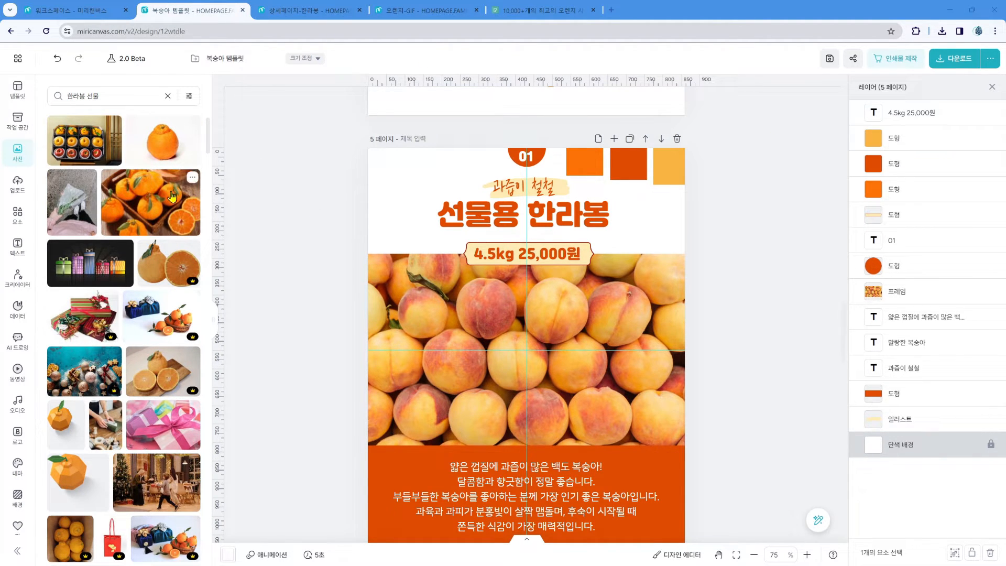
drag(159, 205, 429, 311)
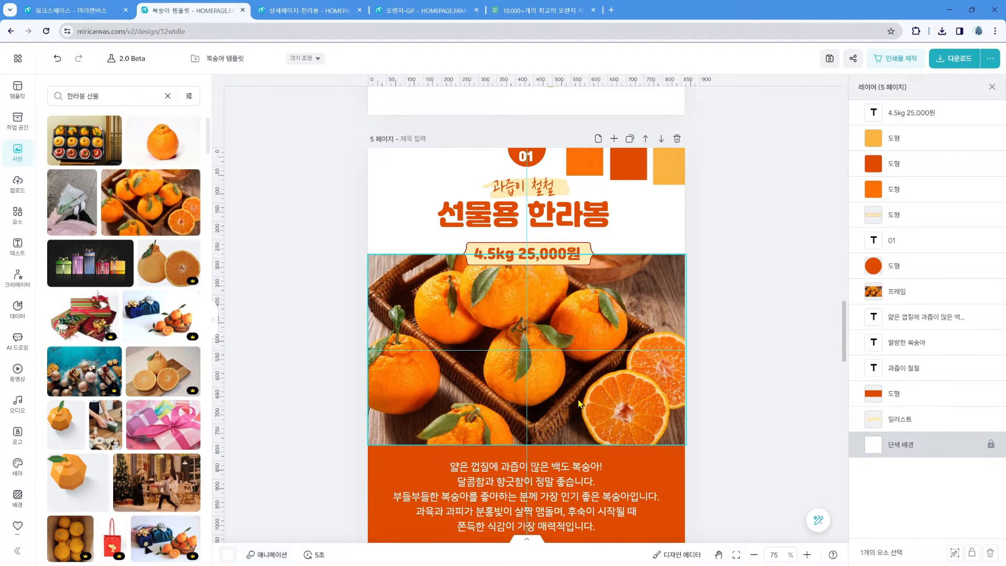
Step: Replace the description in the page 5 banner with "선물용 한라봉은 한 상자에 6~14과가 들어 있습니다."
scroll(577, 405, down, 1)
click(576, 420)
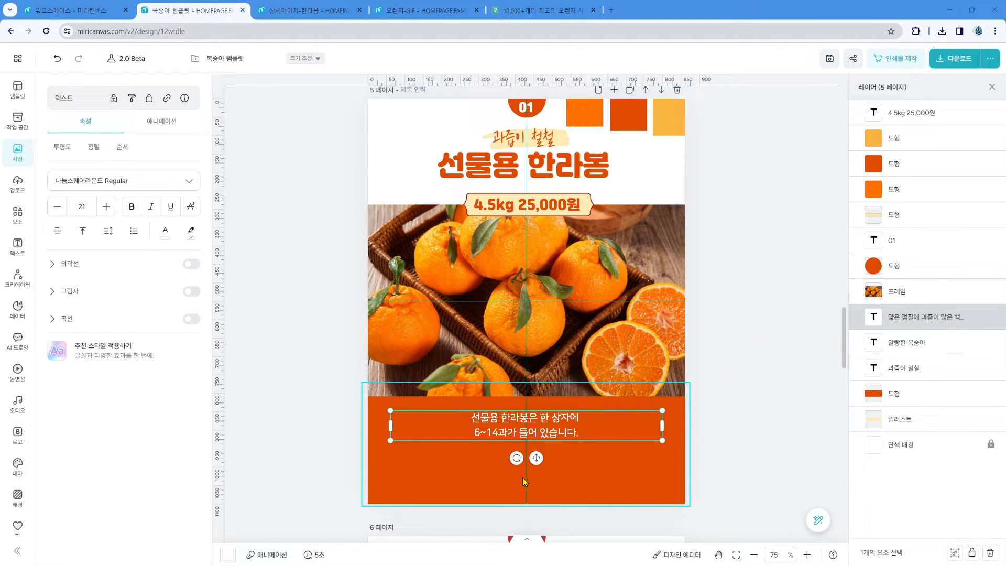
click(729, 459)
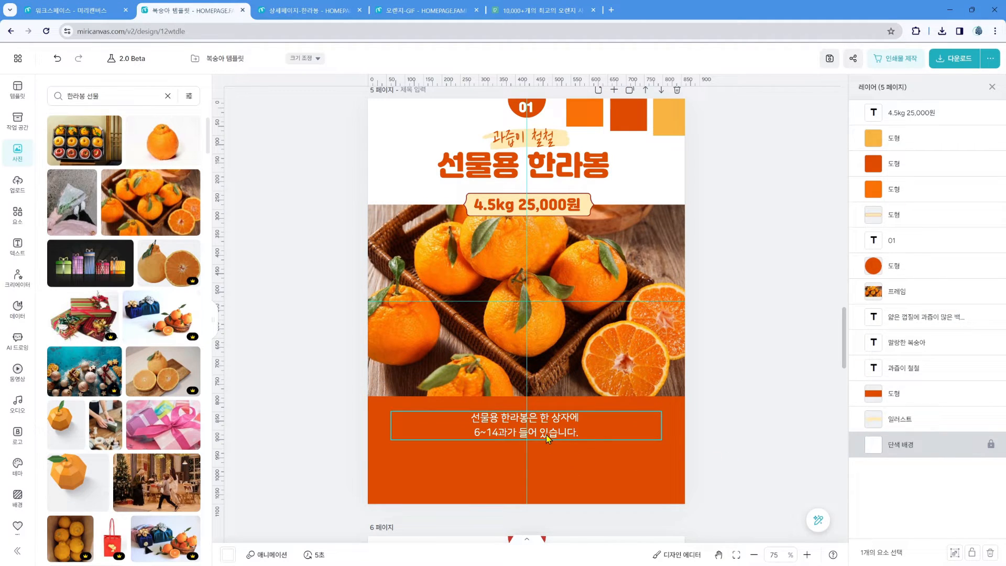
Step: Search Google for "뤼튼" in a new browser tab and open the wrtn AI chat
key(ctrl+t)
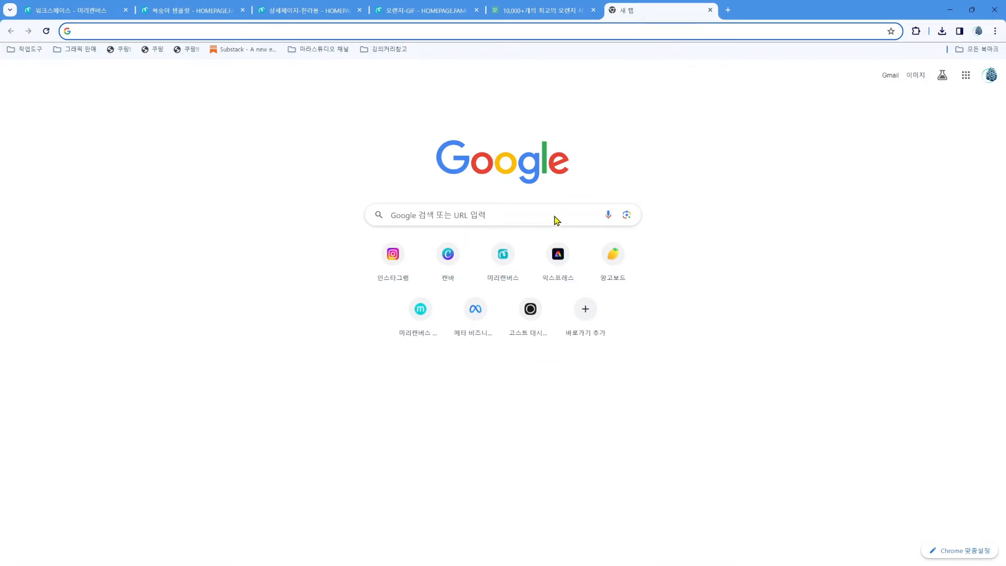
click(549, 214)
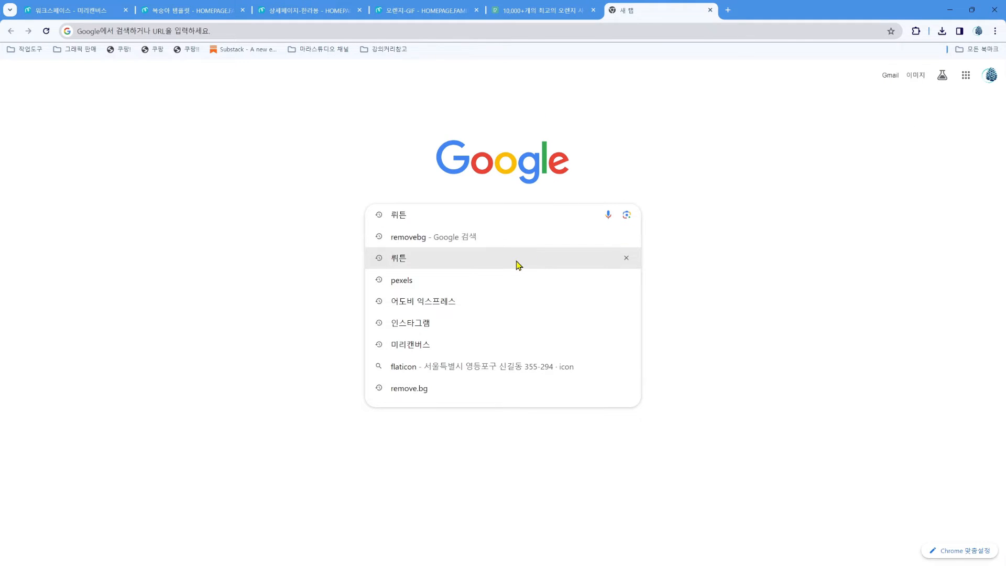
click(517, 260)
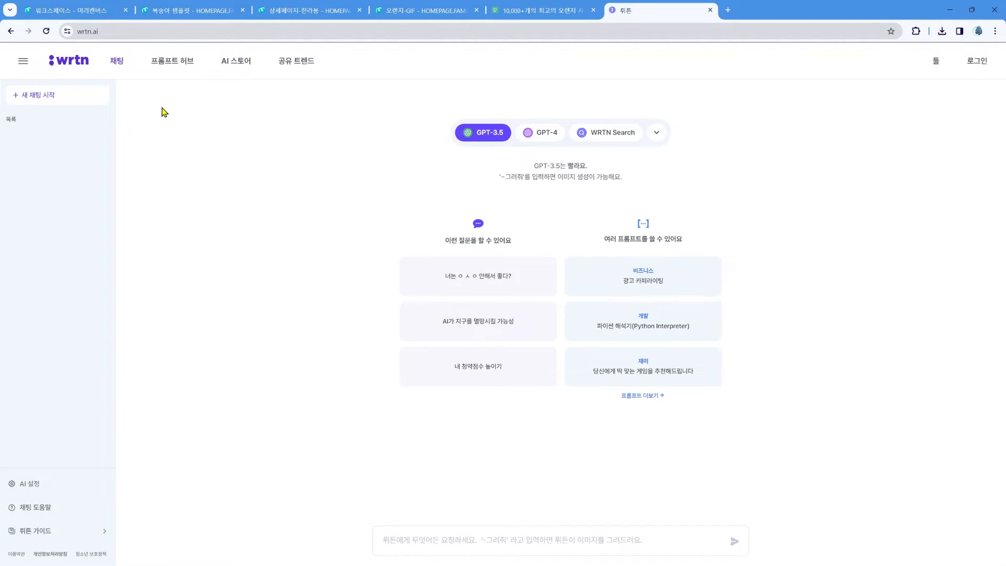
click(504, 541)
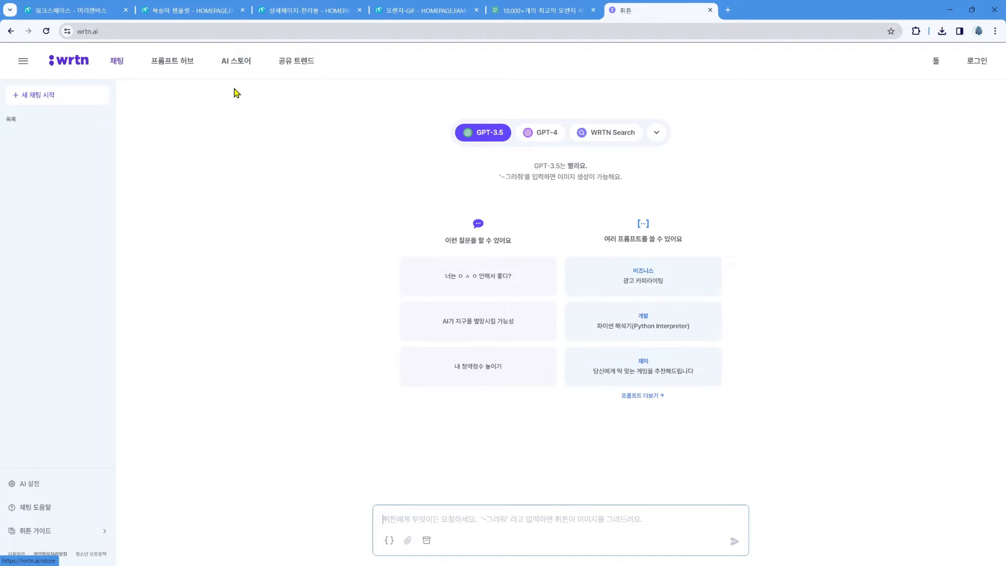
Step: Open the "제품 설명 문구 작성기" prompt from the business category of wrtn's prompt hub
click(192, 73)
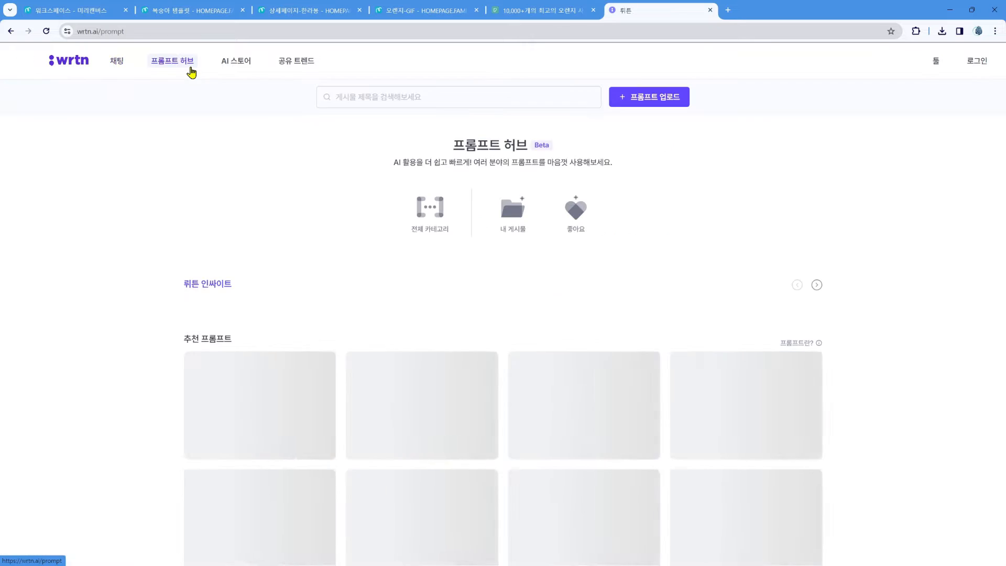
scroll(504, 139, down, 2)
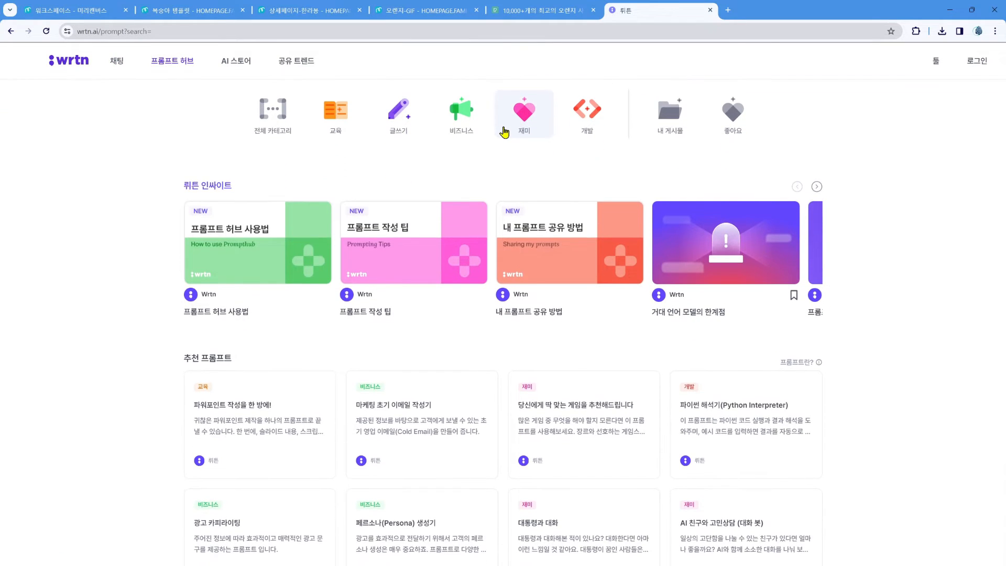
click(475, 129)
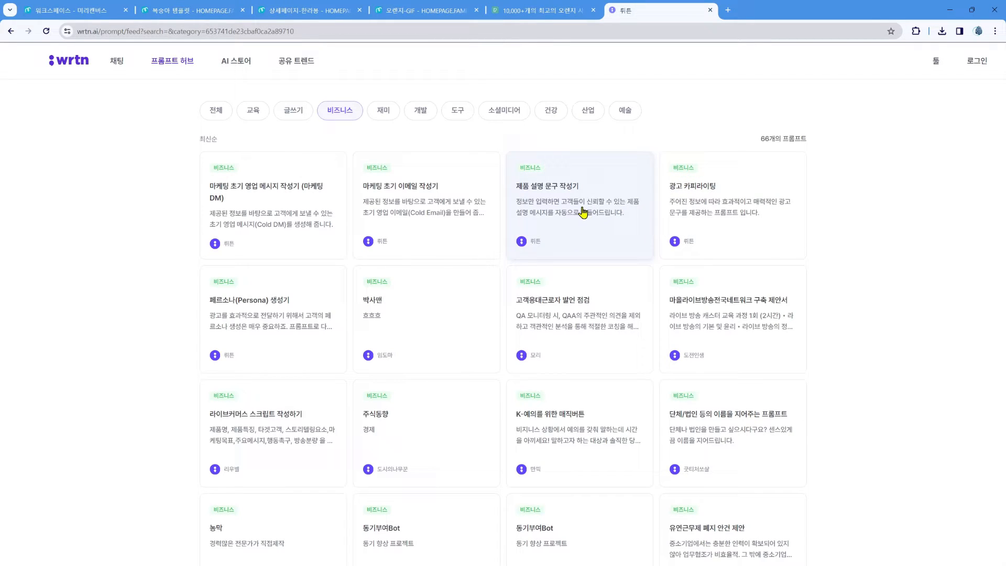
click(576, 208)
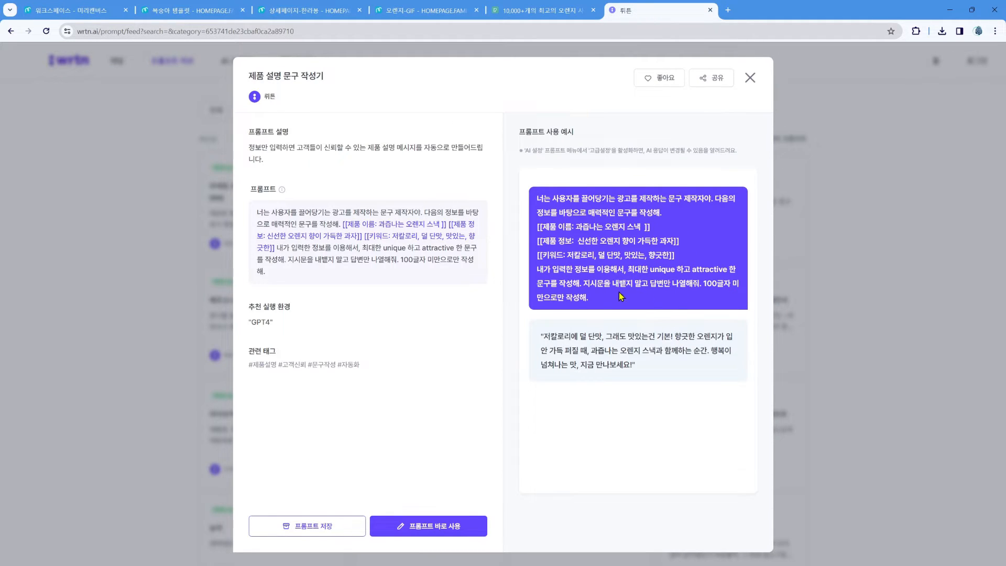
Step: Run the example orange-snack description prompt with GPT-4 and return to the 복숭아 템플릿 design in MiriCanvas
drag(596, 305, 537, 200)
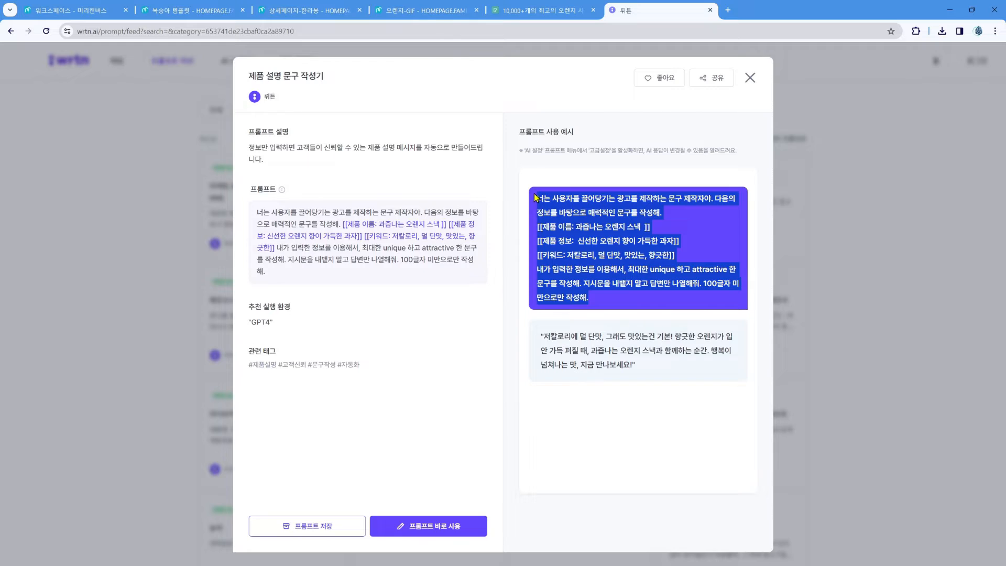
click(428, 526)
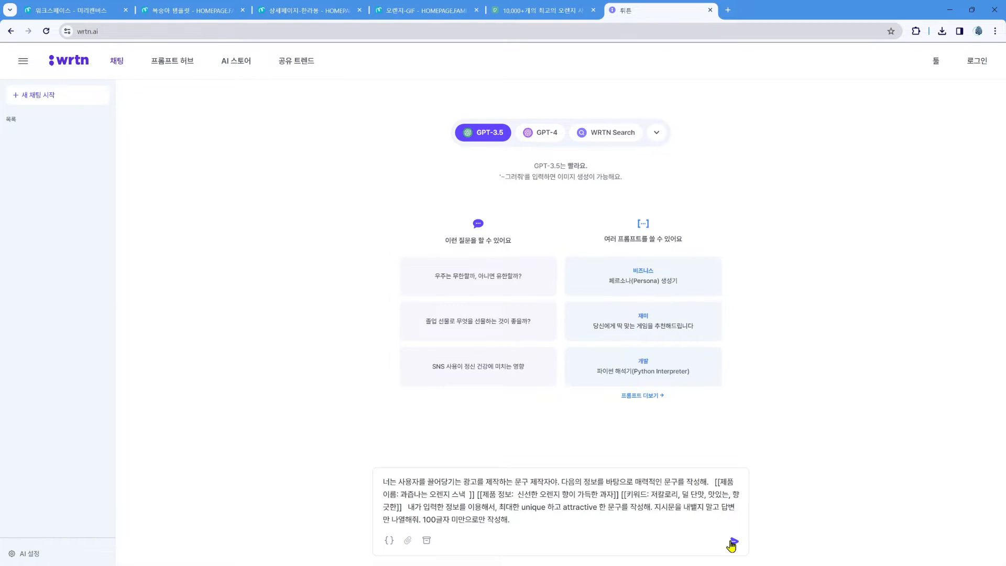
click(733, 542)
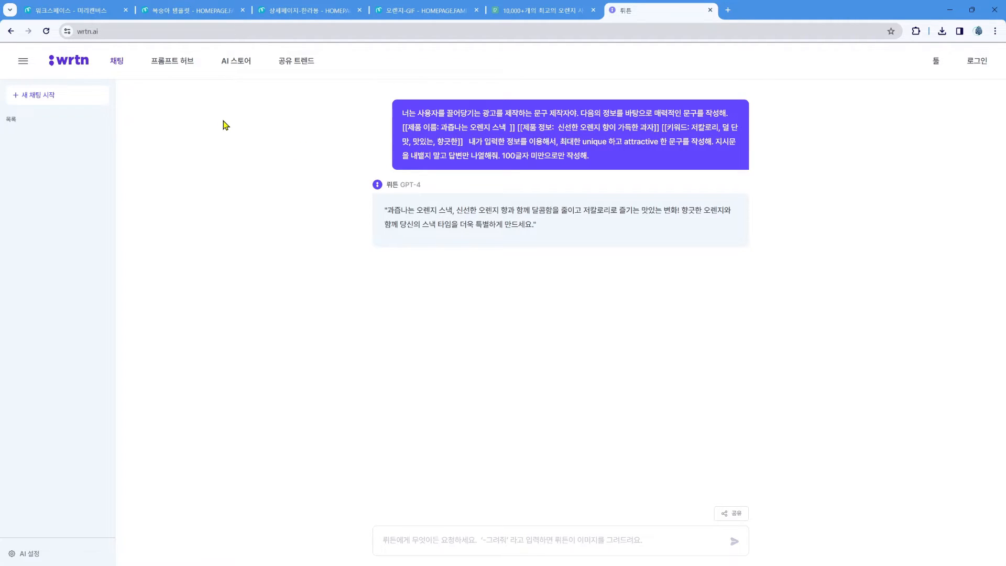
click(81, 10)
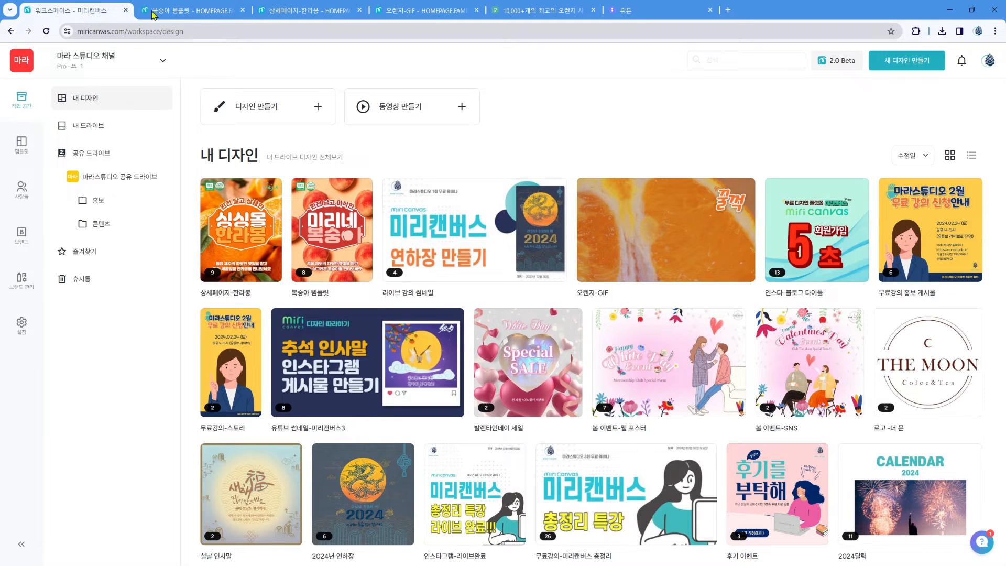
click(178, 11)
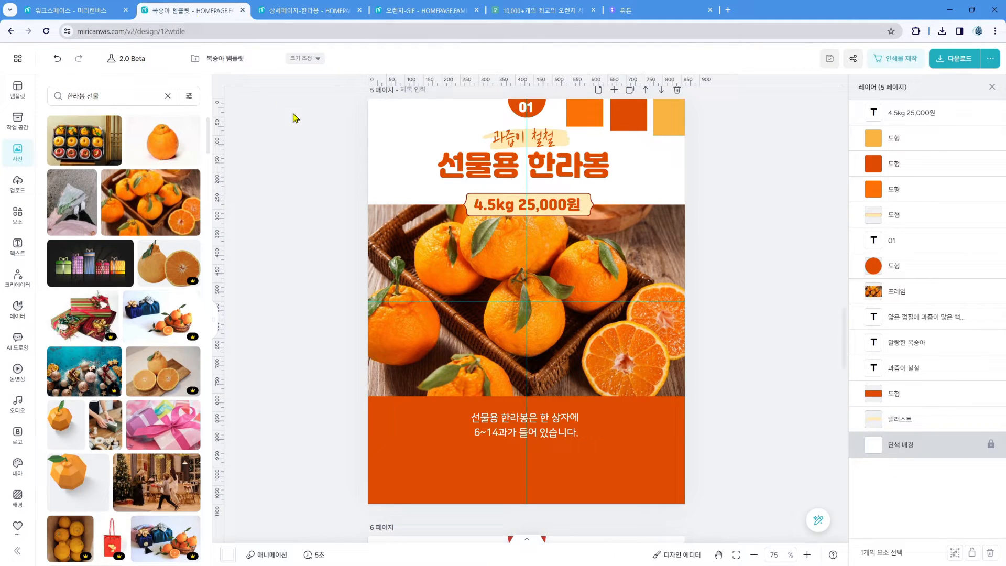
Step: Generate new wording for the page 5 banner description with AI writing and extend it using 이어쓰기
click(567, 436)
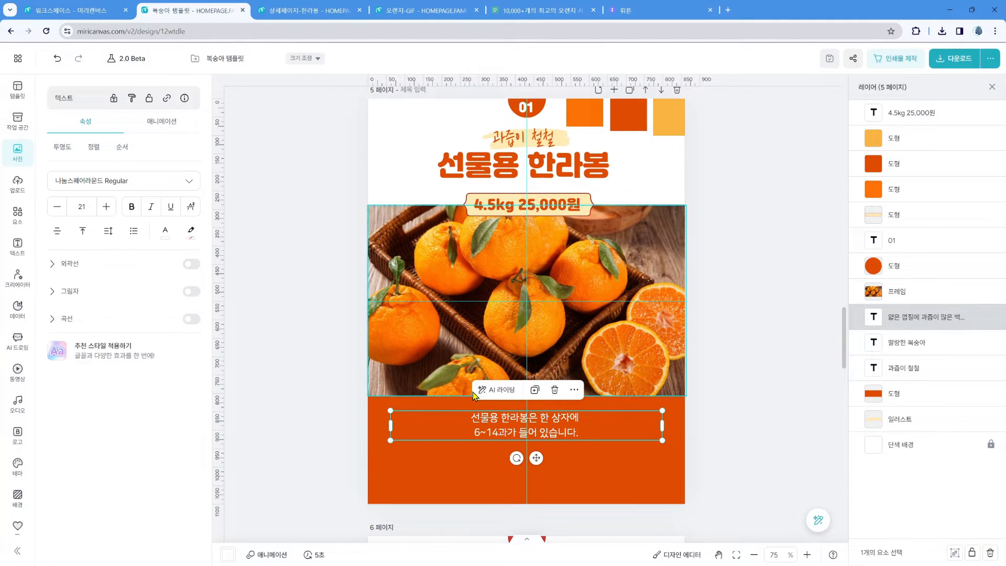
click(503, 390)
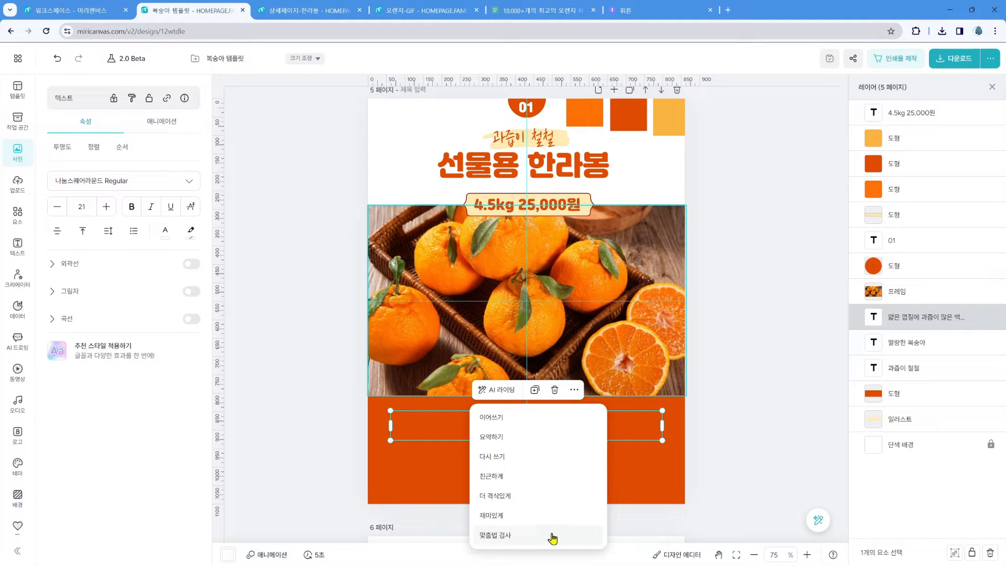
click(513, 425)
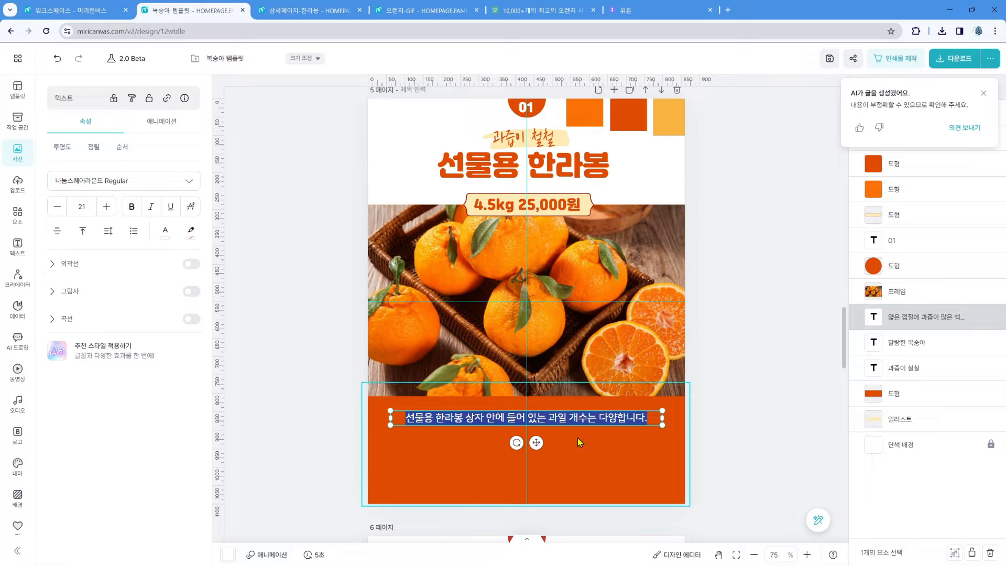
click(620, 443)
click(609, 420)
click(497, 391)
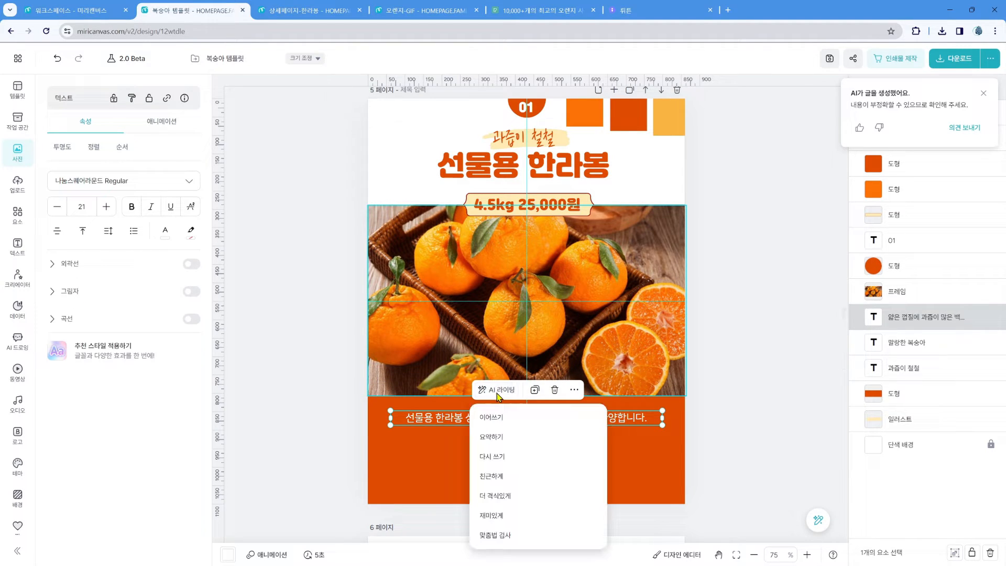
click(489, 417)
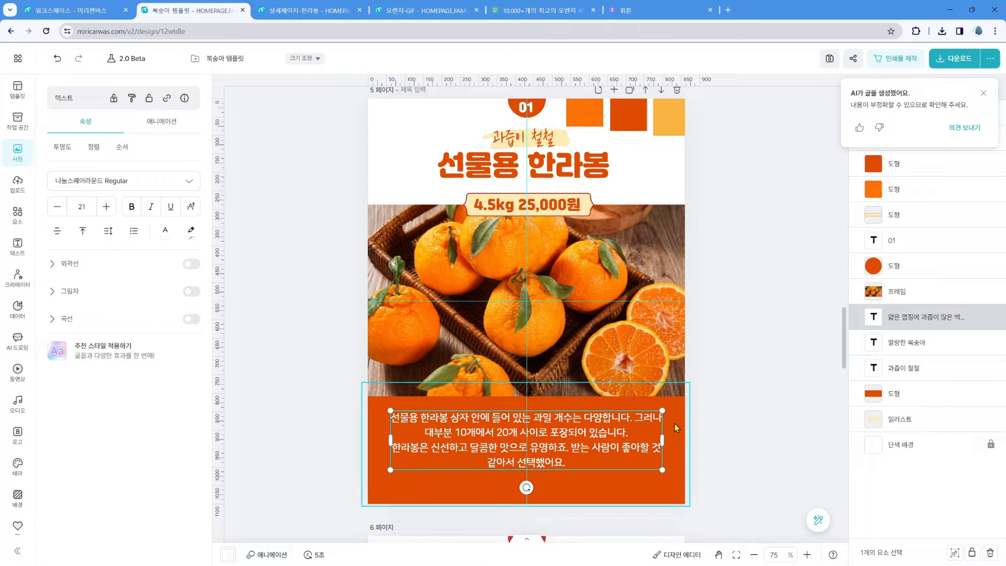
Step: Start a new line before "그러나", delete the description's last sentence and end the remaining text with "유명합니다."
key(Return)
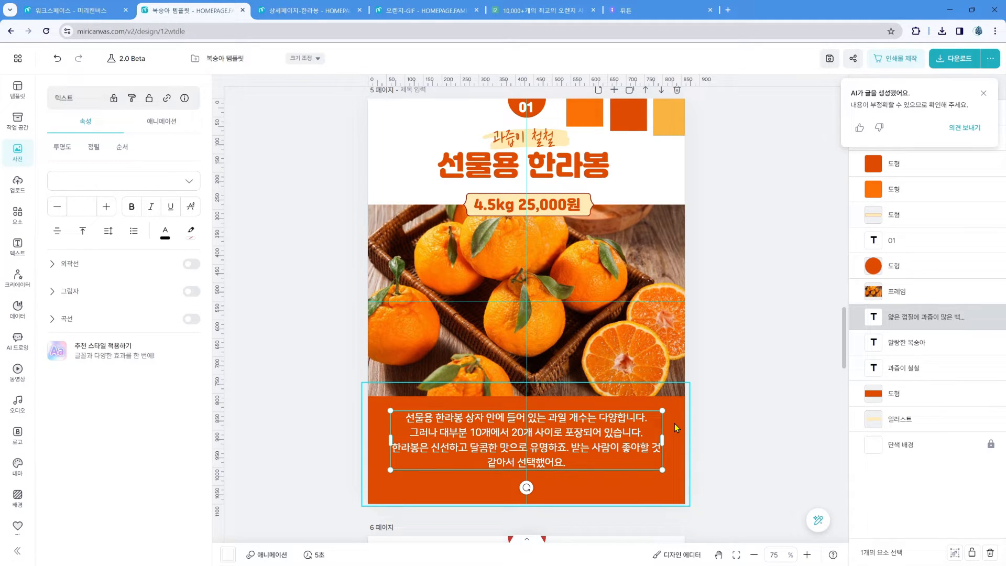
click(675, 423)
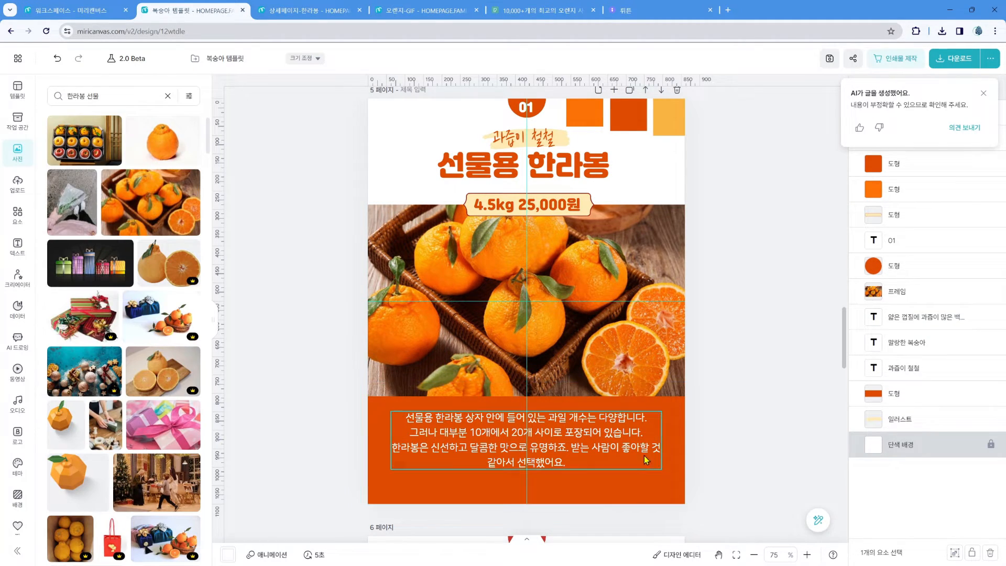
double_click(592, 466)
key(BackSpace)
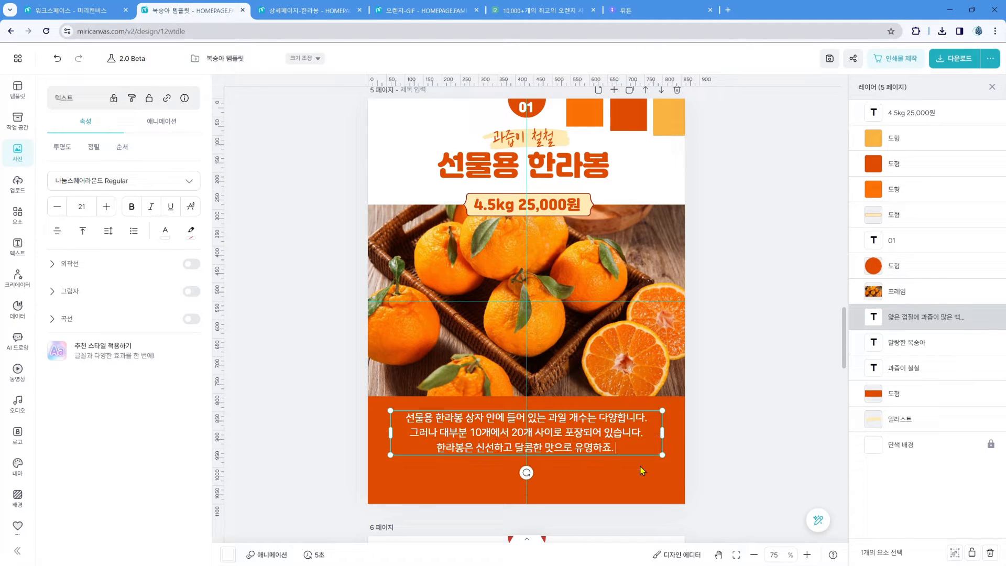
key(BackSpace)
key(BackSpace)
key(BackSpace)
key(BackSpace)
text(합니다.)
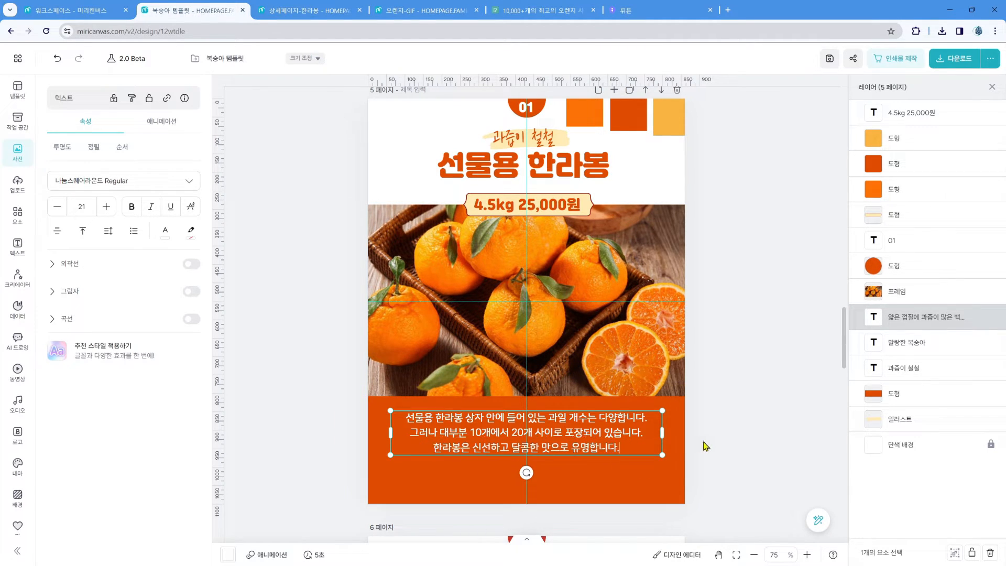
click(703, 444)
Step: Set the page 5 banner description to "선물용 한라봉은 한 상자에 6~14과가 들어 있습니다. 과수가 적을수록 한라봉 크기가 크고, 가격도 크기가 클 수록 높아지게 됩니다."
key(alt+Tab)
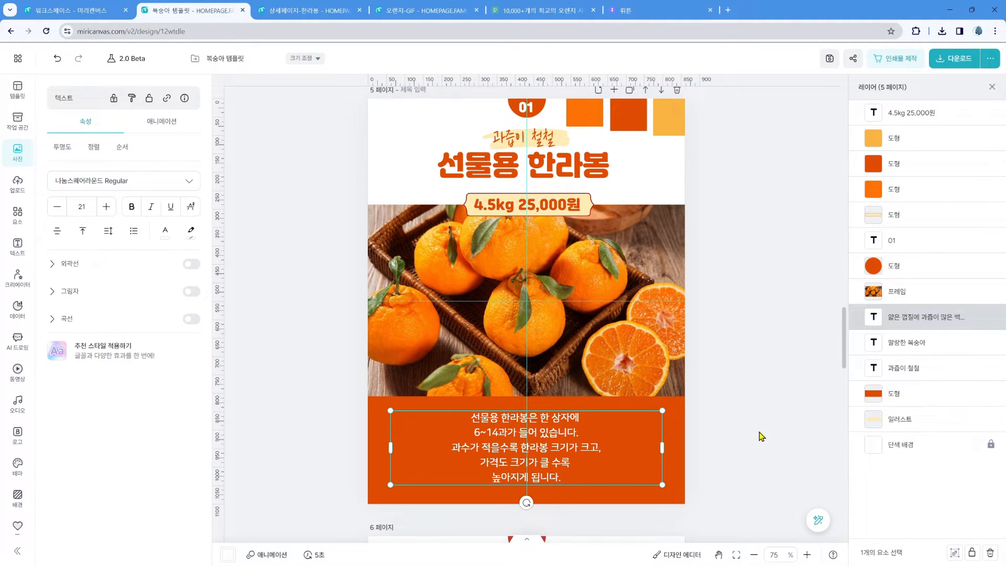
click(601, 459)
key(Delete)
click(736, 458)
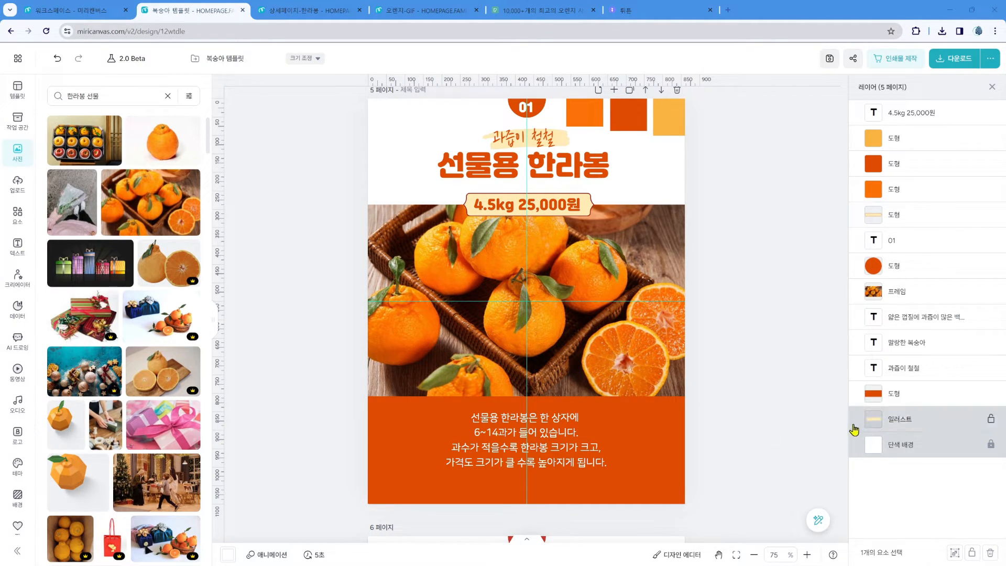
click(791, 414)
Step: Move the three orange colour swatch squares from page 5 to page 6
click(585, 111)
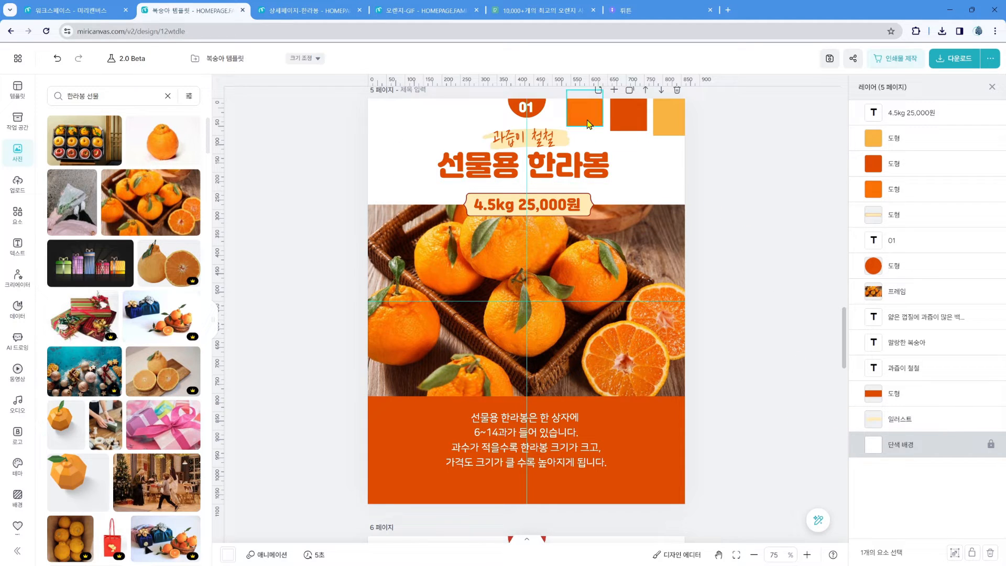
shift+click(630, 116)
shift+click(669, 117)
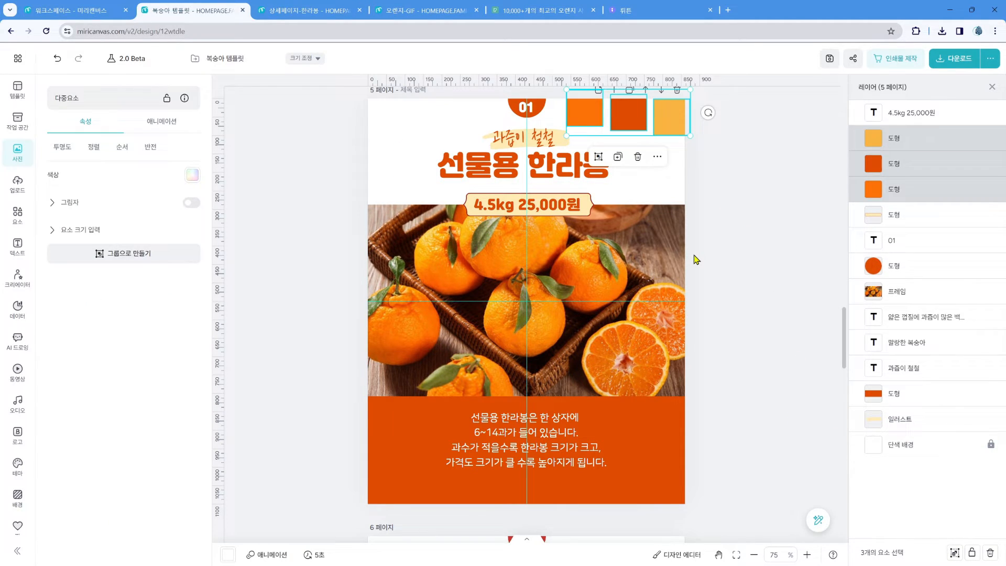
key(ctrl+x)
scroll(692, 259, down, 6)
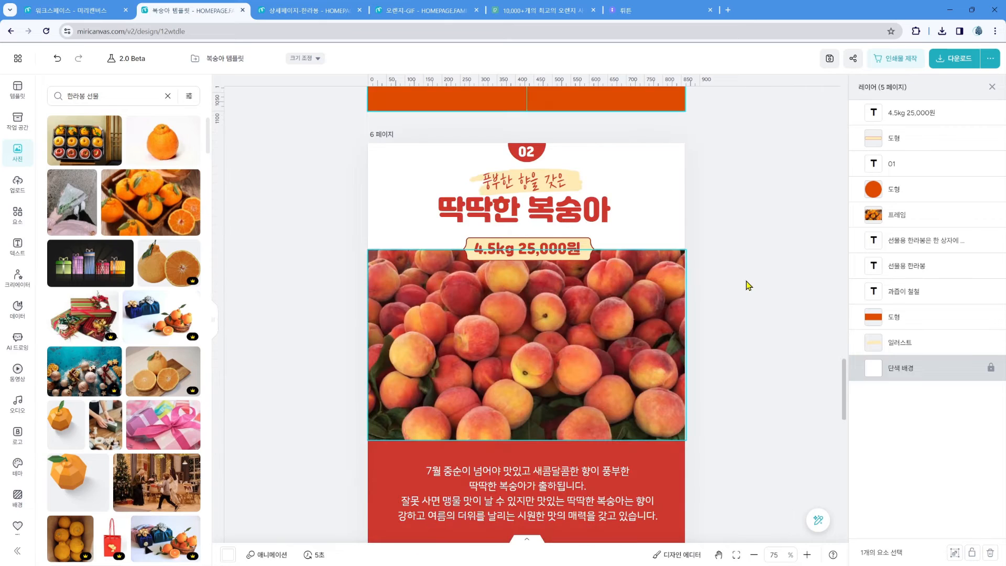
click(746, 280)
key(ctrl+v)
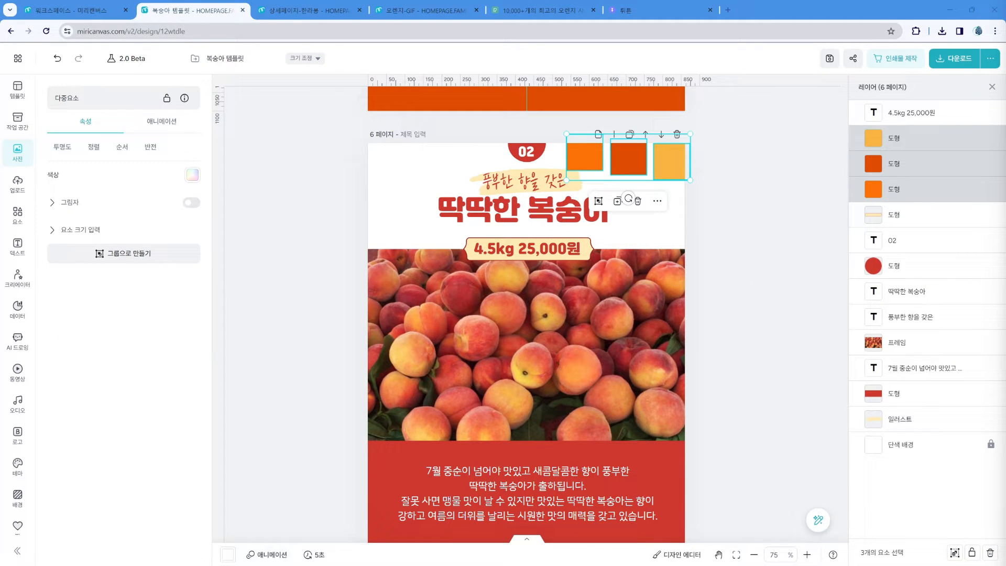
Step: Change the page 5 tagline to "프리미엄" and the page 6 title and tagline to "실속형 한라봉" and "실속 뿜뿜~"
double_click(529, 186)
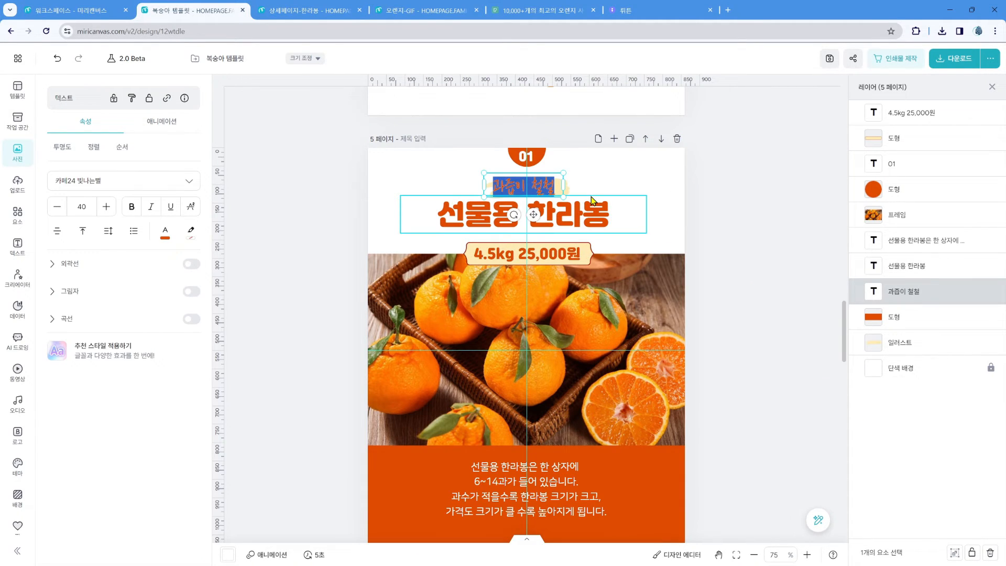
text(프리미엄)
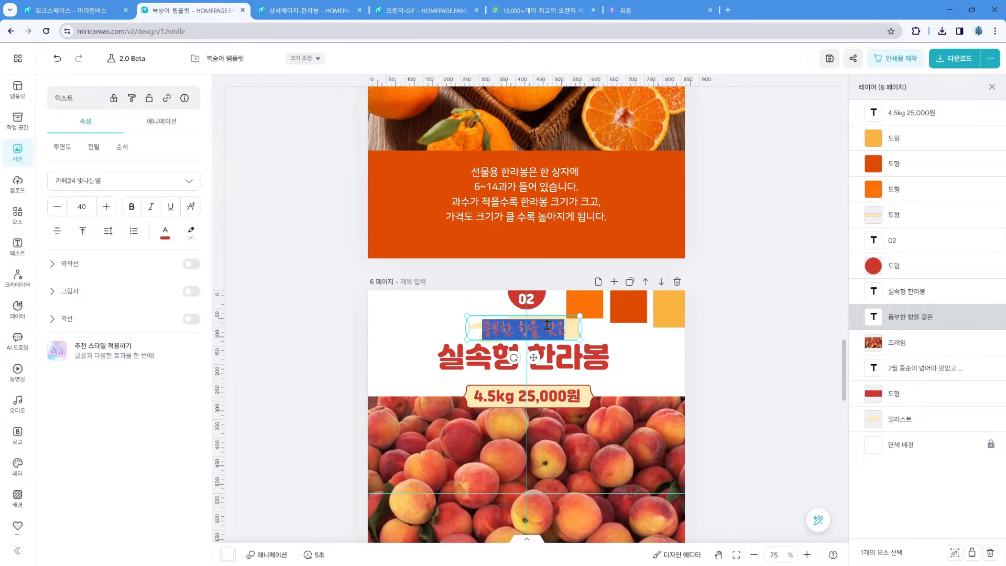
text(실ㄷ)
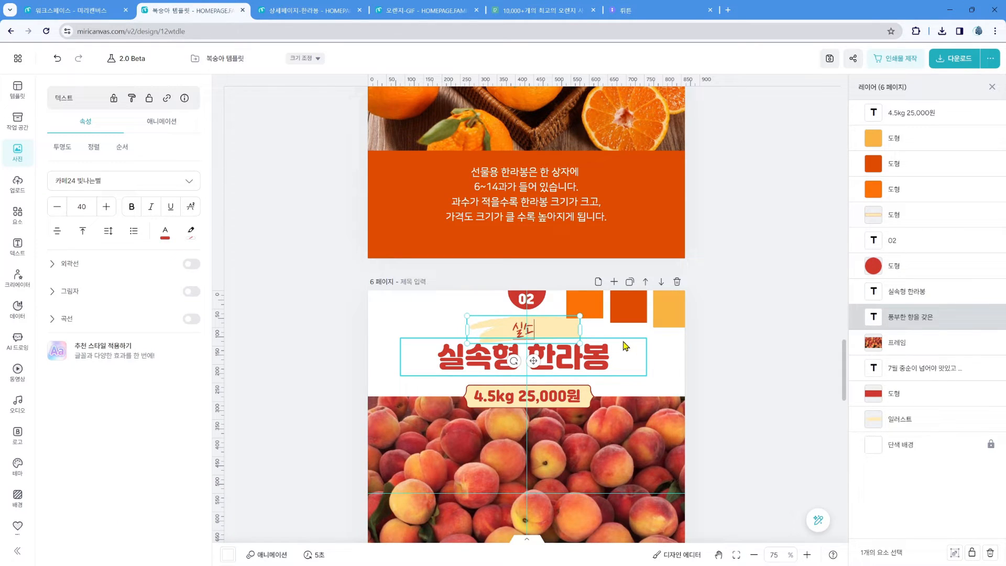
text(속 뿜)
click(607, 366)
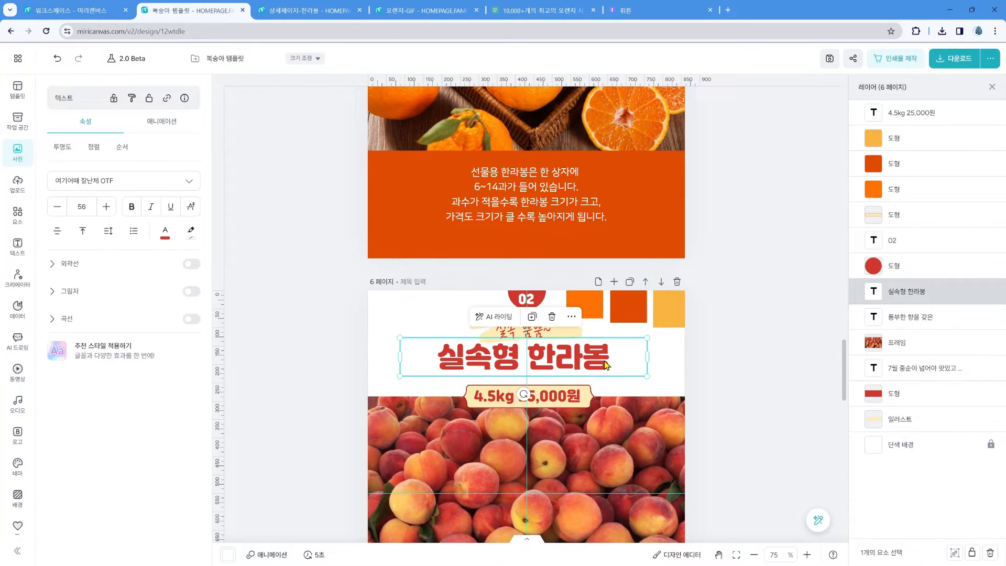
Step: Recolour the page 6 tagline and the circle behind "02" with the dark orange sampled from the middle swatch
scroll(606, 365, down, 3)
click(524, 182)
click(165, 231)
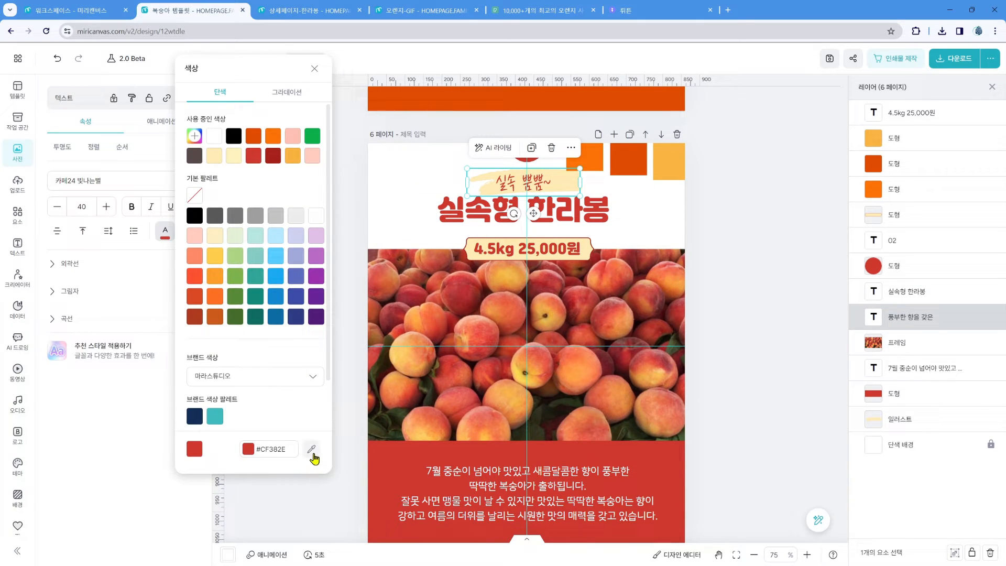
click(314, 455)
click(621, 159)
click(595, 196)
click(536, 157)
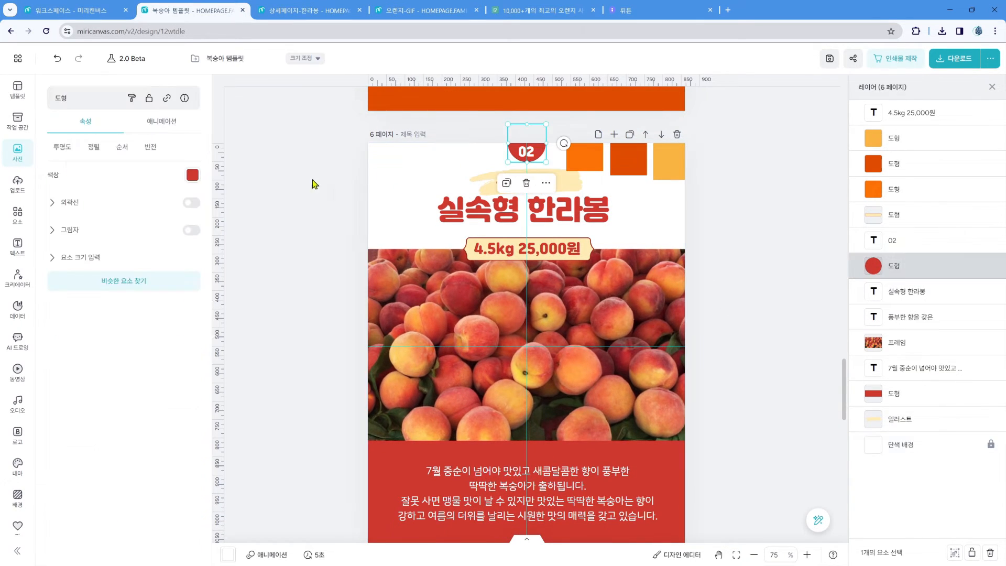
click(194, 177)
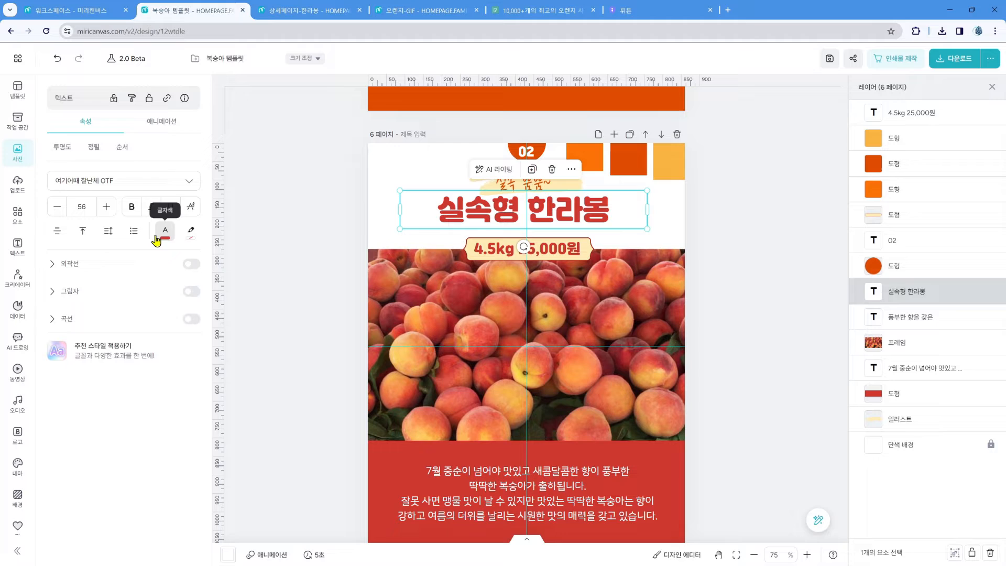
Step: Recolour the page 6 title and the banner behind the description with the middle swatch's dark orange
click(165, 232)
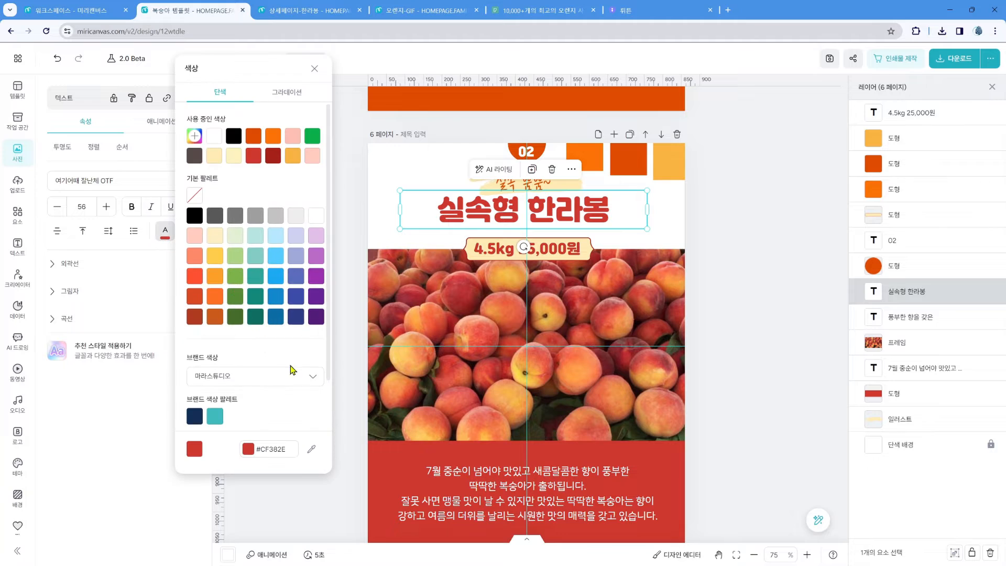
click(313, 452)
click(624, 160)
click(472, 454)
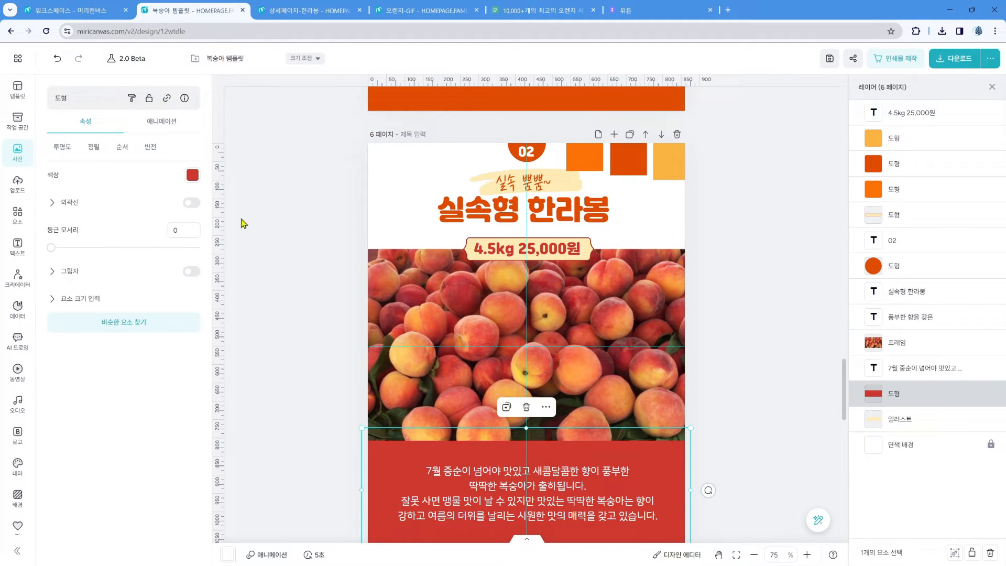
click(194, 177)
click(338, 450)
click(624, 160)
click(645, 215)
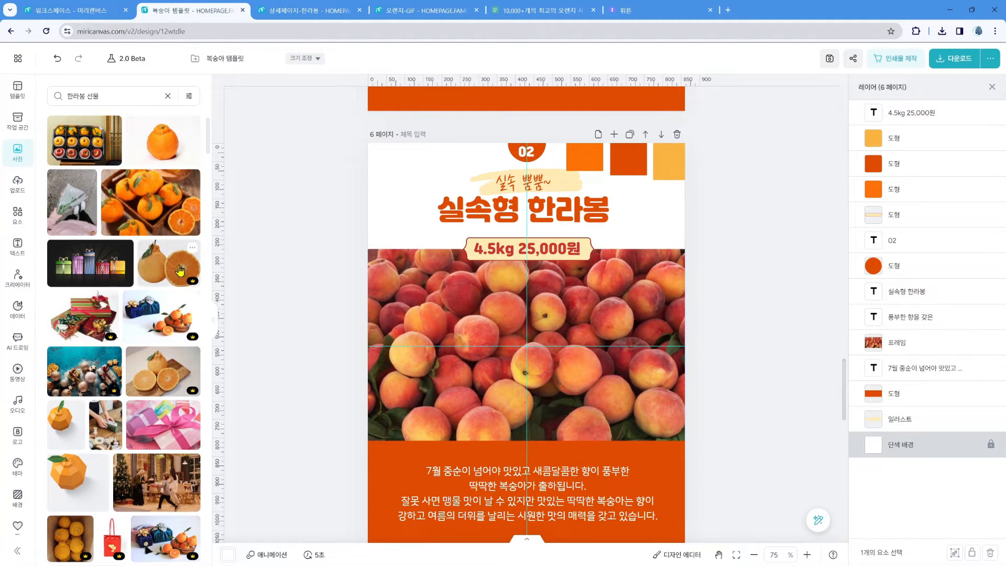
Step: Search the photos for "한라봉 상자" and replace the page 6 peach photo with the one of hallabong fruit in a box
scroll(180, 270, down, 5)
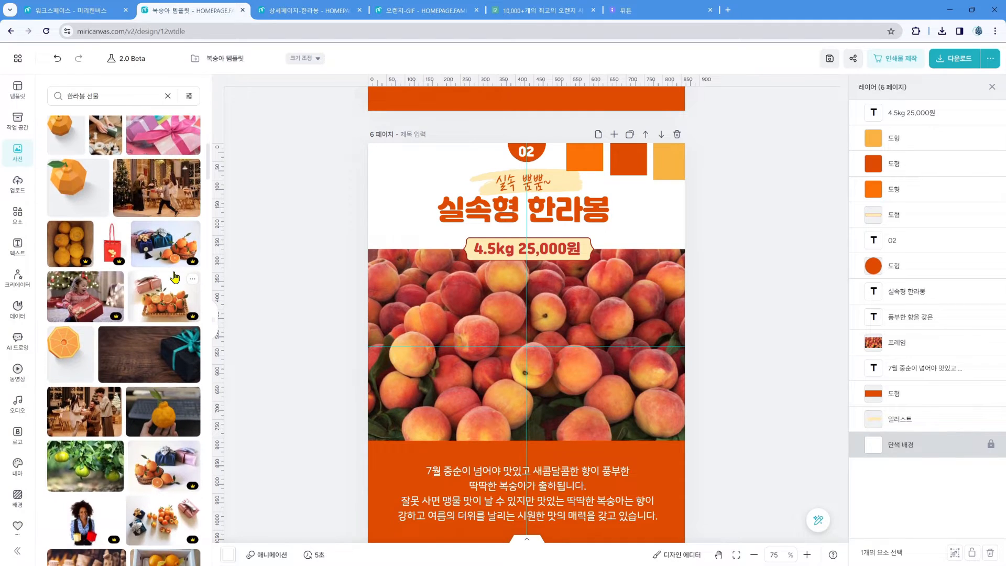
scroll(175, 278, down, 4)
drag(87, 96, 111, 117)
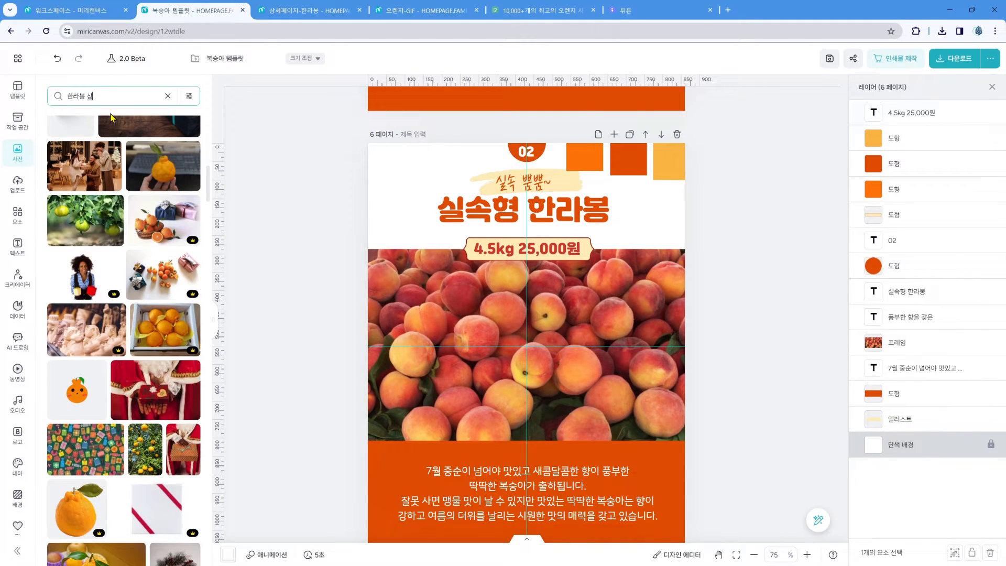
key(Return)
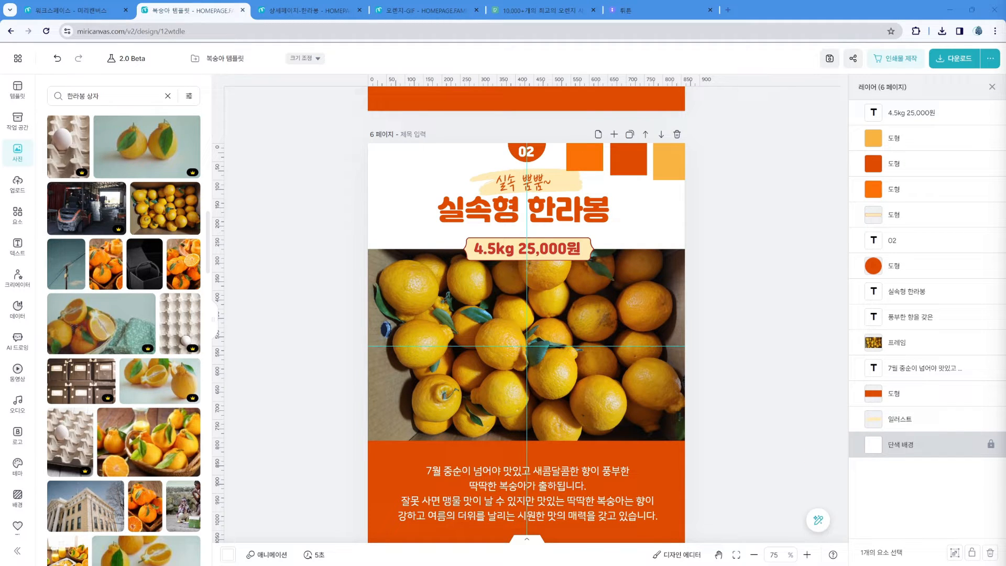
Step: Replace the page 6 description with the copied 실속형 한라봉 text and delete its last two lines, ending at "선물용으로도 손색이 없습니다."
click(533, 503)
double_click(534, 503)
key(ctrl+v)
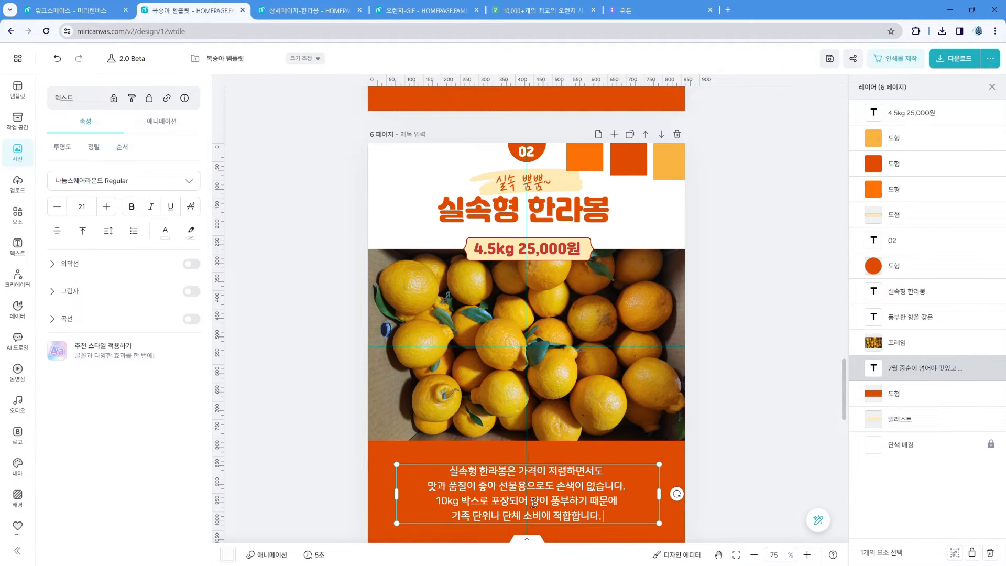
key(Escape)
scroll(534, 503, down, 2)
click(542, 393)
double_click(528, 408)
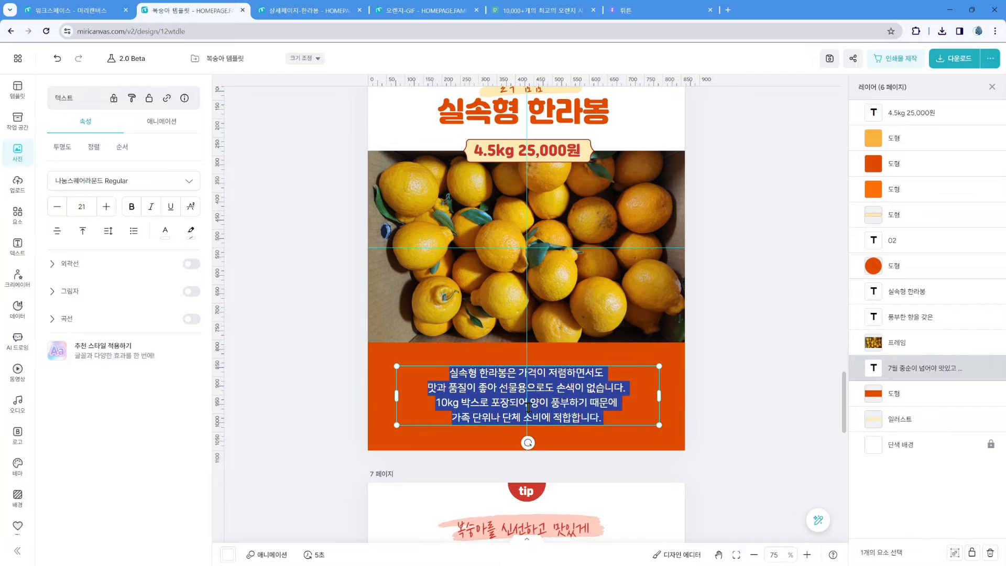
click(529, 408)
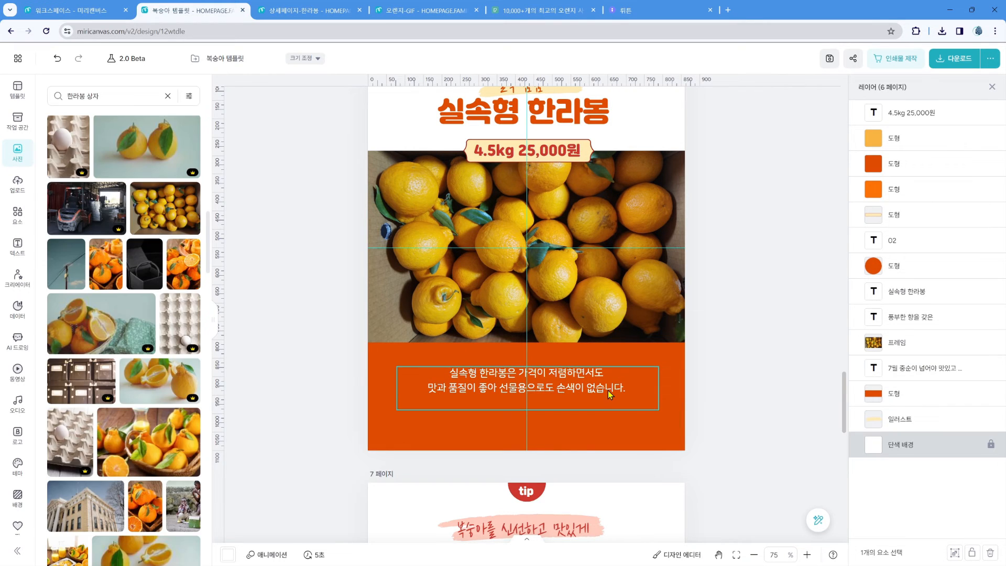
Step: Extend the page 6 description with AI 이어쓰기 and delete the generated sentences after "여러 요리에 활용하기에도 좋습니다."
click(608, 391)
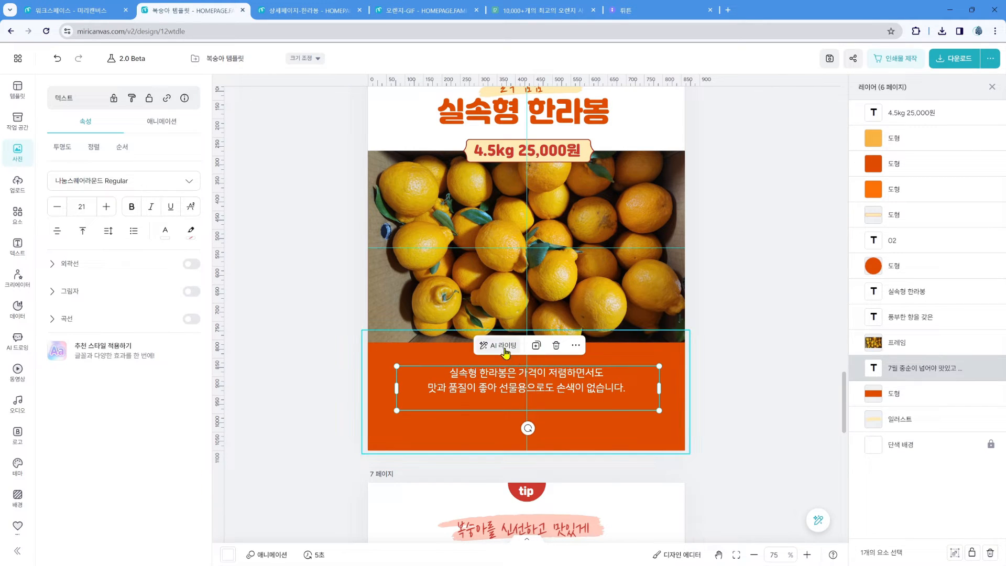
click(505, 346)
click(558, 371)
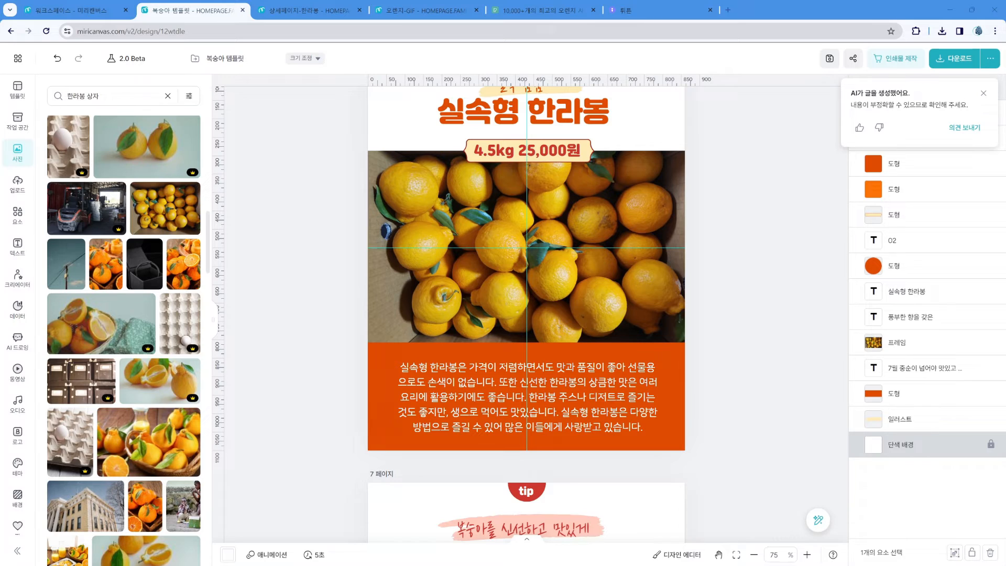
double_click(568, 412)
drag(529, 399, 677, 437)
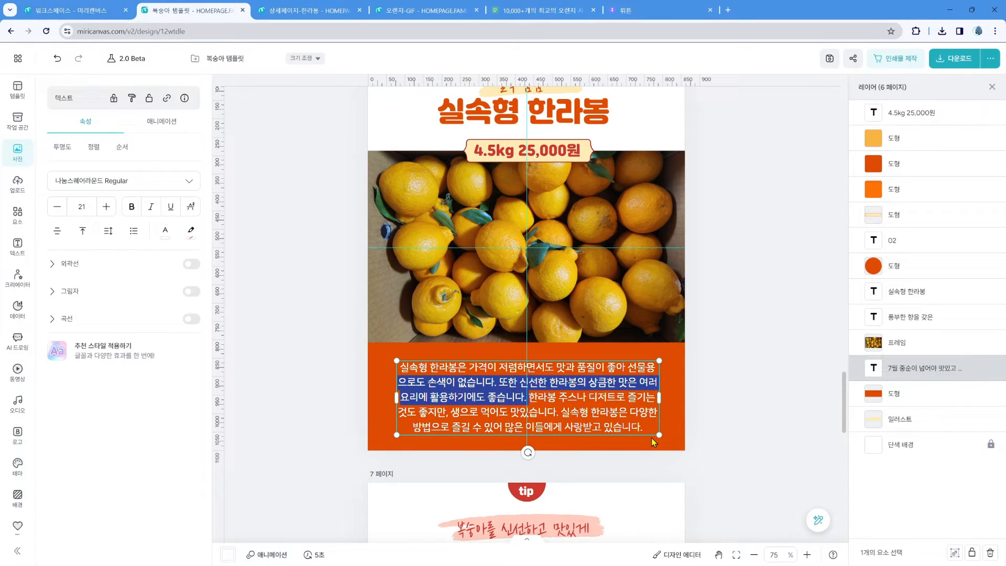
key(BackSpace)
click(760, 397)
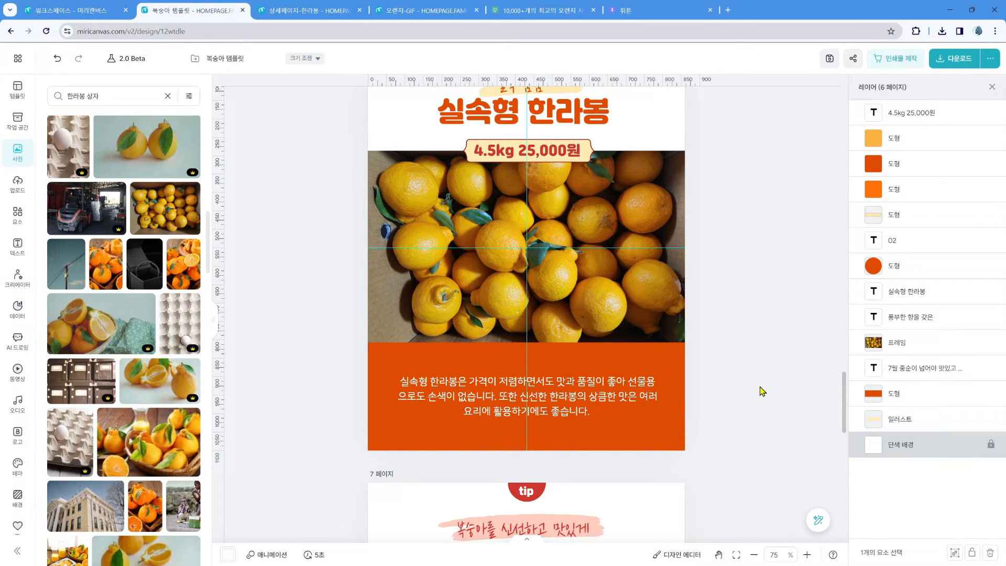
Step: Copy the three orange colour swatches from page 6 to the top of page 7
scroll(760, 391, down, 8)
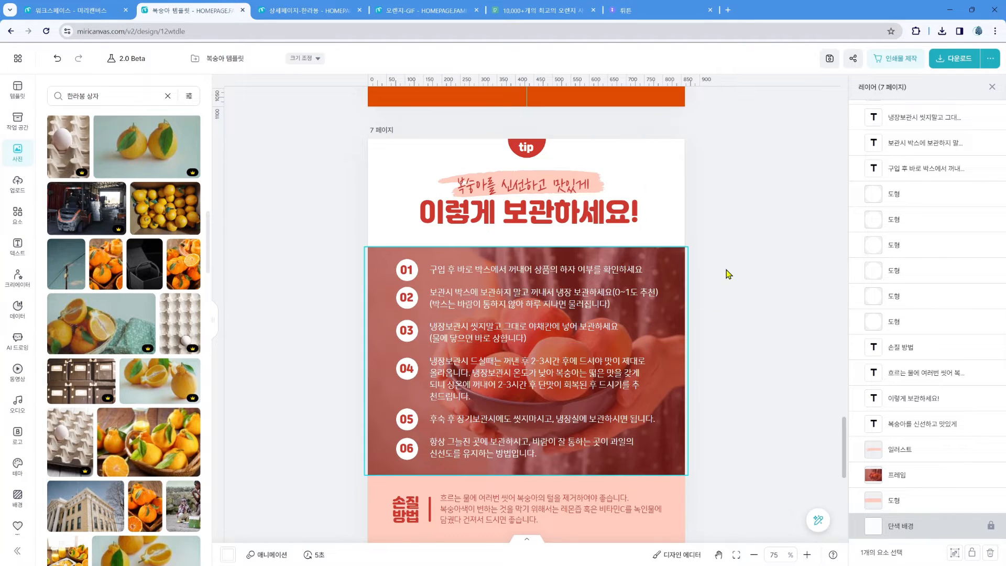
scroll(726, 273, up, 4)
scroll(727, 272, down, 8)
scroll(727, 271, up, 5)
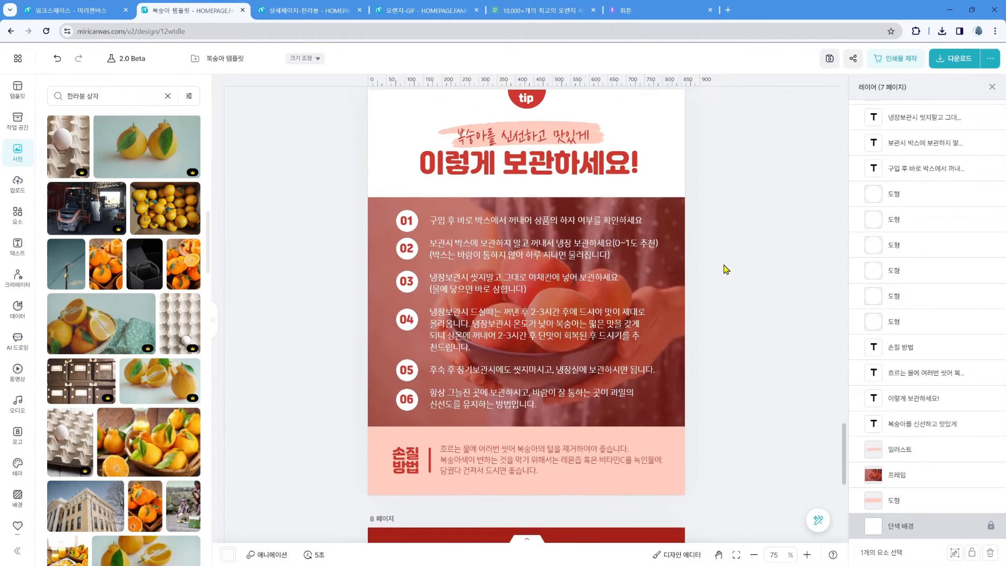
scroll(726, 269, up, 3)
scroll(726, 270, up, 8)
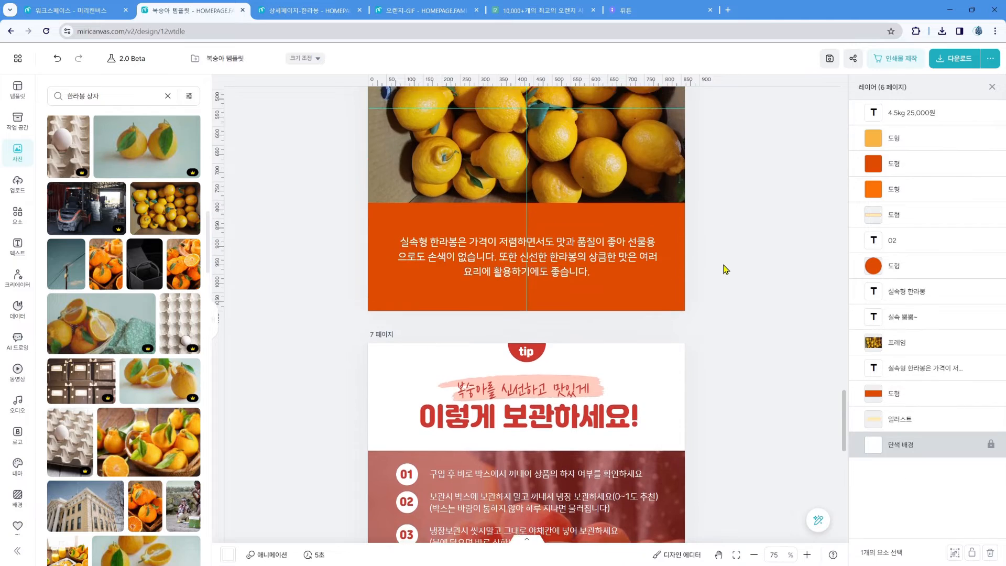
scroll(702, 236, down, 9)
scroll(736, 258, down, 2)
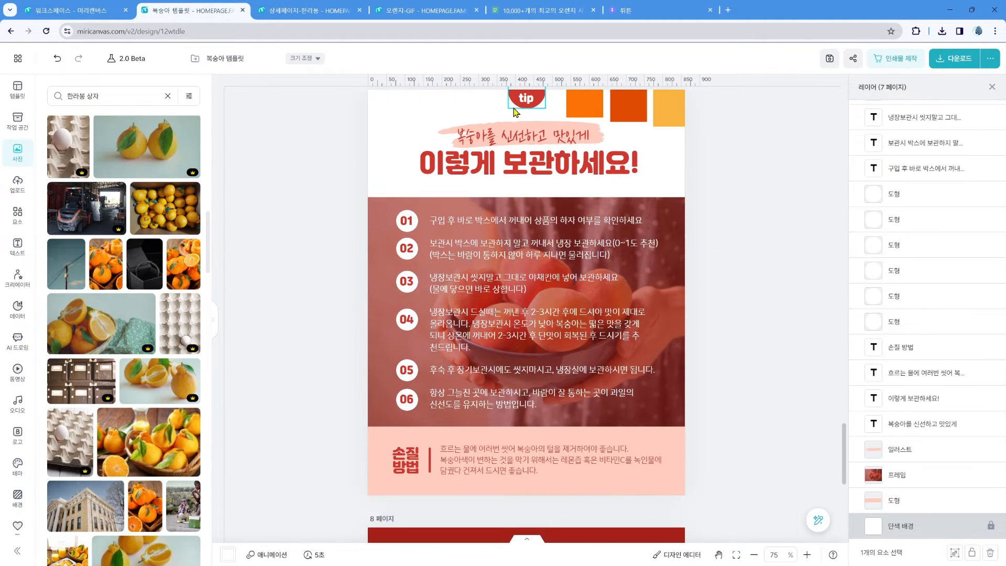
Step: Recolour page 7's tip badge, handwritten subtitle and main title with the middle swatch's dark orange
click(515, 105)
click(193, 174)
click(763, 192)
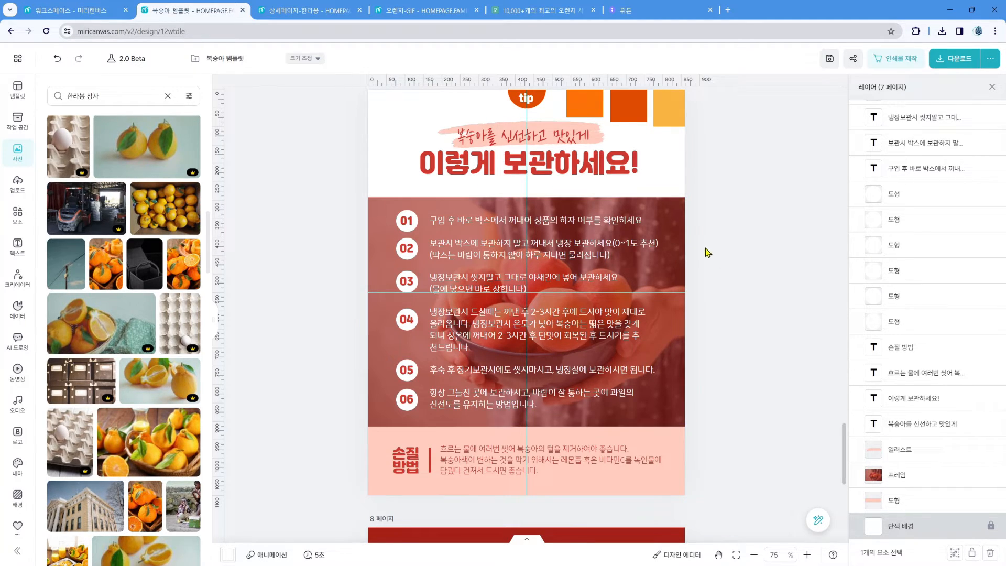
click(566, 138)
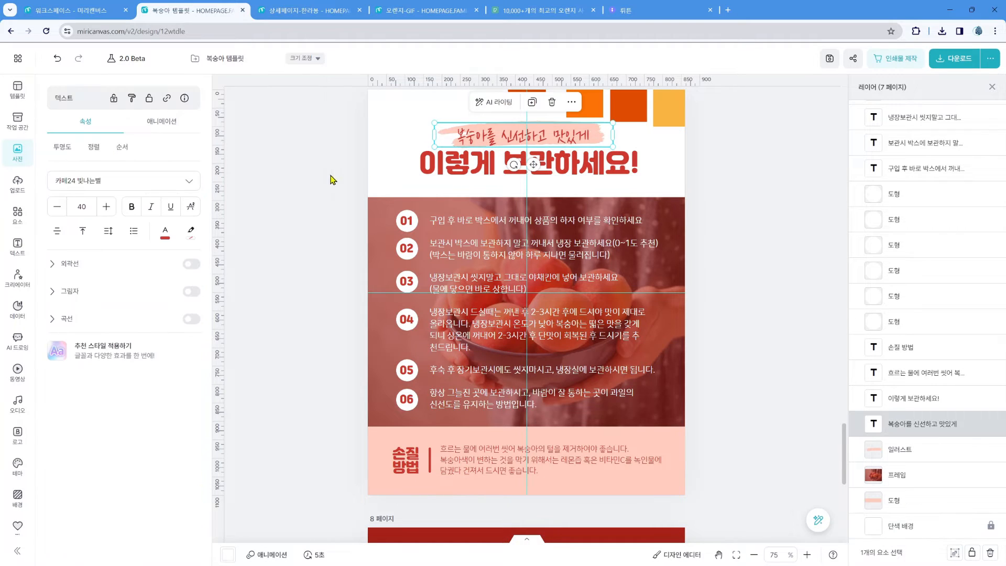
click(165, 230)
click(617, 167)
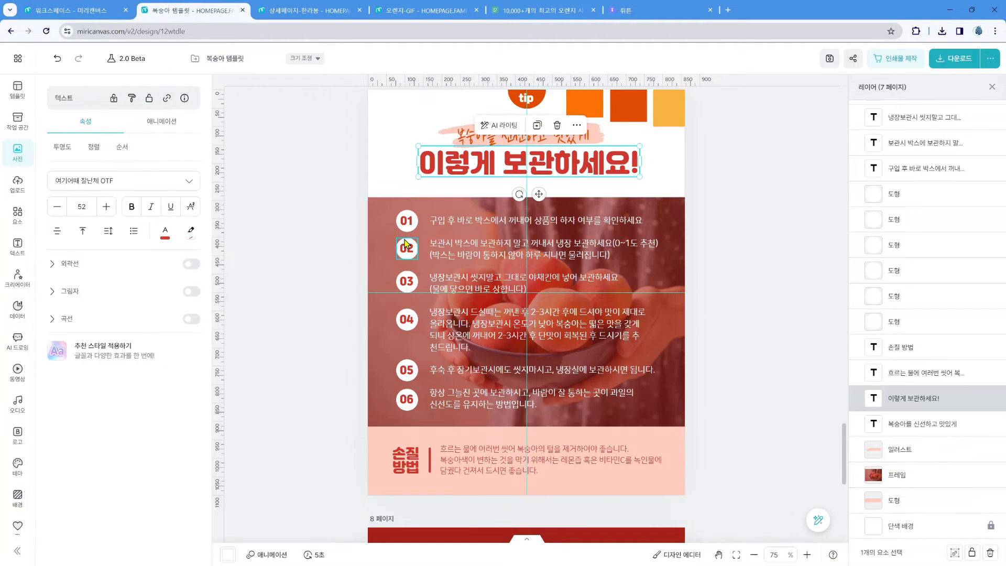
click(165, 231)
Step: Recolour the number 01 in page 7's storage tips with the dark orange
click(407, 221)
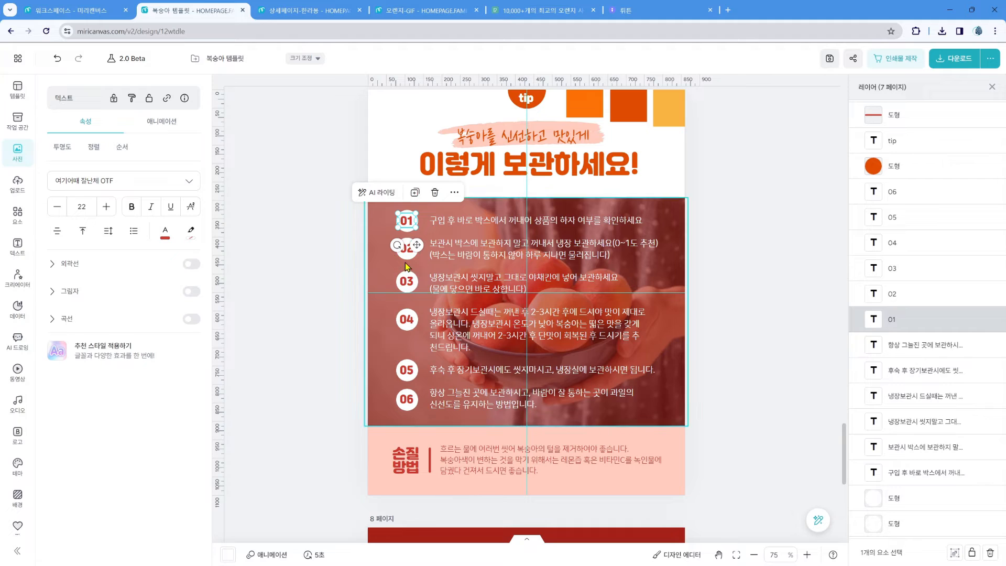
key(Escape)
click(412, 224)
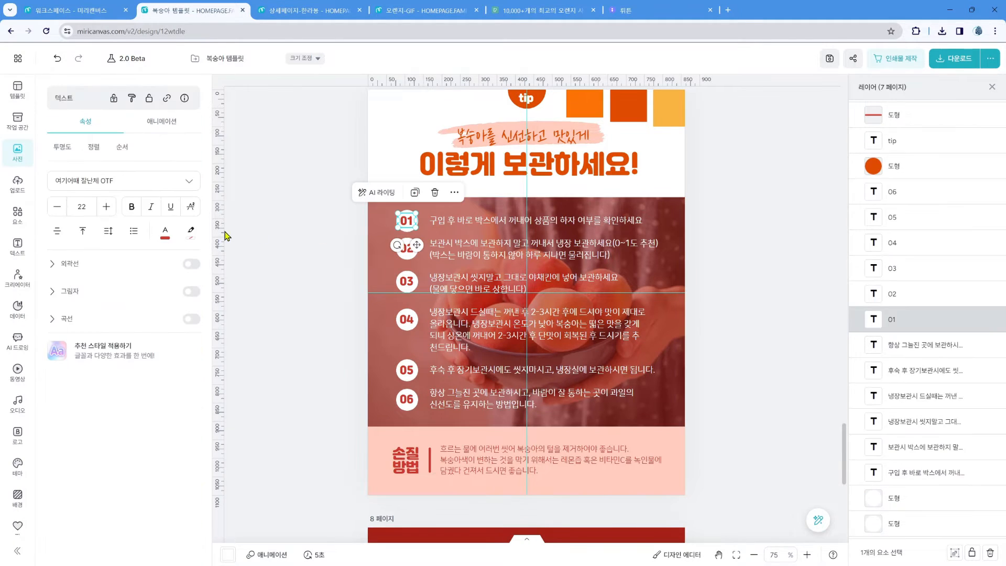
click(165, 231)
click(363, 266)
Step: Add a blank page 8 after the tip page and place the plain square landscape frame in its upper half
click(381, 286)
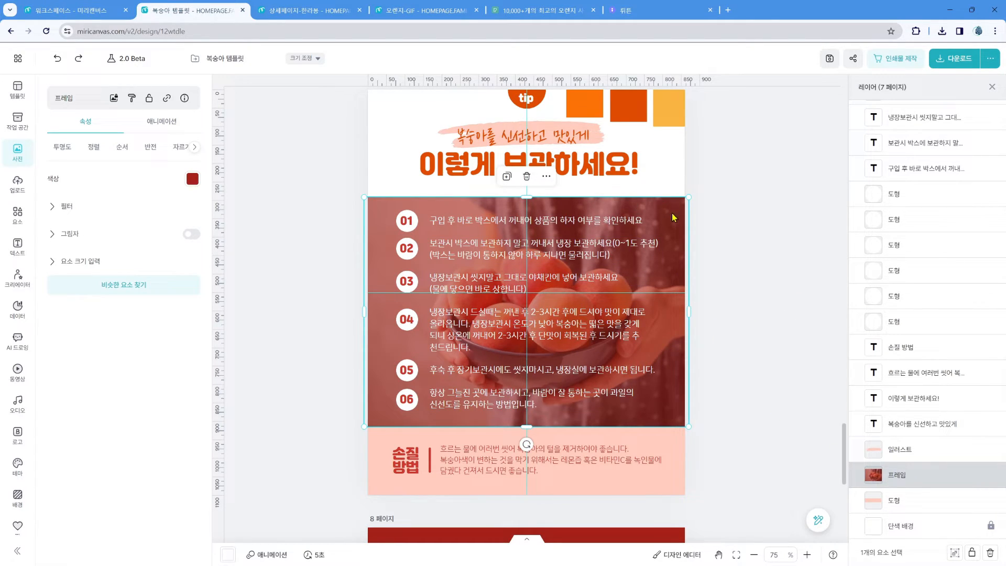
scroll(654, 148, up, 2)
click(615, 176)
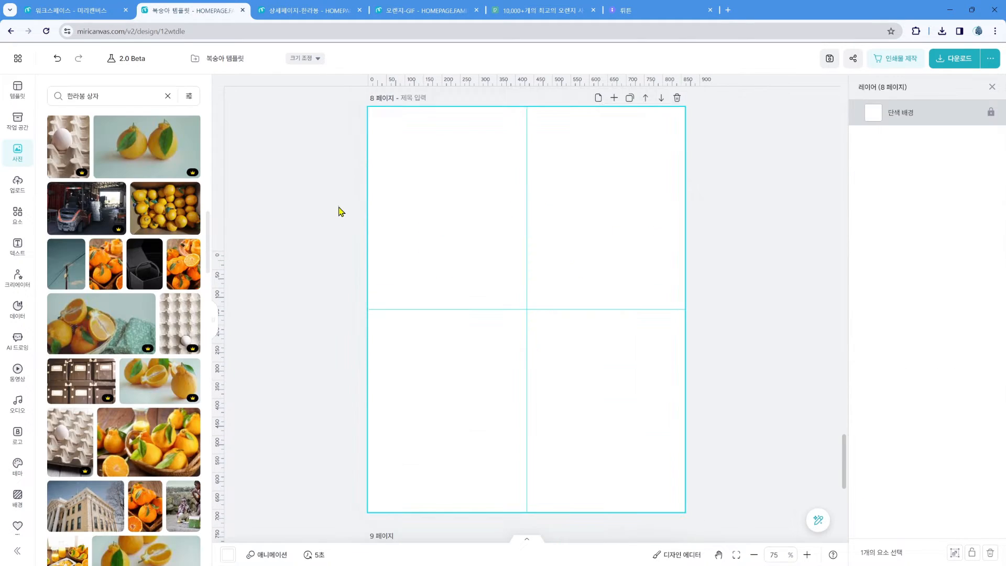
click(17, 215)
click(106, 119)
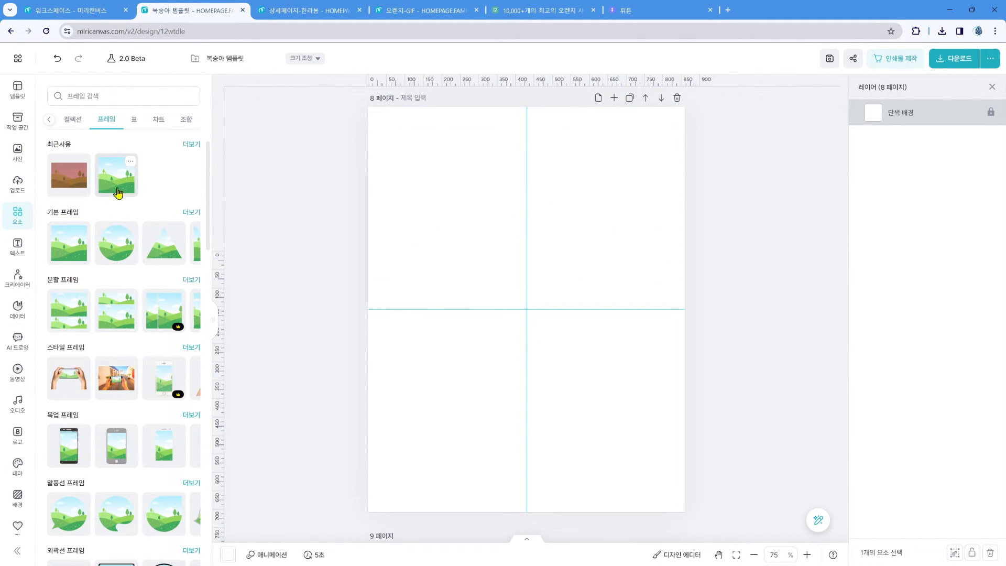
click(118, 193)
drag(582, 342, 541, 288)
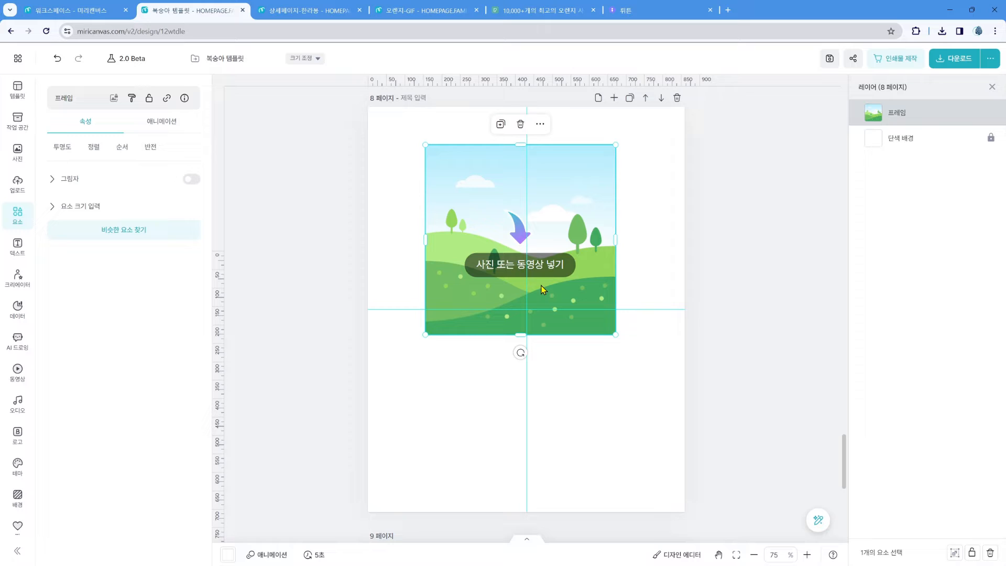
Step: Fill page 8's square frame with the photo of boxed hallabong and apples, and try a drop shadow on and off
click(298, 277)
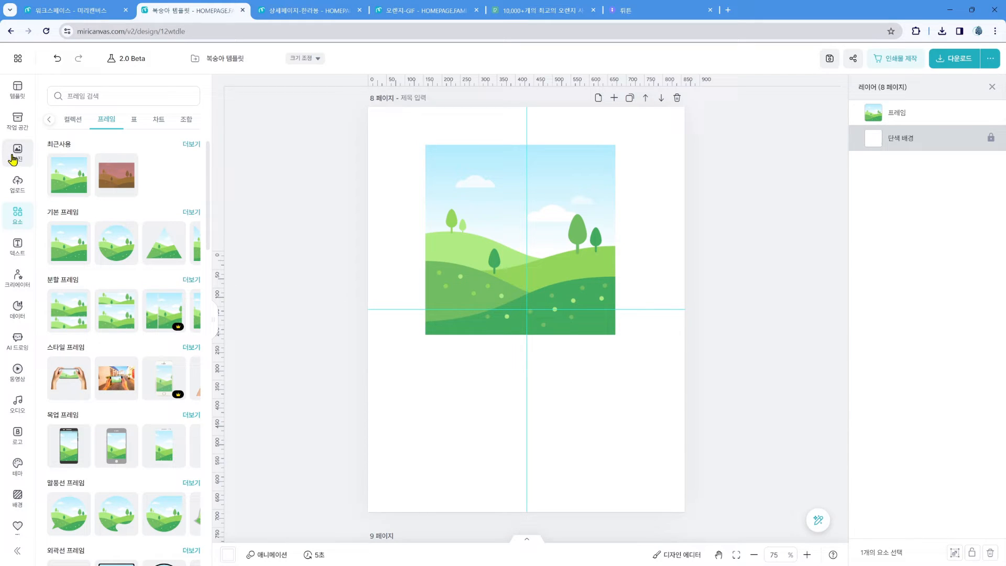
click(14, 160)
drag(124, 370, 474, 284)
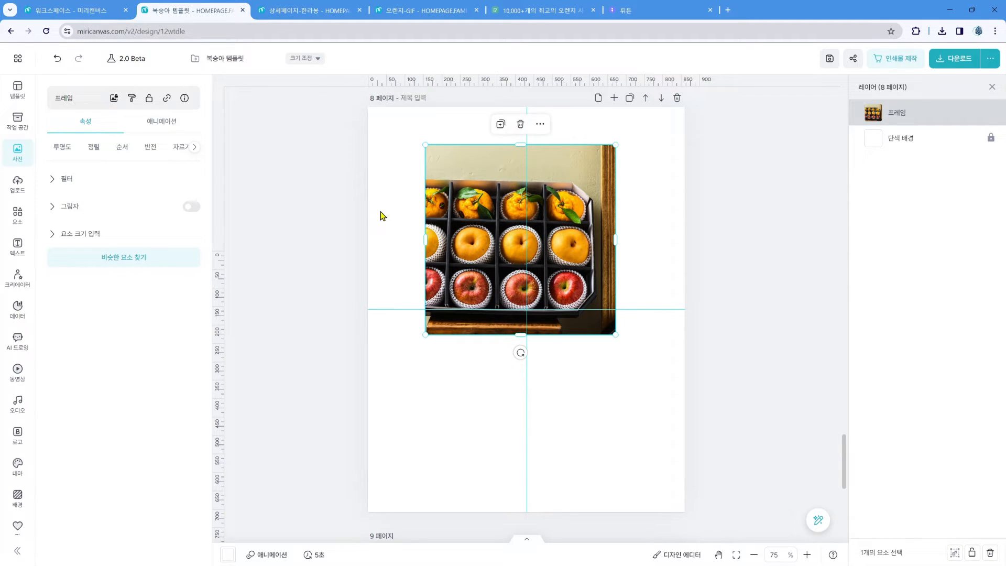
click(193, 207)
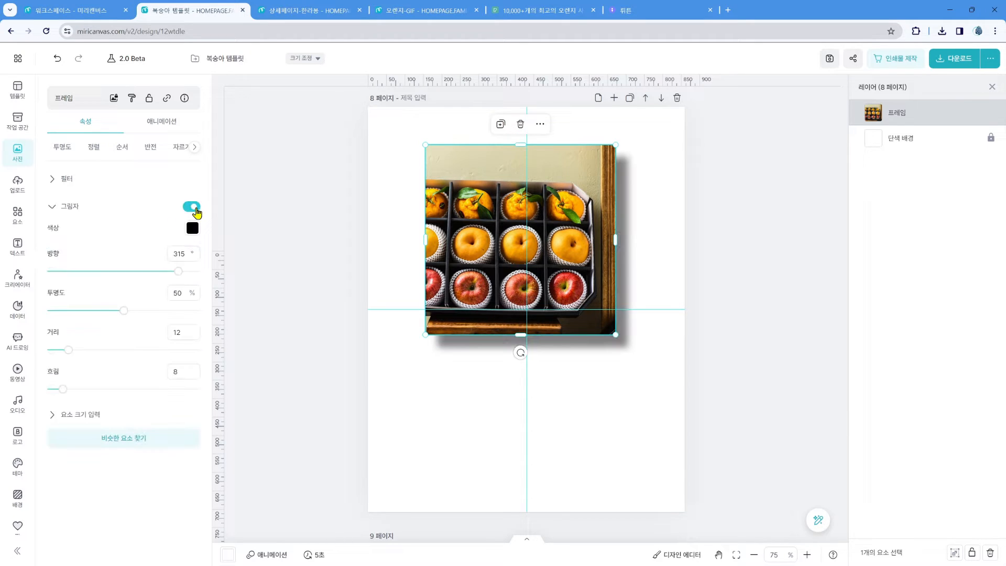
click(193, 208)
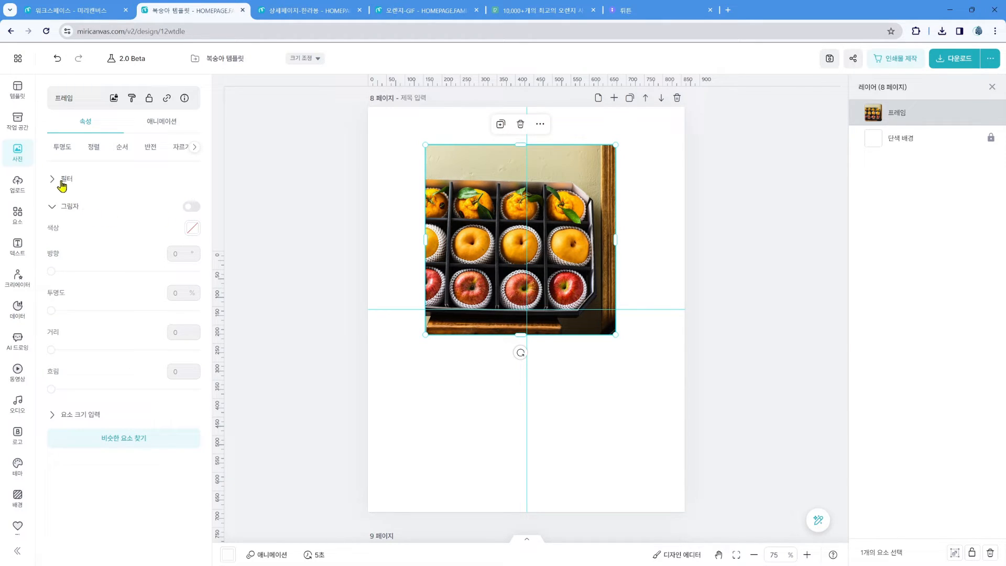
click(317, 256)
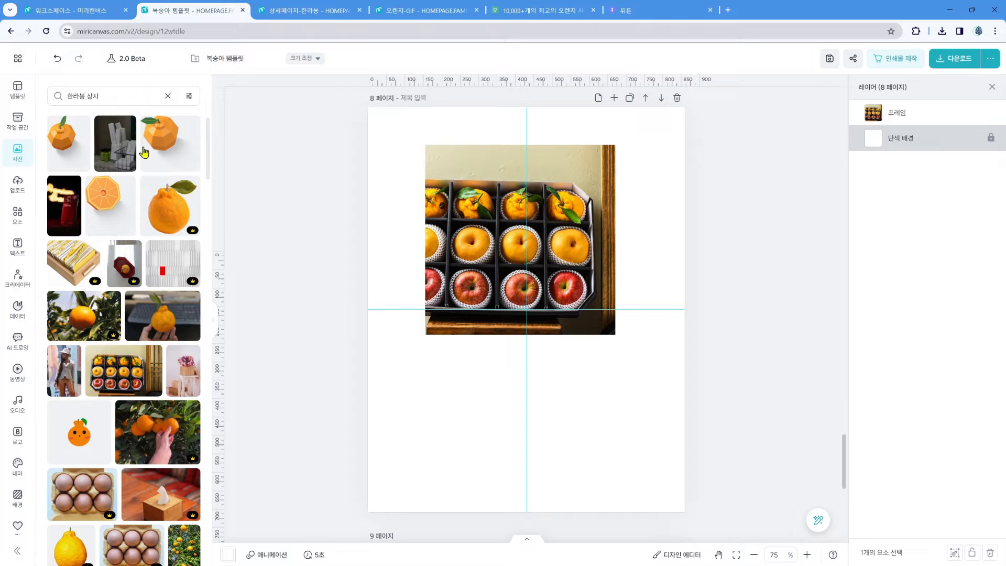
Step: Try the hands-holding-a-phone frame with the geometric orange photo below page 8's fruit box picture, and delete it
click(18, 215)
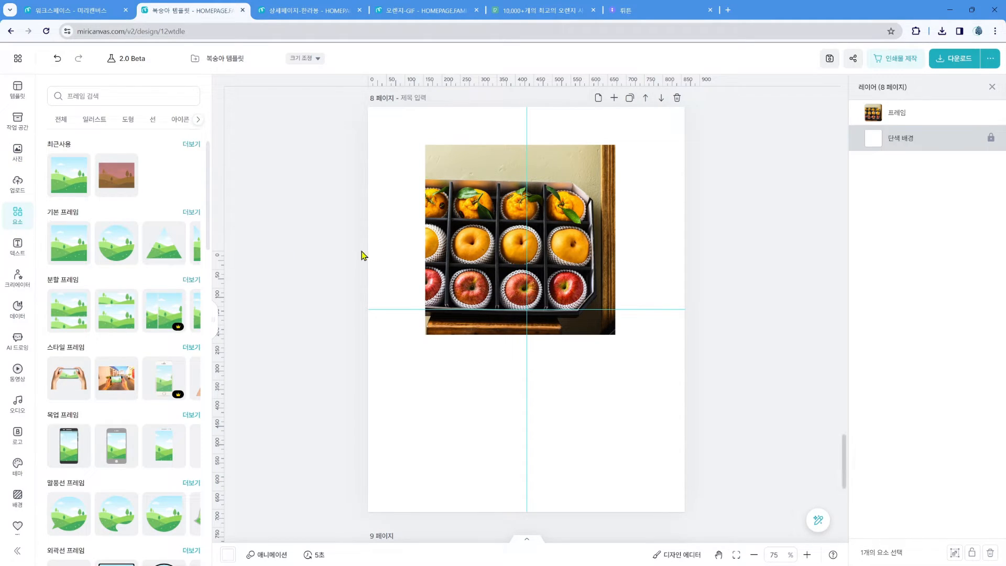
click(70, 382)
drag(500, 296, 493, 382)
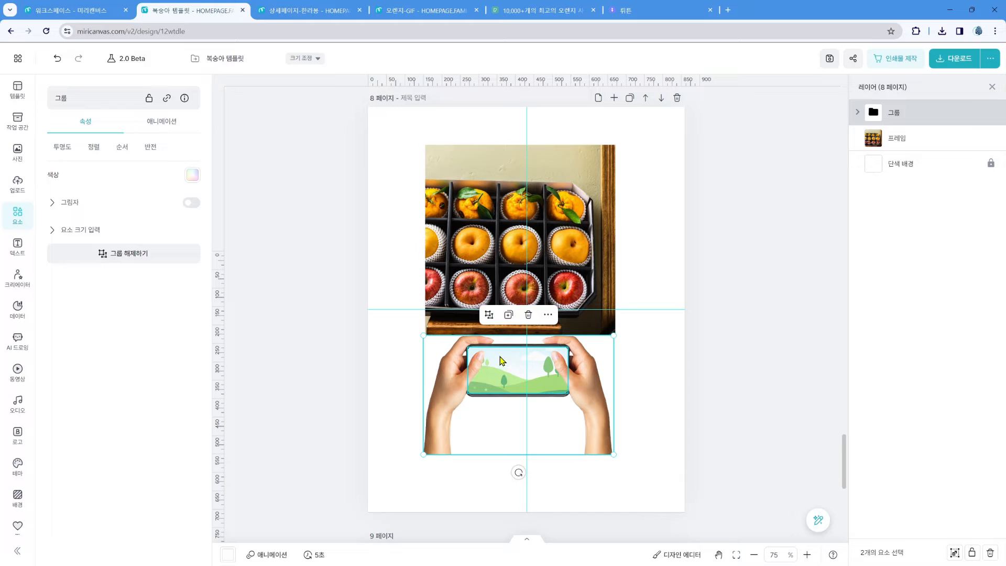
click(319, 271)
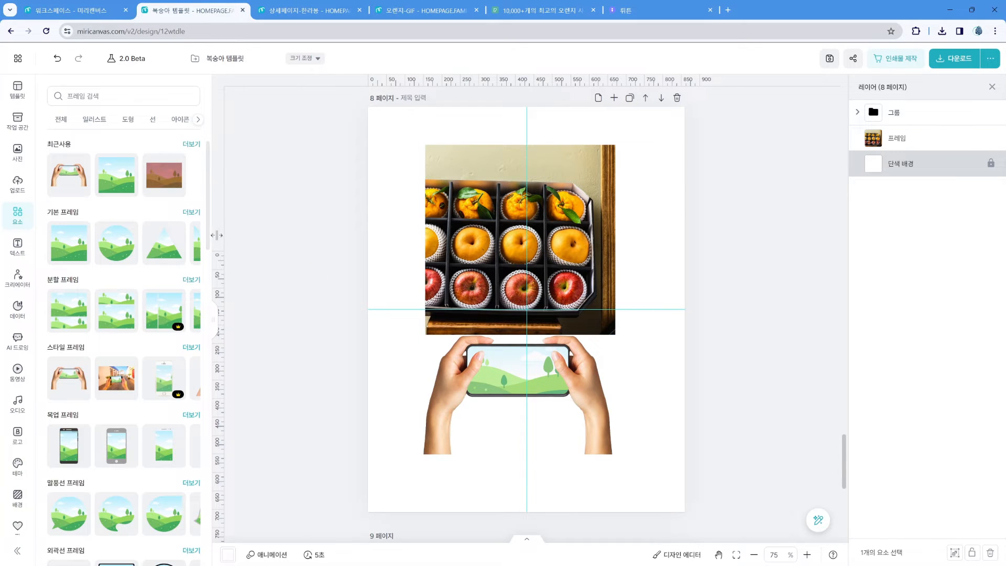
click(17, 152)
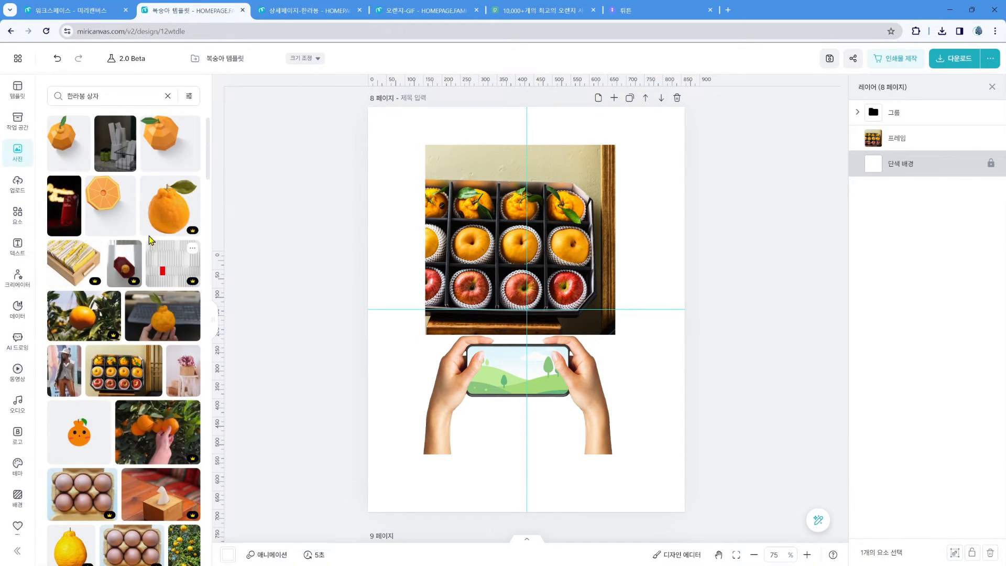
drag(170, 153, 505, 378)
click(516, 388)
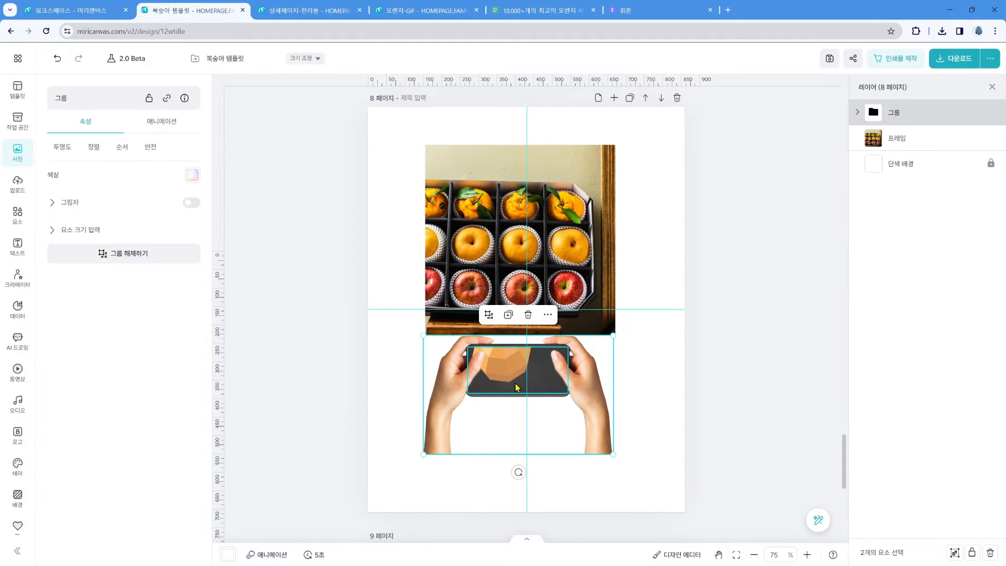
key(Delete)
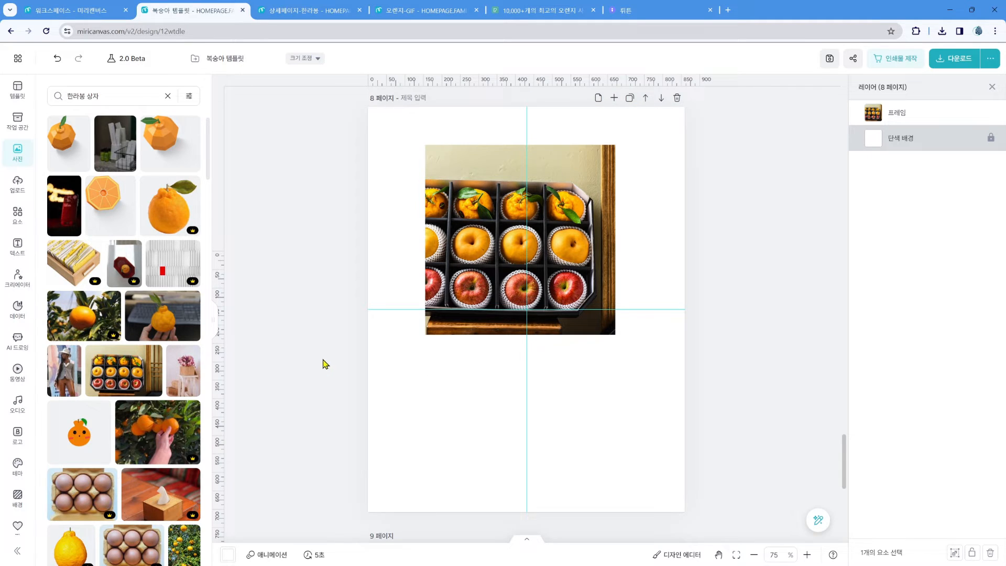
Step: Insert the recently used red-tinted landscape frame on page 8 below the fruit box picture
click(16, 216)
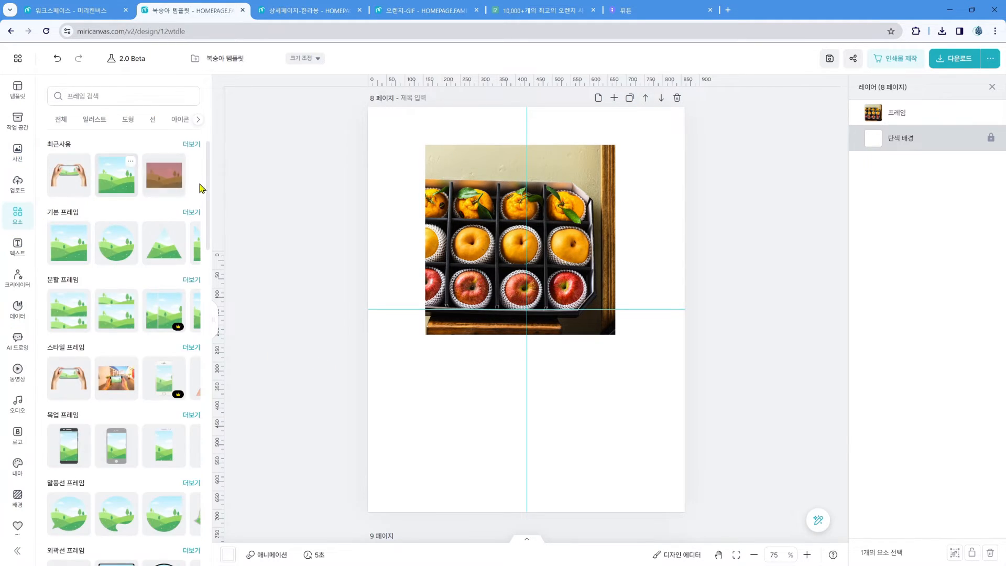
click(157, 193)
drag(570, 294, 568, 396)
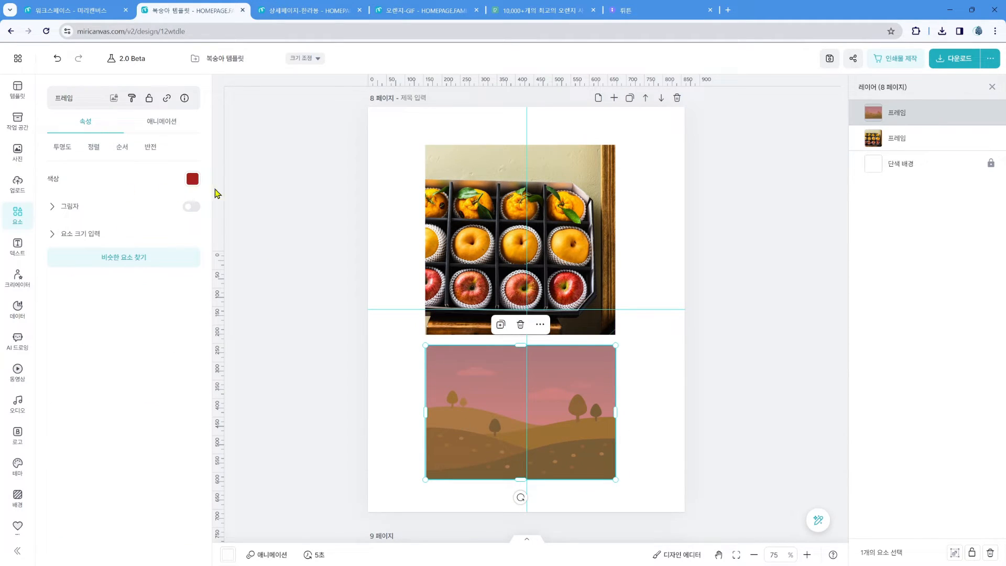
click(321, 218)
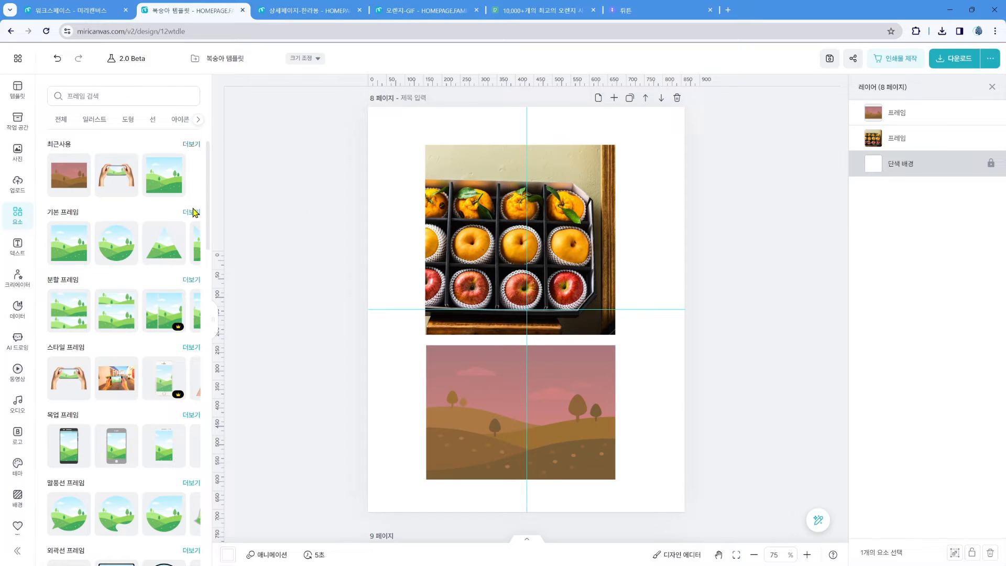
scroll(192, 213, down, 10)
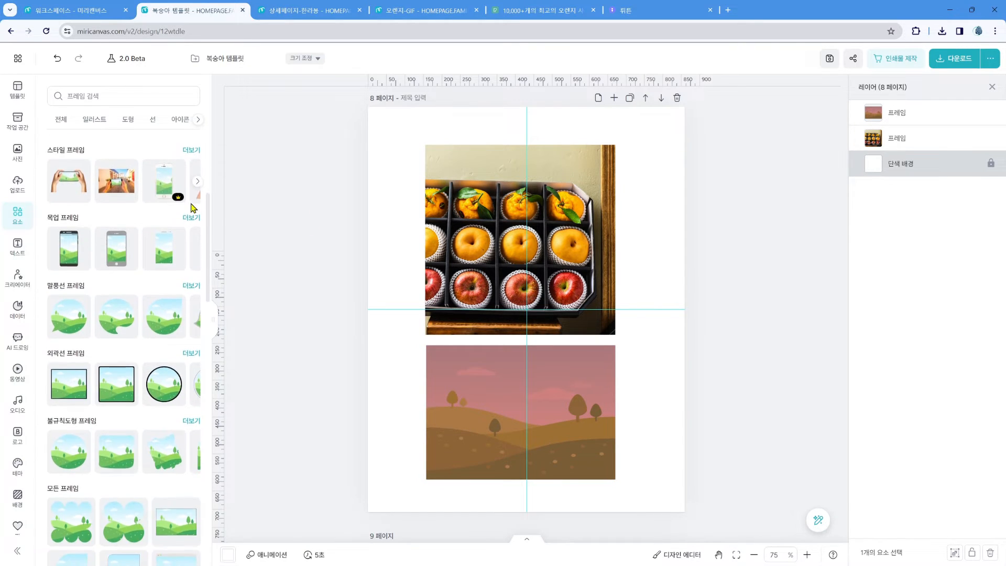
scroll(192, 210, down, 10)
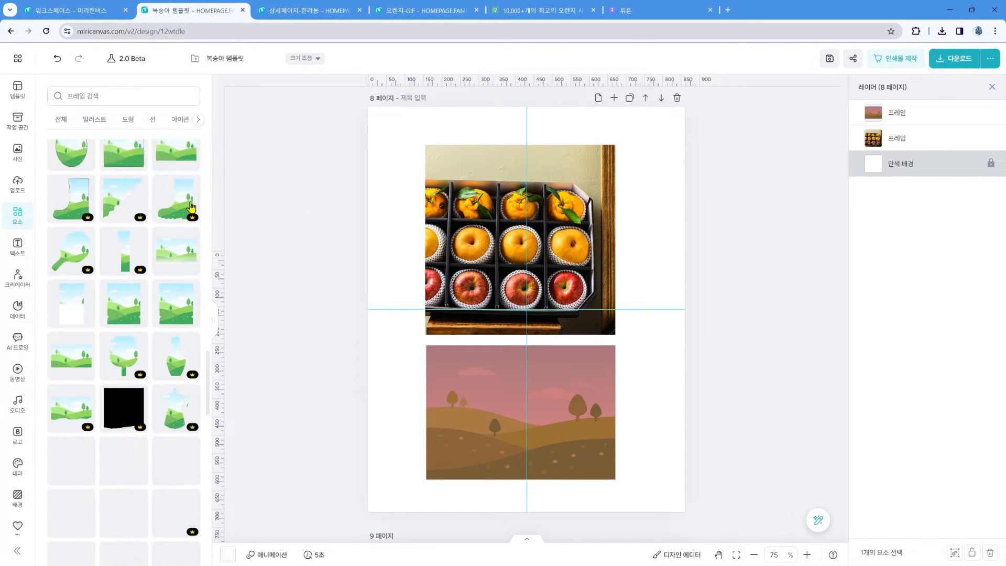
scroll(192, 204, down, 3)
scroll(328, 227, up, 7)
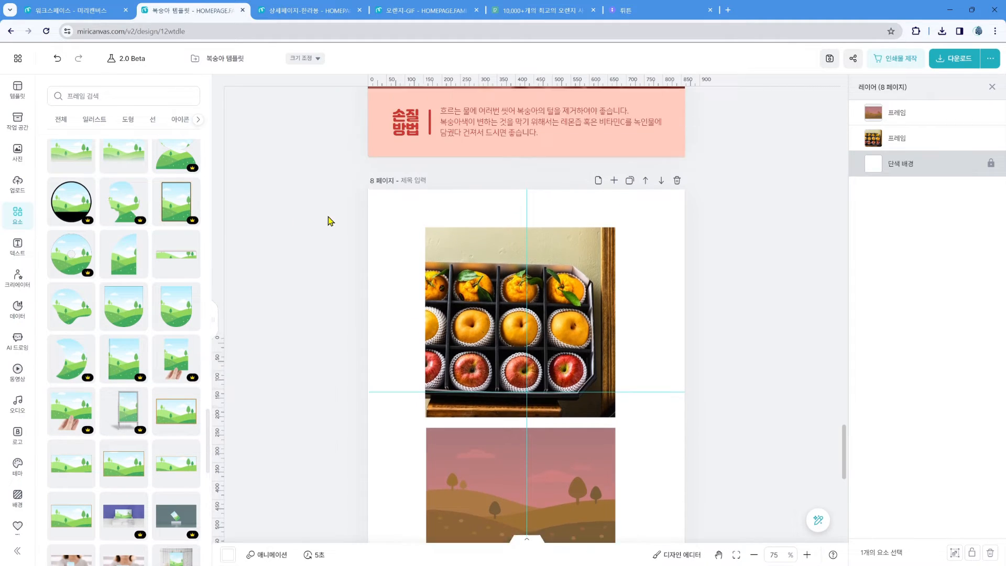
Step: Try the photo of two hallabong on a teal background in page 7's tinted frame, and undo it
click(671, 148)
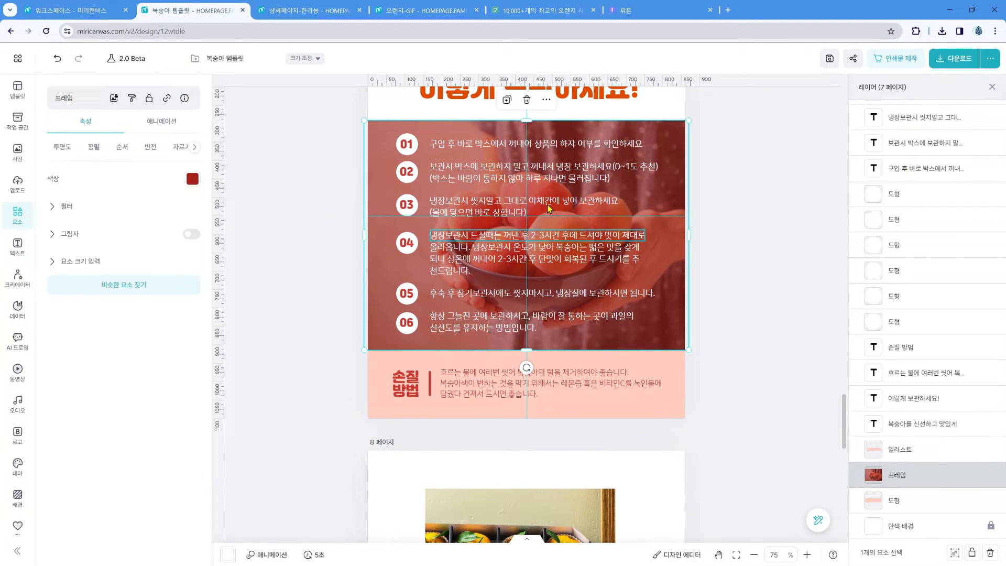
click(257, 247)
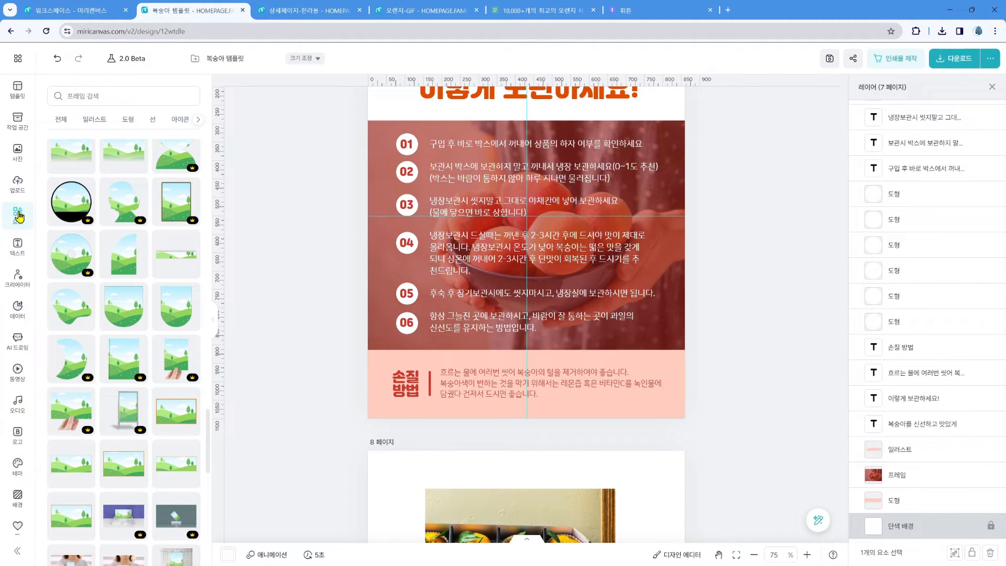
click(17, 153)
scroll(108, 230, down, 12)
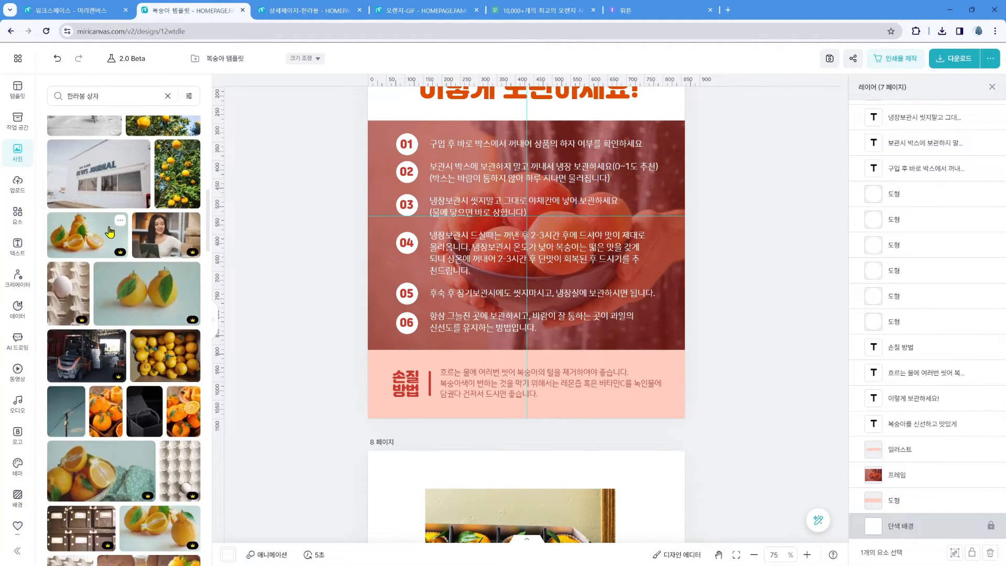
drag(107, 311, 397, 333)
key(ctrl+z)
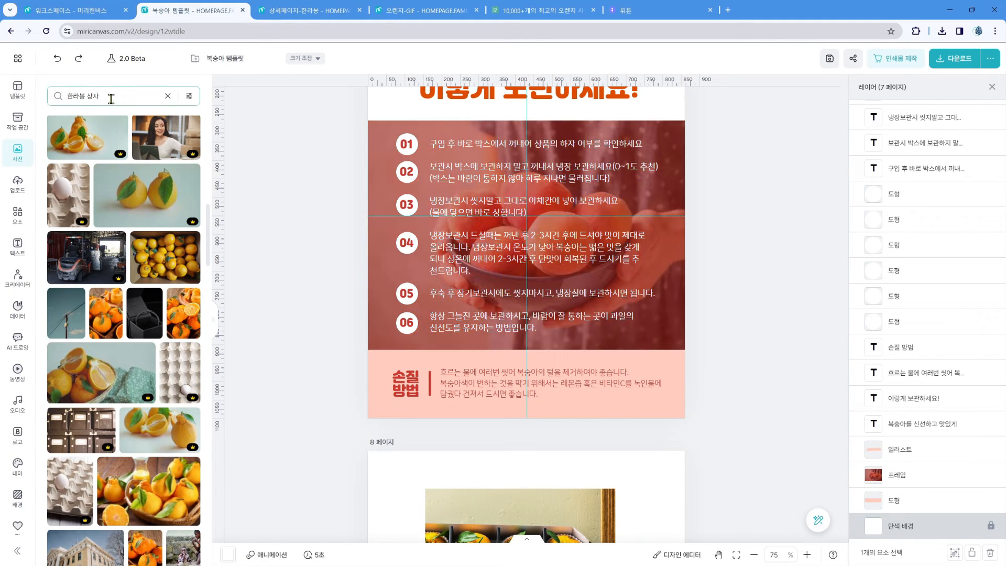
Step: Search photos for "한라봉 손" and fill page 7's tinted frame with the photo of a hand holding oranges on the tree
double_click(92, 94)
text(손)
key(Return)
scroll(131, 210, down, 5)
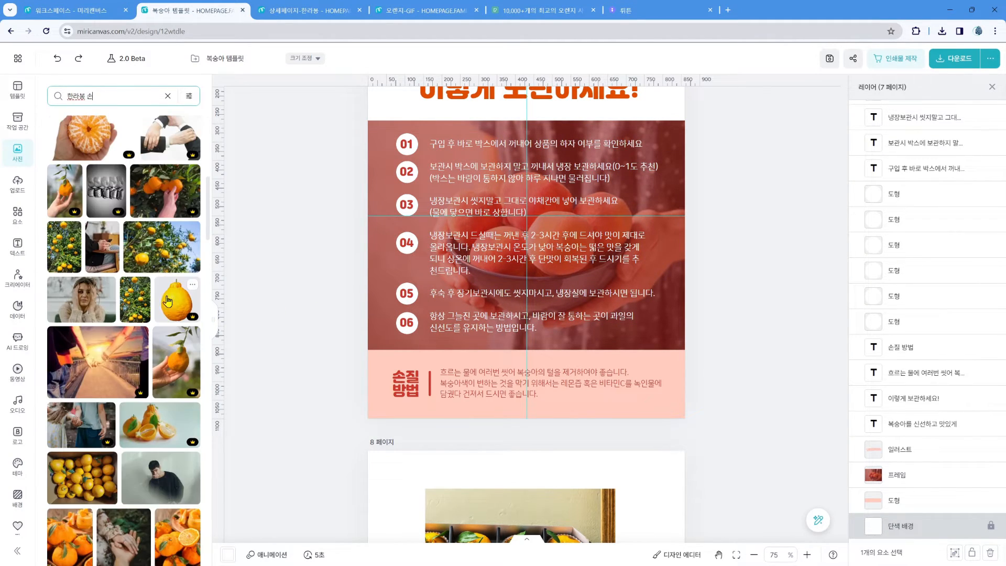
drag(165, 191, 398, 315)
click(378, 341)
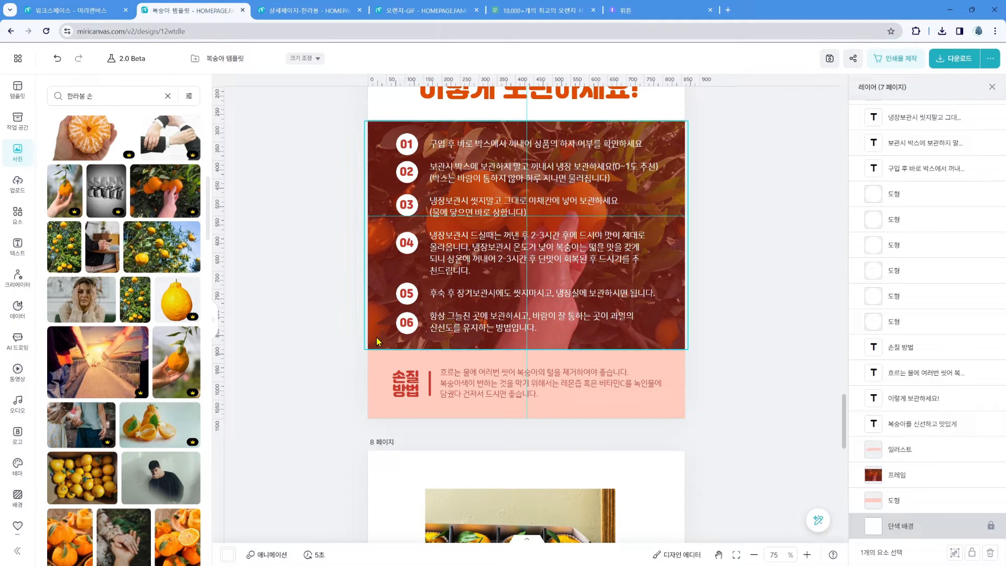
Step: Change the tint of page 7's frame to #E04B01, sampled from the dark orange square above it
click(192, 179)
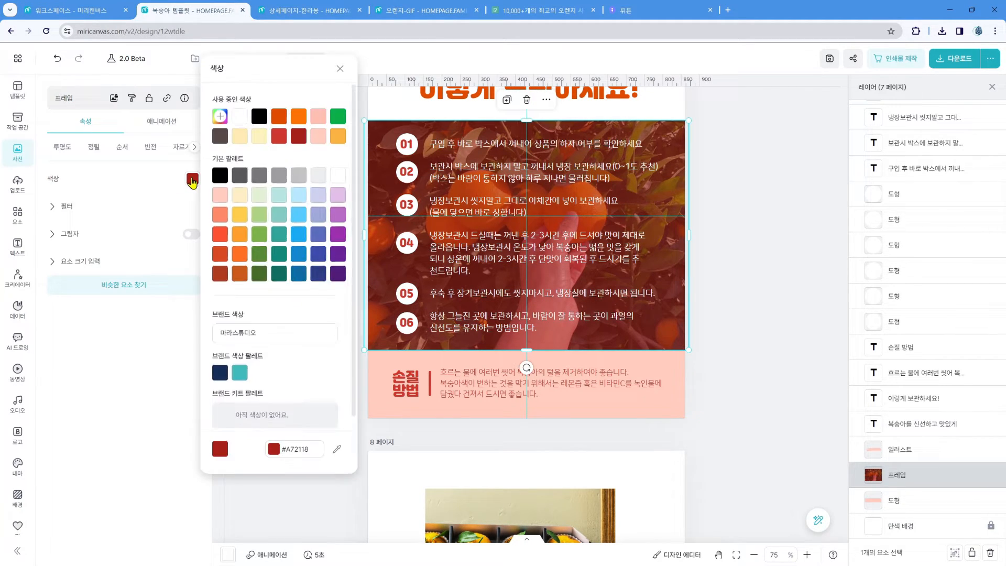
scroll(468, 252, up, 1)
scroll(468, 252, up, 3)
click(337, 449)
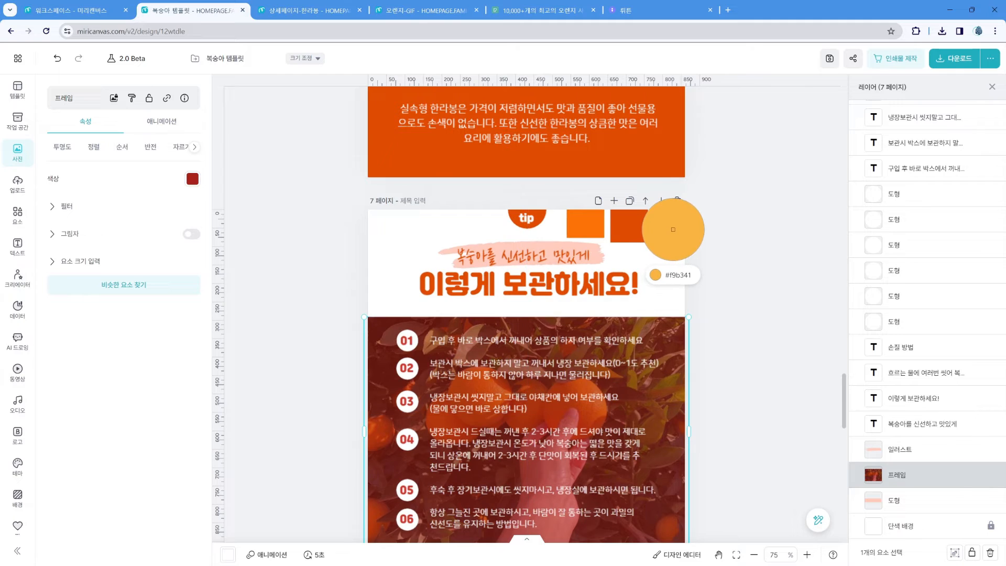
click(675, 231)
click(337, 444)
click(629, 227)
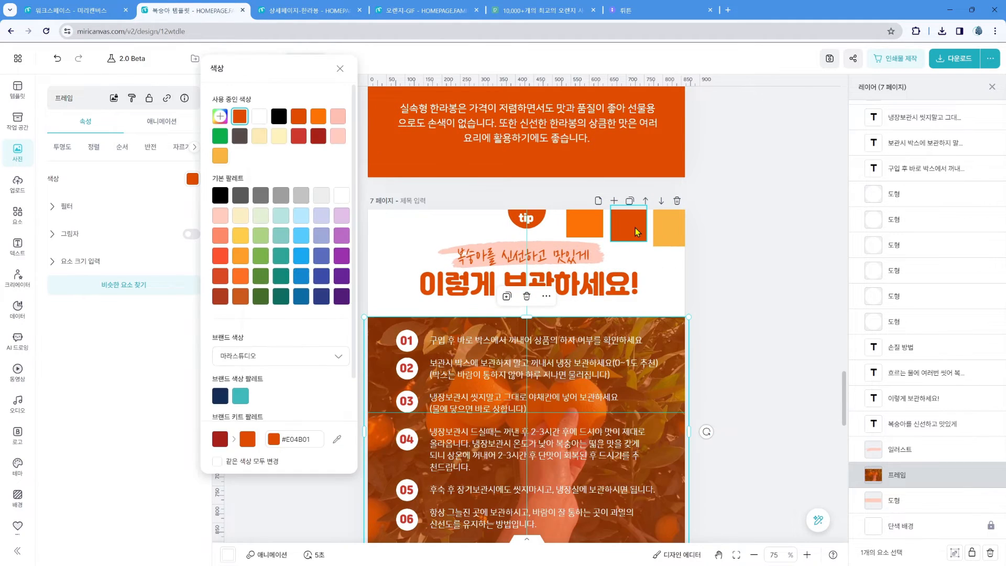
click(744, 260)
scroll(744, 258, down, 3)
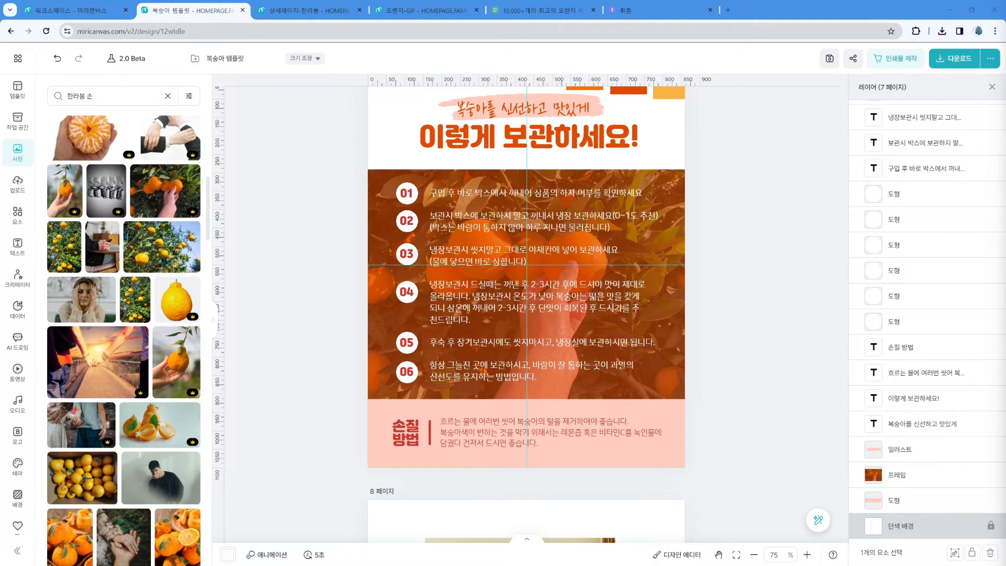
Step: Set page 7's tip 02 to "굵은 소금으로 비벼준 후 물로 씻은 한라봉과 신문지를 준비합니다" and tip 03 to "한라봉을 신문지에 돌돌말아 종이박스에 넣어 서늘하고 통풍이 잘되는실온에 보관합니다"
double_click(624, 219)
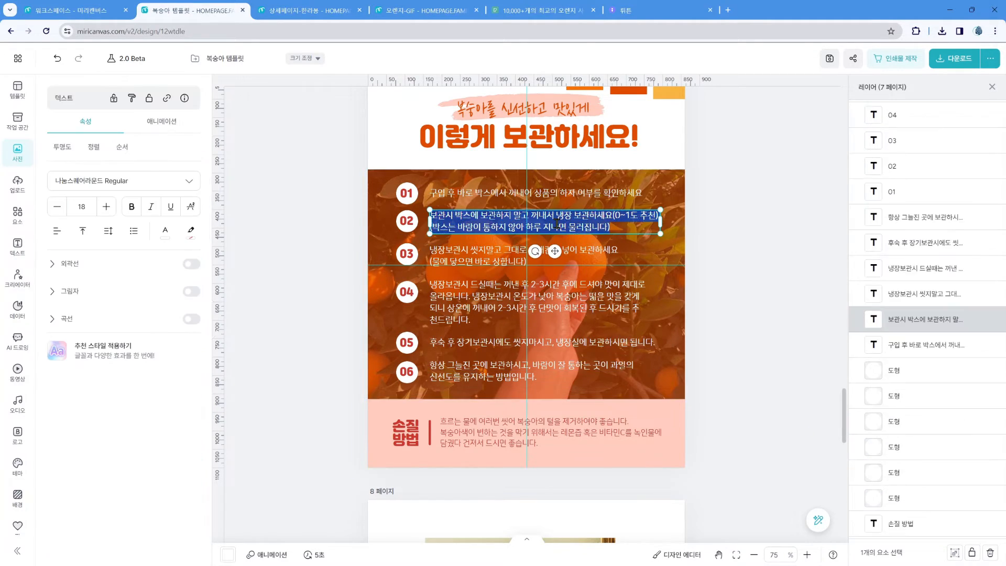
text(굵은 소금으로 비벼준 후 물로 씻은 한라봉과 신문지를 준비합니다)
drag(638, 211, 636, 225)
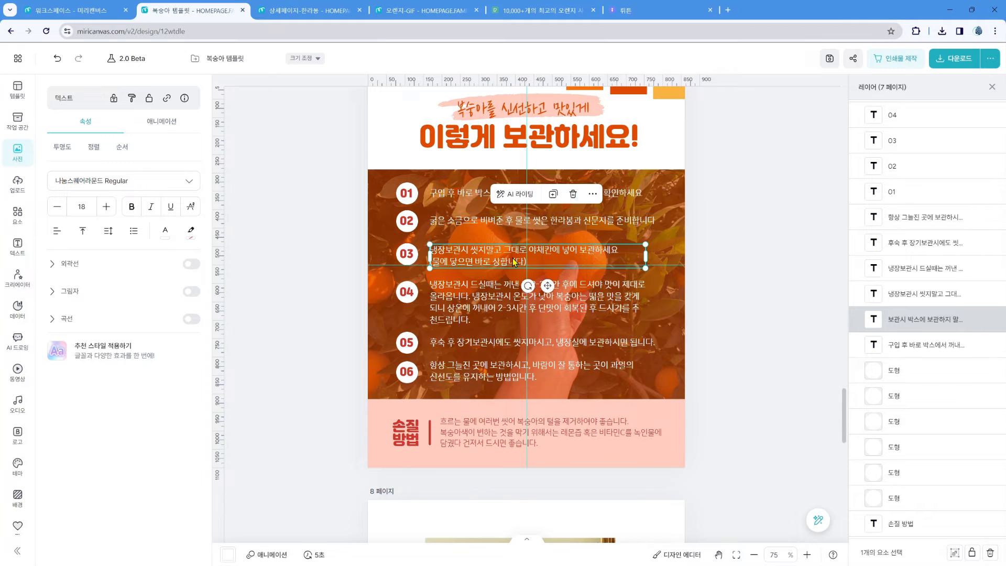
double_click(608, 251)
text(한라봉을 신문지에 돌돌말아 종이박스에 넣어 서늘하고 통풍이 잘되는실온에 보관합니다)
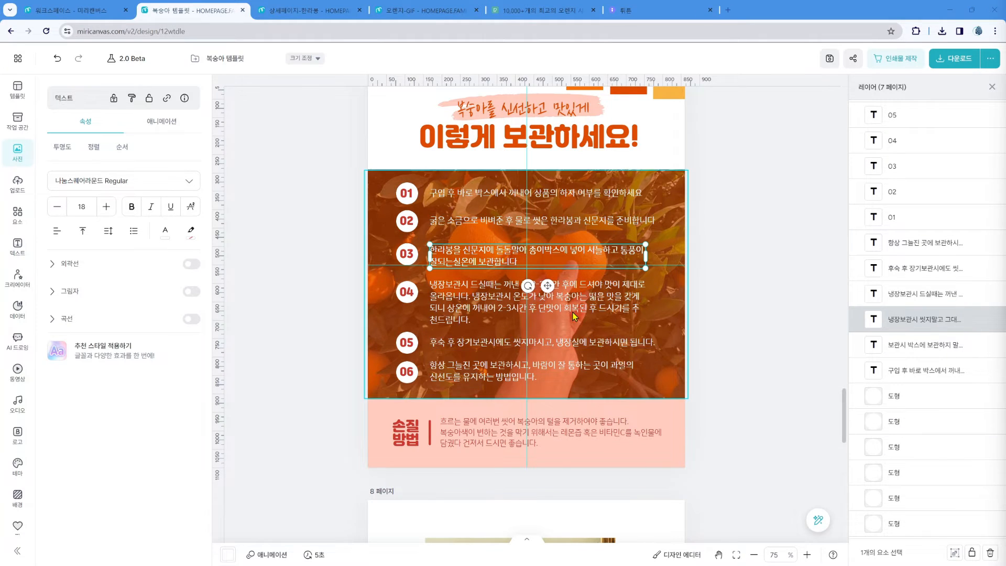
Step: Lock the orange-tinted photo frame behind page 7's storage tips
double_click(649, 312)
key(Escape)
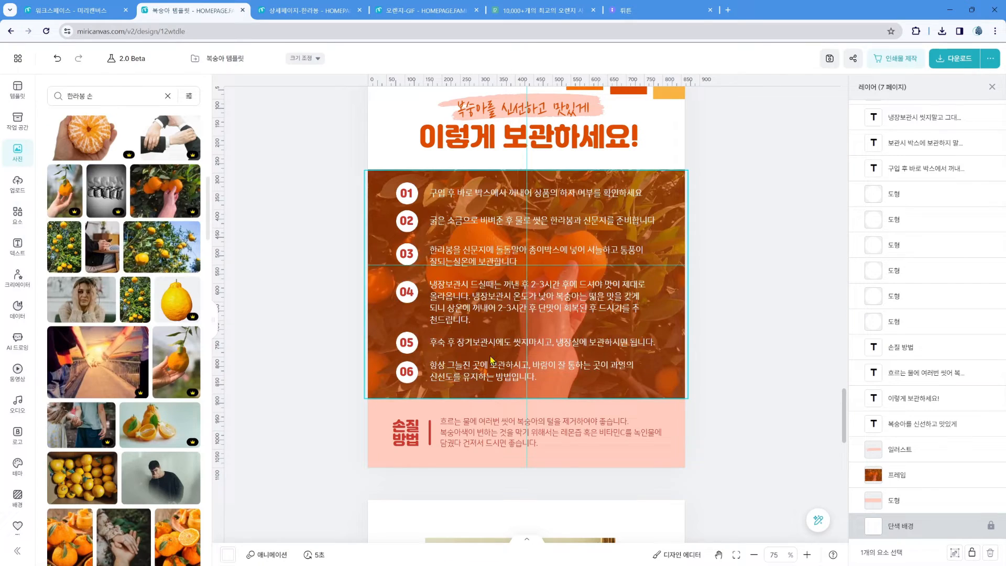
click(530, 300)
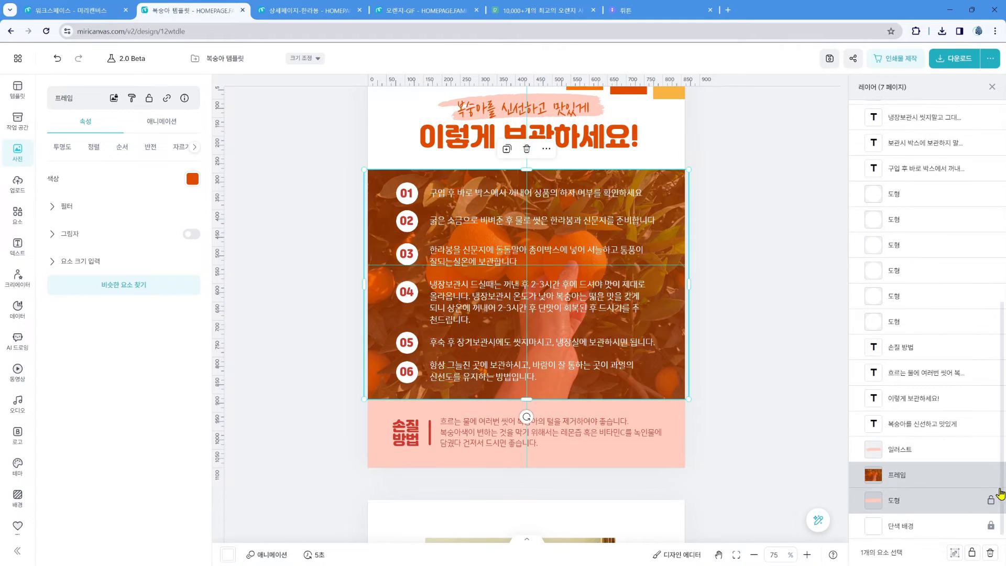
Step: Set tip 04 to "신문지가 수분을 조절해 한라봉이 마르는 것을 방지해 줍니다", 05 to "15일 숙성을 시키면 더 맛이 있으므로 오래두고 먹을 수 있습니다", and reword 06
double_click(603, 294)
text(신문지가 수분을 조절해 한라봉이 마르는 것을 방지해 줍니다)
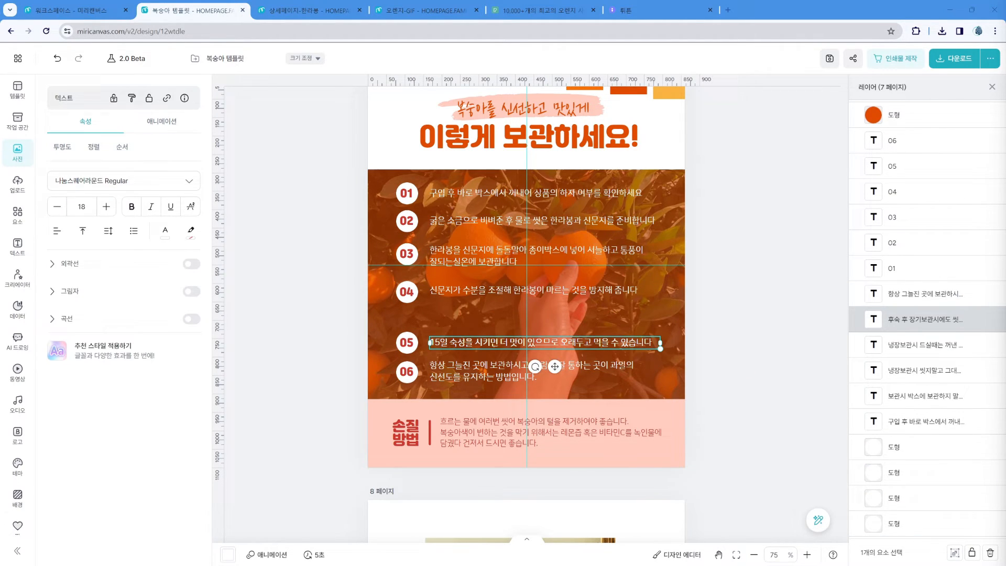
click(707, 351)
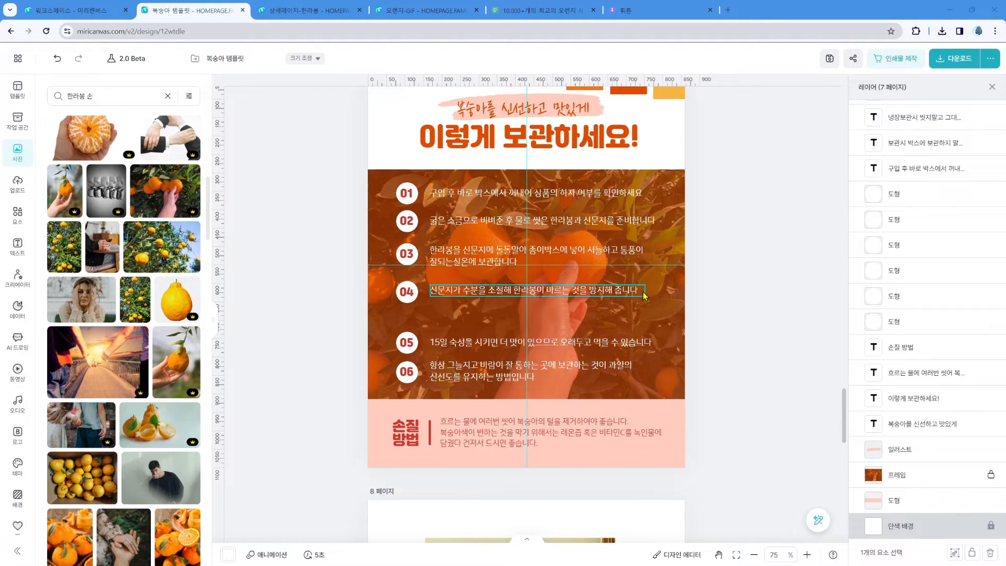
click(661, 183)
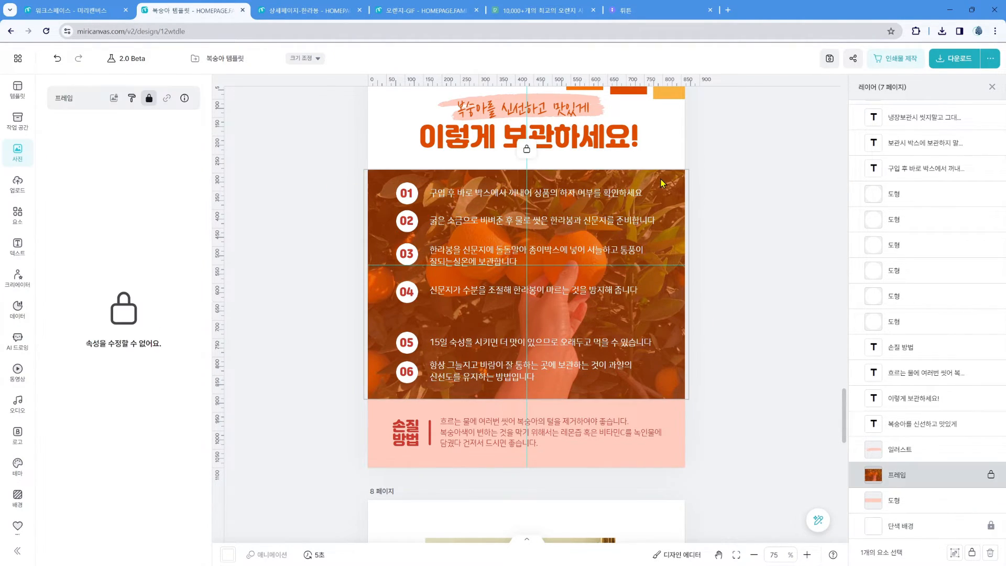
click(333, 177)
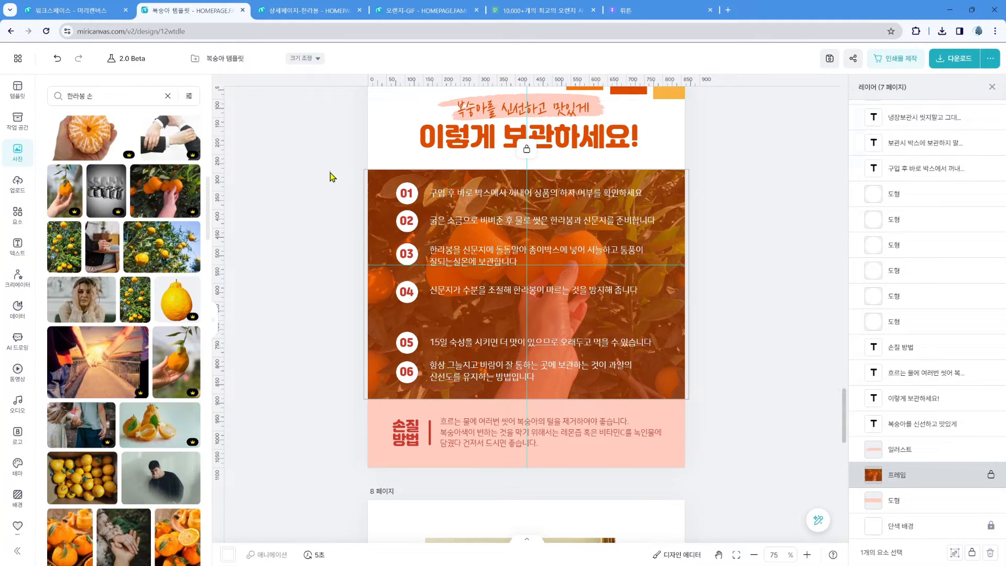
drag(331, 173, 554, 394)
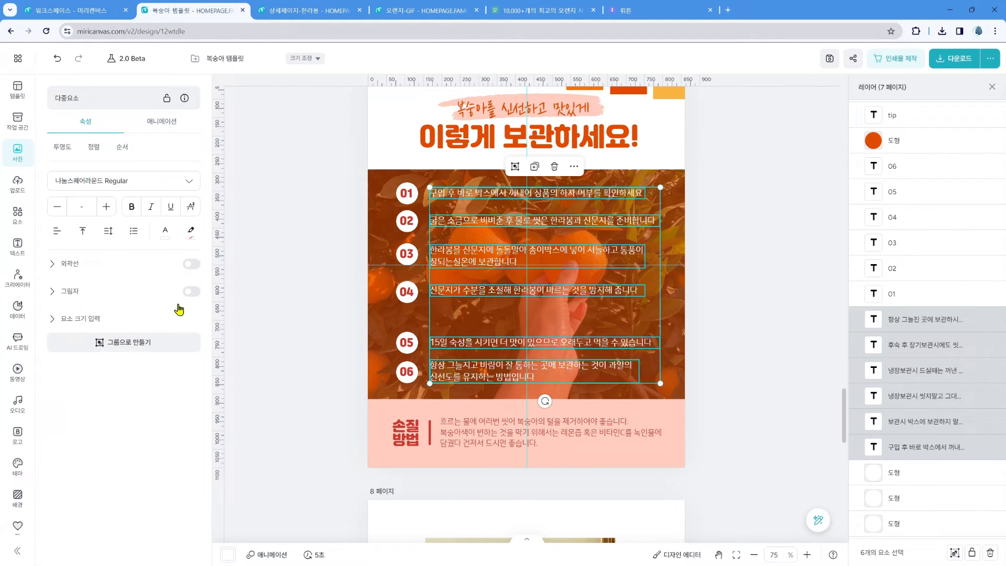
click(93, 148)
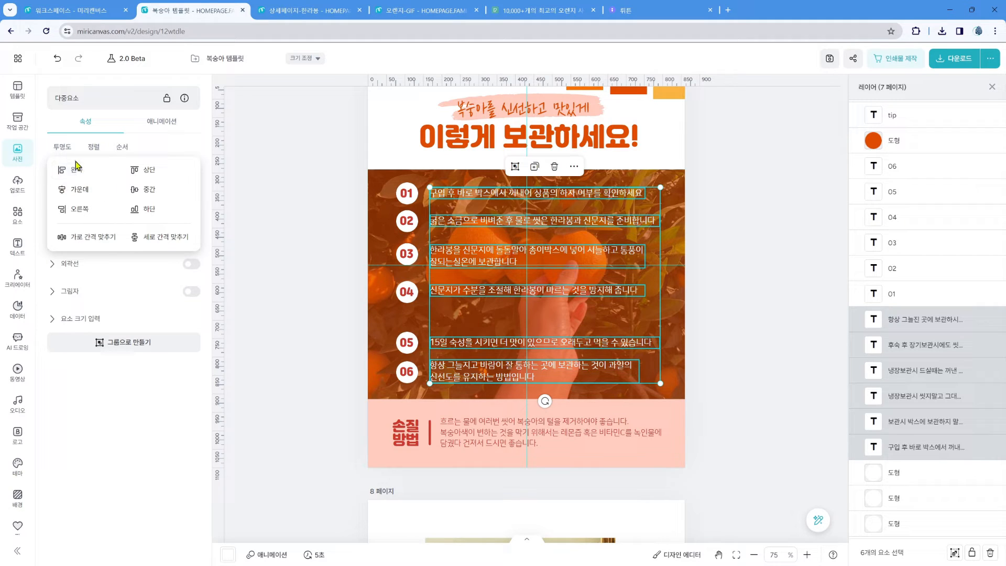
click(314, 197)
Step: Align the number badge and text of tip 01, and likewise of tip 02, to their vertical middle
drag(492, 194, 656, 205)
click(94, 147)
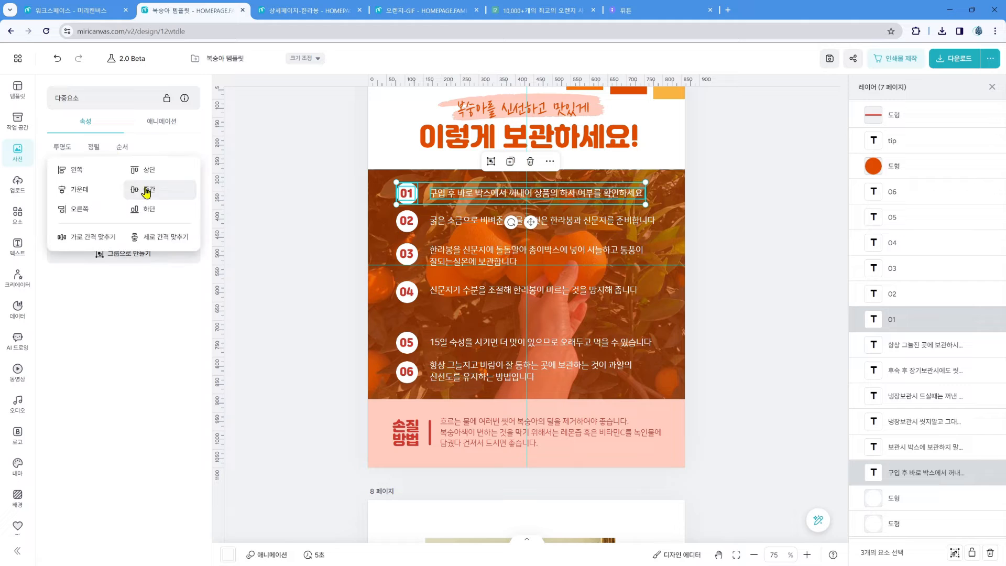
click(417, 225)
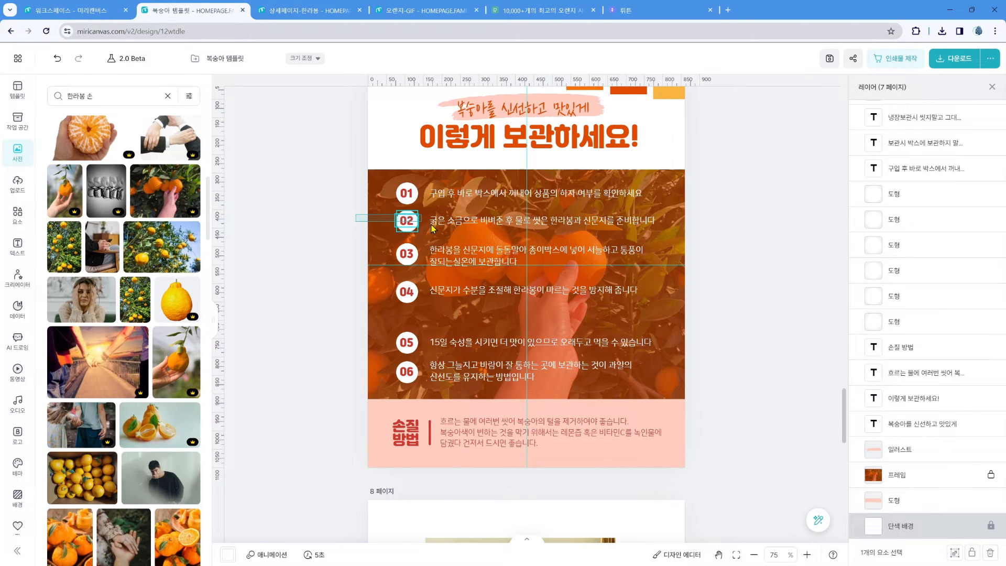
shift+click(468, 232)
click(94, 148)
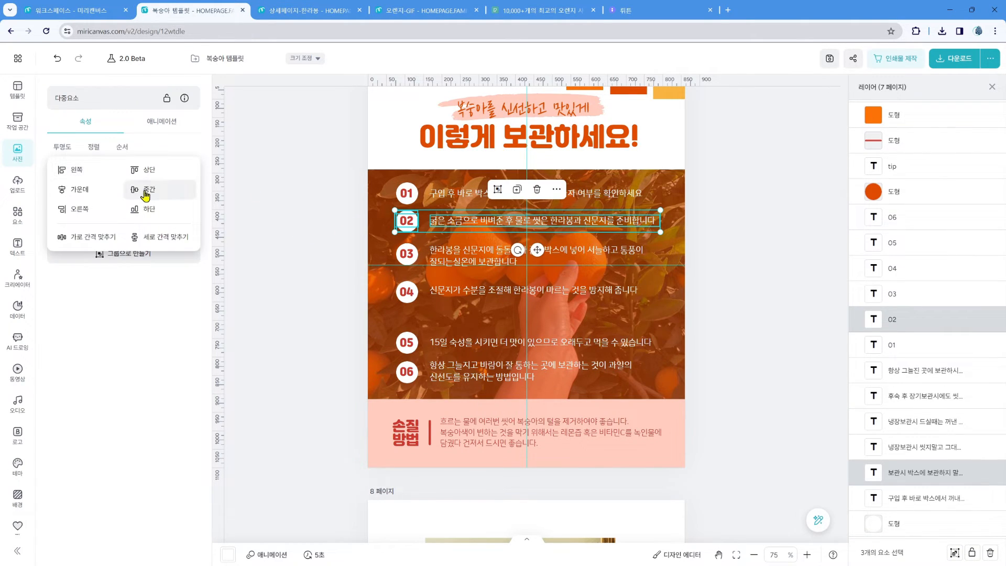
click(149, 192)
Step: Align the number badges of tips 03 and 04 with their own texts along the vertical middle
drag(350, 253, 374, 253)
drag(374, 254, 451, 262)
click(94, 148)
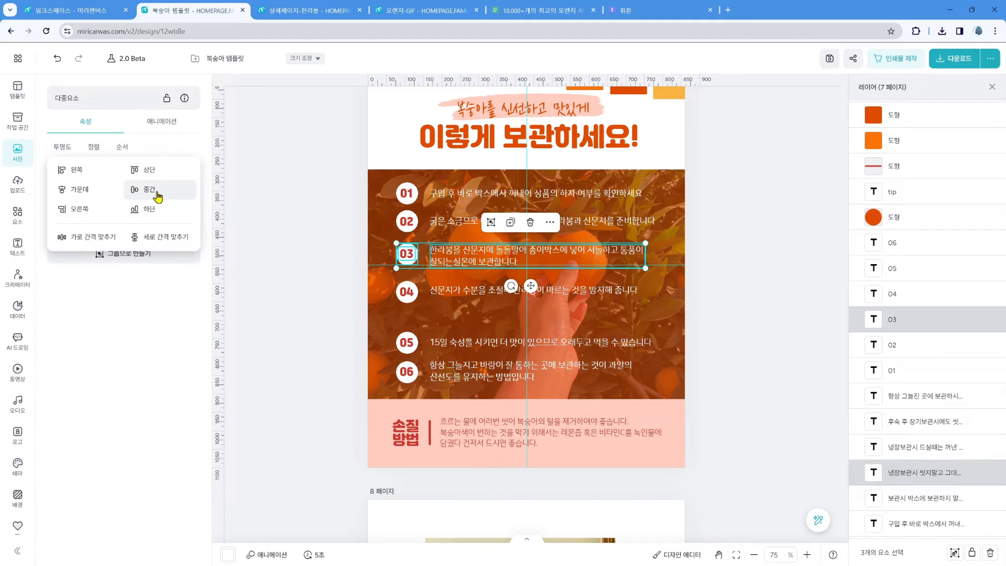
click(156, 193)
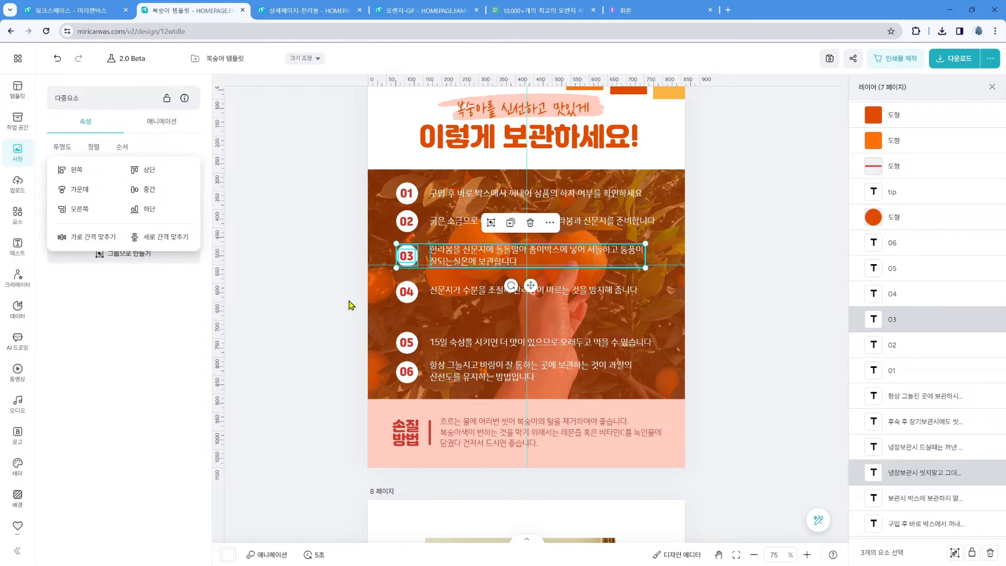
drag(371, 279, 451, 299)
click(93, 149)
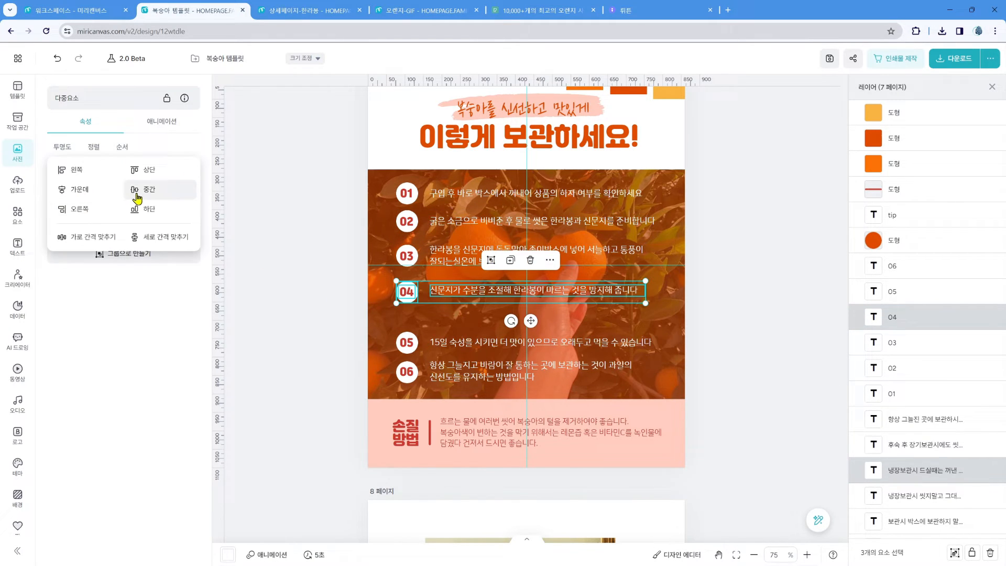
click(137, 195)
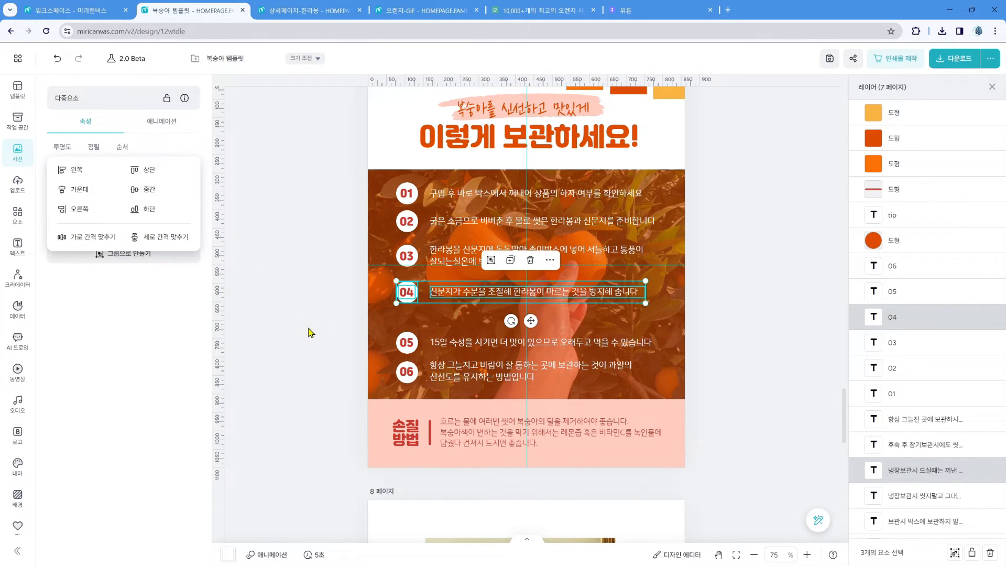
Step: Align the number badges and texts of tips 05 and 06 row by row to the vertical middle
drag(310, 332, 456, 356)
click(94, 147)
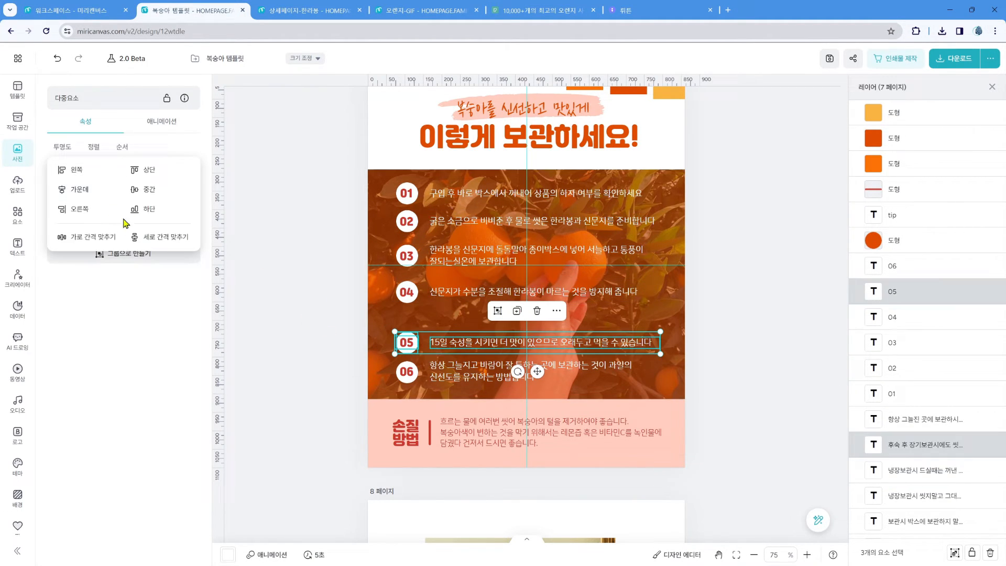
click(152, 190)
click(350, 232)
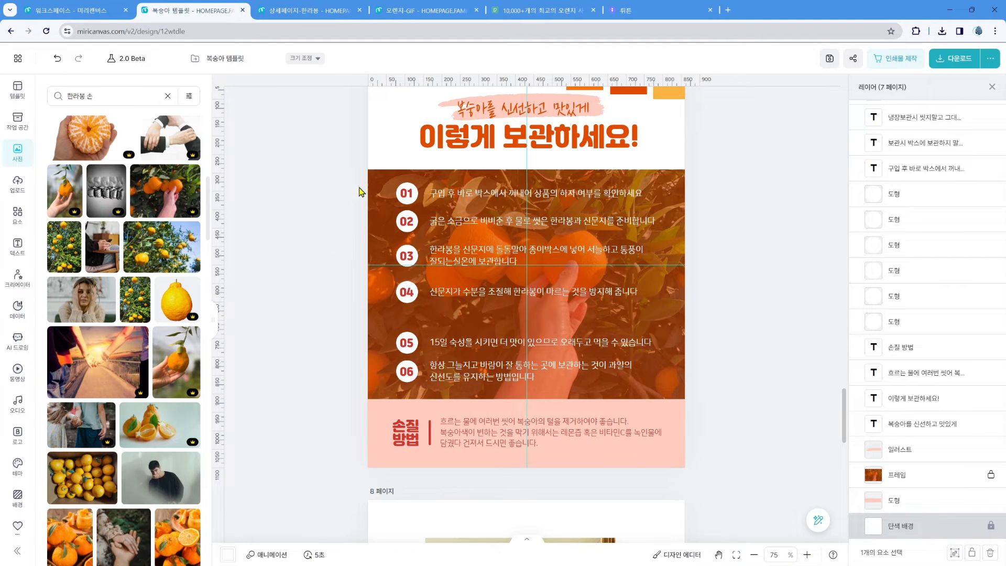
Step: Group each of the six storage tips on page 7 separately, combining its circle, number and text
drag(361, 191, 460, 208)
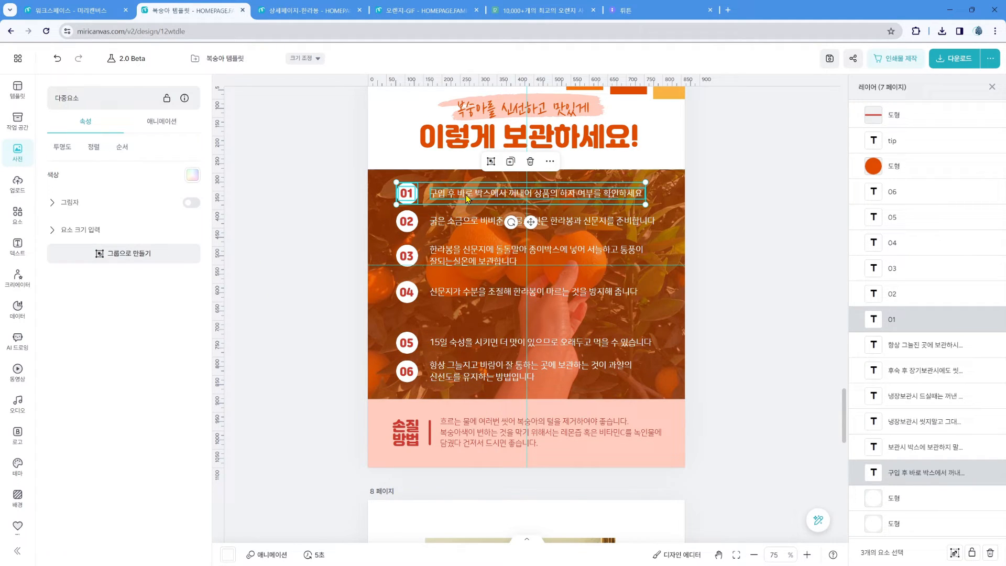
key(ctrl+g)
drag(382, 218, 456, 230)
key(ctrl+g)
drag(385, 255, 444, 316)
key(ctrl+g)
key(ctrl+g)
drag(379, 328, 457, 351)
key(ctrl+g)
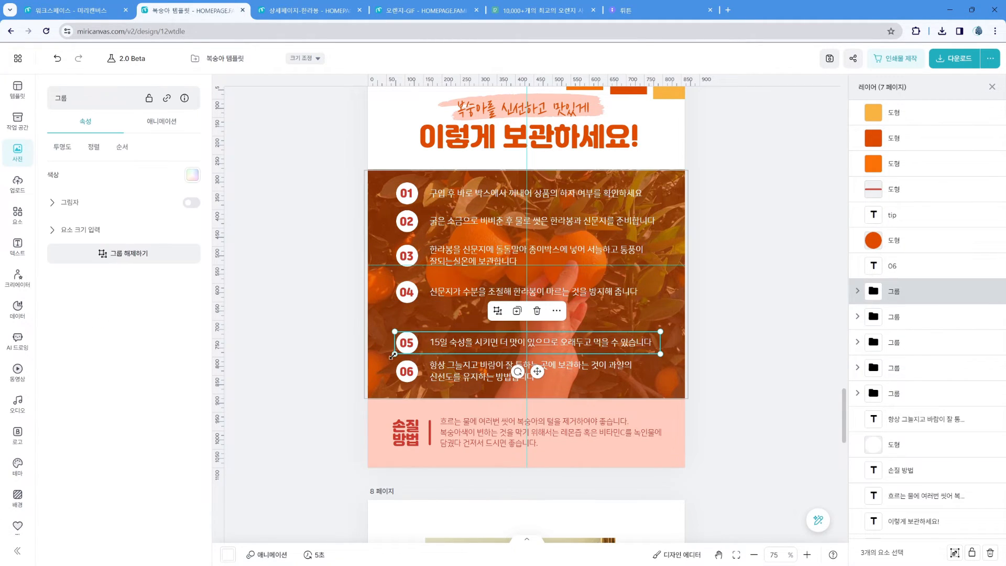
drag(375, 363, 433, 388)
key(ctrl+g)
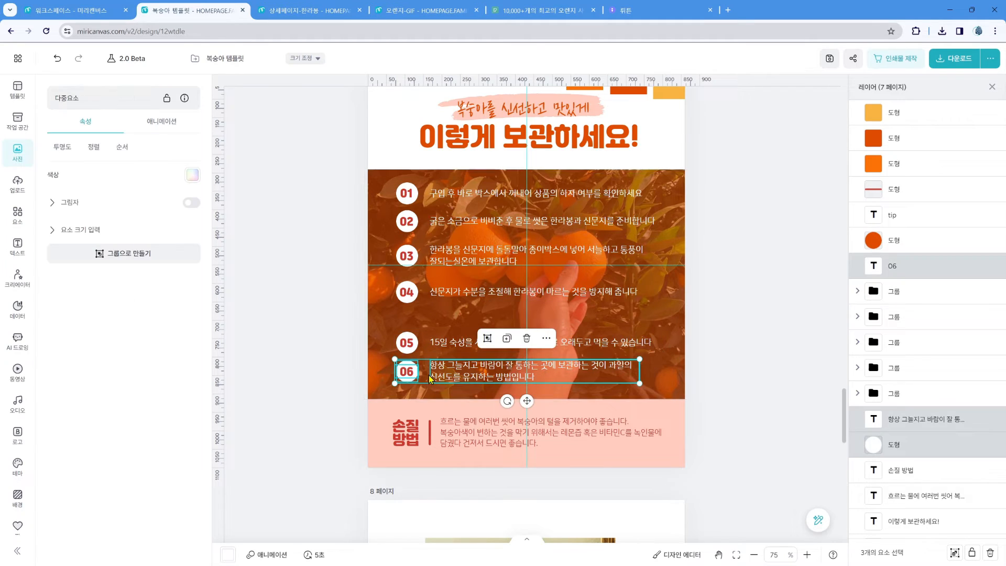
click(738, 320)
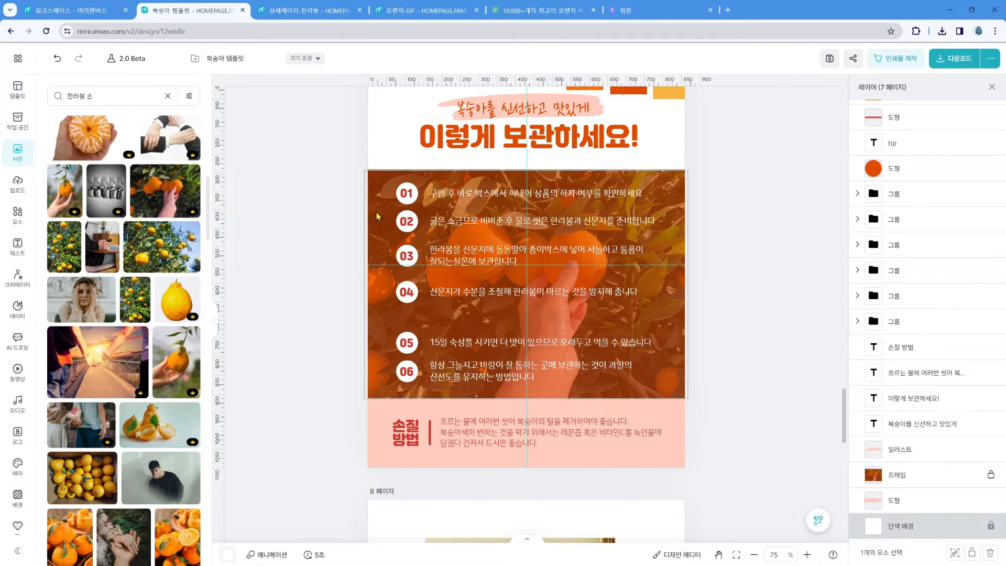
Step: Distribute the six grouped storage tips with equal vertical spacing
drag(379, 185, 673, 390)
click(93, 147)
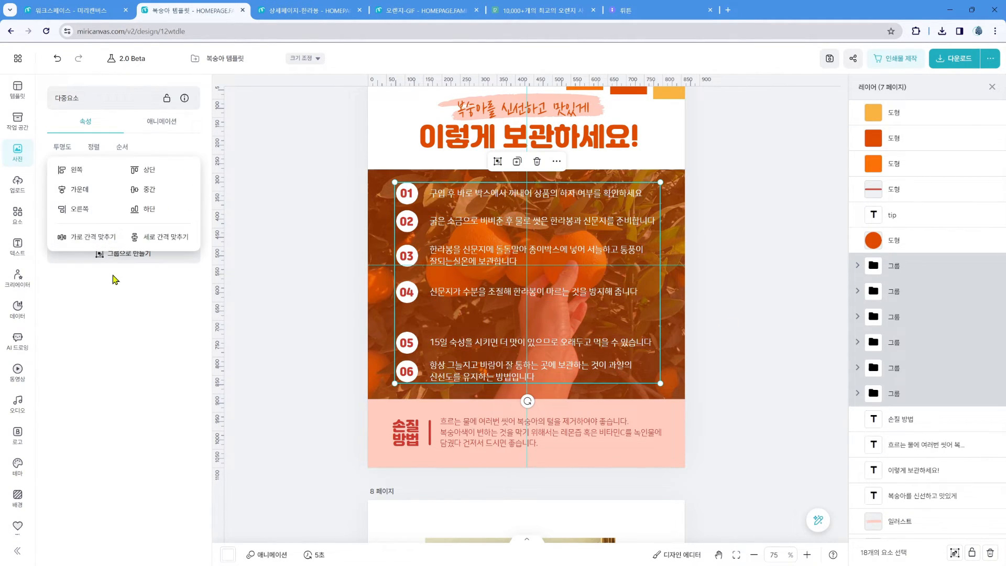
click(163, 243)
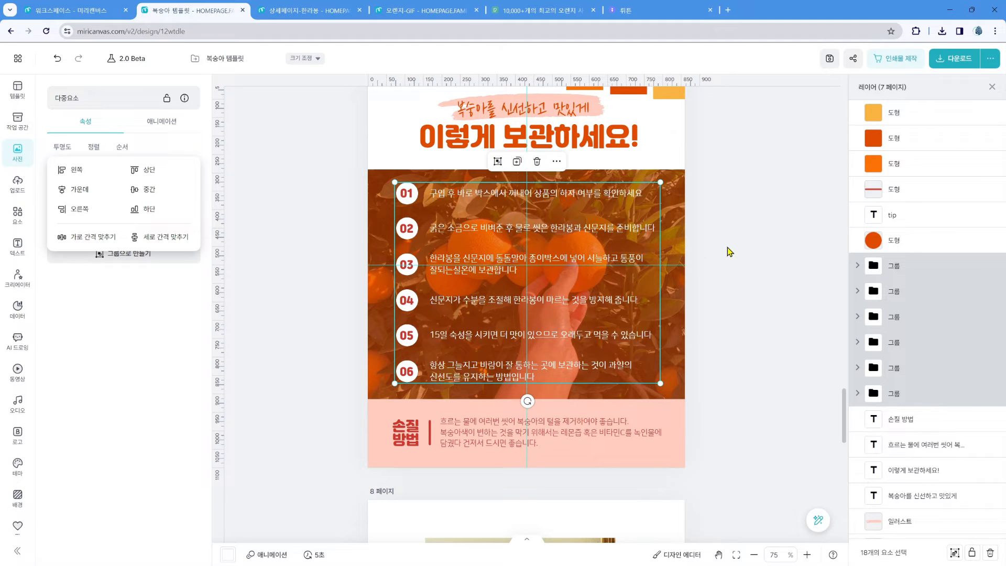
Step: Replace the handwritten subtitle above page 7's heading with "한라봉은 귤과 보관 방법이 달라요"
click(523, 108)
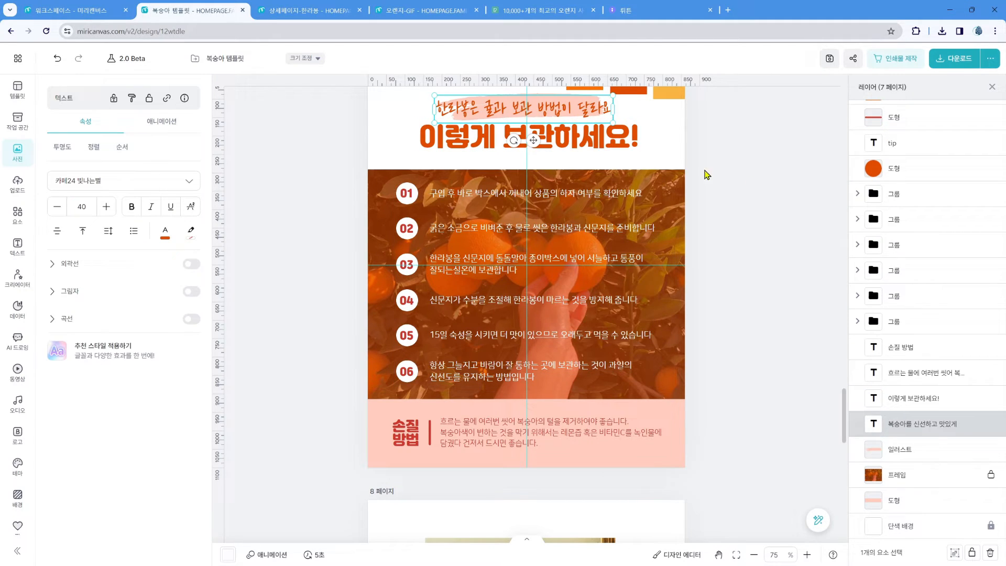
click(812, 190)
Step: Replace page 7's 손질방법 description with "한라봉은 튀어나온 윗부분을 비틀어 까면 더 쉽게 껍질을 벗길 수 있어요. 껍질이 얇을 수록 맛있는 한라봉입니다."
click(519, 446)
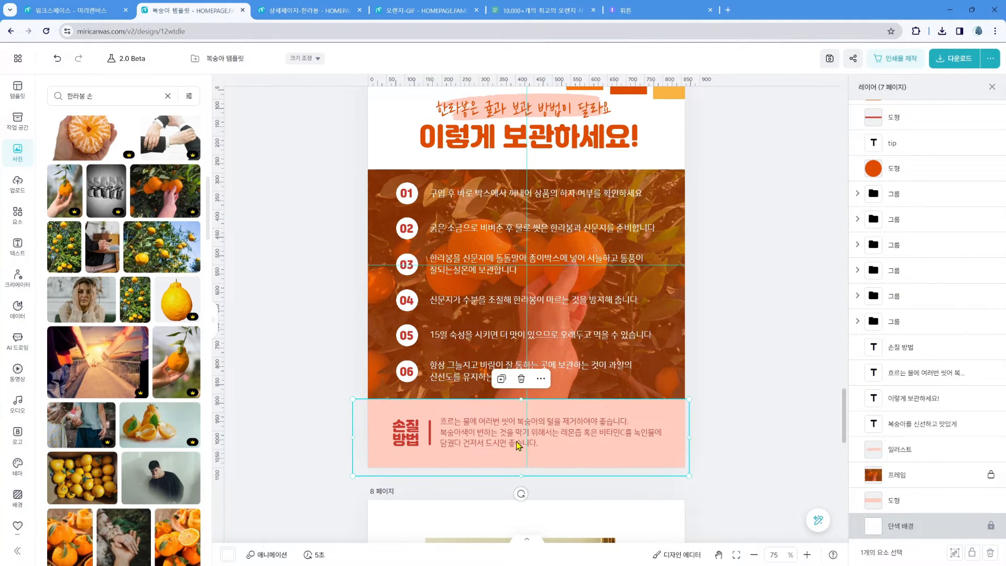
click(519, 446)
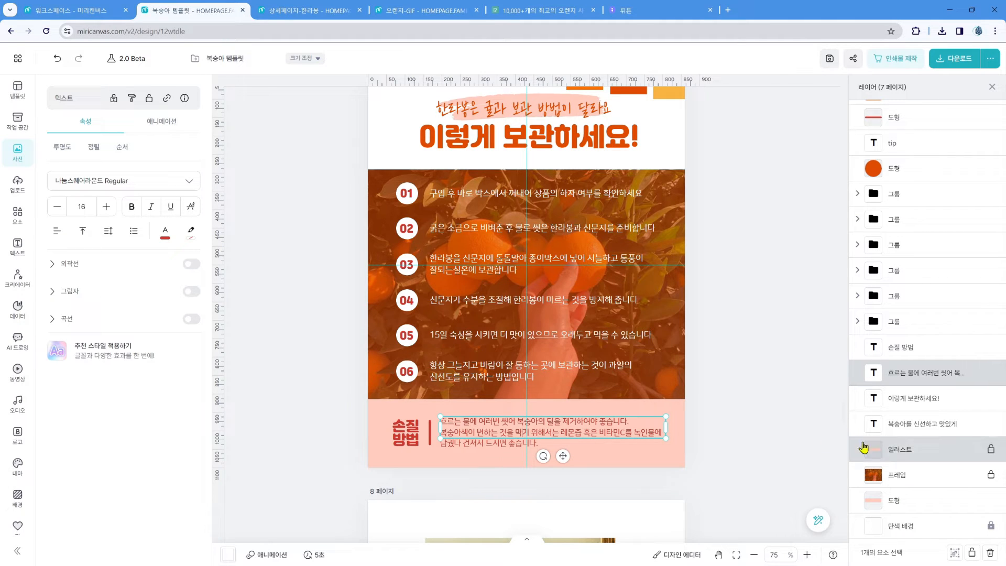
click(309, 10)
scroll(559, 316, down, 15)
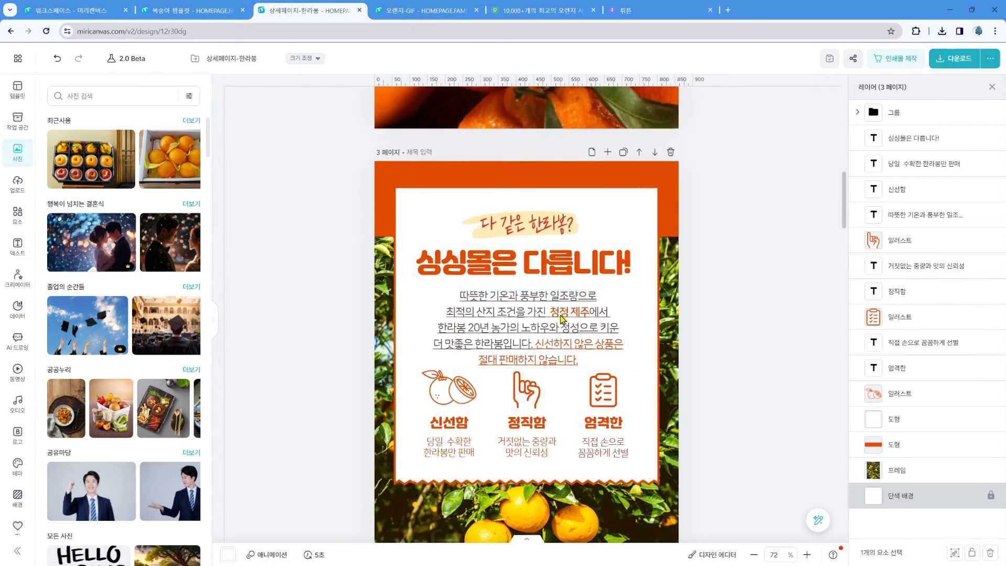
key(ctrl+shift+Tab)
click(750, 424)
Step: Recolour the pink box behind the 손질방법 text on page 7 to the yellow-orange of the palette squares
click(682, 460)
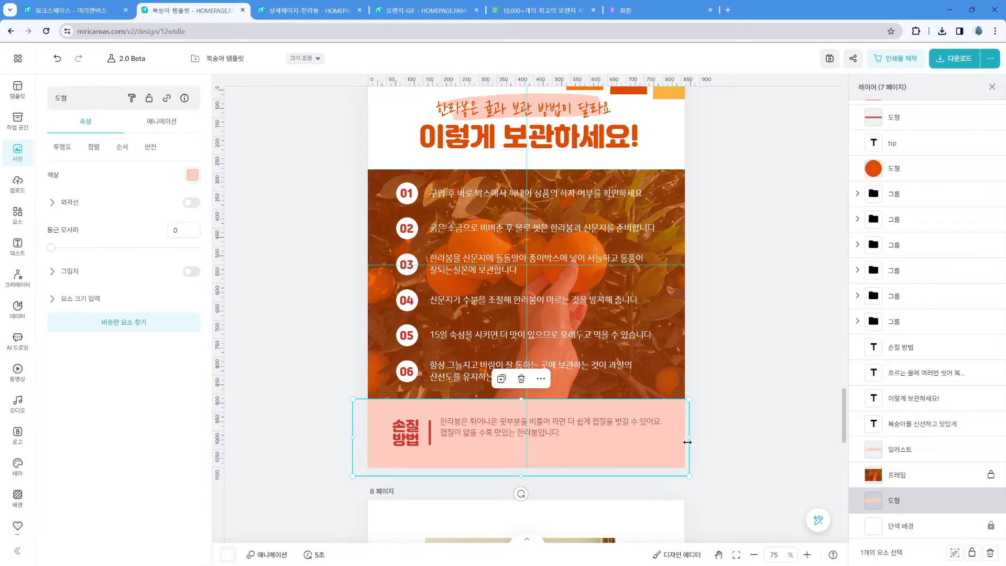
click(193, 175)
click(328, 139)
click(718, 289)
Step: Move the three orange palette squares from page 7 to page 8, placing them over the delivery text
scroll(718, 290, up, 1)
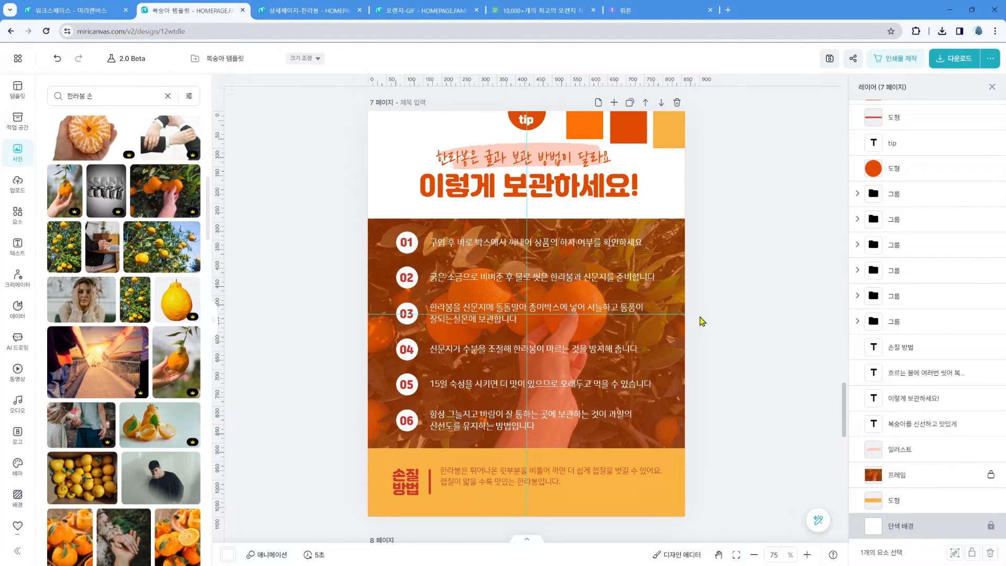
click(590, 129)
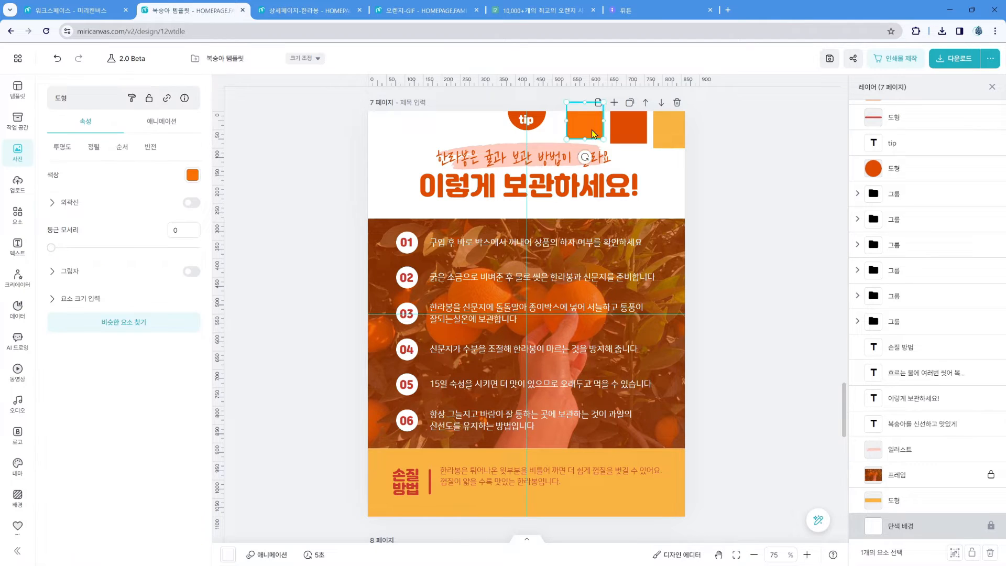
shift+click(637, 136)
shift+click(667, 135)
key(Delete)
scroll(675, 111, down, 8)
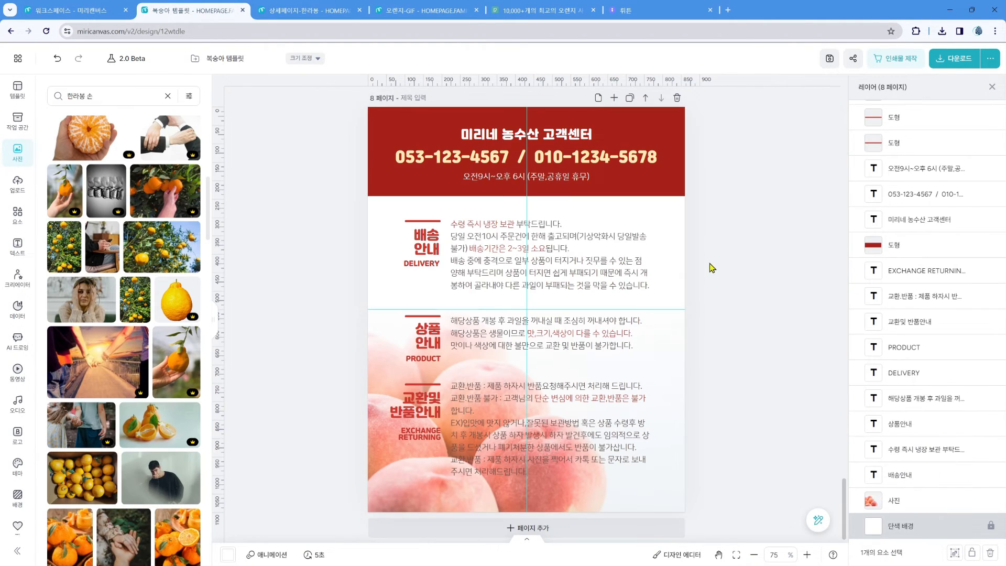
key(ctrl+v)
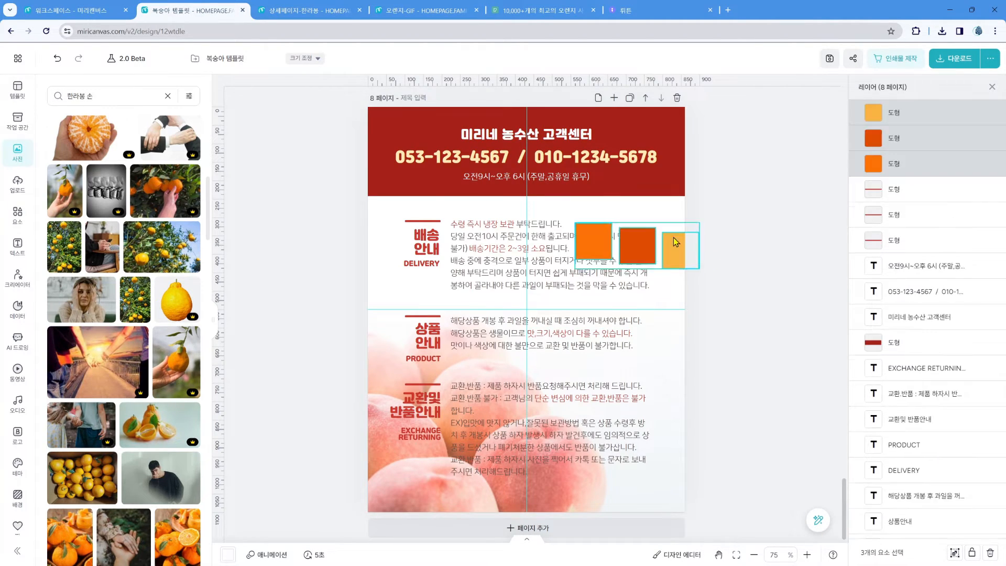
drag(674, 237, 678, 220)
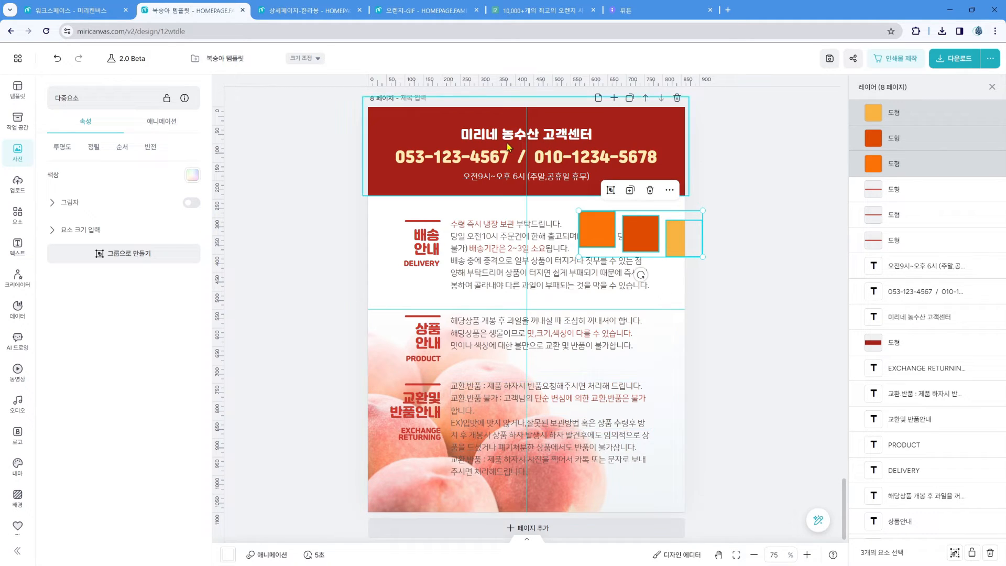
Step: Replace "미리네" with "싱싱몰" in the customer centre title on page 8
click(474, 133)
click(474, 133)
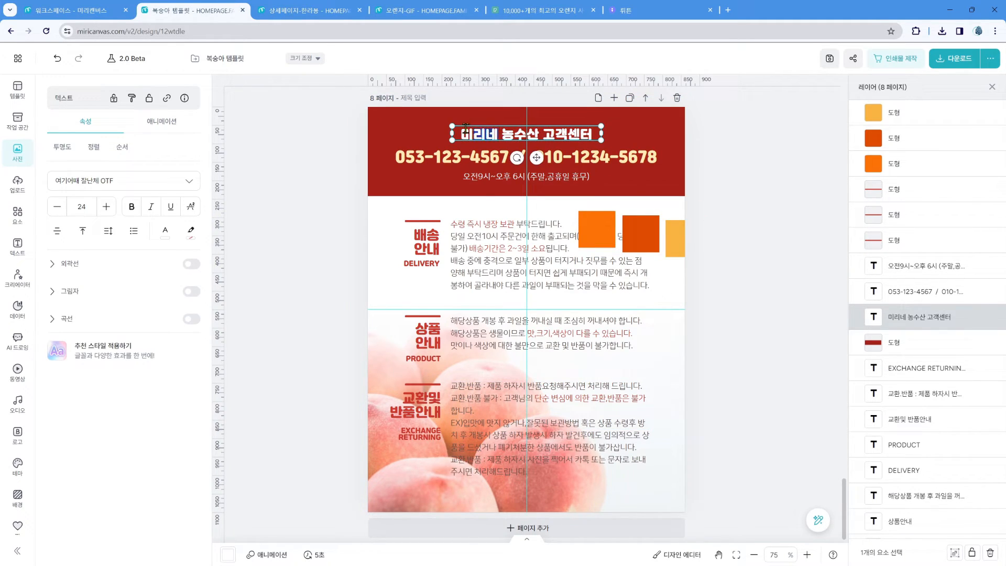
text(싱싱몰)
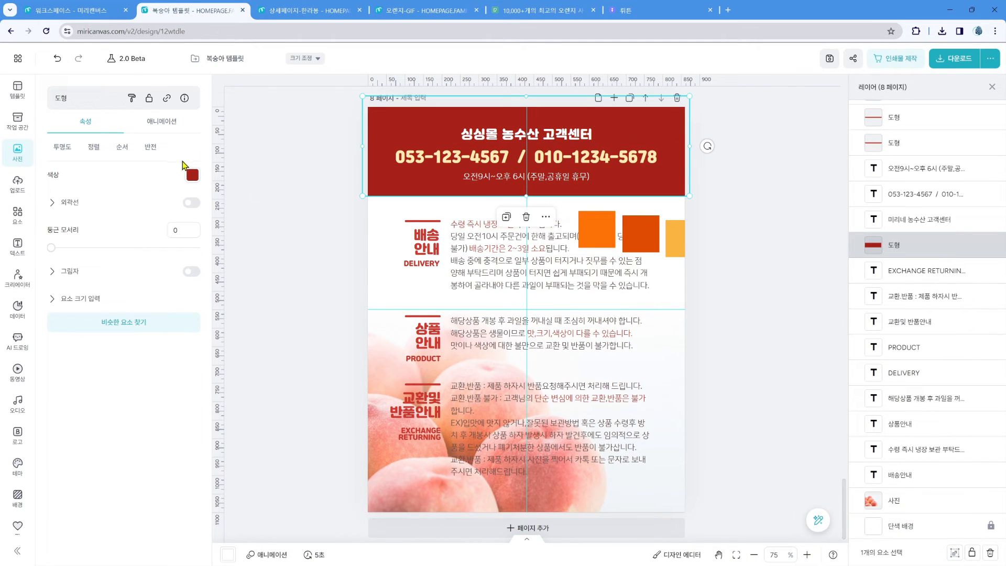
Step: Recolour page 8's header band and the 배송안내 section's line, heading and DELIVERY label to the palette's dark orange
click(192, 177)
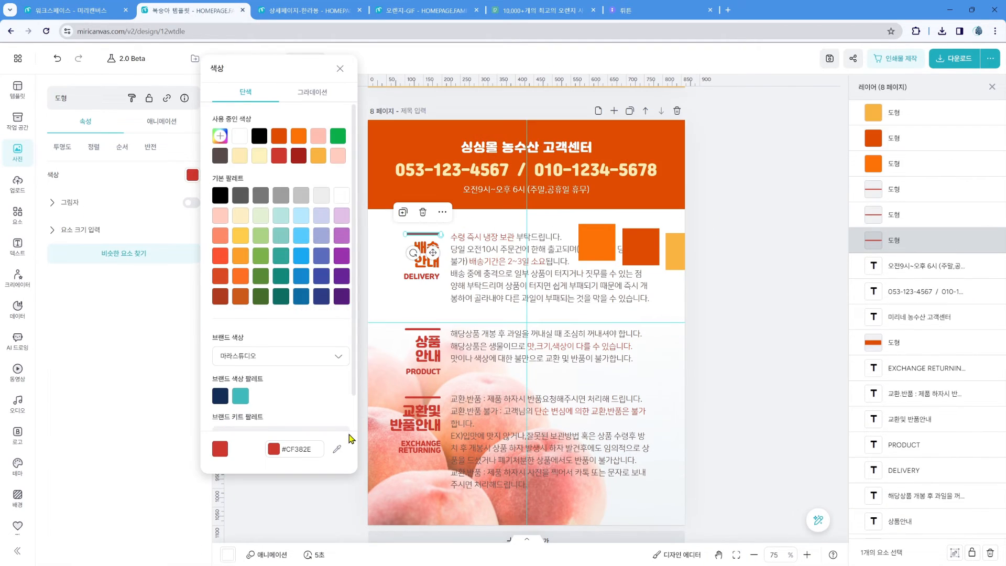
click(337, 450)
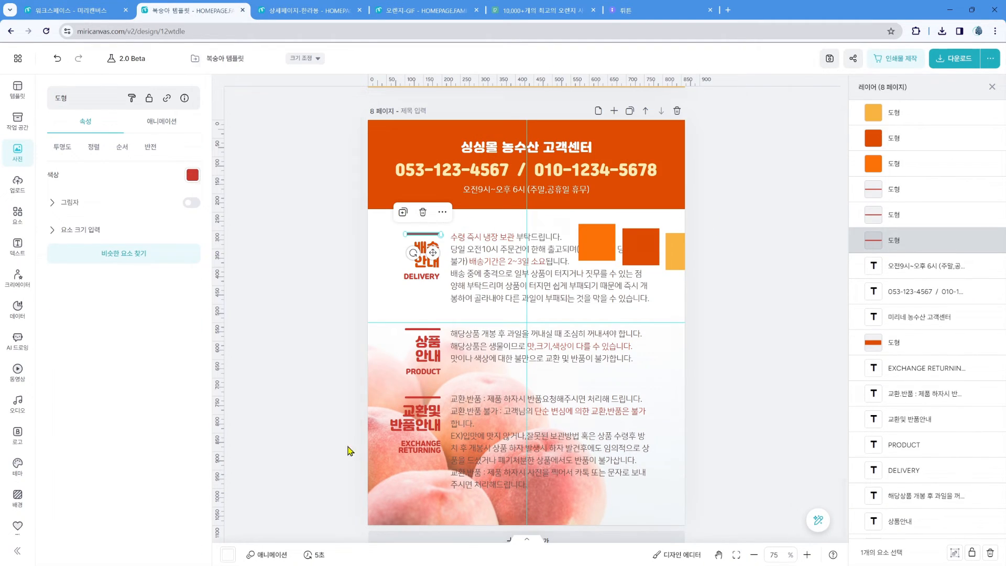
click(647, 248)
click(422, 276)
click(165, 232)
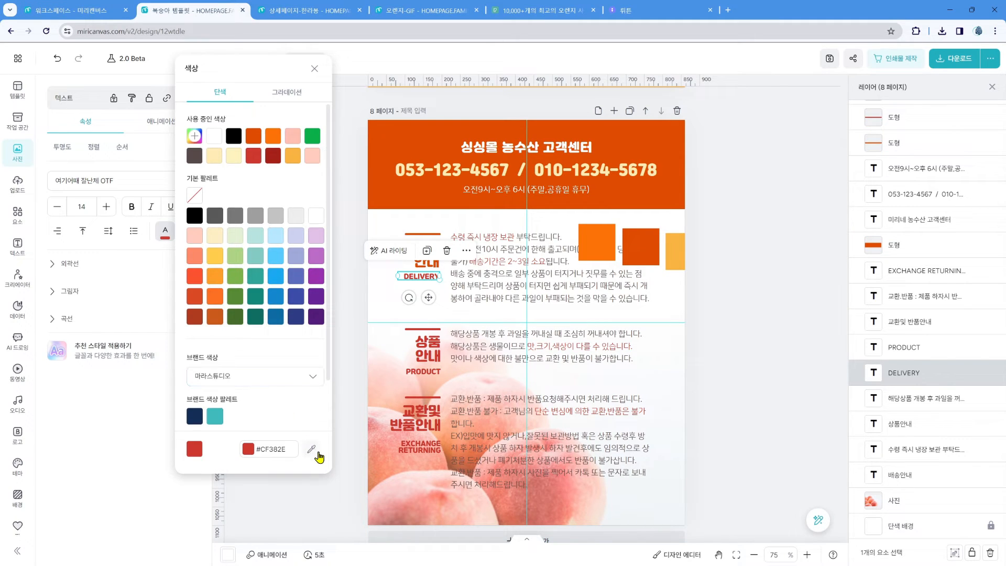
click(313, 452)
click(640, 250)
Step: Recolour the lines above 상품안내 and 교환및 반품안내 and the 상품안내 heading to dark orange #E04B01
click(422, 329)
click(193, 178)
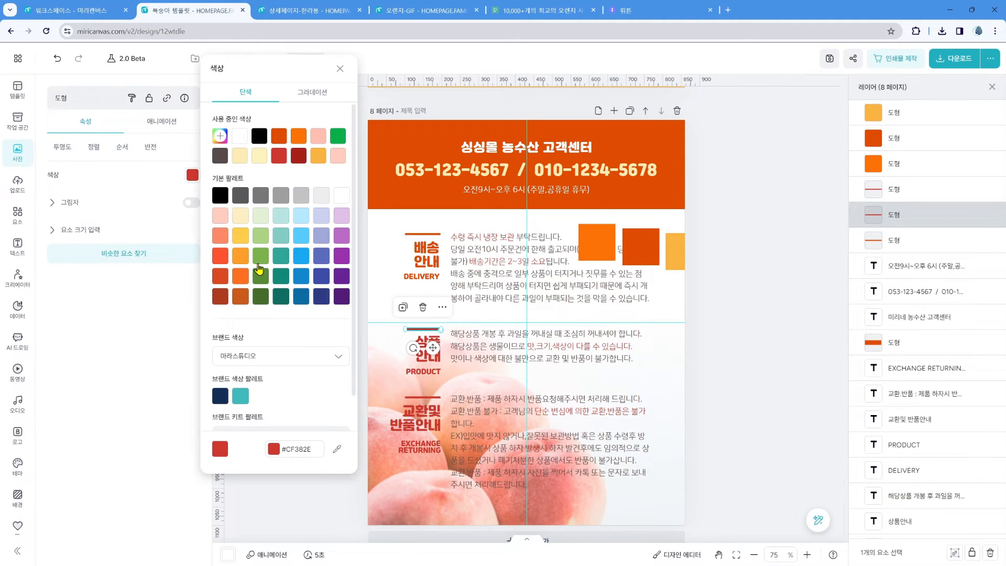
click(337, 452)
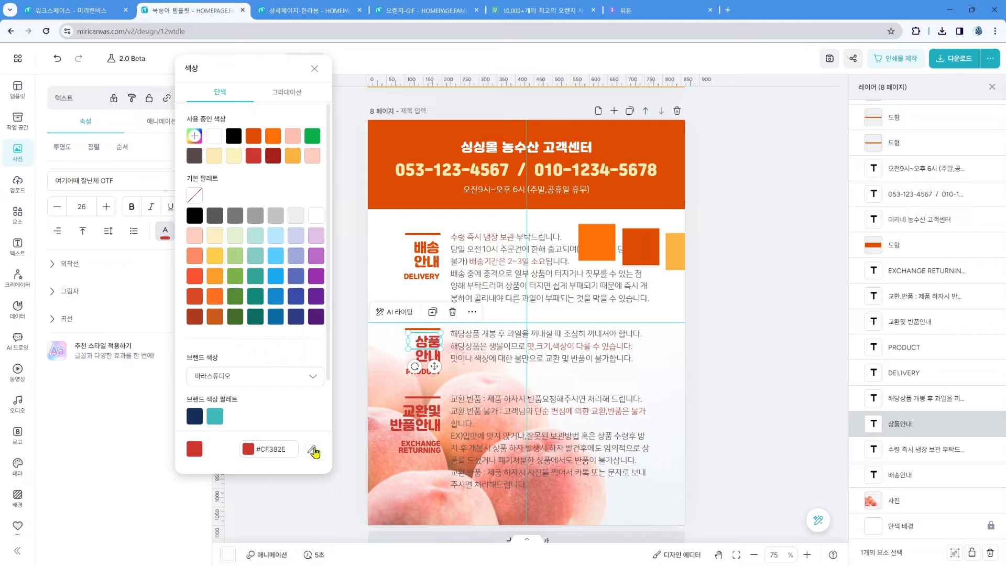
click(315, 451)
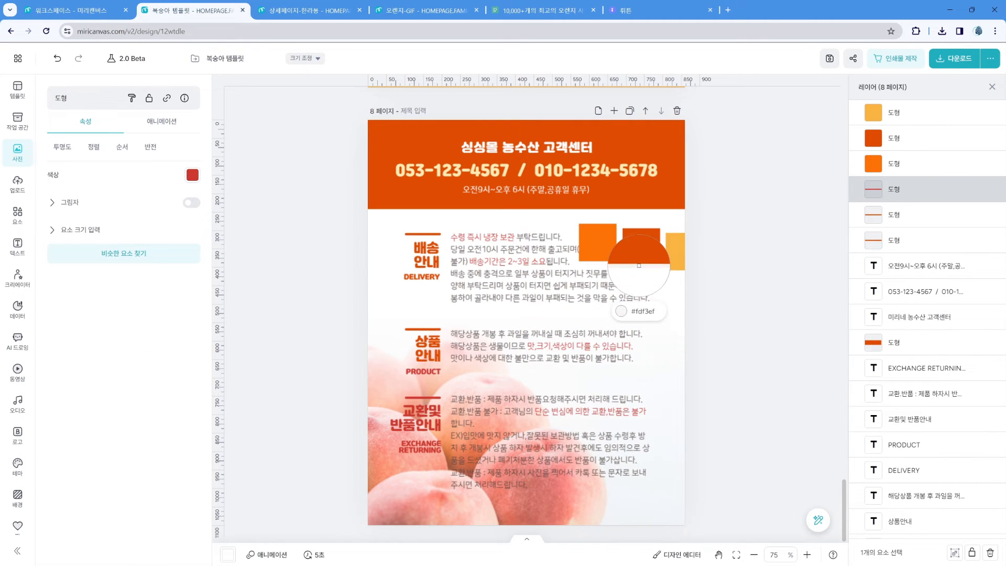
click(640, 252)
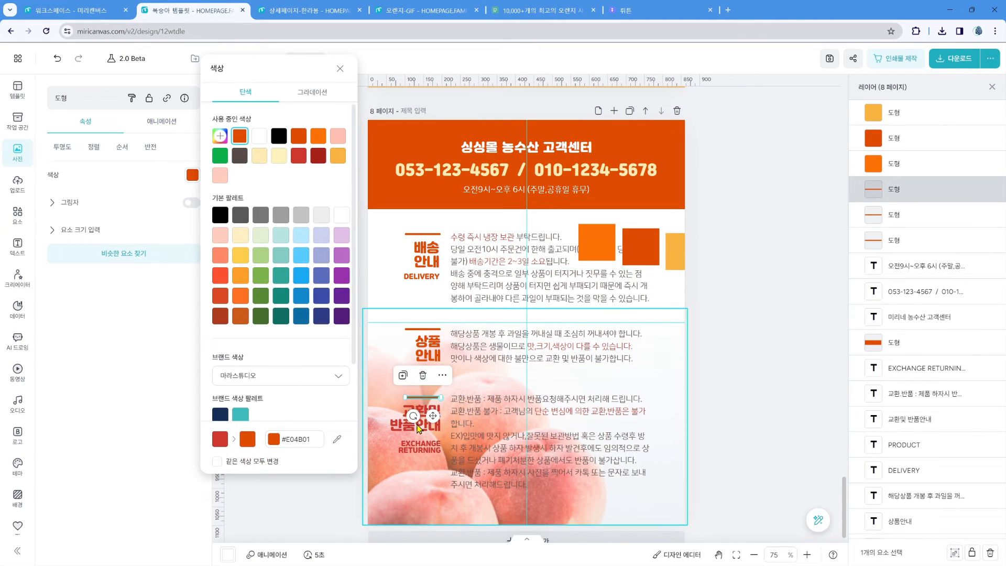
Step: Delete the peach photo behind the lower part of page 8
click(665, 438)
click(680, 409)
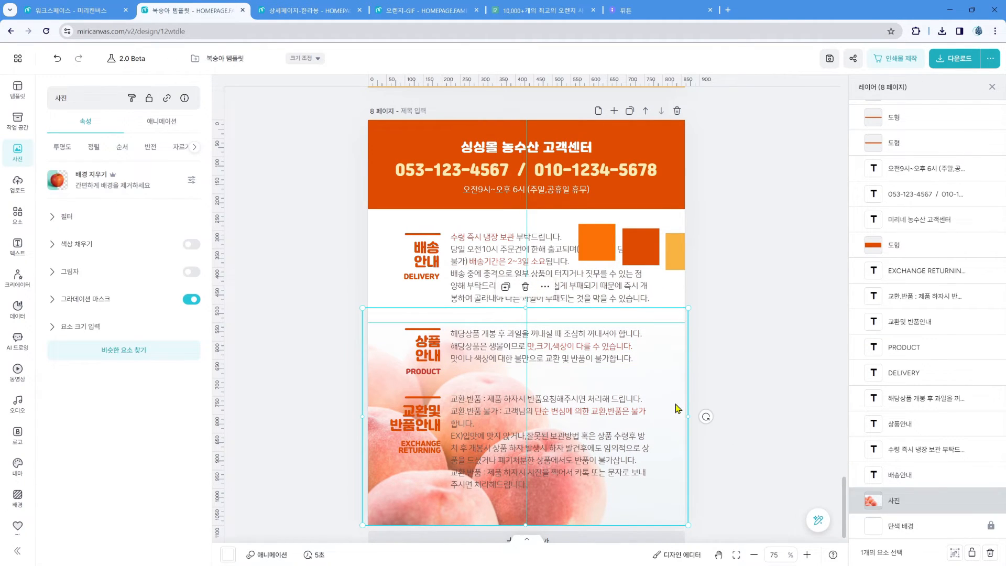
key(Delete)
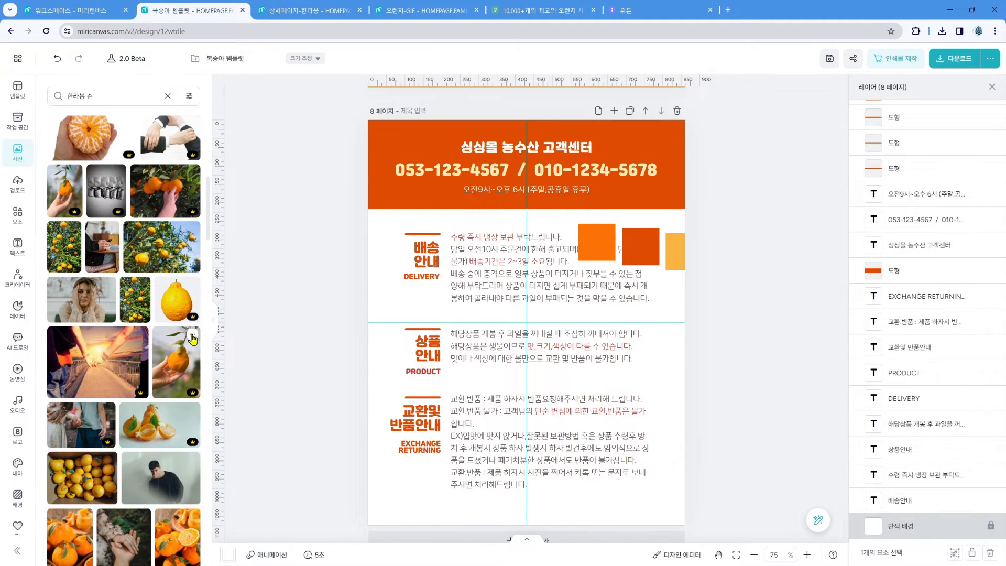
Step: Search the photo library for "한라봉" and browse the results for a page 8 background
click(112, 94)
key(BackSpace)
key(BackSpace)
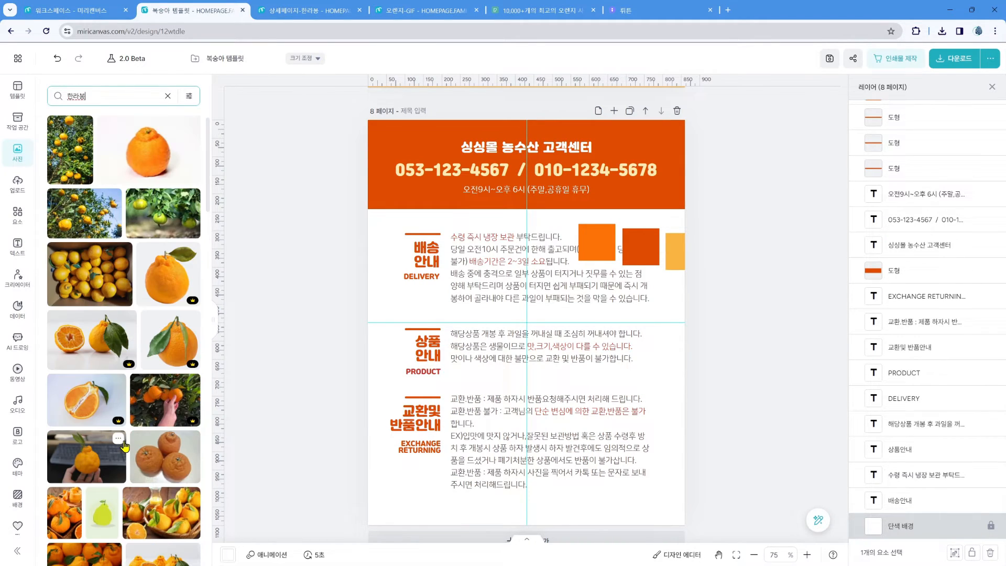
scroll(133, 409, down, 5)
scroll(133, 409, down, 5)
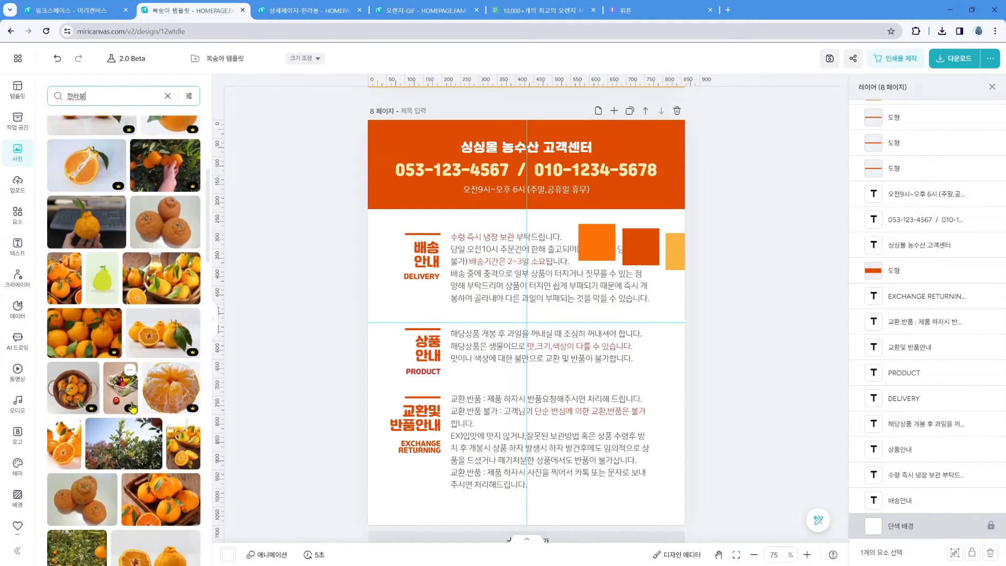
scroll(133, 403, down, 4)
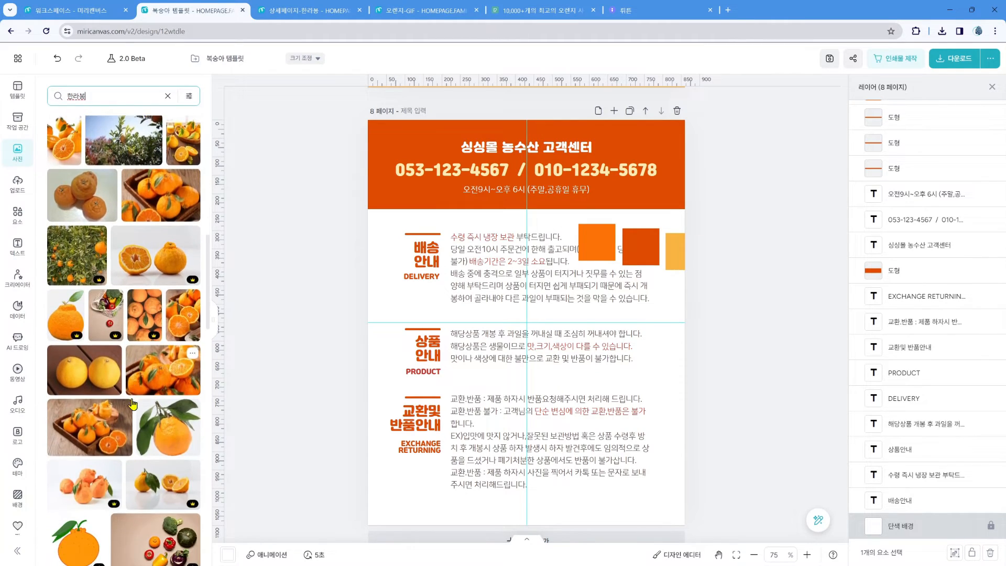
scroll(133, 403, down, 1)
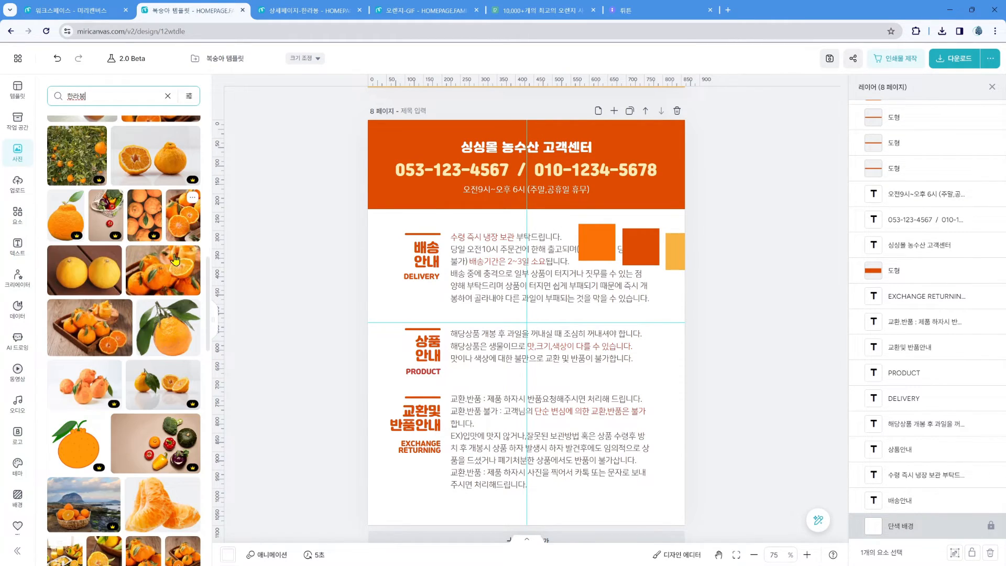
Step: Try the photo of halved oranges on a wooden board as page 8's background, and undo it
click(178, 234)
right_click(571, 380)
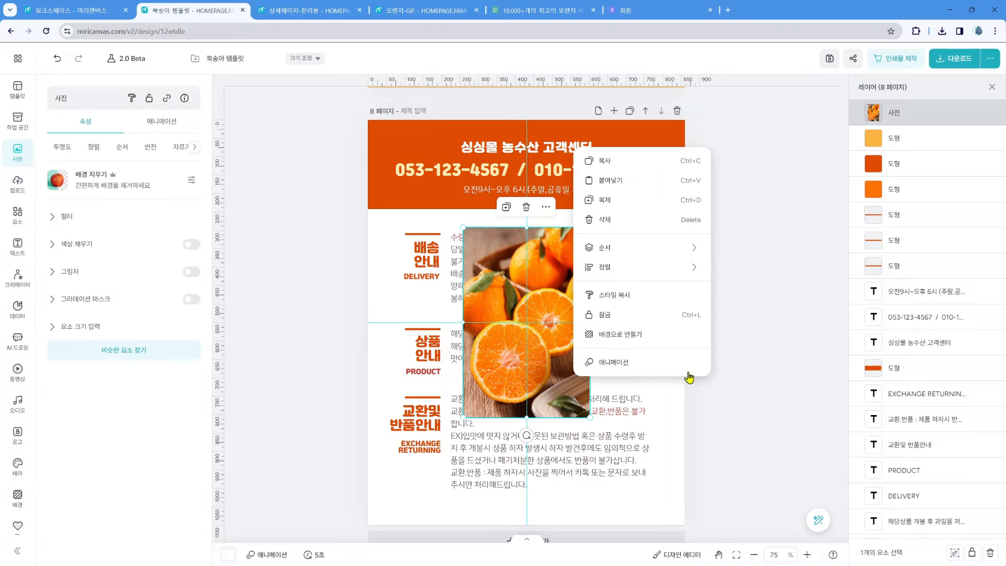
click(681, 338)
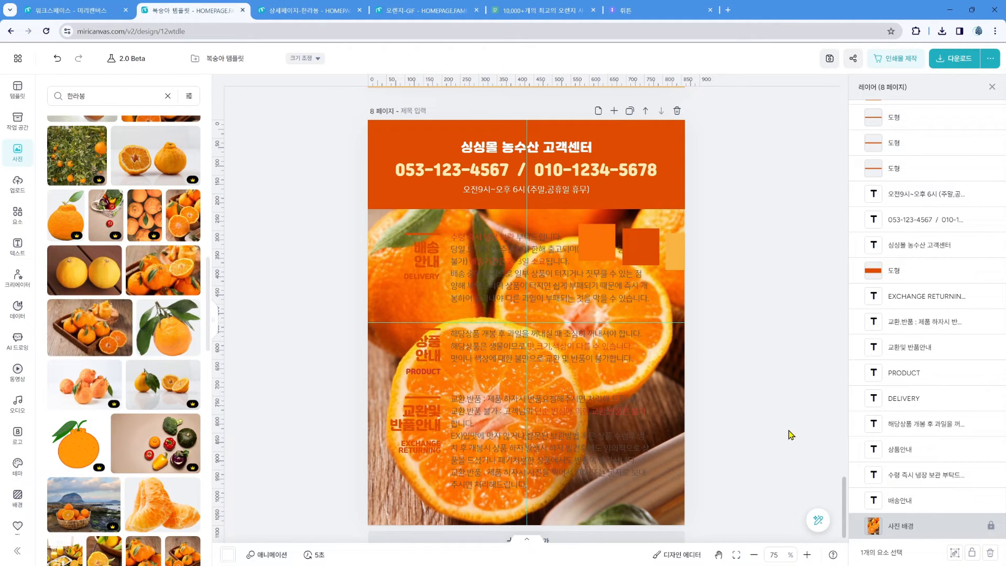
key(ctrl+z)
key(ctrl+z)
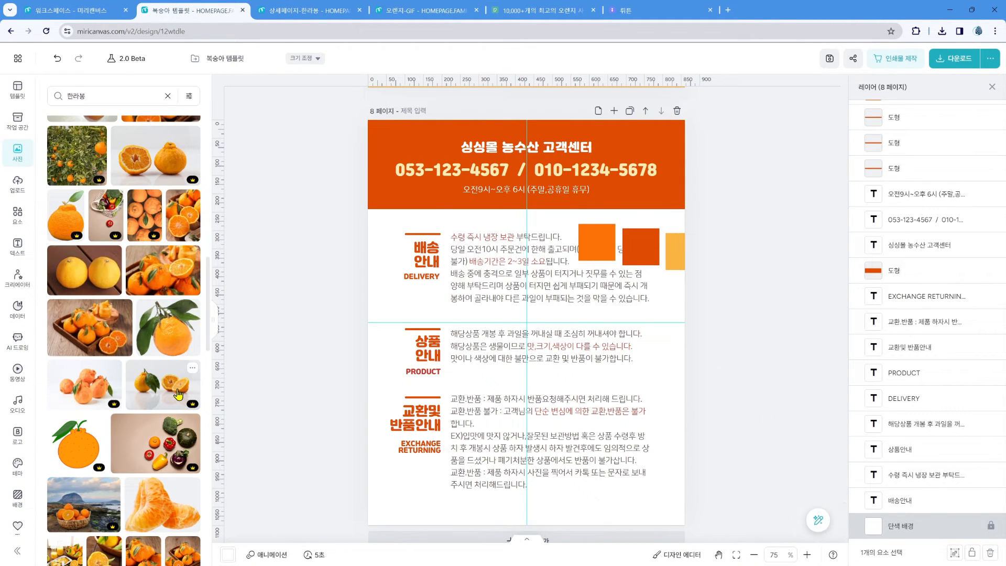
Step: Try the photo of fruit in a wicker basket with a glass of juice as page 8's background
scroll(178, 394, down, 4)
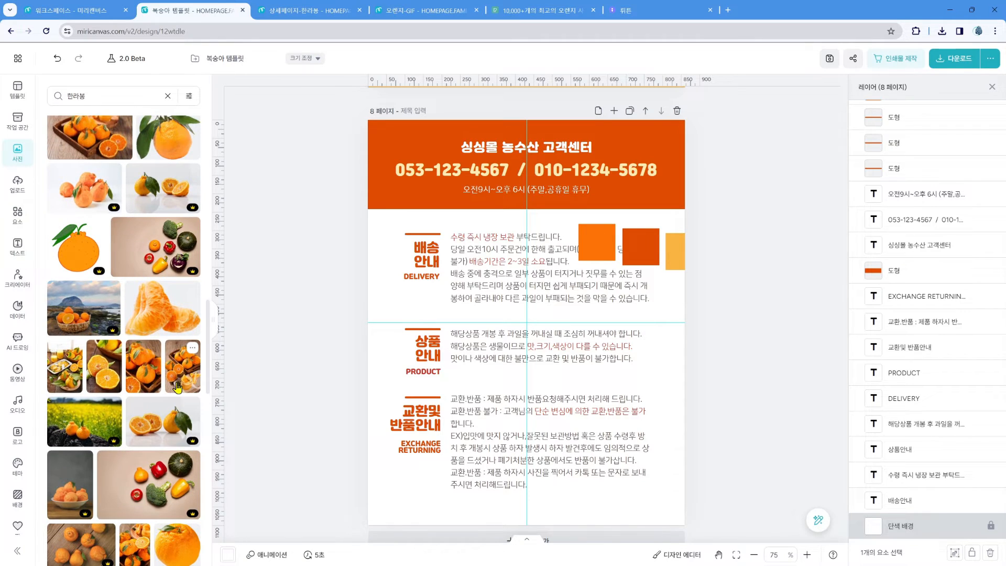
scroll(179, 388, down, 5)
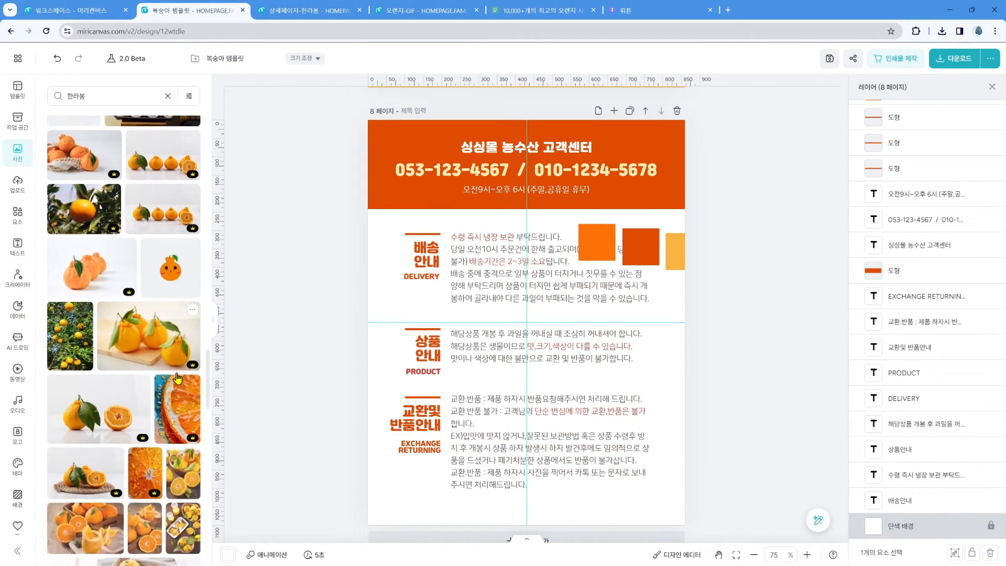
scroll(178, 377, down, 9)
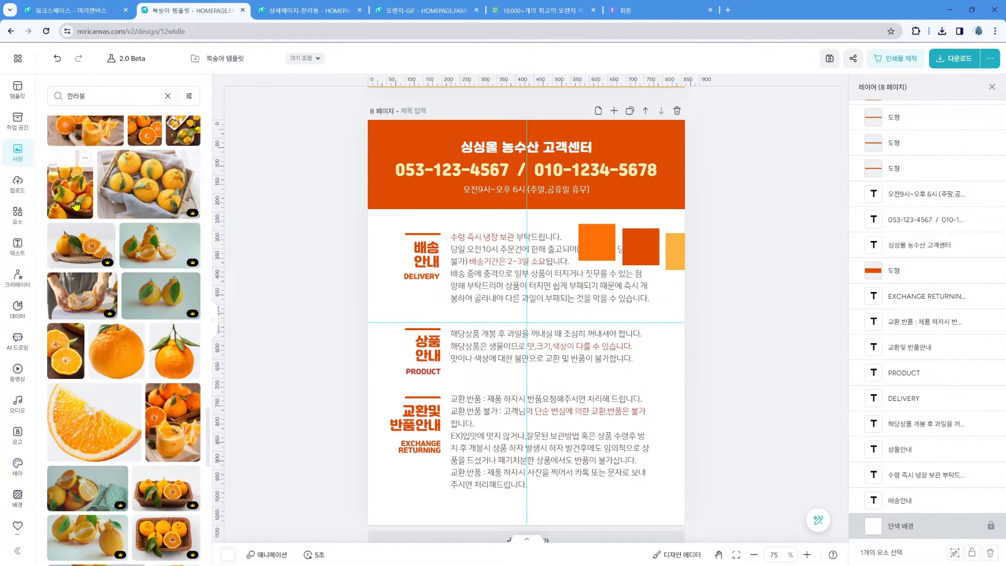
drag(76, 204, 647, 372)
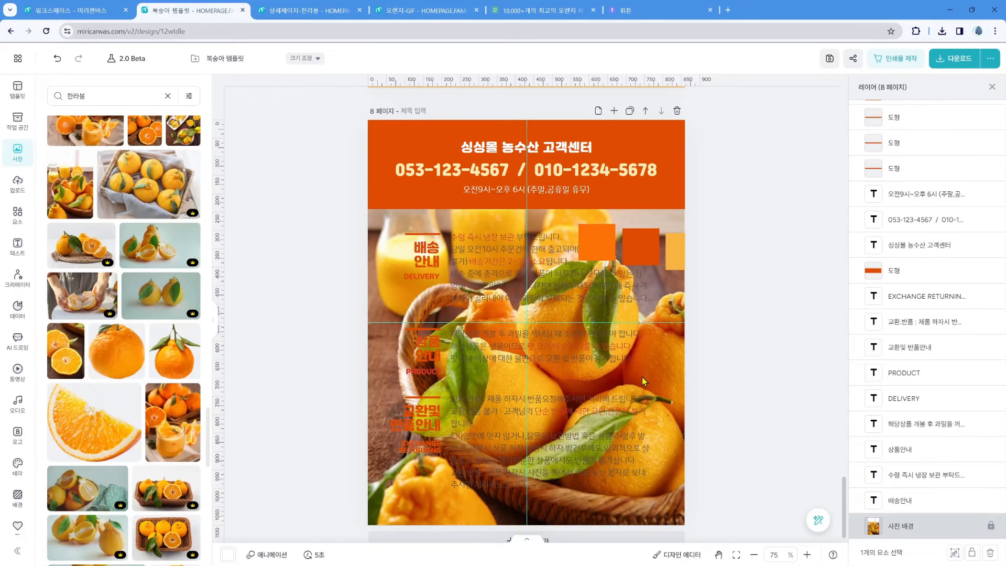
click(652, 510)
click(292, 161)
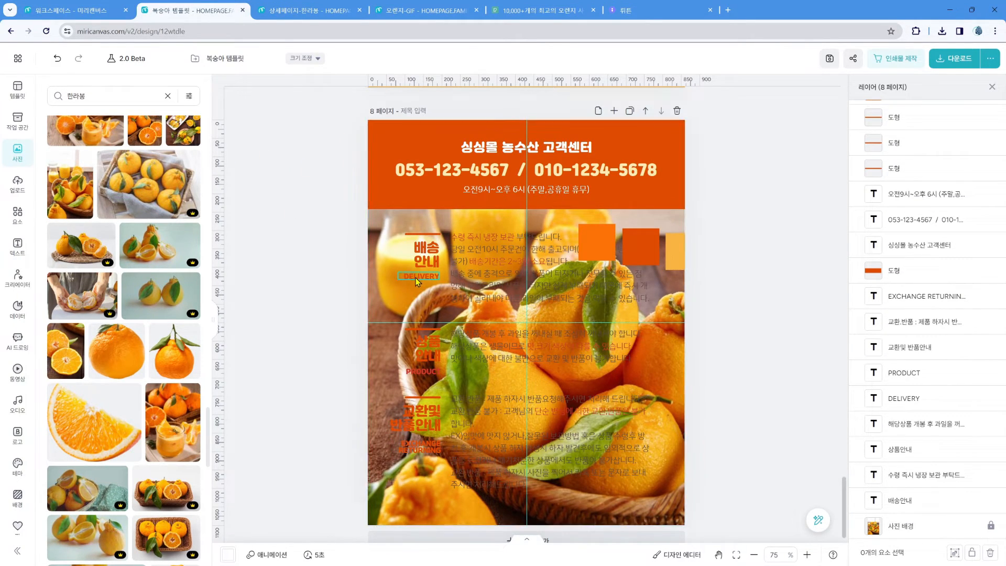
Step: Try a lower opacity on page 8's basket photo background, and undo both the fading and the background photo
click(382, 255)
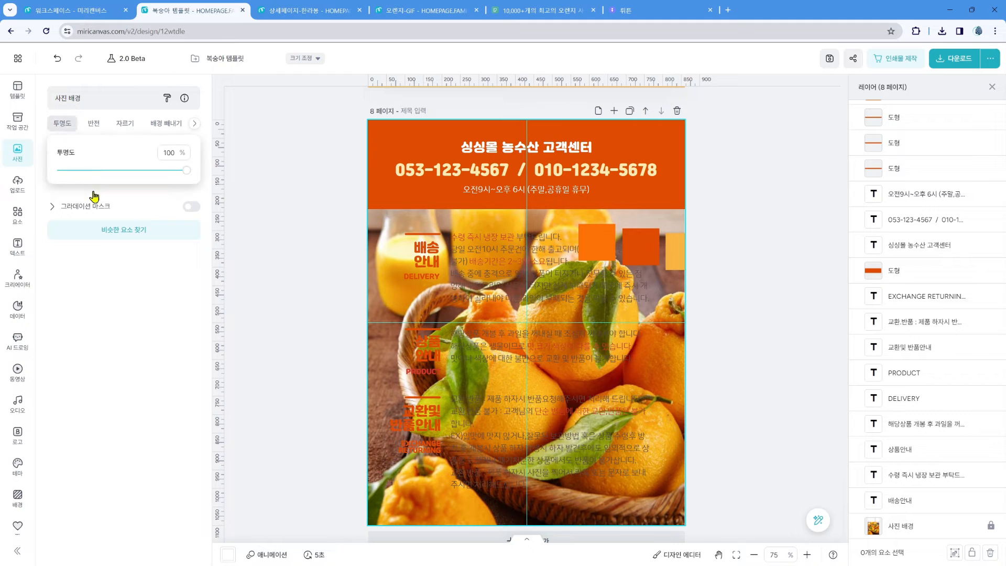
click(98, 170)
click(734, 379)
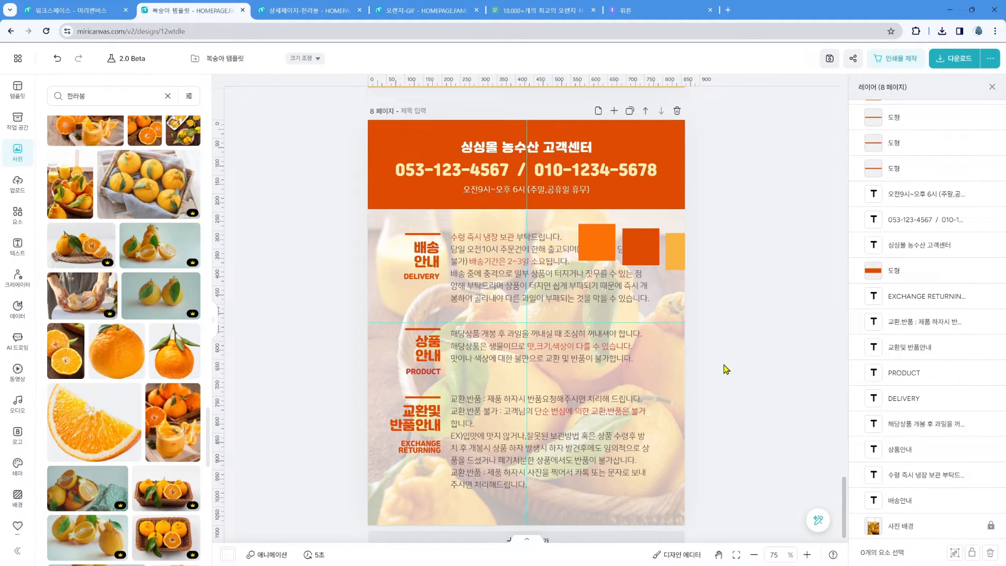
key(ctrl+z)
key(ctrl+z)
key(Delete)
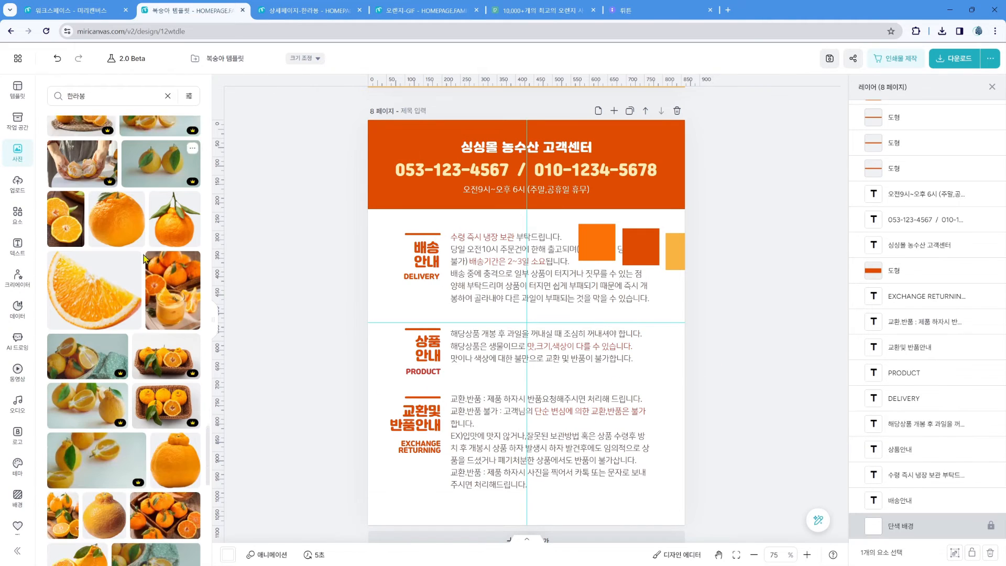
Step: Add the photo of hallabong fruit in a wicker basket across page 8's lower half and send it behind the texts
scroll(151, 294, down, 3)
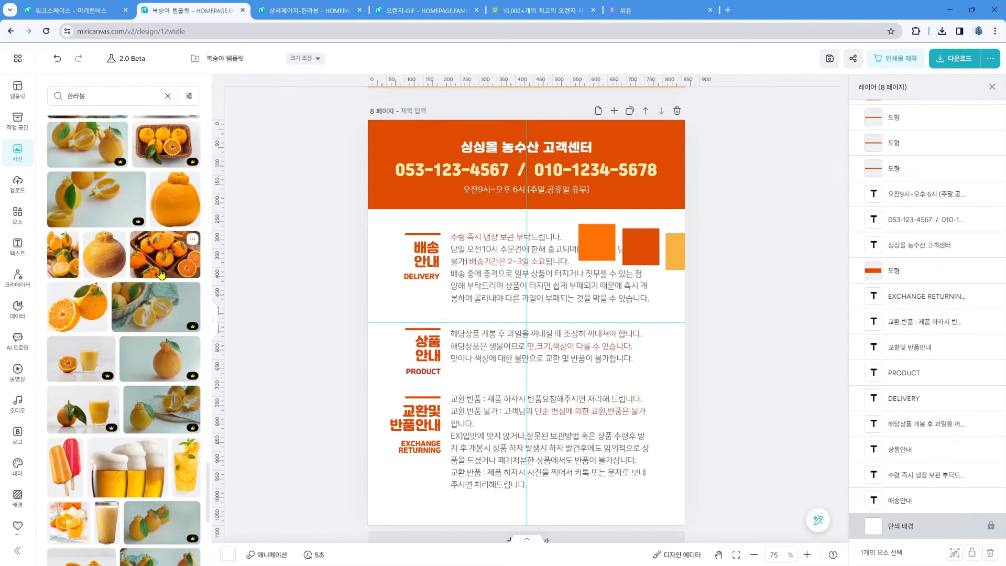
click(165, 254)
drag(597, 330, 534, 469)
drag(558, 399, 680, 362)
right_click(677, 325)
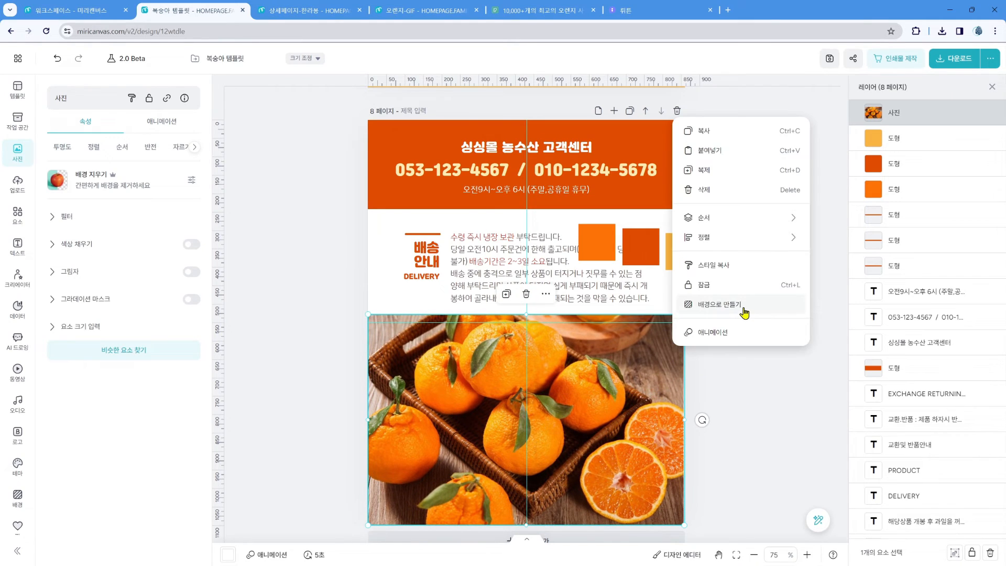
mouse_move(749, 231)
click(844, 280)
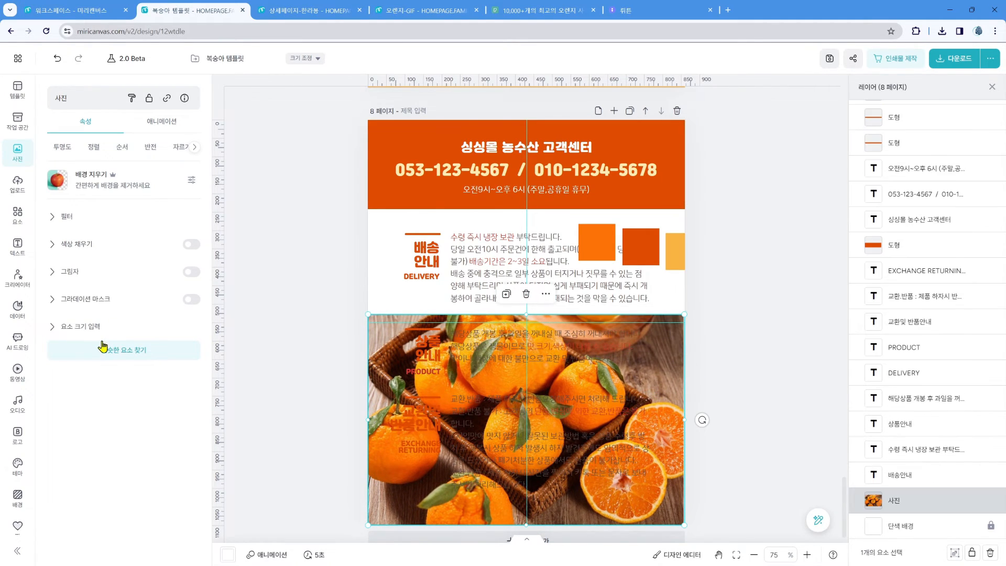
Step: Apply a gradient mask with a 100% range to the basket photo and lower its opacity
click(89, 304)
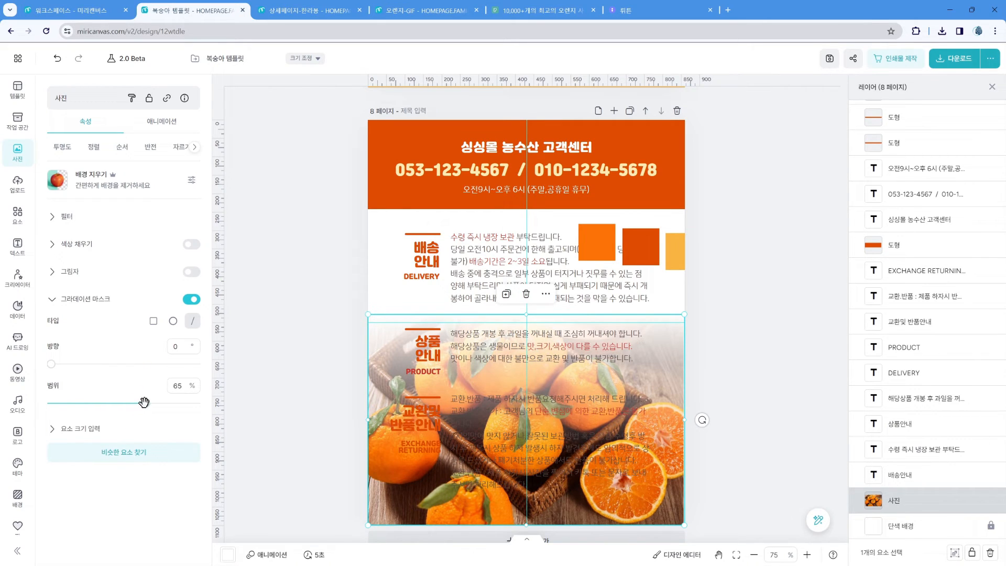
drag(144, 403, 212, 404)
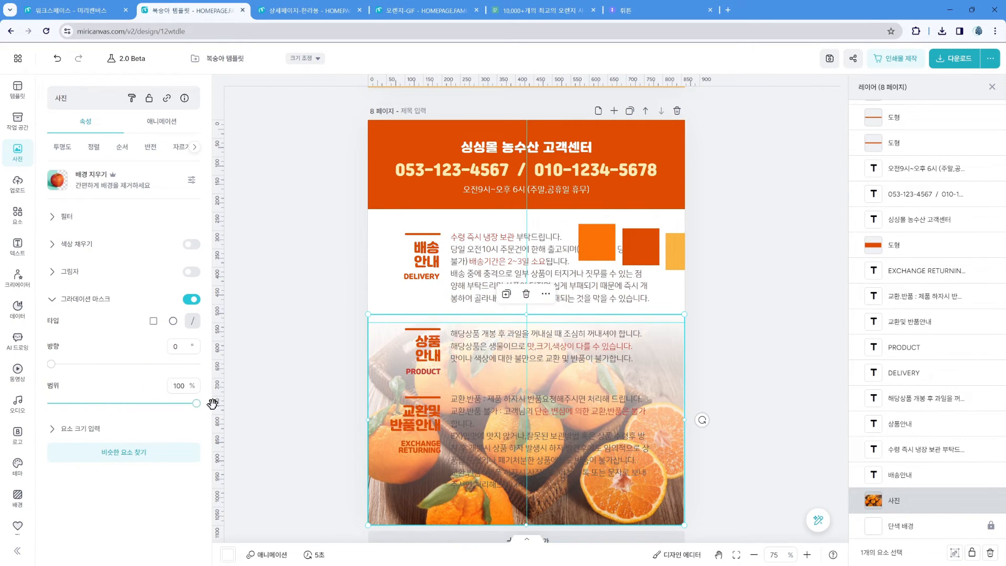
click(62, 146)
click(152, 199)
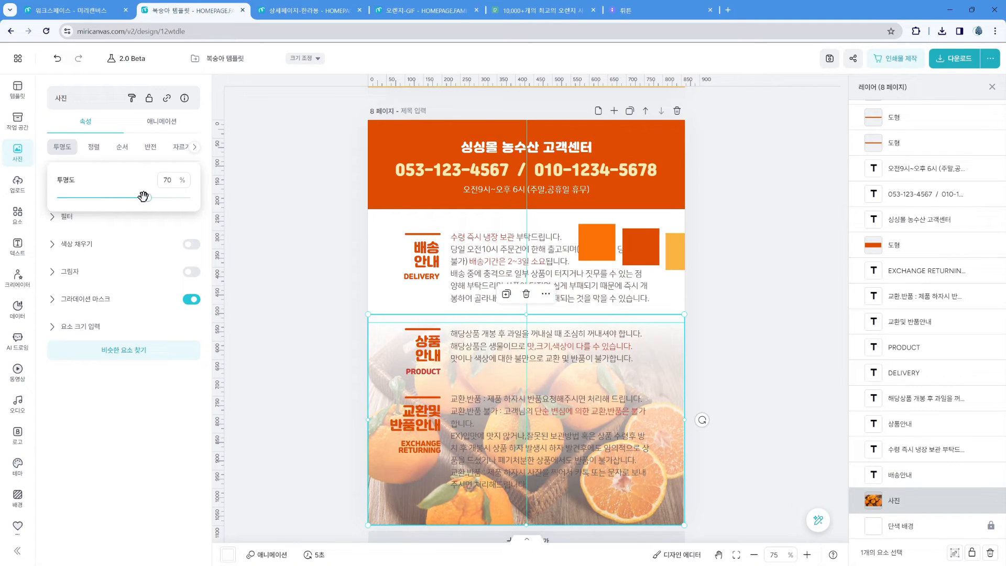
click(276, 249)
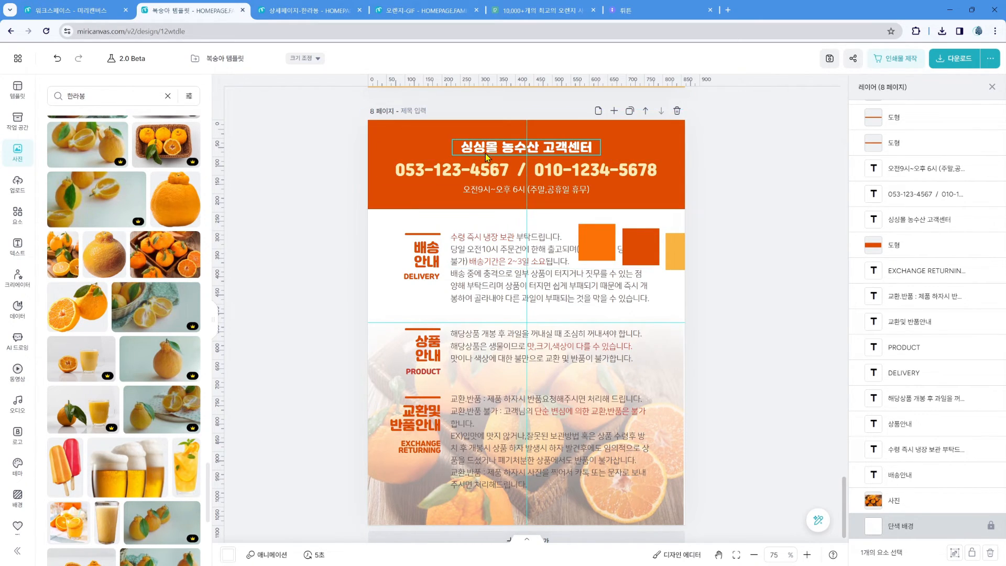
Step: Switch to Pexels, search its videos for 오렌지 and download the close-up clip of cut orange halves
click(554, 13)
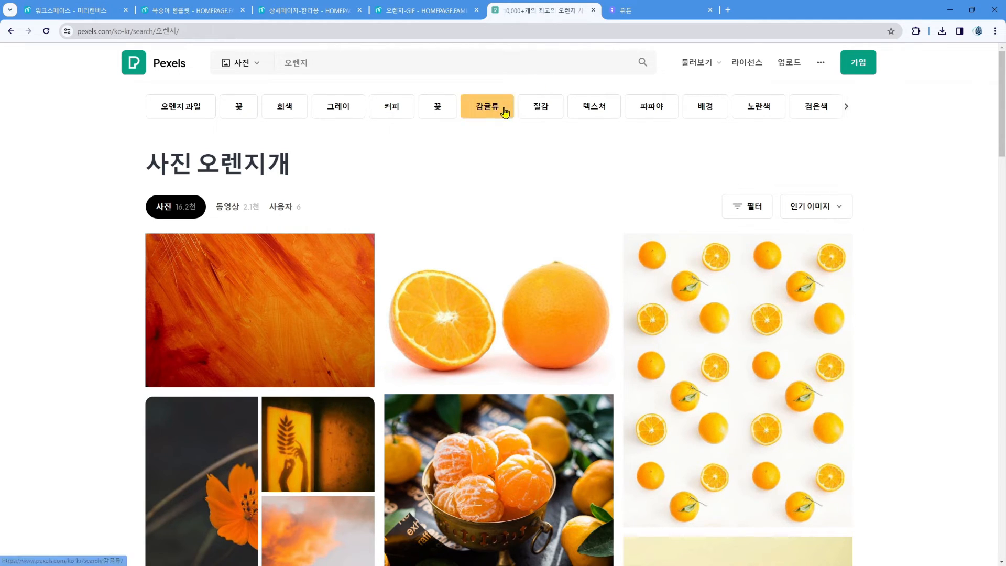
click(332, 65)
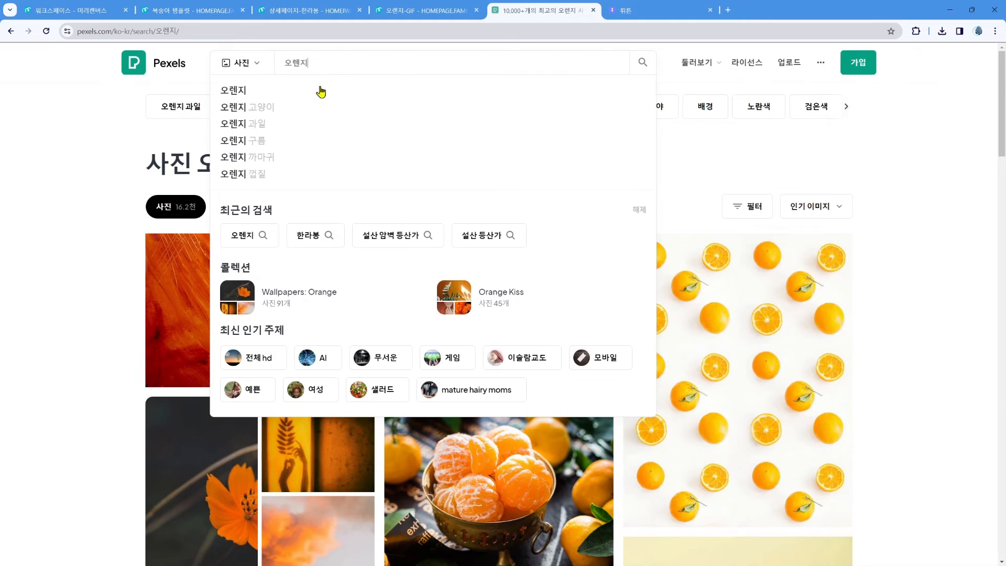
click(112, 135)
click(251, 64)
click(252, 109)
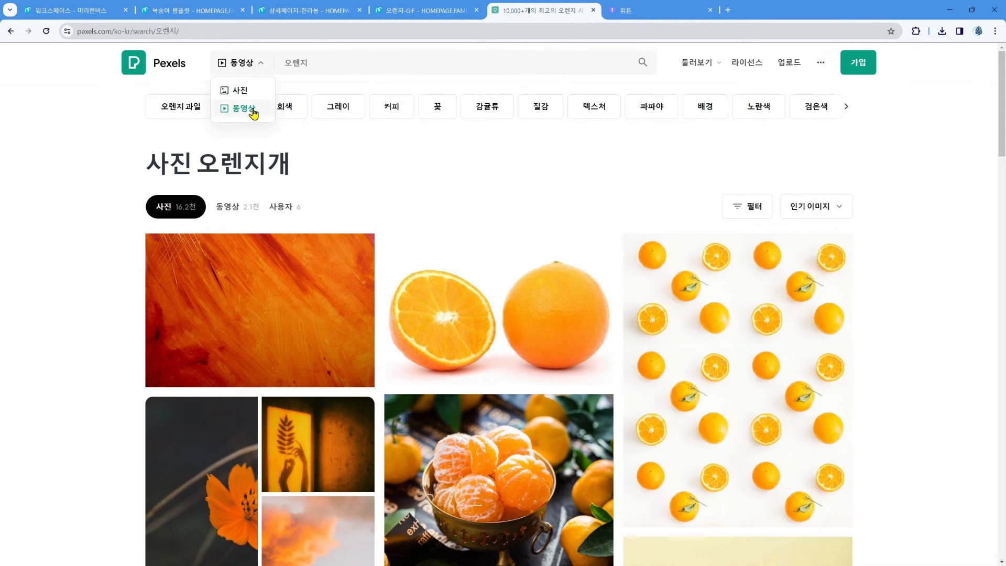
click(524, 68)
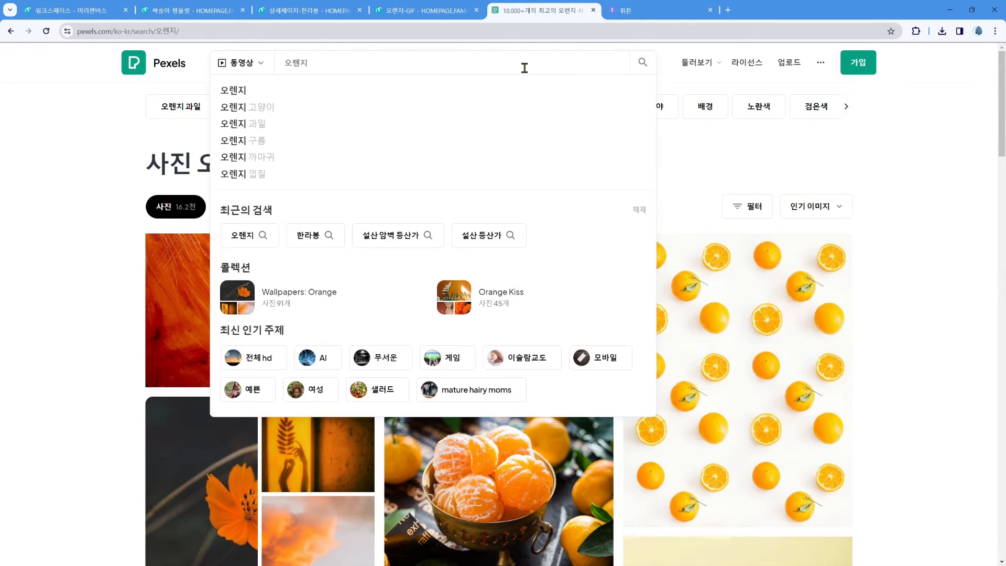
key(Return)
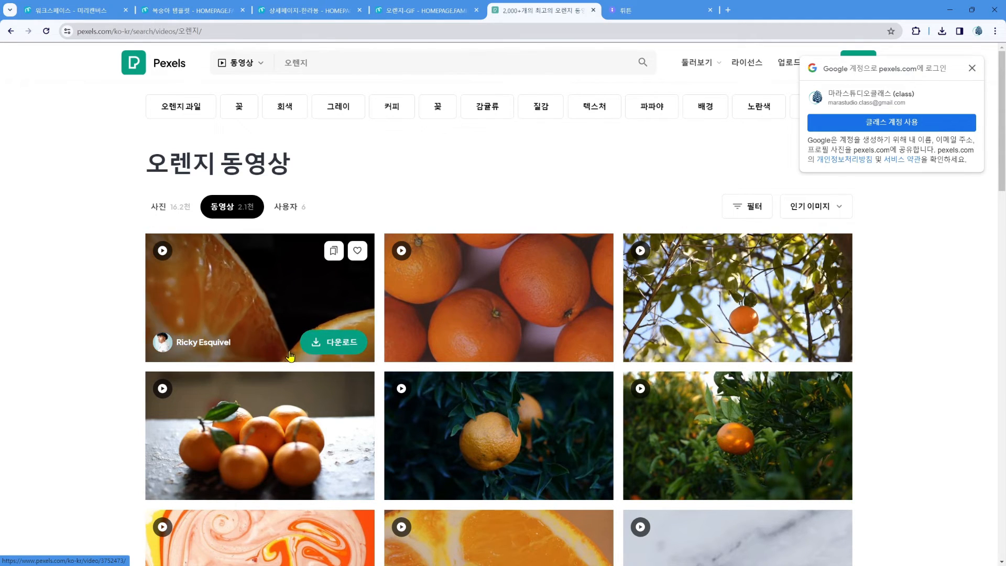
click(342, 347)
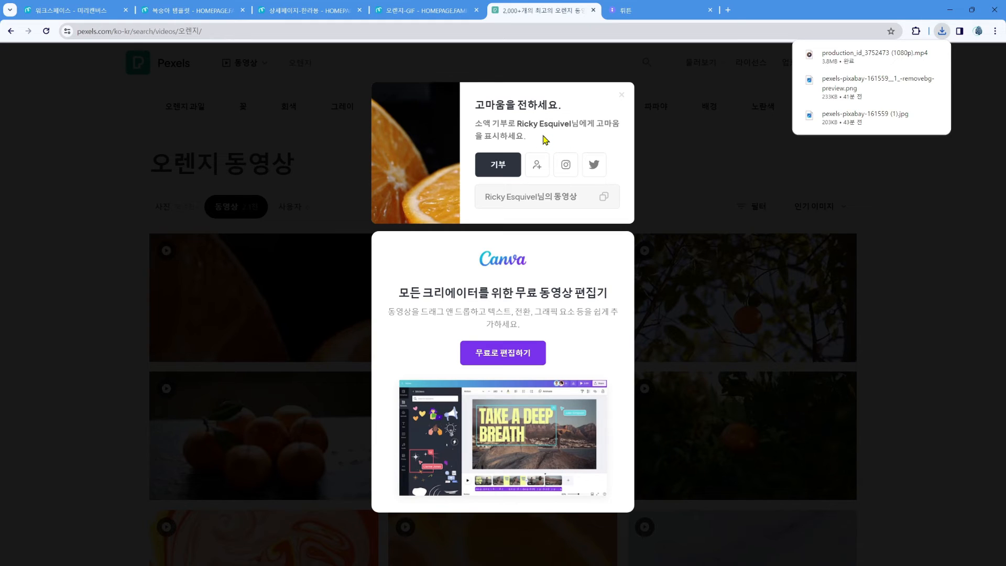
click(761, 162)
Step: Close the 오렌지-GIF design, return to 상세페이지-한라봉 and create a new 860 × 500 px design from there
click(386, 15)
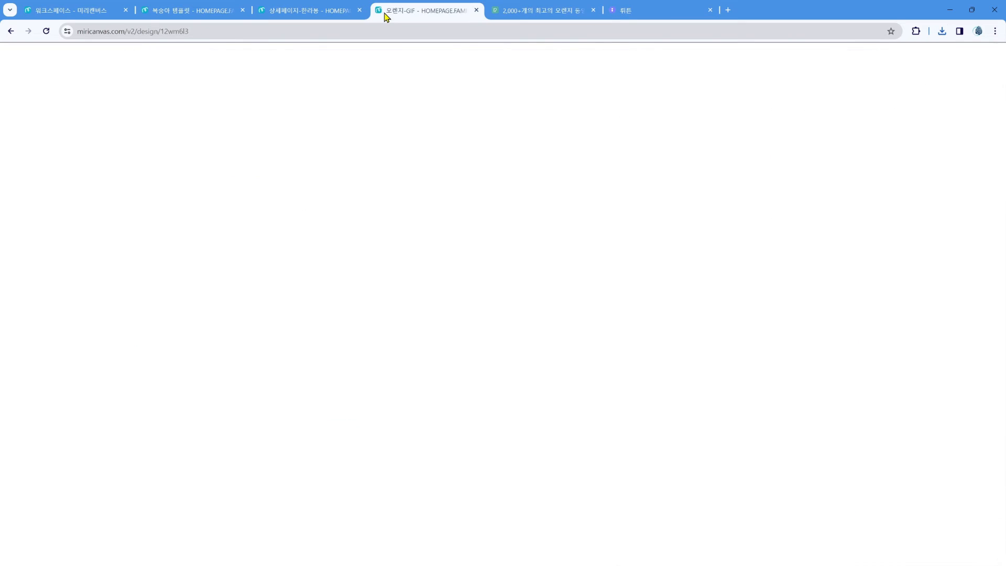
click(476, 9)
click(280, 11)
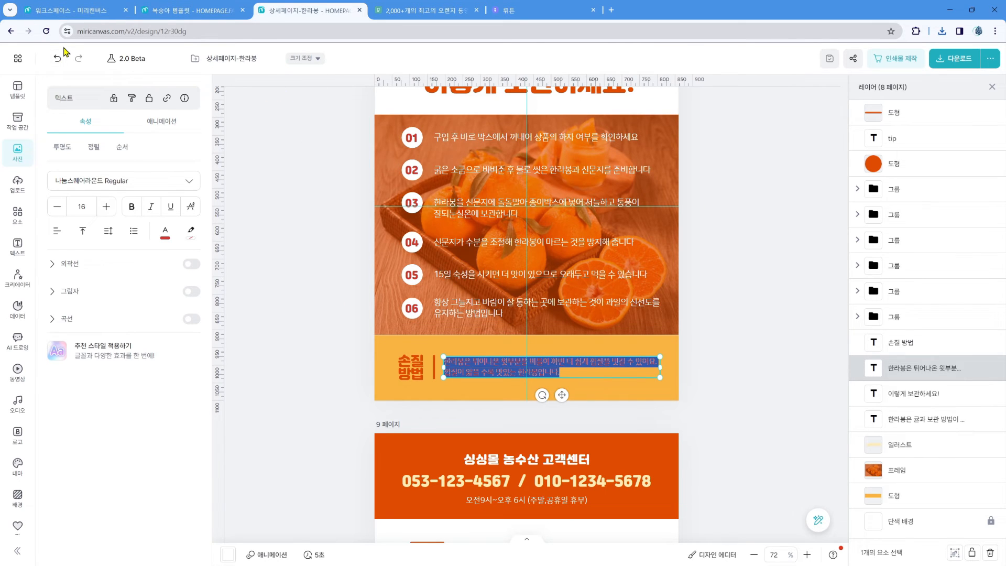
click(791, 340)
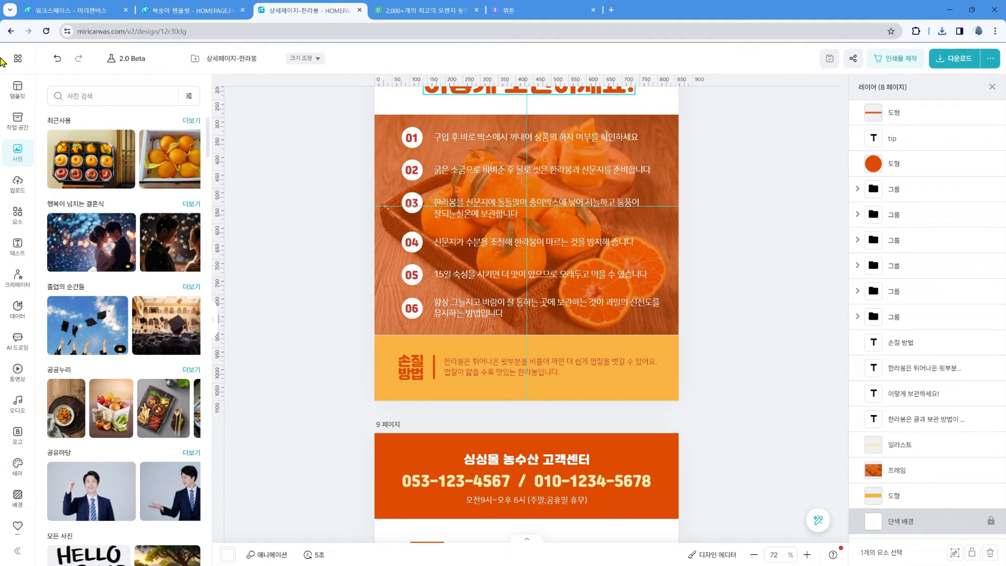
click(19, 61)
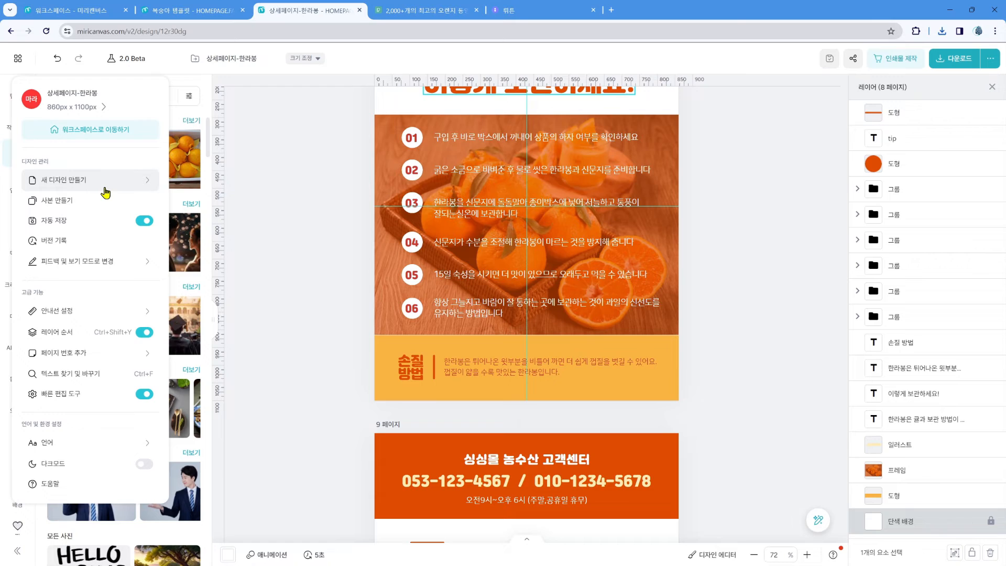
mouse_move(105, 193)
click(229, 238)
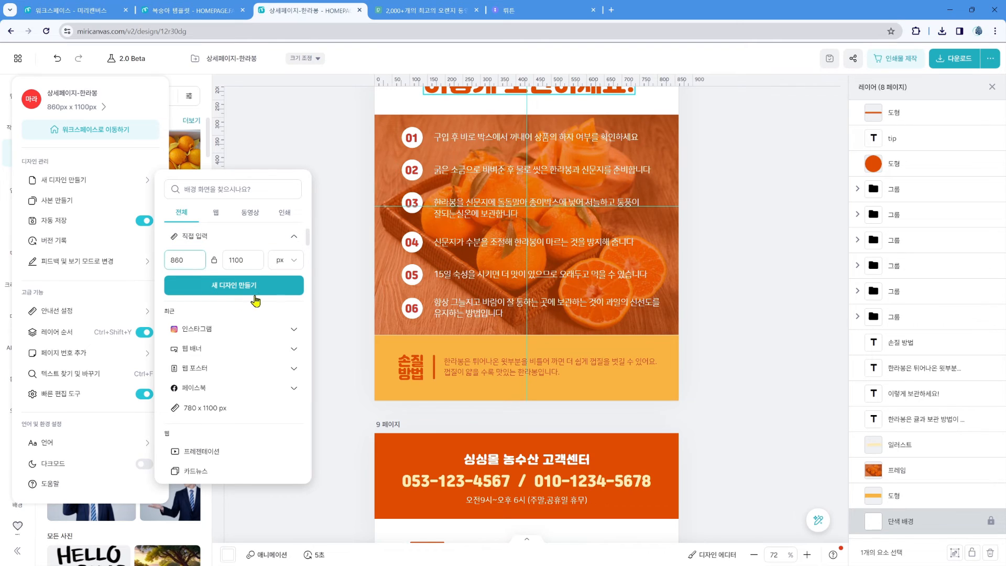
click(227, 262)
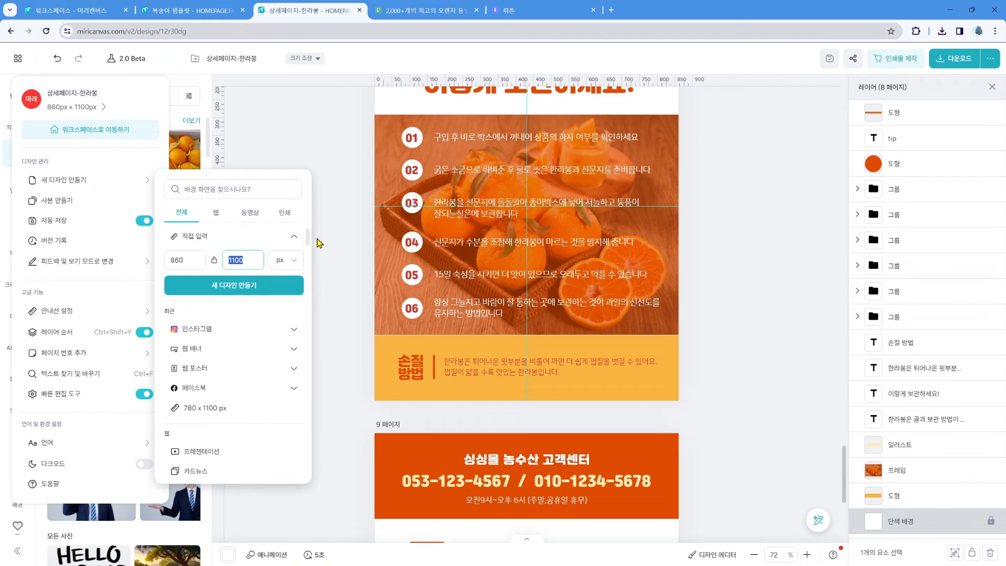
text(500)
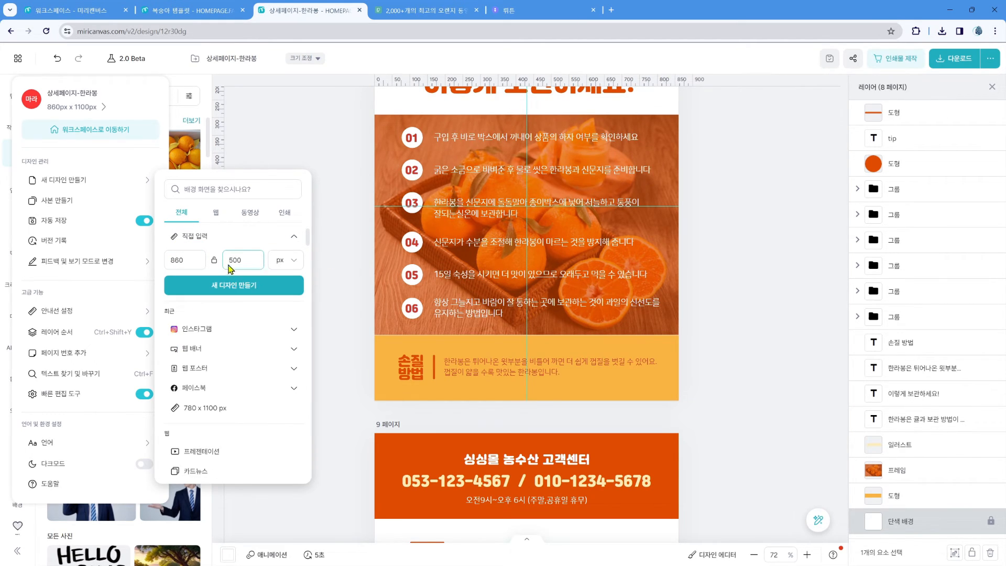
click(246, 290)
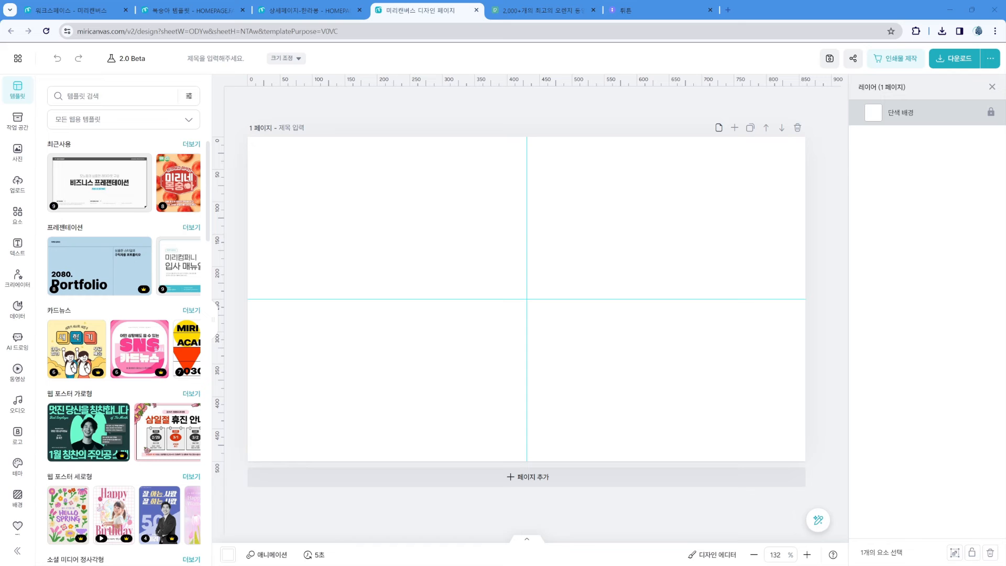
Step: Upload the downloaded orange video and enlarge it to cover the whole page of the new design
drag(1005, 281, 544, 285)
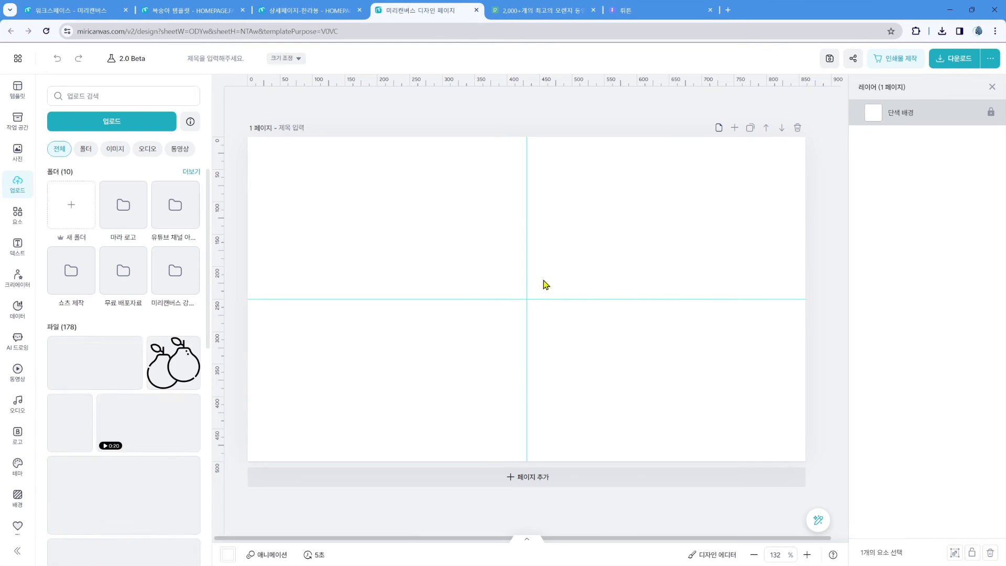
drag(430, 244, 232, 149)
drag(624, 353, 796, 487)
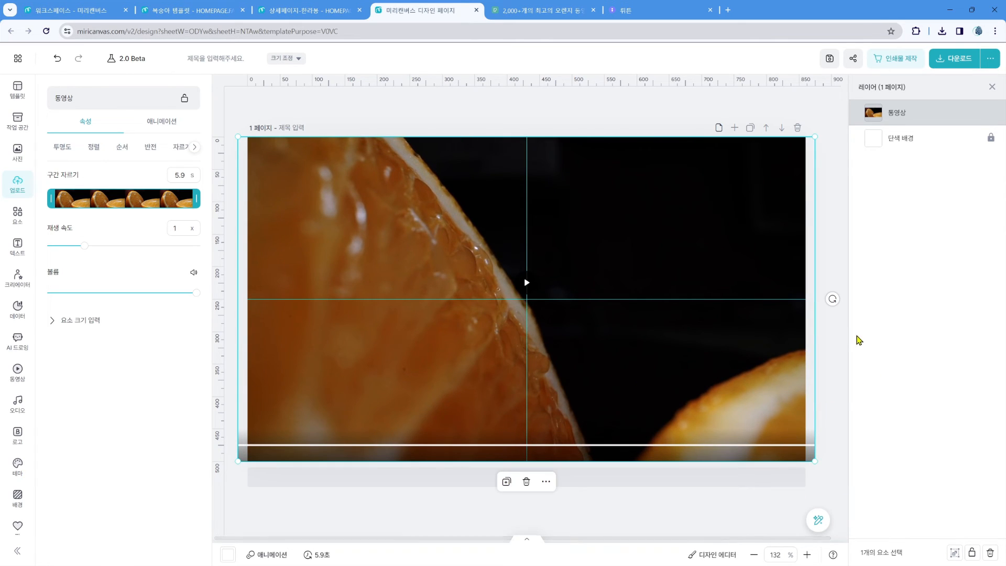
Step: Preview the orange video's playback on the page
click(820, 349)
click(526, 288)
click(526, 284)
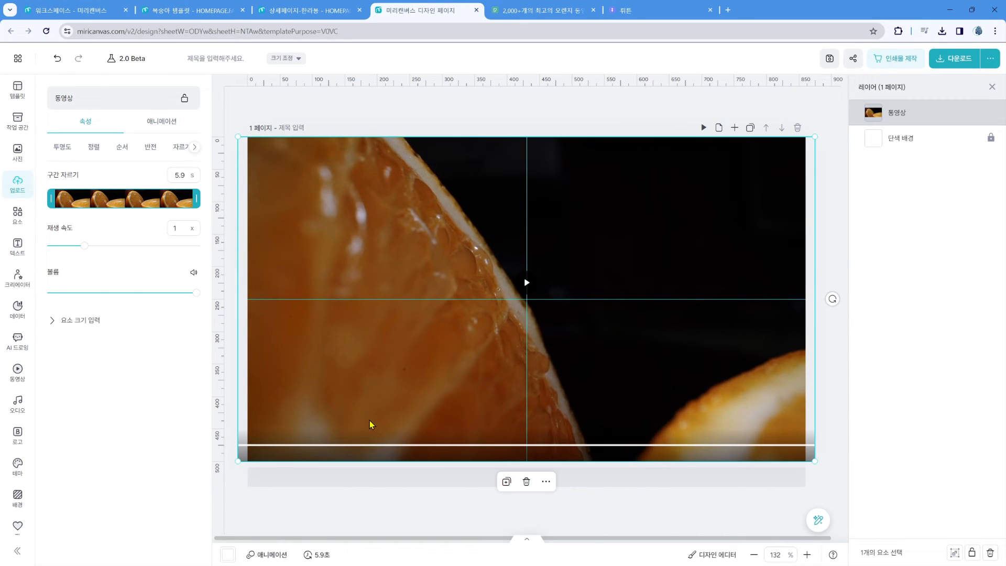
click(483, 114)
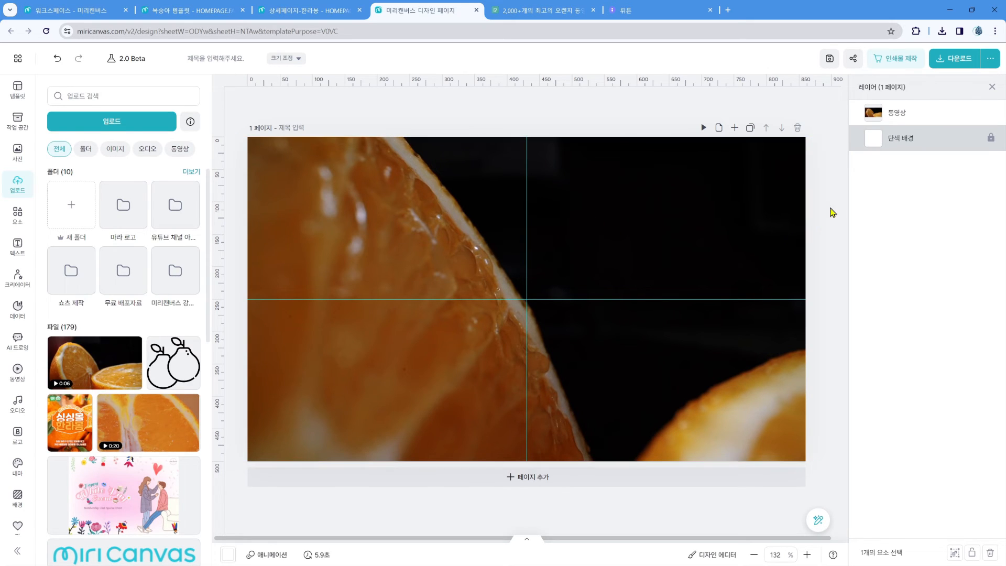
Step: Choose GIF as the video download format and read the help on file formats and maximum sizes
click(966, 63)
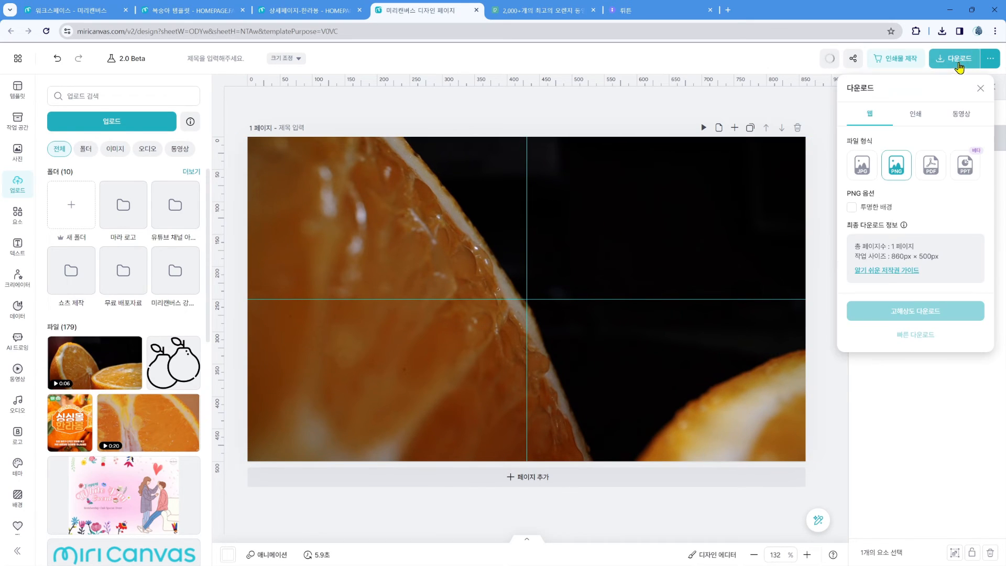
click(952, 123)
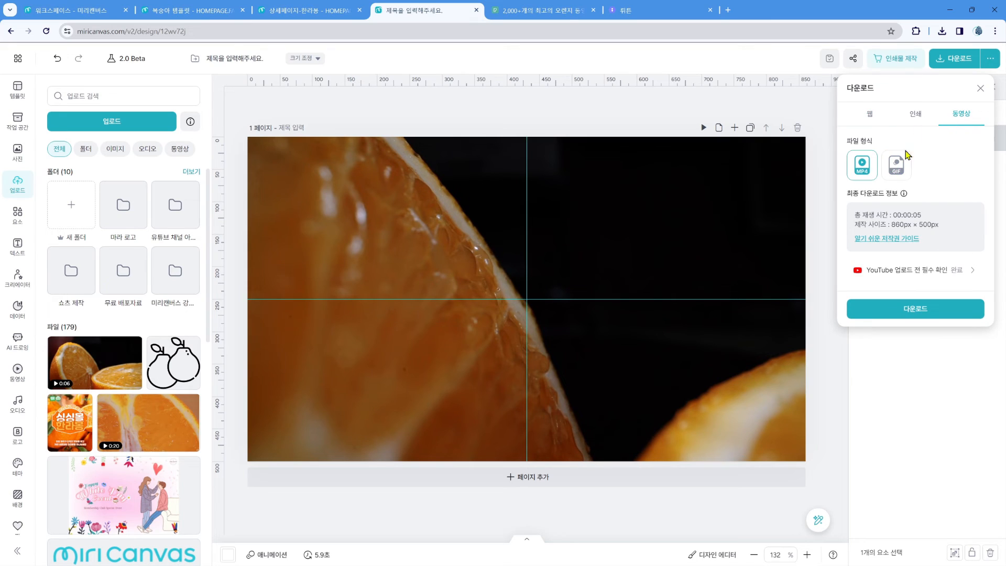
click(896, 167)
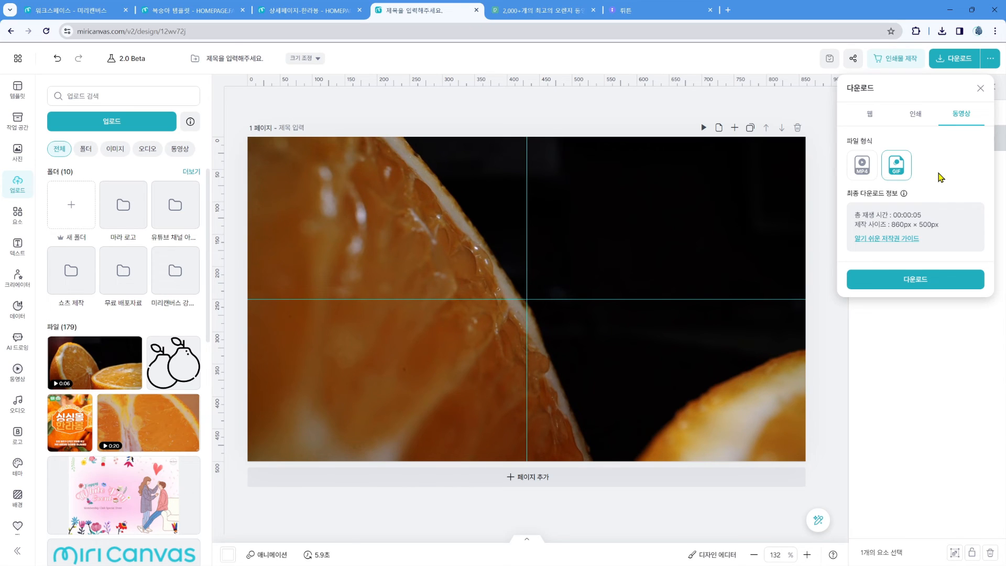
click(904, 194)
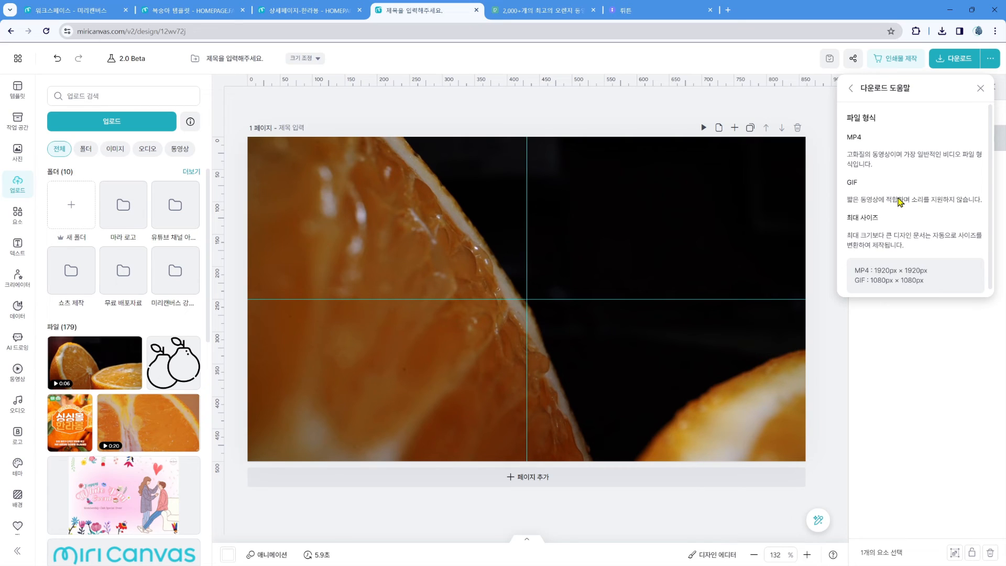
click(851, 89)
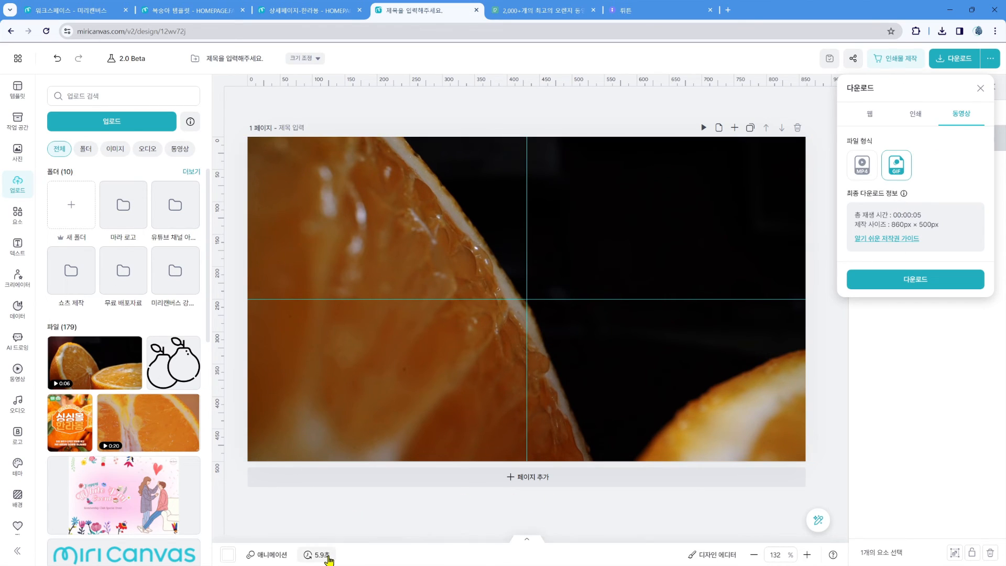
Step: Check the page's playback time, the orange clip's trim length and the GIF download information
click(317, 555)
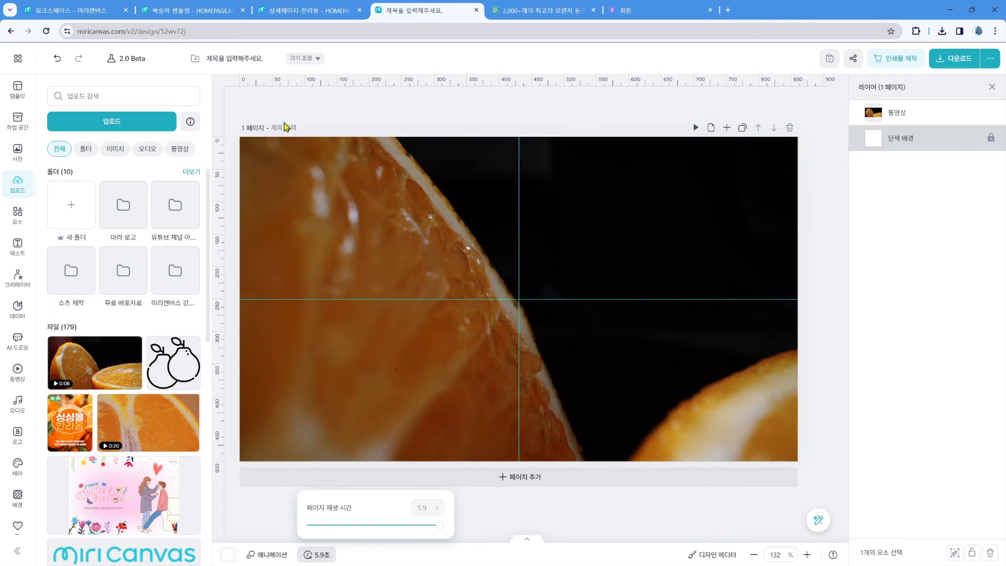
click(270, 144)
drag(186, 175, 173, 174)
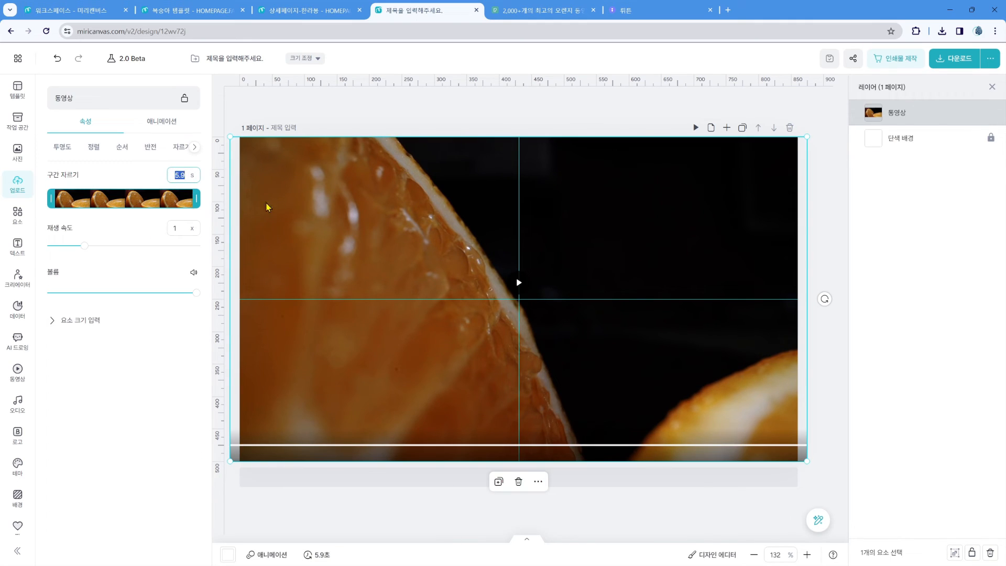
click(294, 225)
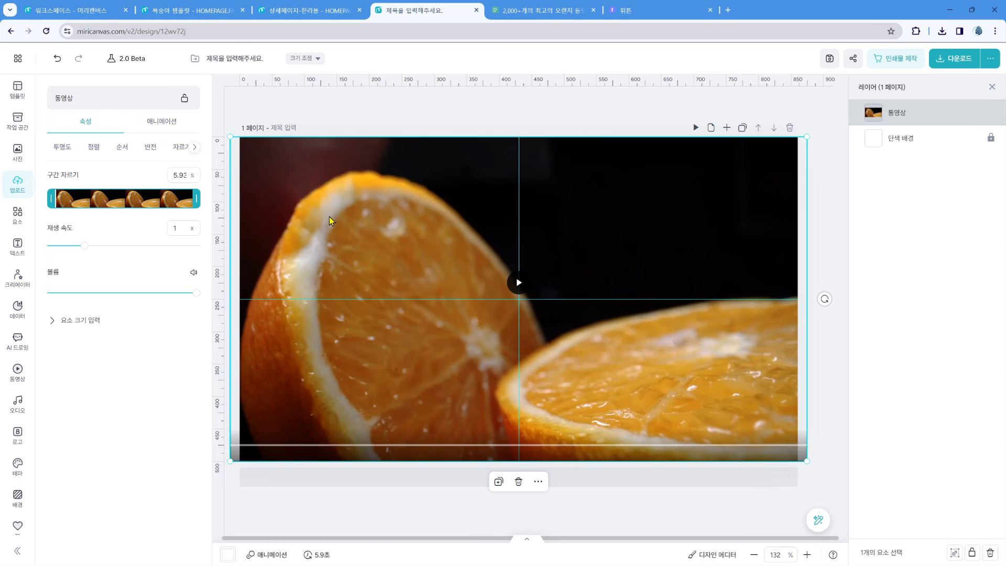
click(972, 67)
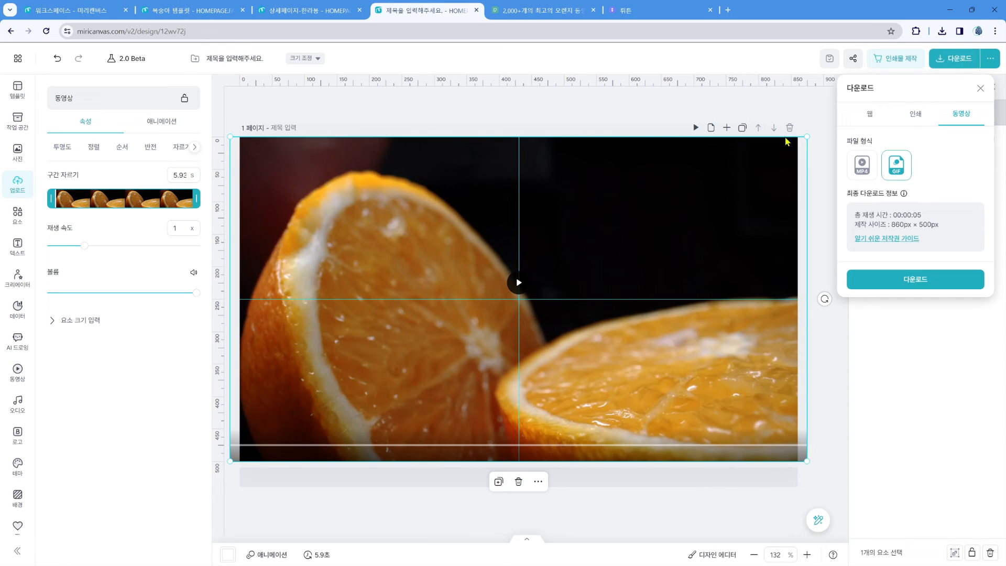
click(604, 132)
Step: Add a blank second page below the orange video page
click(493, 478)
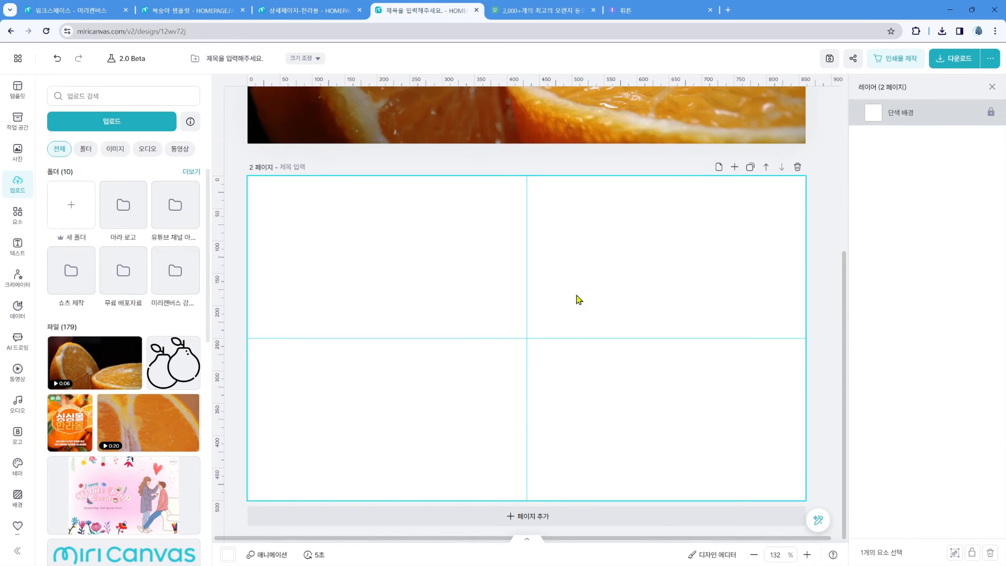
Step: Delete the blank page and duplicate the orange video page as page 2
drag(584, 124, 589, 480)
scroll(647, 393, up, 1)
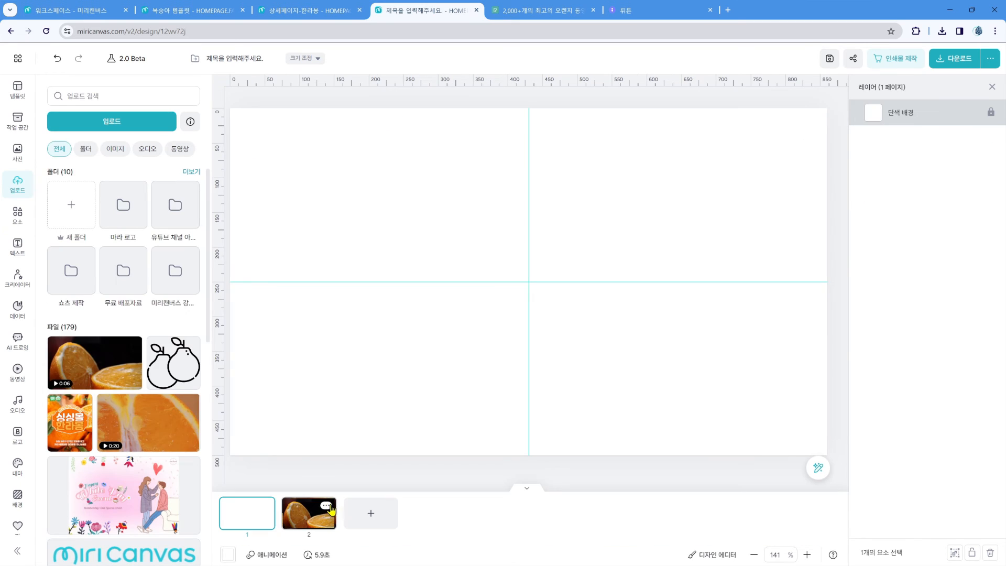
click(328, 506)
click(395, 457)
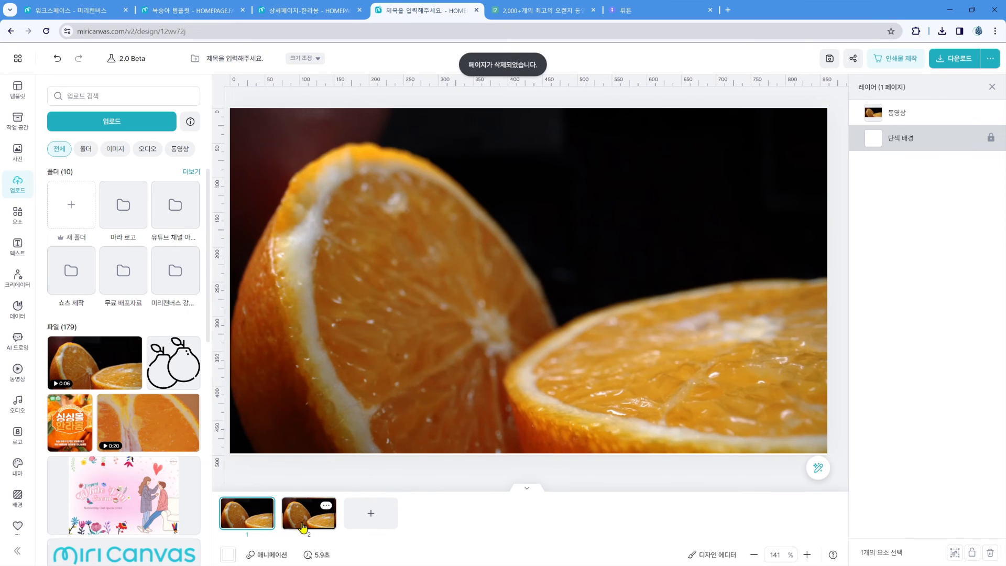
click(324, 523)
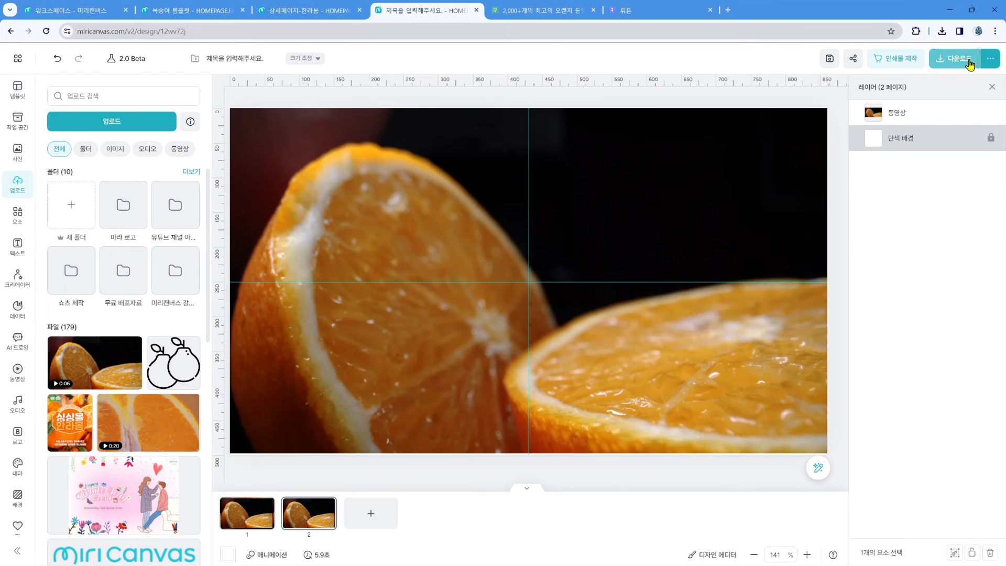
Step: Check the GIF download information for both pages and delete the duplicated second page
click(967, 59)
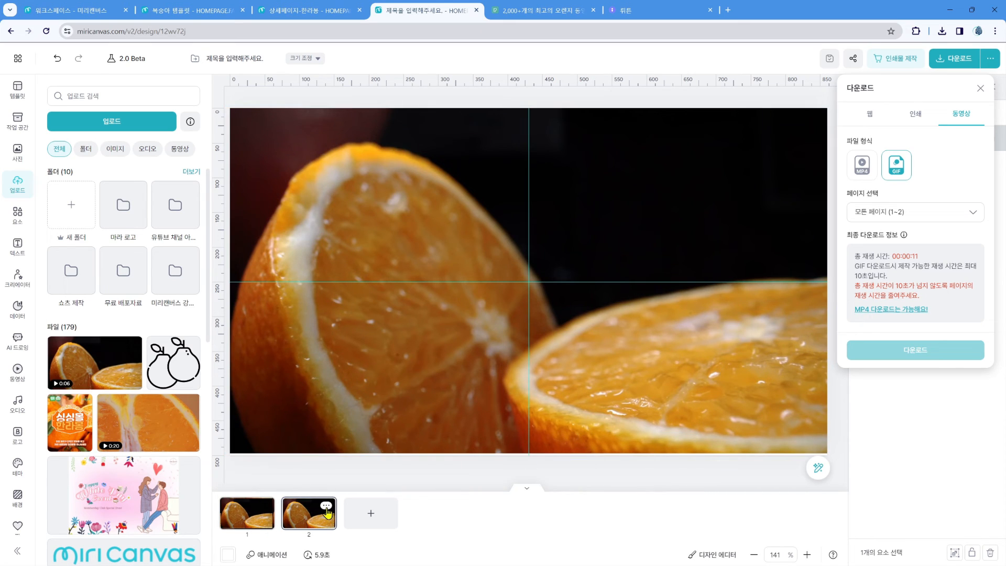
click(326, 506)
click(367, 482)
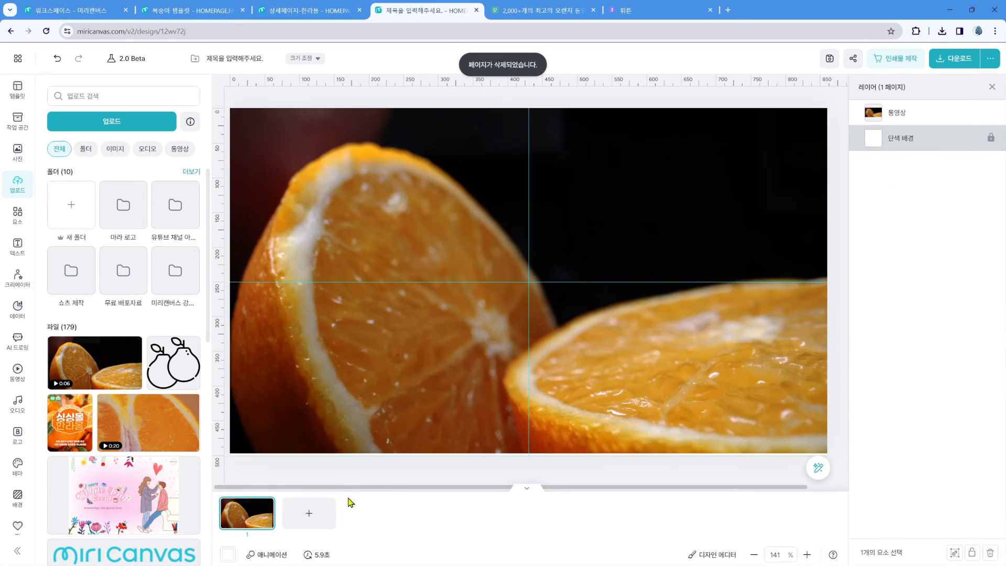
click(492, 421)
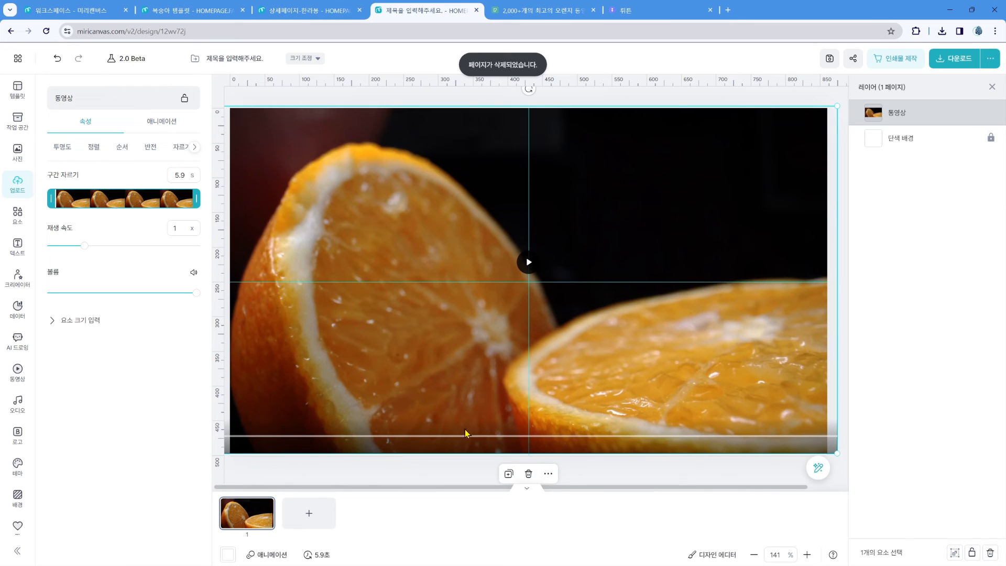
click(606, 94)
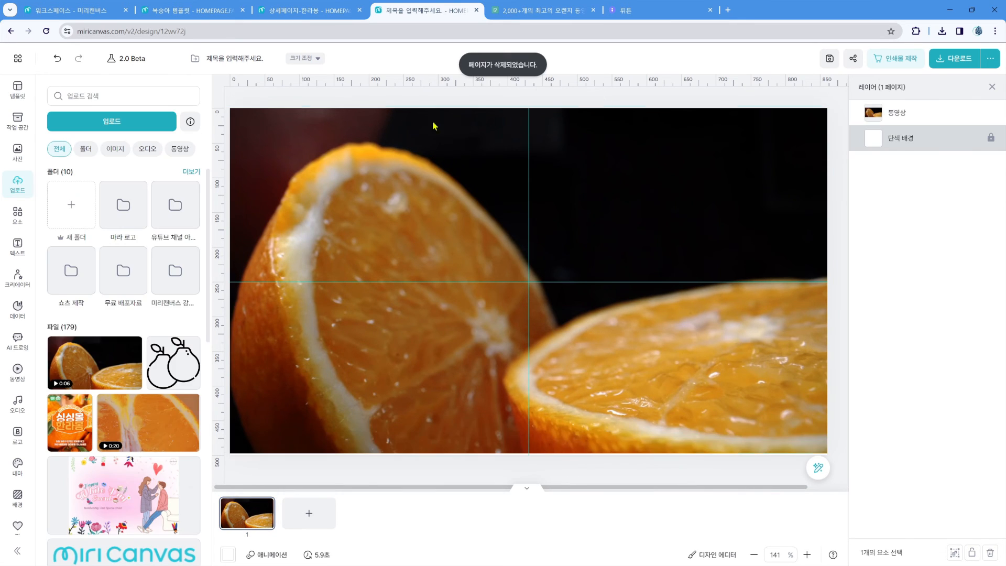
Step: Copy the 싱싱몰 and 한라봉 title texts from page 2 of the 한라봉 detail page onto the orange video page
key(ctrl+shift+Tab)
scroll(363, 195, up, 20)
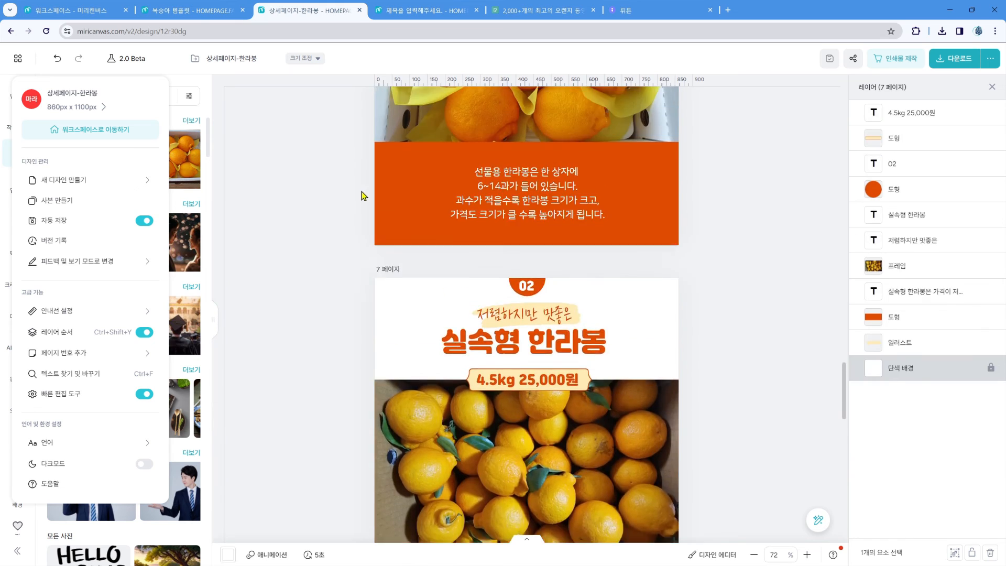
scroll(427, 263, up, 6)
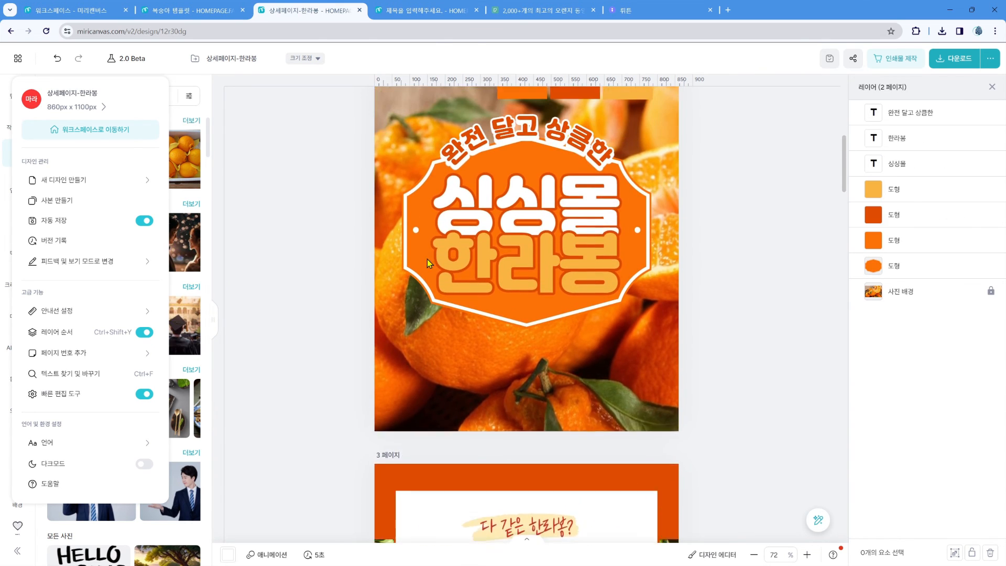
click(556, 339)
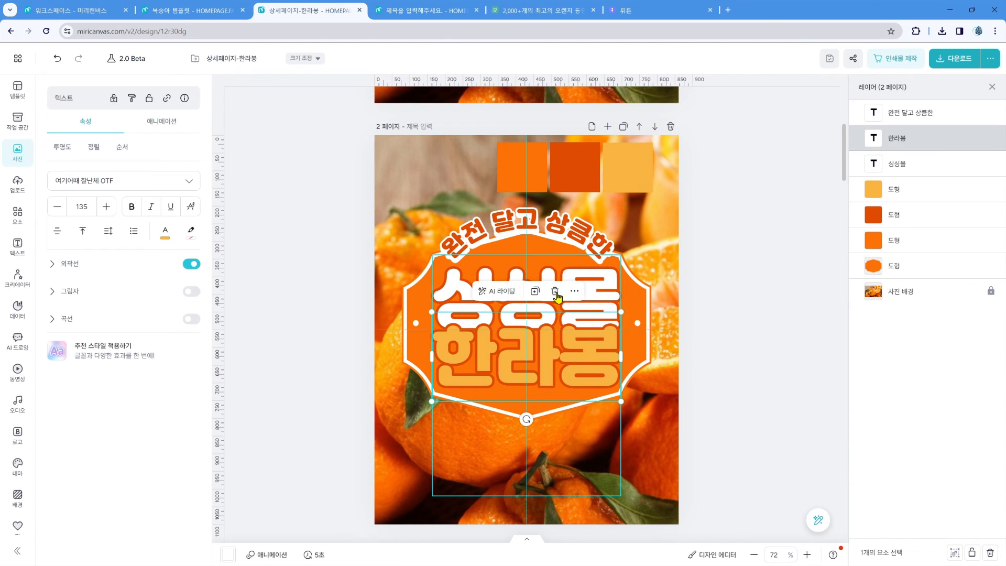
shift+click(606, 286)
click(426, 10)
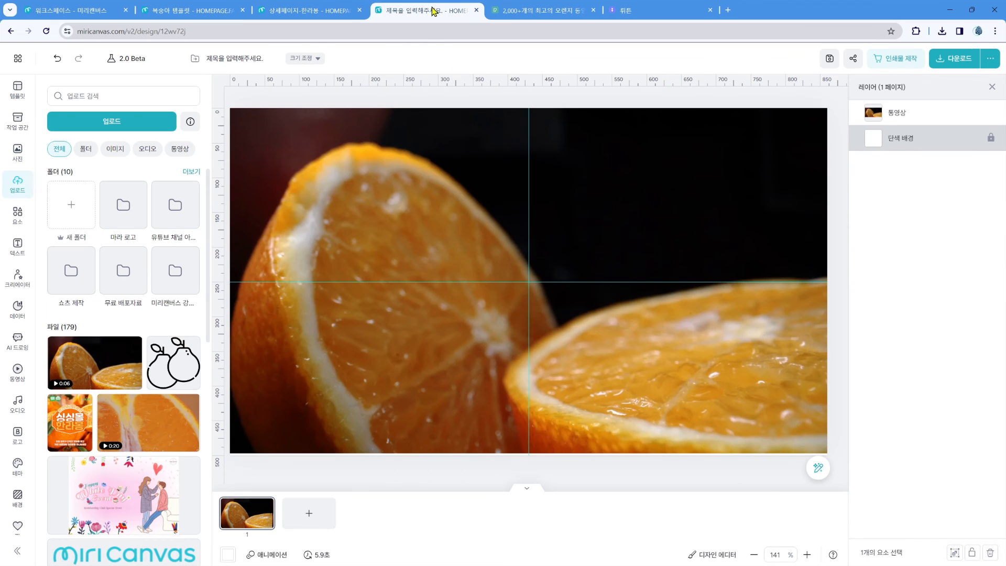
key(ctrl+v)
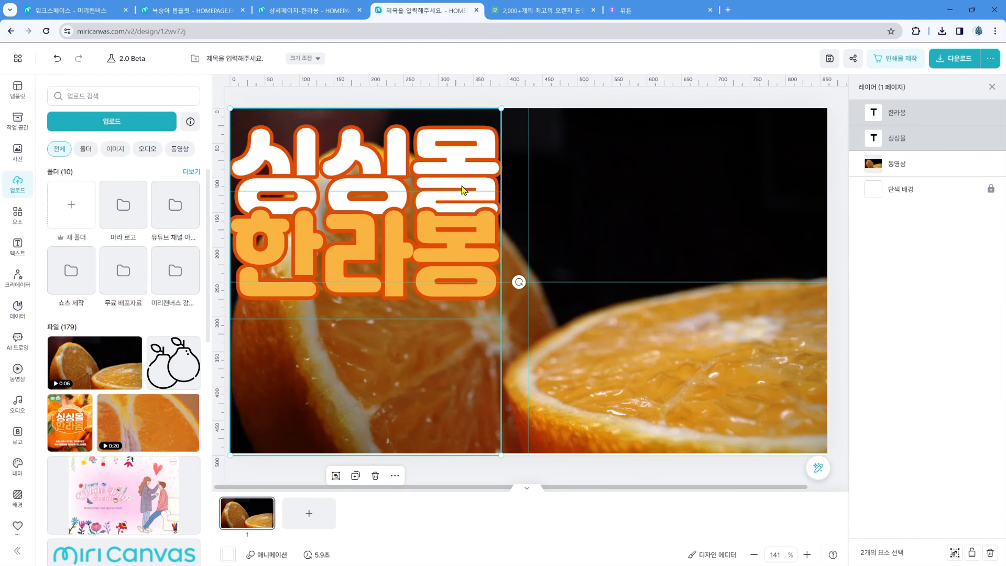
Step: Add the 꿀꺽 text style from the 효과음/감정표현 category to the orange video page
click(741, 164)
click(17, 247)
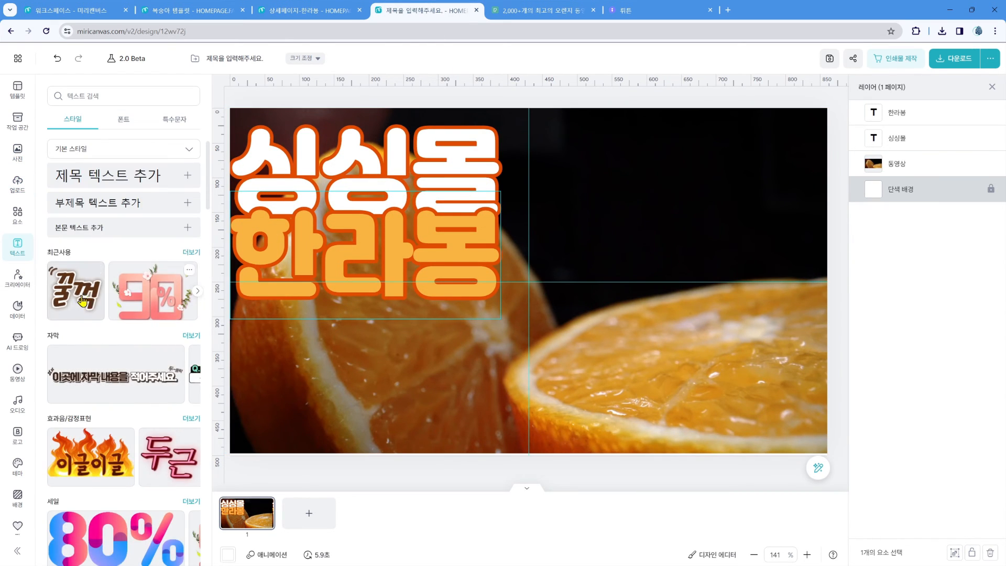
scroll(103, 294, down, 3)
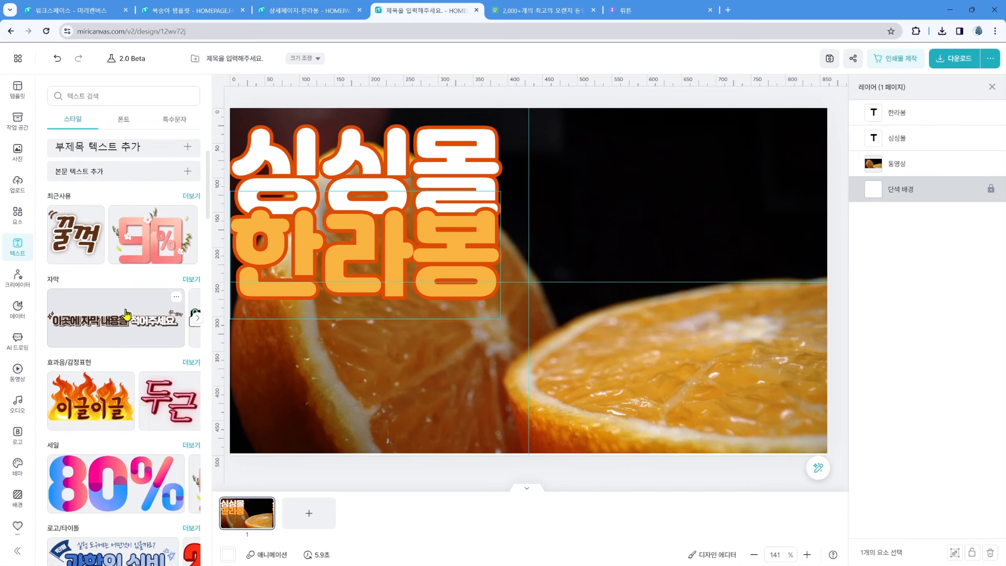
click(191, 260)
scroll(175, 412, down, 7)
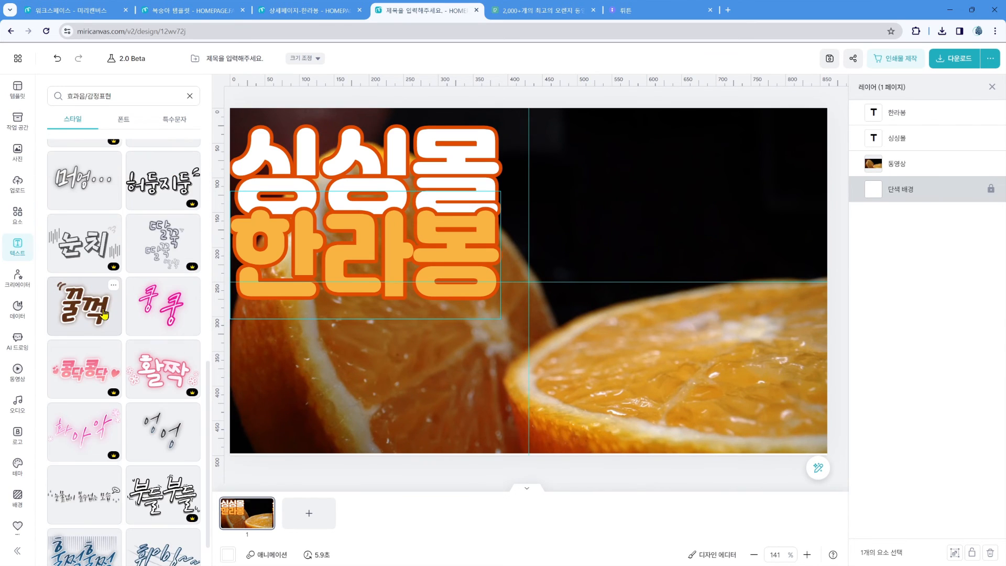
click(90, 313)
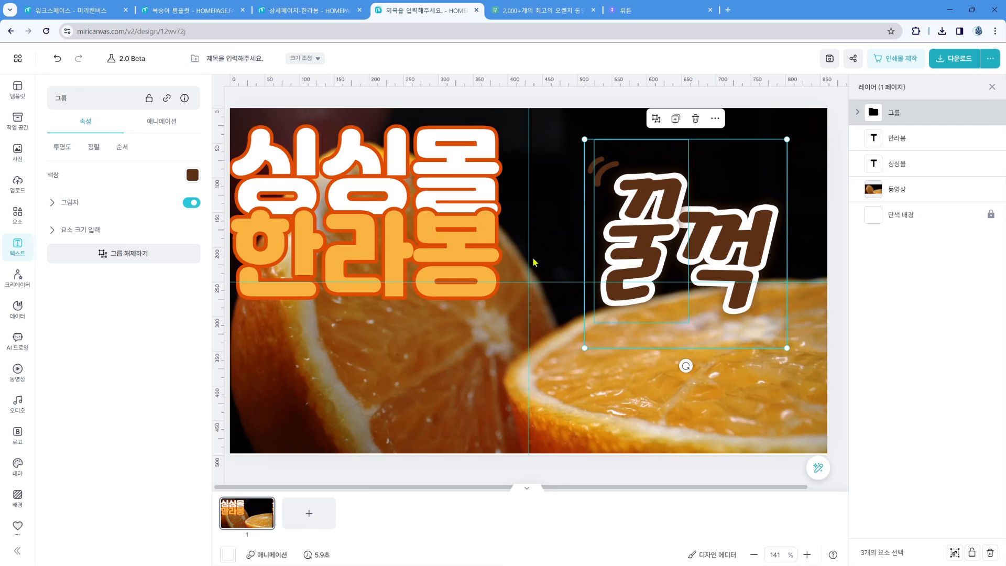
Step: Change the 꿀꺽 text's brown colour to the in-use orange-red #E04B01
click(193, 174)
click(259, 116)
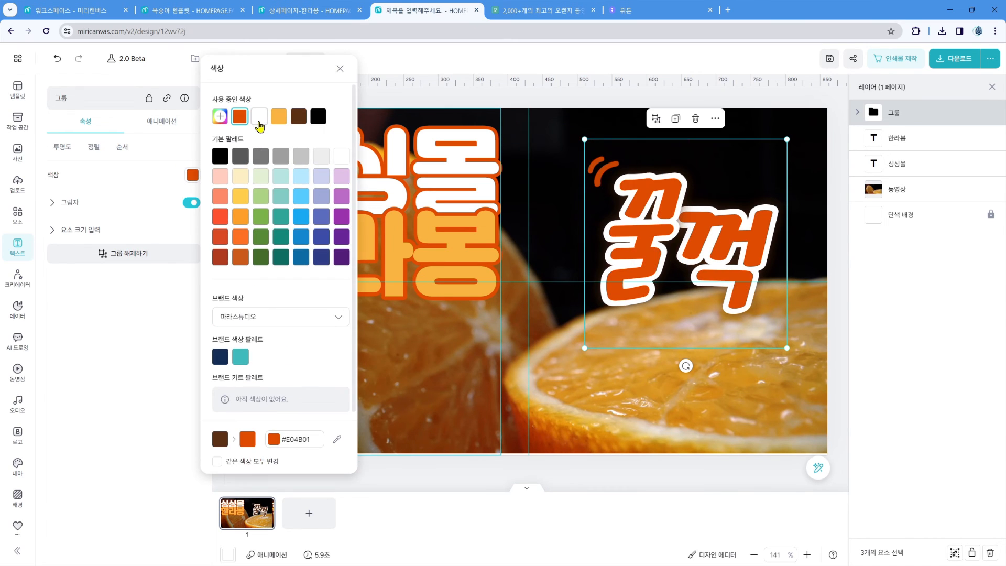
click(466, 476)
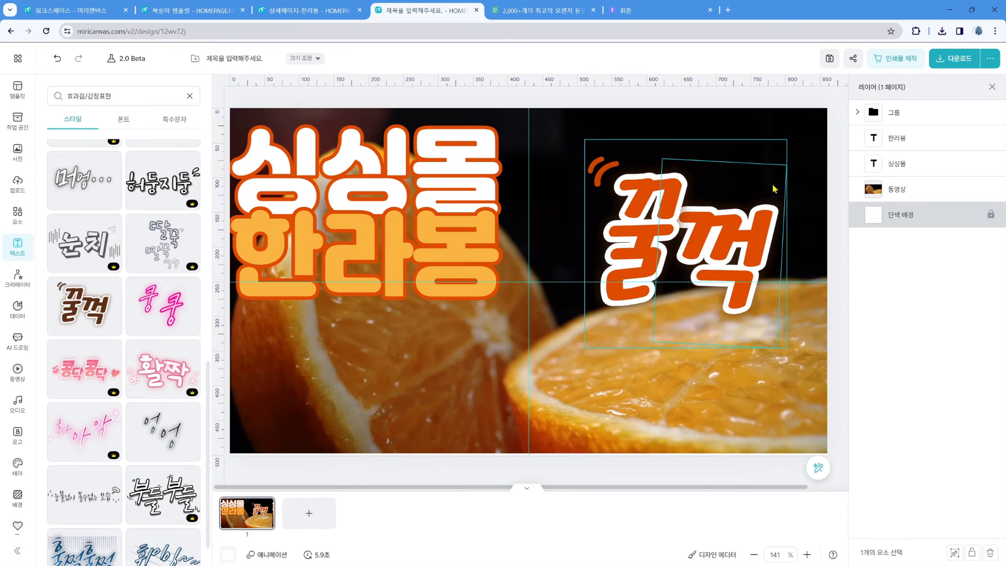
Step: Search the elements for 과즙 and add the orange juice-drop illustration above the 꿀꺽 text
click(17, 215)
click(113, 97)
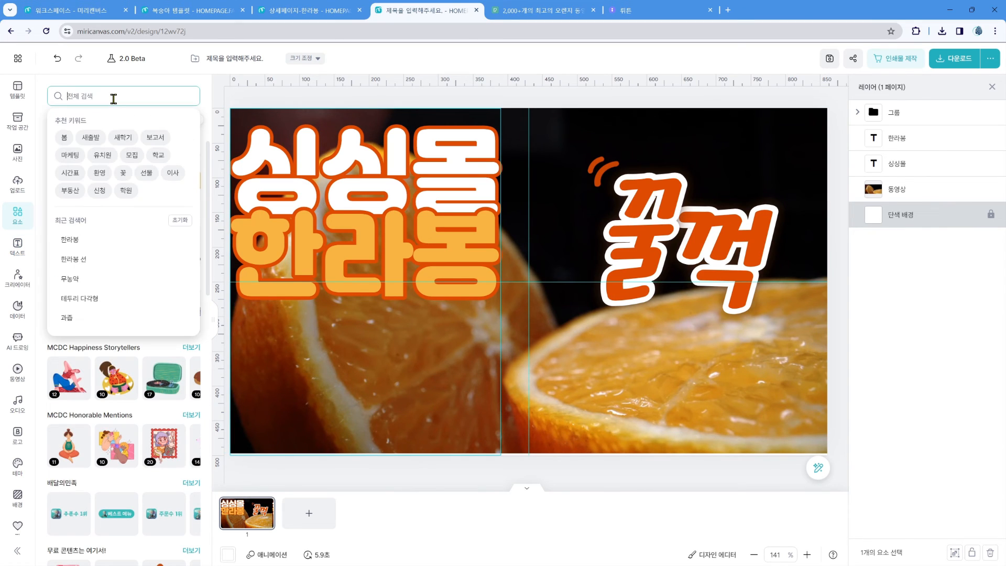
text(과즙)
key(Return)
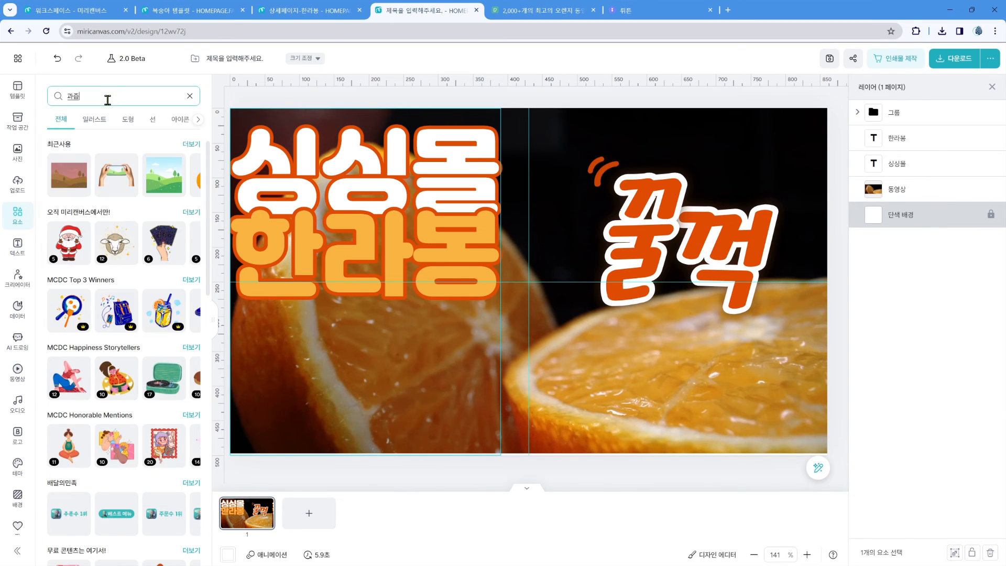
click(78, 186)
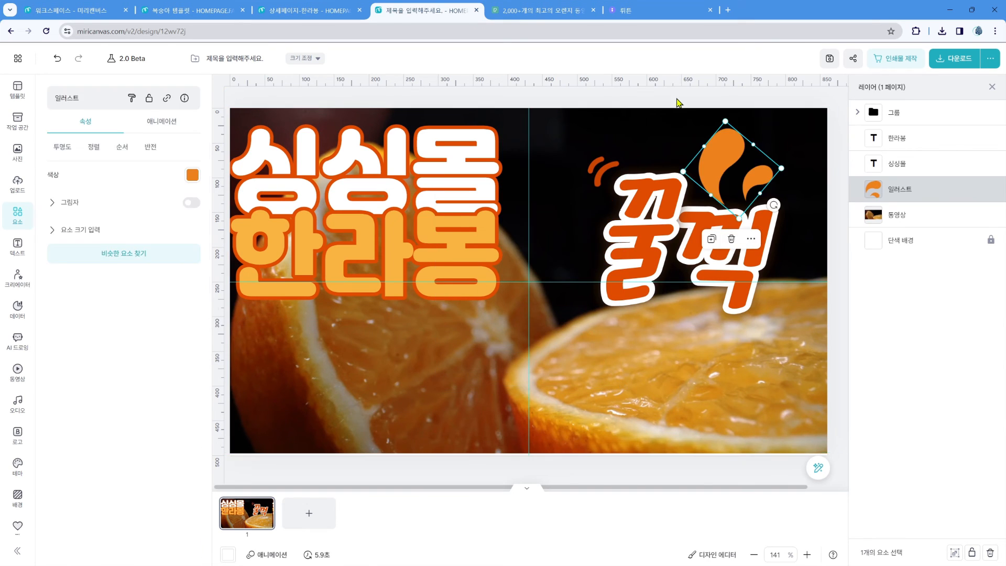
click(681, 103)
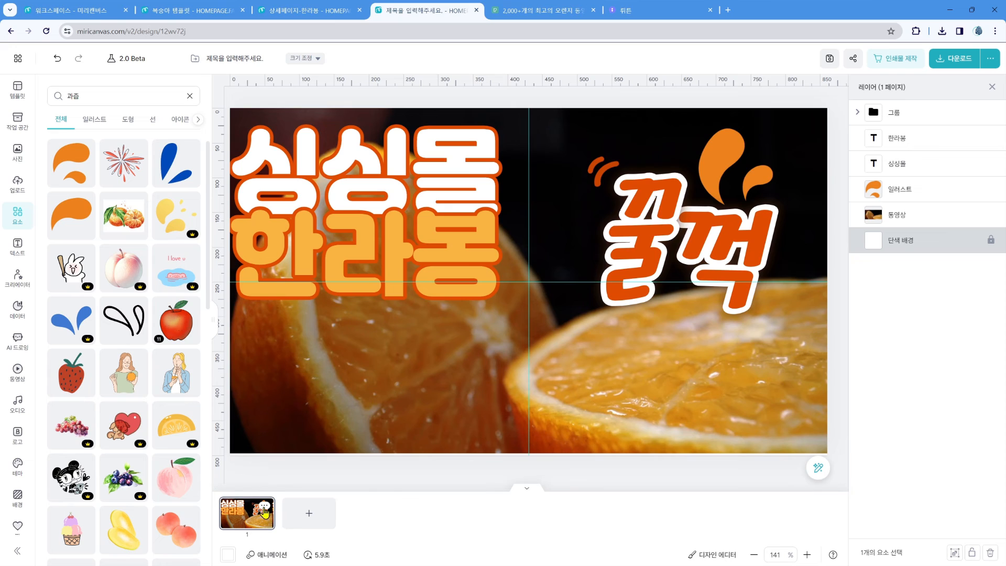
Step: Duplicate the orange video page and delete the 한라봉 text from the copy
click(265, 510)
click(291, 480)
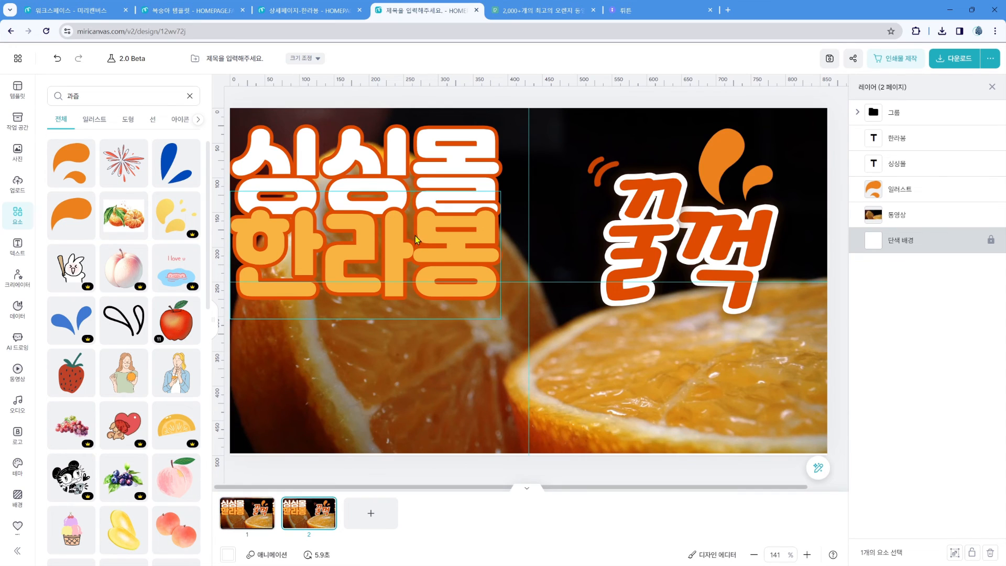
click(433, 266)
click(433, 266)
key(Delete)
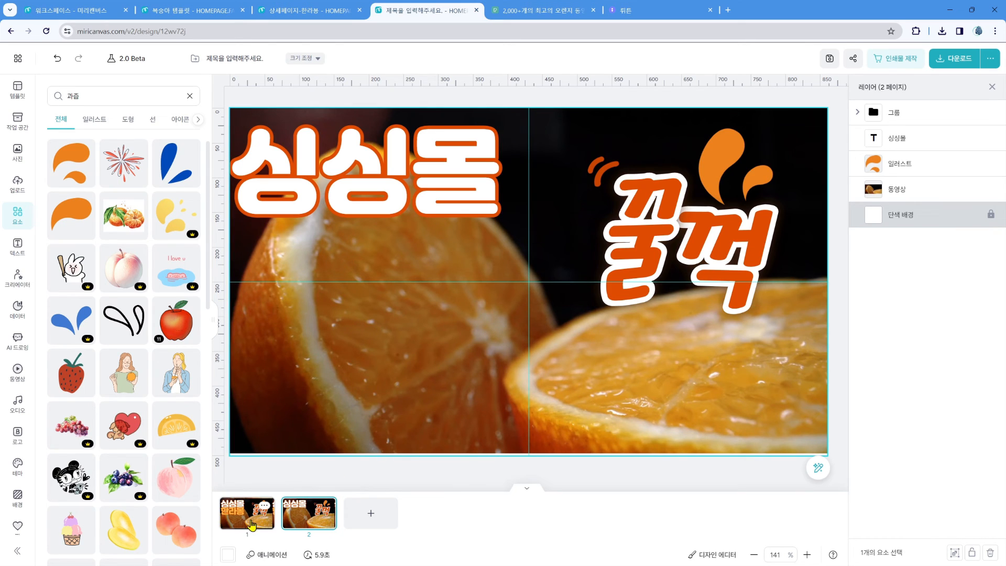
Step: Set page 1's playback time to 3 seconds and apply the 올라오기 animation to its 싱싱몰 text
click(273, 518)
click(357, 444)
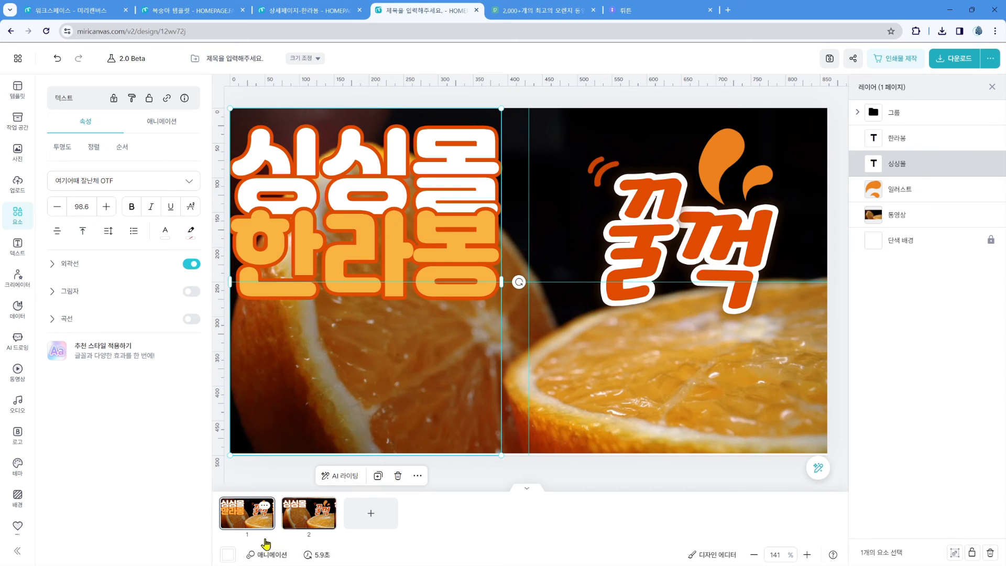
click(318, 555)
double_click(395, 180)
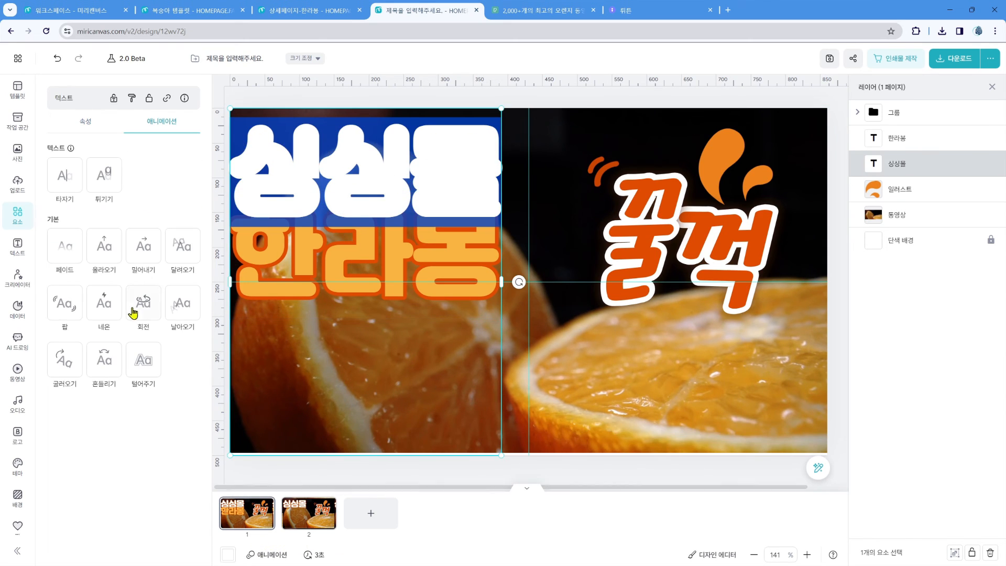
click(107, 254)
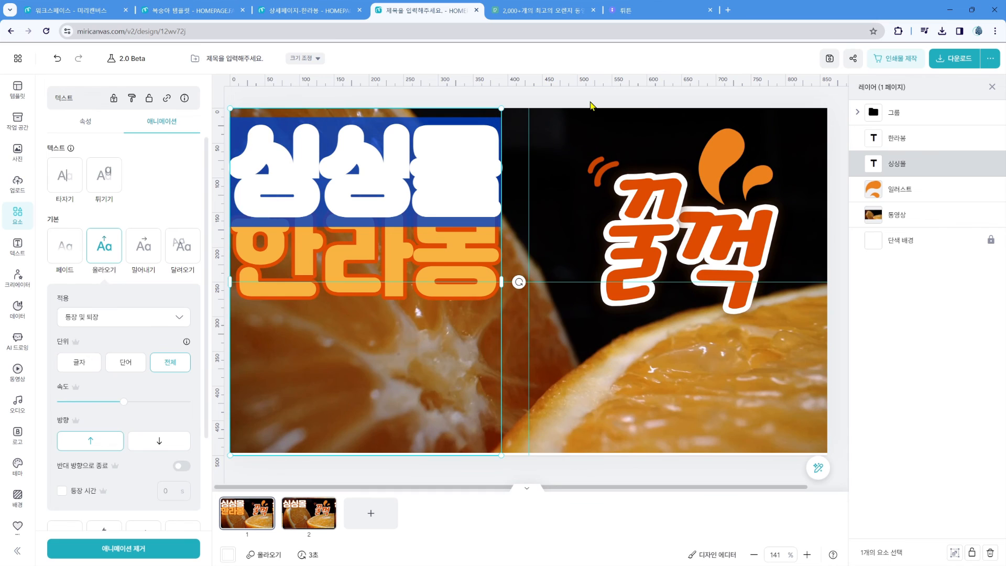
click(727, 356)
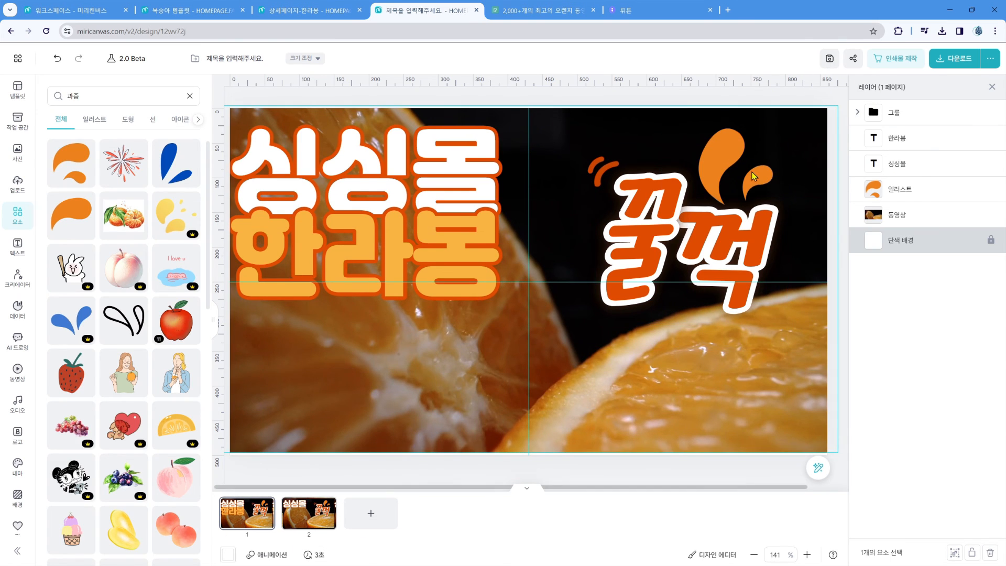
Step: Check the GIF download information, shorten page 2's playback time to 3.8 seconds and switch to the video editor view
click(955, 58)
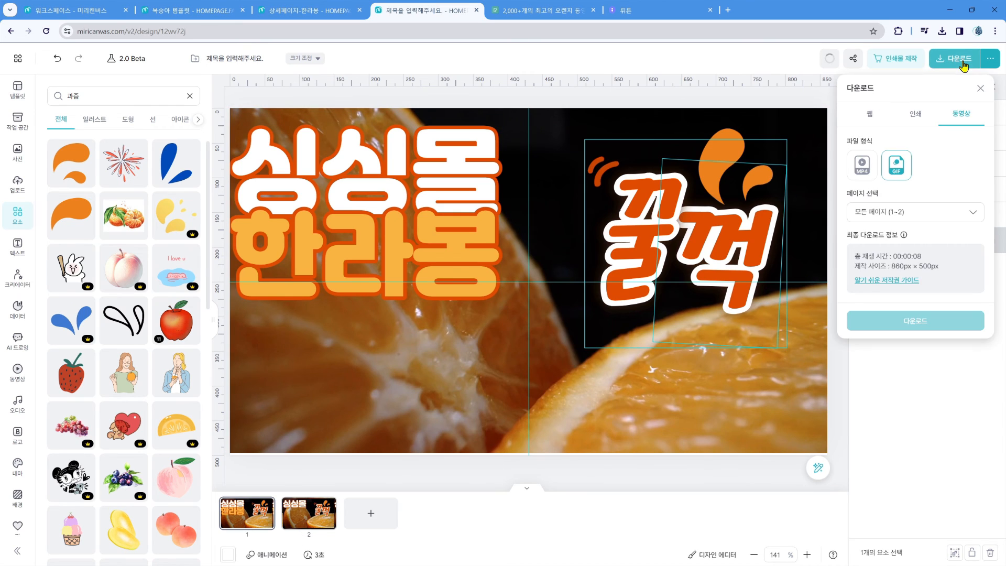
click(317, 519)
click(329, 250)
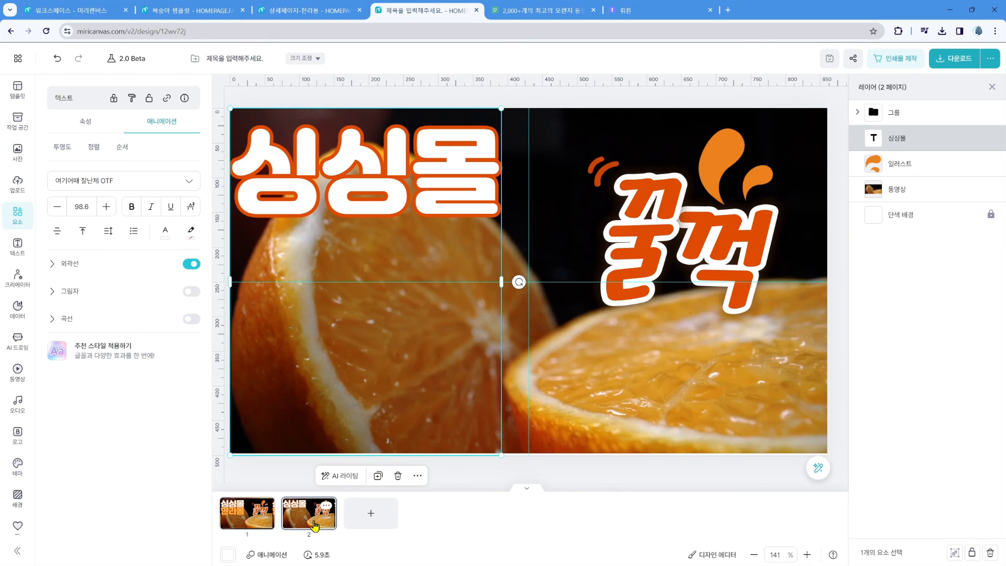
click(321, 558)
click(712, 554)
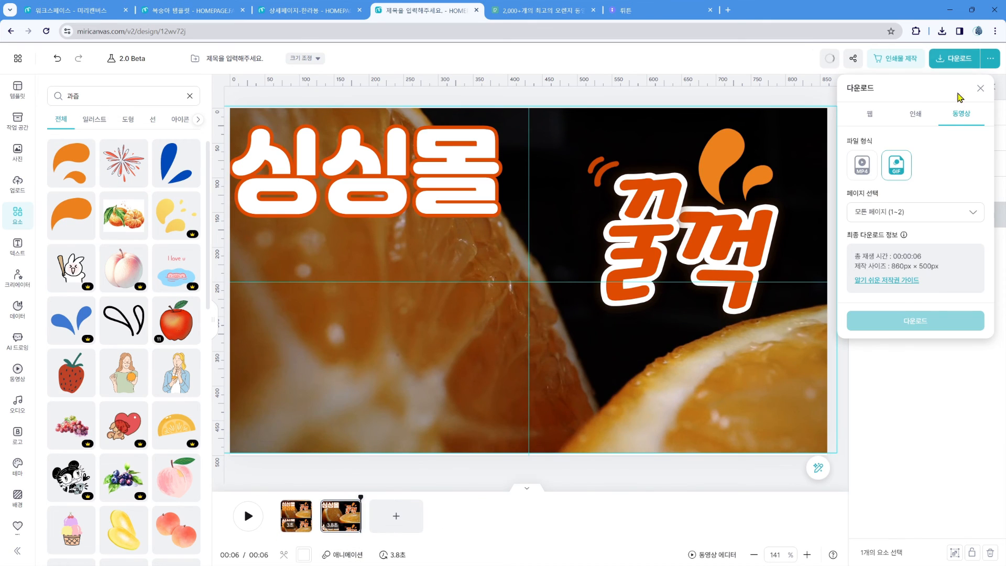
Step: Download all pages (1~2) as a GIF file
click(897, 165)
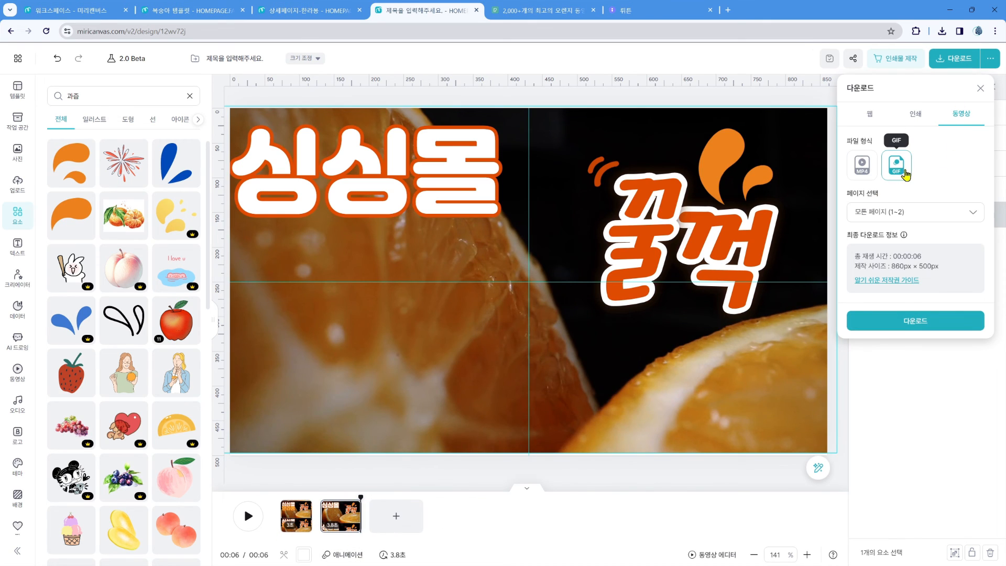
click(899, 329)
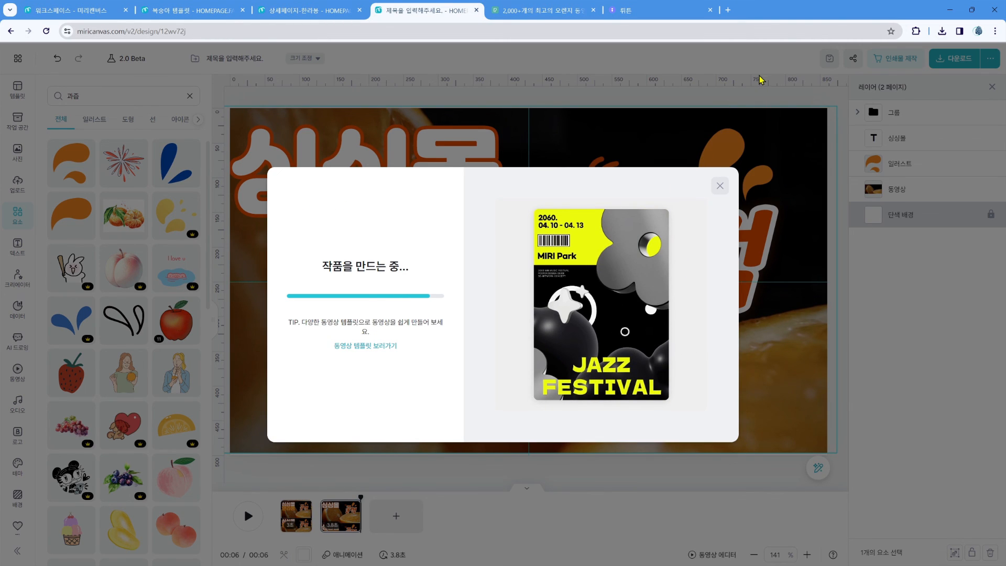
click(728, 10)
drag(1005, 350, 765, 354)
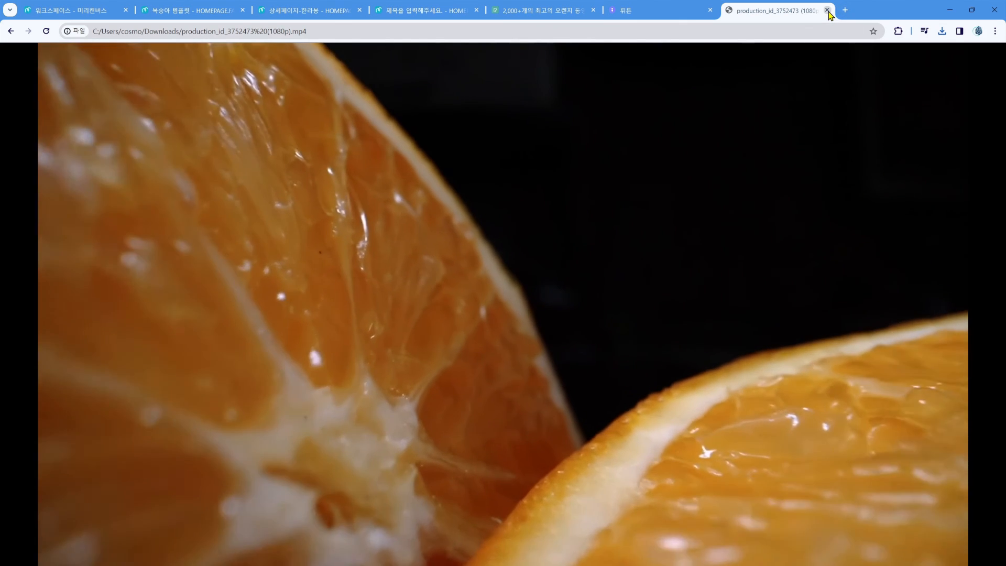
click(827, 10)
Step: View the downloaded GIF in the browser, close it and return to the 한라봉 detail page design
drag(1005, 52, 792, 181)
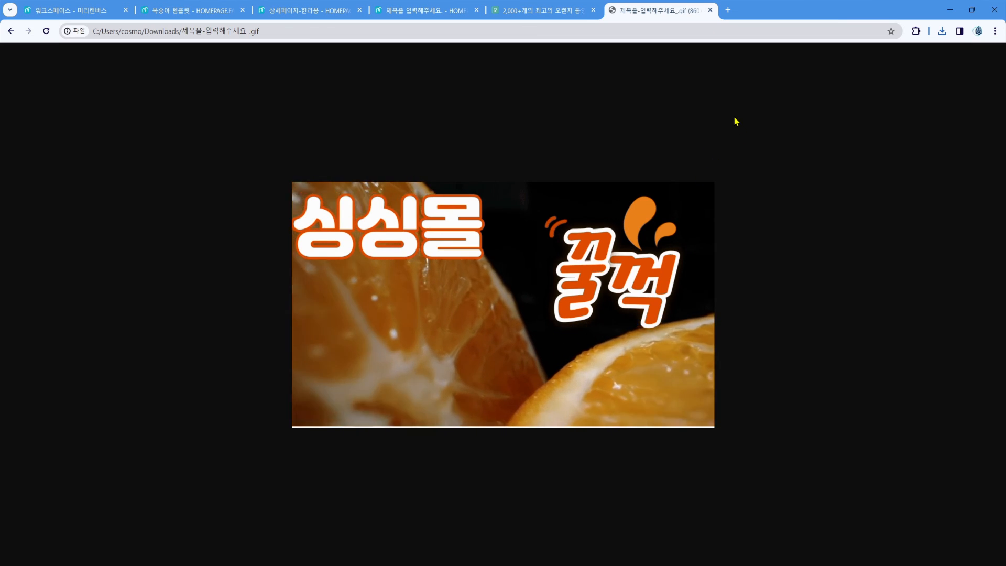
click(710, 11)
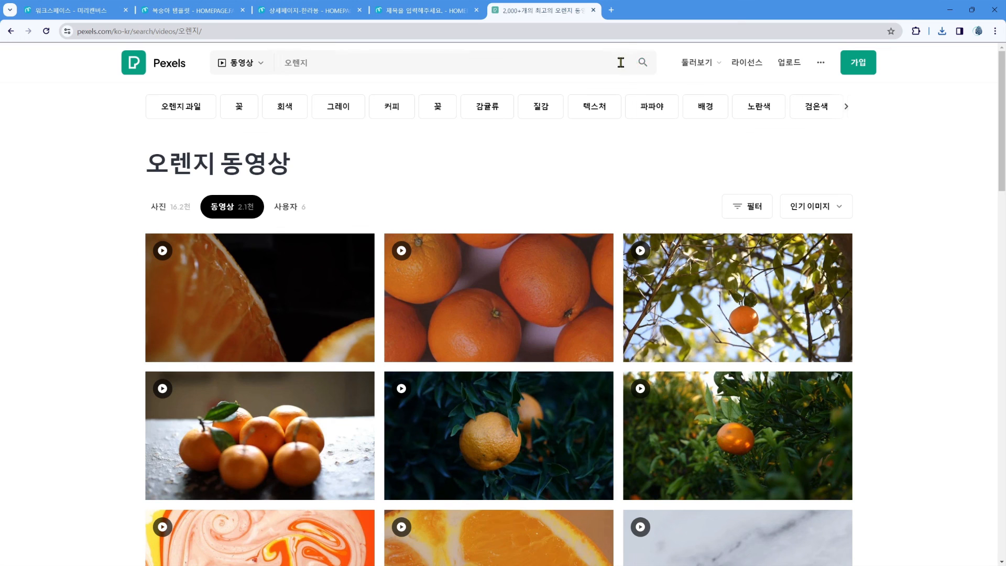
click(418, 13)
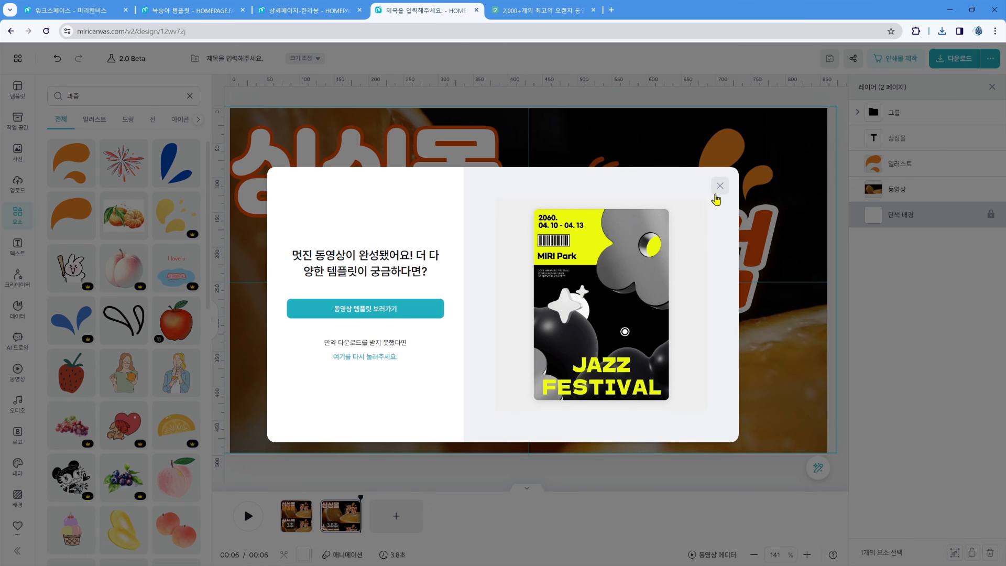
click(286, 11)
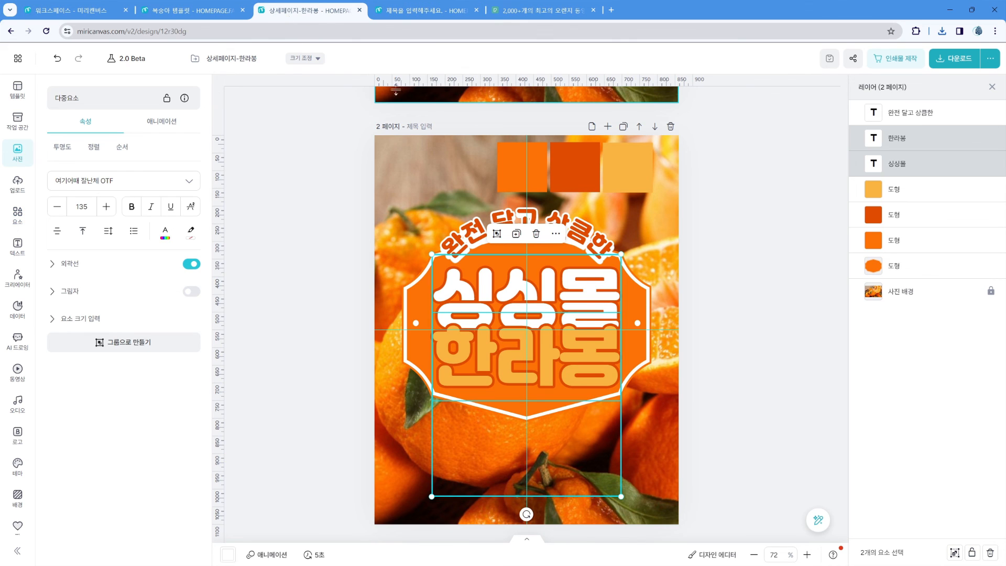
click(764, 228)
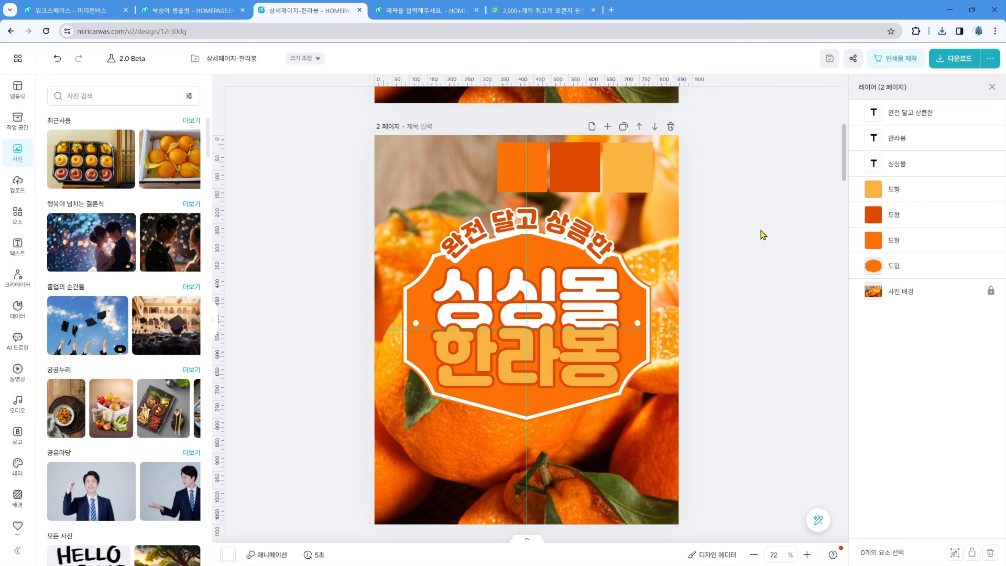